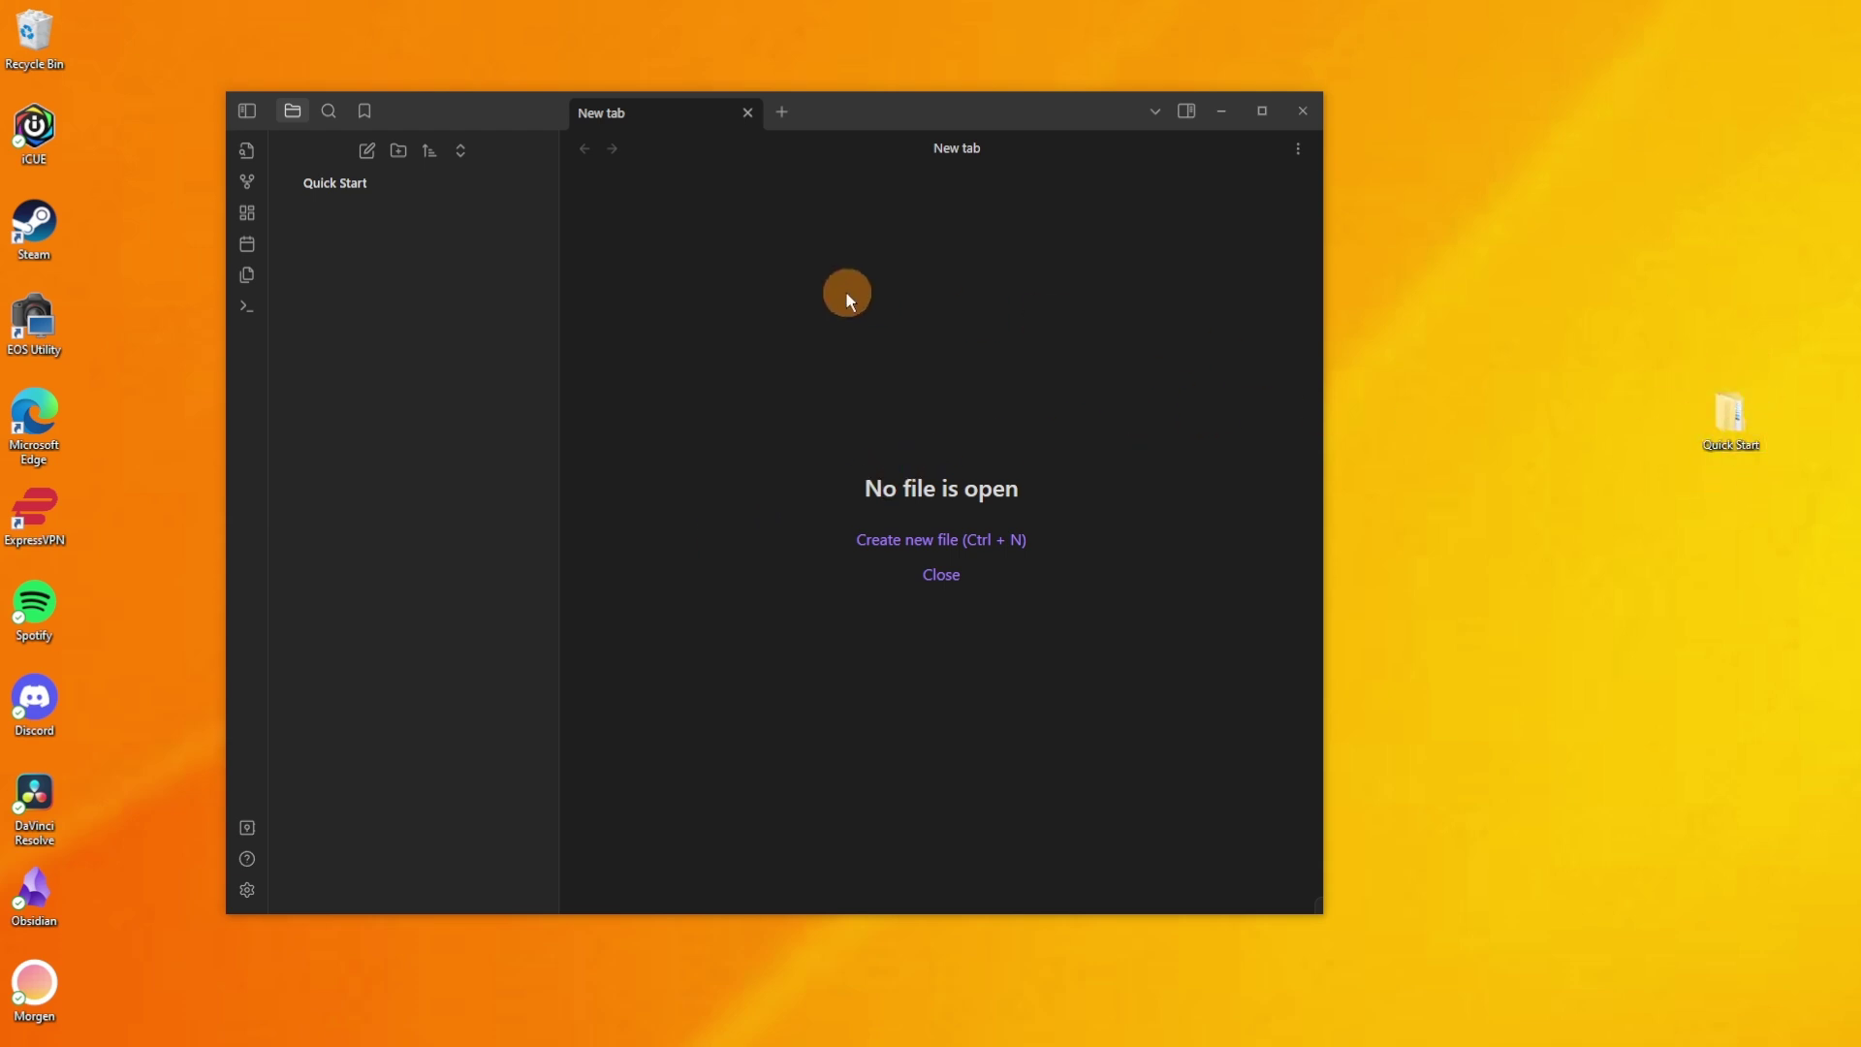
Look inside the Quick Start vault folder and its .obsidian subfolder in File Explorer, and close the window
{"action": "left_click", "coordinate": [382, 189]}
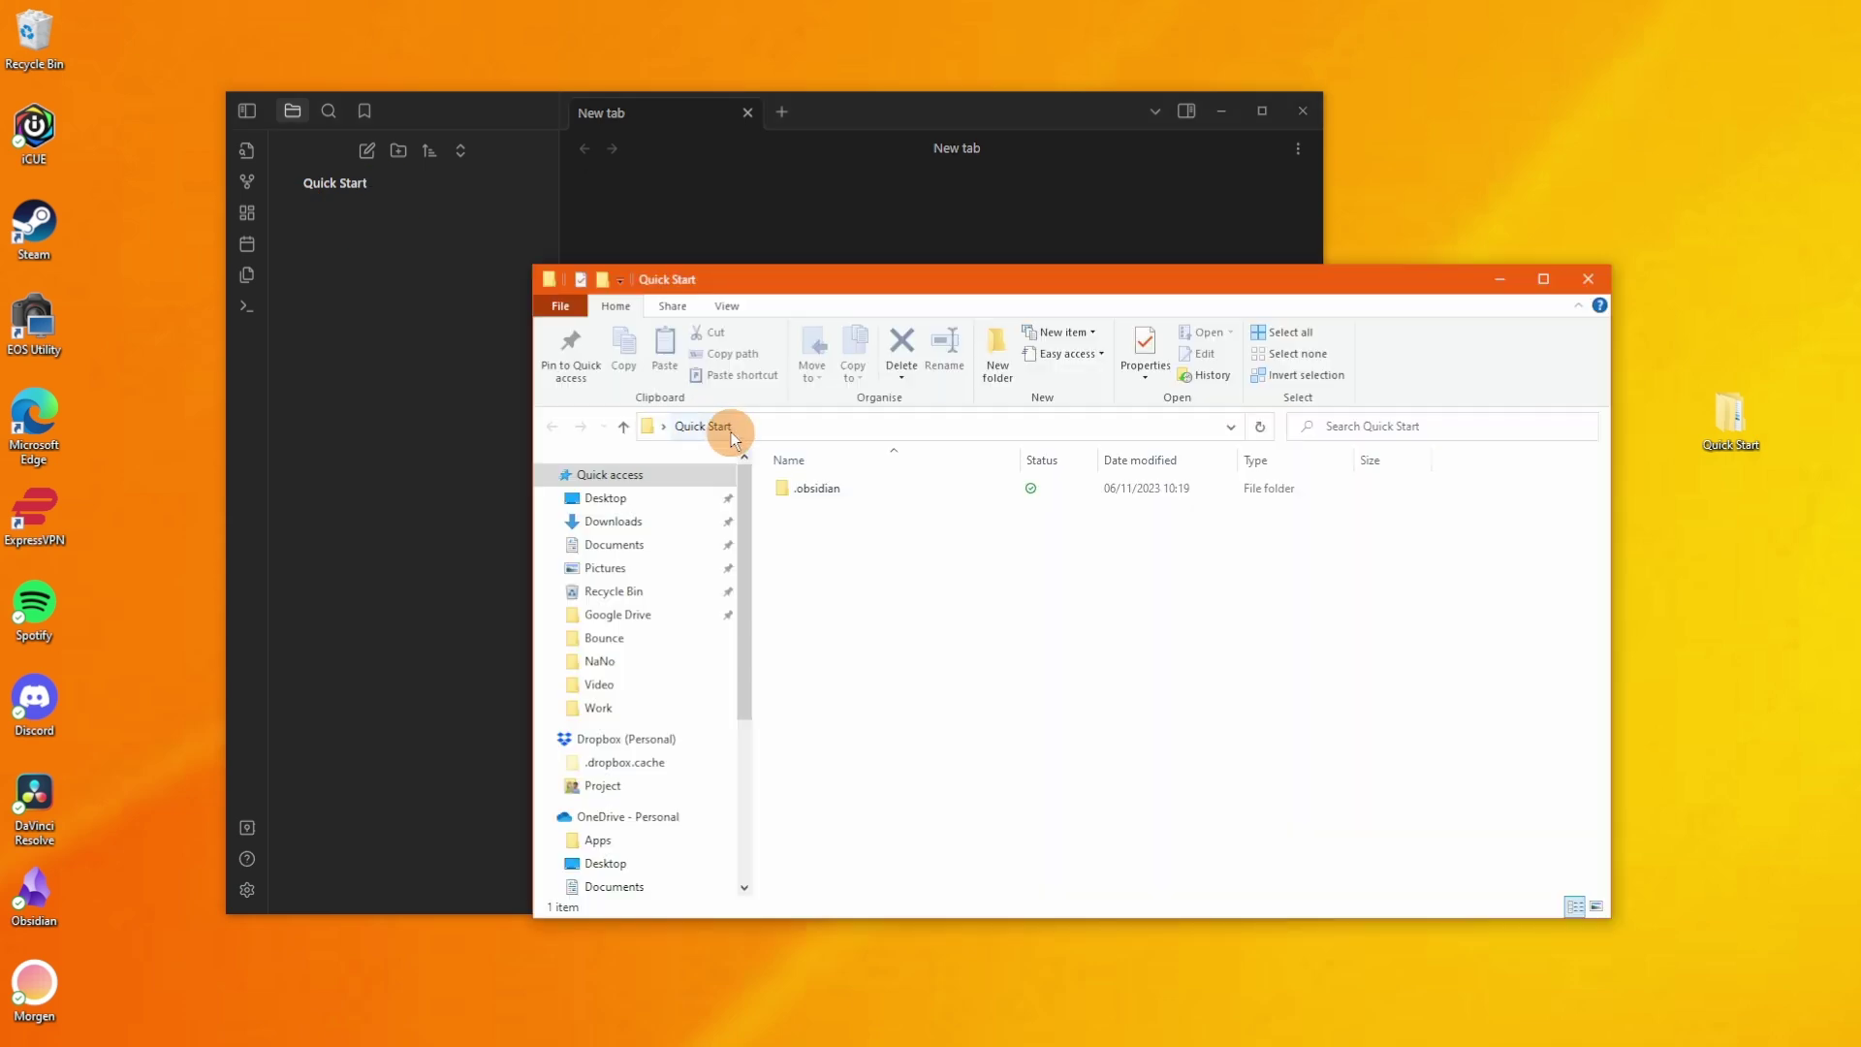
{"action": "left_click", "coordinate": [818, 489]}
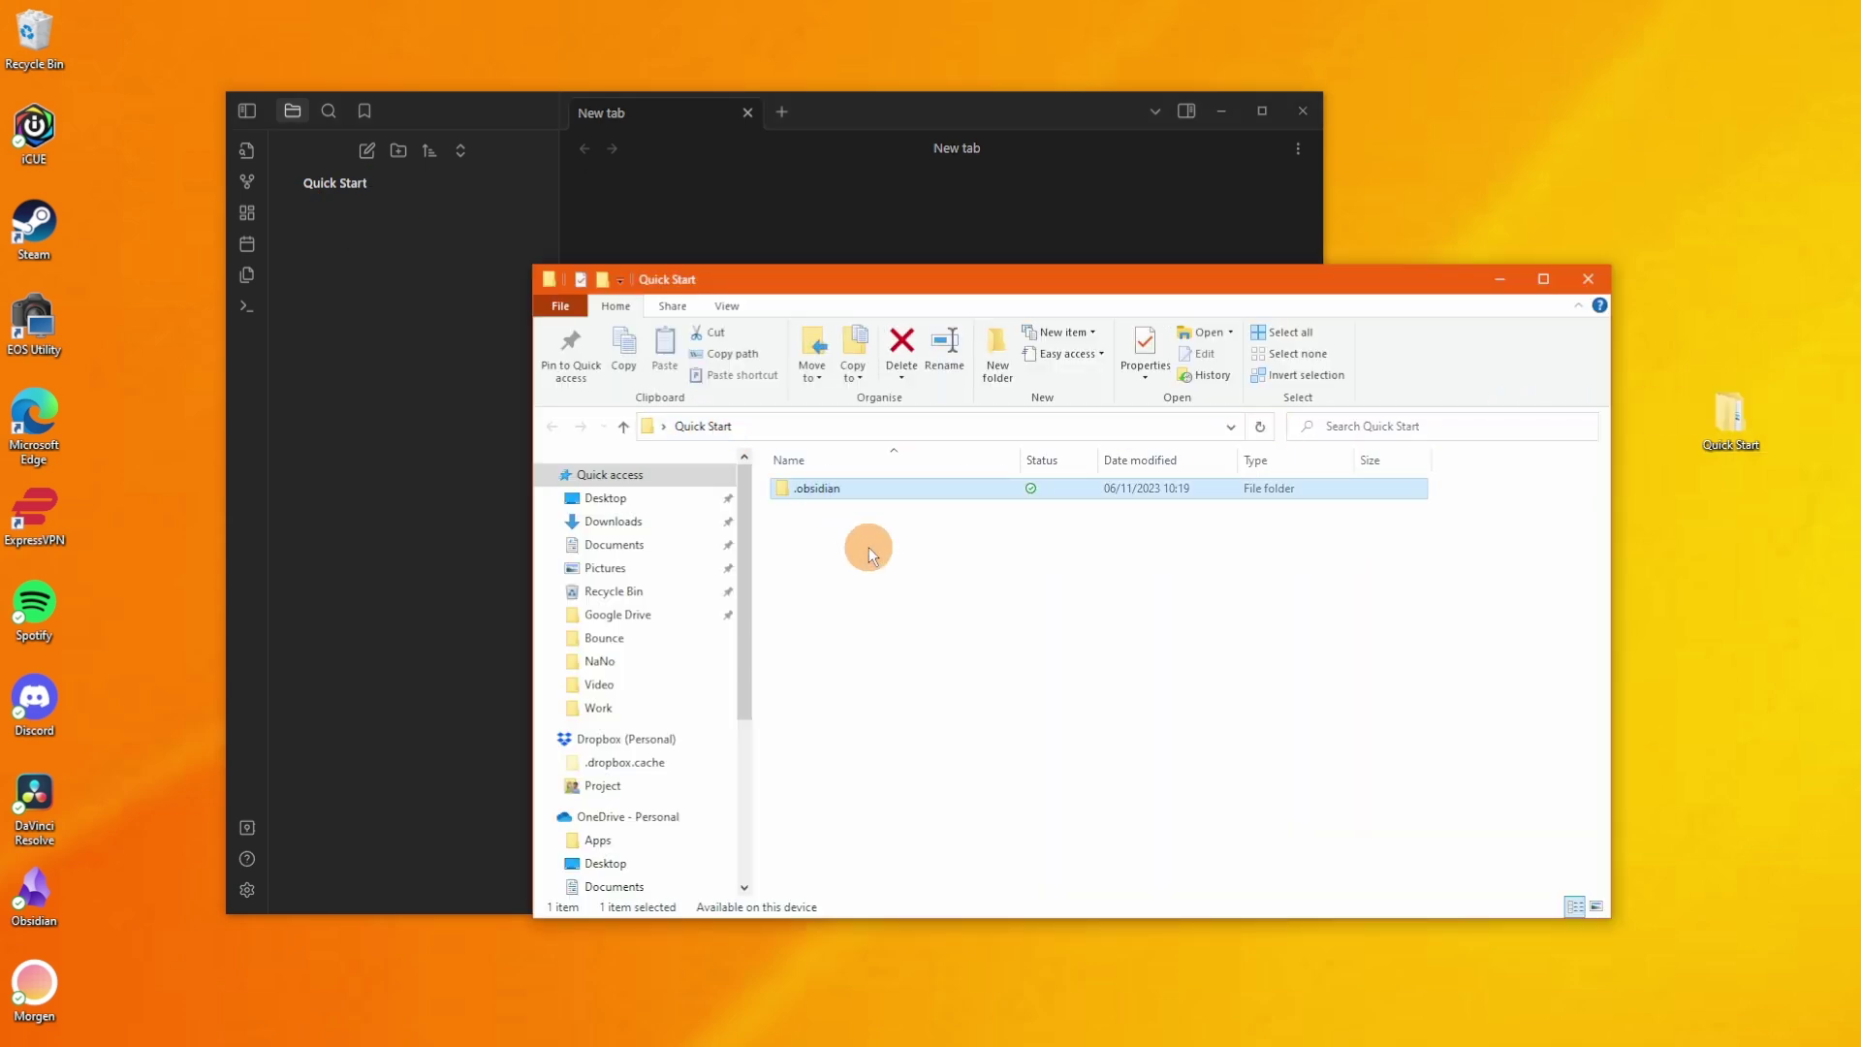
{"action": "double_click", "coordinate": [816, 491]}
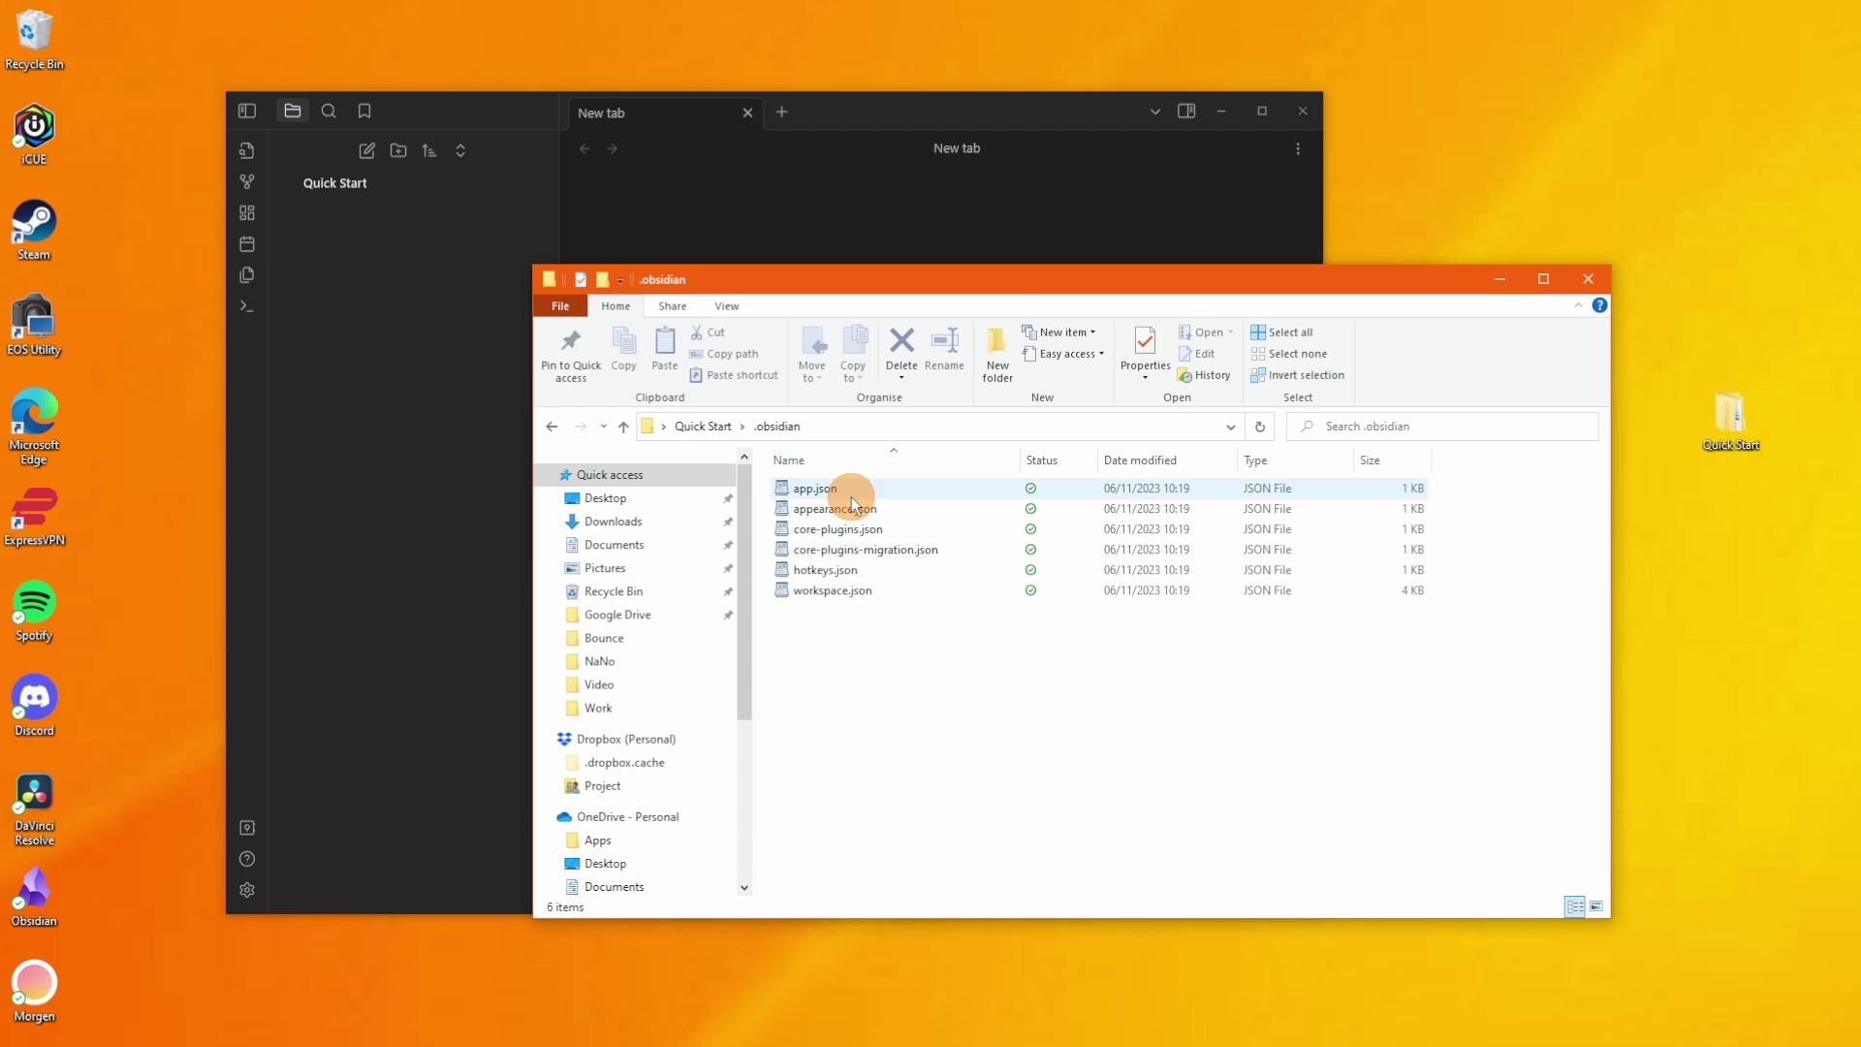
{"action": "key", "text": "alt+F4"}
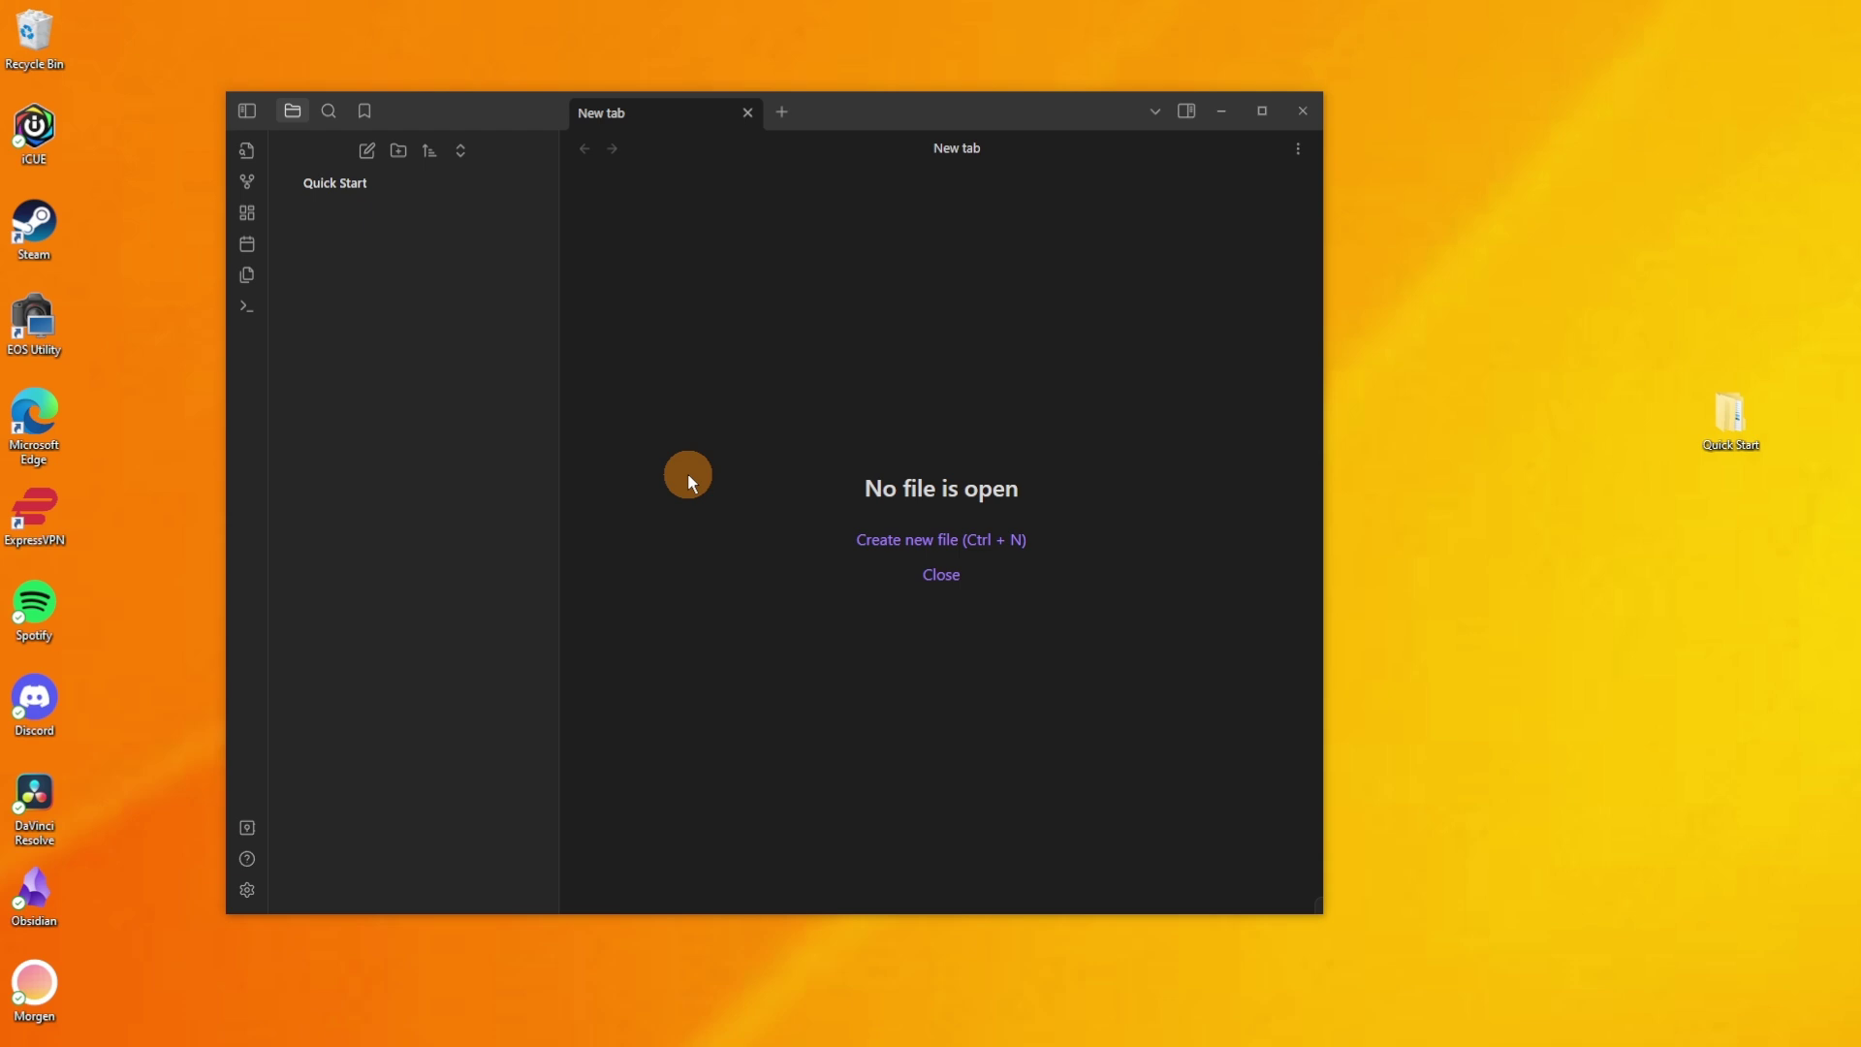
Create a new note titled "Brain Dump" and check its Brain Dump.md file in the Quick Start folder
{"action": "left_click", "coordinate": [929, 544]}
{"action": "left_click", "coordinate": [719, 220]}
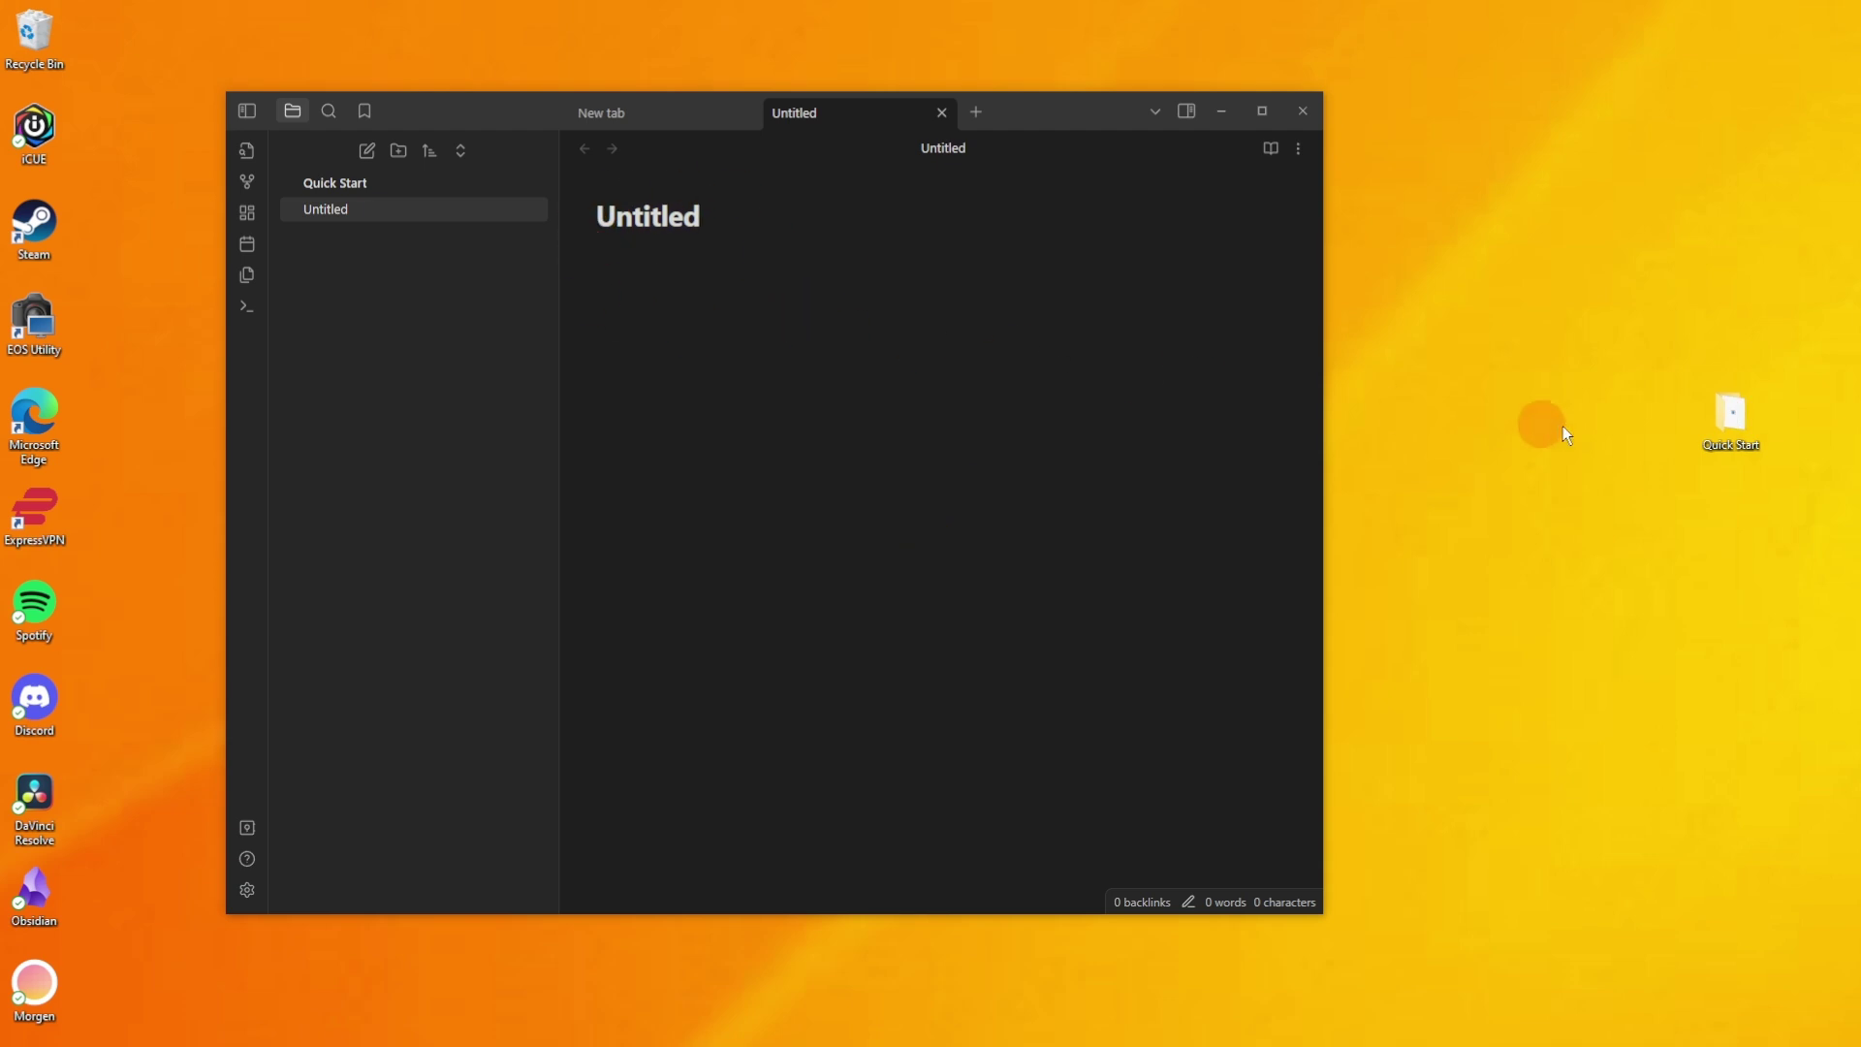
{"action": "double_click", "coordinate": [1728, 426]}
{"action": "left_click", "coordinate": [853, 509]}
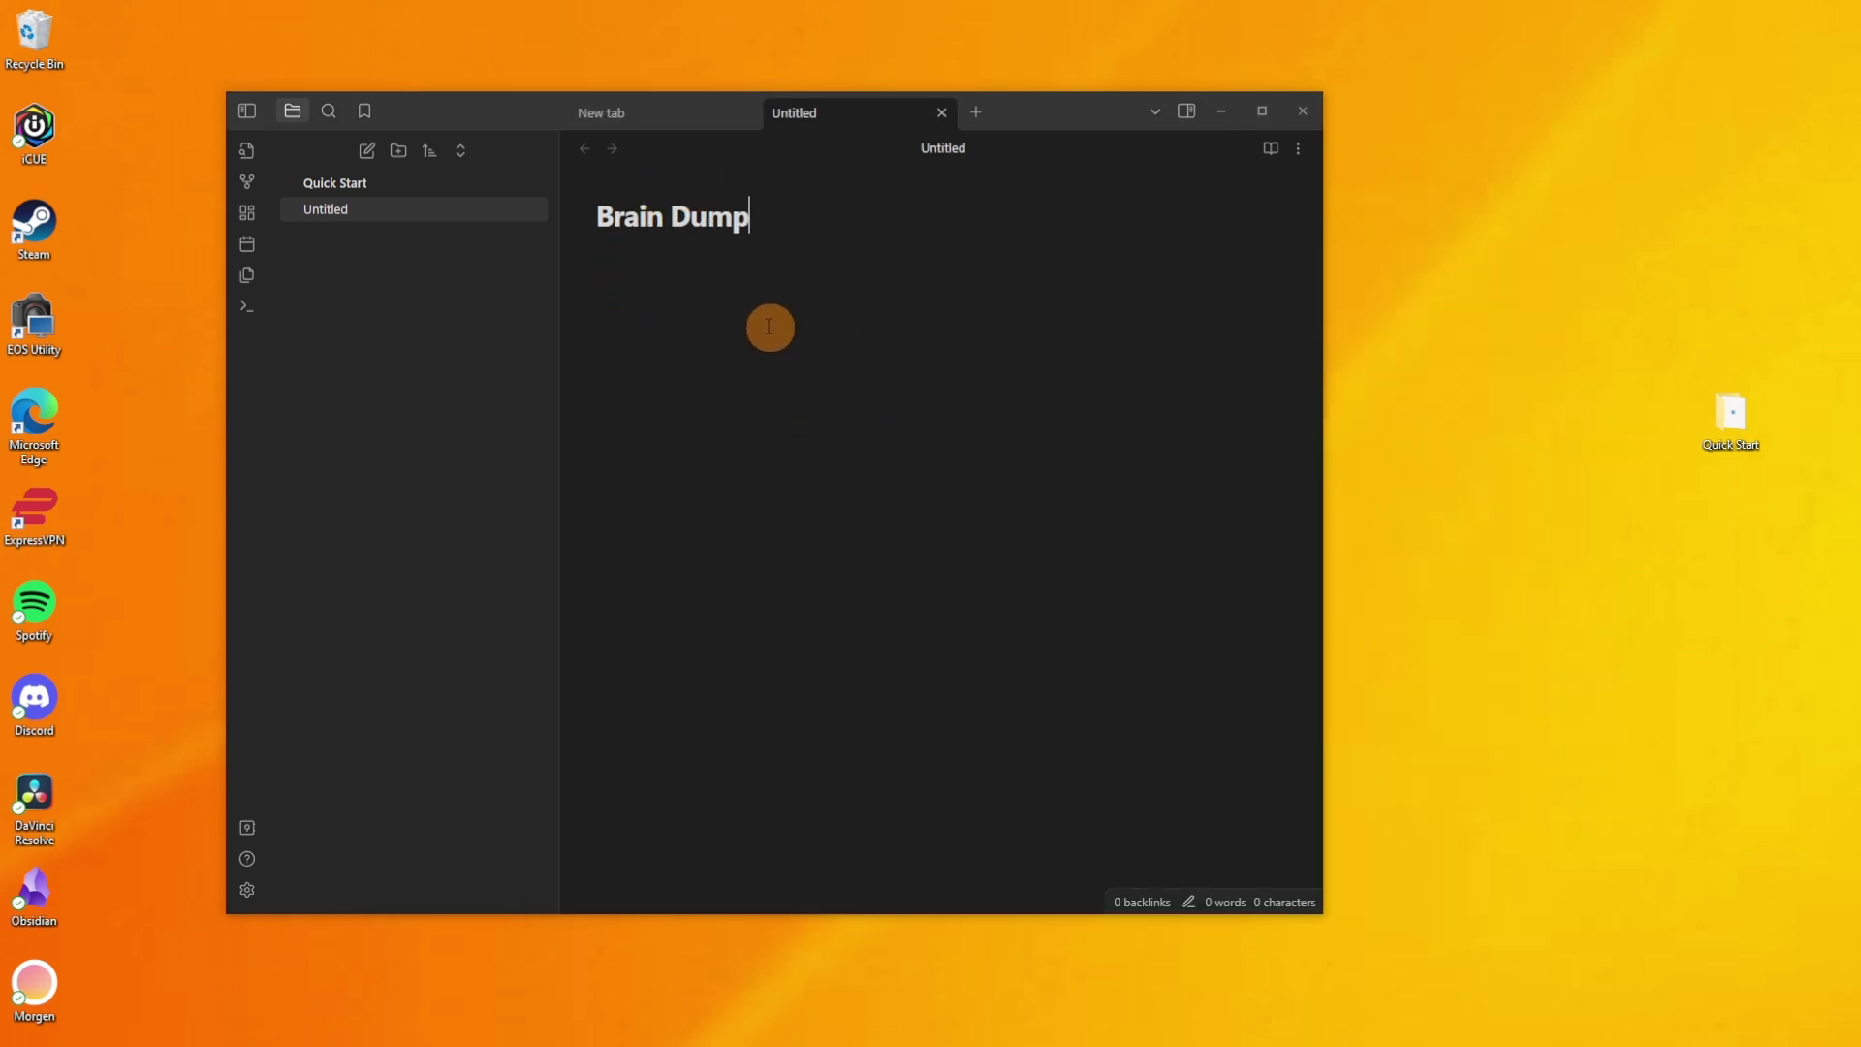
{"action": "key", "text": "Return"}
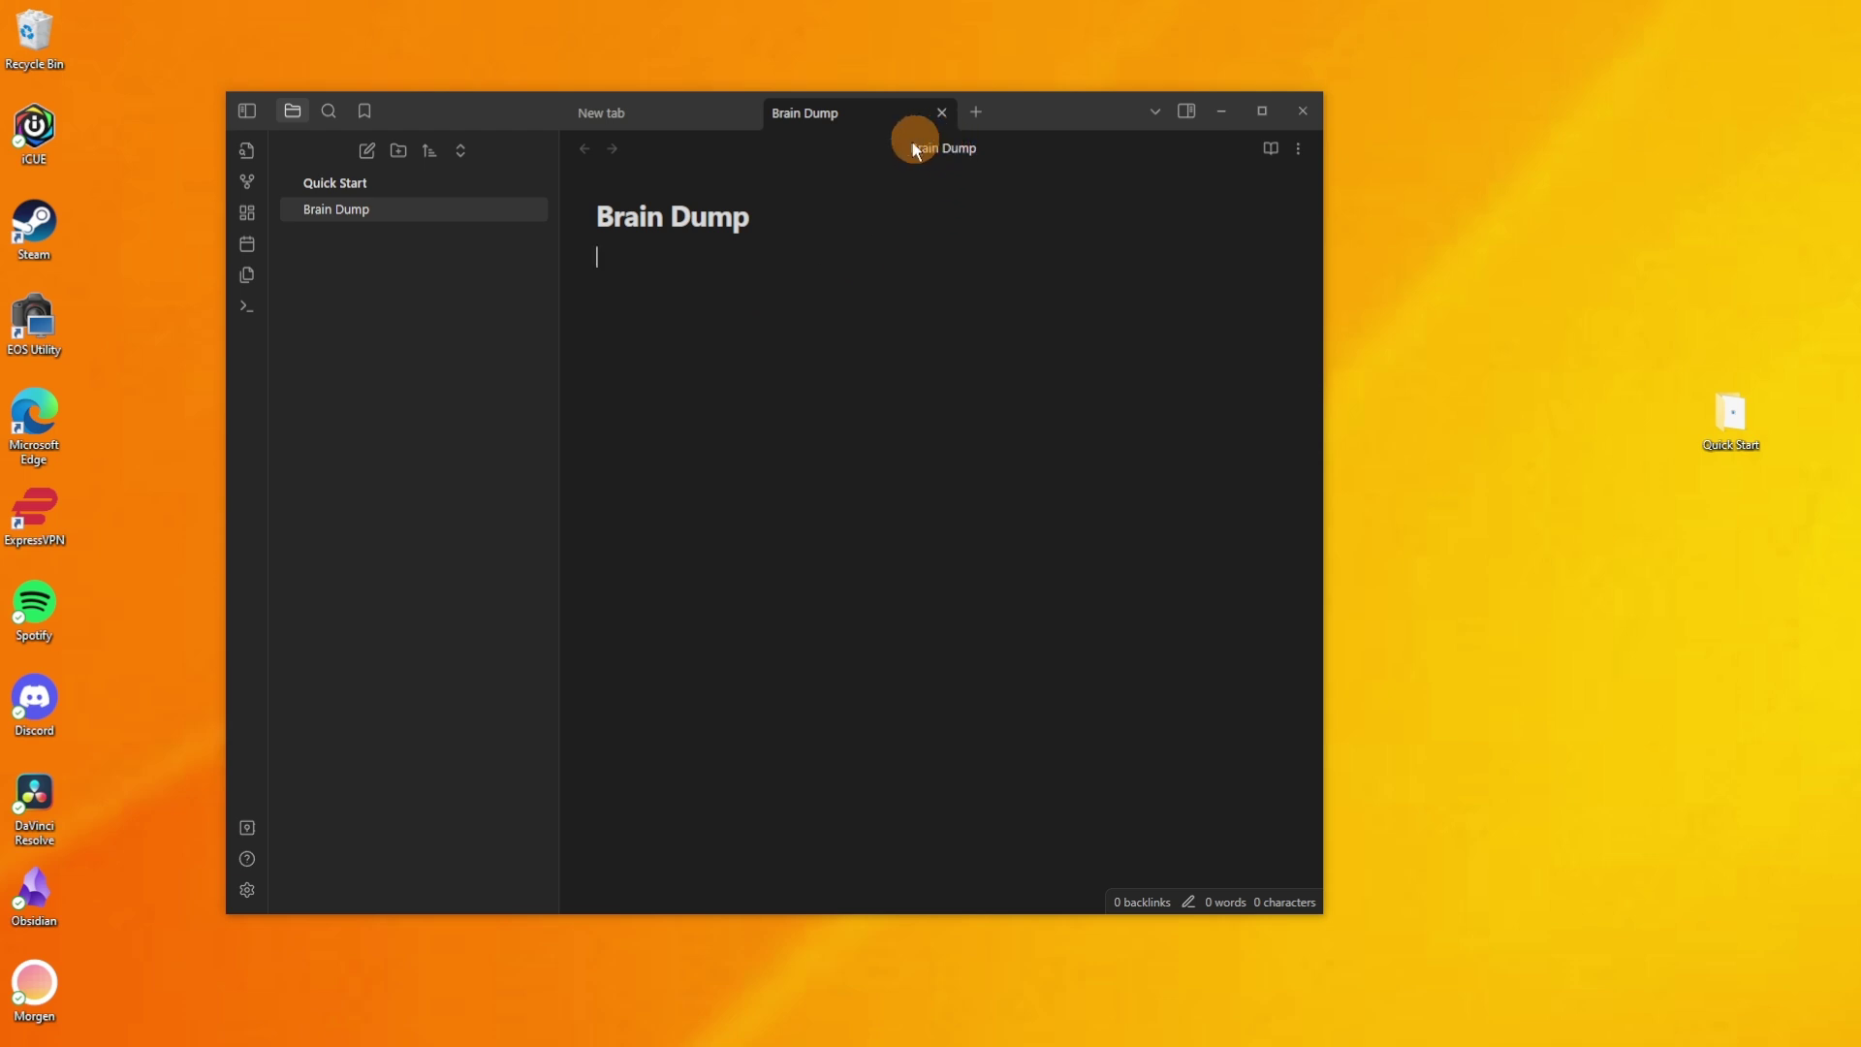
{"action": "double_click", "coordinate": [1714, 428]}
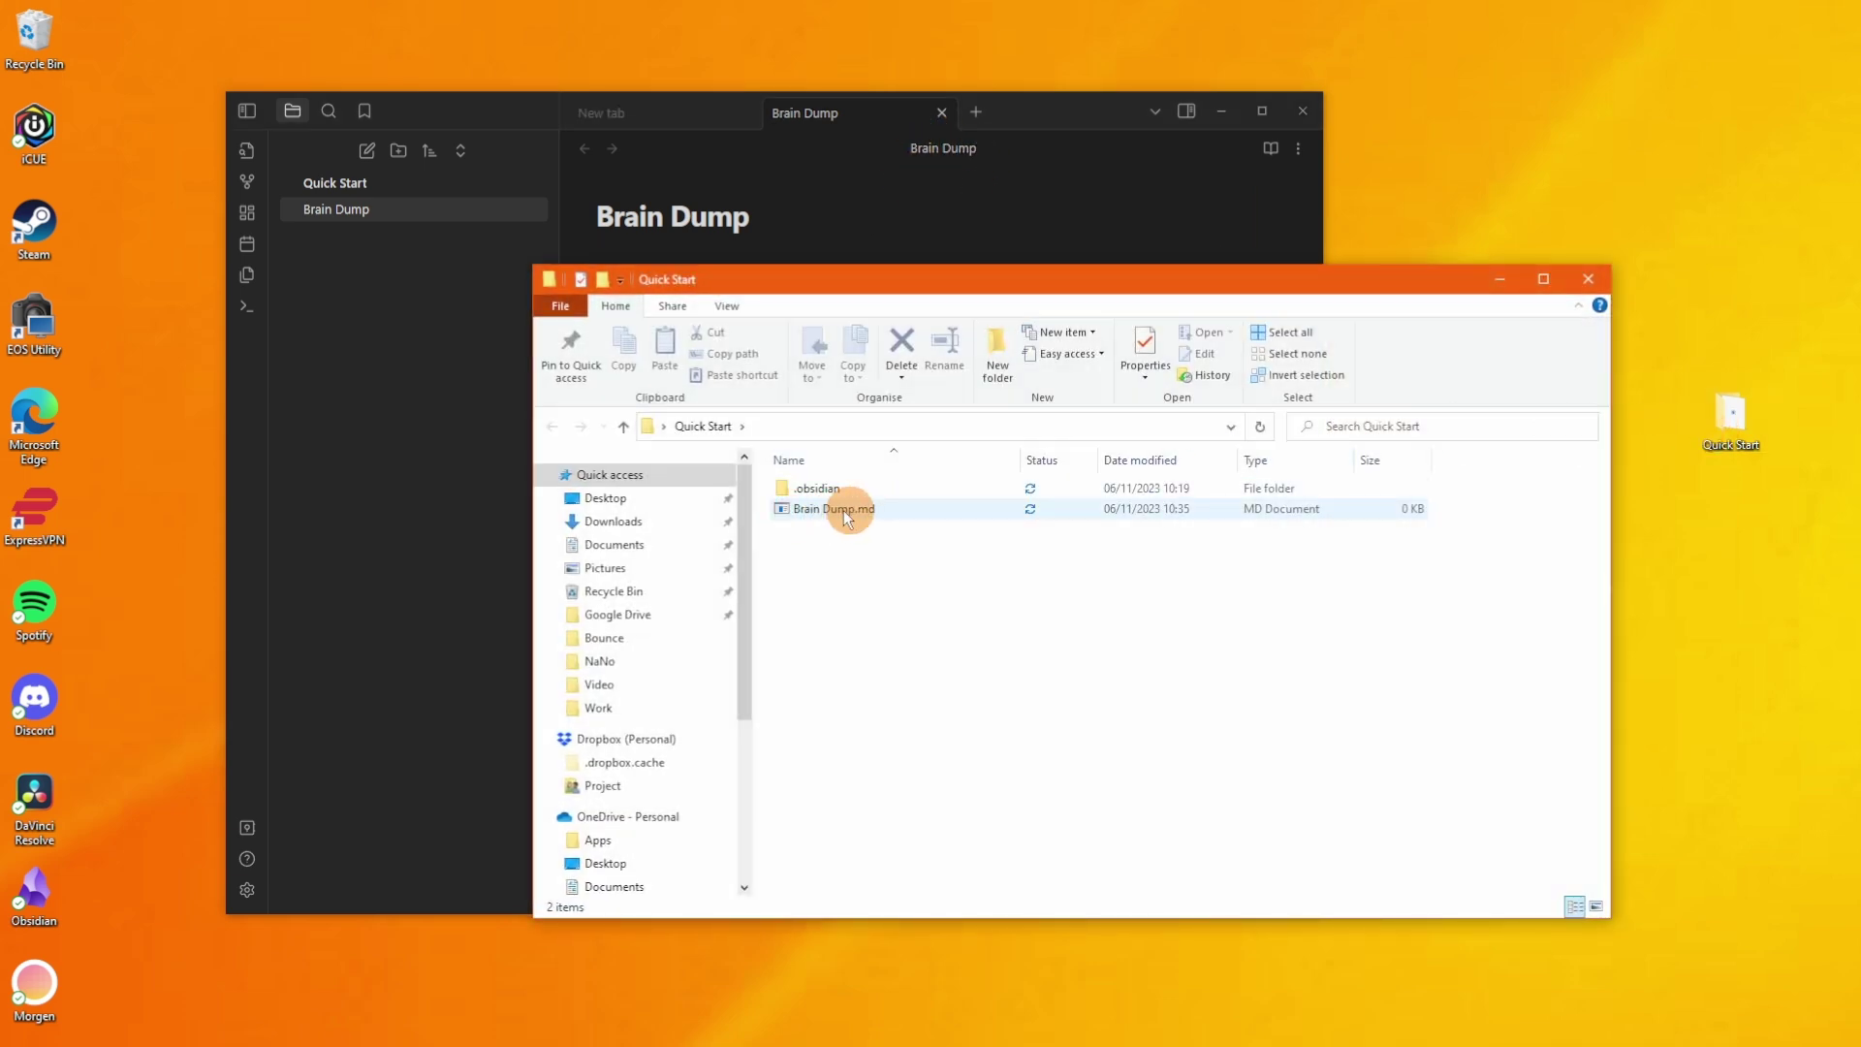
{"action": "double_click", "coordinate": [903, 508]}
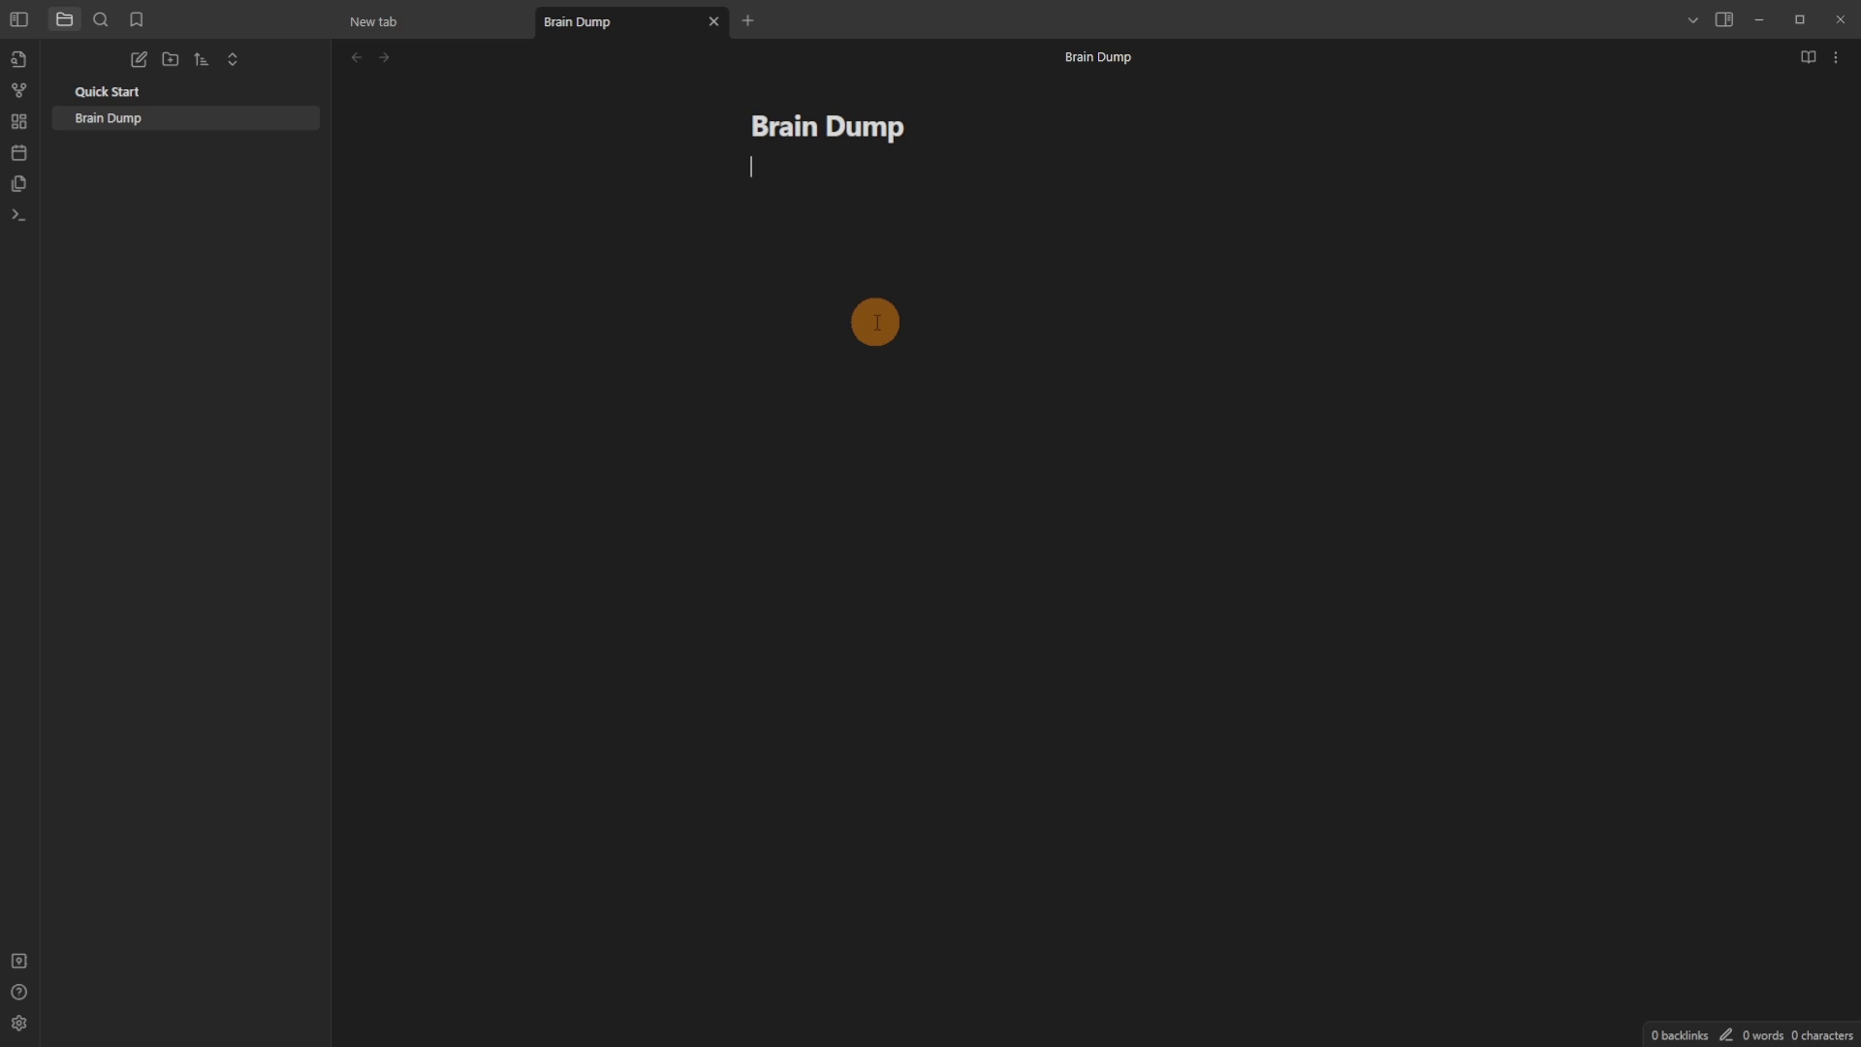
Write "Add any text you want to..." in the Brain Dump note and start a new line beneath it
{"action": "type", "text": "Add any text you want to..."}
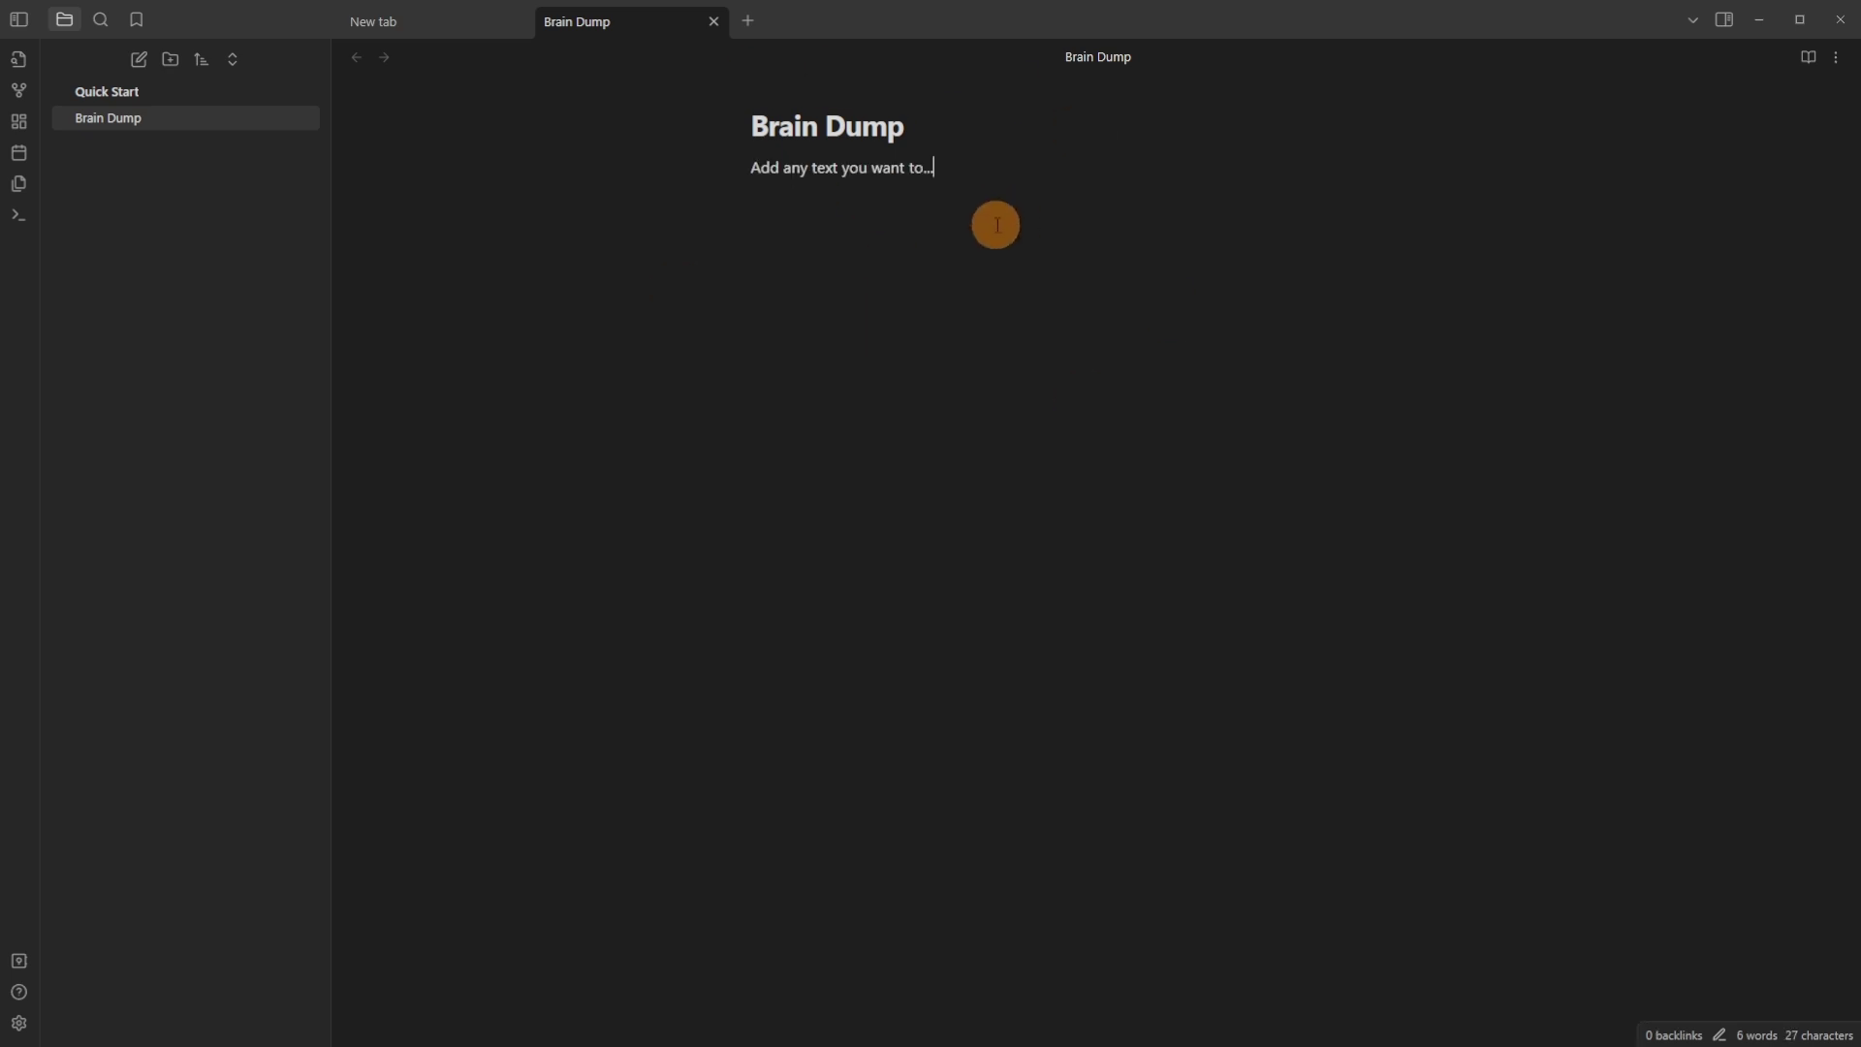
{"action": "scroll", "coordinate": [996, 224], "scroll_direction": "up", "scroll_amount": 3}
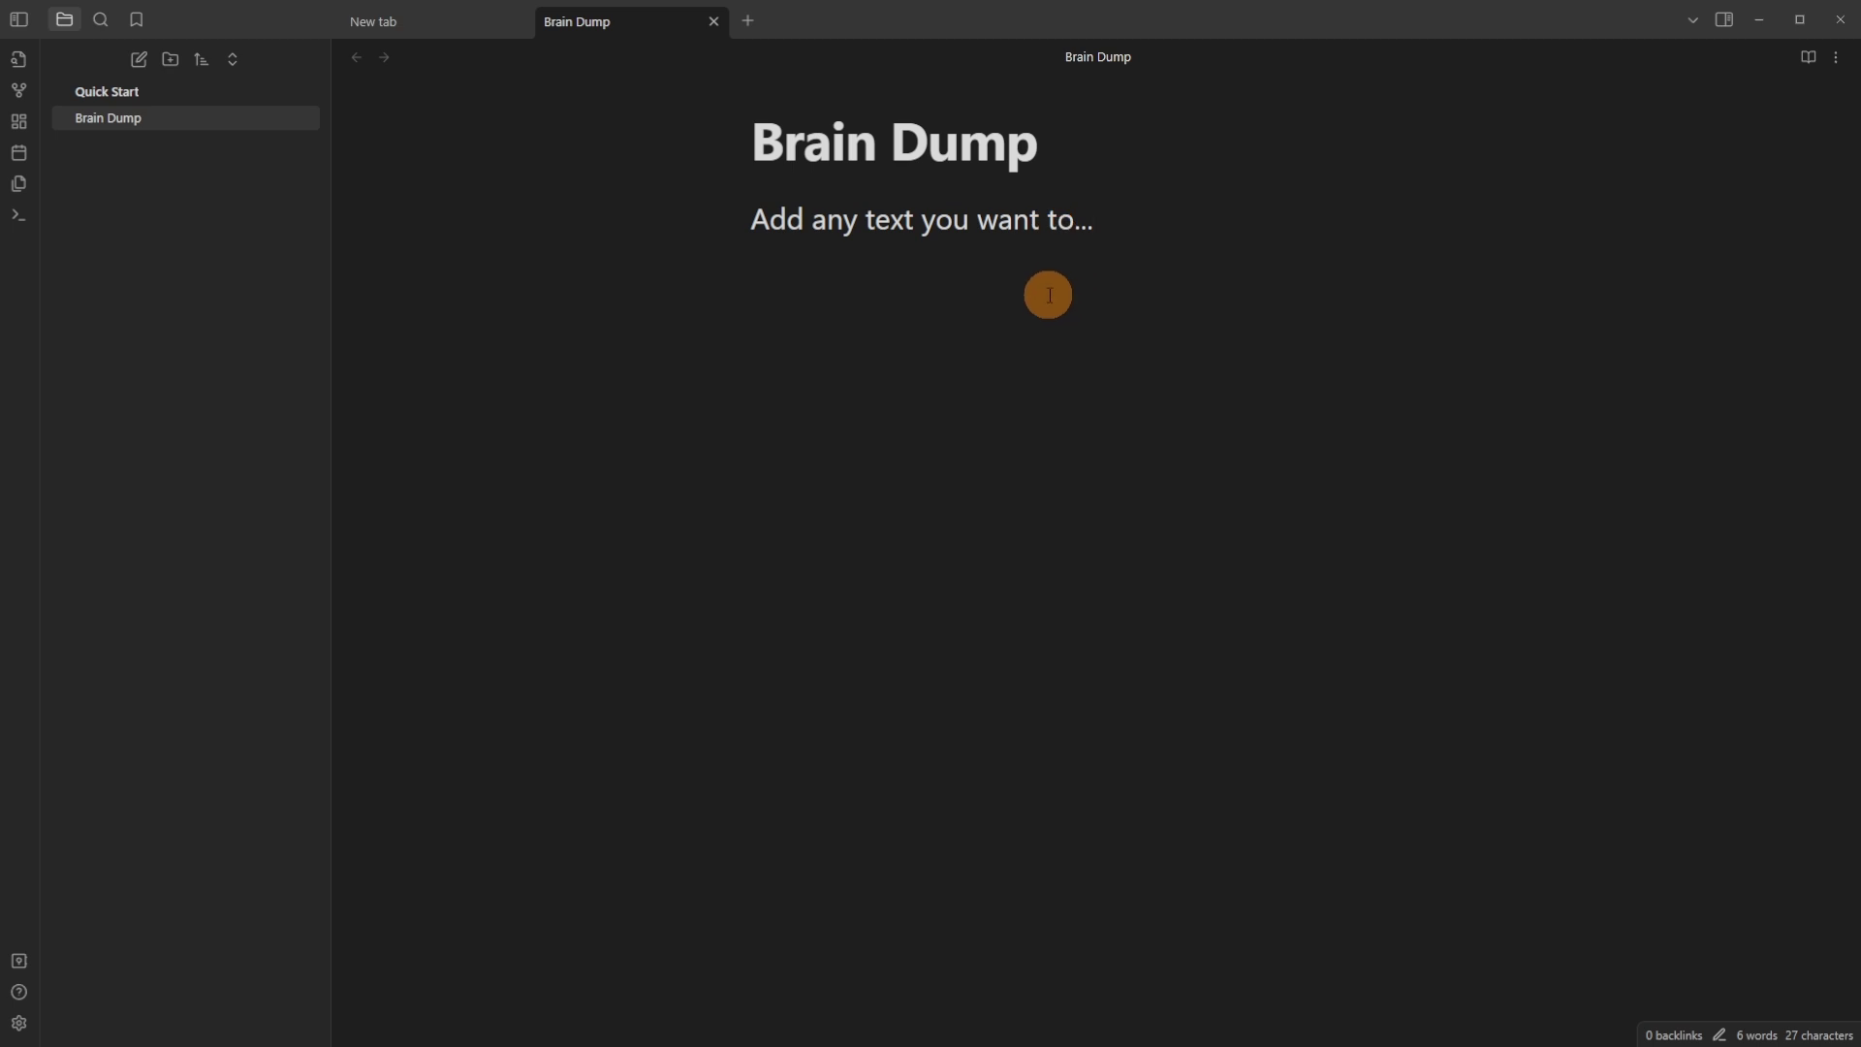
{"action": "key", "text": "Return"}
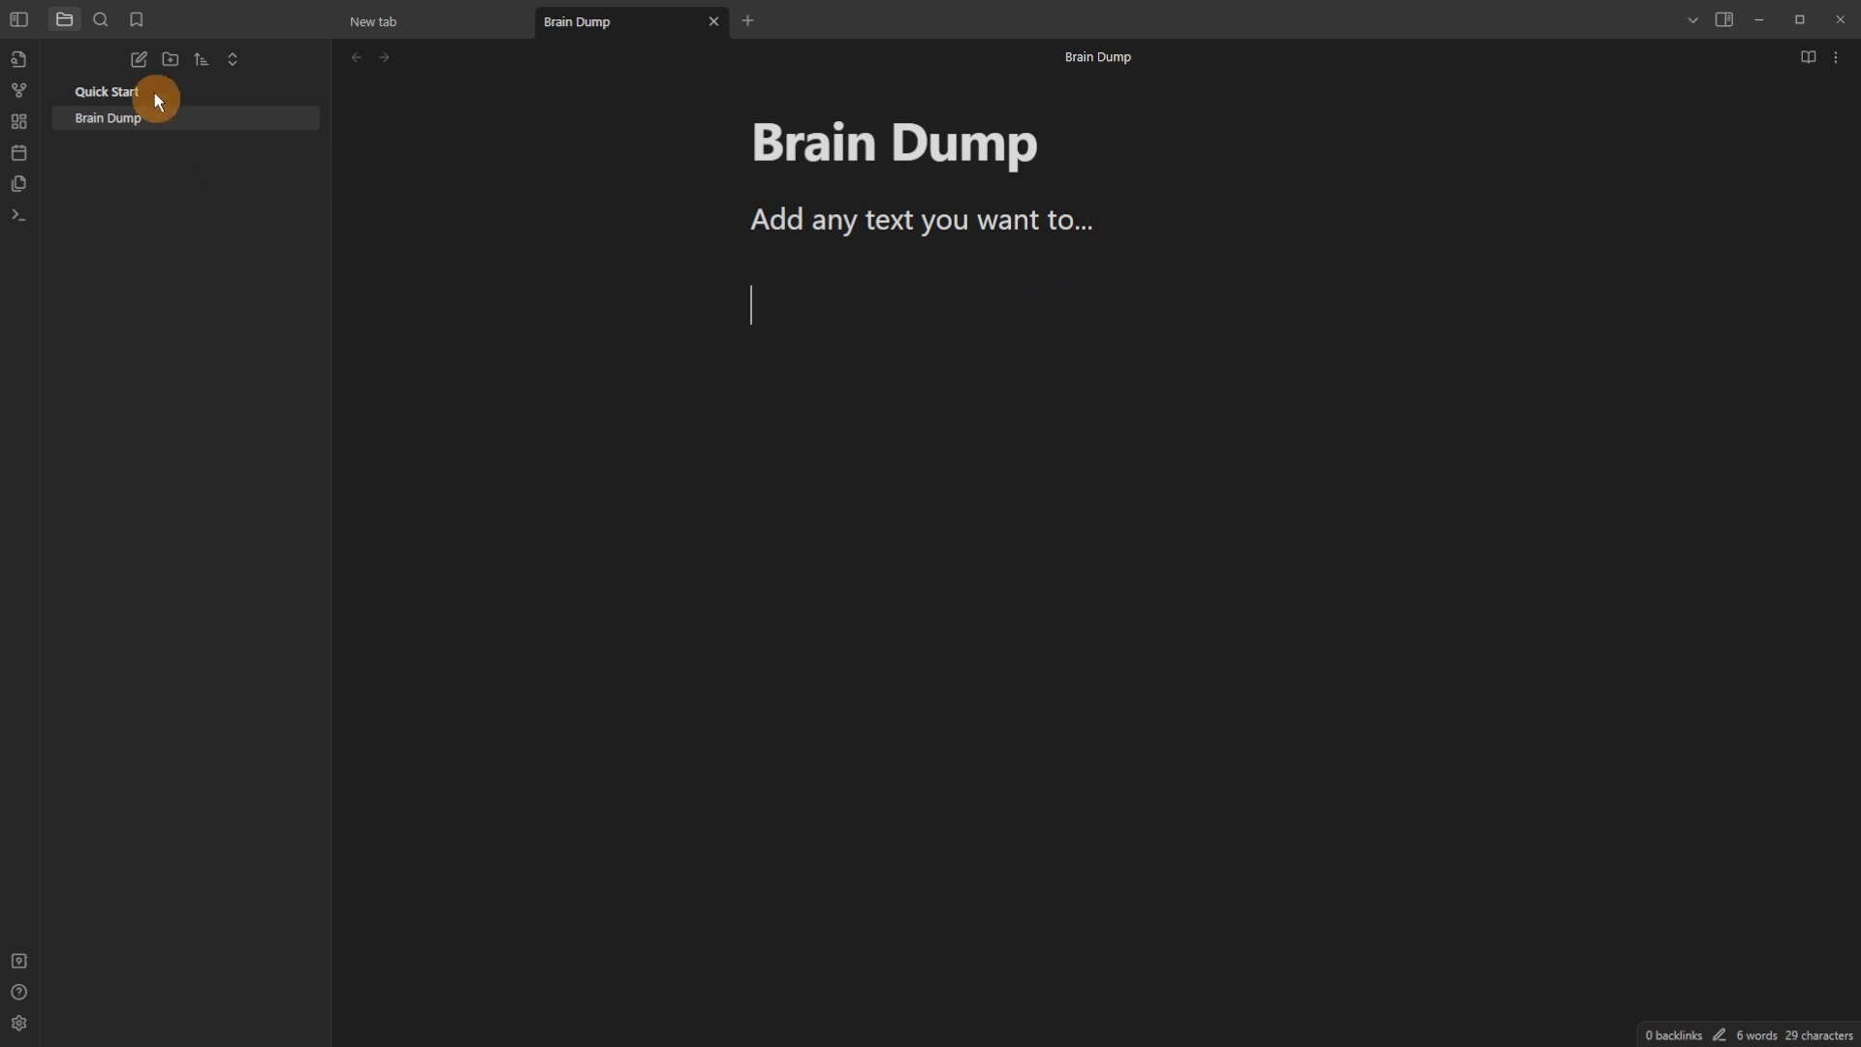
Collapse the sidebar that holds the file list and expand it again
{"action": "left_click", "coordinate": [20, 21]}
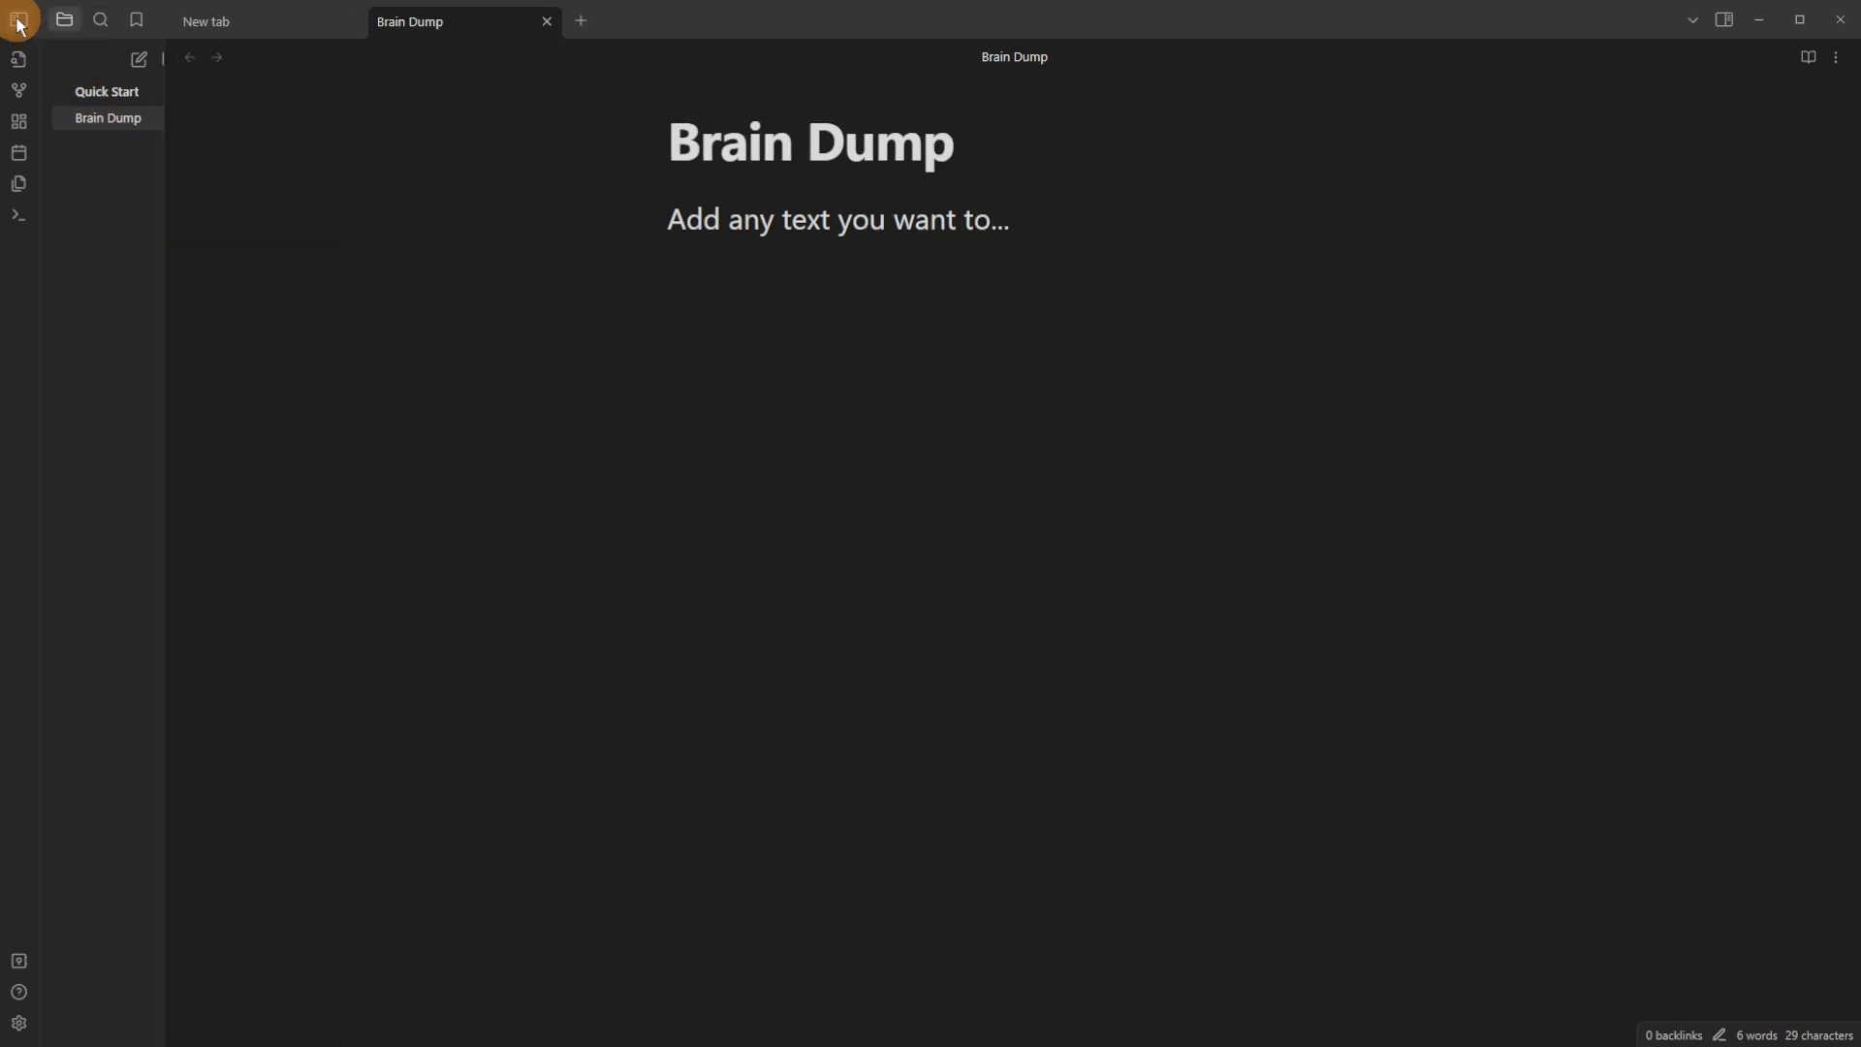
{"action": "left_click", "coordinate": [19, 21]}
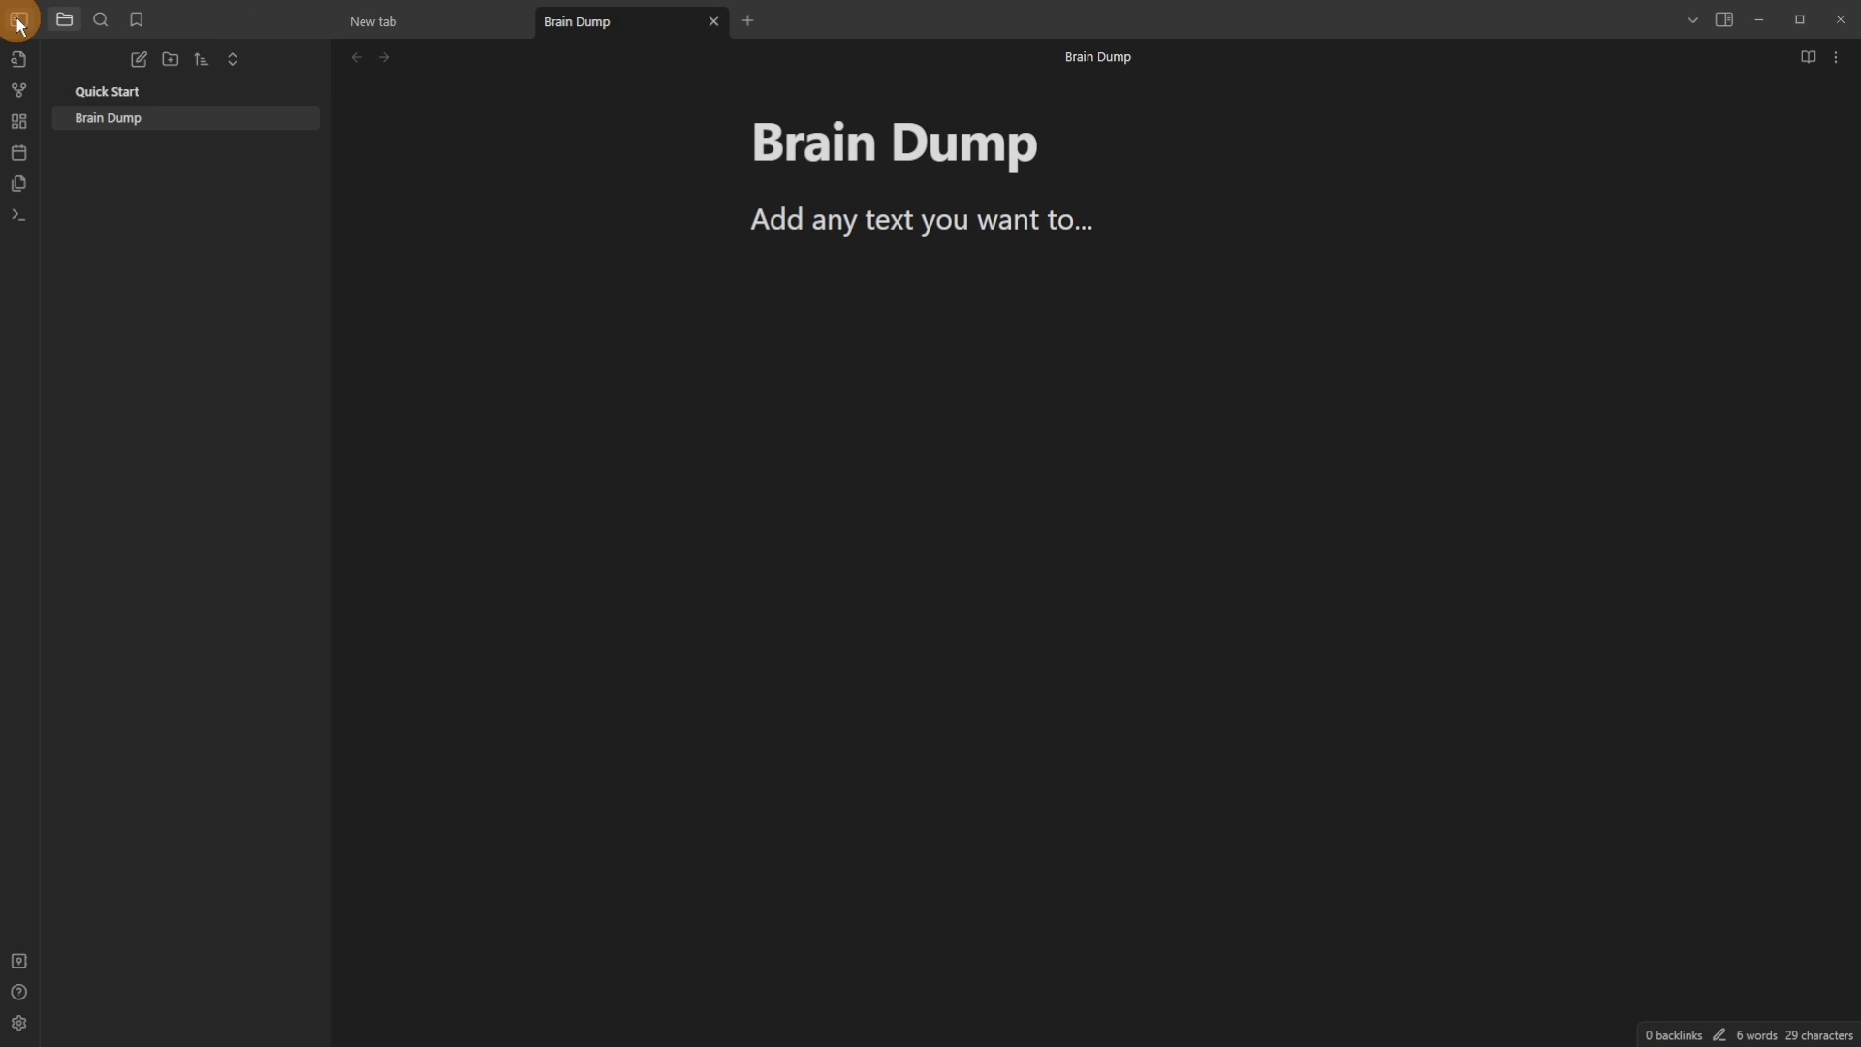
{"action": "mouse_move", "coordinate": [101, 118]}
{"action": "left_mouse_down"}
{"action": "mouse_move", "coordinate": [689, 116]}
{"action": "mouse_move", "coordinate": [893, 137]}
{"action": "mouse_move", "coordinate": [120, 124]}
{"action": "left_mouse_up"}
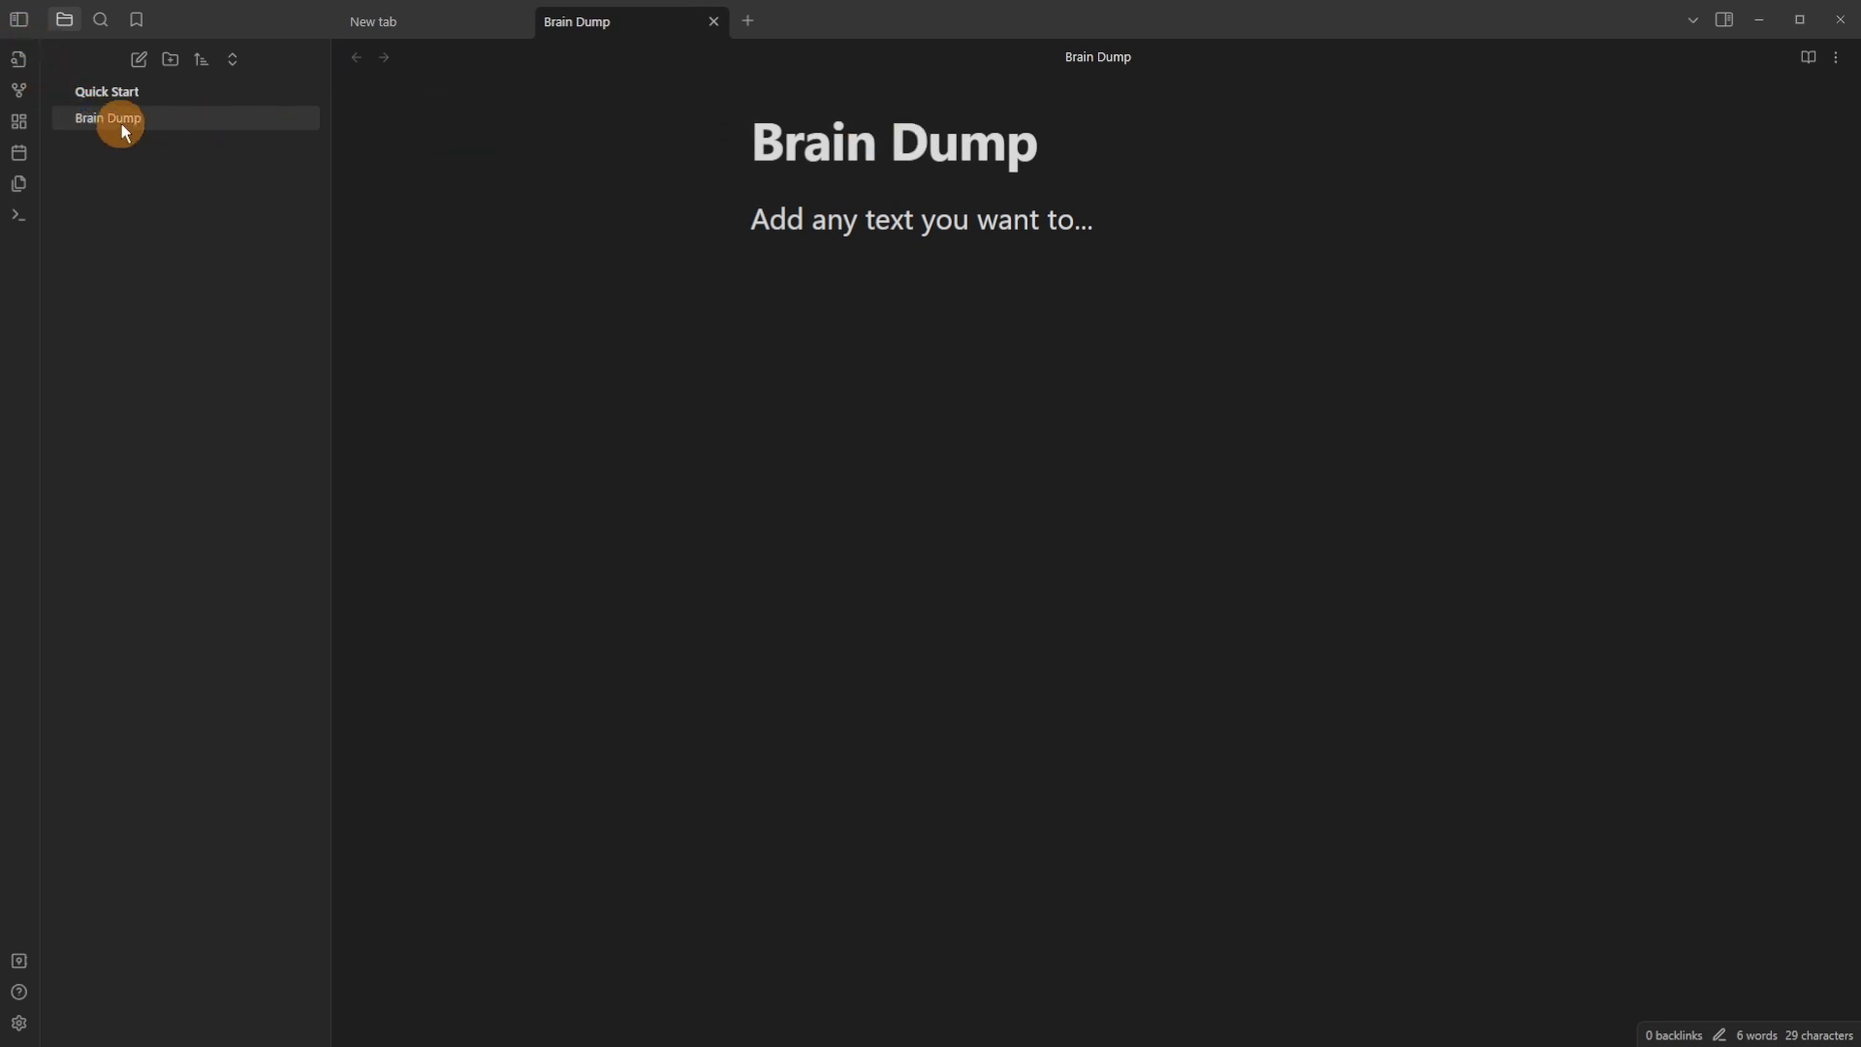
Create a note titled "Shopping list" with Apples, Bananas, Carrots and Cake on separate lines
{"action": "left_click", "coordinate": [140, 60]}
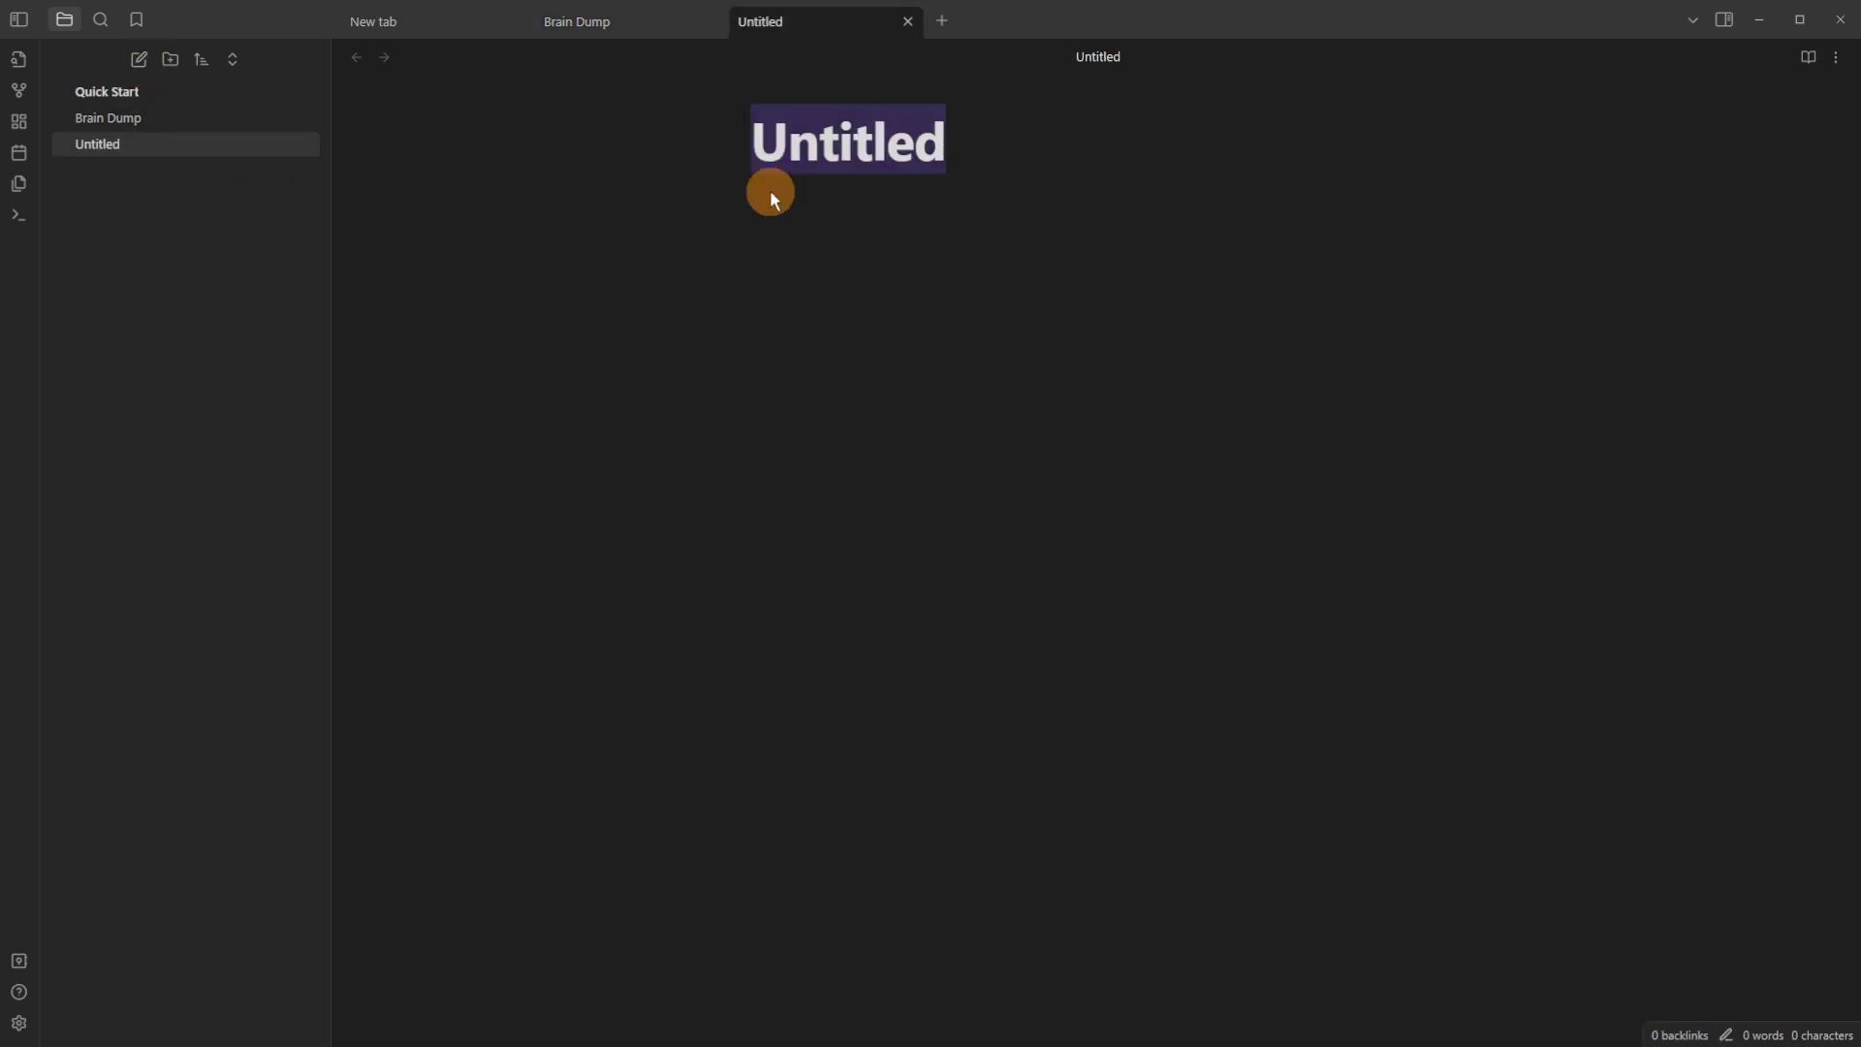
{"action": "type", "text": "Shopping list"}
{"action": "key", "text": "Return"}
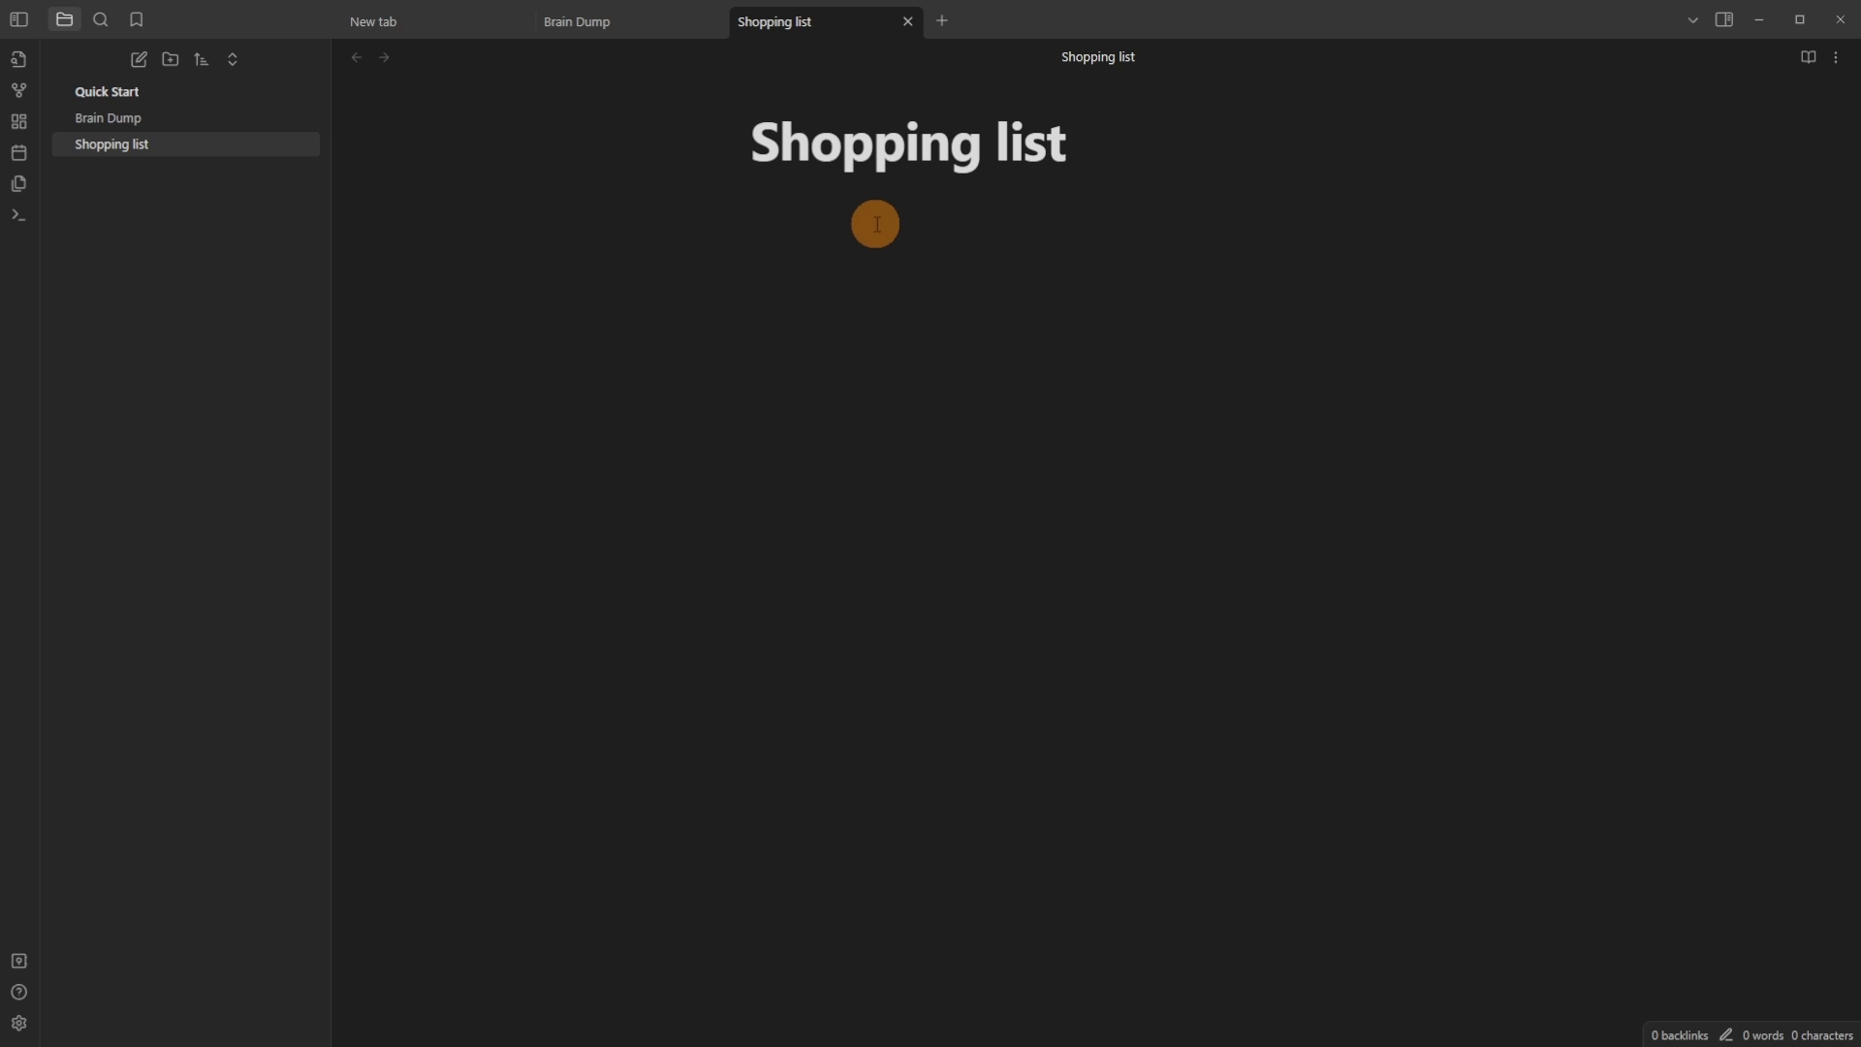
{"action": "type", "text": "Apples Bananas Carrots Cake"}
{"action": "left_click", "coordinate": [921, 287]}
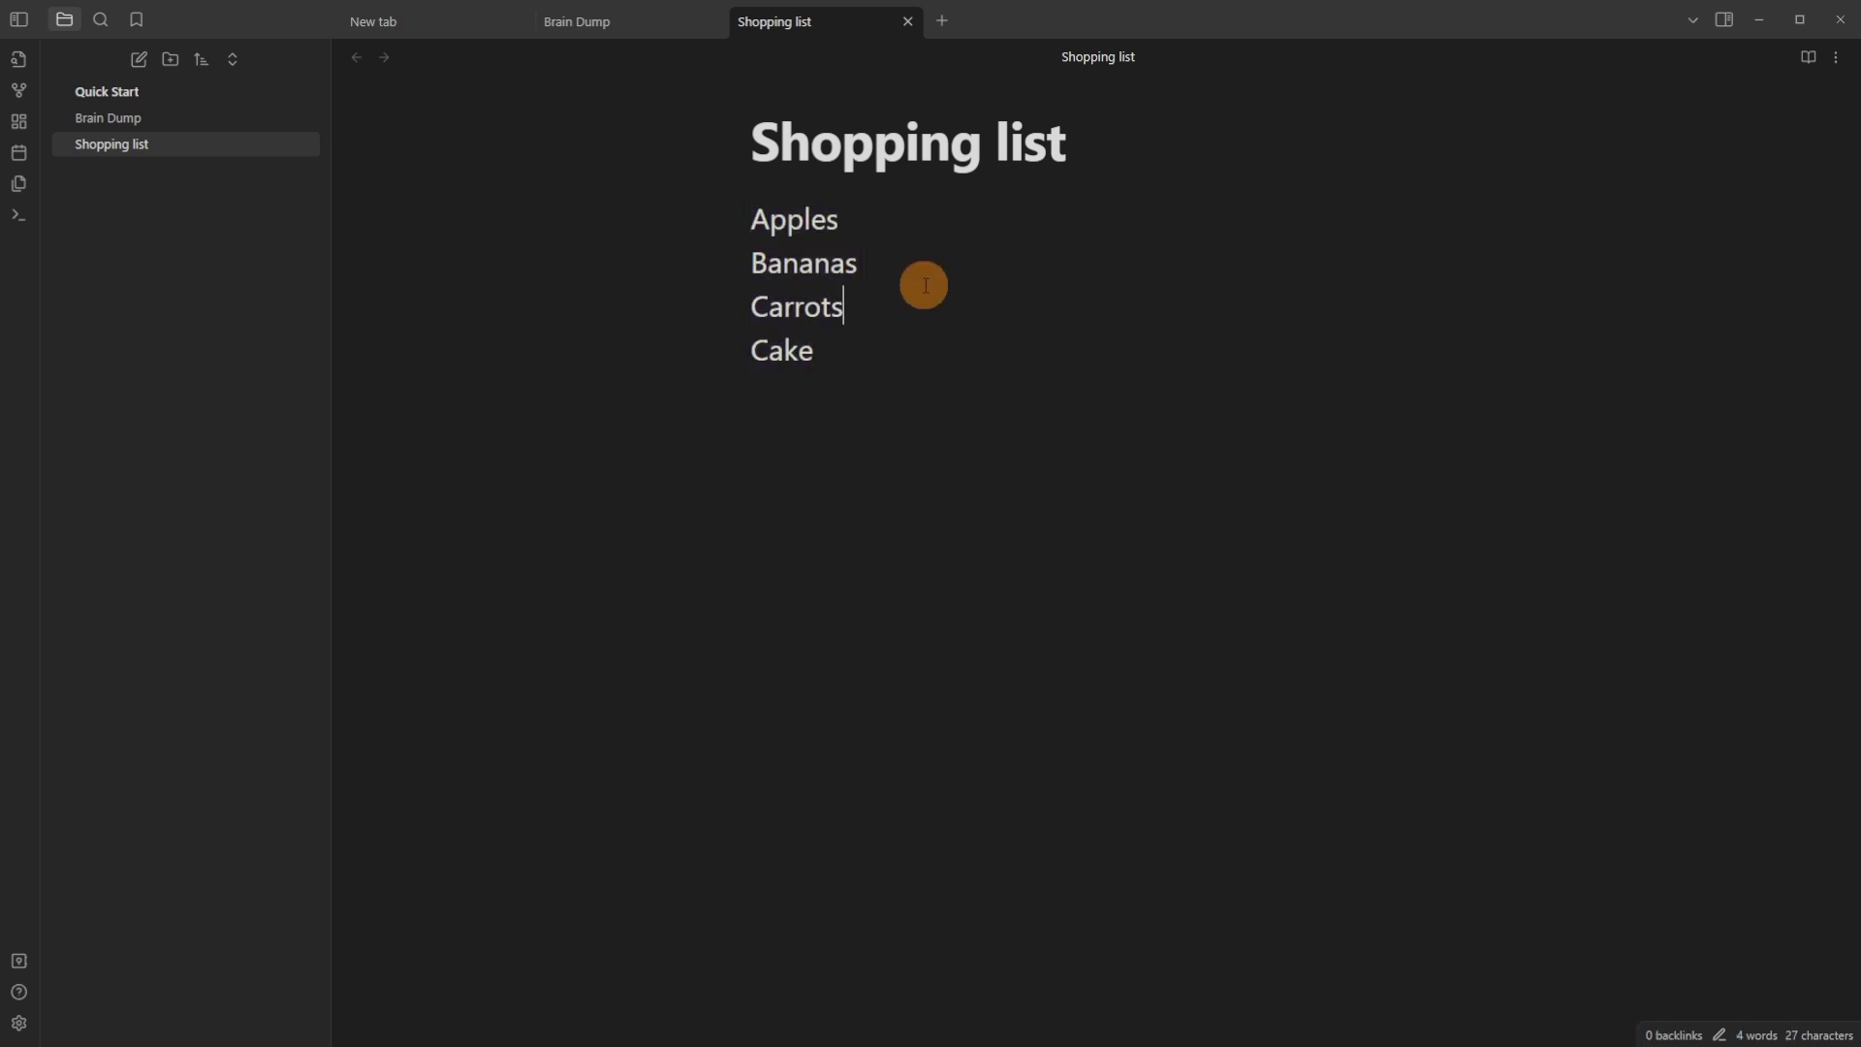
Reopen the Brain Dump note, create a folder named "Notes" and move the note into it
{"action": "left_click", "coordinate": [171, 117]}
{"action": "left_click", "coordinate": [982, 314]}
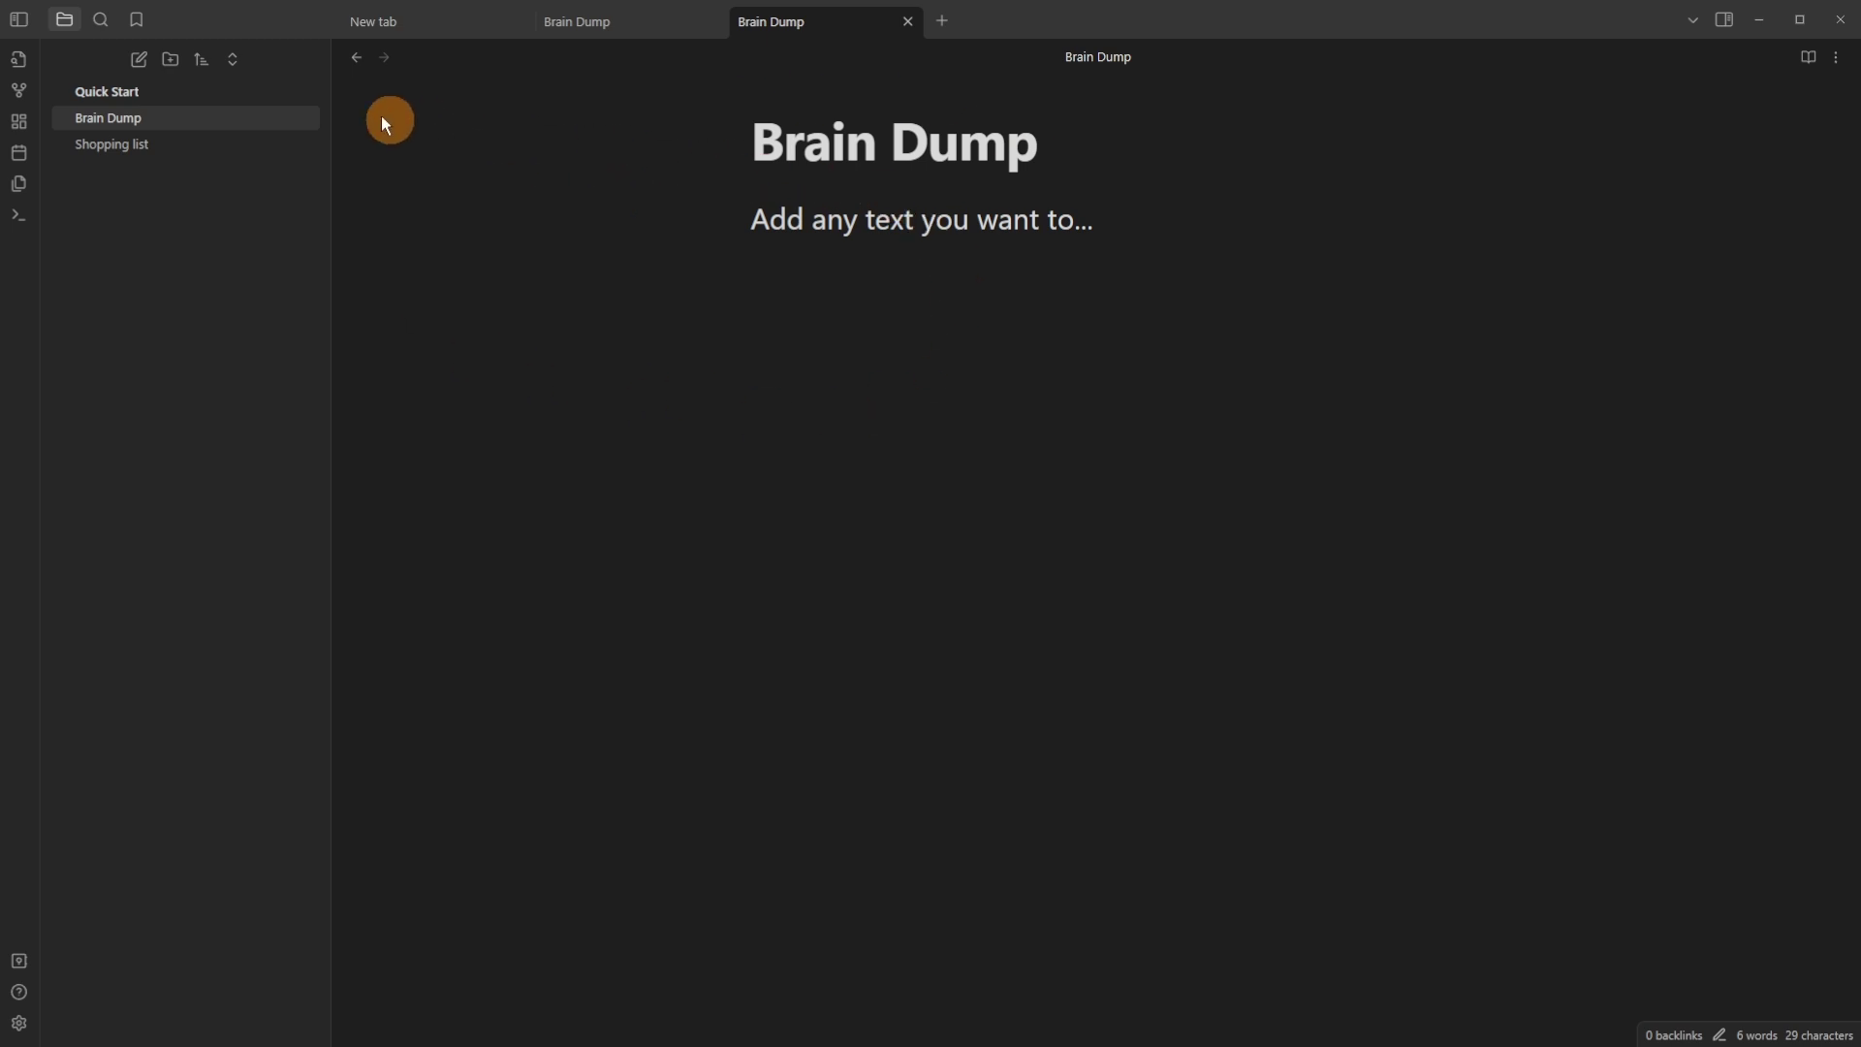
{"action": "left_click", "coordinate": [169, 60]}
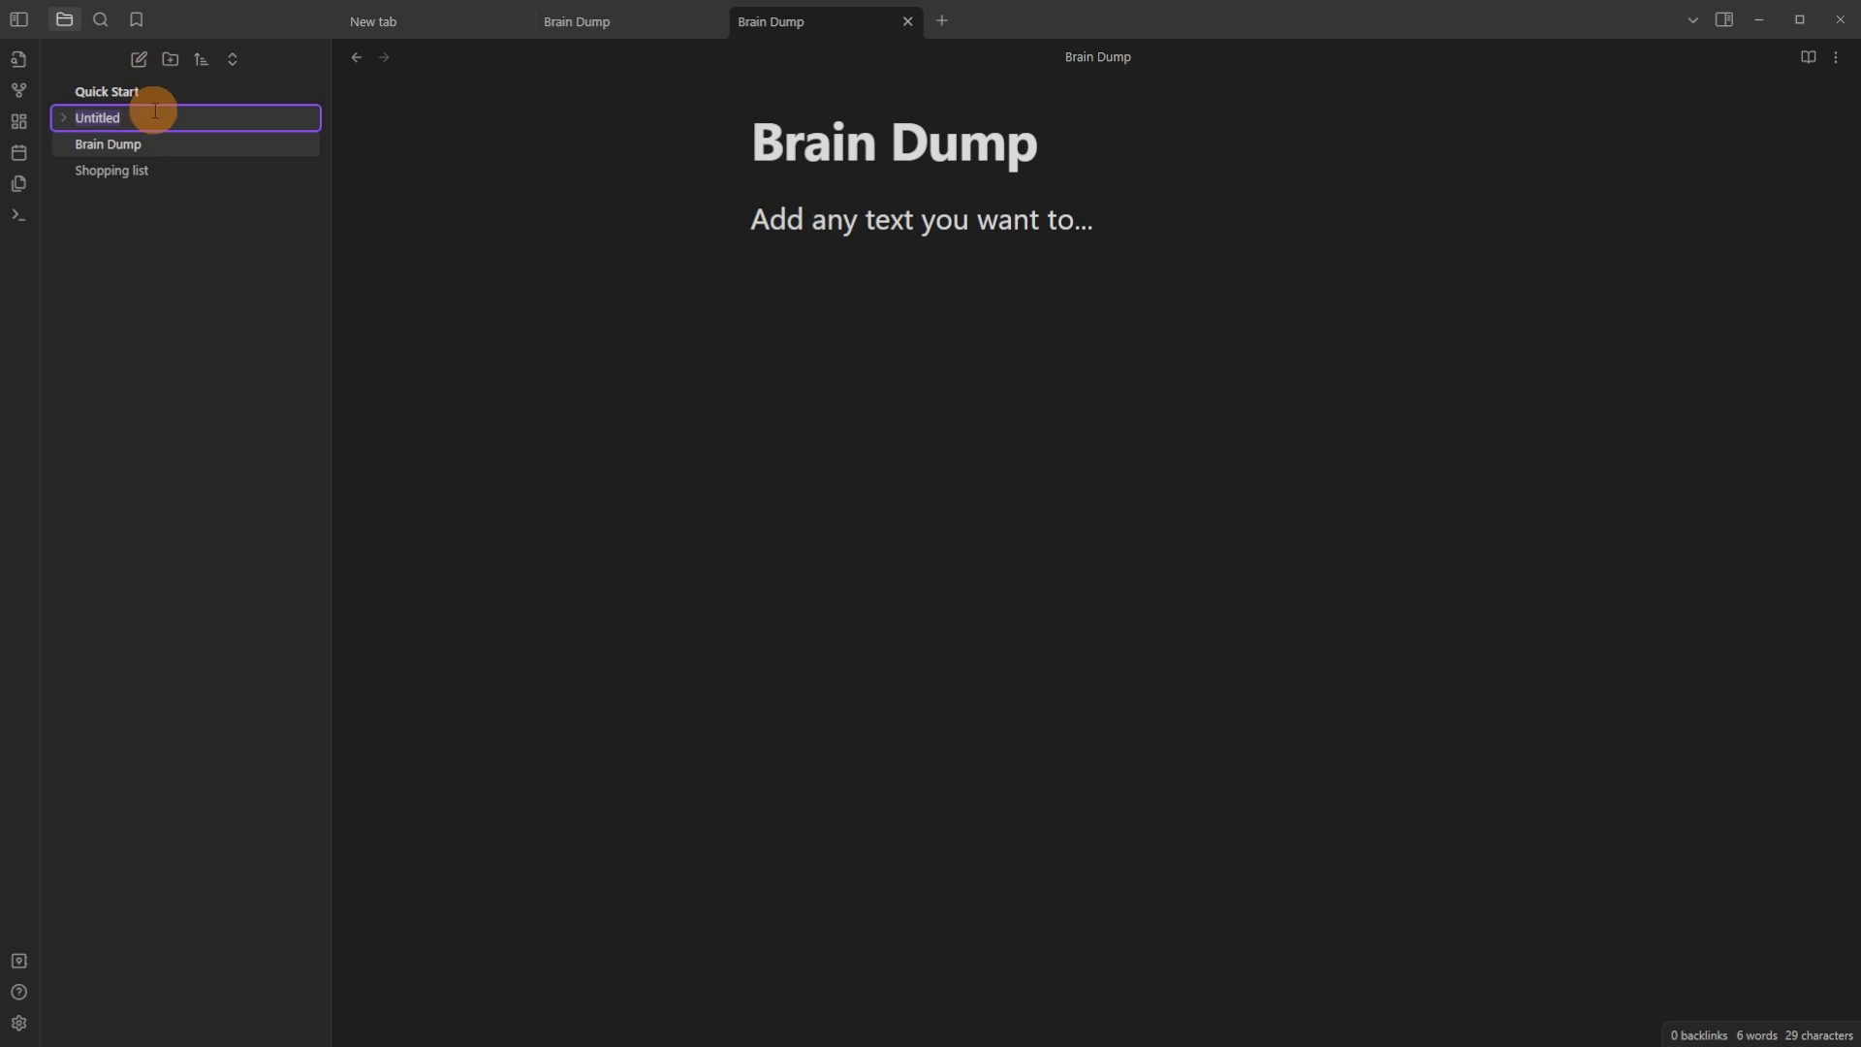
{"action": "type", "text": "Notes"}
{"action": "key", "text": "Return"}
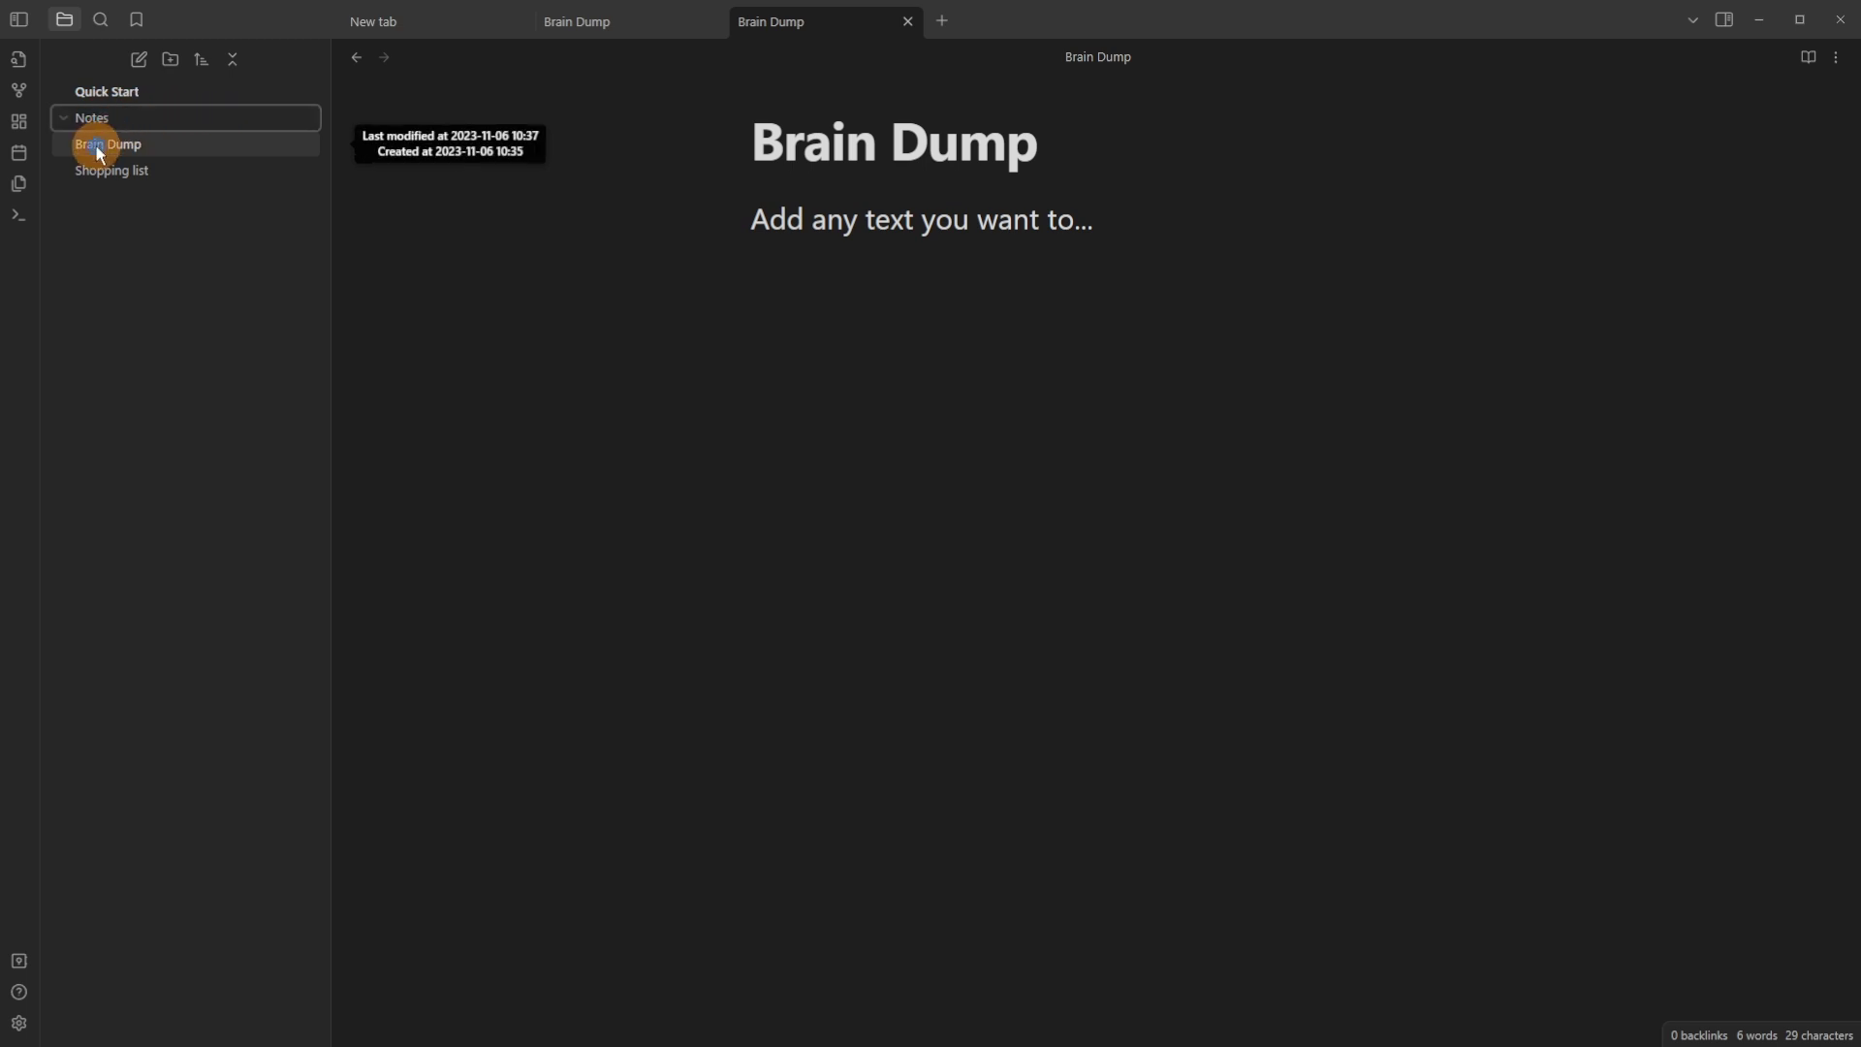
{"action": "left_click_drag", "start_coordinate": [98, 147], "coordinate": [136, 115]}
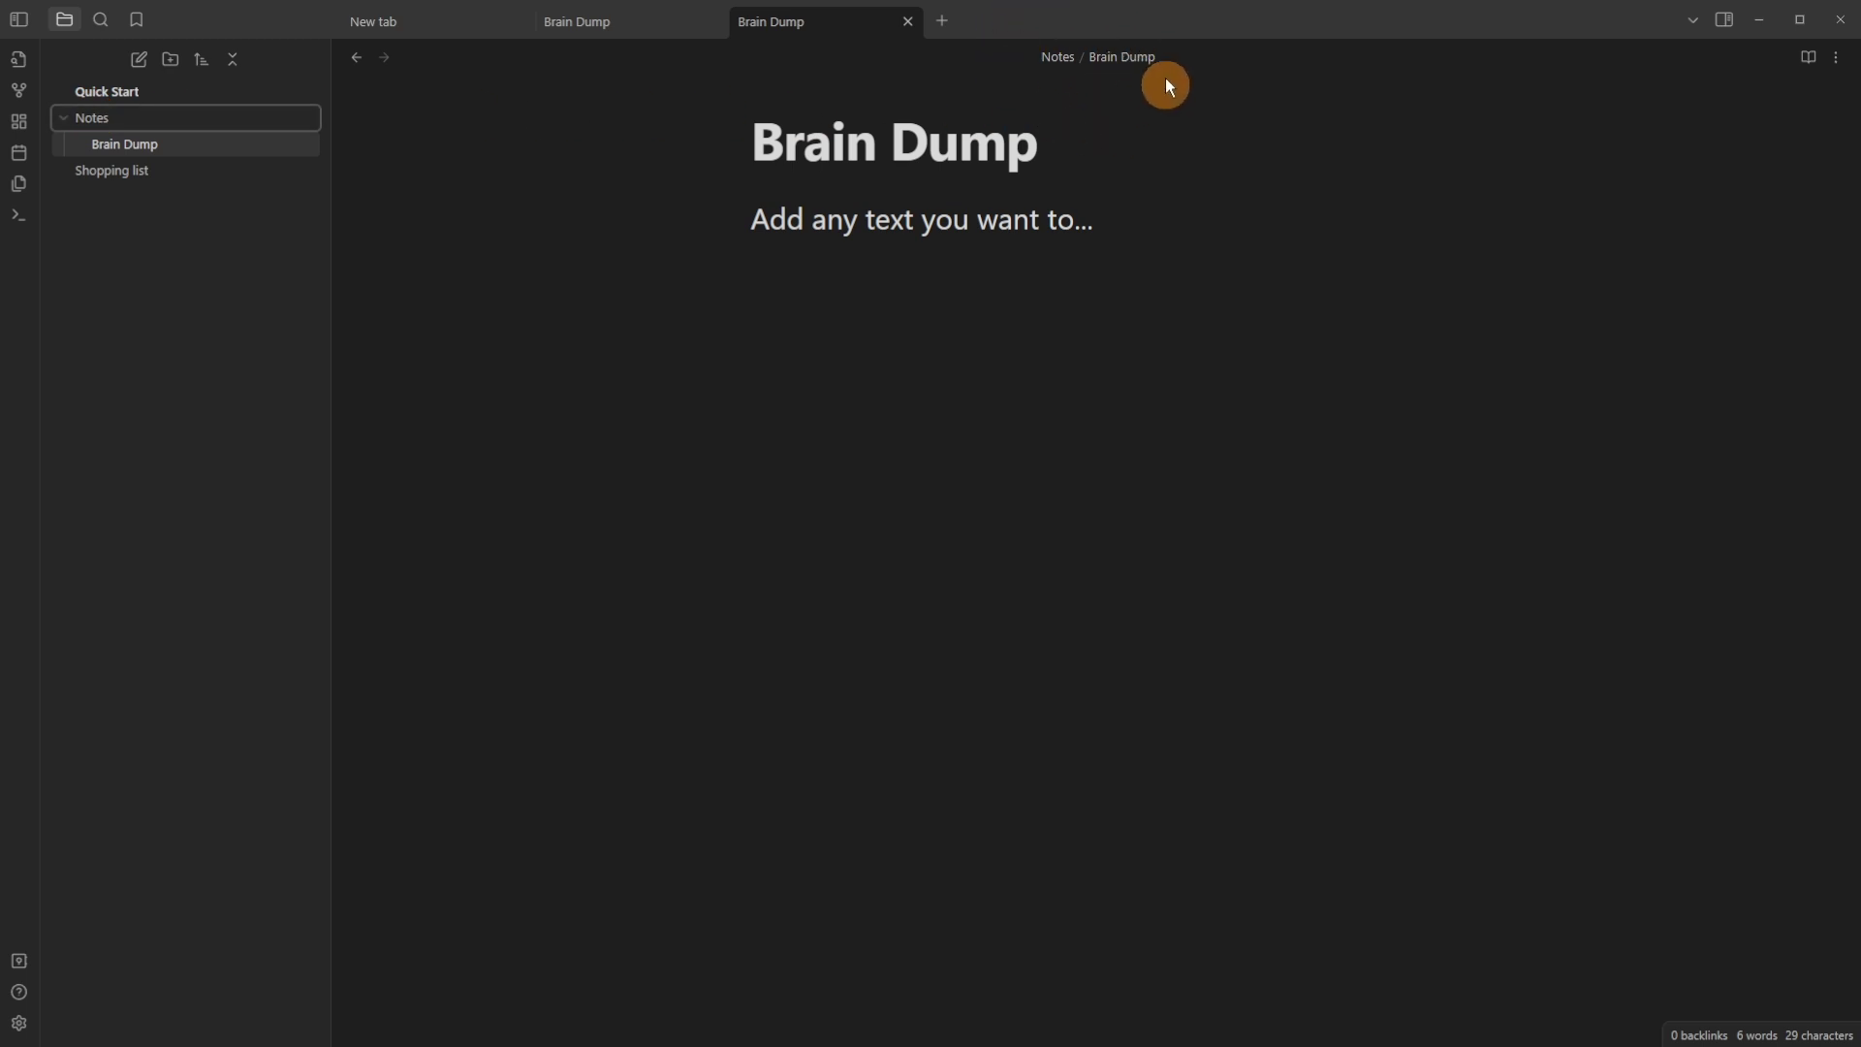
Add the lines "Bold", "Italic" and "Strikethrough" below the Brain Dump text, each in its matching Markdown formatting
{"action": "left_click", "coordinate": [1013, 219]}
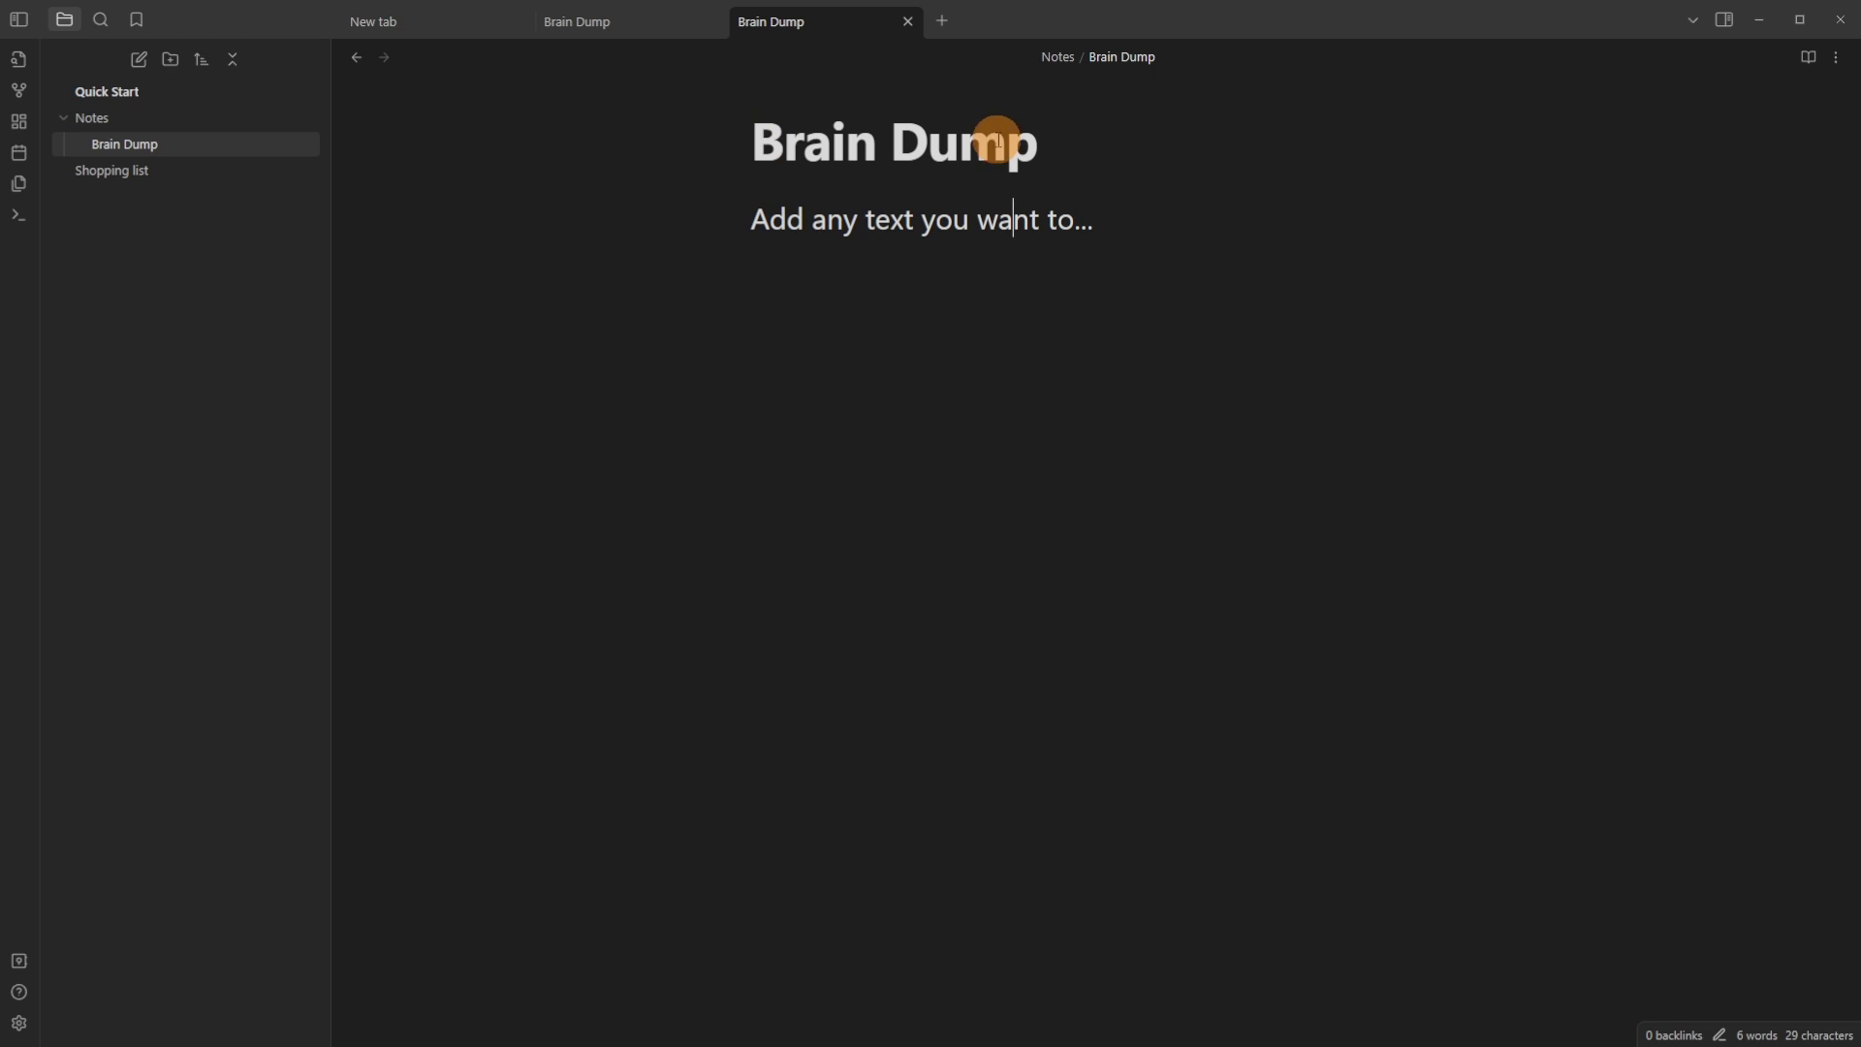
{"action": "left_click", "coordinate": [1058, 58]}
{"action": "left_click", "coordinate": [932, 301]}
{"action": "key", "text": "Return"}
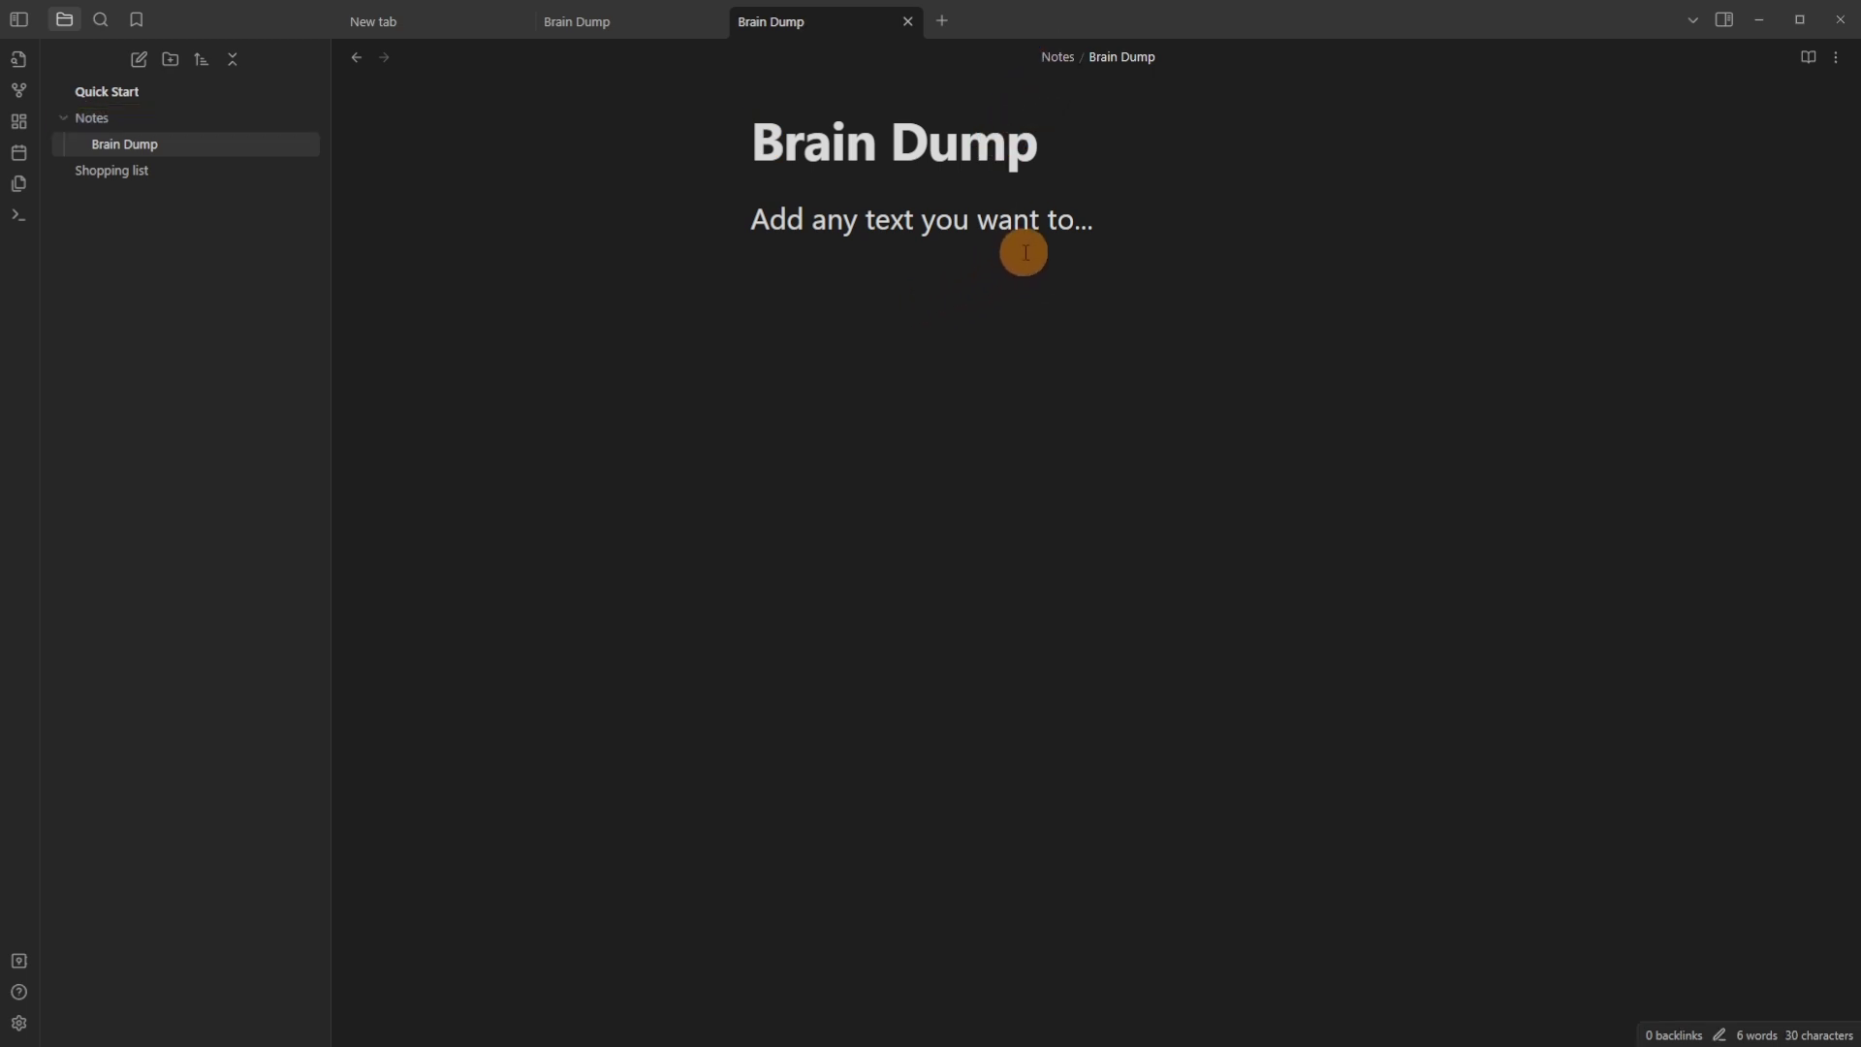
{"action": "left_click_drag", "start_coordinate": [1038, 219], "coordinate": [922, 217]}
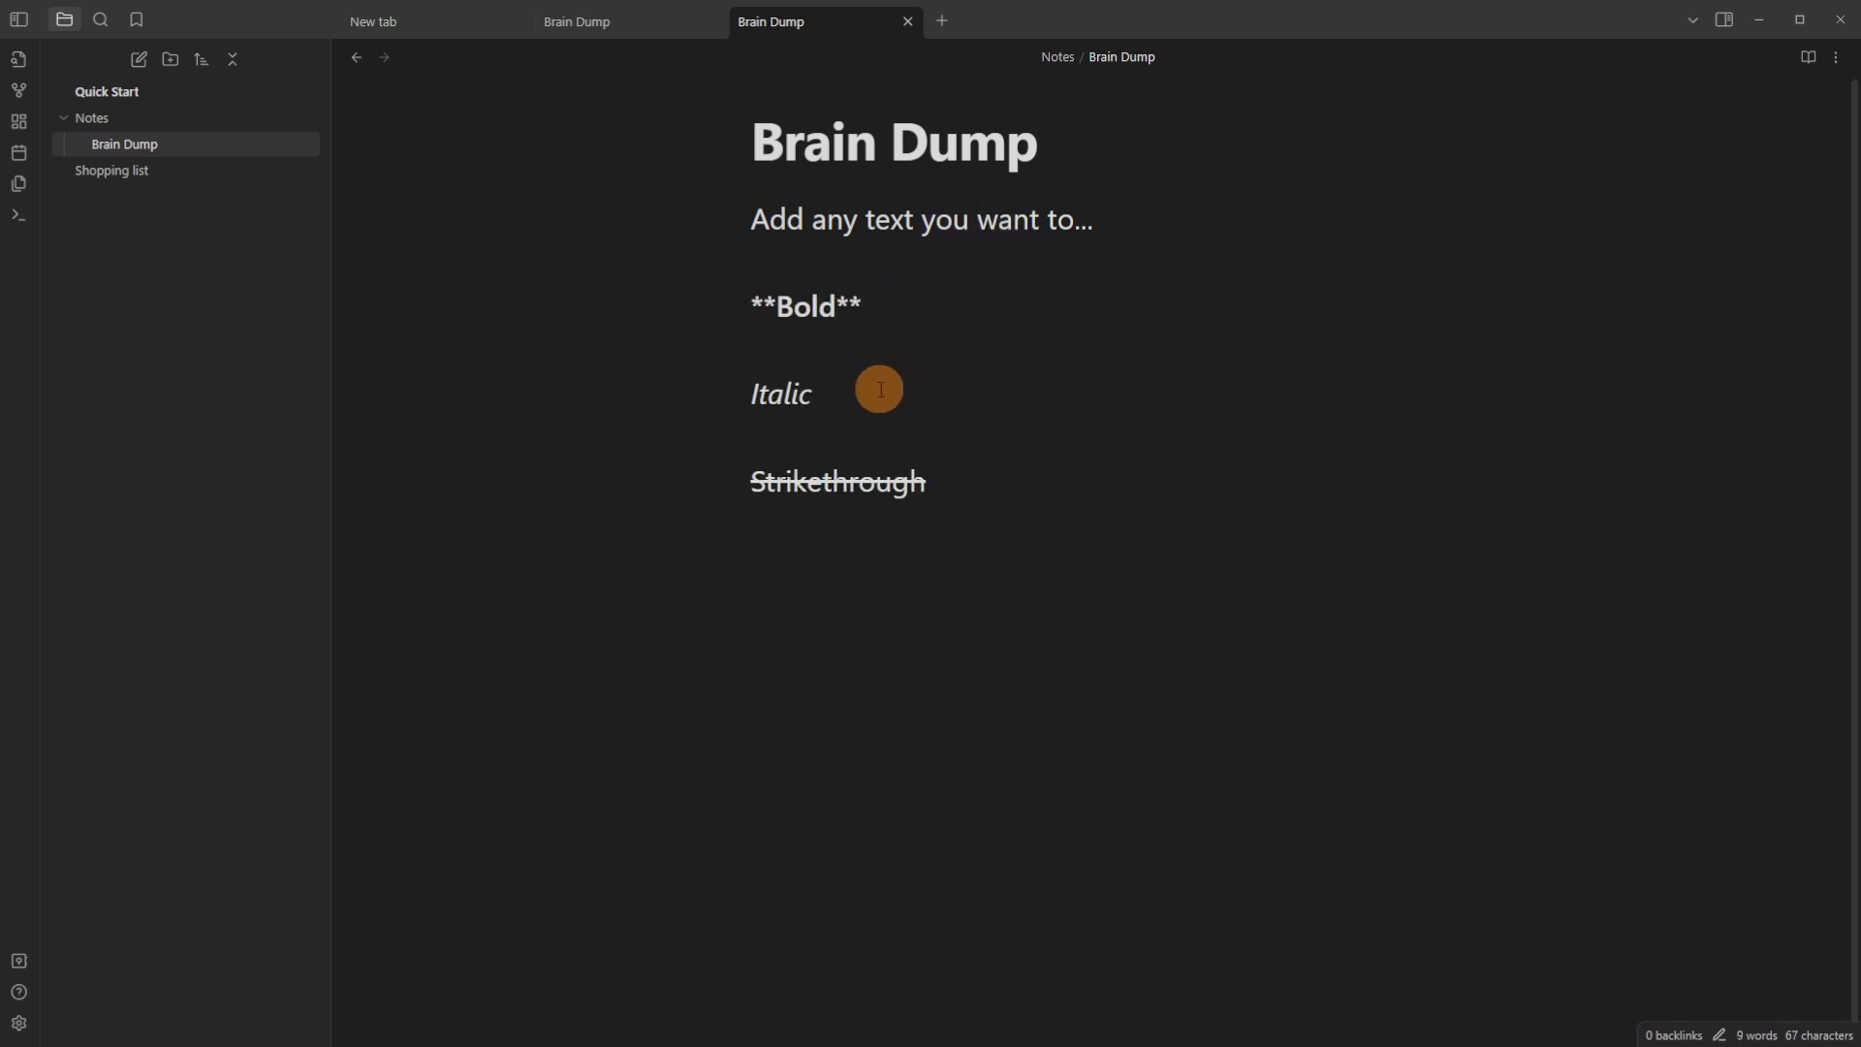
Inspect the Markdown markers around the Italic and Strikethrough lines
{"action": "left_click", "coordinate": [886, 390]}
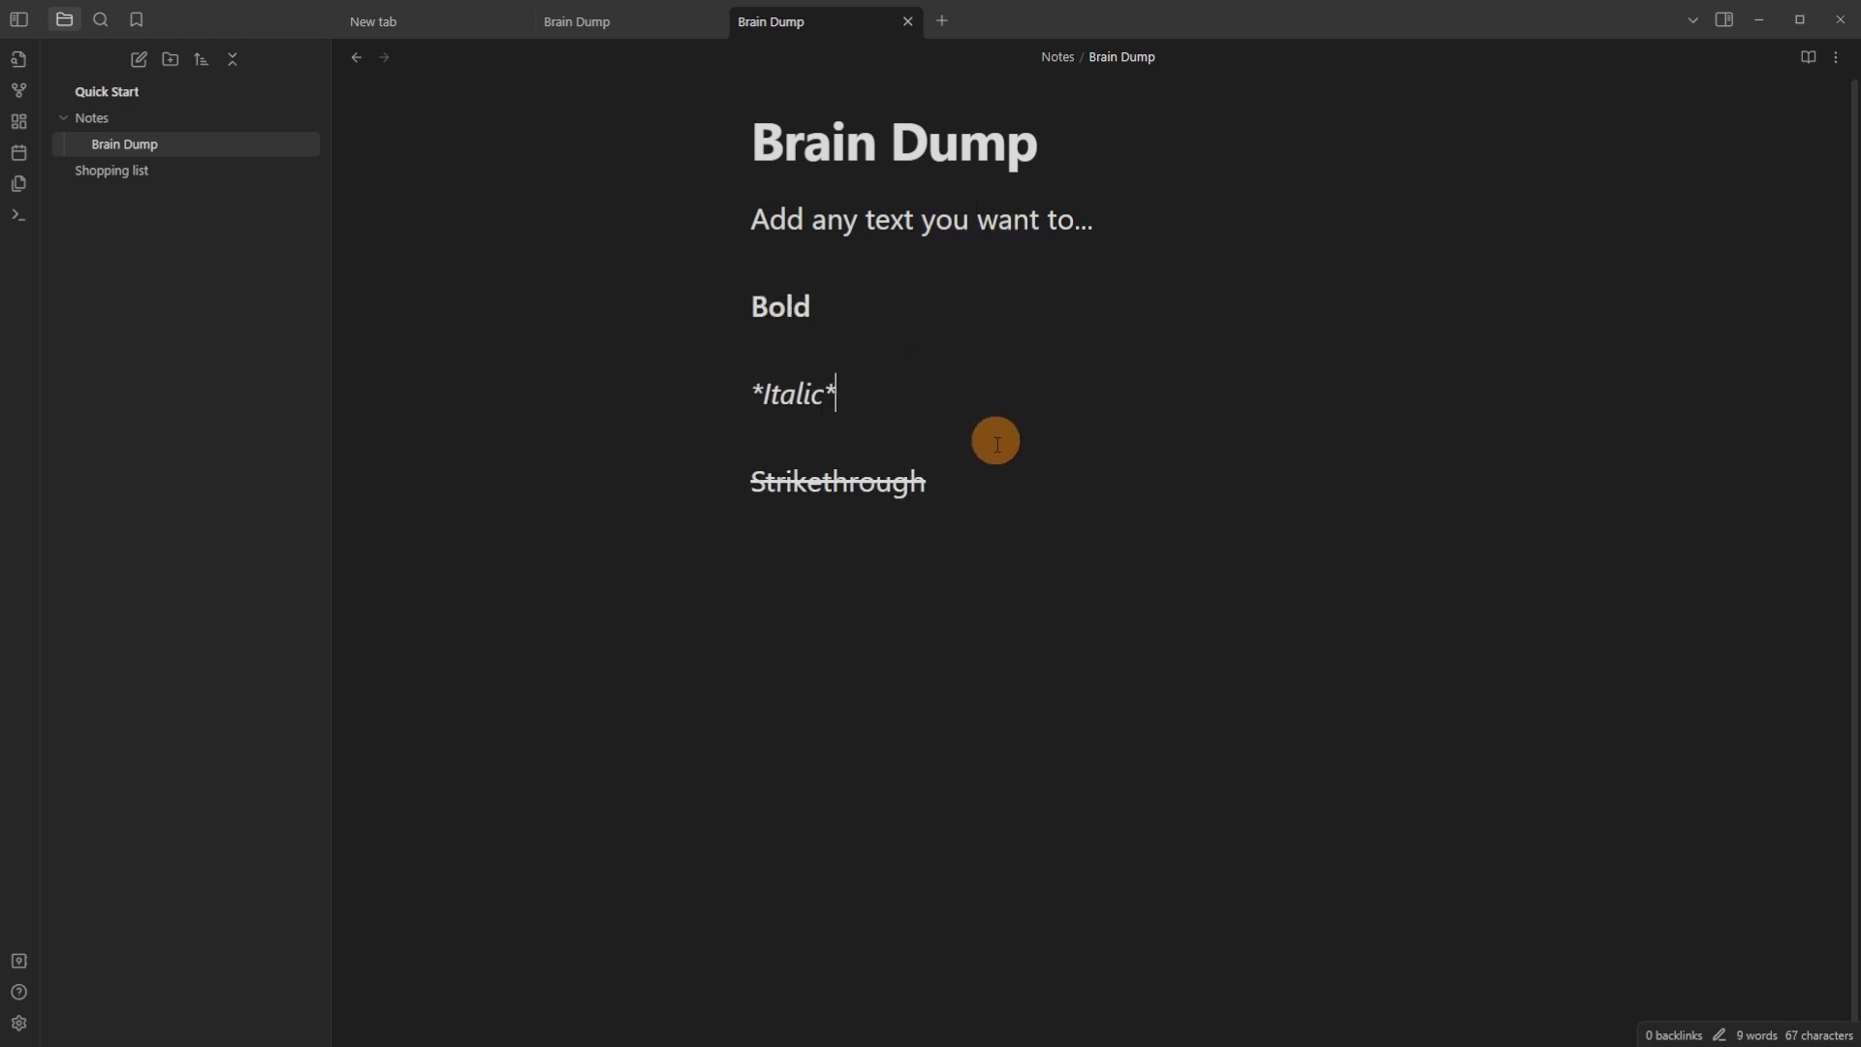
{"action": "left_click", "coordinate": [985, 486]}
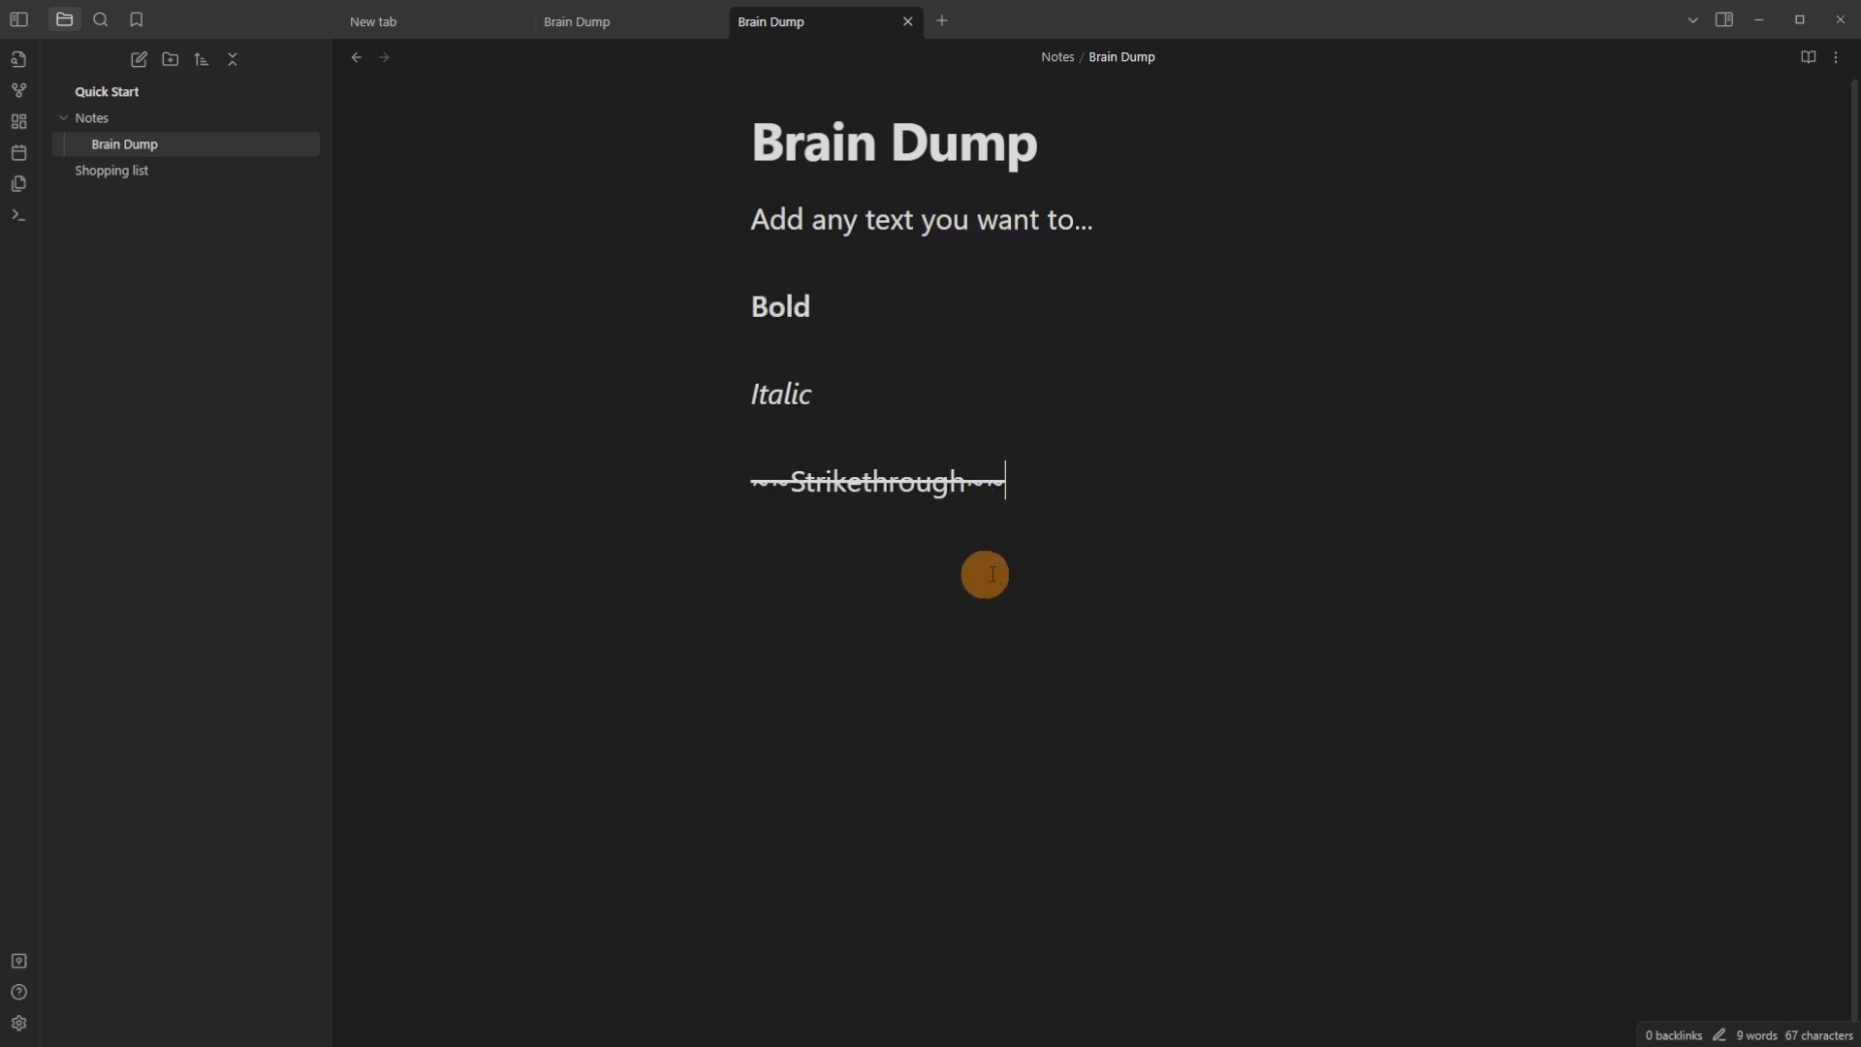
{"action": "left_click", "coordinate": [893, 432]}
{"action": "left_click", "coordinate": [820, 253]}
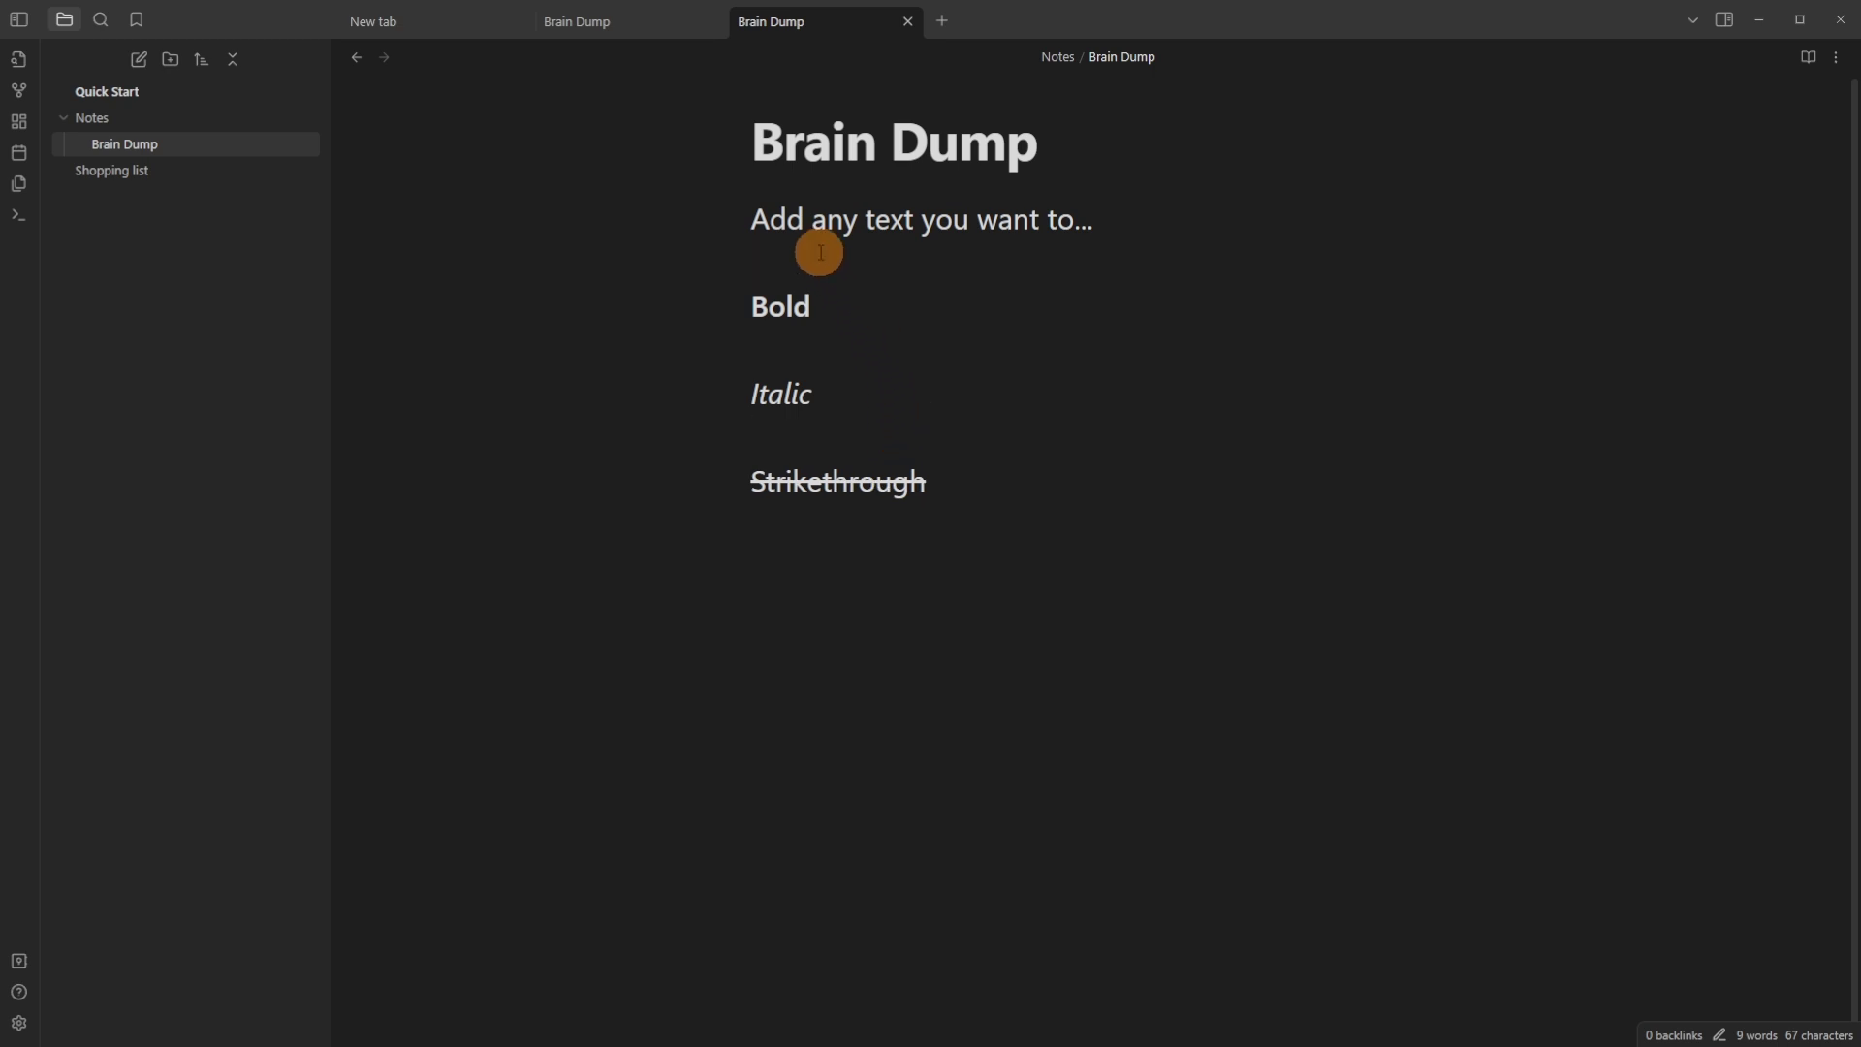
Make the word "Add" at the start of the Brain Dump text bold
{"action": "key", "text": "Return"}
{"action": "key", "text": "Return"}
{"action": "key", "text": "Up"}
{"action": "left_click_drag", "start_coordinate": [804, 225], "coordinate": [735, 224]}
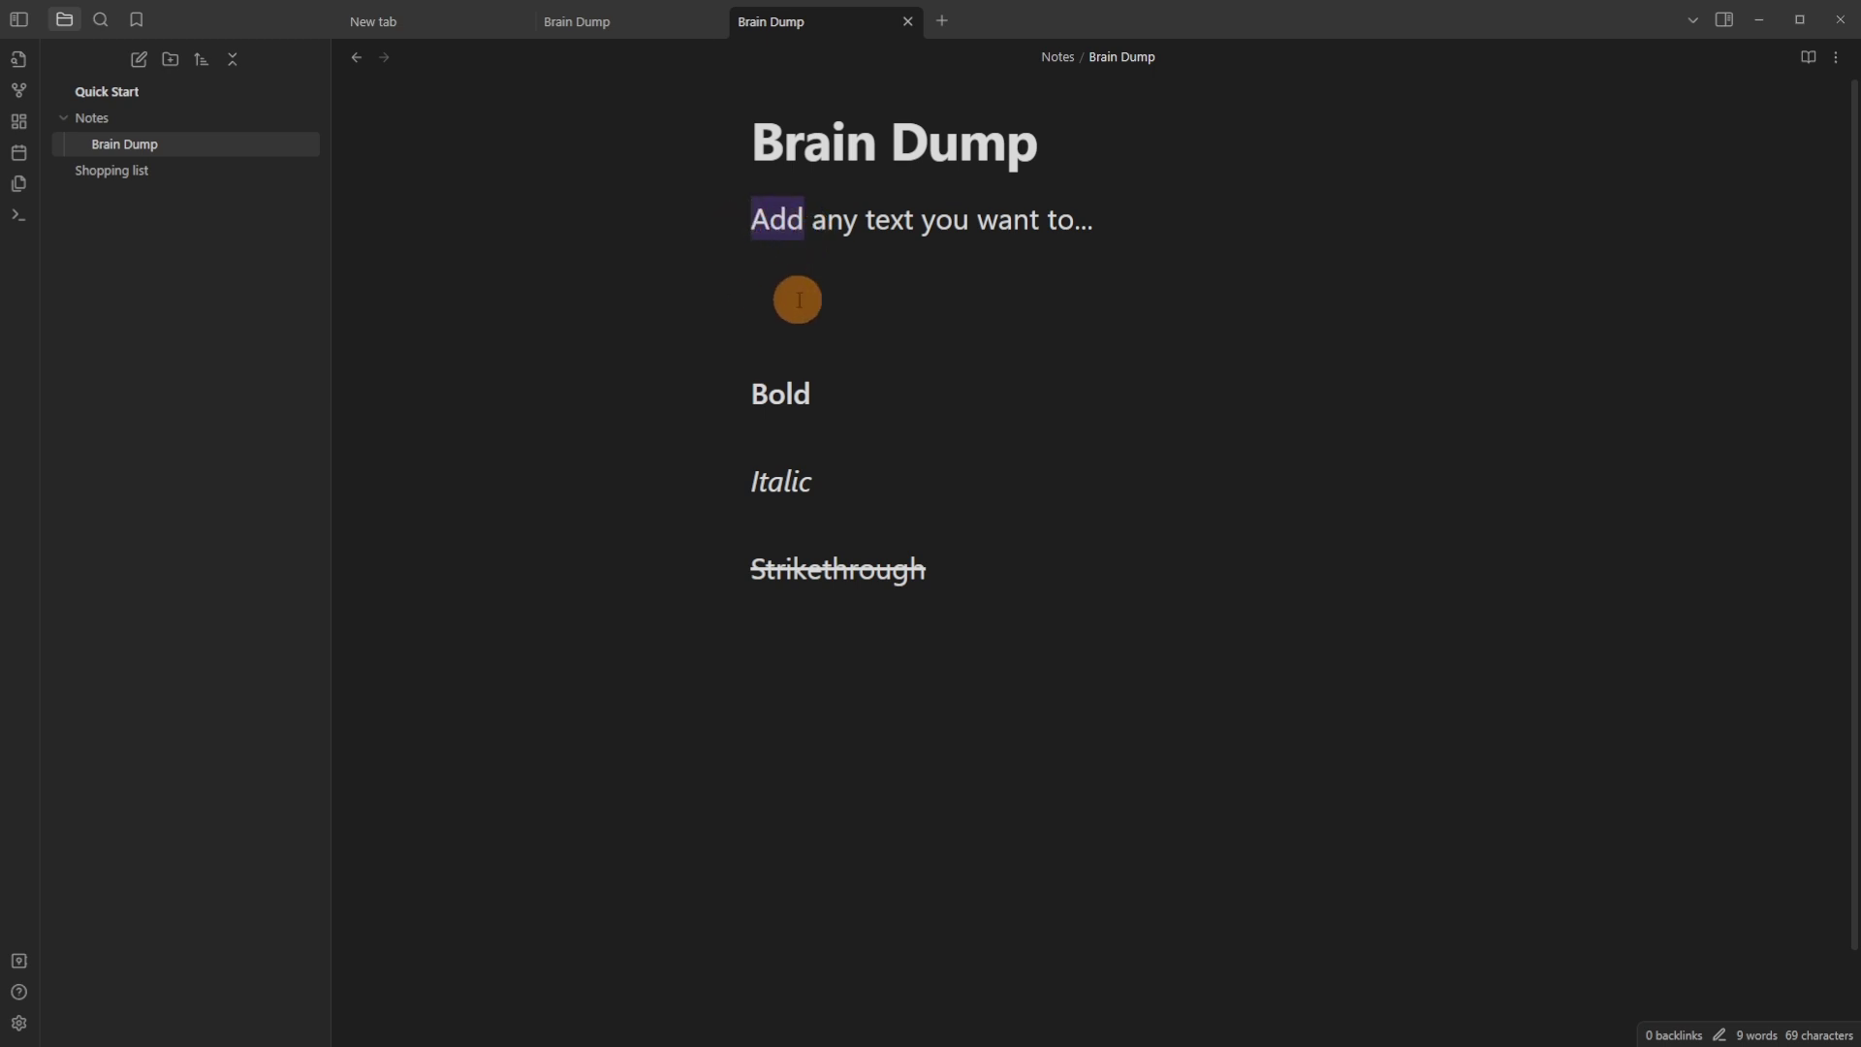
{"action": "key", "text": "ctrl+b"}
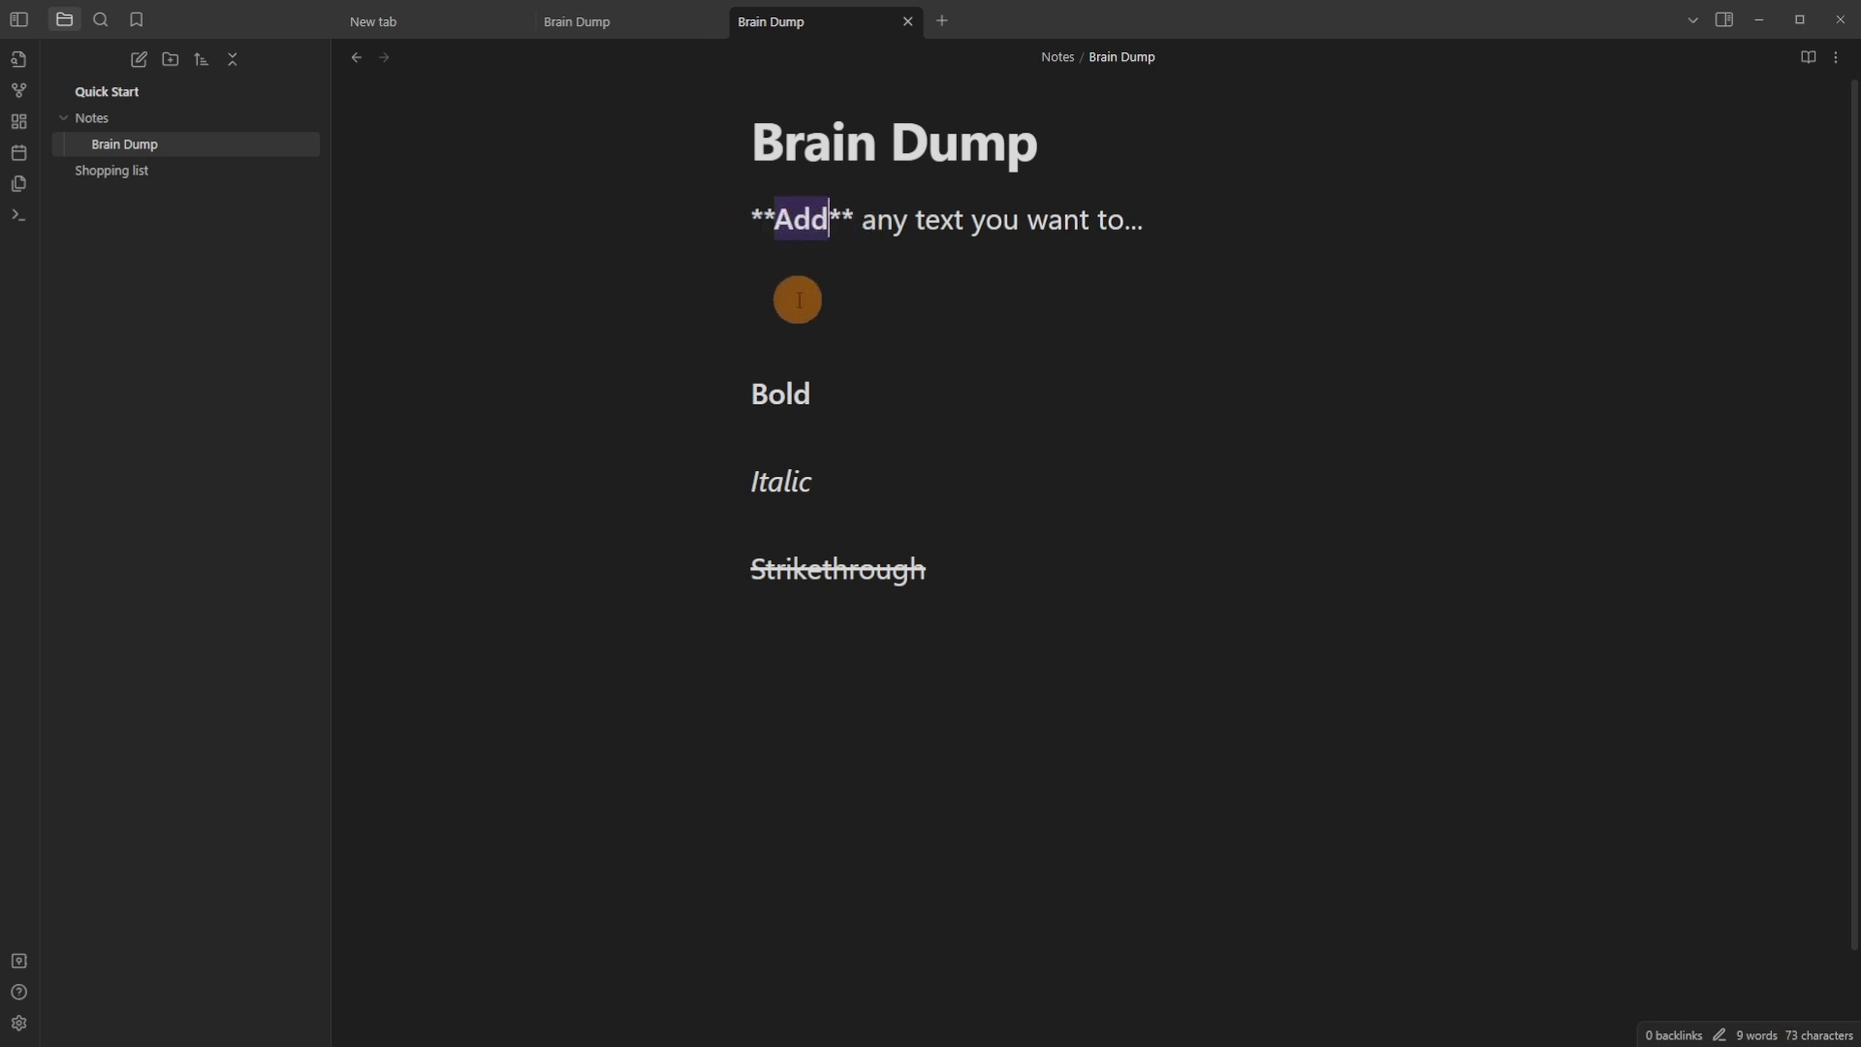
{"action": "left_click", "coordinate": [840, 218]}
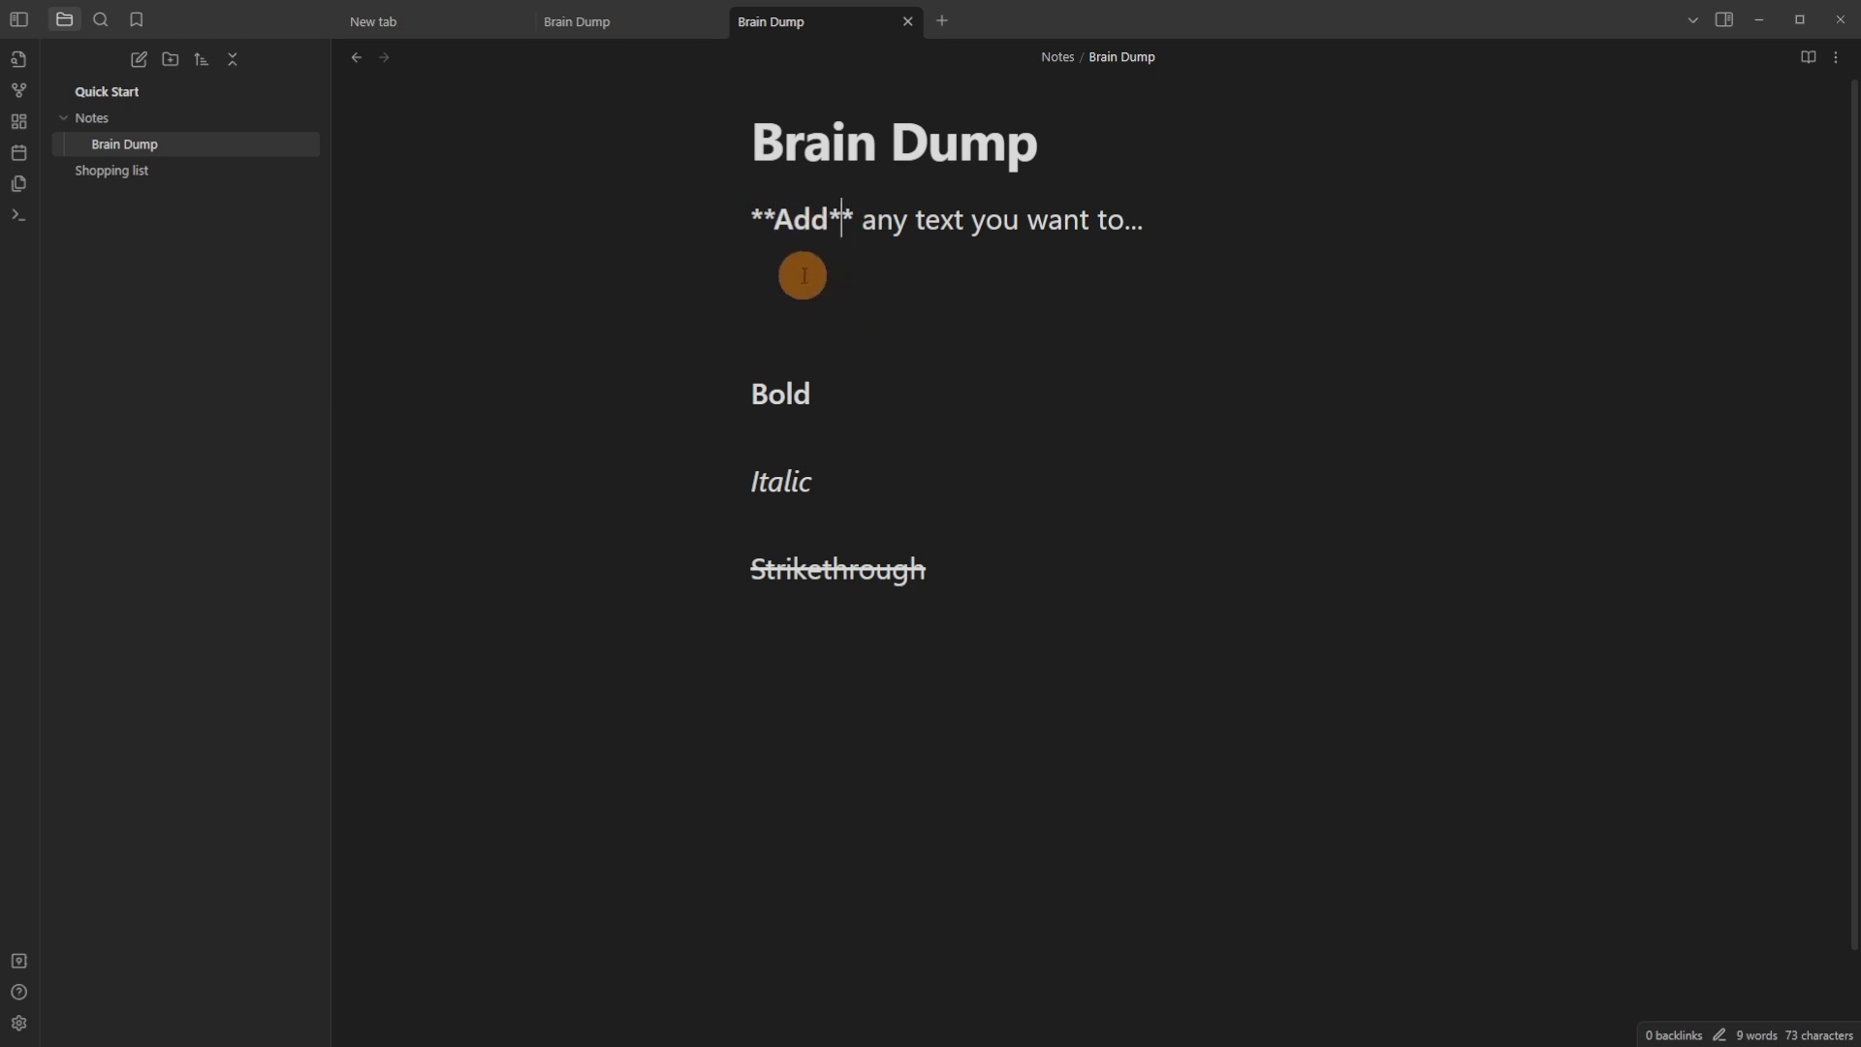
Compare the Markdown source of the italic line with that of the strikethrough line
{"action": "left_click", "coordinate": [802, 481]}
{"action": "left_click", "coordinate": [849, 390]}
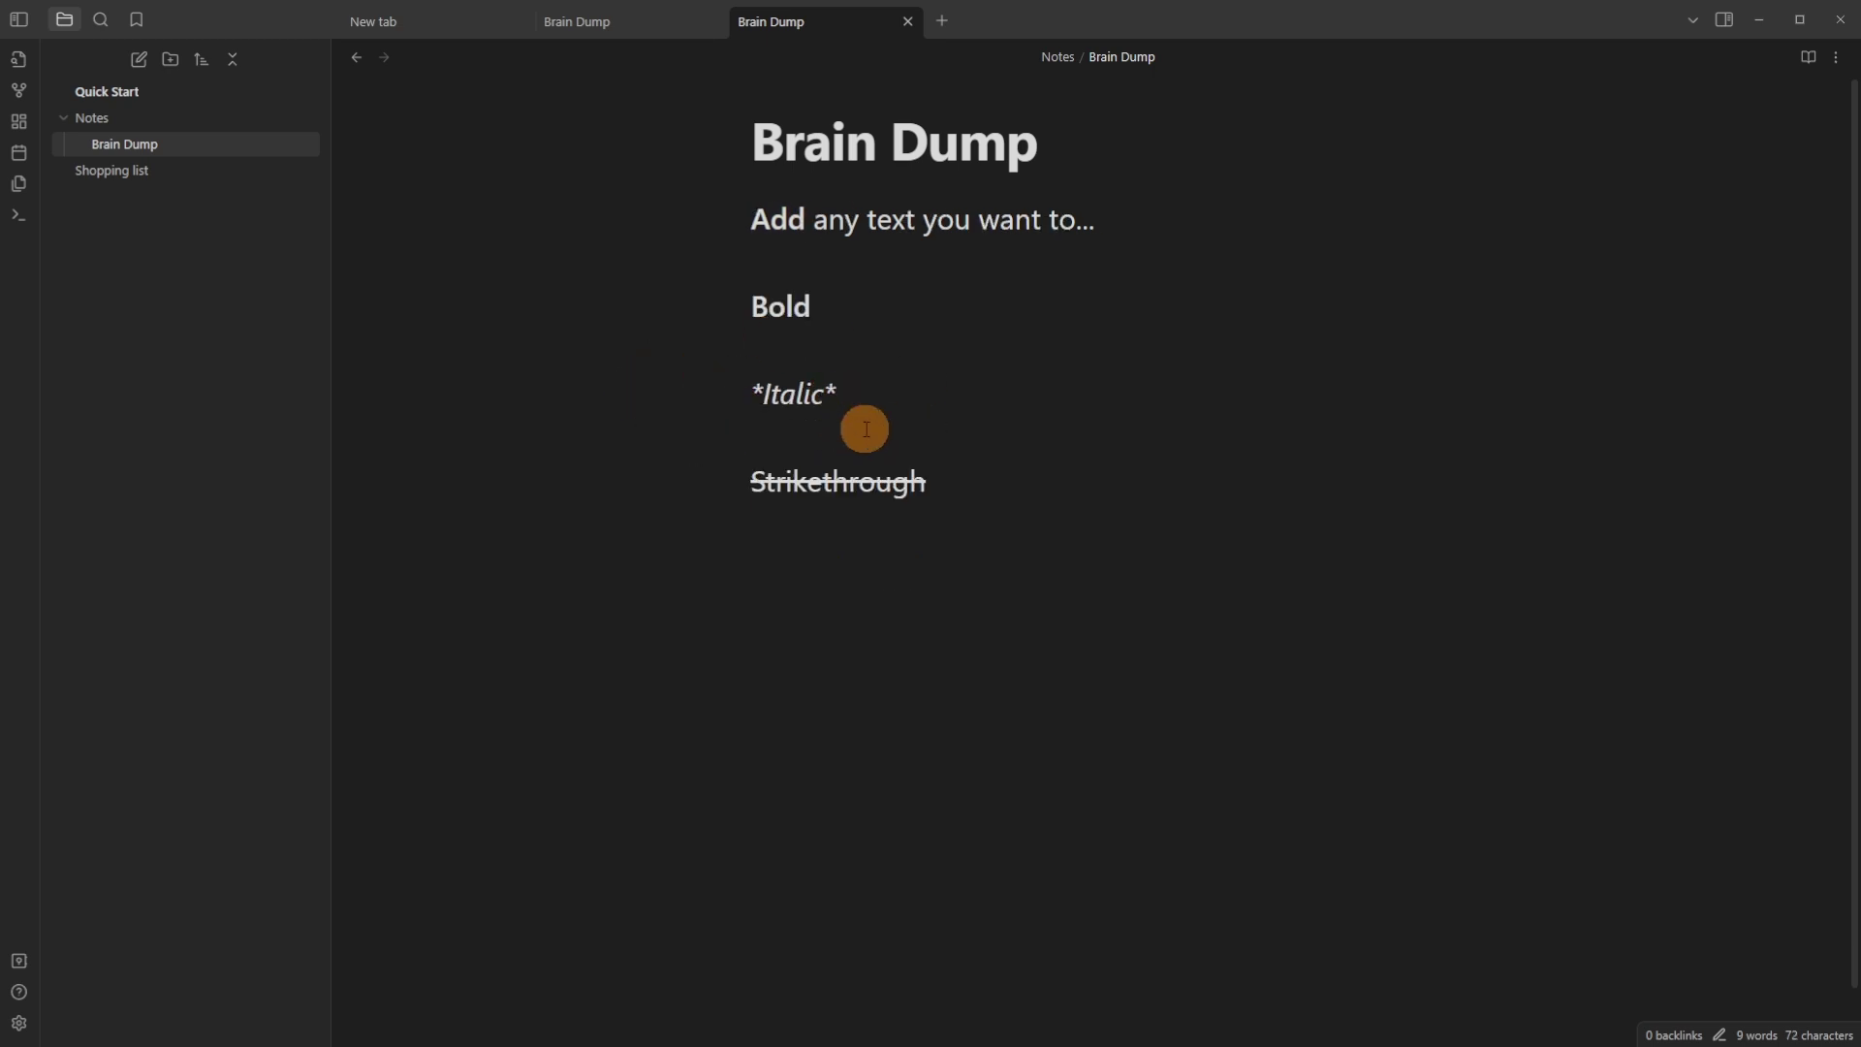
{"action": "left_click", "coordinate": [960, 484]}
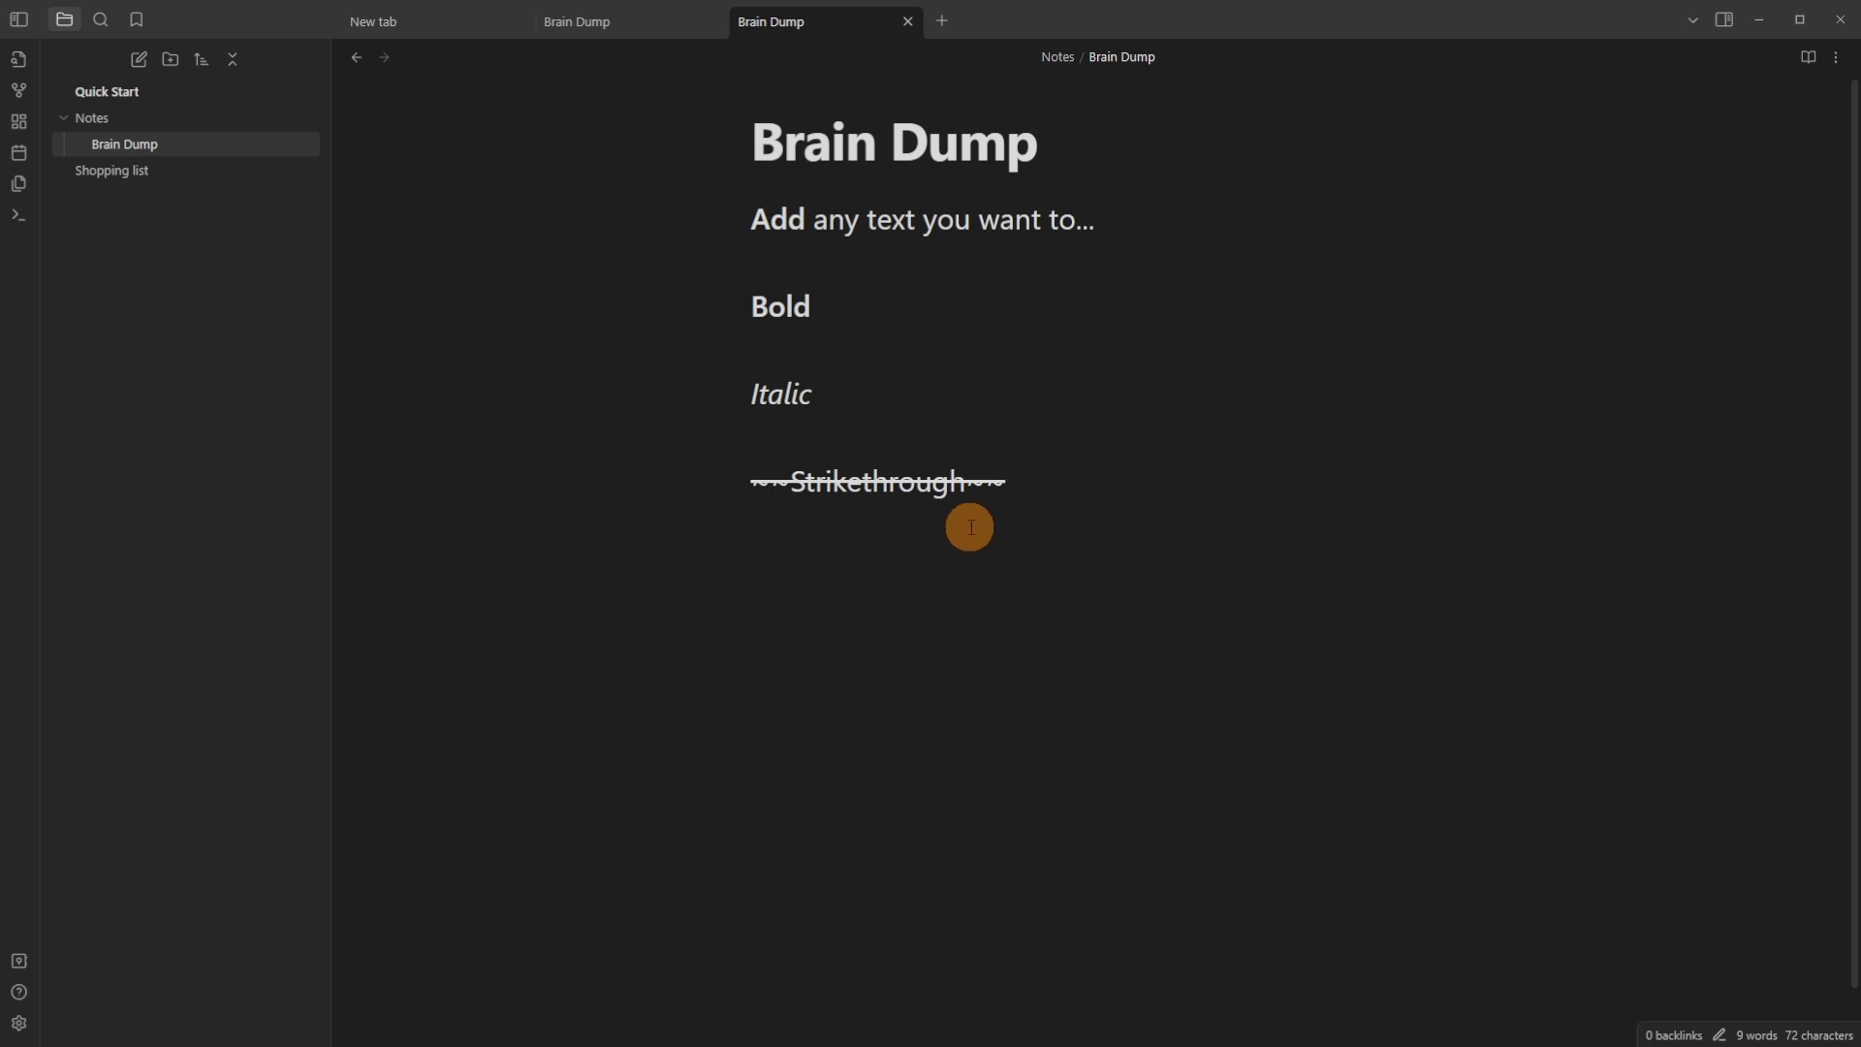
{"action": "left_click", "coordinate": [970, 527]}
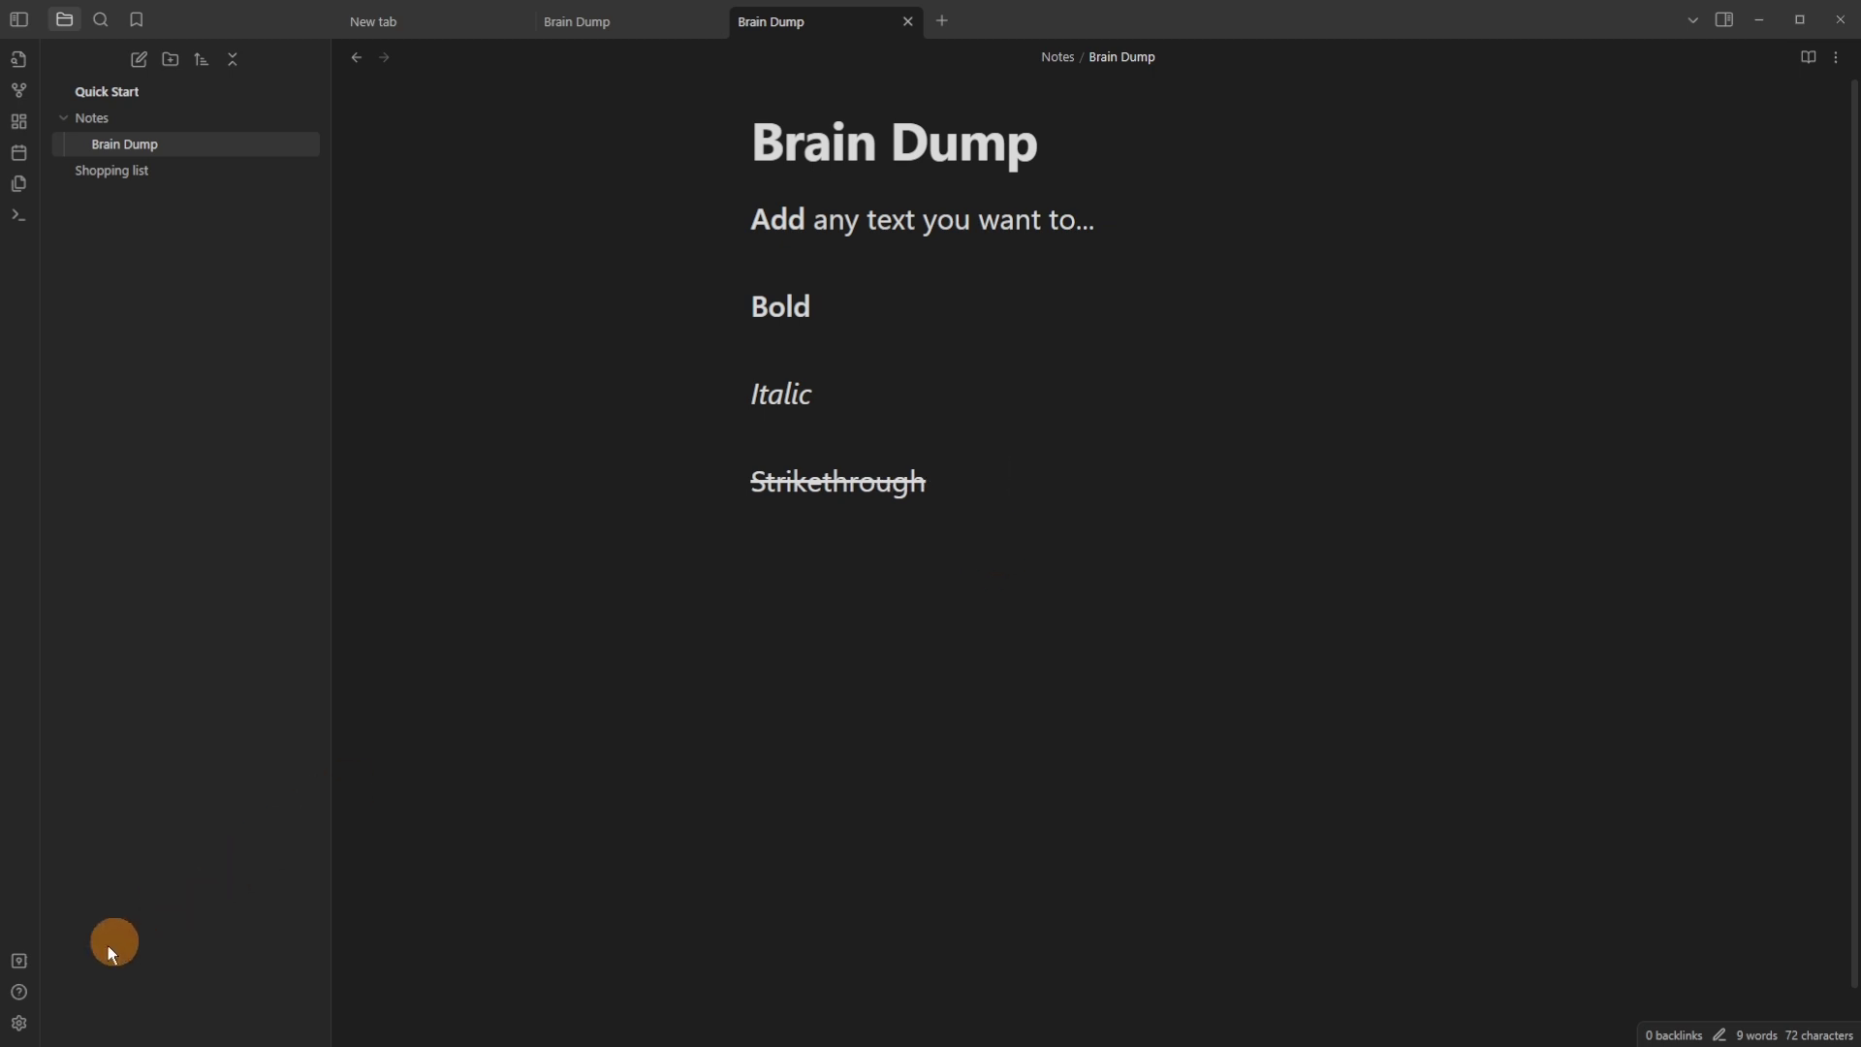
Assign Ctrl+Shift+S as the hotkey for the "Toggle strikethrough" command
{"action": "left_click", "coordinate": [19, 1022]}
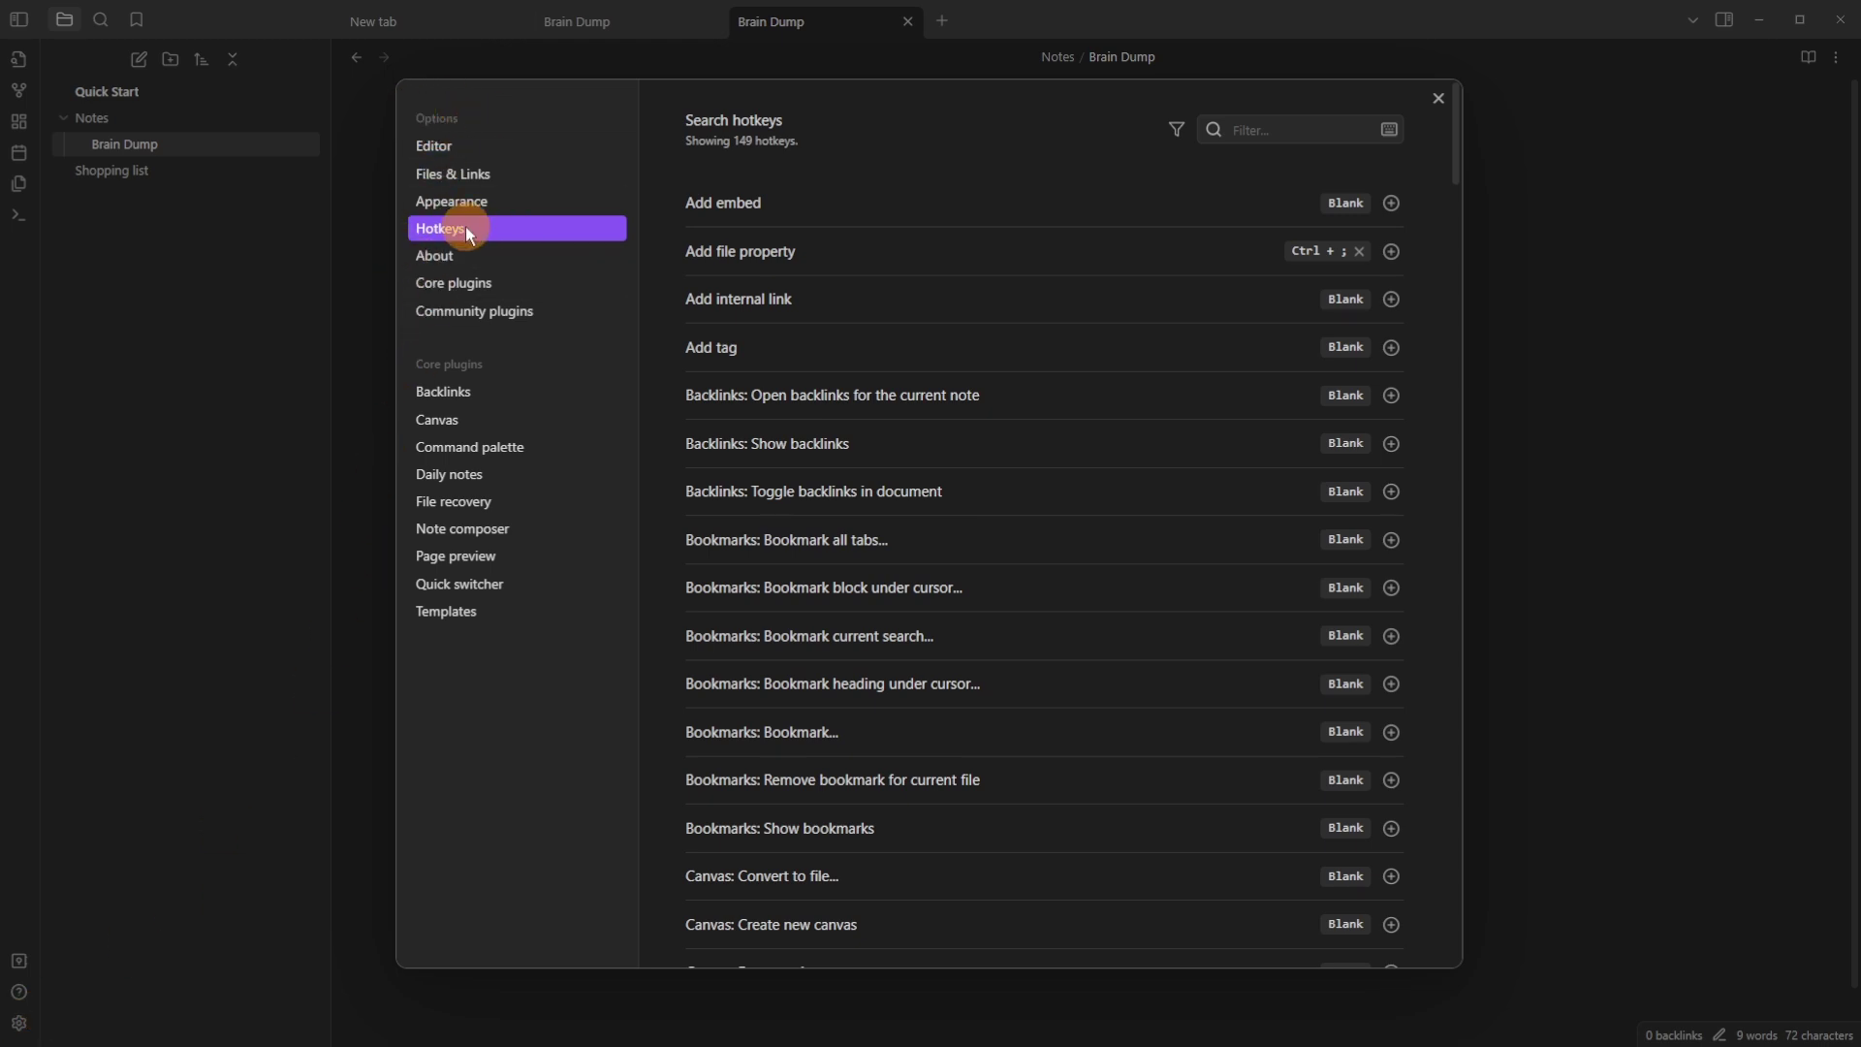
{"action": "scroll", "coordinate": [1229, 351], "scroll_direction": "down", "scroll_amount": 10}
{"action": "scroll", "coordinate": [1226, 353], "scroll_direction": "up", "scroll_amount": 9}
{"action": "scroll", "coordinate": [1223, 355], "scroll_direction": "up", "scroll_amount": 2}
{"action": "left_click", "coordinate": [1249, 132]}
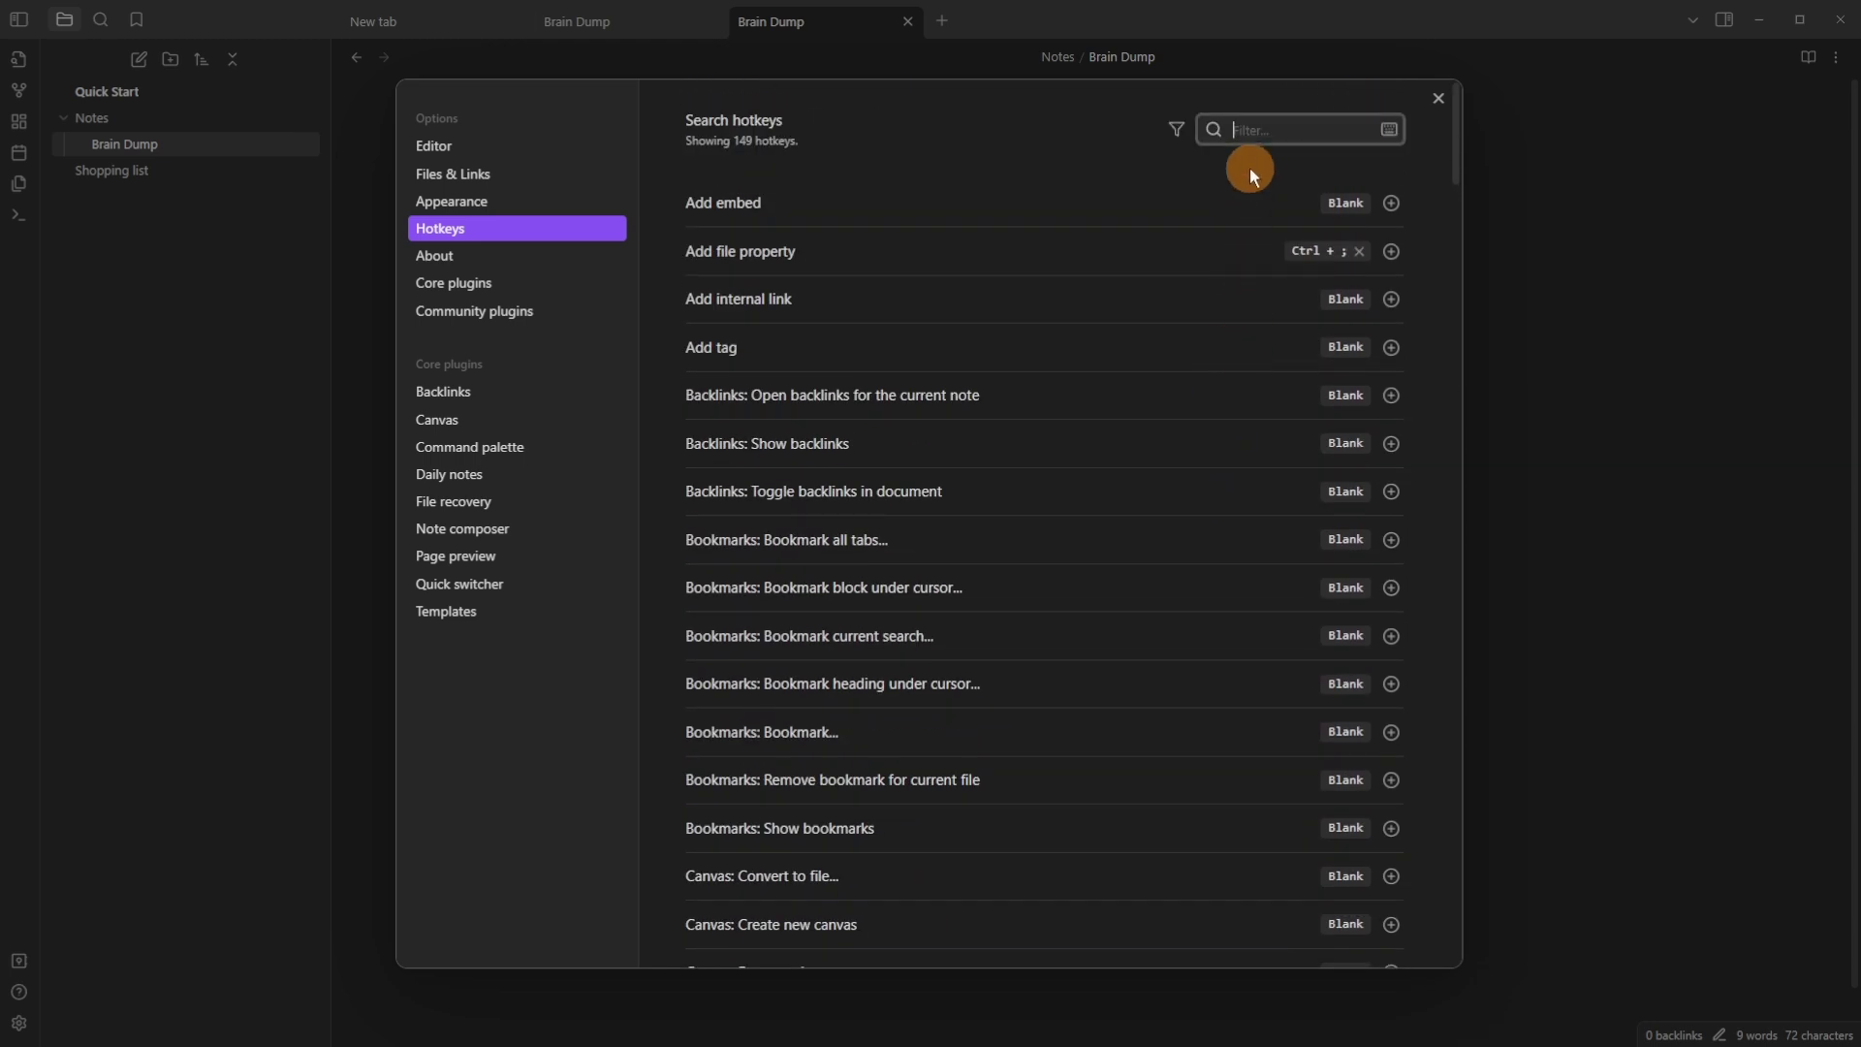
{"action": "type", "text": "strike"}
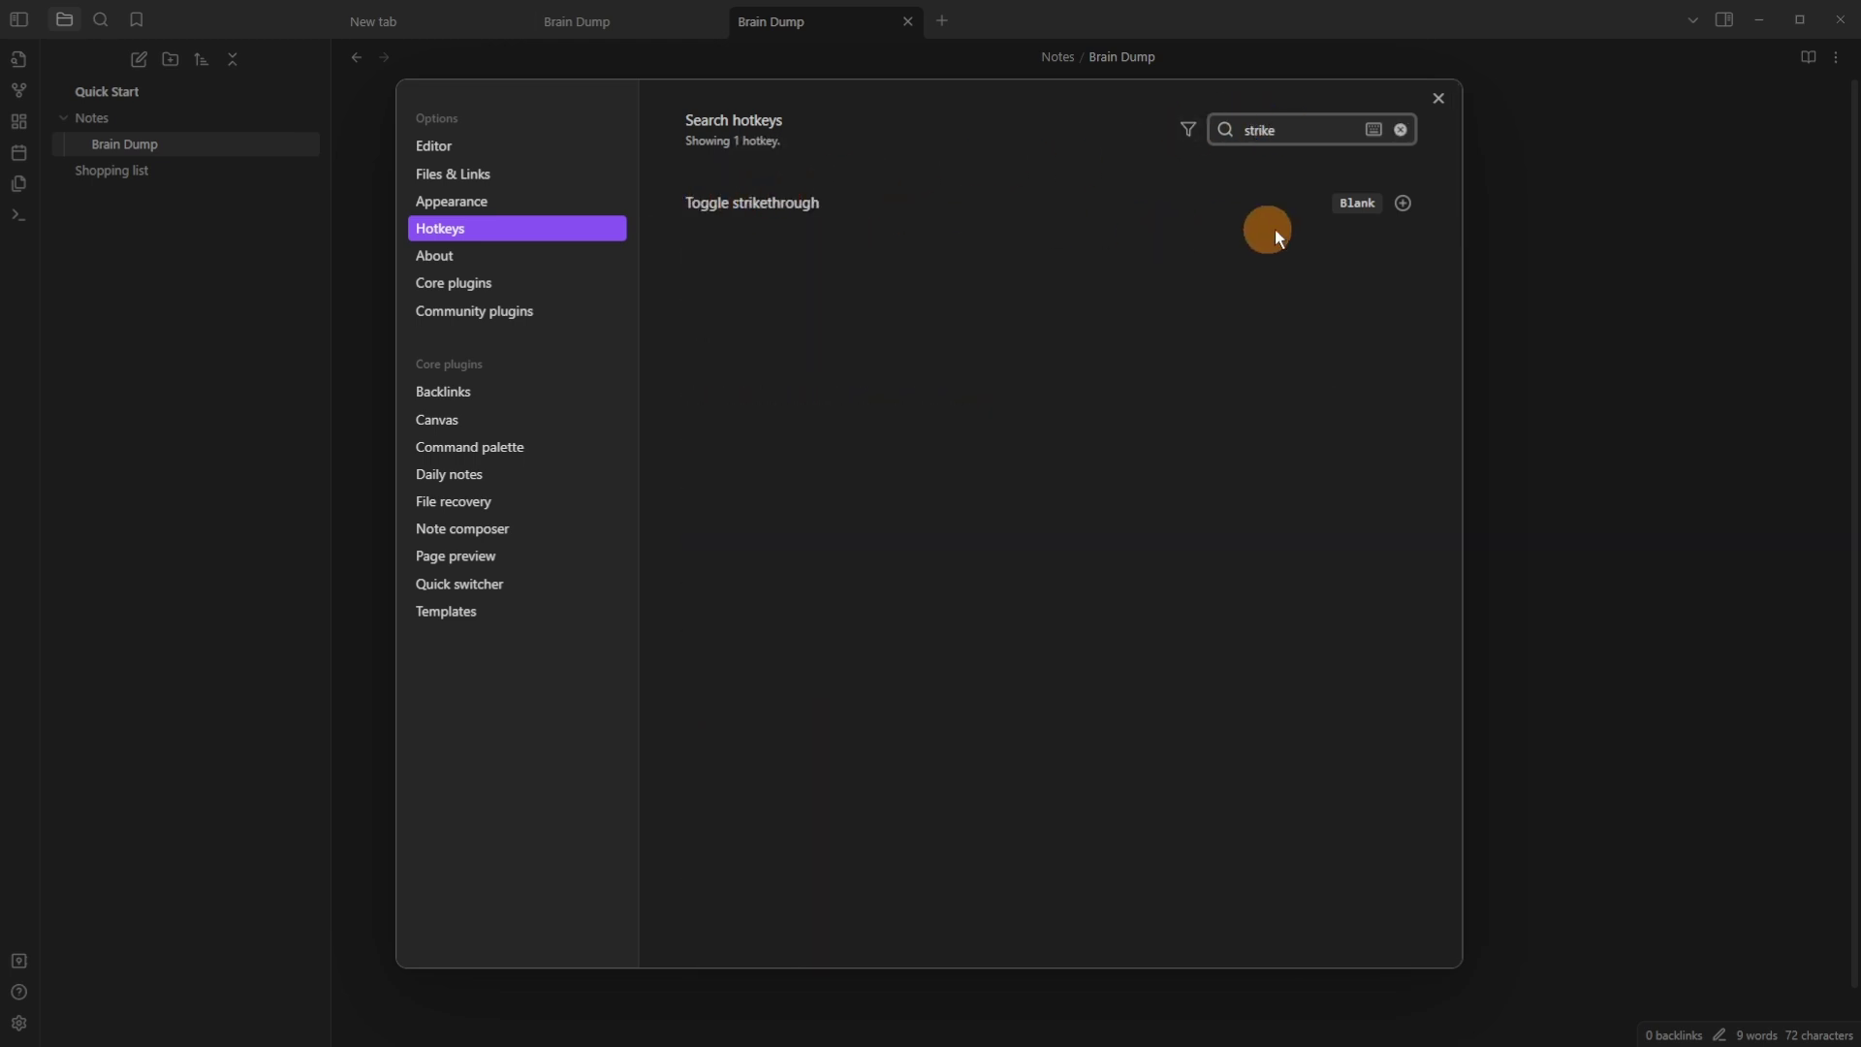
{"action": "left_click", "coordinate": [1402, 203]}
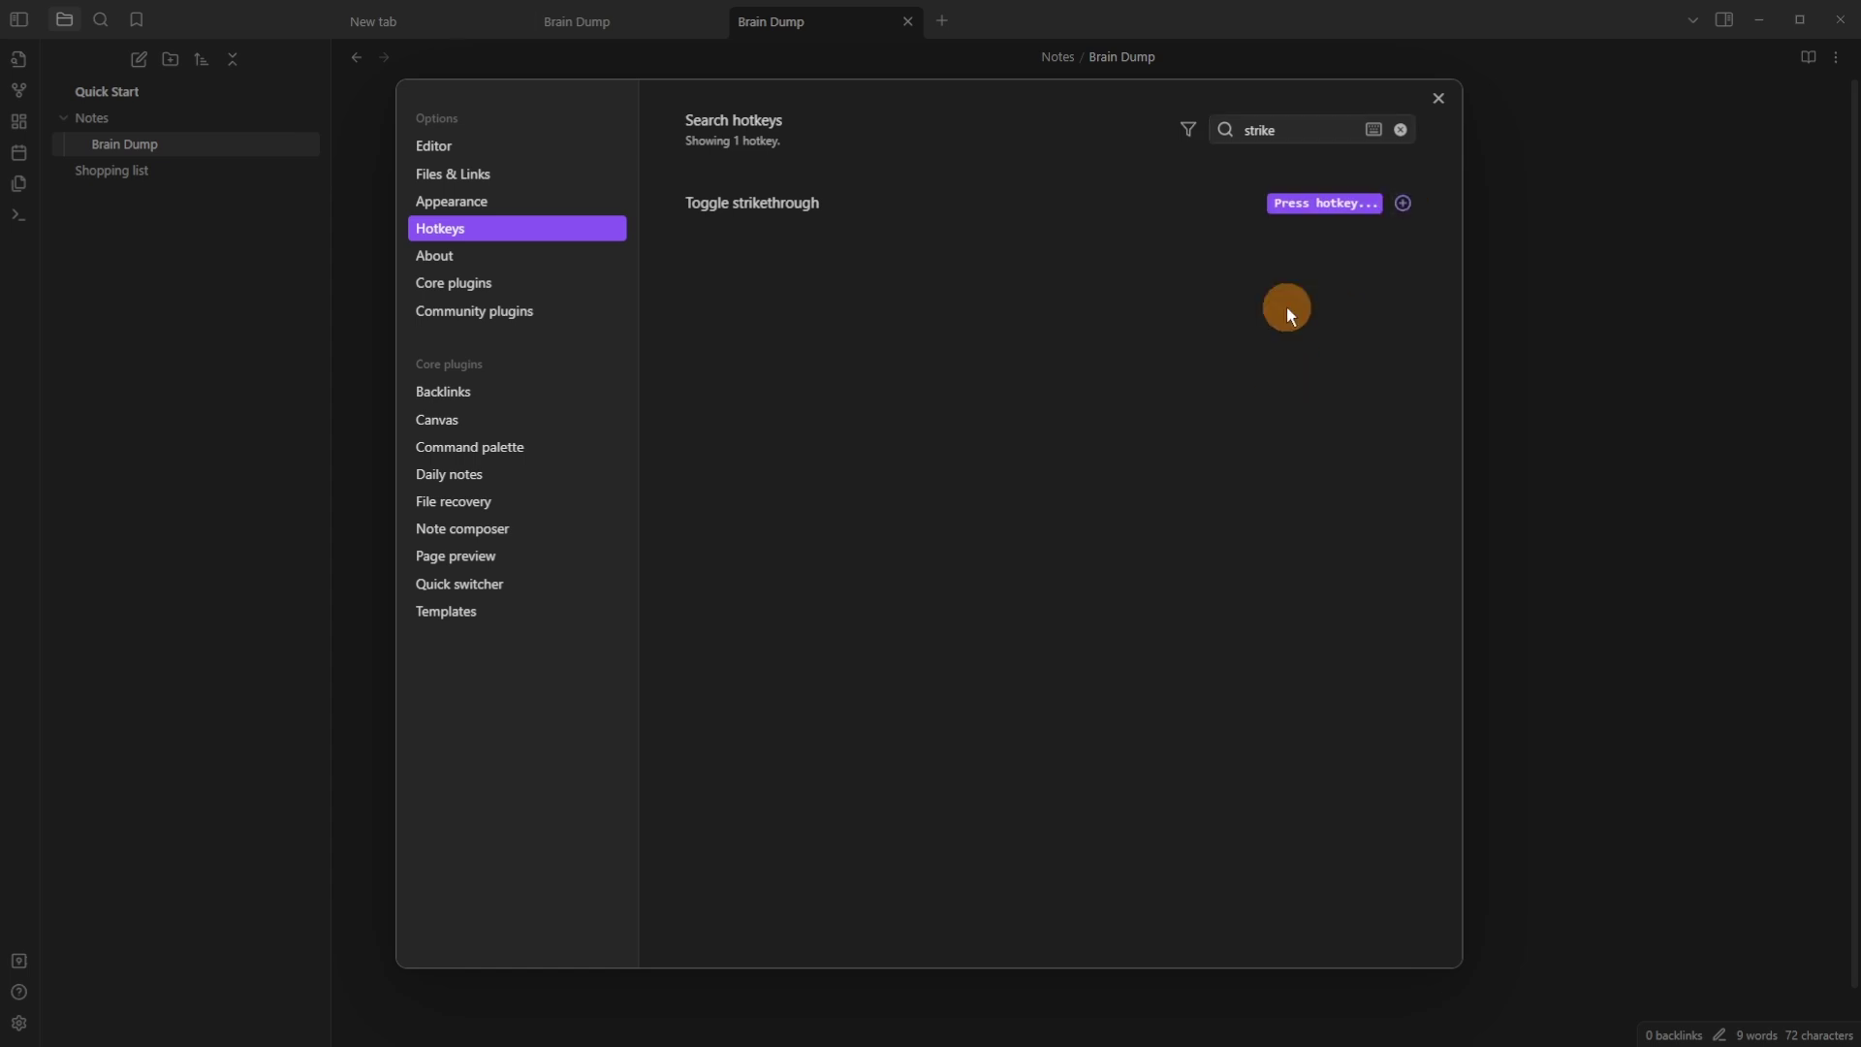
{"action": "key", "text": "ctrl+shift+s"}
{"action": "key", "text": "Escape"}
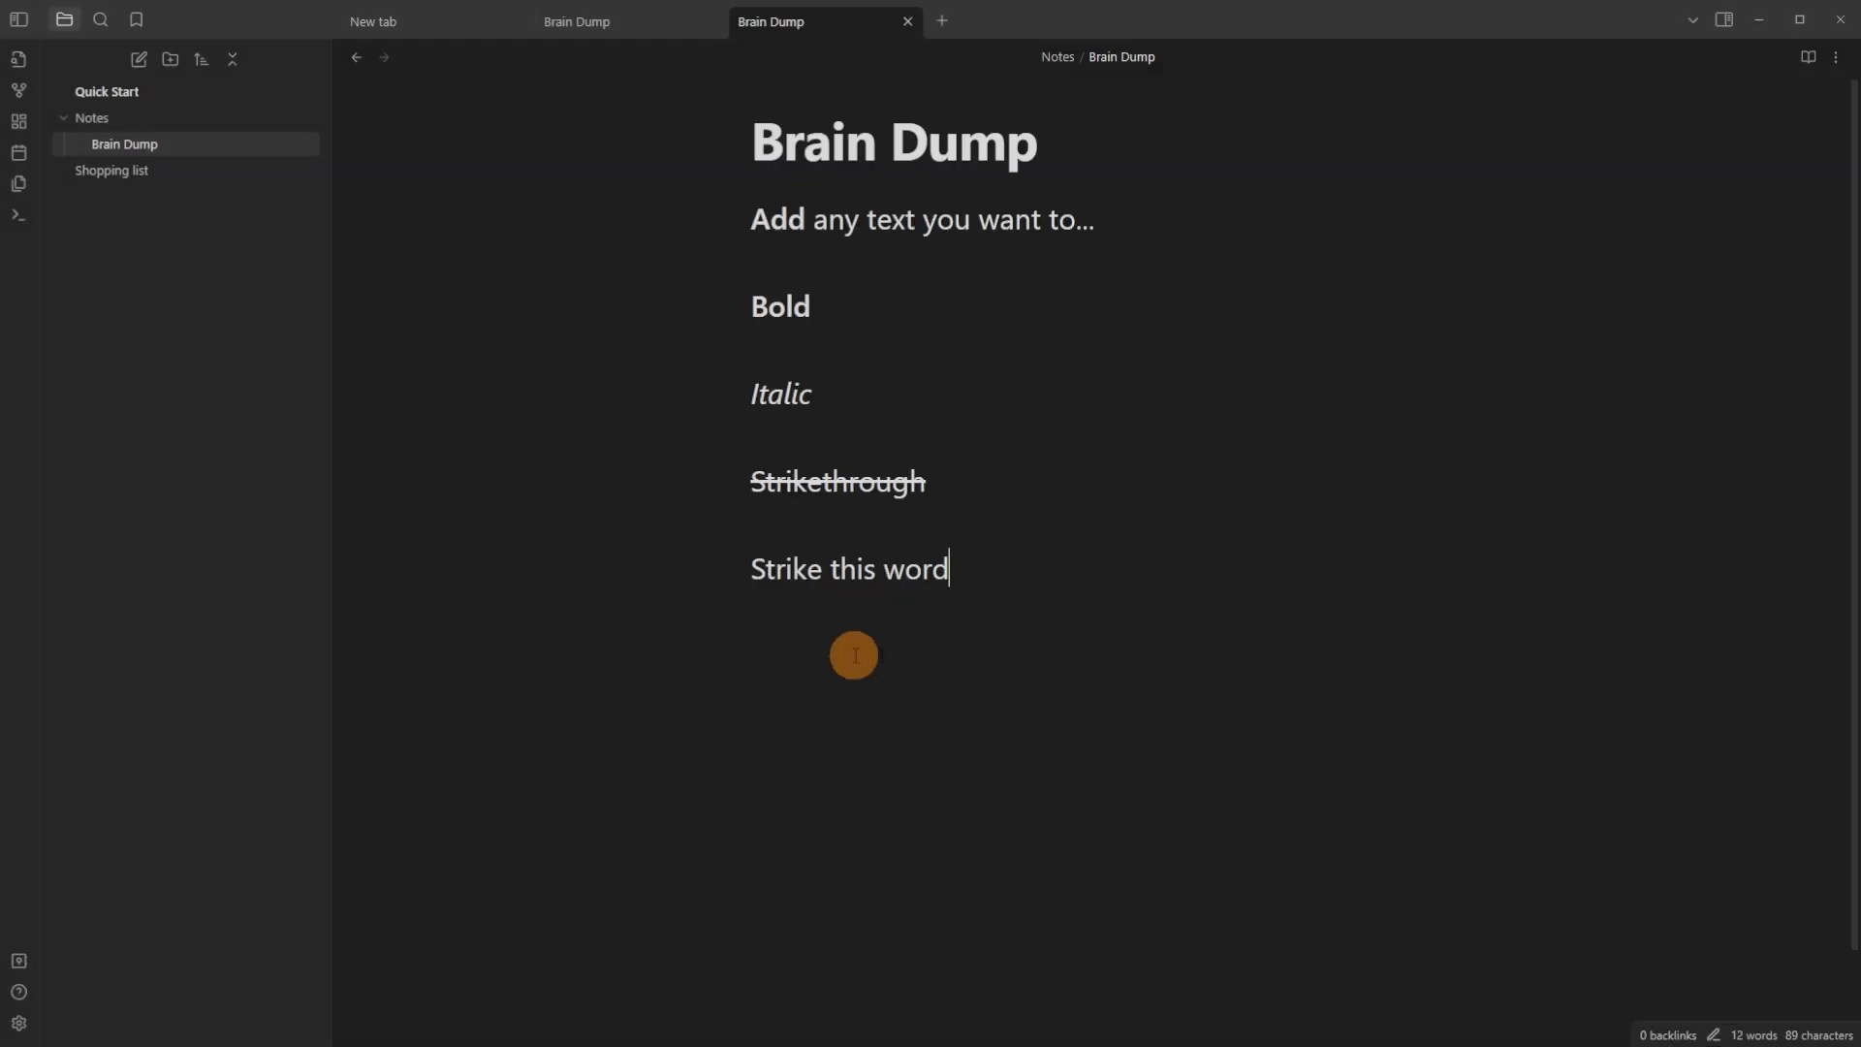
Strike through the word "this" in the line "Strike this word" of the Brain Dump note
{"action": "left_click_drag", "start_coordinate": [875, 570], "coordinate": [831, 570]}
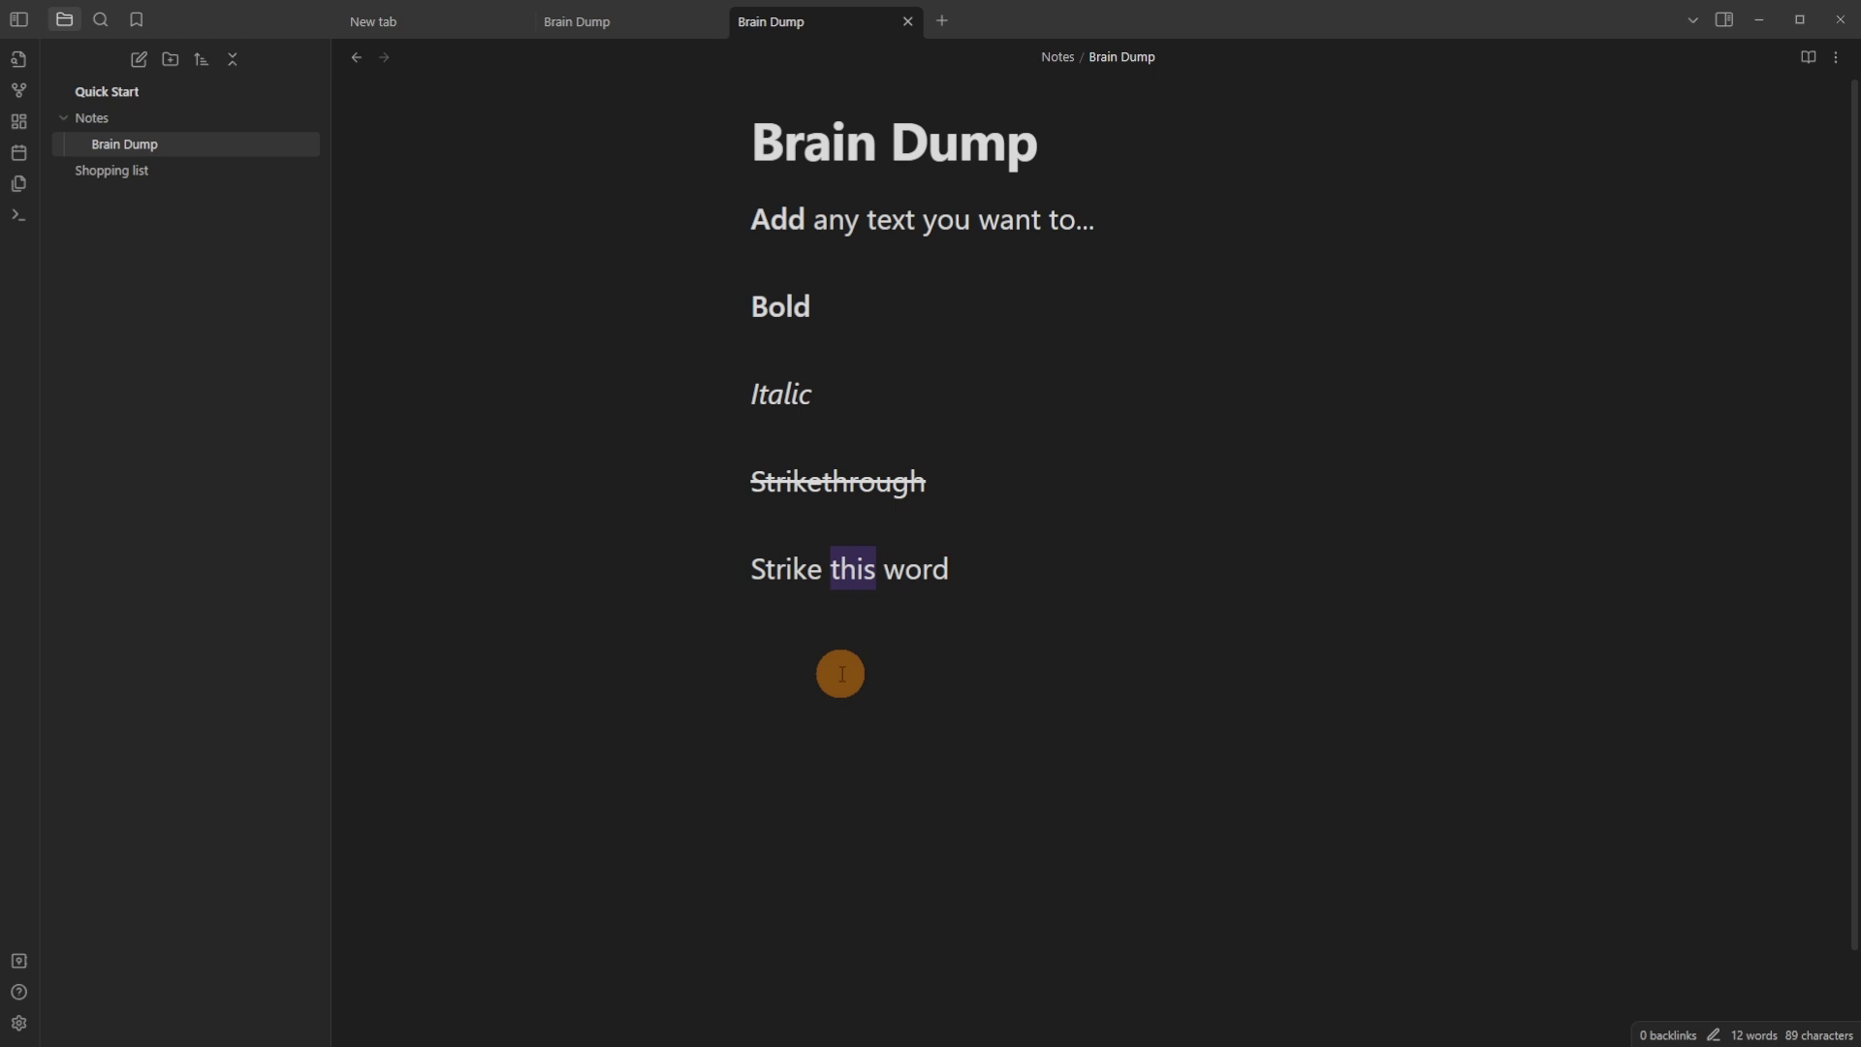
{"action": "key", "text": "ctrl+shift+s"}
{"action": "left_click", "coordinate": [850, 569]}
{"action": "left_click", "coordinate": [994, 536]}
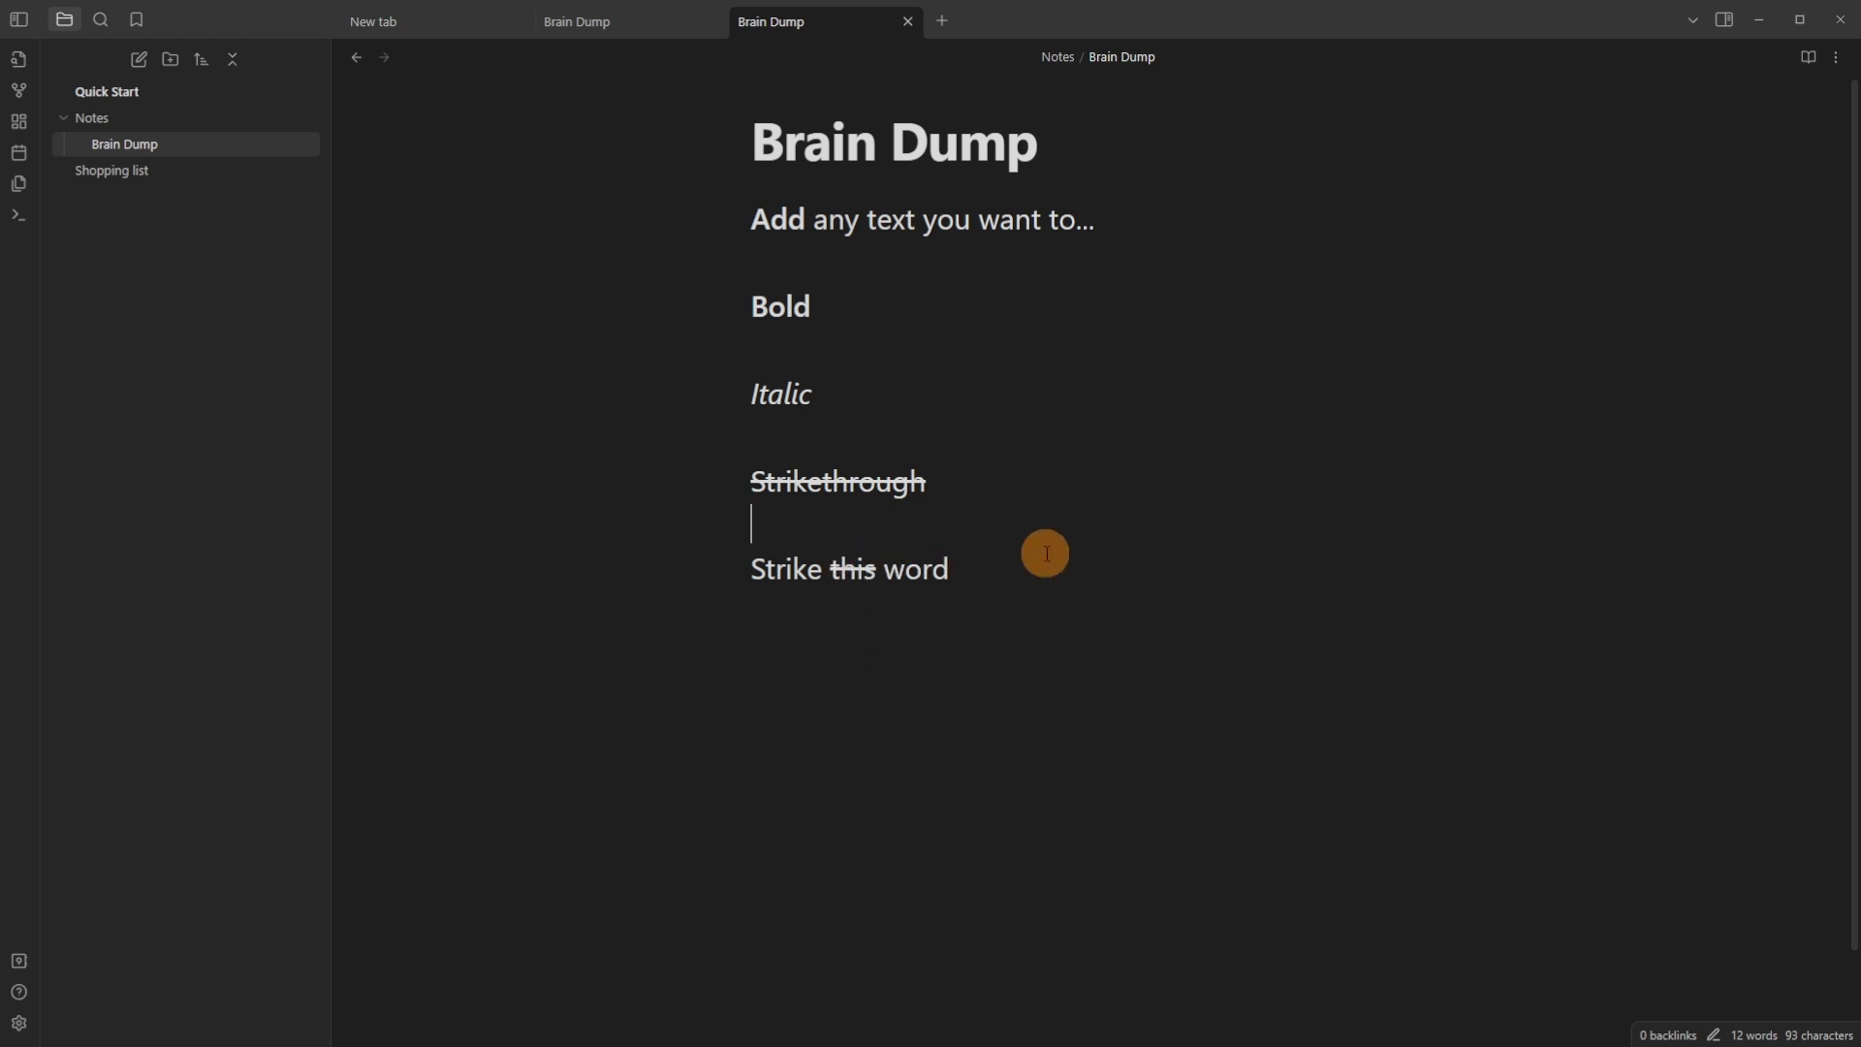
Add six Markdown headings of levels 1 to 6 below the "Strike this word" line, named "Heading" and "Heading 2" through "Heading 6"
{"action": "type", "text": "# "}
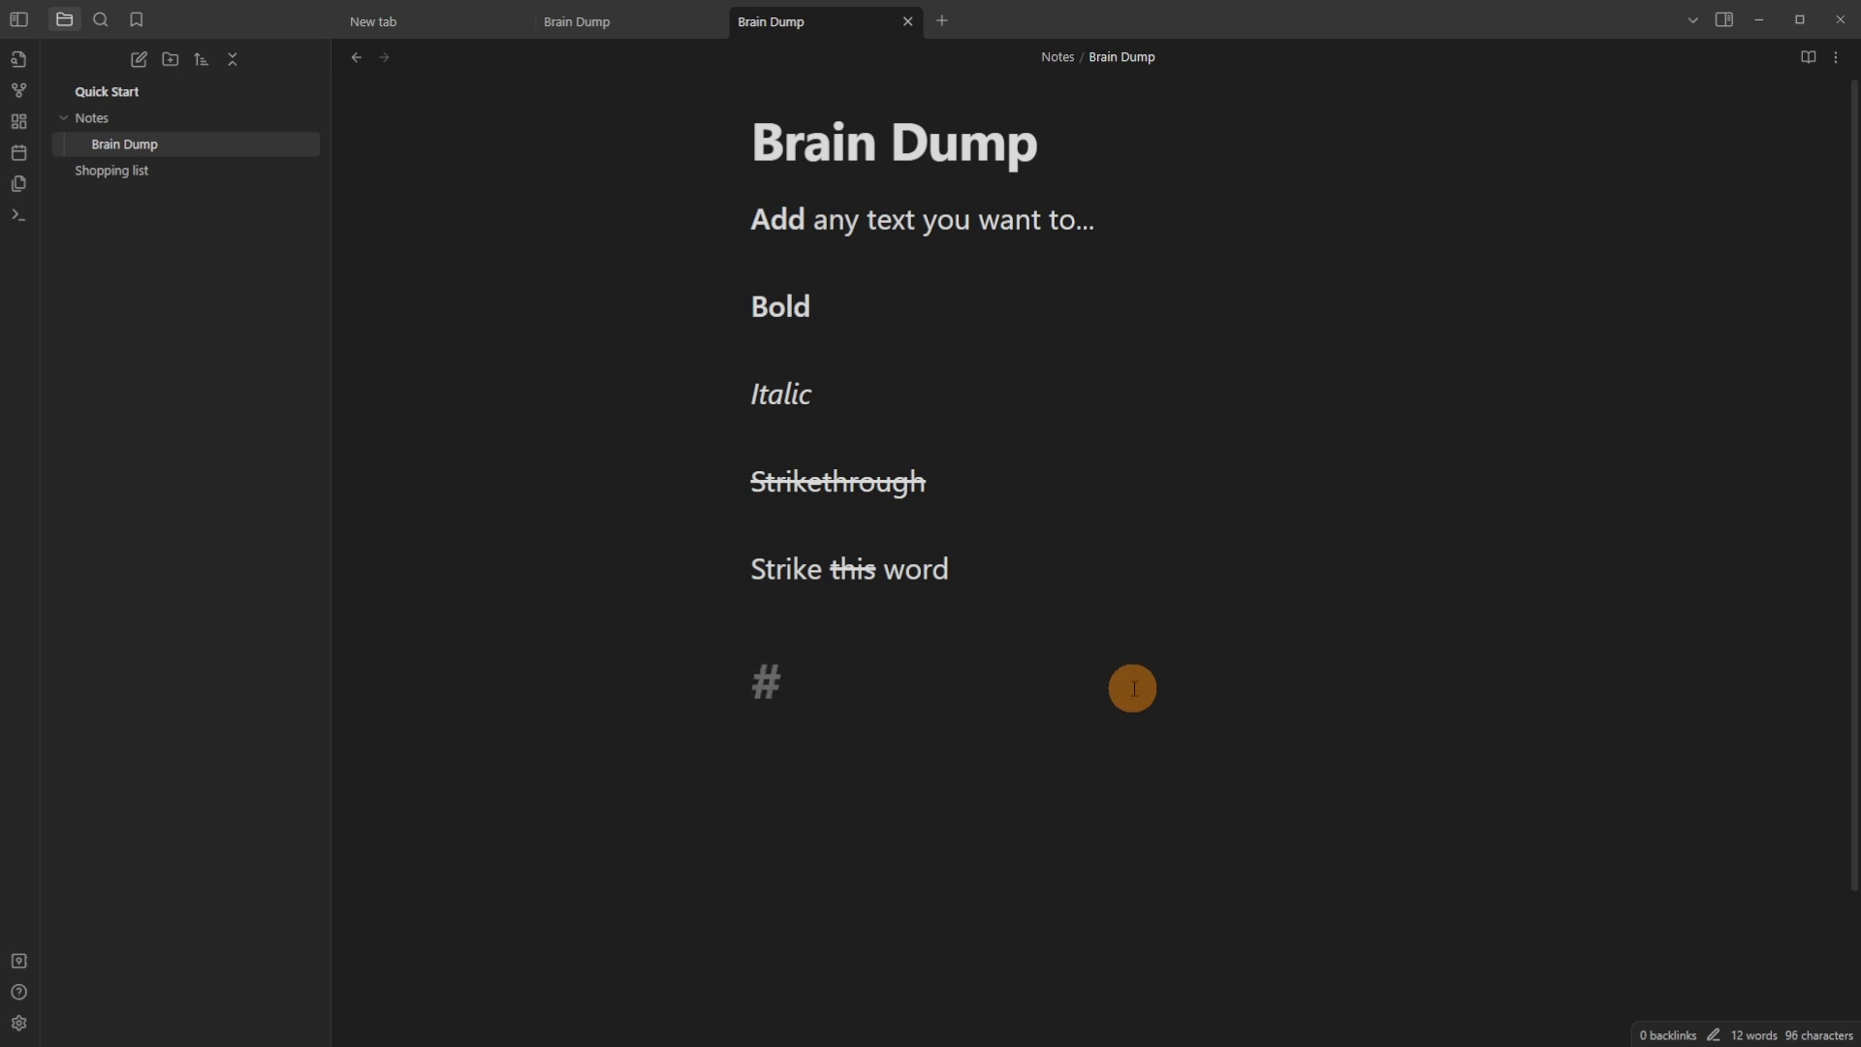
{"action": "type", "text": "Heading"}
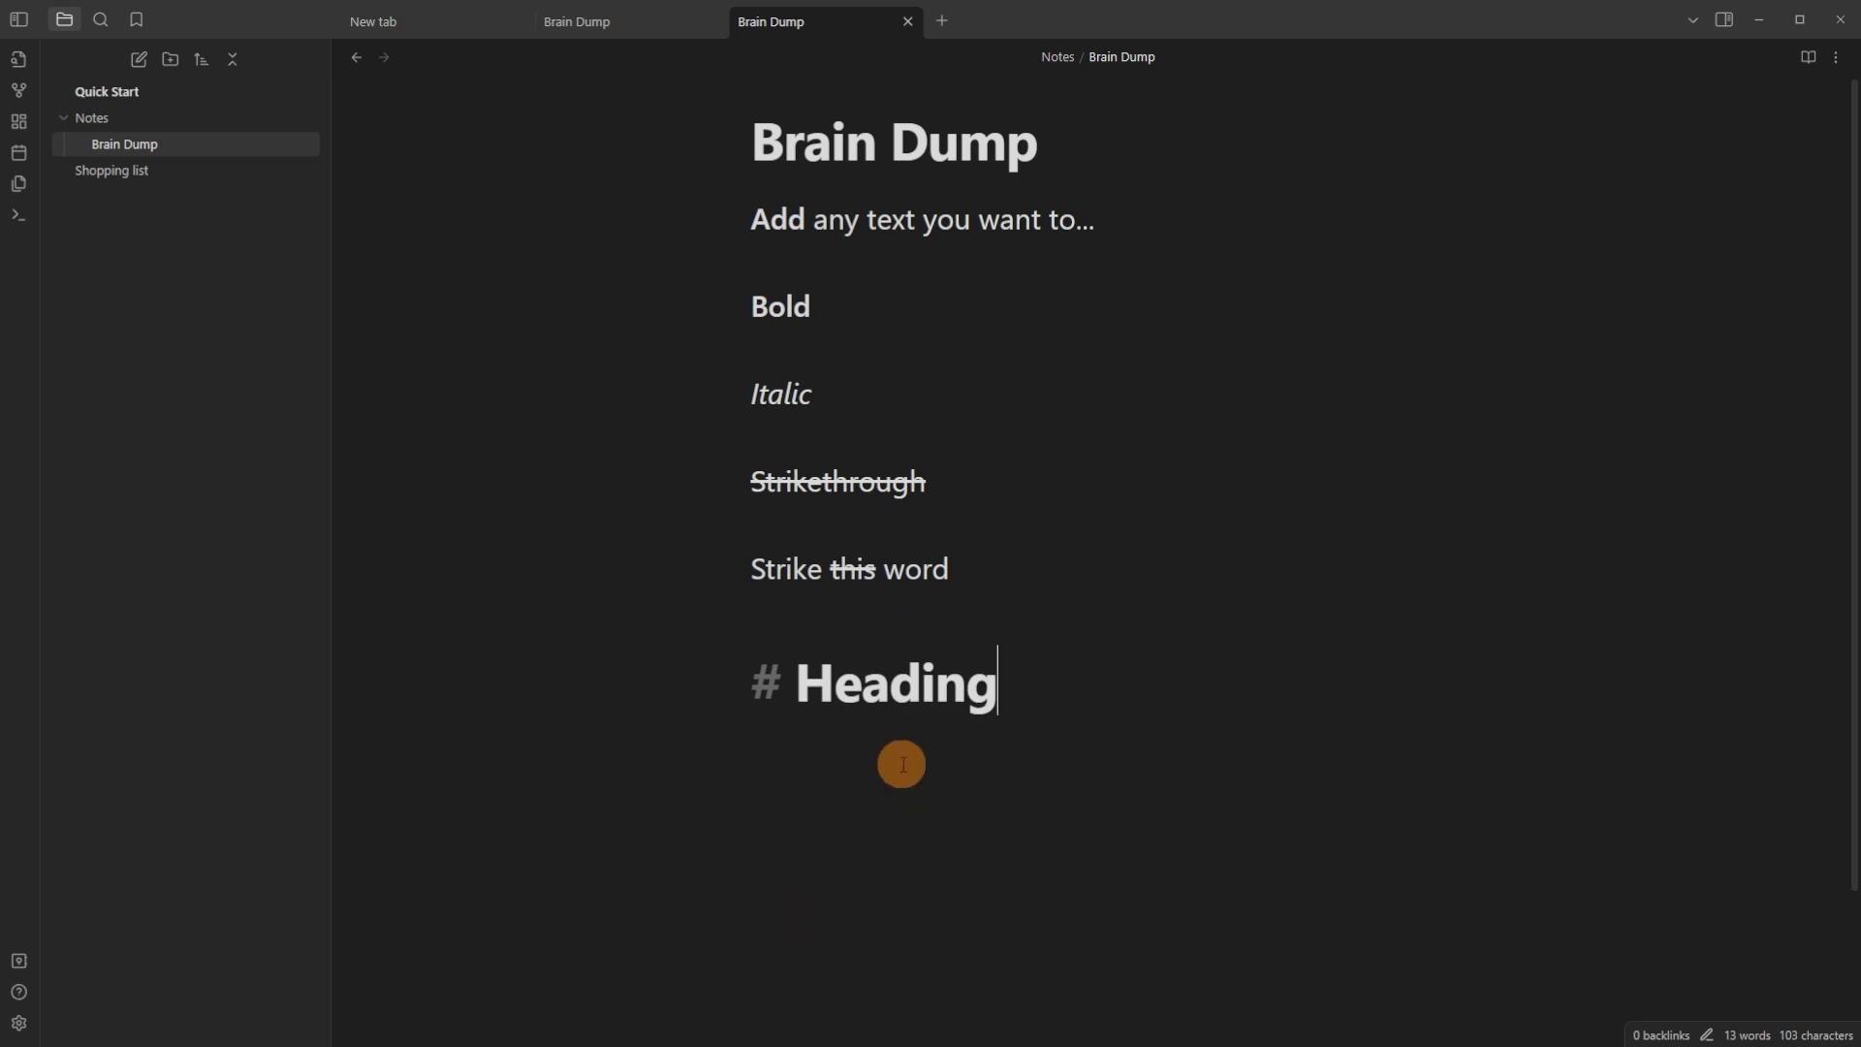
{"action": "type", "text": "## Heading 2 ### Heading 3 #### Heading 4 ##### Heading 5 ###### Heading 6"}
Inspect the Markdown hash markers of the headings from level 2 to level 6
{"action": "left_click", "coordinate": [974, 715]}
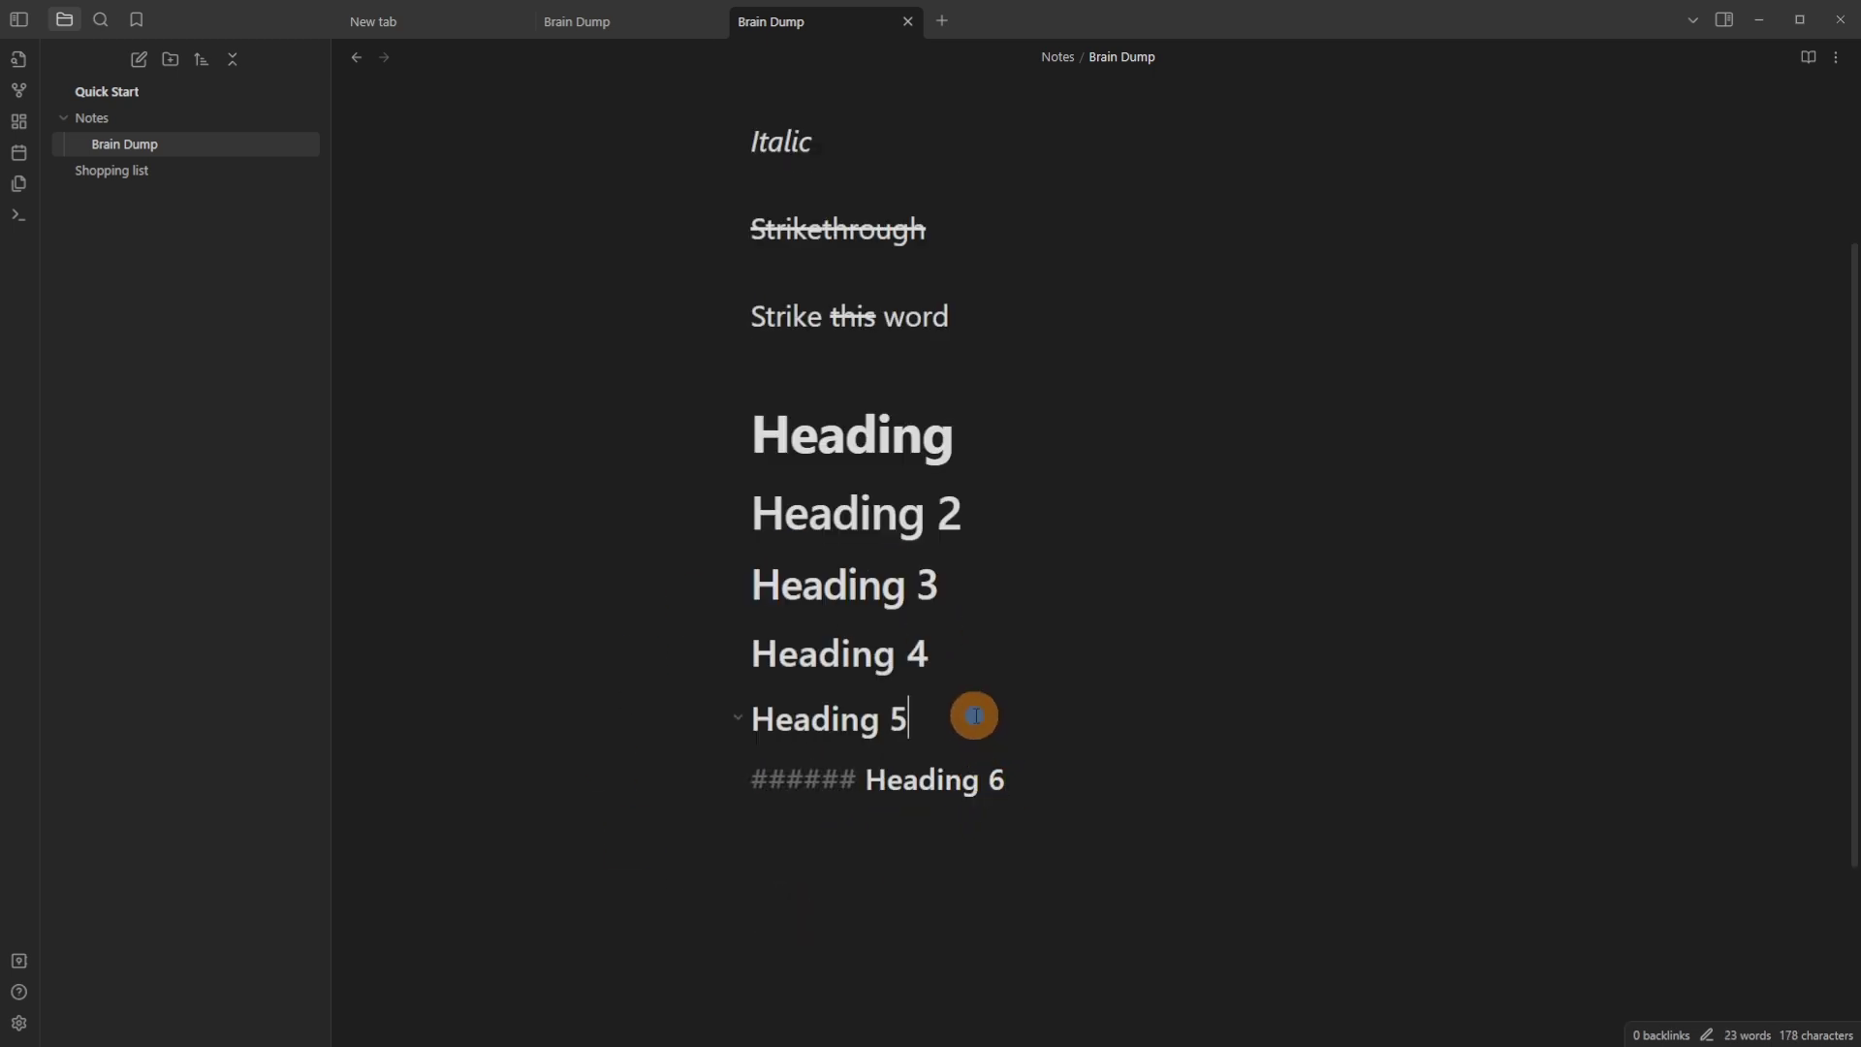
{"action": "left_click", "coordinate": [993, 655]}
{"action": "left_click", "coordinate": [1000, 574]}
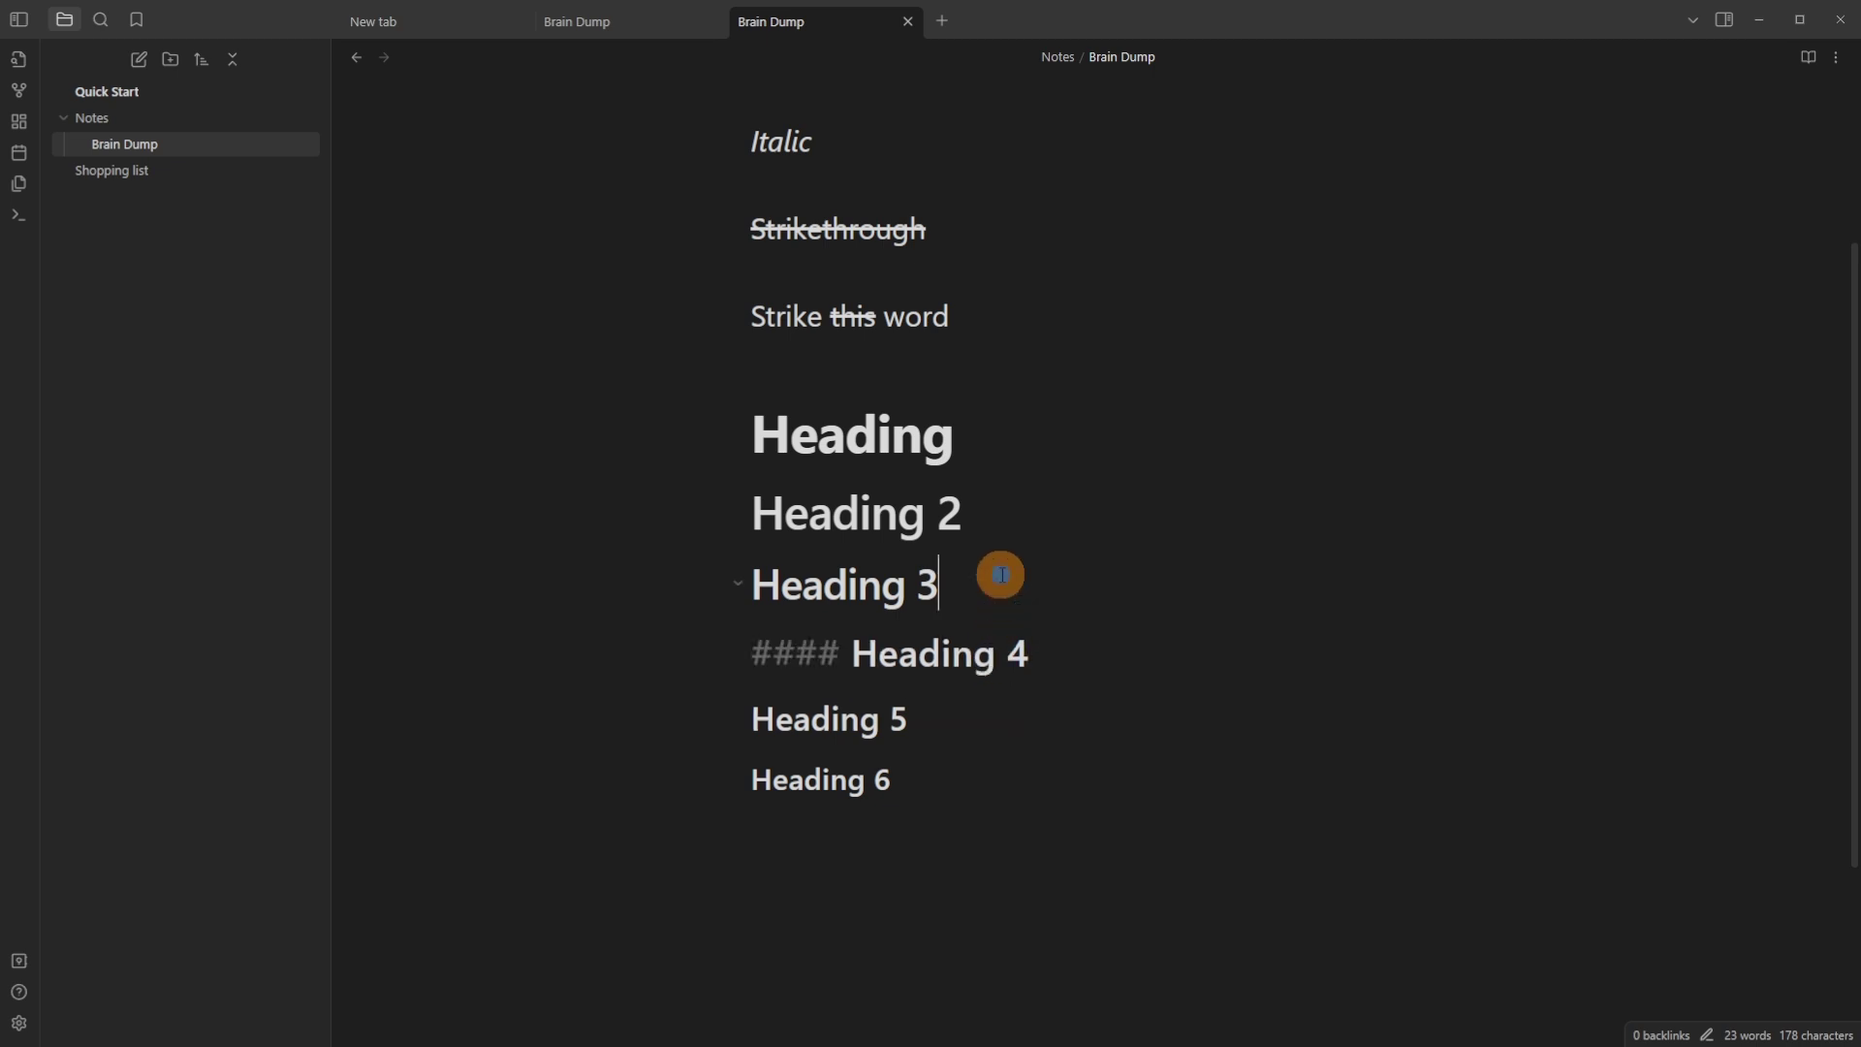
{"action": "left_click", "coordinate": [1008, 506]}
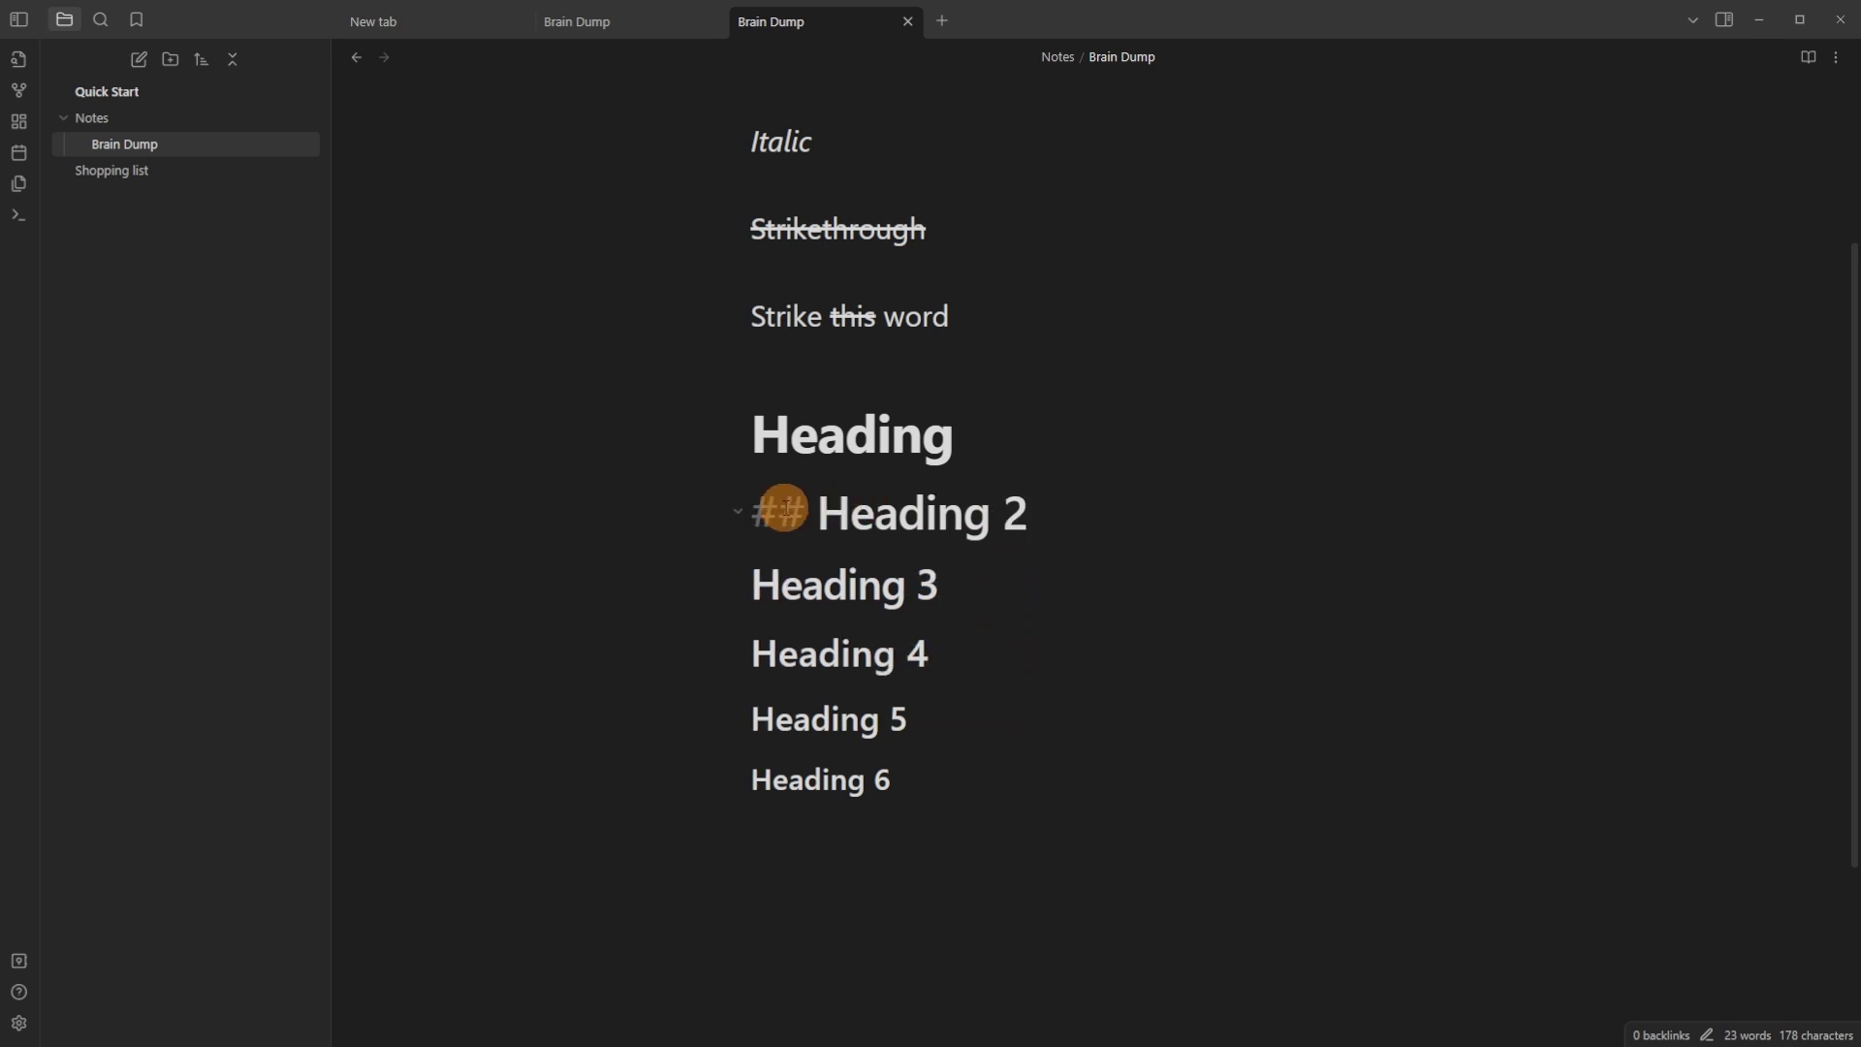
{"action": "left_click", "coordinate": [961, 579]}
{"action": "left_click", "coordinate": [947, 653]}
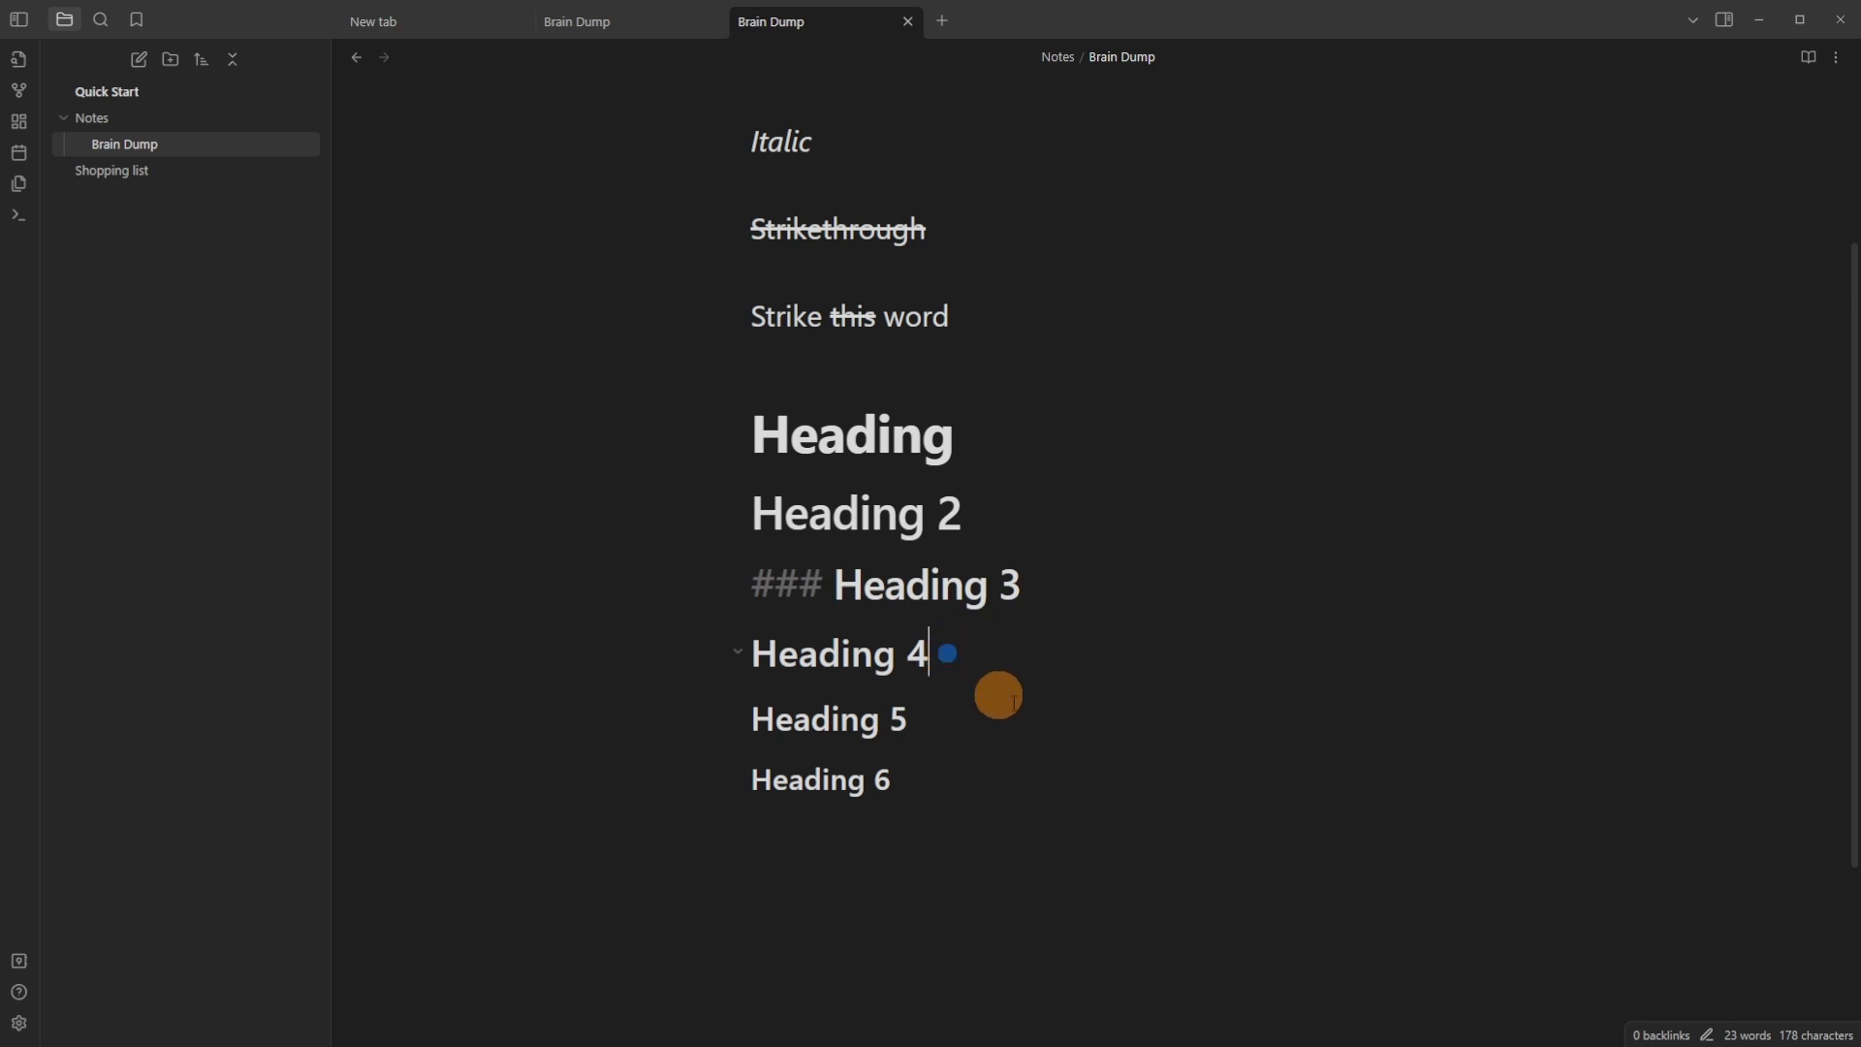
{"action": "left_click", "coordinate": [953, 721]}
{"action": "left_click", "coordinate": [975, 781]}
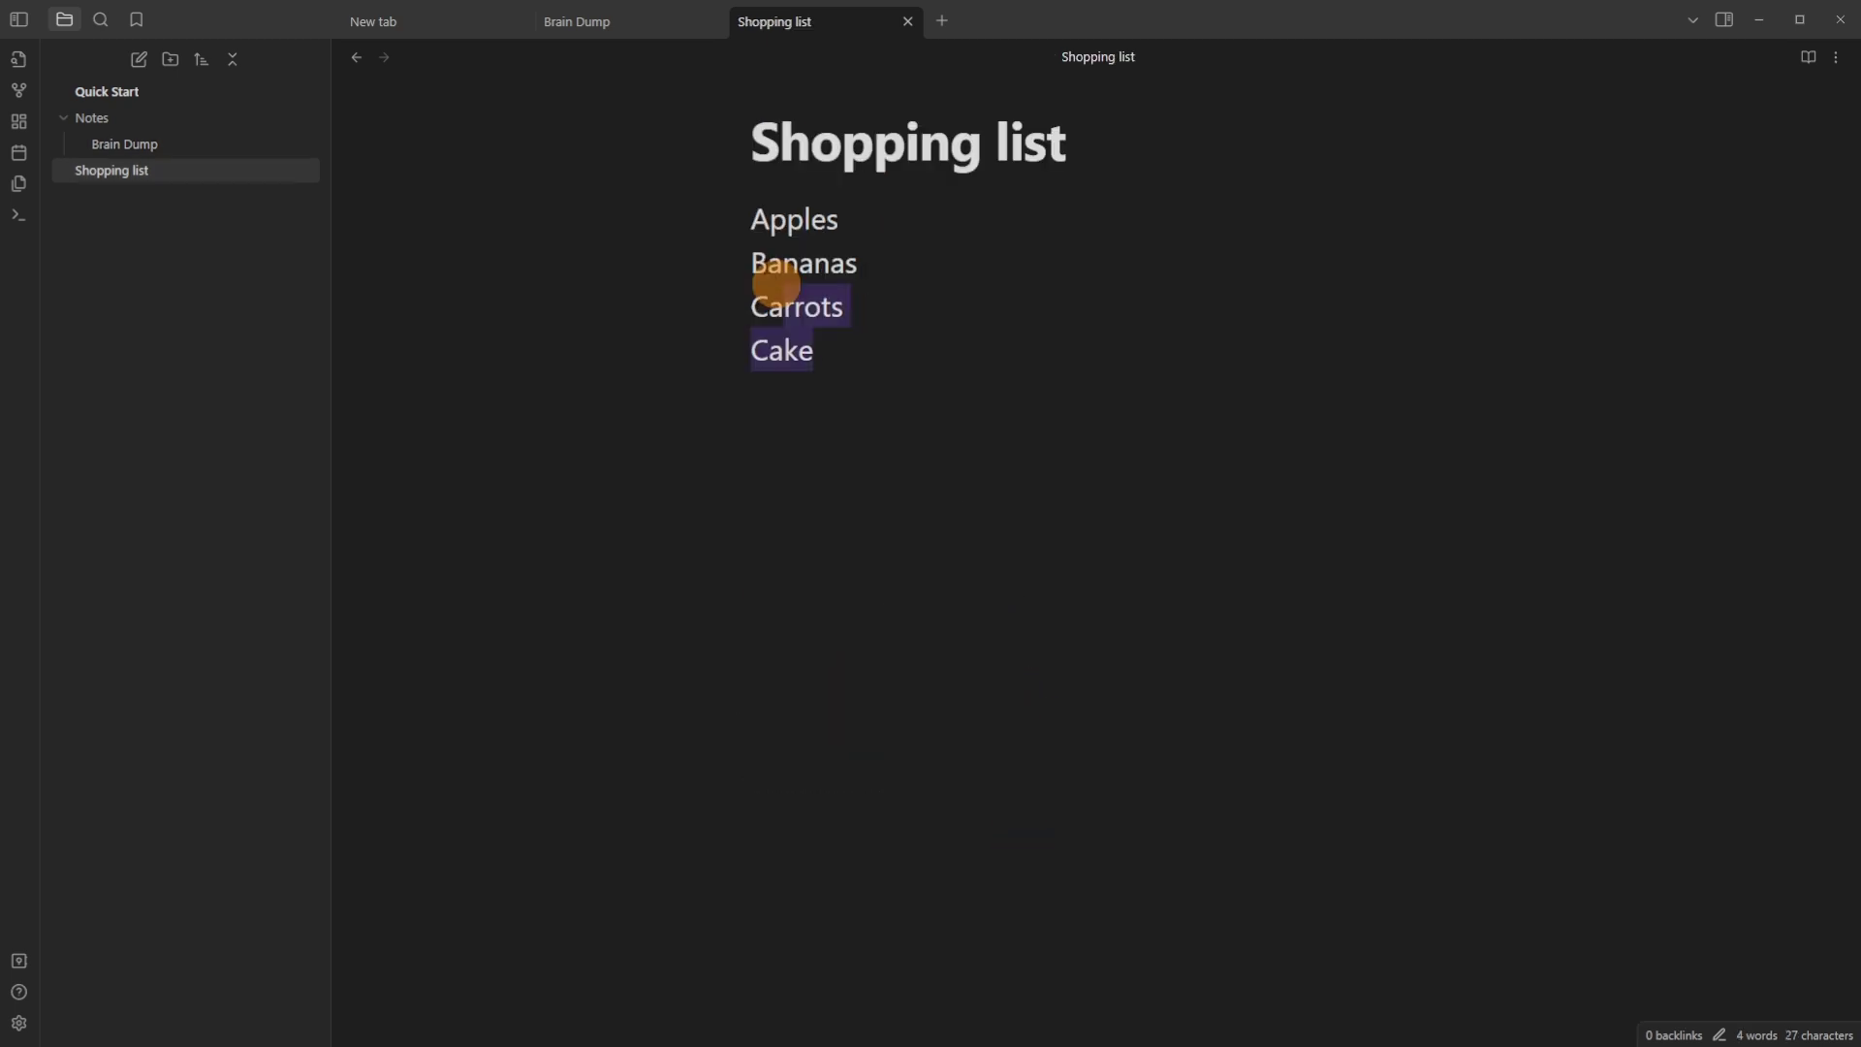
Turn the Apples line of the Shopping list note into a bullet point with a Markdown hyphen
{"action": "left_click_drag", "start_coordinate": [752, 219], "coordinate": [826, 347]}
{"action": "left_click", "coordinate": [789, 278]}
{"action": "left_click", "coordinate": [753, 219]}
{"action": "type", "text": "-"}
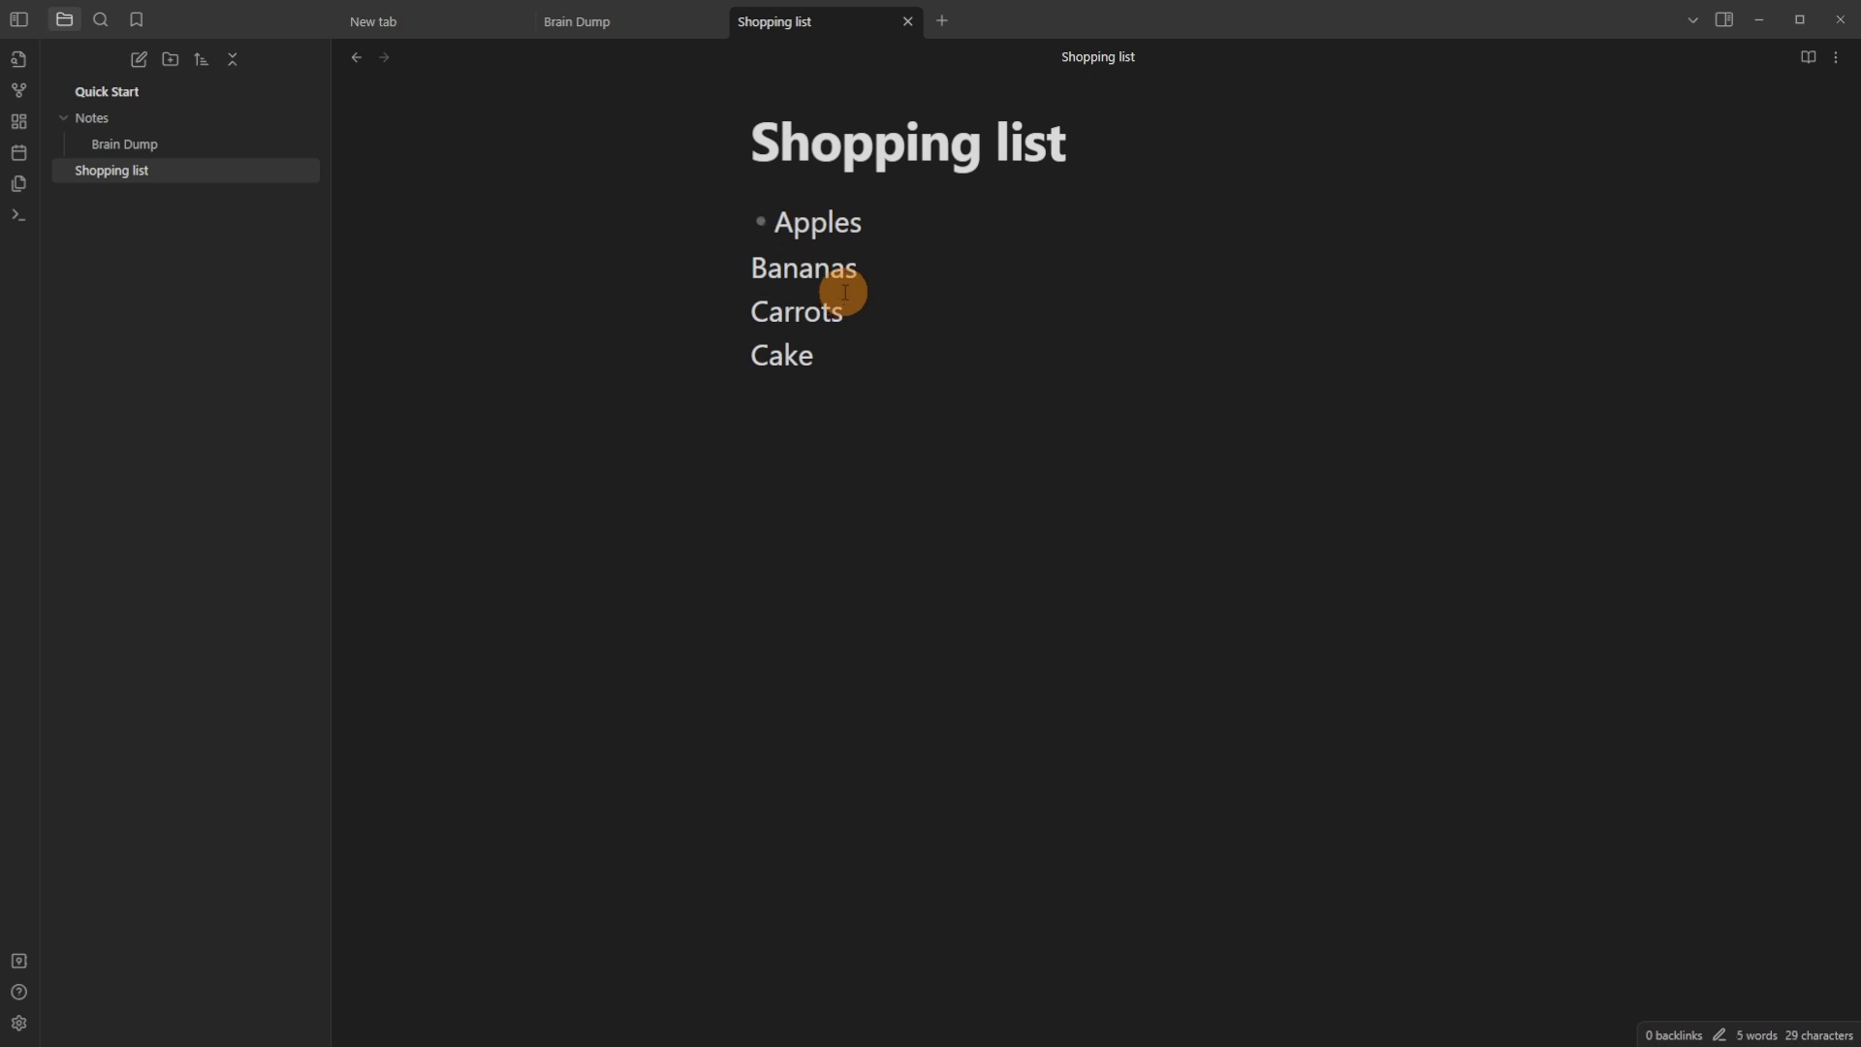
{"action": "left_click", "coordinate": [845, 293]}
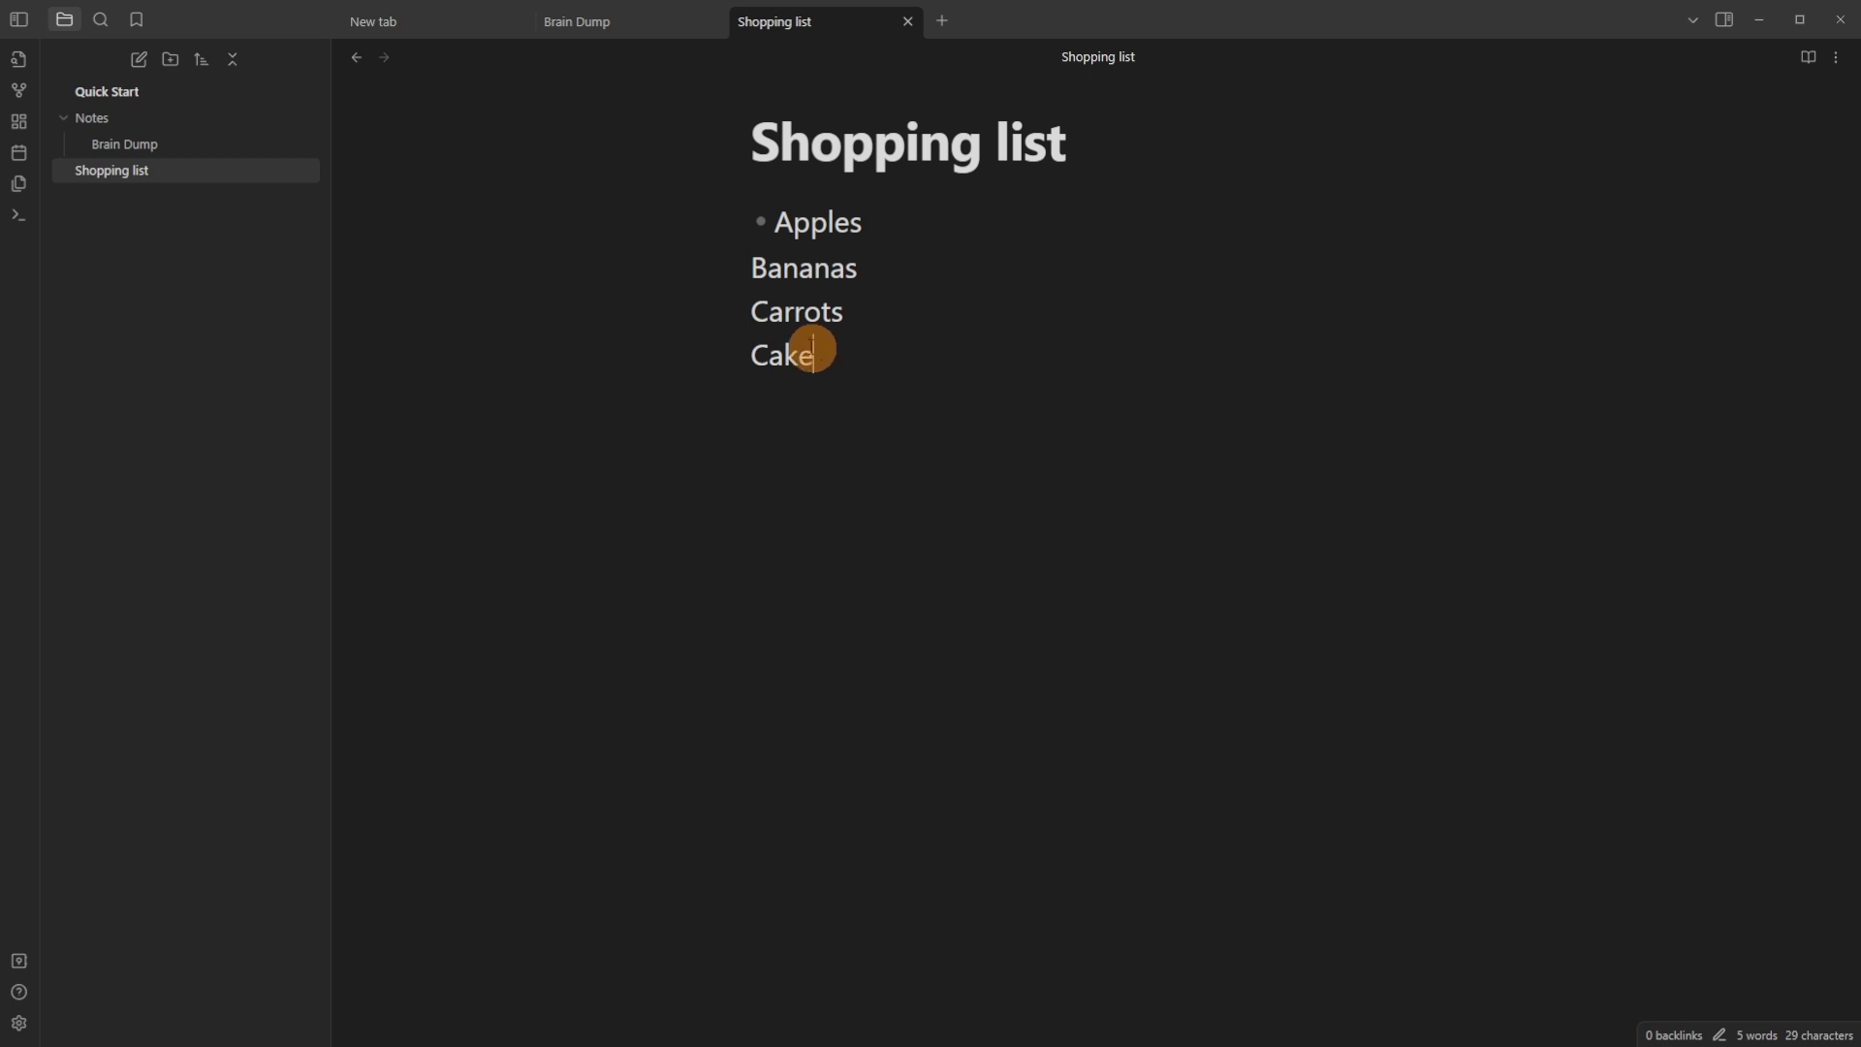
Turn the Bananas, Carrots and Cake lines into bullet points with the "Toggle bullet list" command
{"action": "left_click_drag", "start_coordinate": [814, 351], "coordinate": [733, 271]}
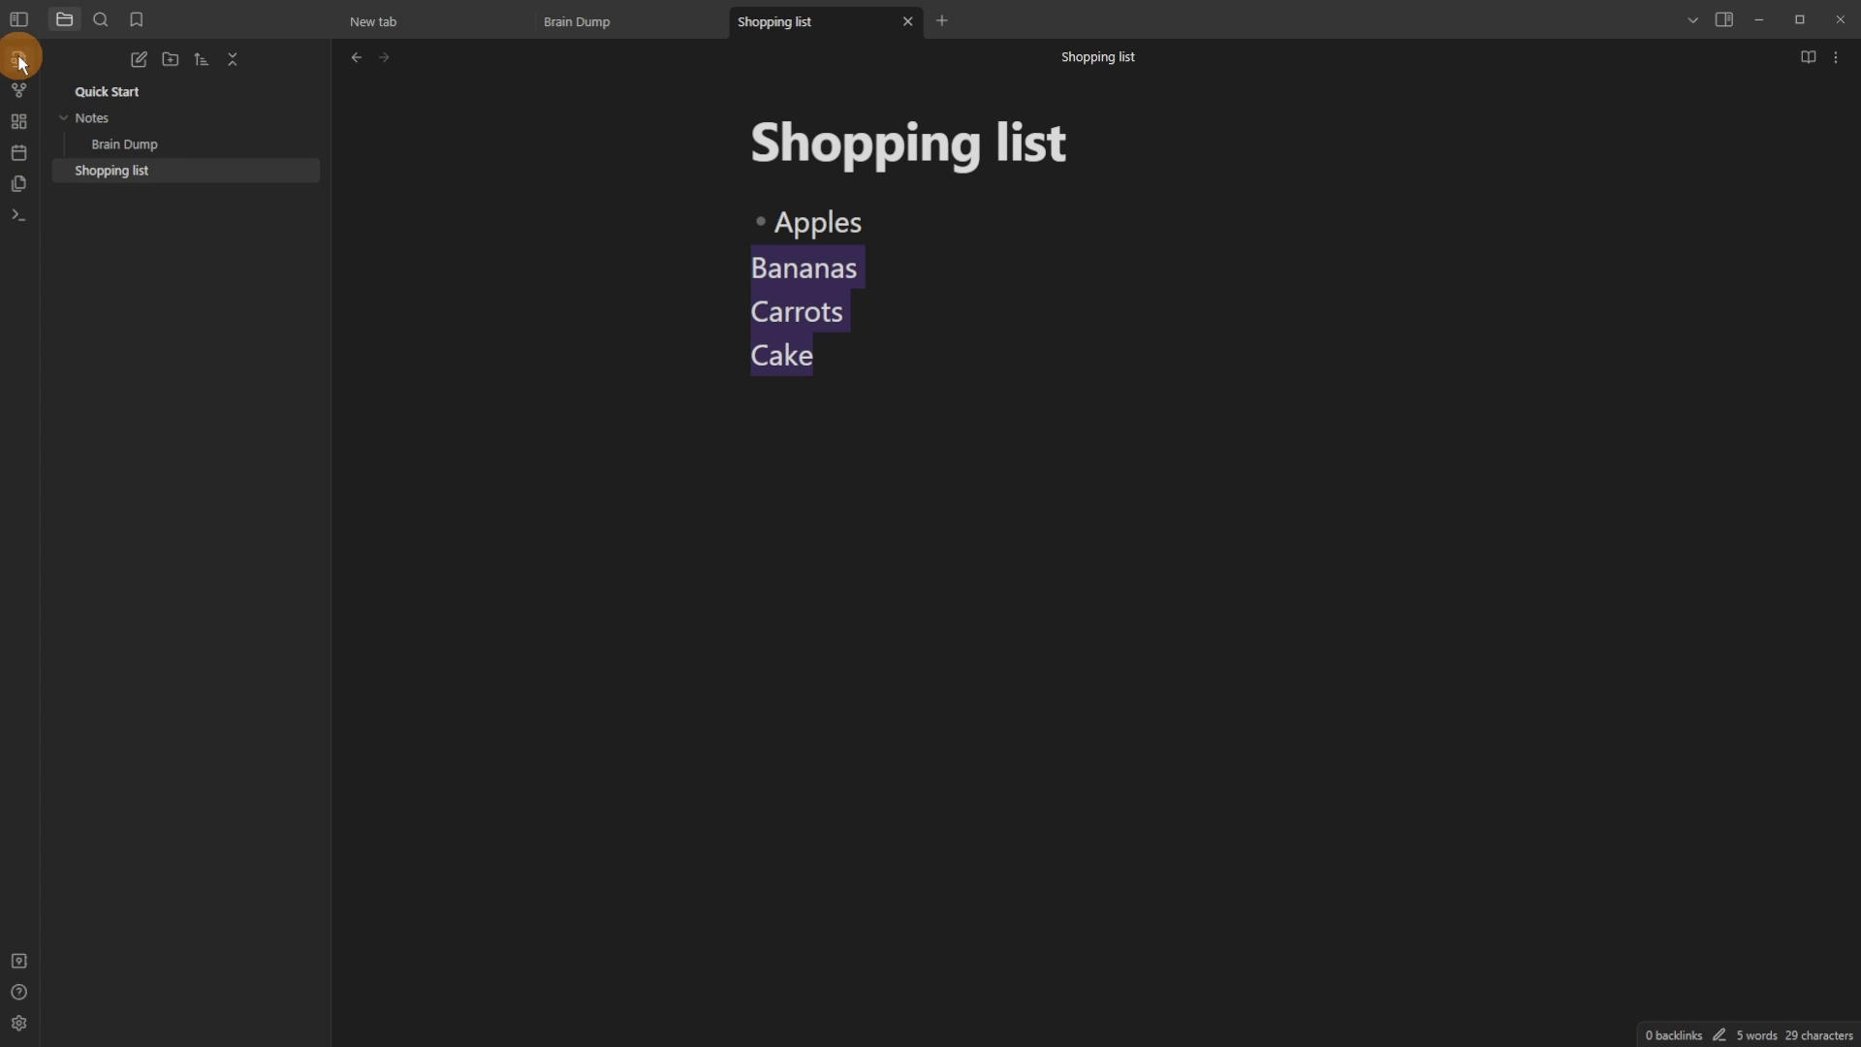
{"action": "left_click", "coordinate": [23, 221]}
{"action": "type", "text": "bullet"}
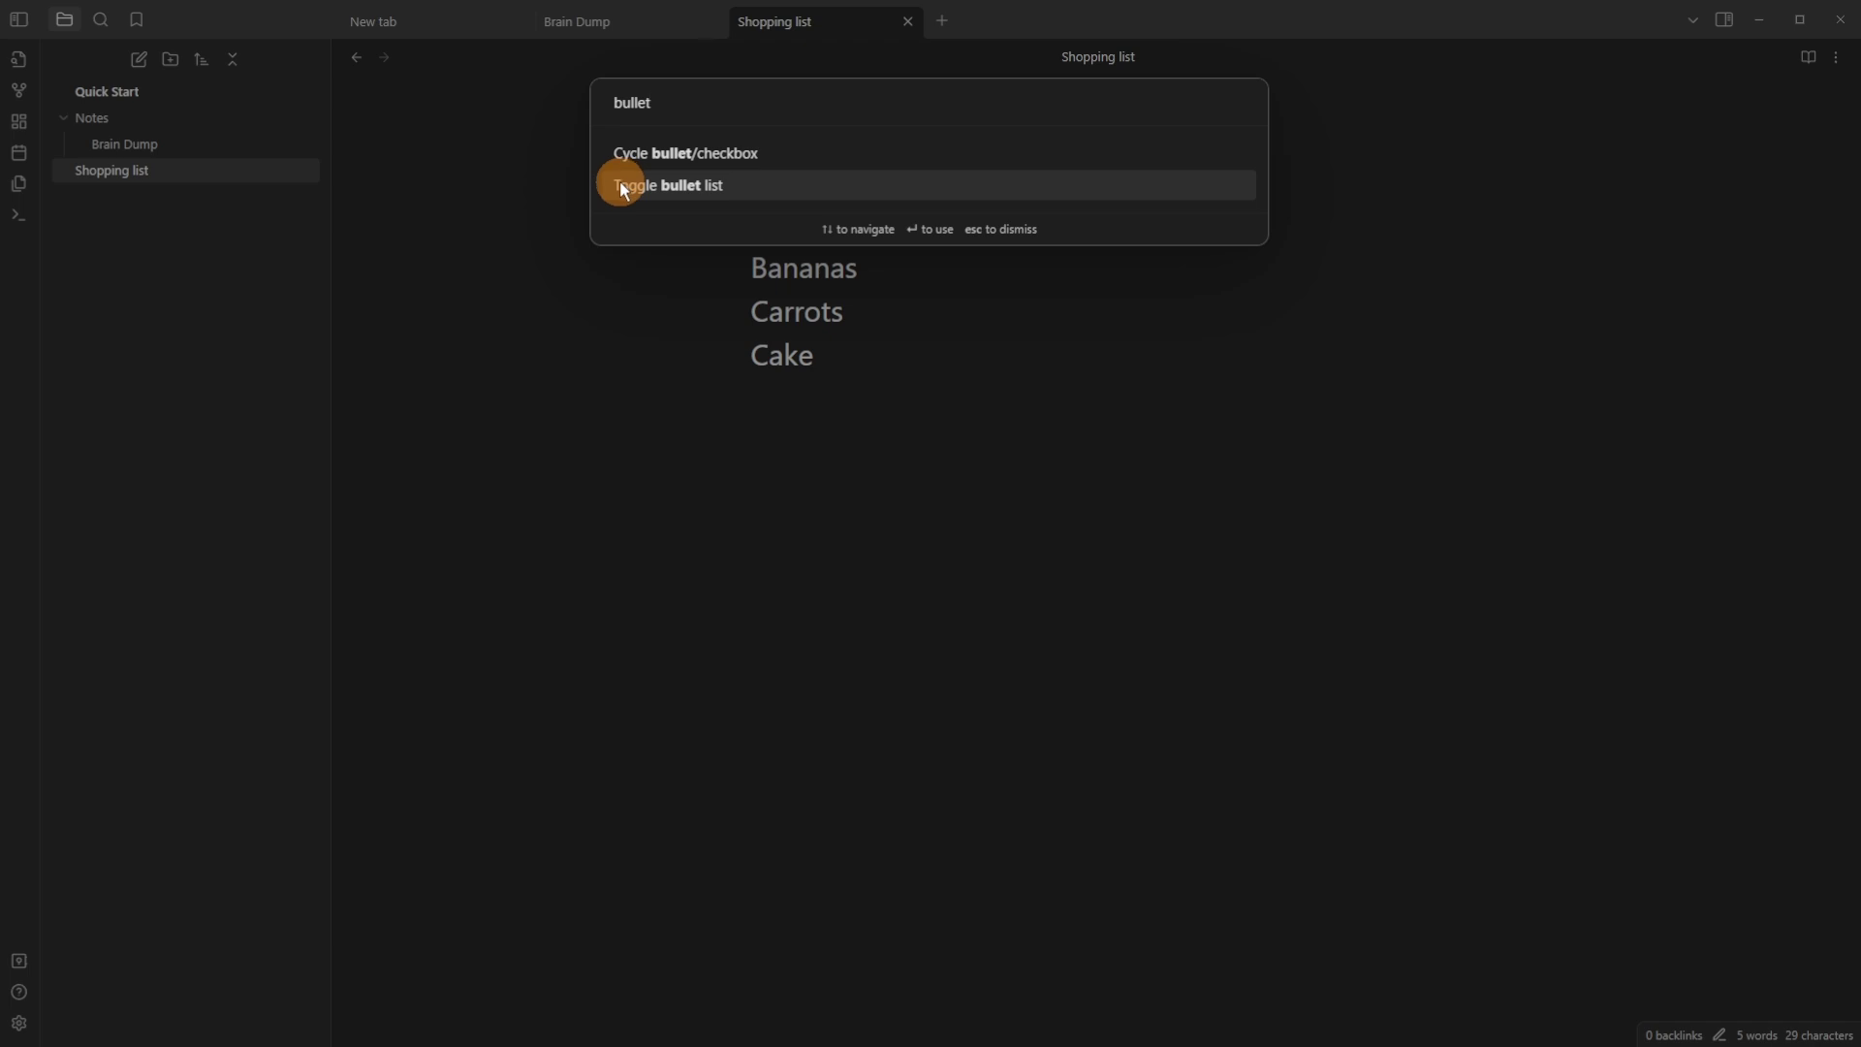
{"action": "left_click", "coordinate": [715, 185]}
{"action": "left_click", "coordinate": [877, 345]}
{"action": "left_click", "coordinate": [774, 318]}
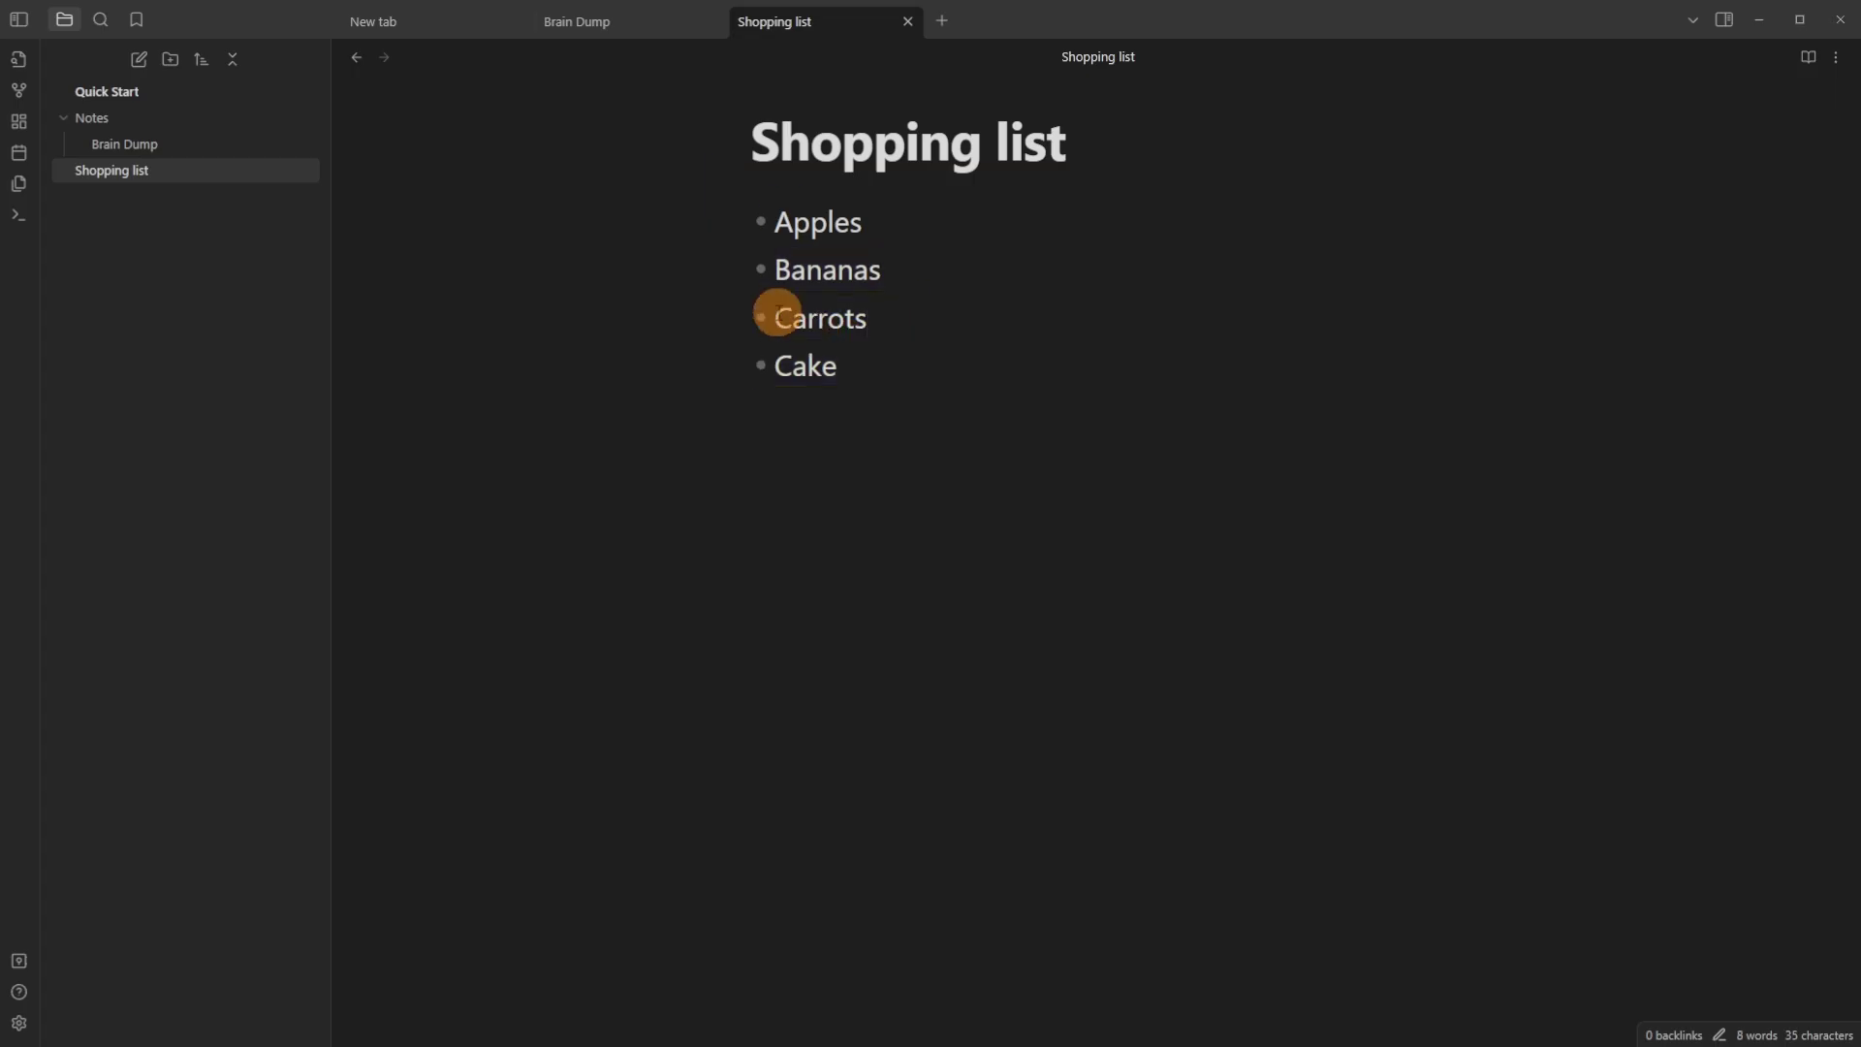
{"action": "left_click", "coordinate": [873, 375]}
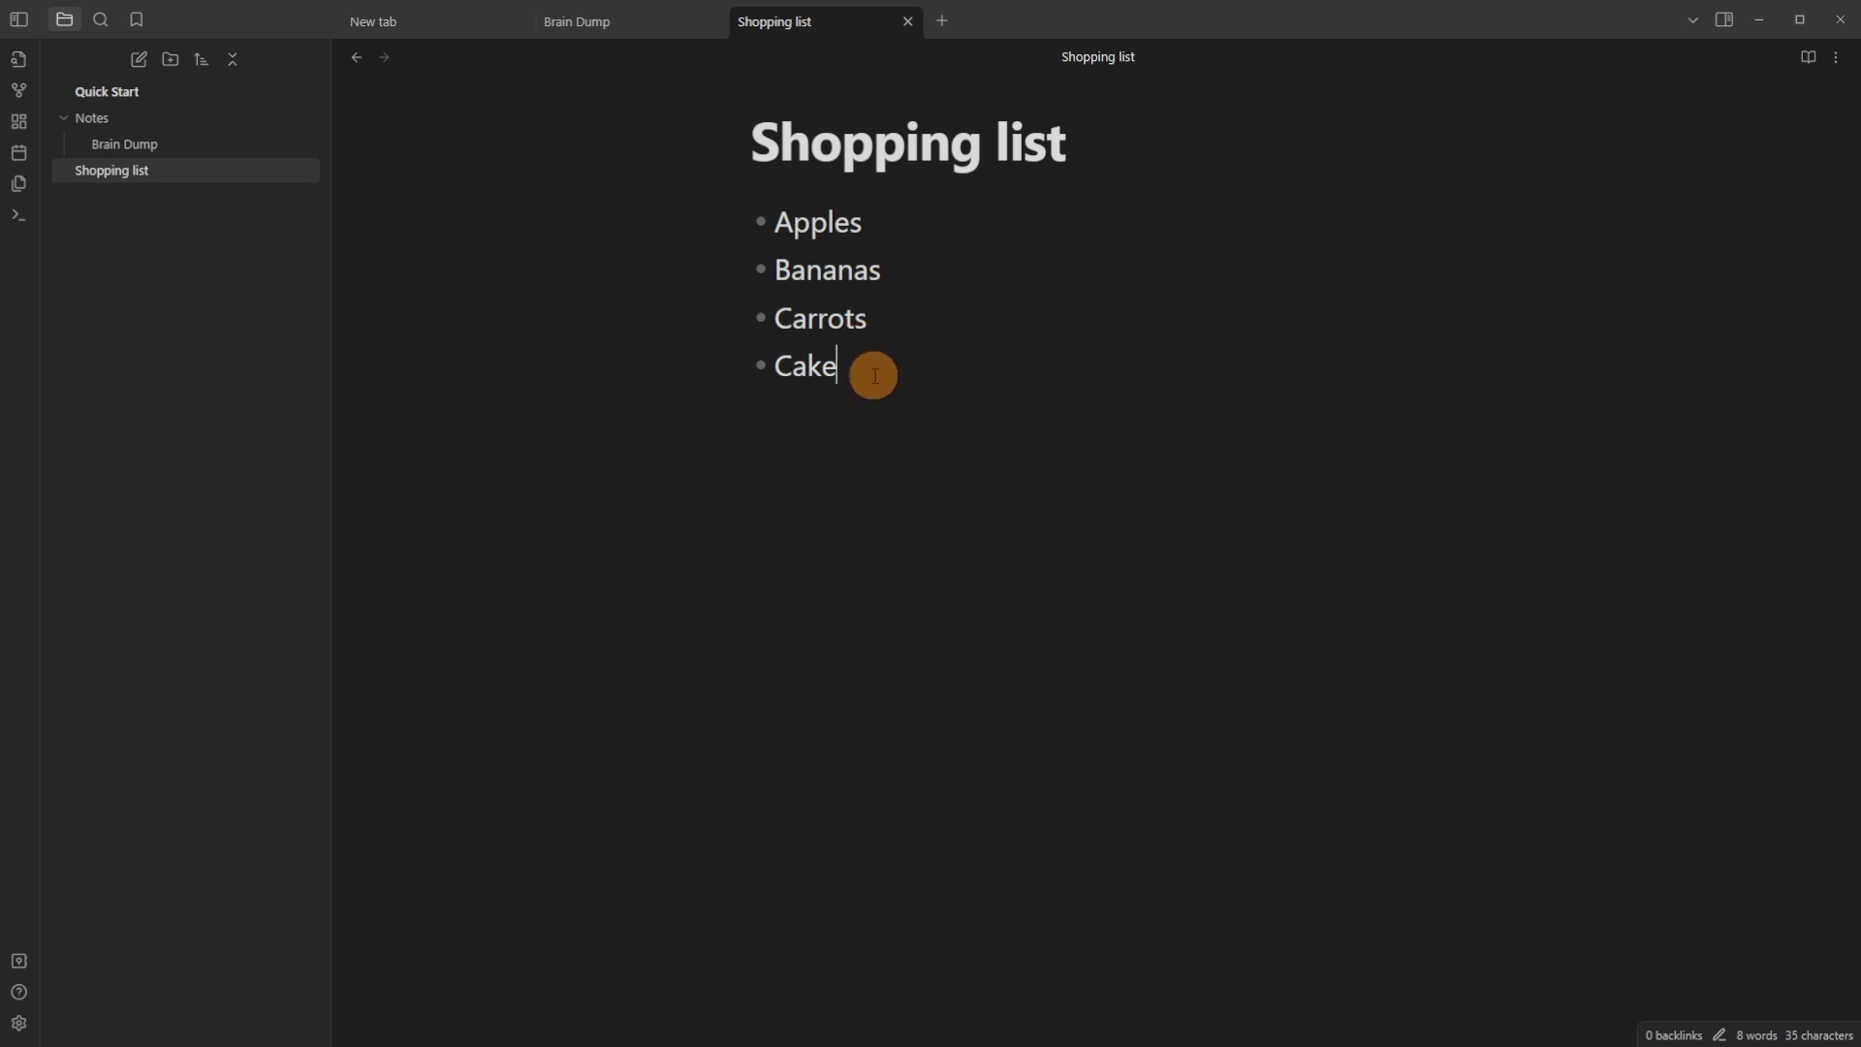
Assign Ctrl+. as the hotkey for "Toggle bullet list" and try it by removing and restoring the bullets of all four shopping items
{"action": "left_click", "coordinate": [20, 1019]}
{"action": "left_click", "coordinate": [1280, 130]}
{"action": "type", "text": "bullet"}
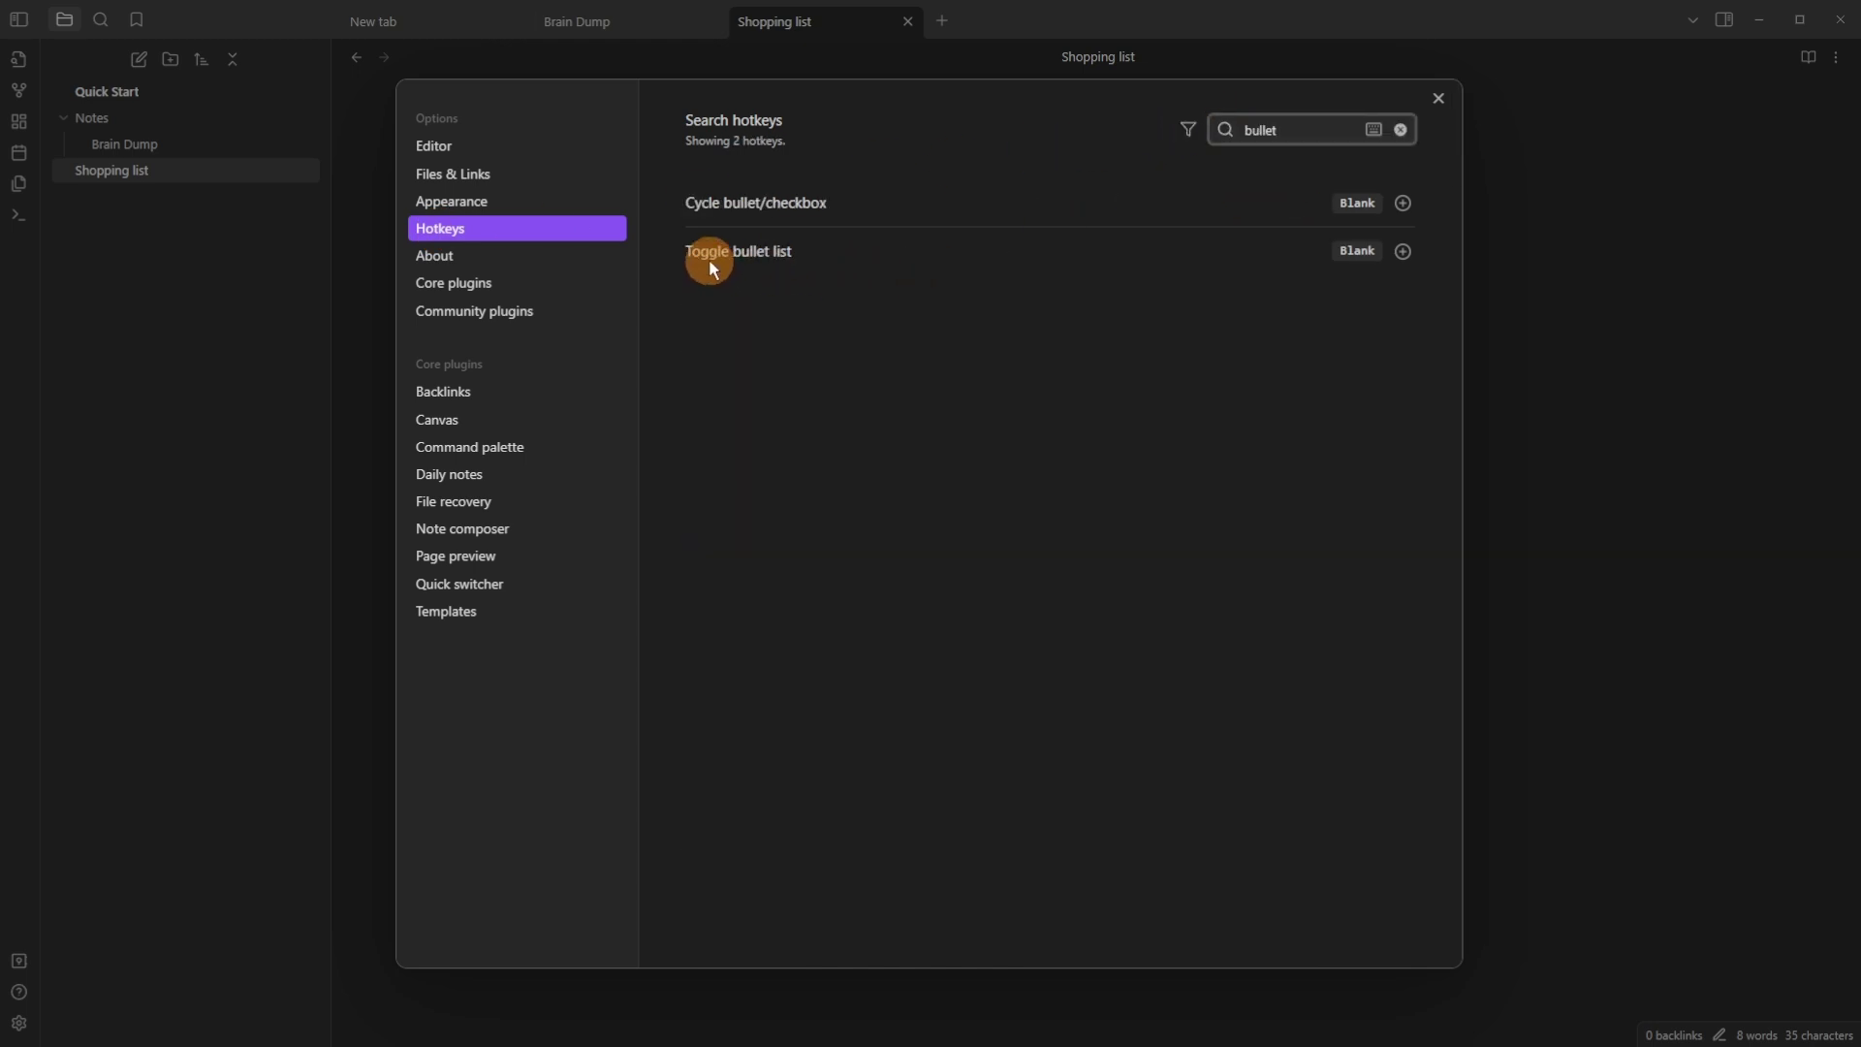
{"action": "left_click", "coordinate": [1402, 252]}
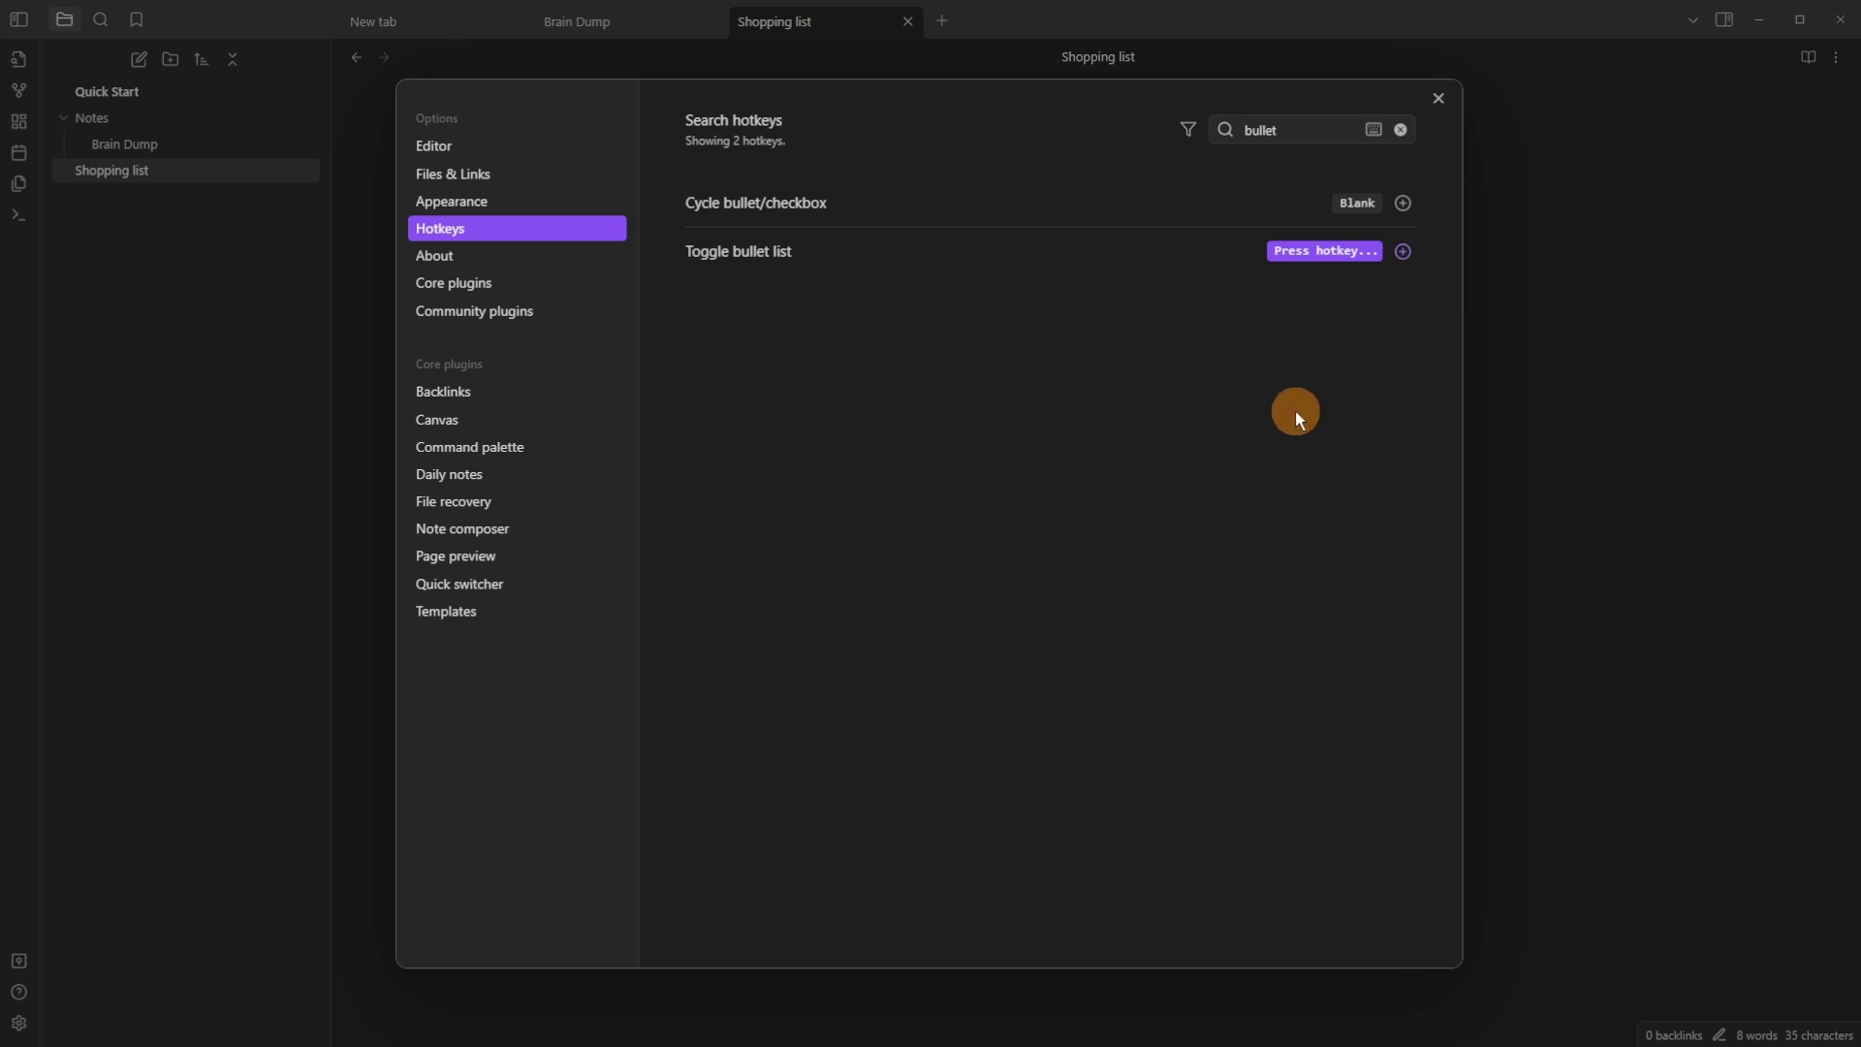
{"action": "key", "text": "ctrl+period"}
{"action": "left_click", "coordinate": [1578, 335]}
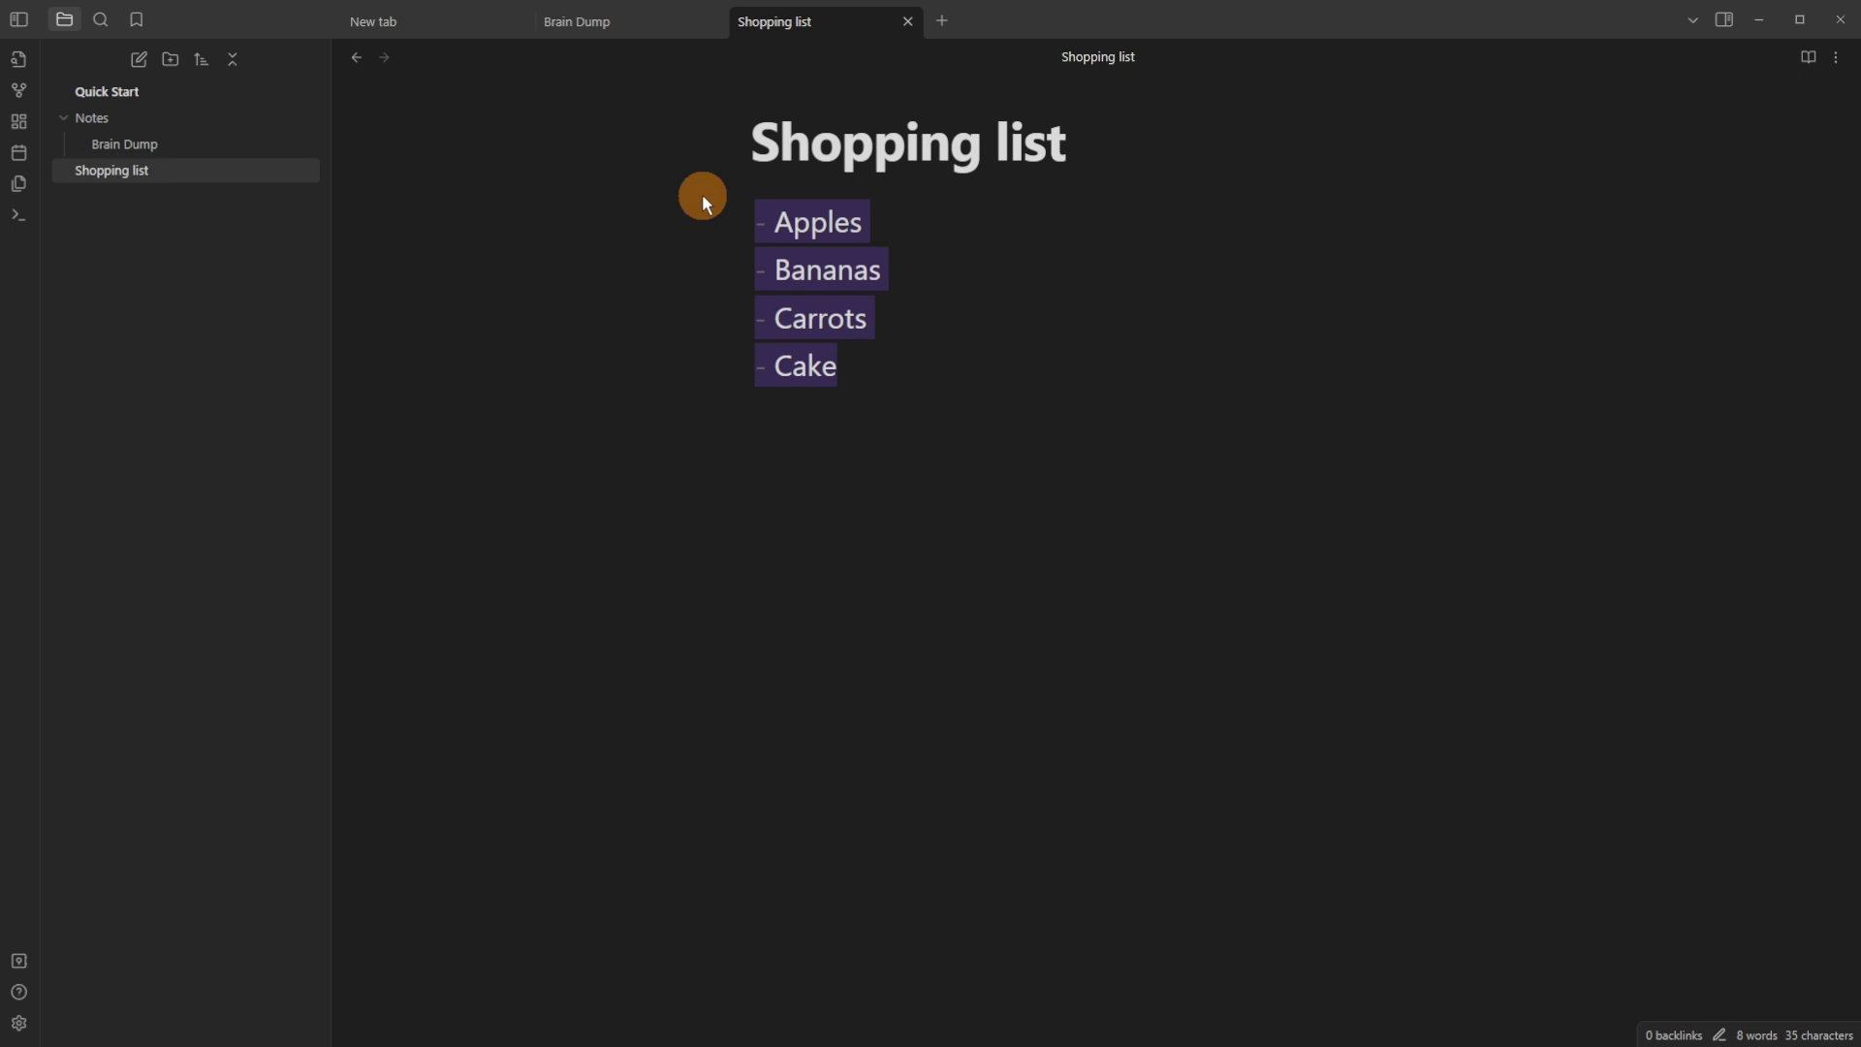
{"action": "key", "text": "ctrl+period"}
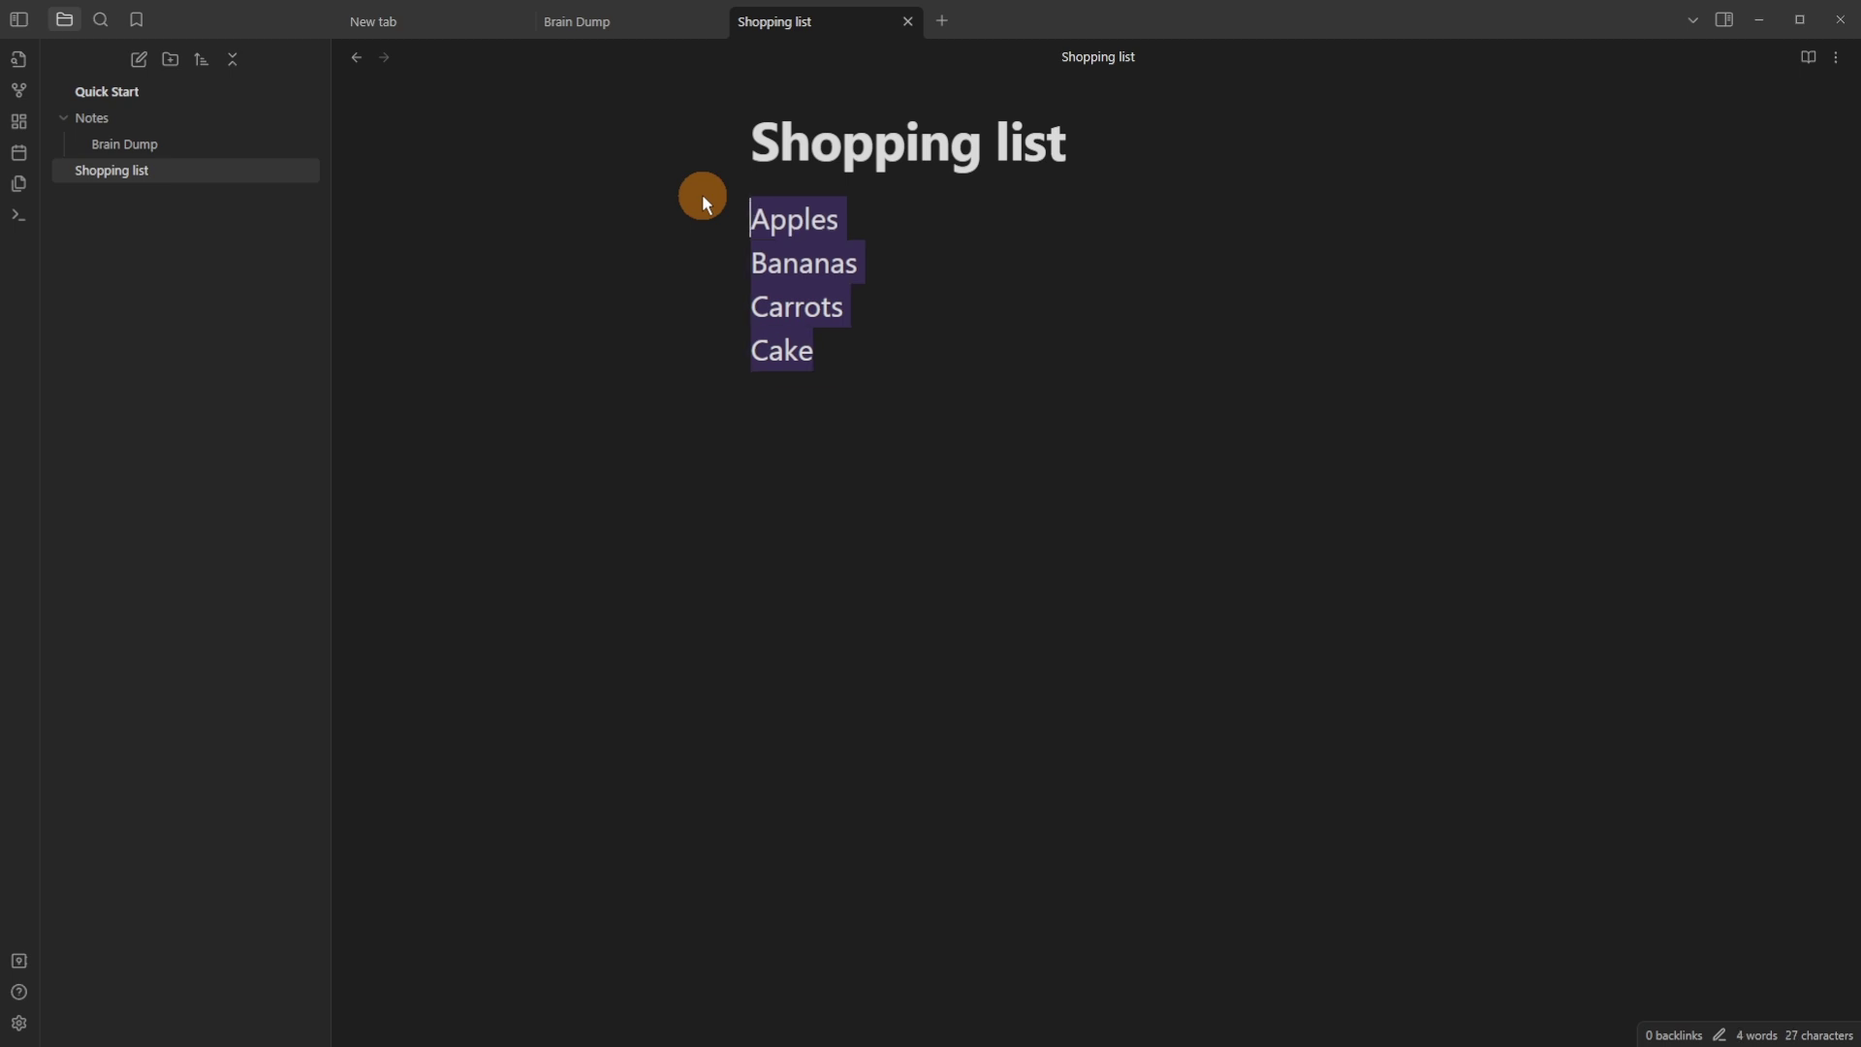
{"action": "key", "text": "ctrl+period"}
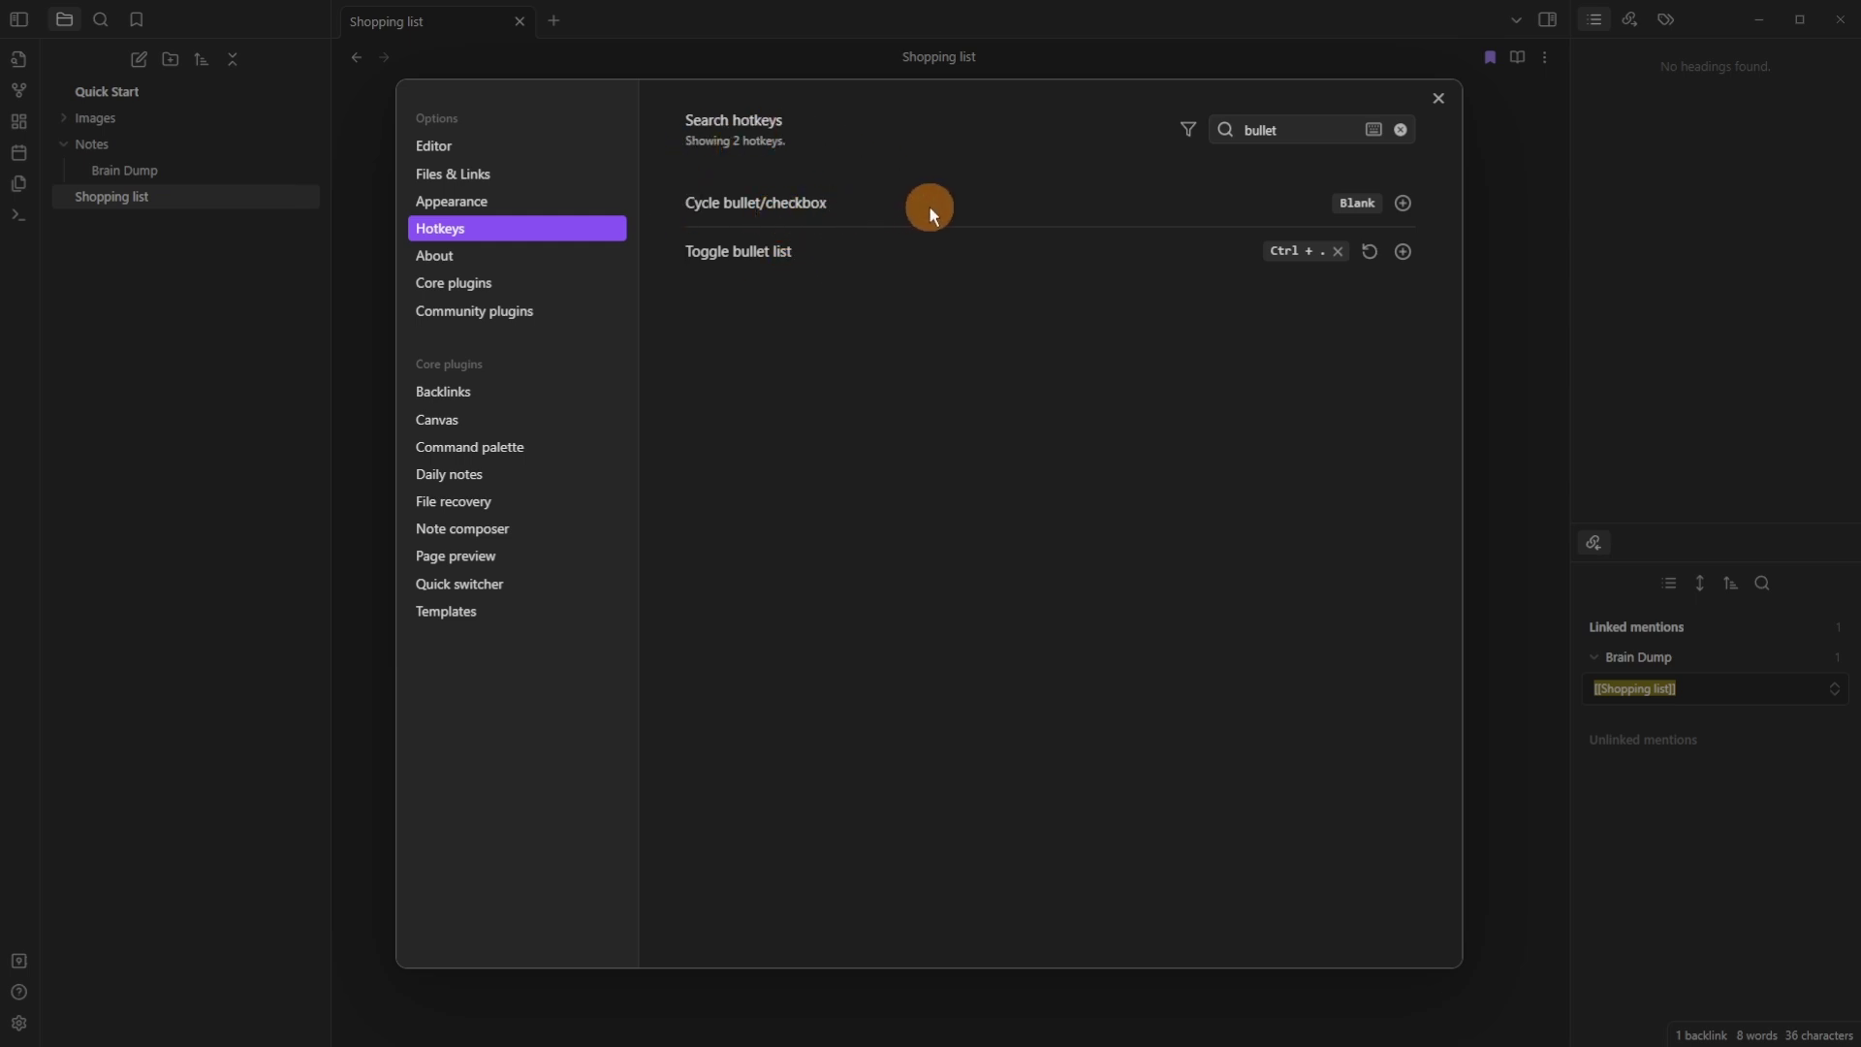
Assign Ctrl+Shift+Enter as the hotkey for "Cycle bullet/checkbox" and turn the Apples bullet into a checkbox
{"action": "left_click", "coordinate": [1404, 202]}
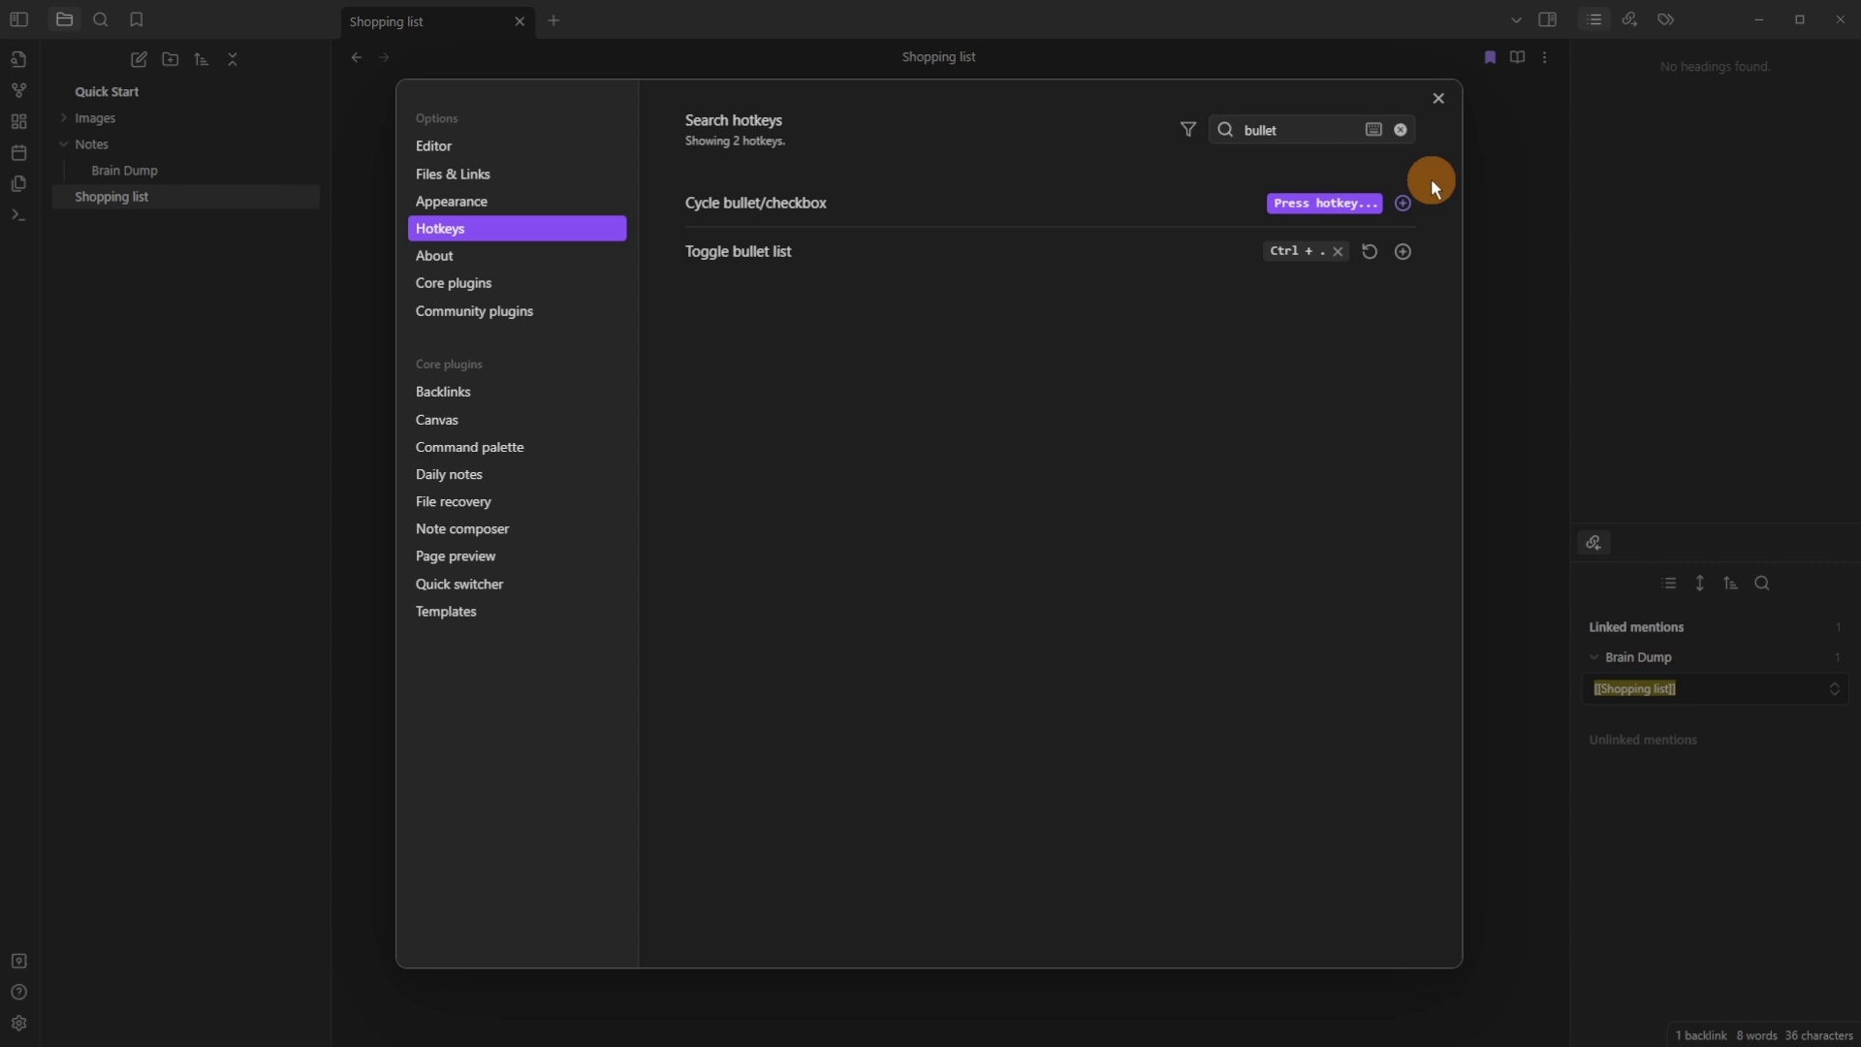
{"action": "key", "text": "ctrl+shift+Return"}
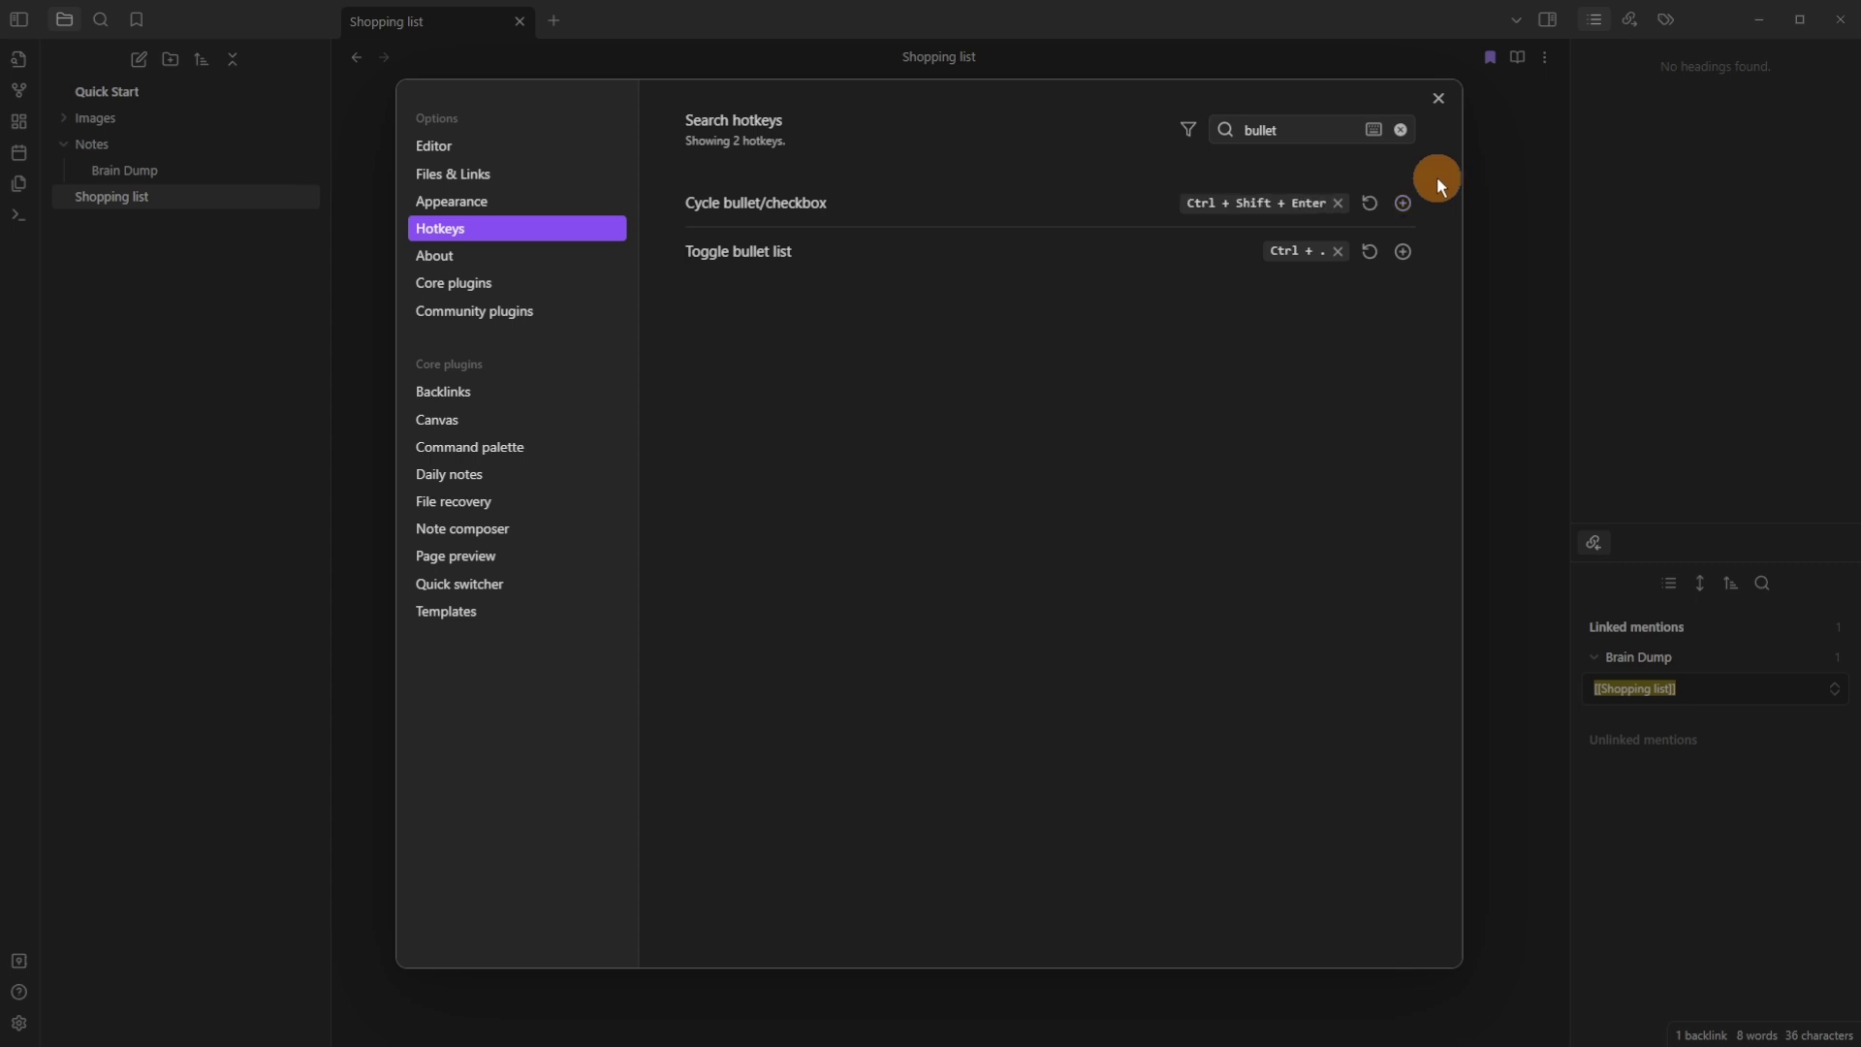
{"action": "left_click", "coordinate": [1498, 172]}
{"action": "key", "text": "ctrl+shift+Return"}
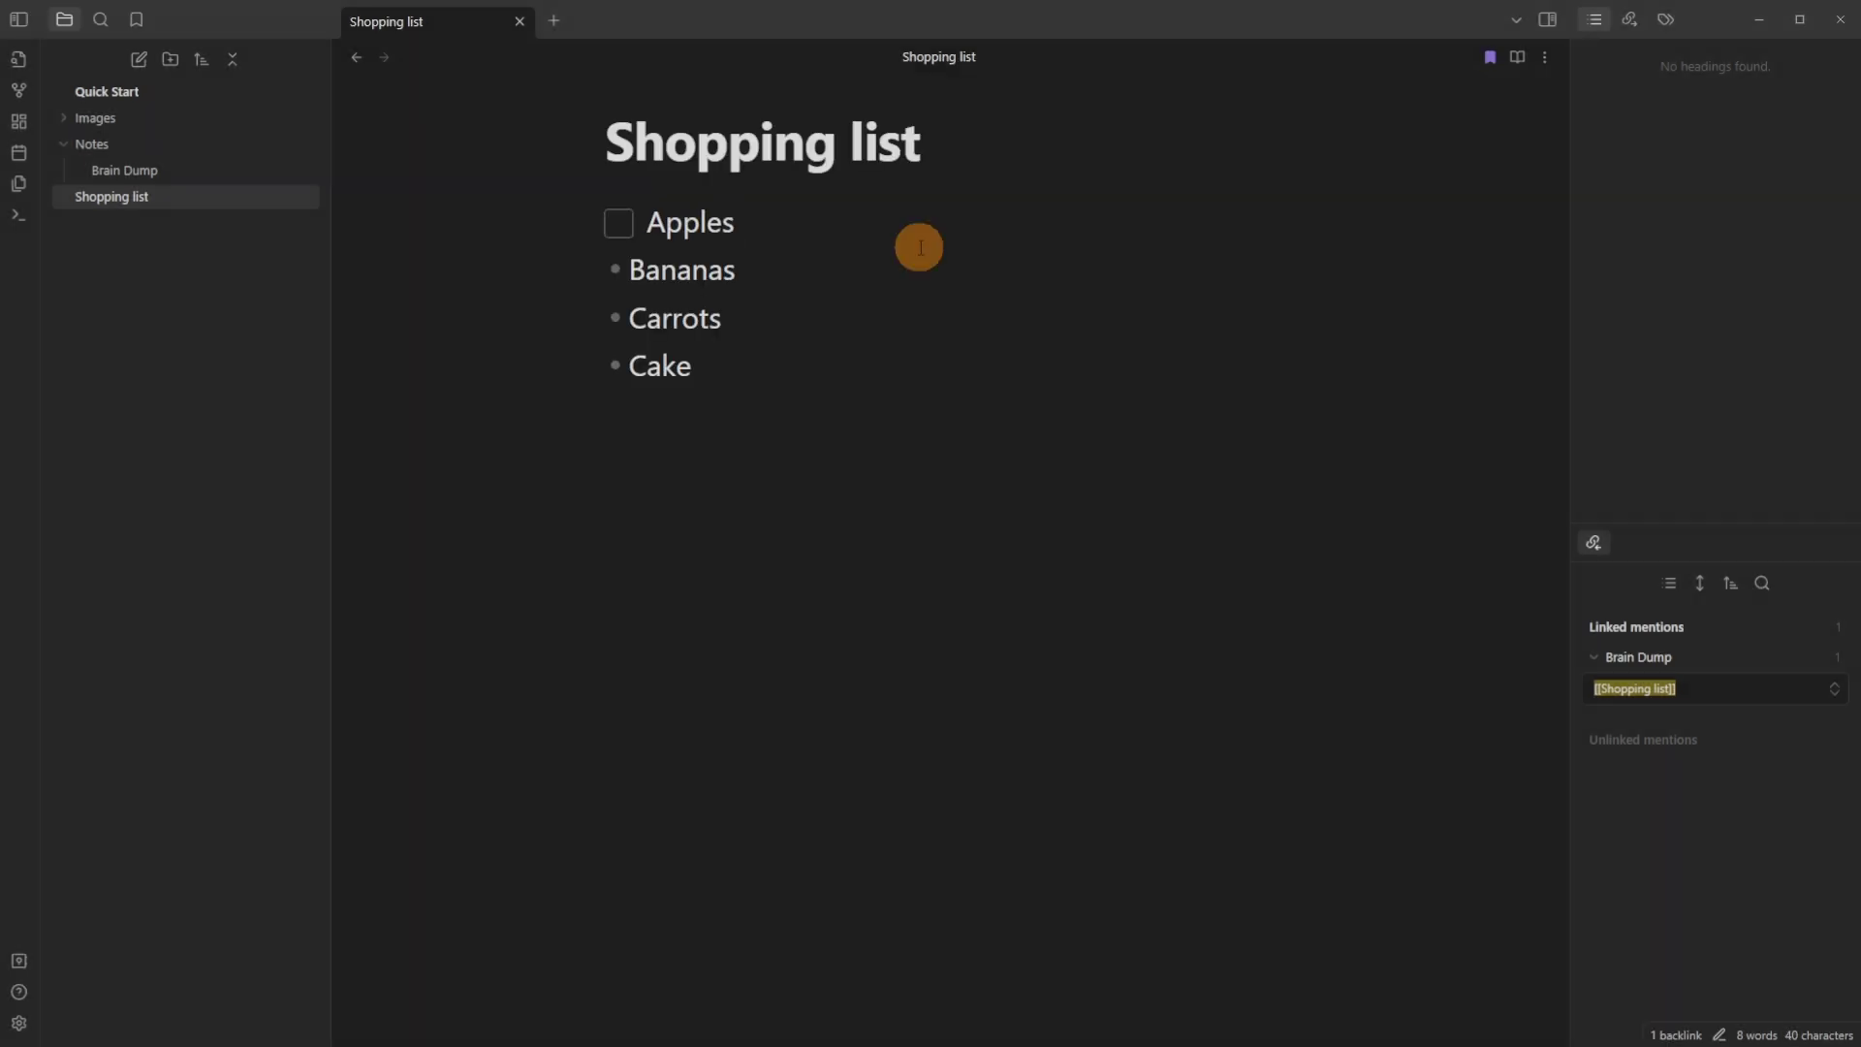
Tick and untick the Apples checkbox several times
{"action": "left_click", "coordinate": [618, 223]}
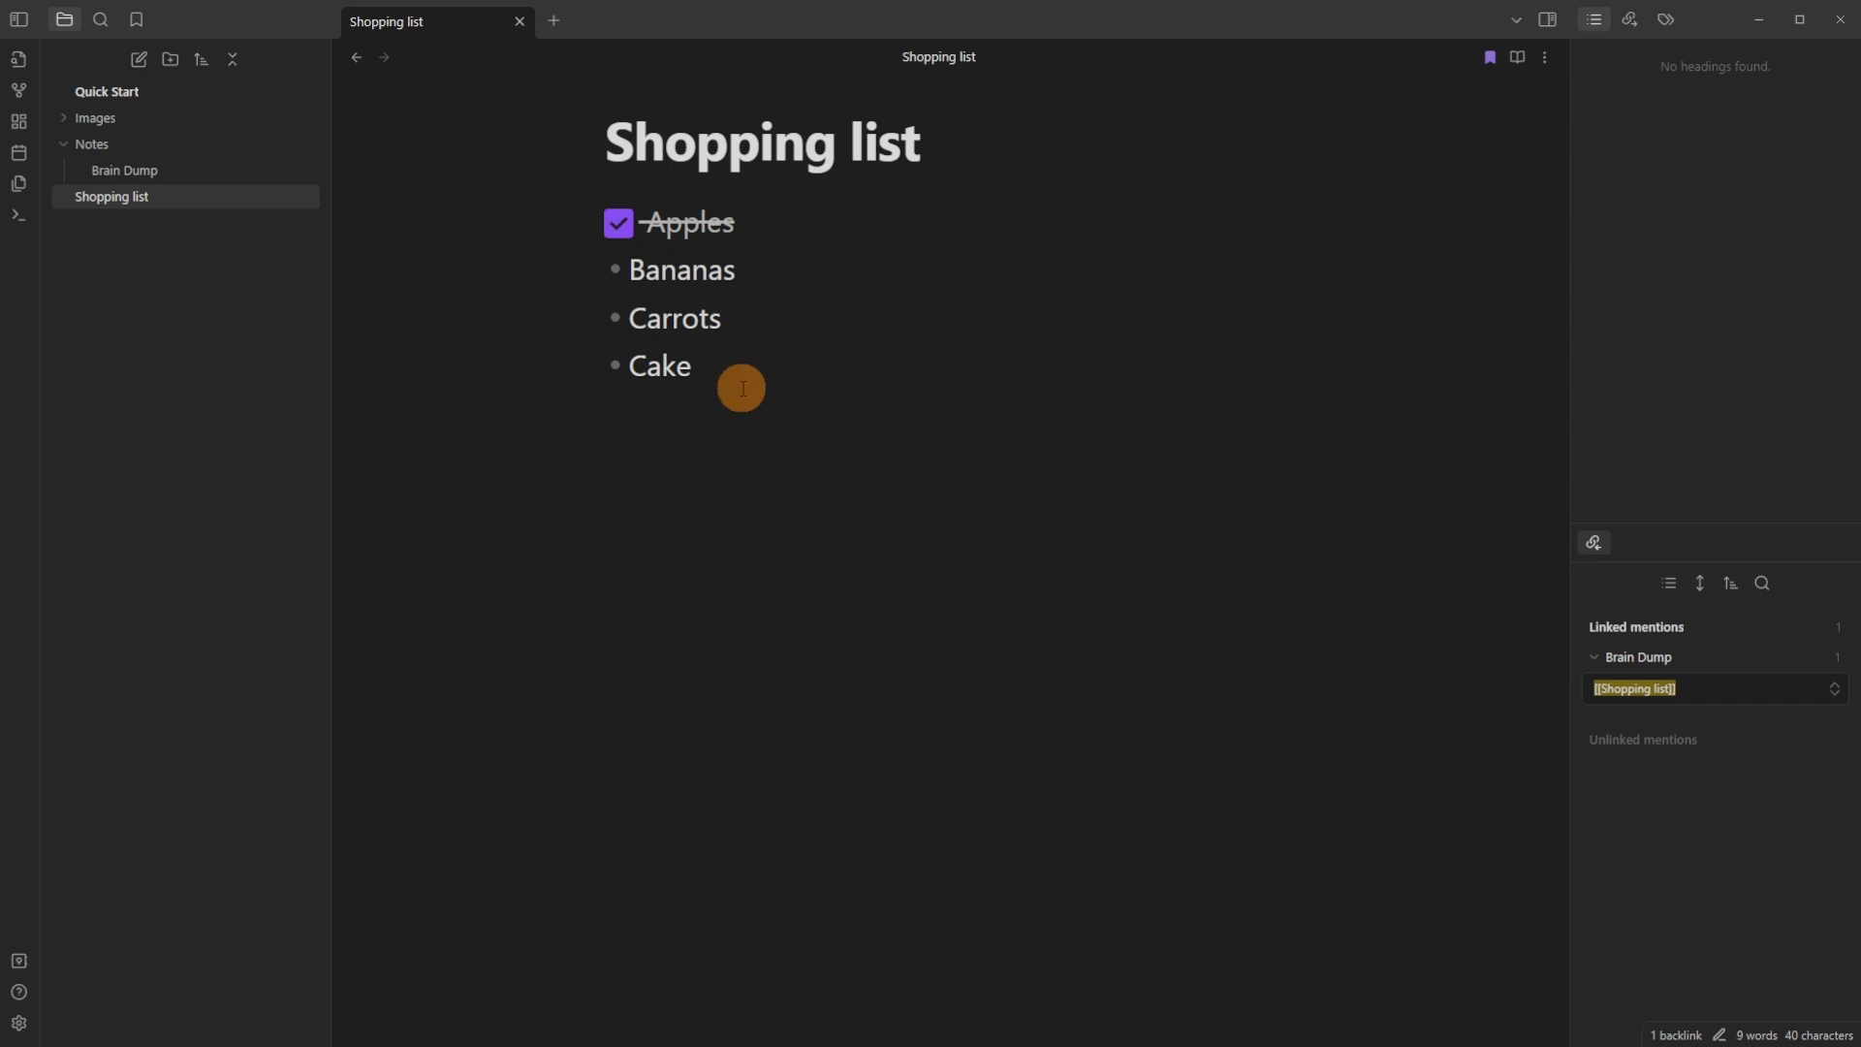
{"action": "left_click", "coordinate": [613, 224]}
{"action": "key", "text": "ctrl+Return"}
{"action": "key", "text": "ctrl+Return"}
{"action": "key", "text": "ctrl+Return"}
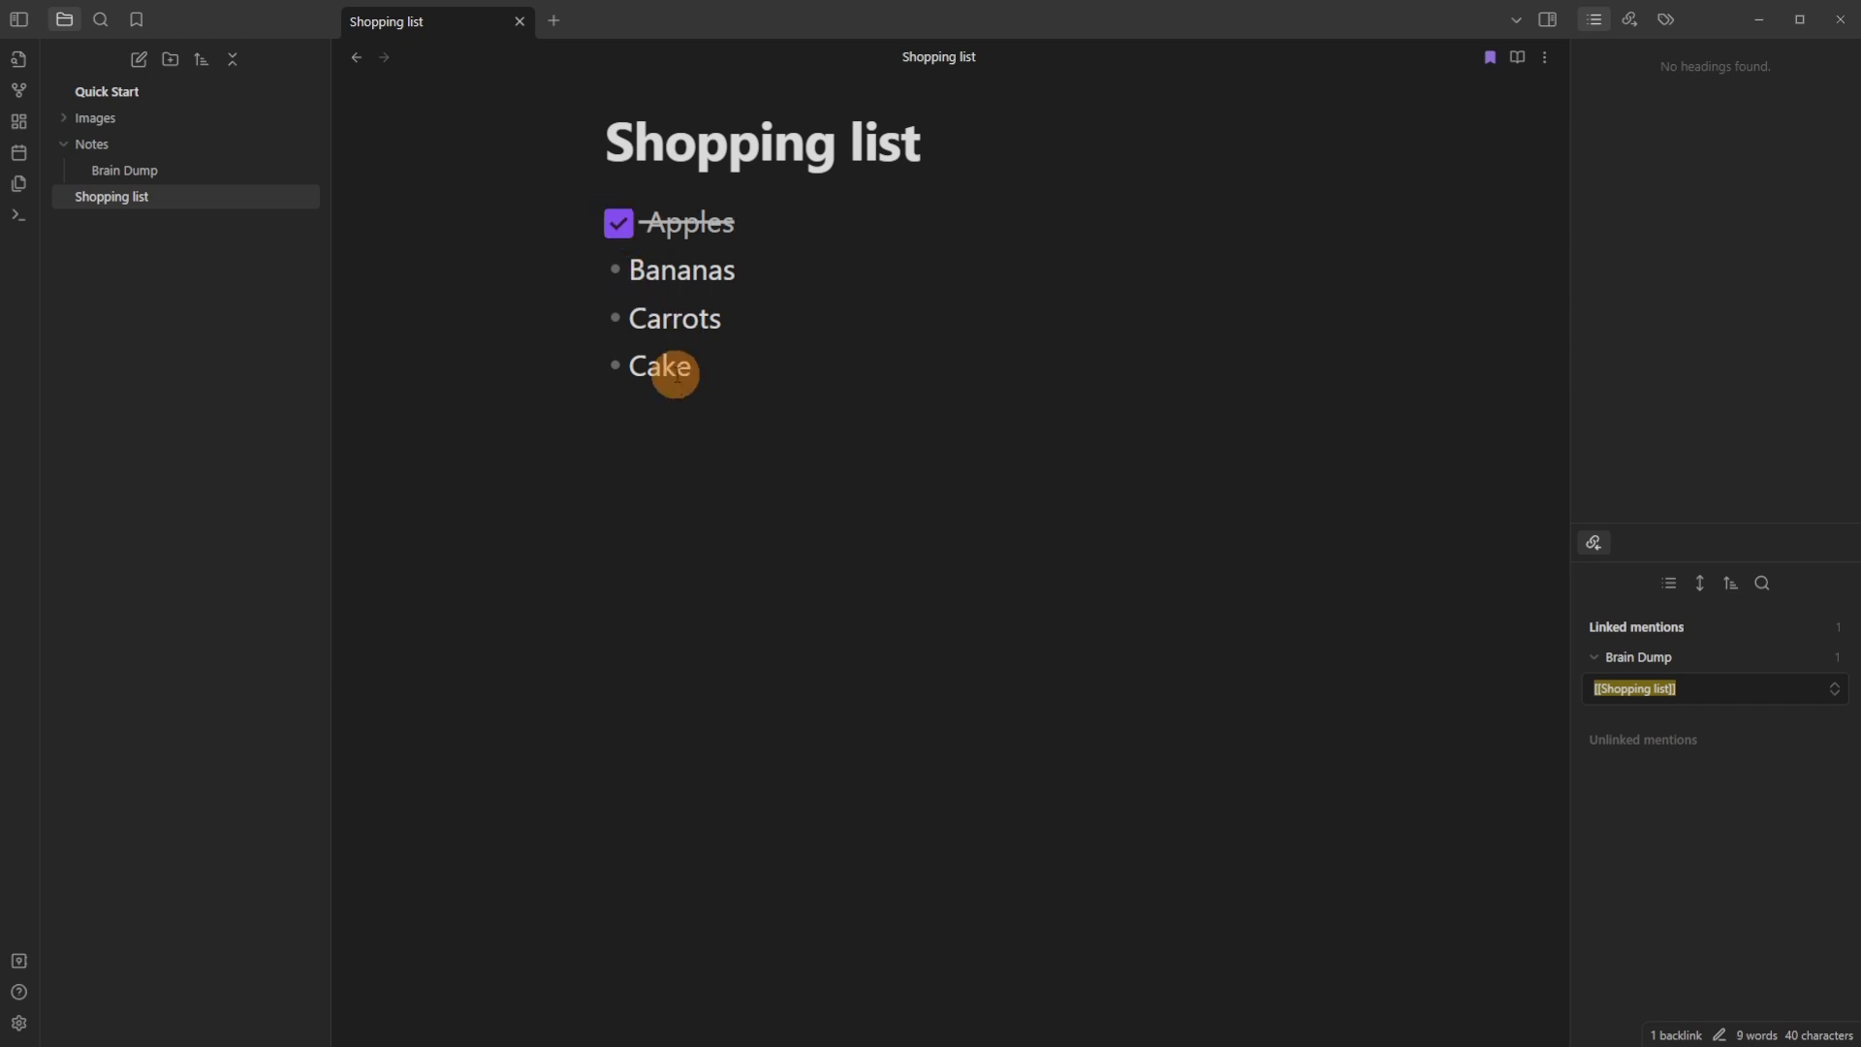
{"action": "key", "text": "ctrl+Return"}
{"action": "key", "text": "ctrl+Return"}
{"action": "key", "text": "ctrl+Return"}
Turn the Bananas, Carrots and Cake bullets into unticked checkboxes and inspect the Markdown source of the Bananas checkbox
{"action": "left_click_drag", "start_coordinate": [692, 373], "coordinate": [553, 278]}
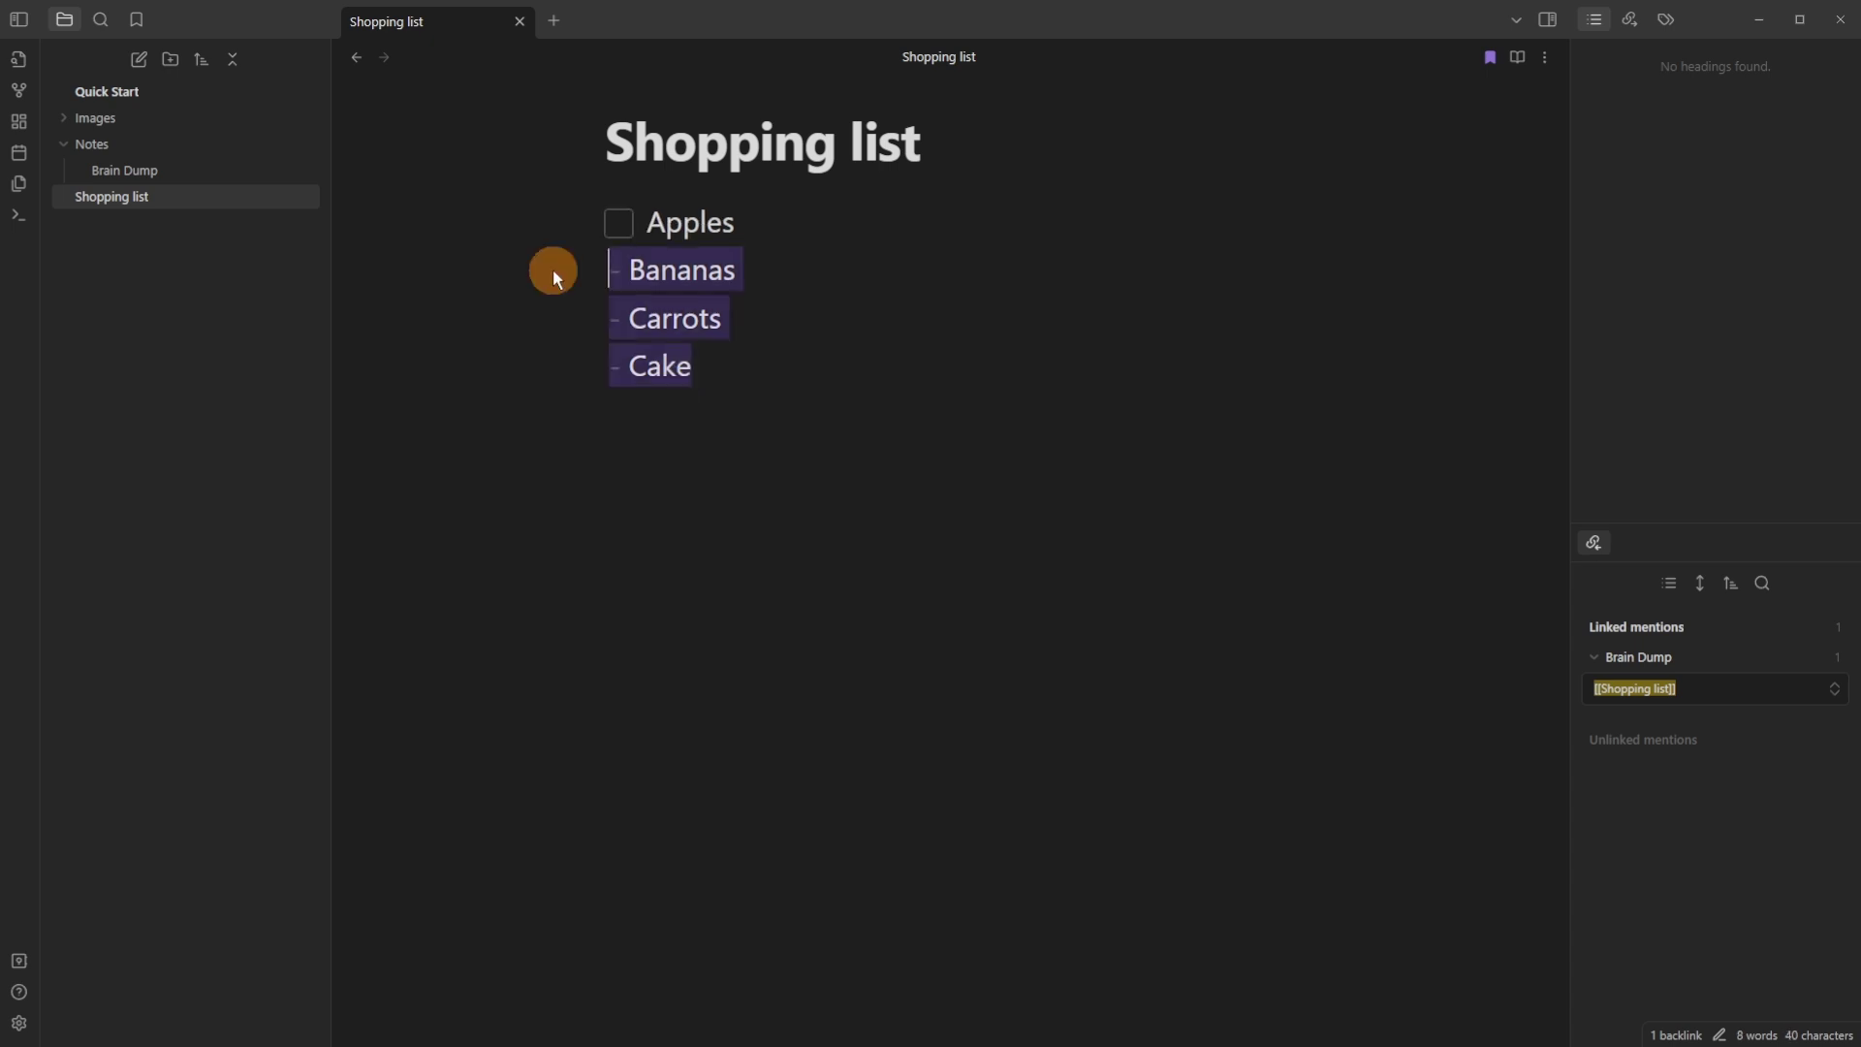
{"action": "key", "text": "ctrl+Return"}
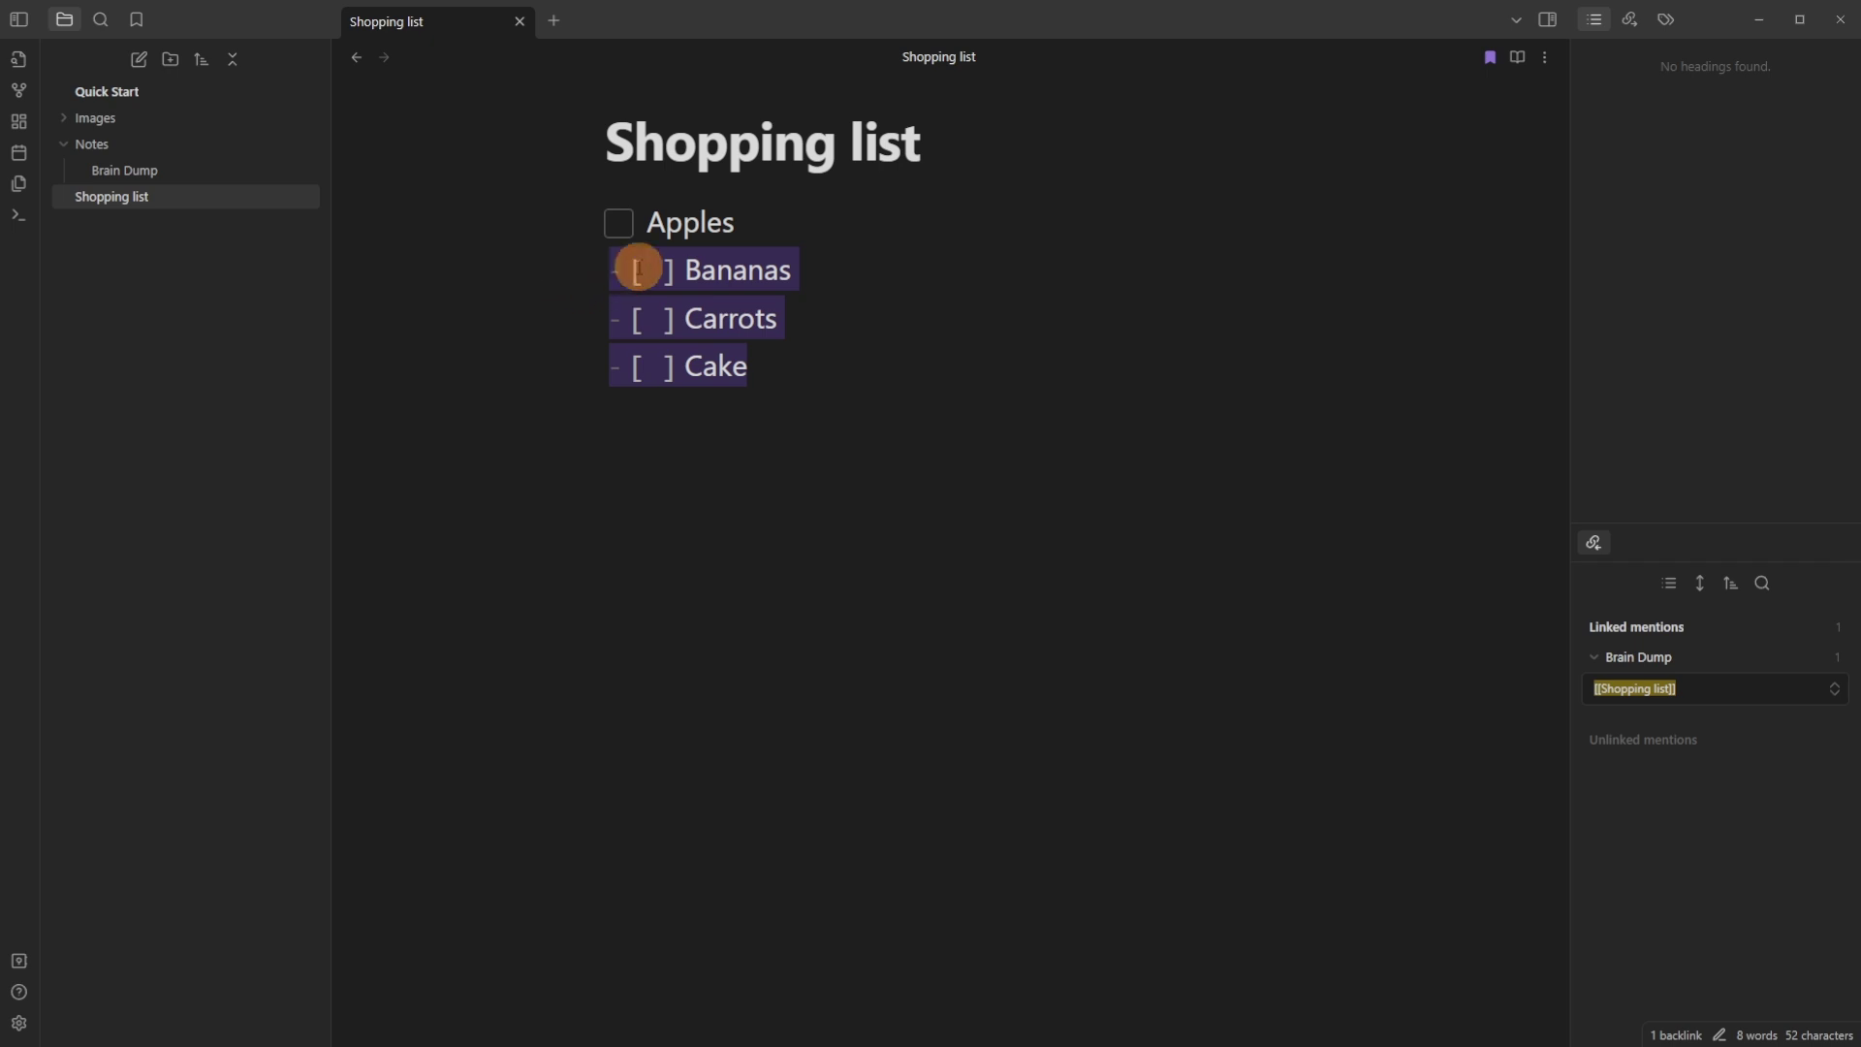
{"action": "left_click", "coordinate": [644, 270]}
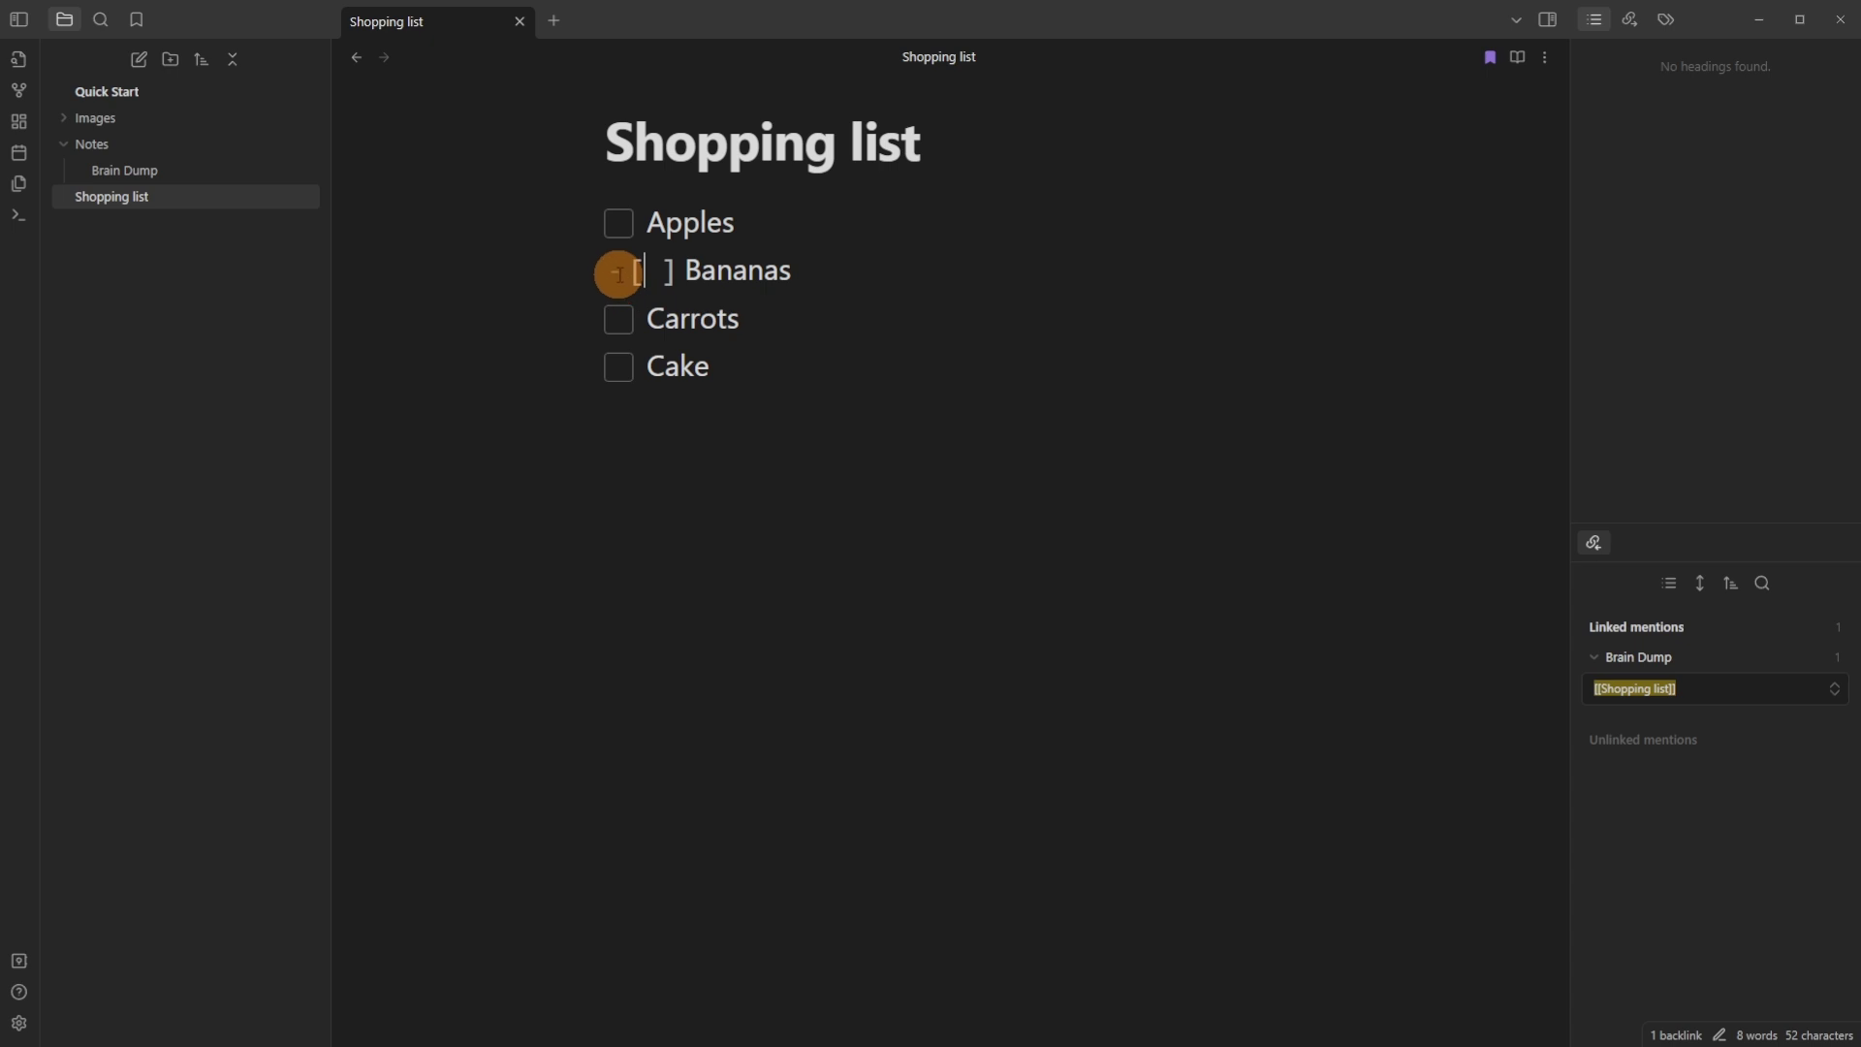
{"action": "left_click", "coordinate": [678, 275]}
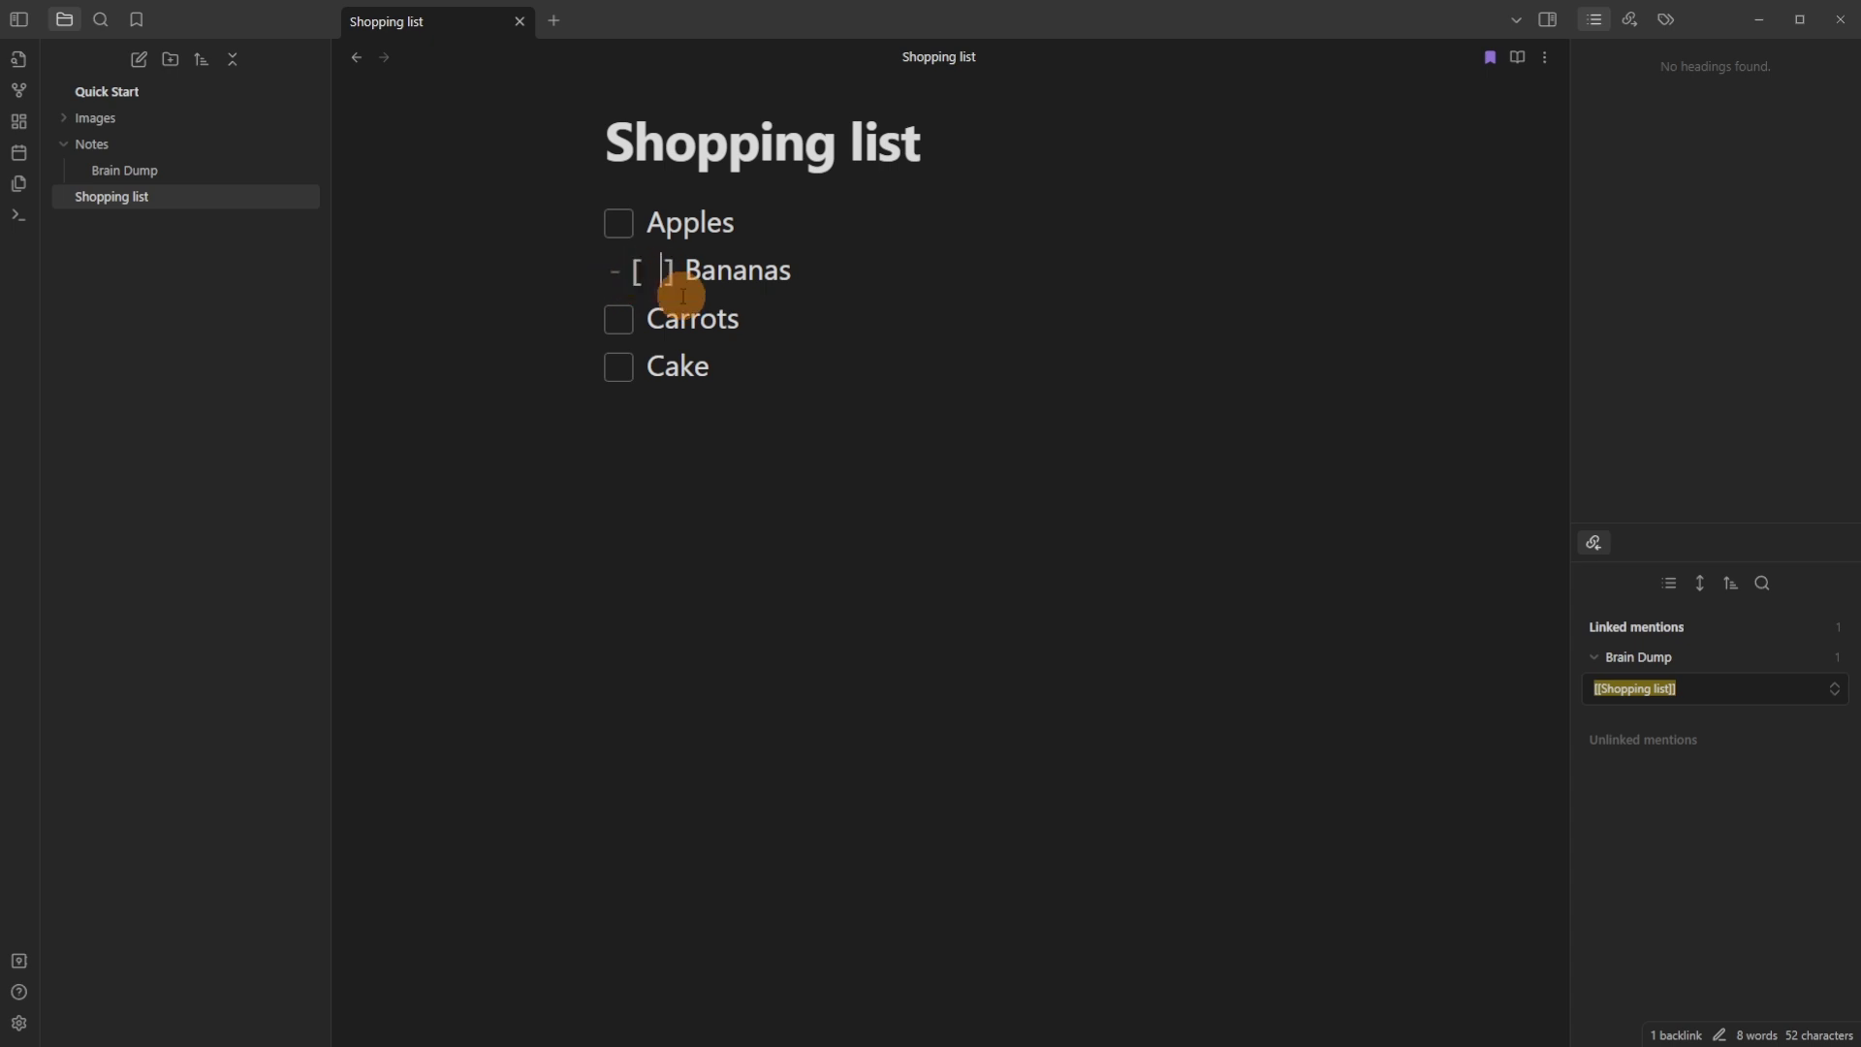
{"action": "left_click", "coordinate": [698, 274]}
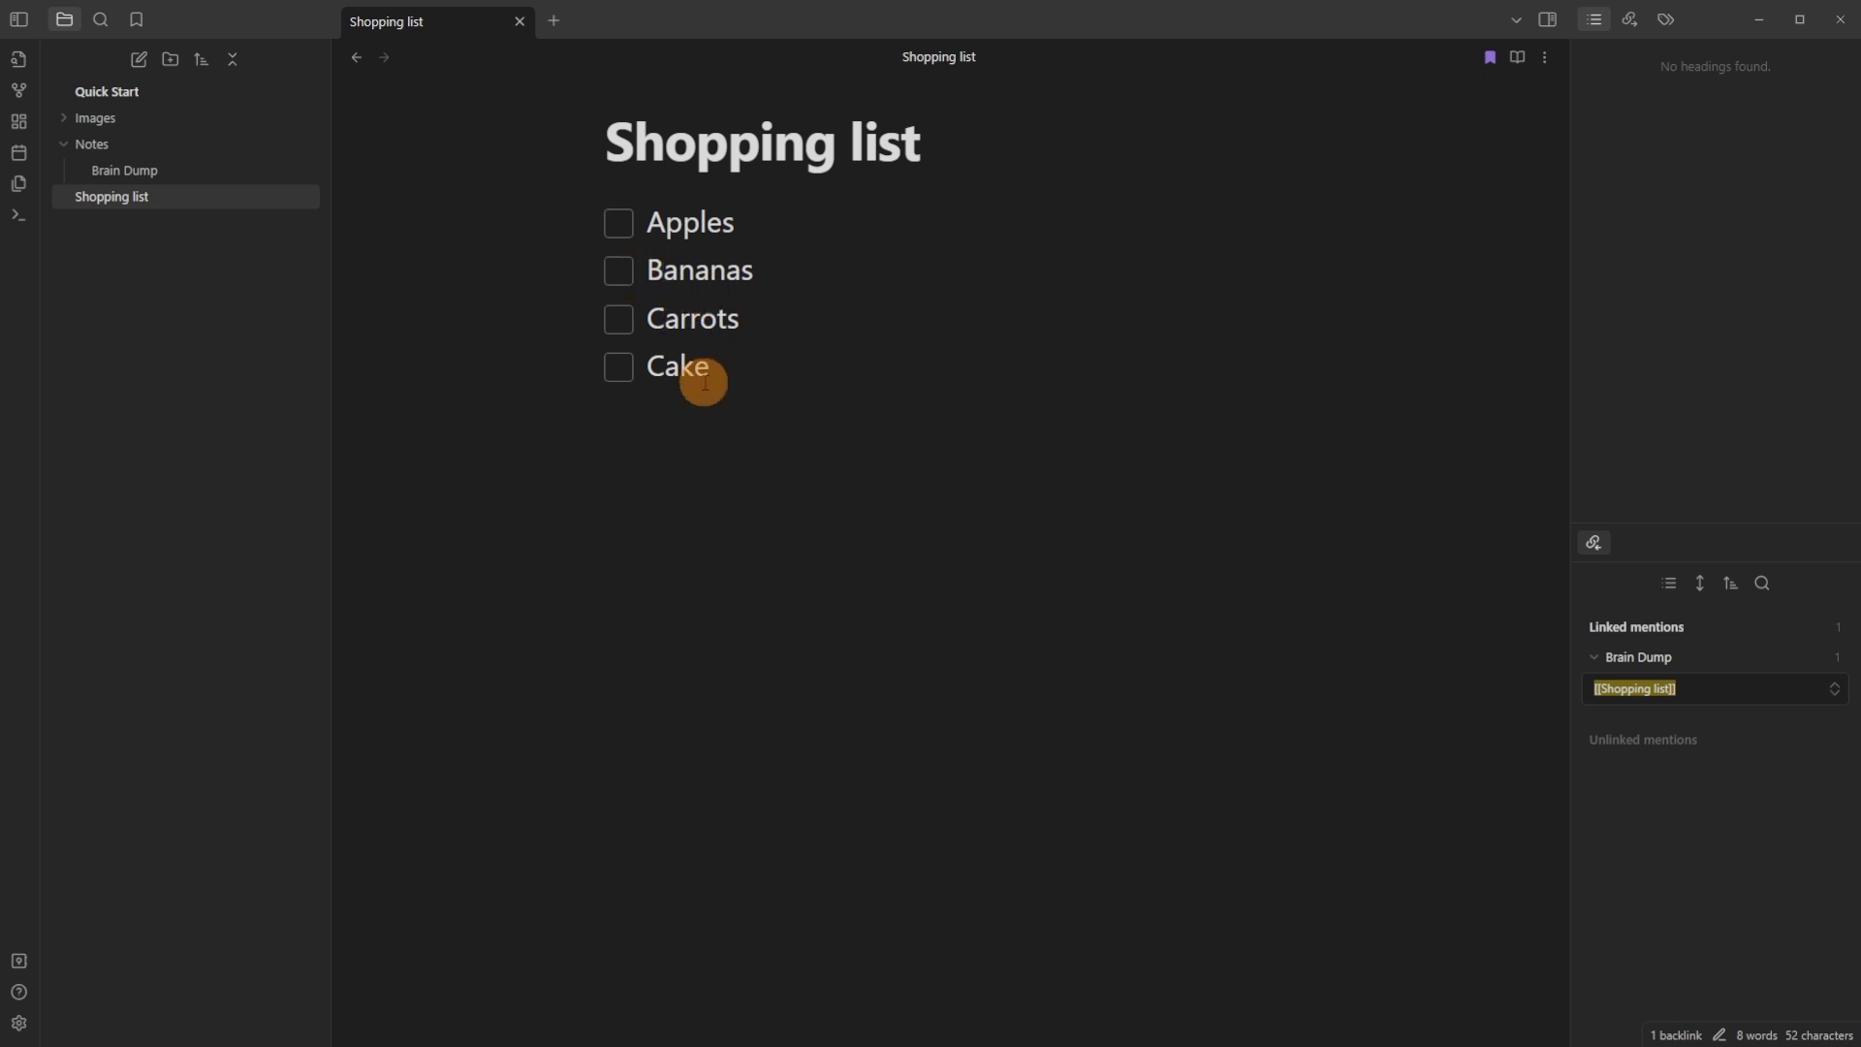
Tick the Cake, Carrots, Bananas and Apples checkboxes in the shopping list and toggle several of them again
{"action": "left_click", "coordinate": [620, 368]}
{"action": "left_click", "coordinate": [620, 320]}
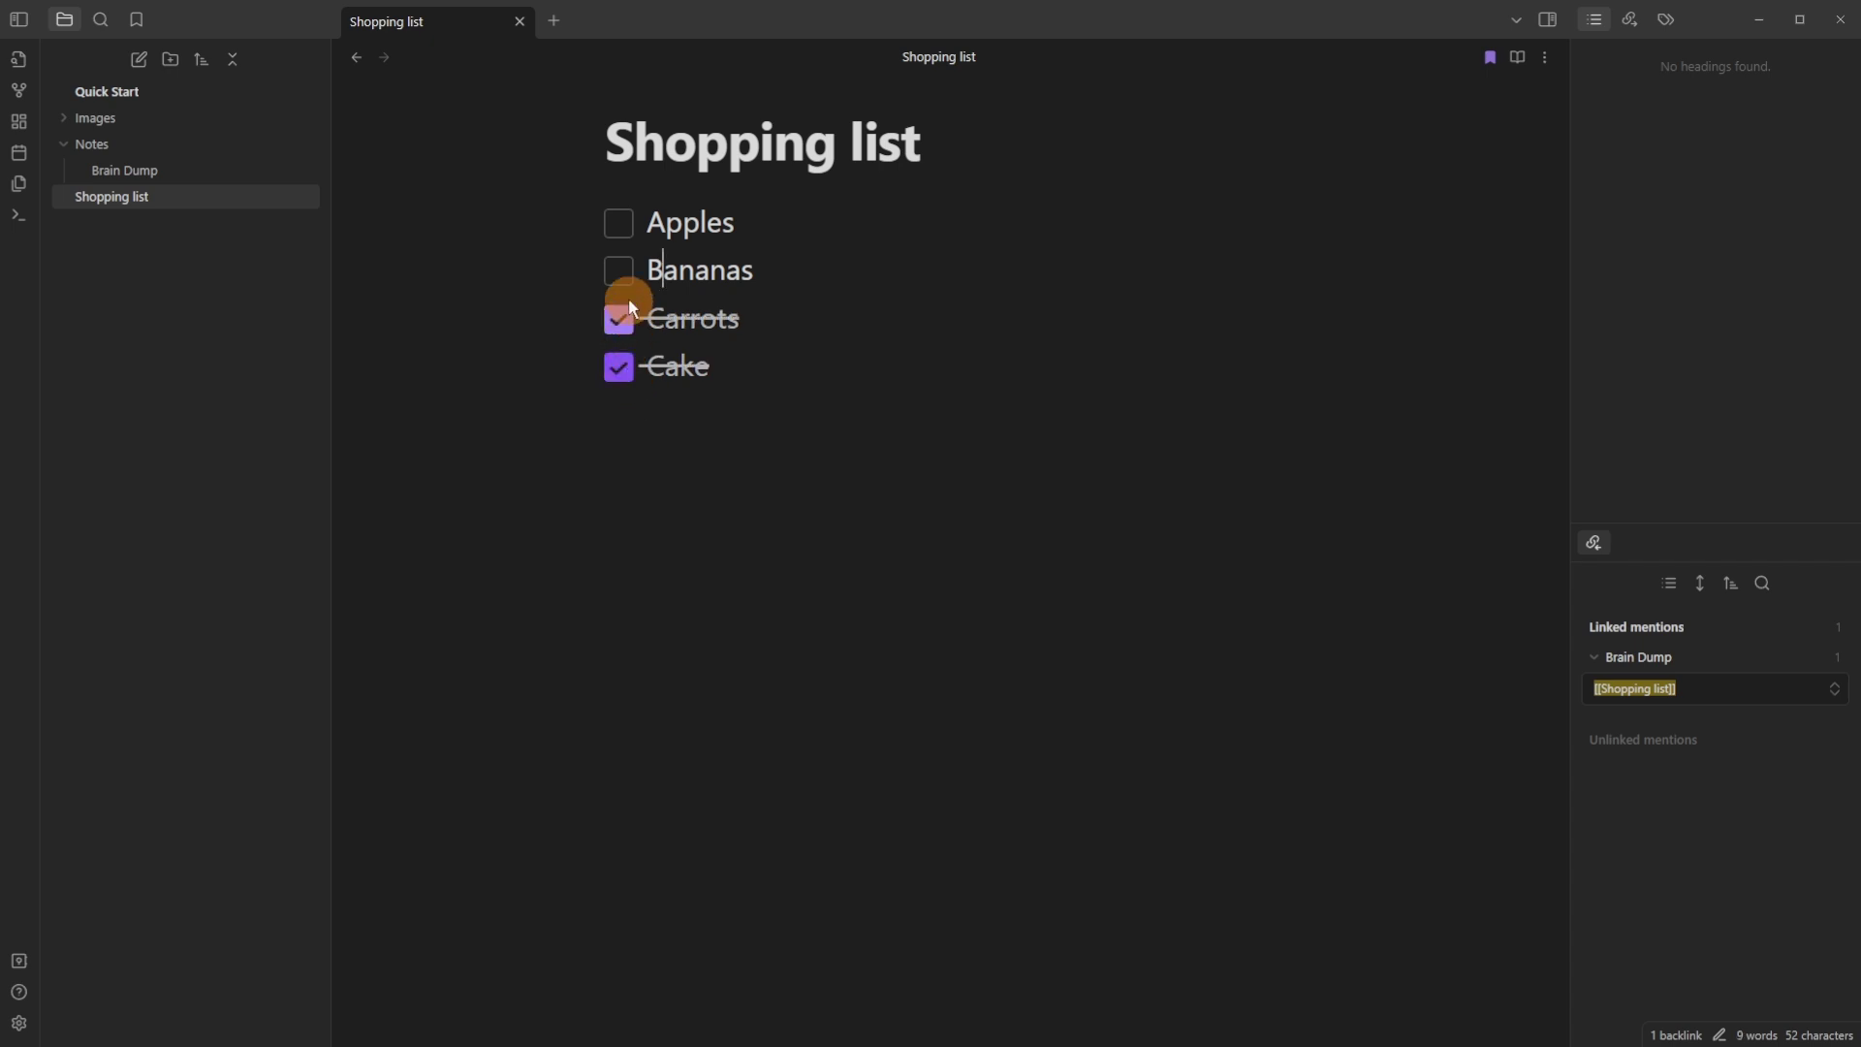
{"action": "left_click", "coordinate": [620, 275]}
{"action": "left_click", "coordinate": [620, 223]}
{"action": "left_click", "coordinate": [623, 271]}
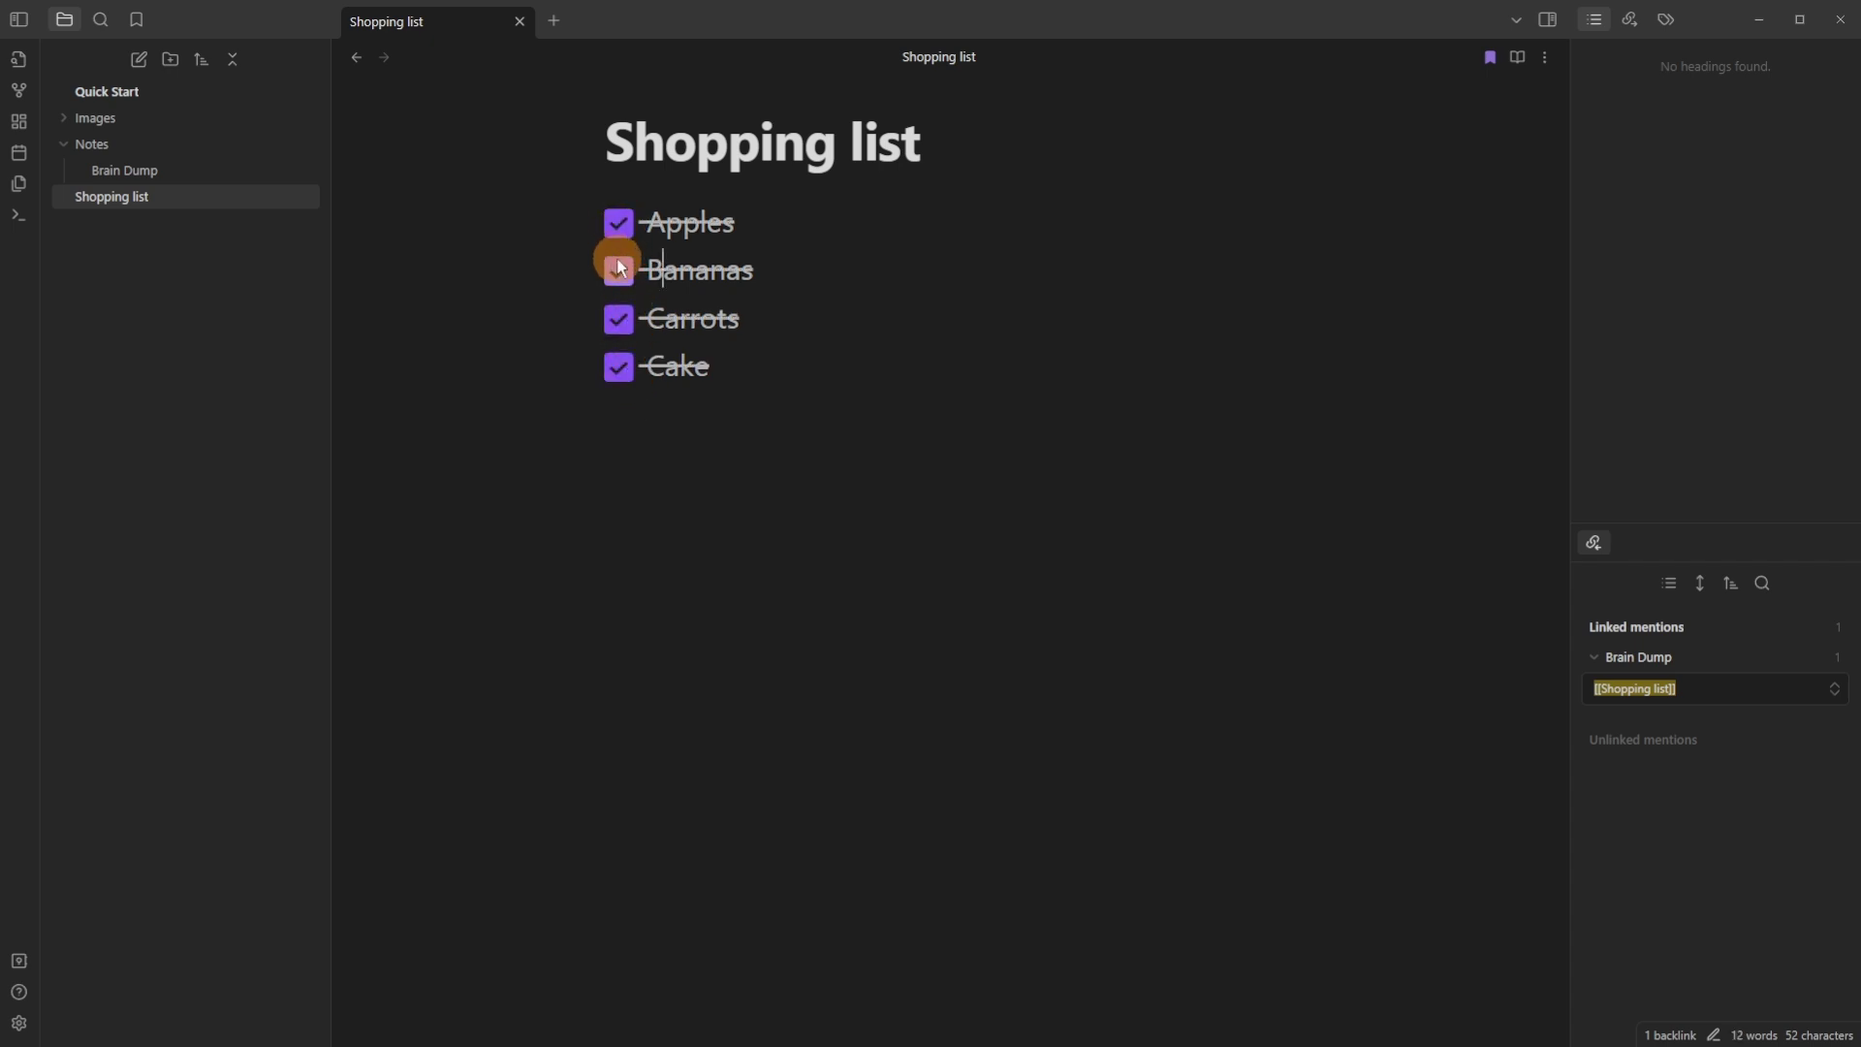
{"action": "left_click", "coordinate": [620, 320]}
{"action": "left_click", "coordinate": [620, 230]}
{"action": "left_click", "coordinate": [618, 368]}
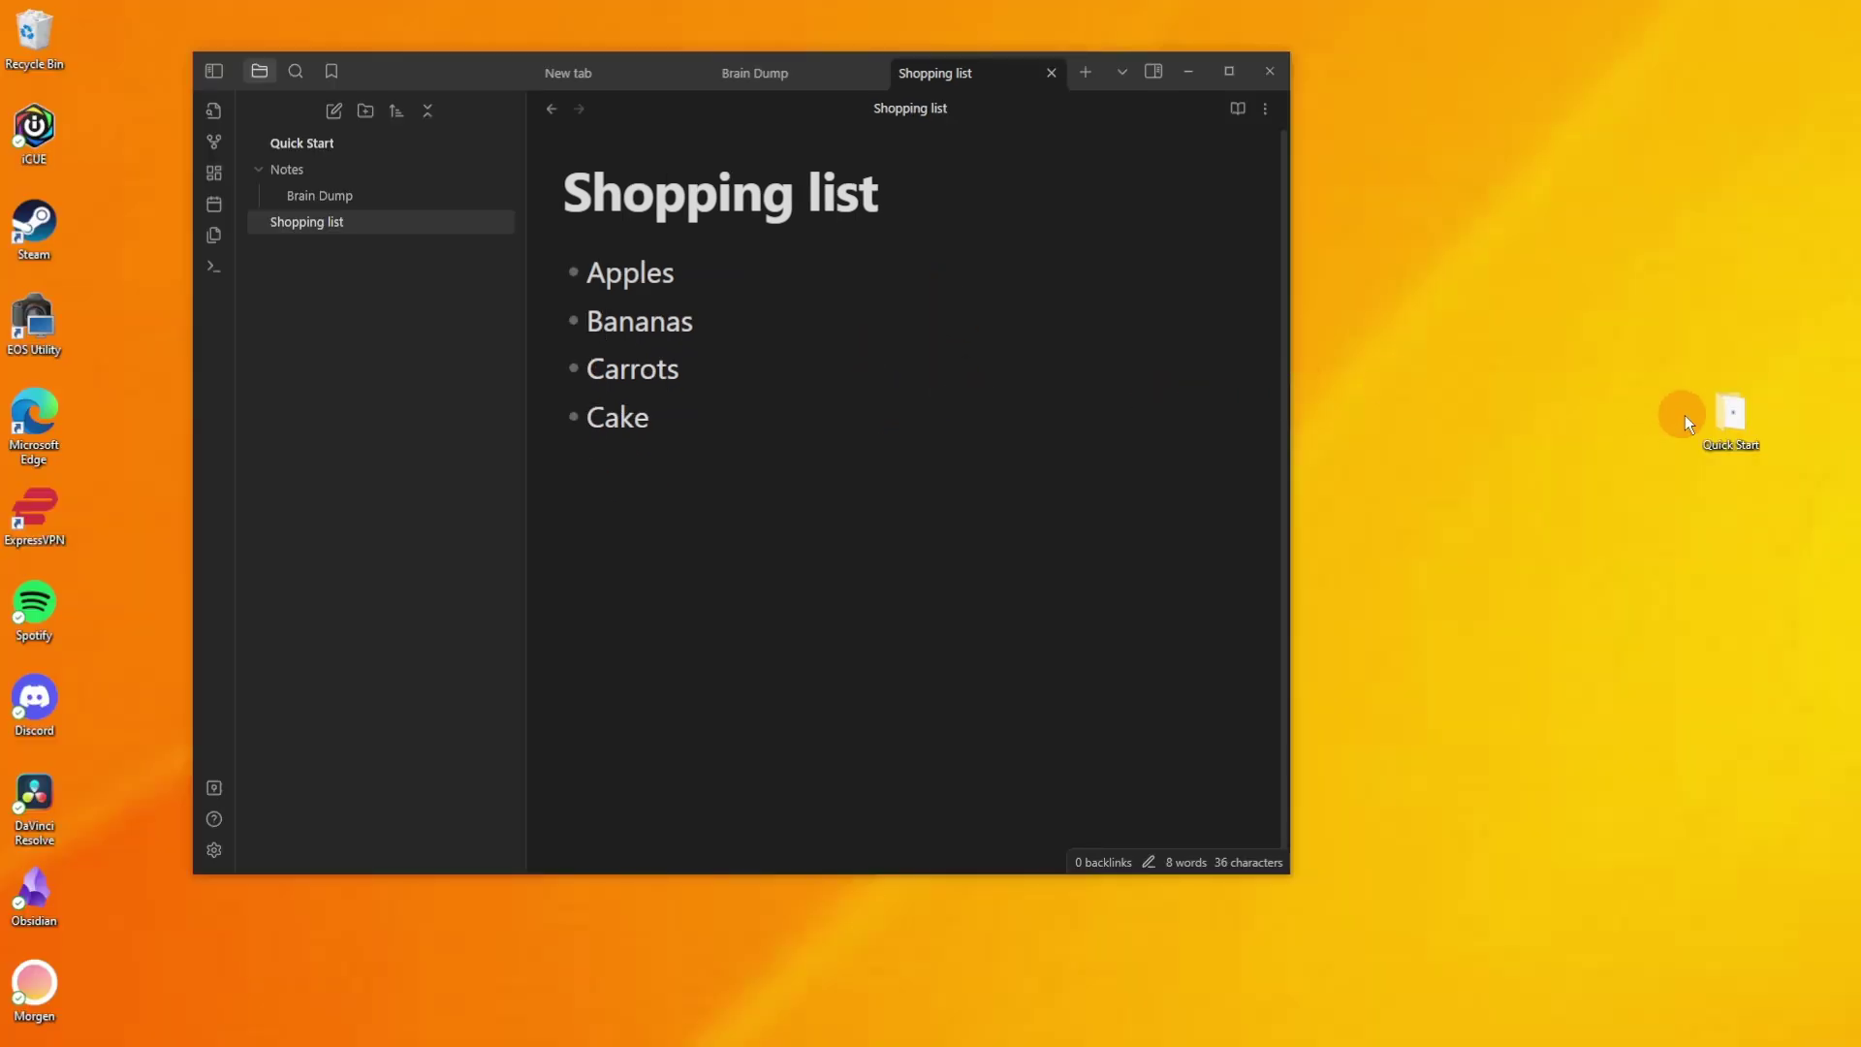
Open the Quick Start vault folder in File Explorer, look inside its Notes subfolder and select Shopping list.md
{"action": "double_click", "coordinate": [1731, 423]}
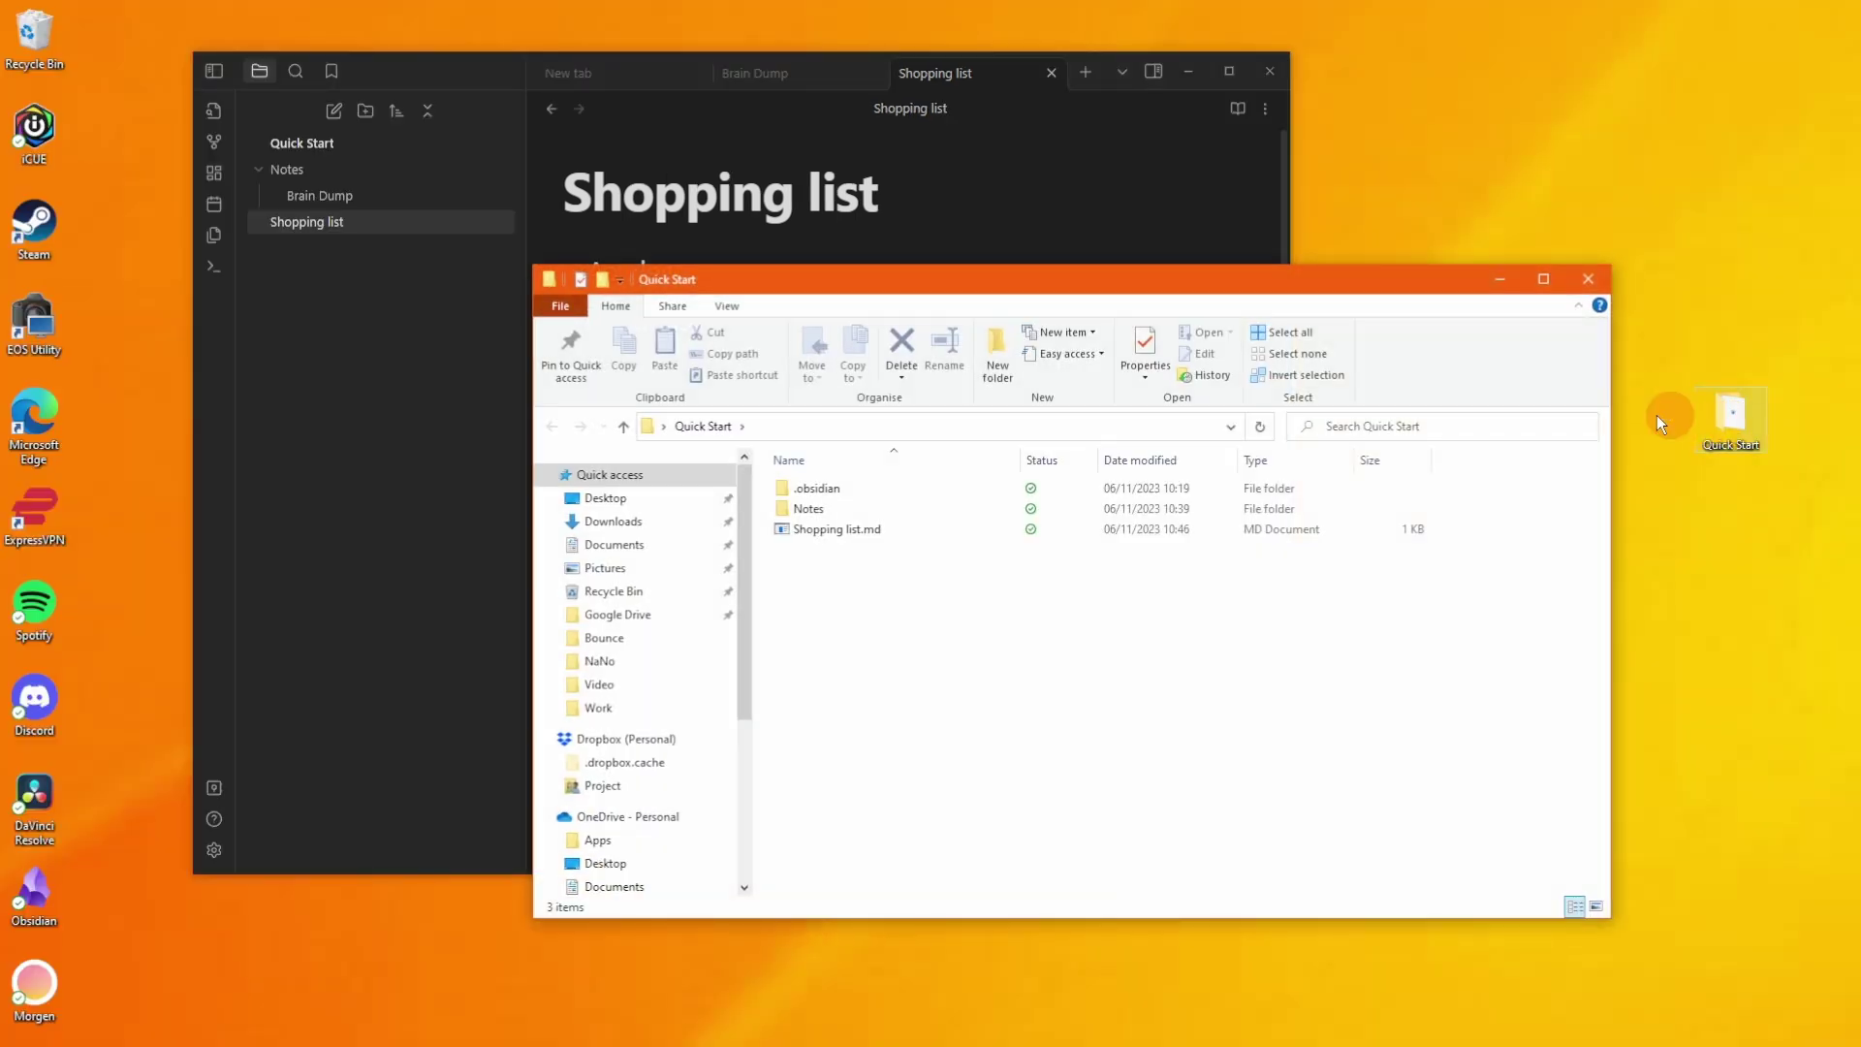
{"action": "double_click", "coordinate": [793, 508]}
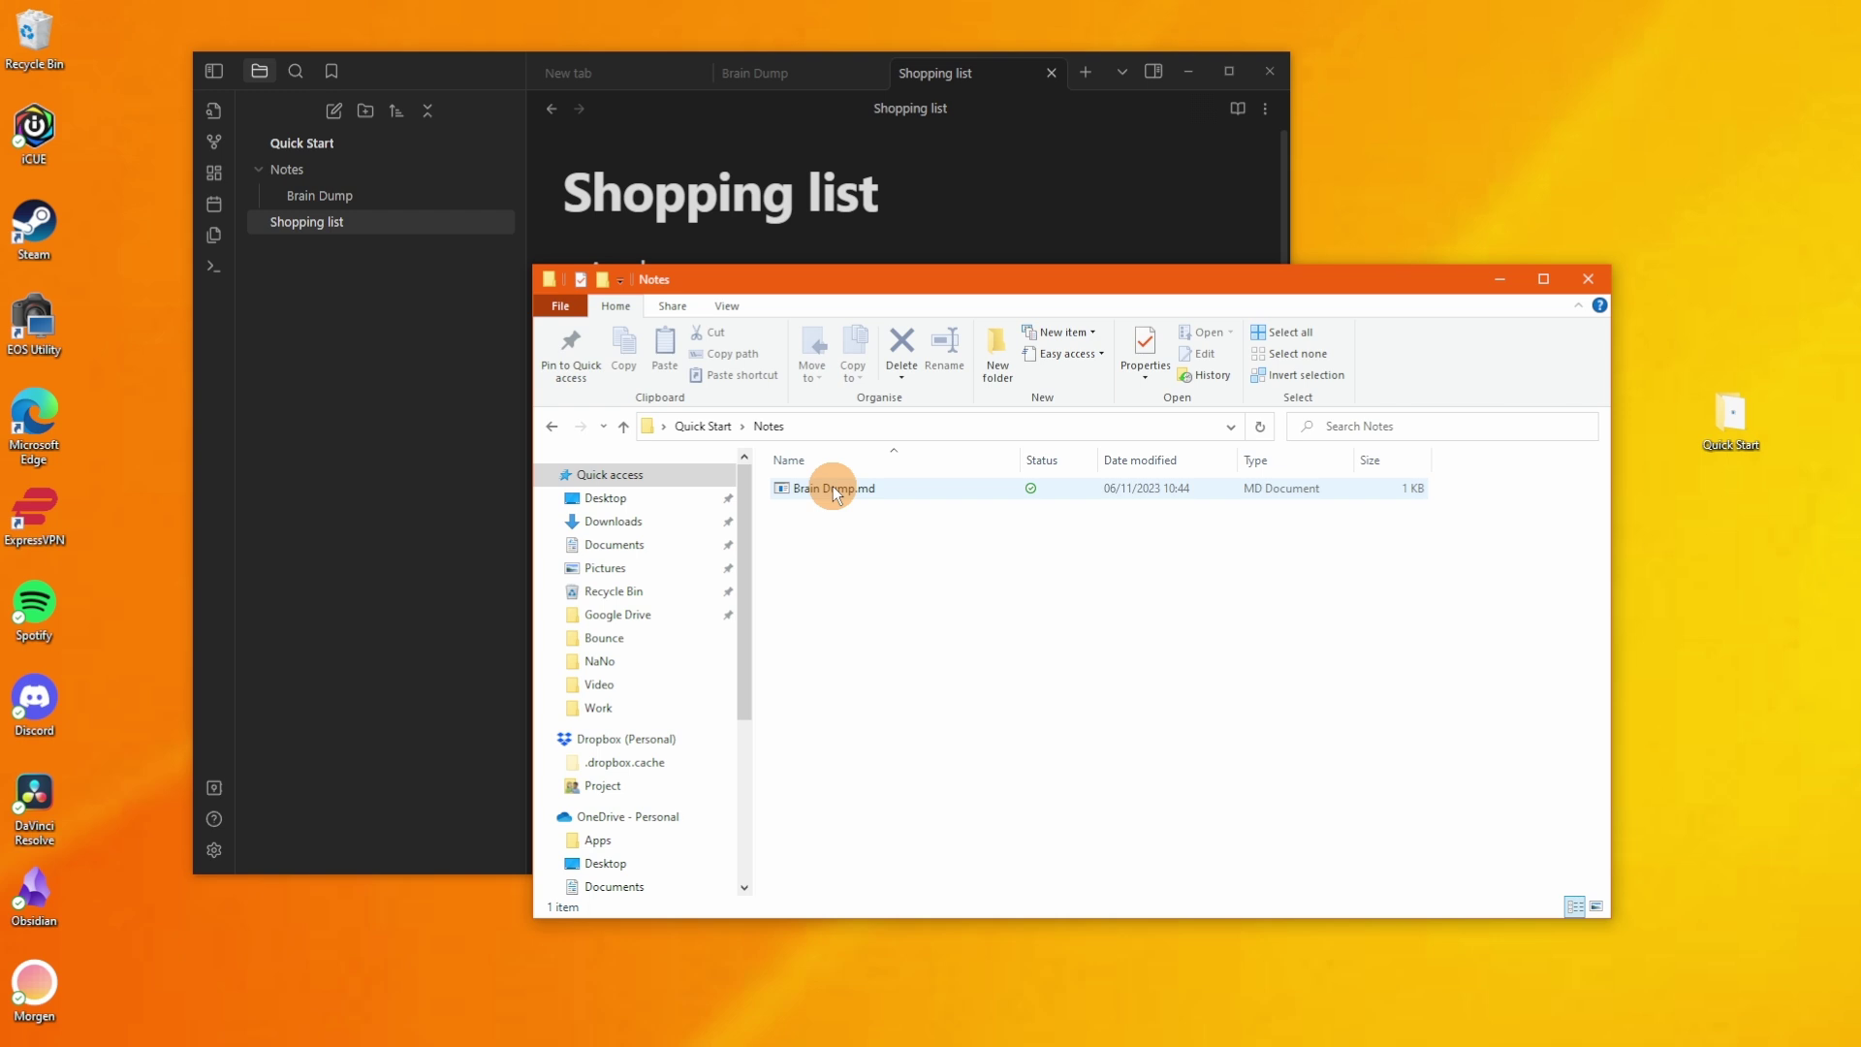
{"action": "key", "text": "alt+Left"}
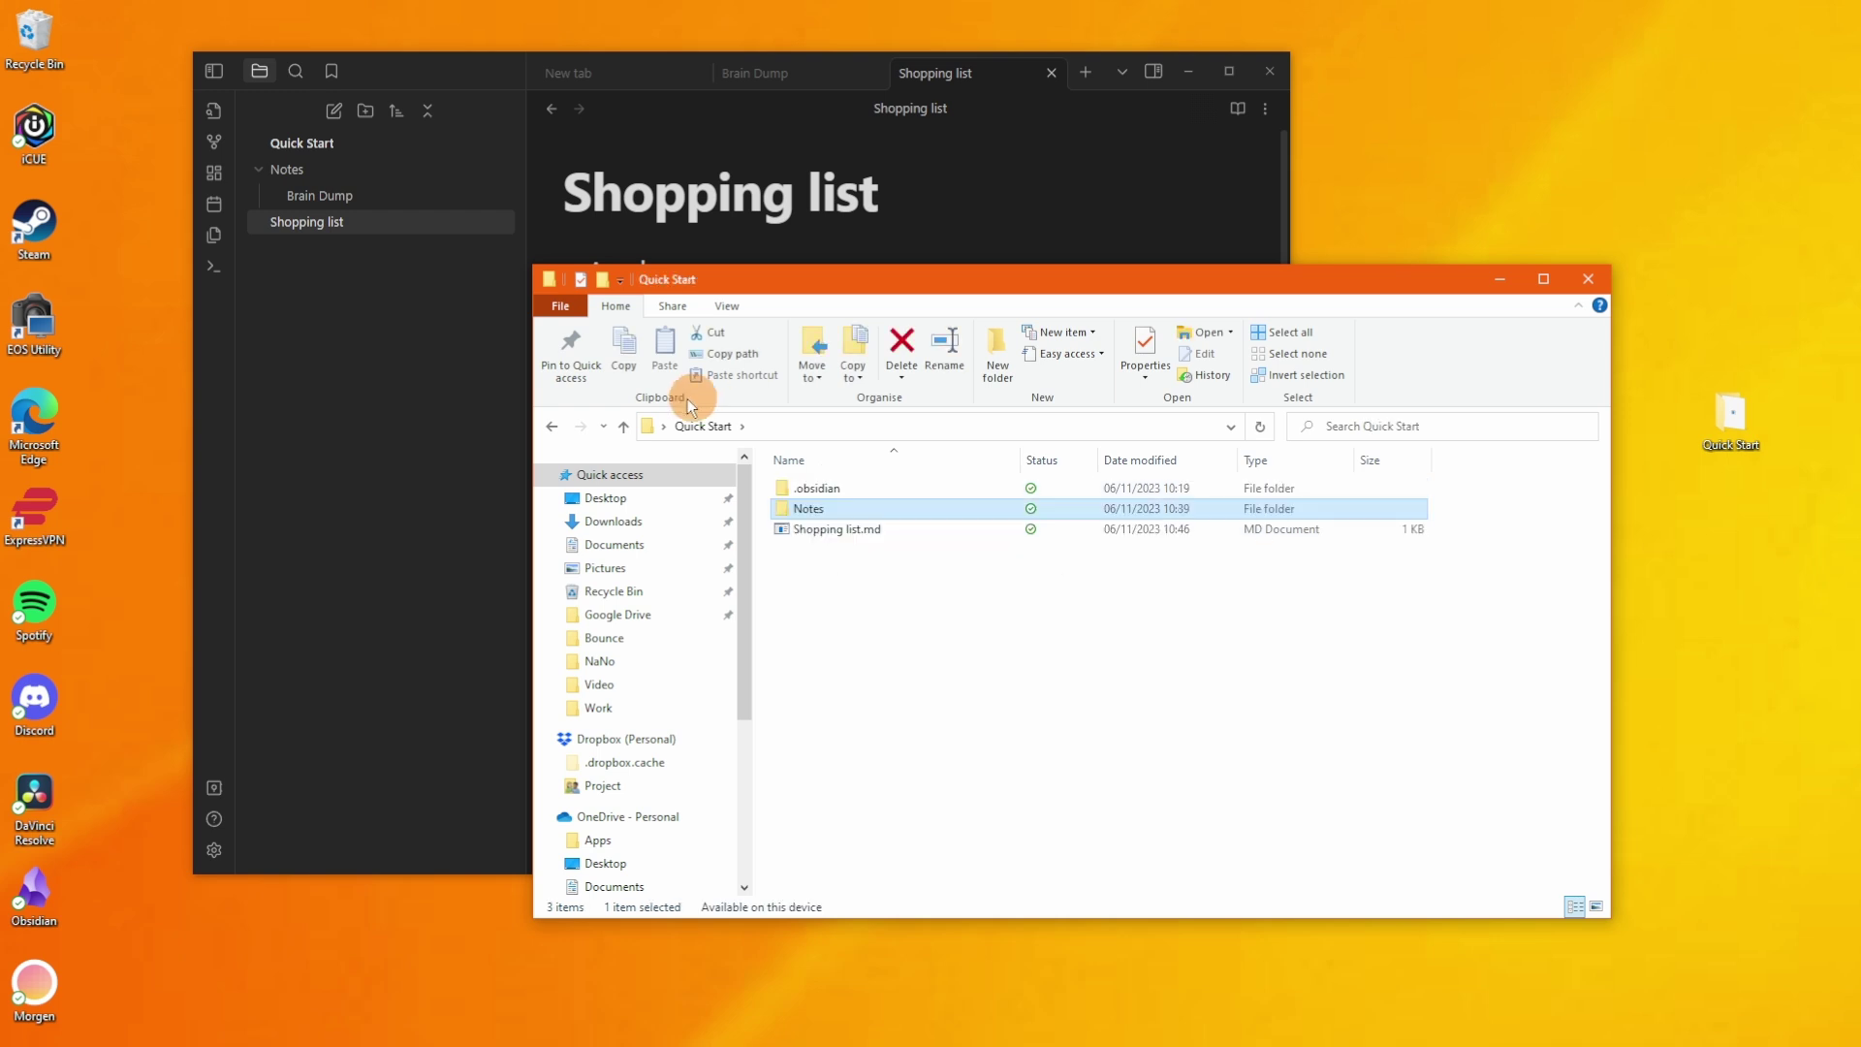
{"action": "left_click", "coordinate": [854, 531]}
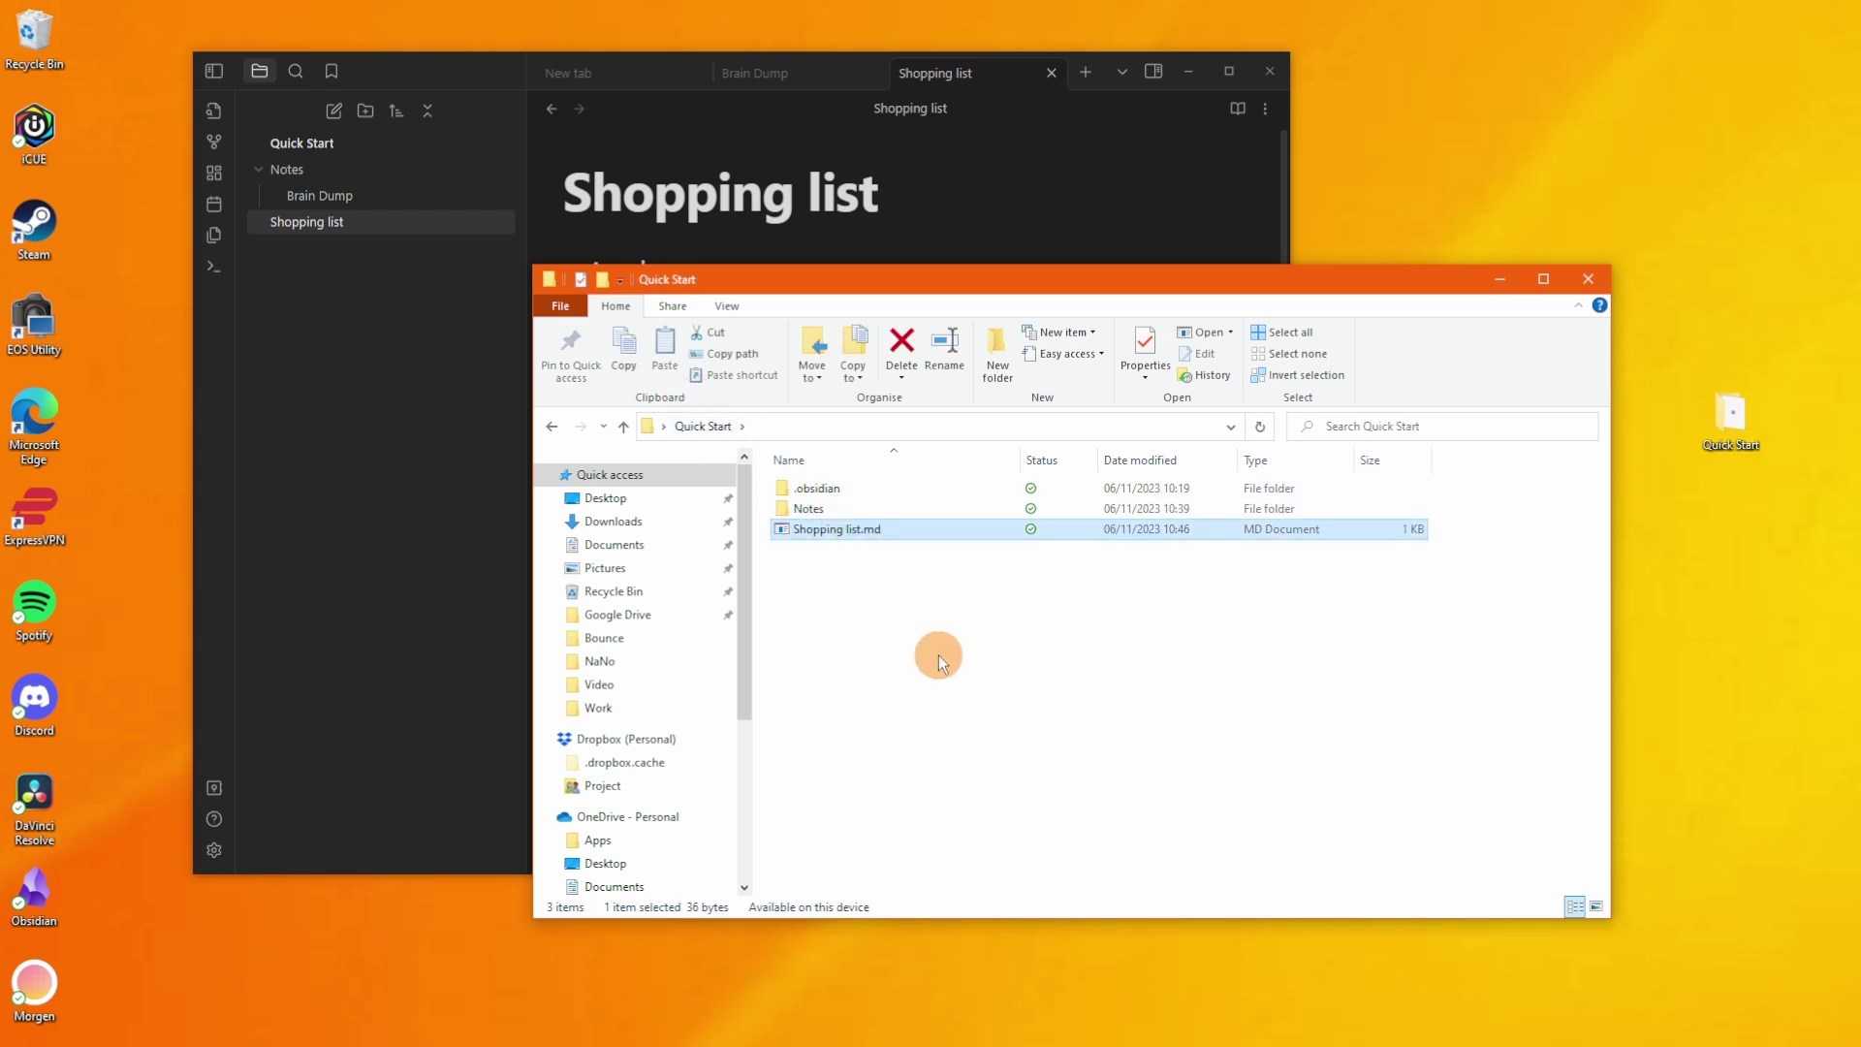
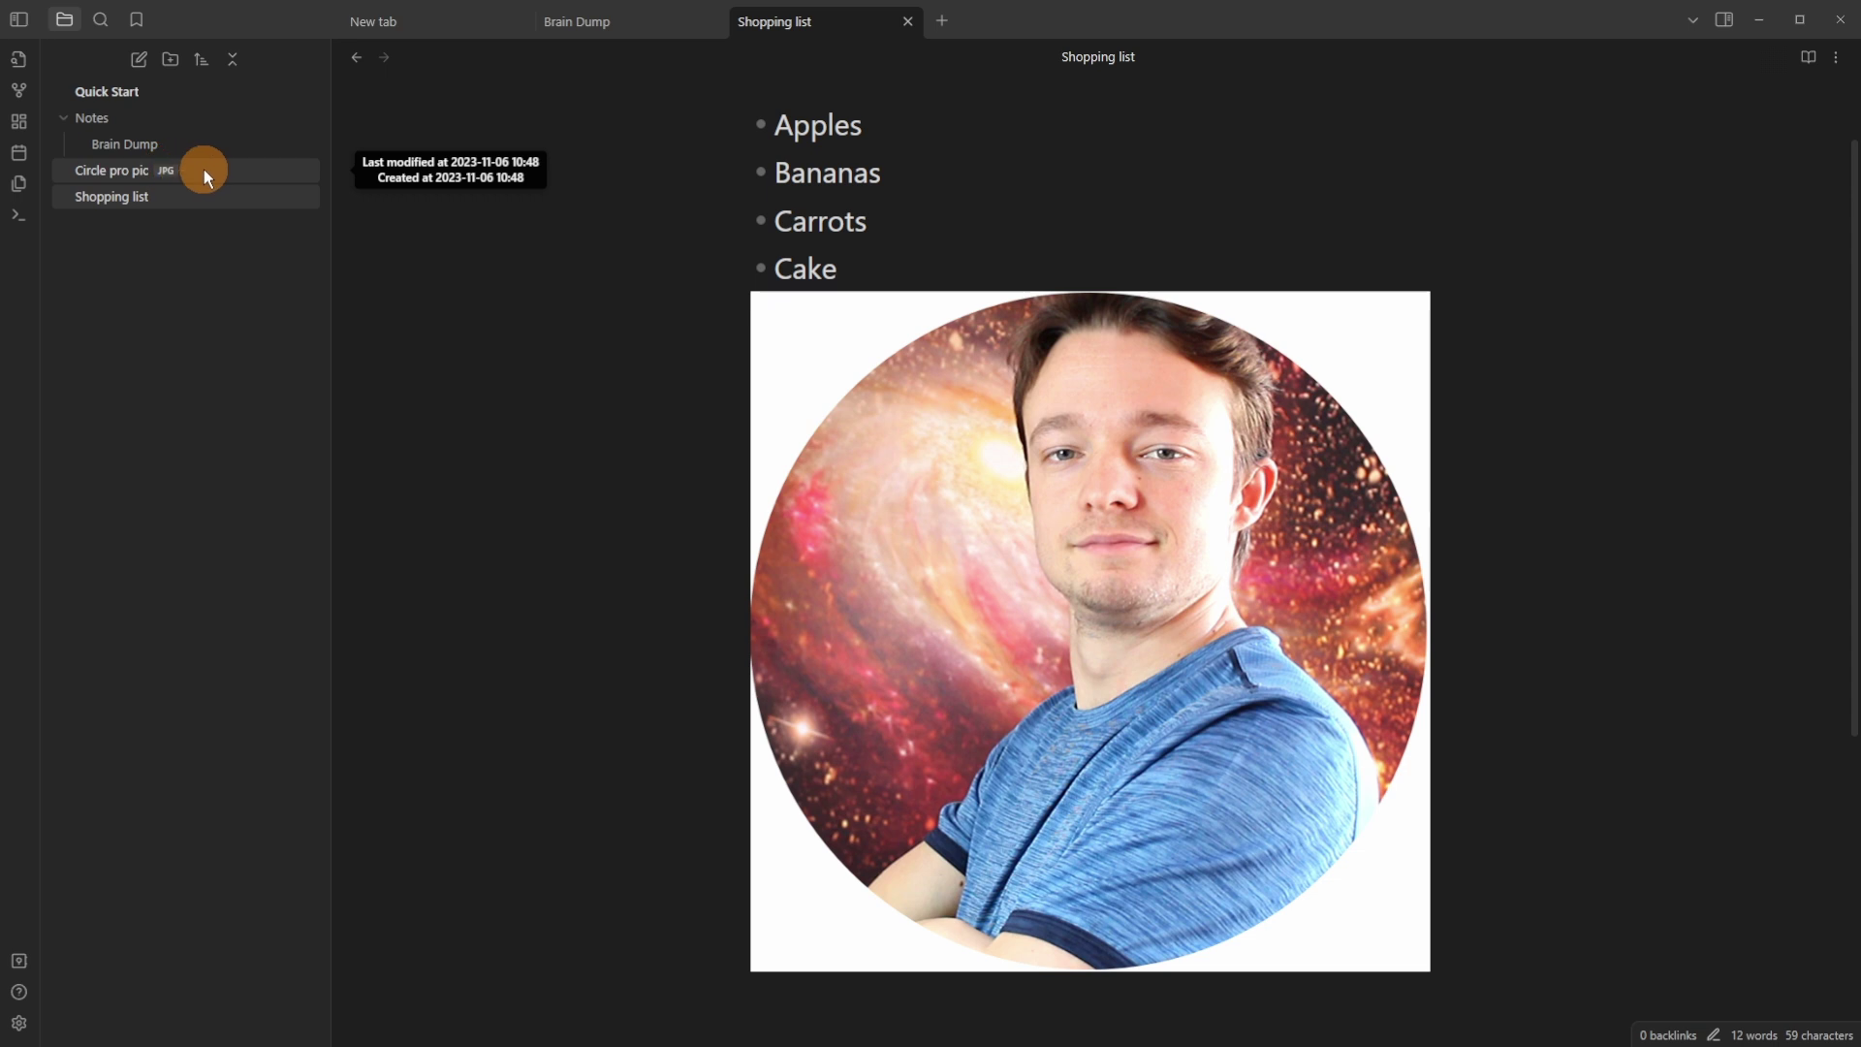
View the Circle pro pic image on its own, return to Shopping list and reveal the image's embed code
{"action": "left_click", "coordinate": [108, 174]}
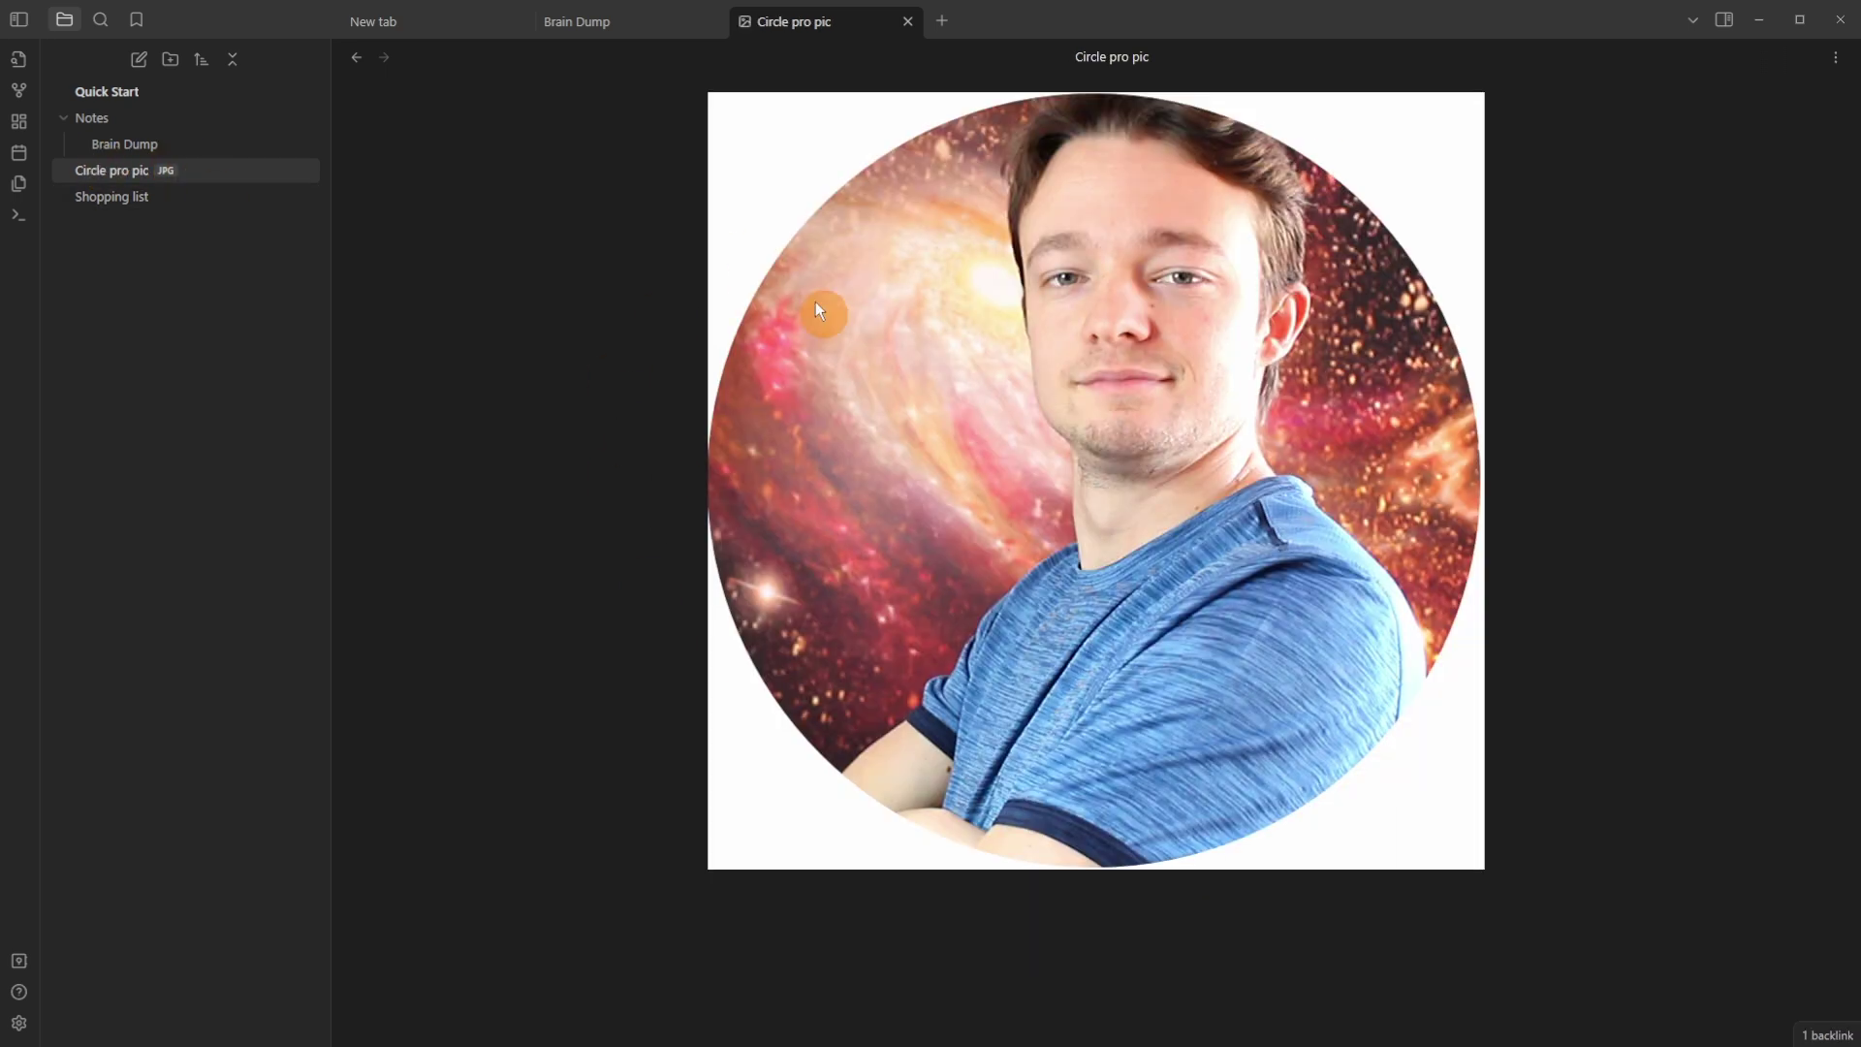
{"action": "left_click", "coordinate": [357, 60]}
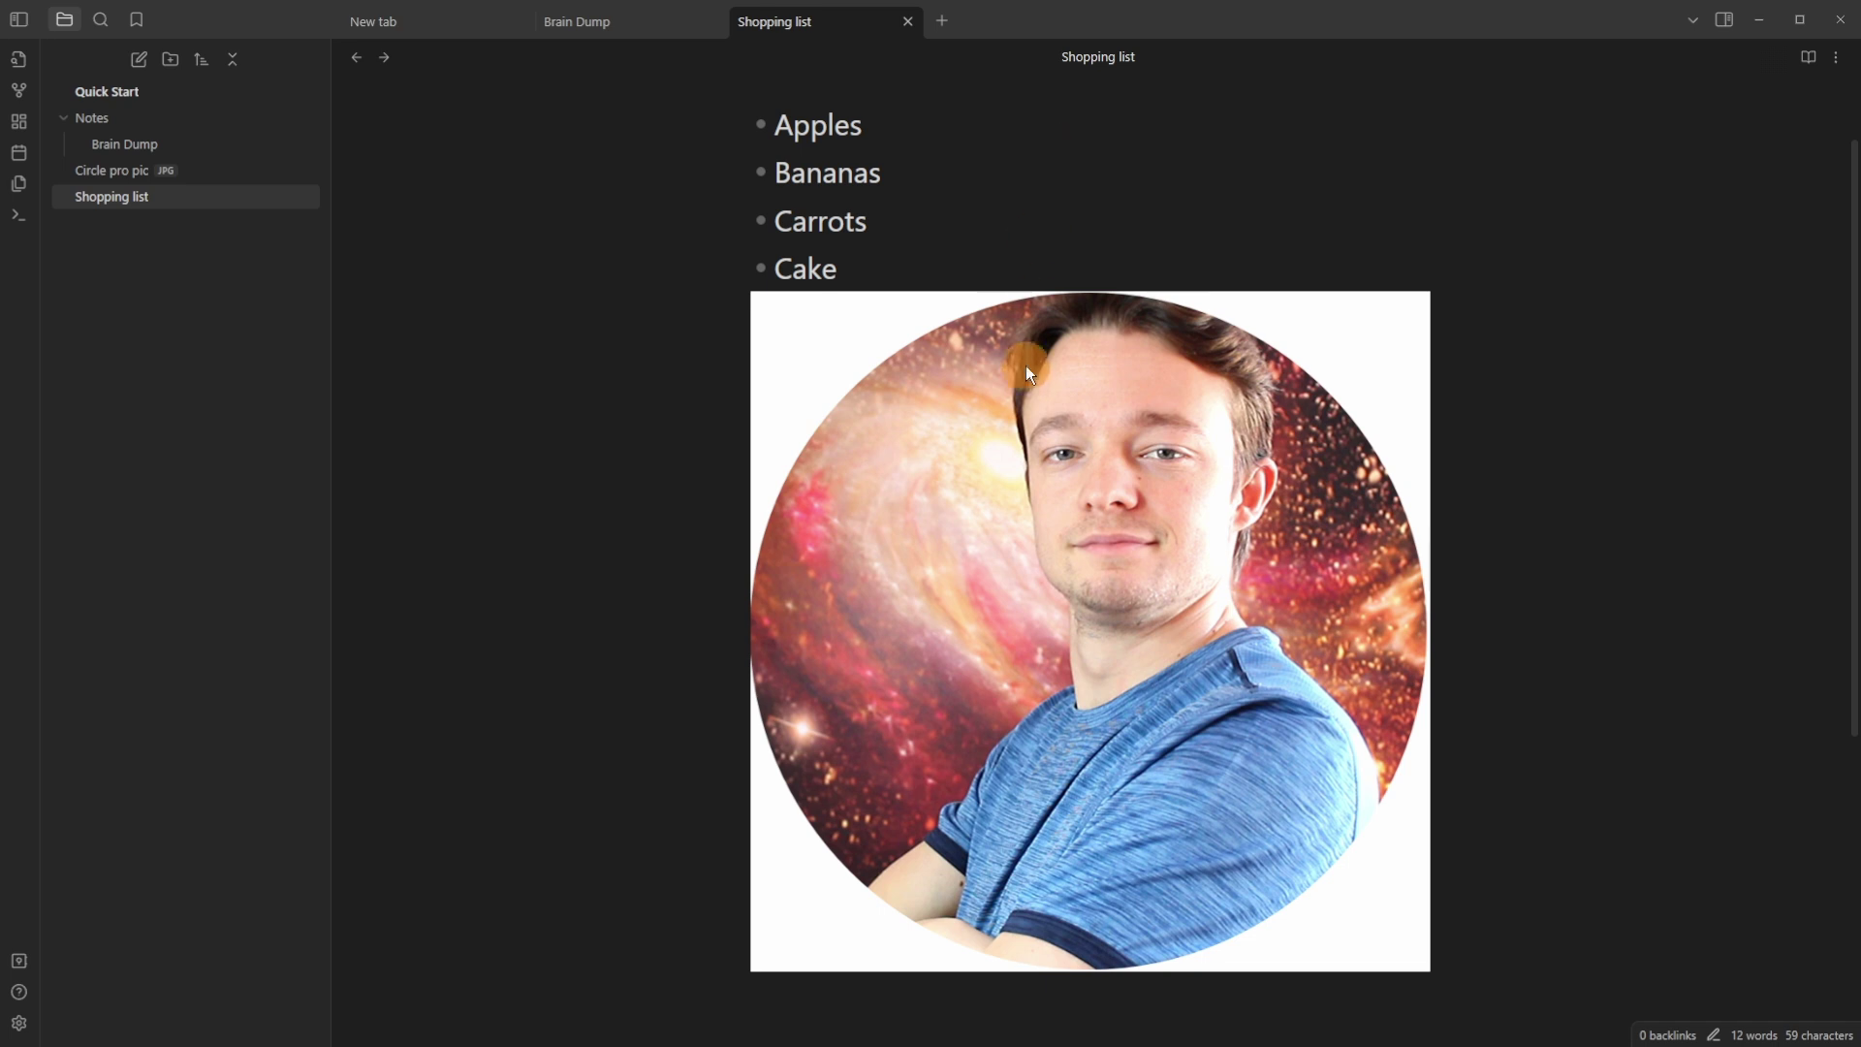
{"action": "left_click", "coordinate": [1022, 404]}
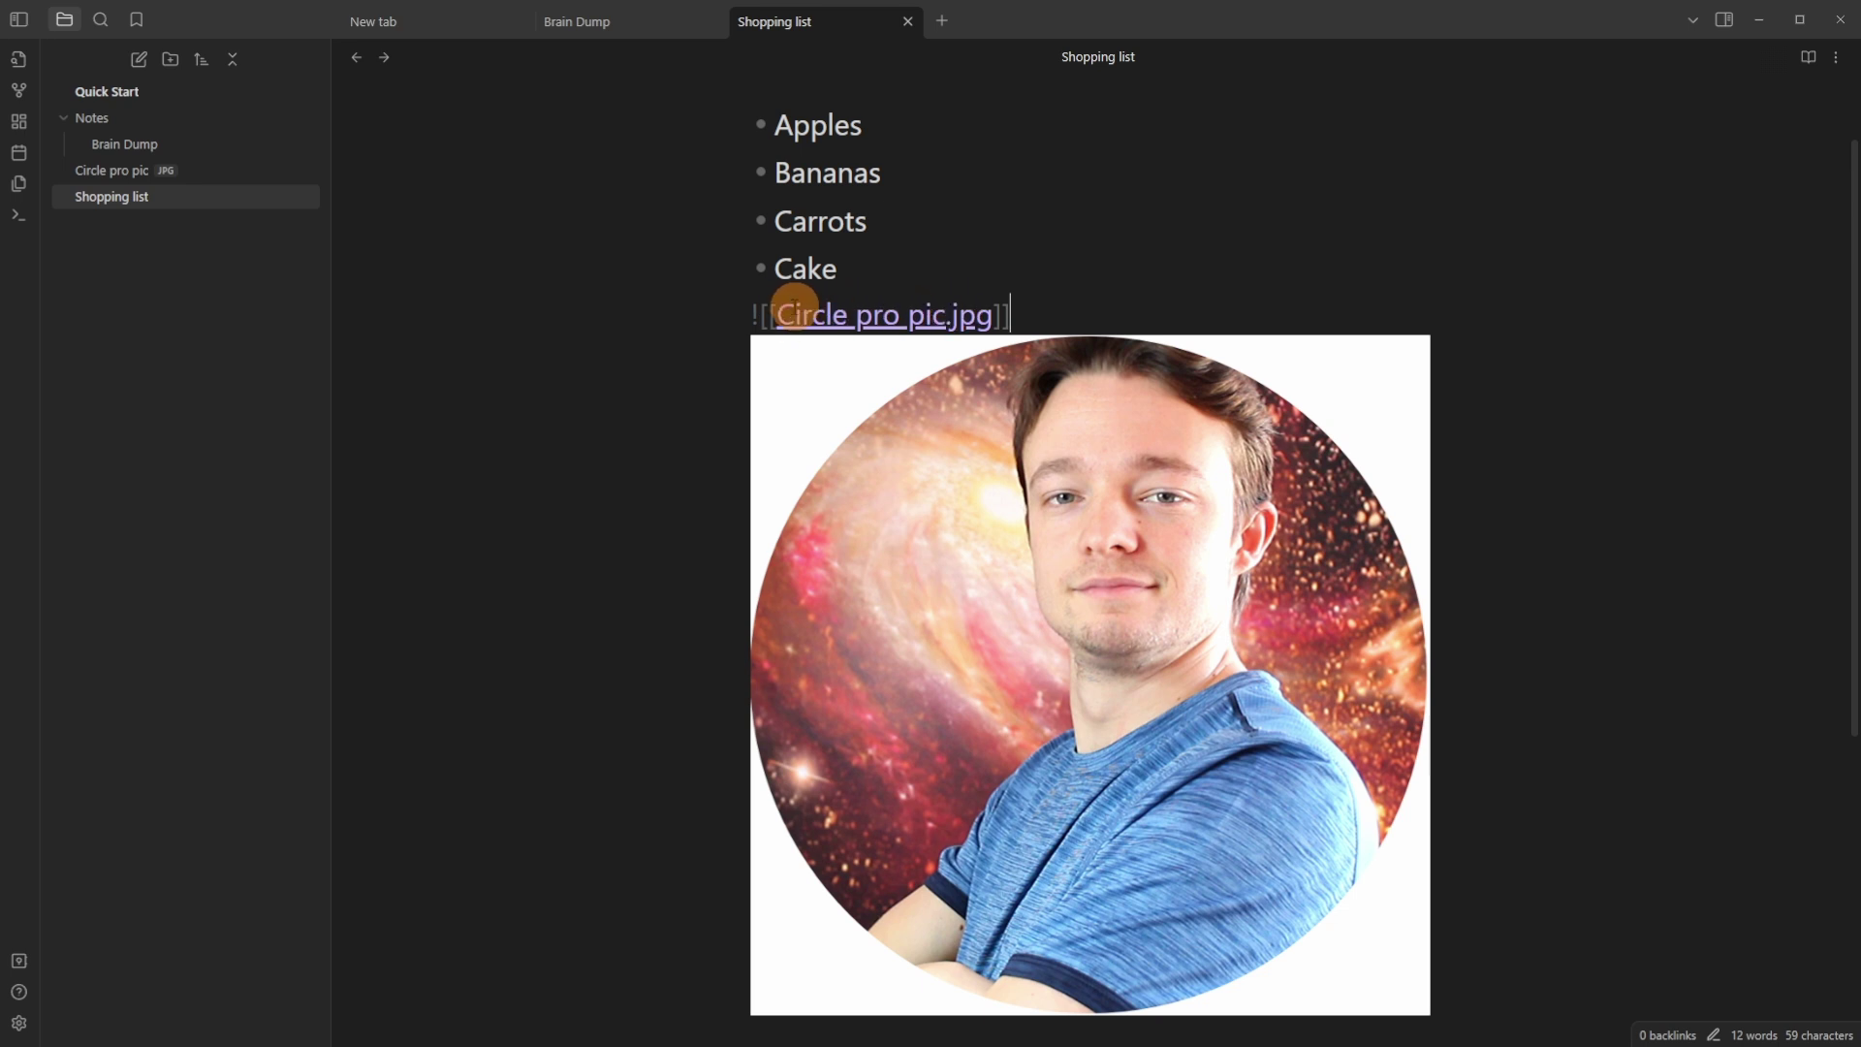
Remove the exclamation mark before the Circle pro pic.jpg embed in Shopping list and follow the resulting link to the image and back
{"action": "left_click", "coordinate": [757, 310]}
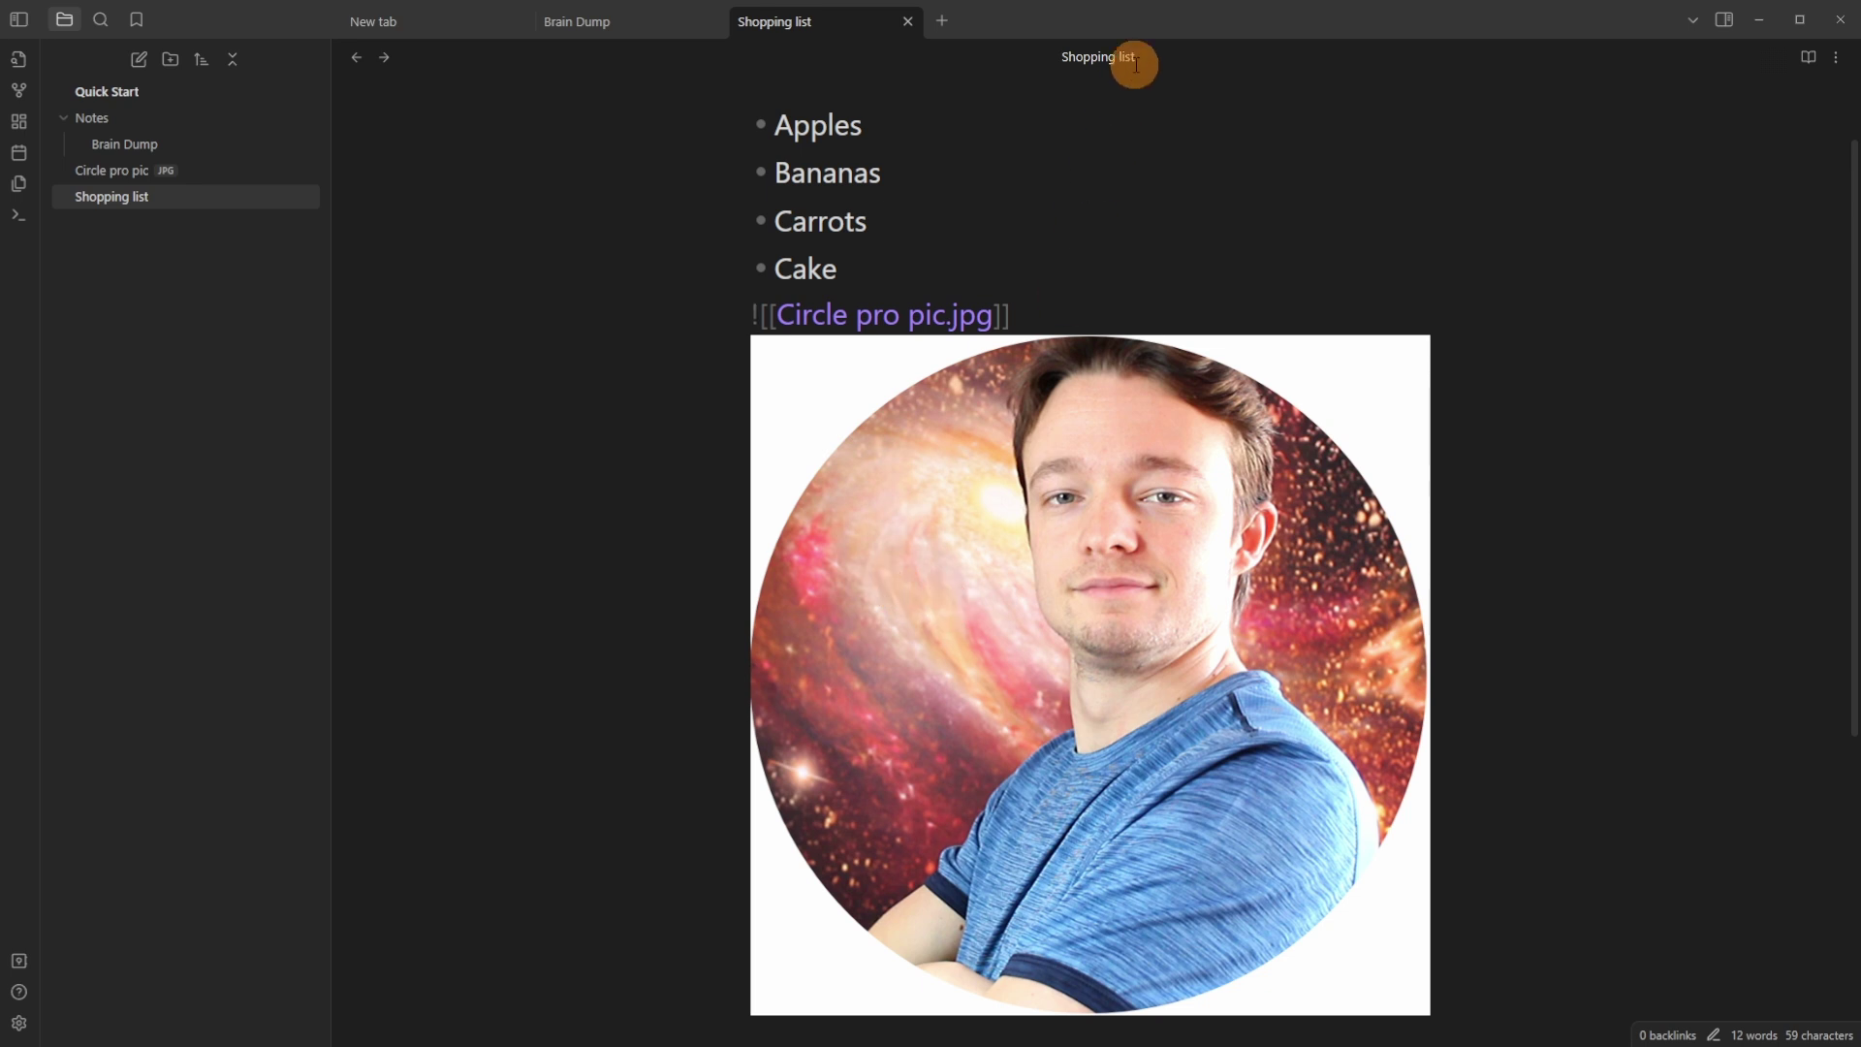
{"action": "key", "text": "BackSpace"}
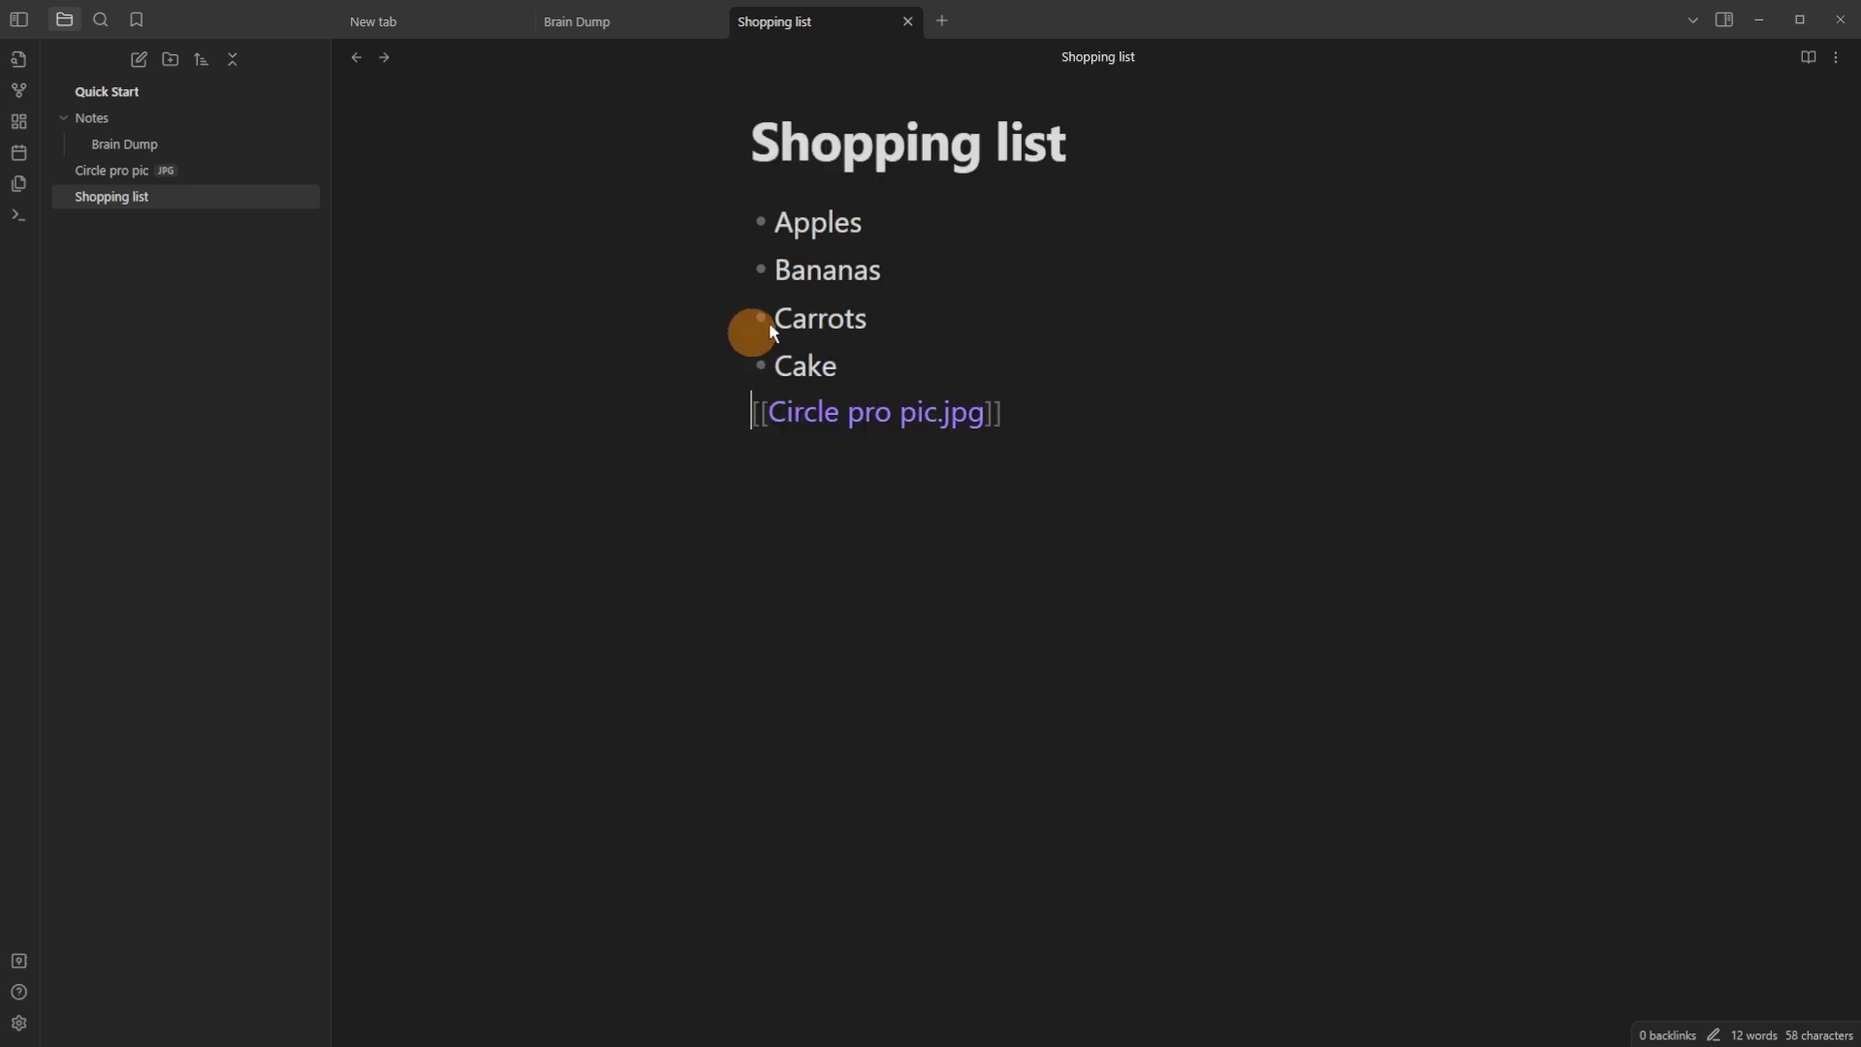
{"action": "left_click", "coordinate": [972, 361]}
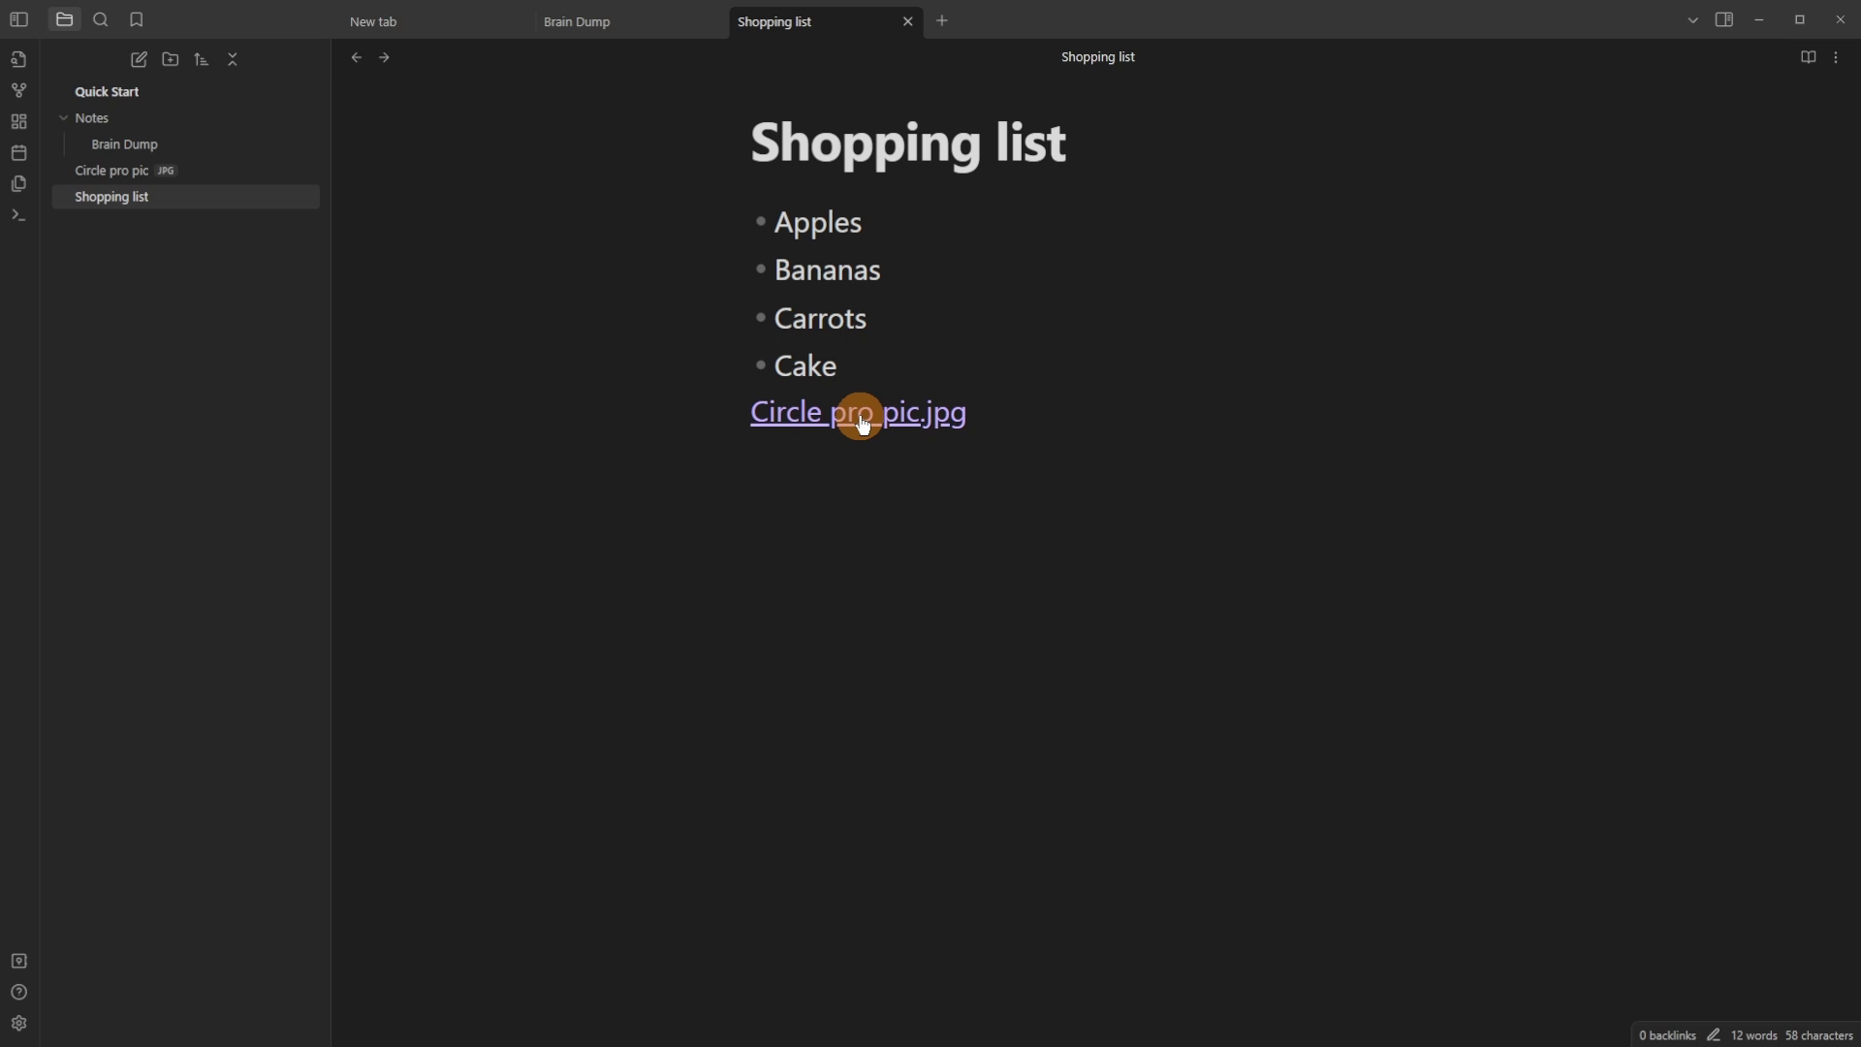
{"action": "left_click", "coordinate": [903, 415]}
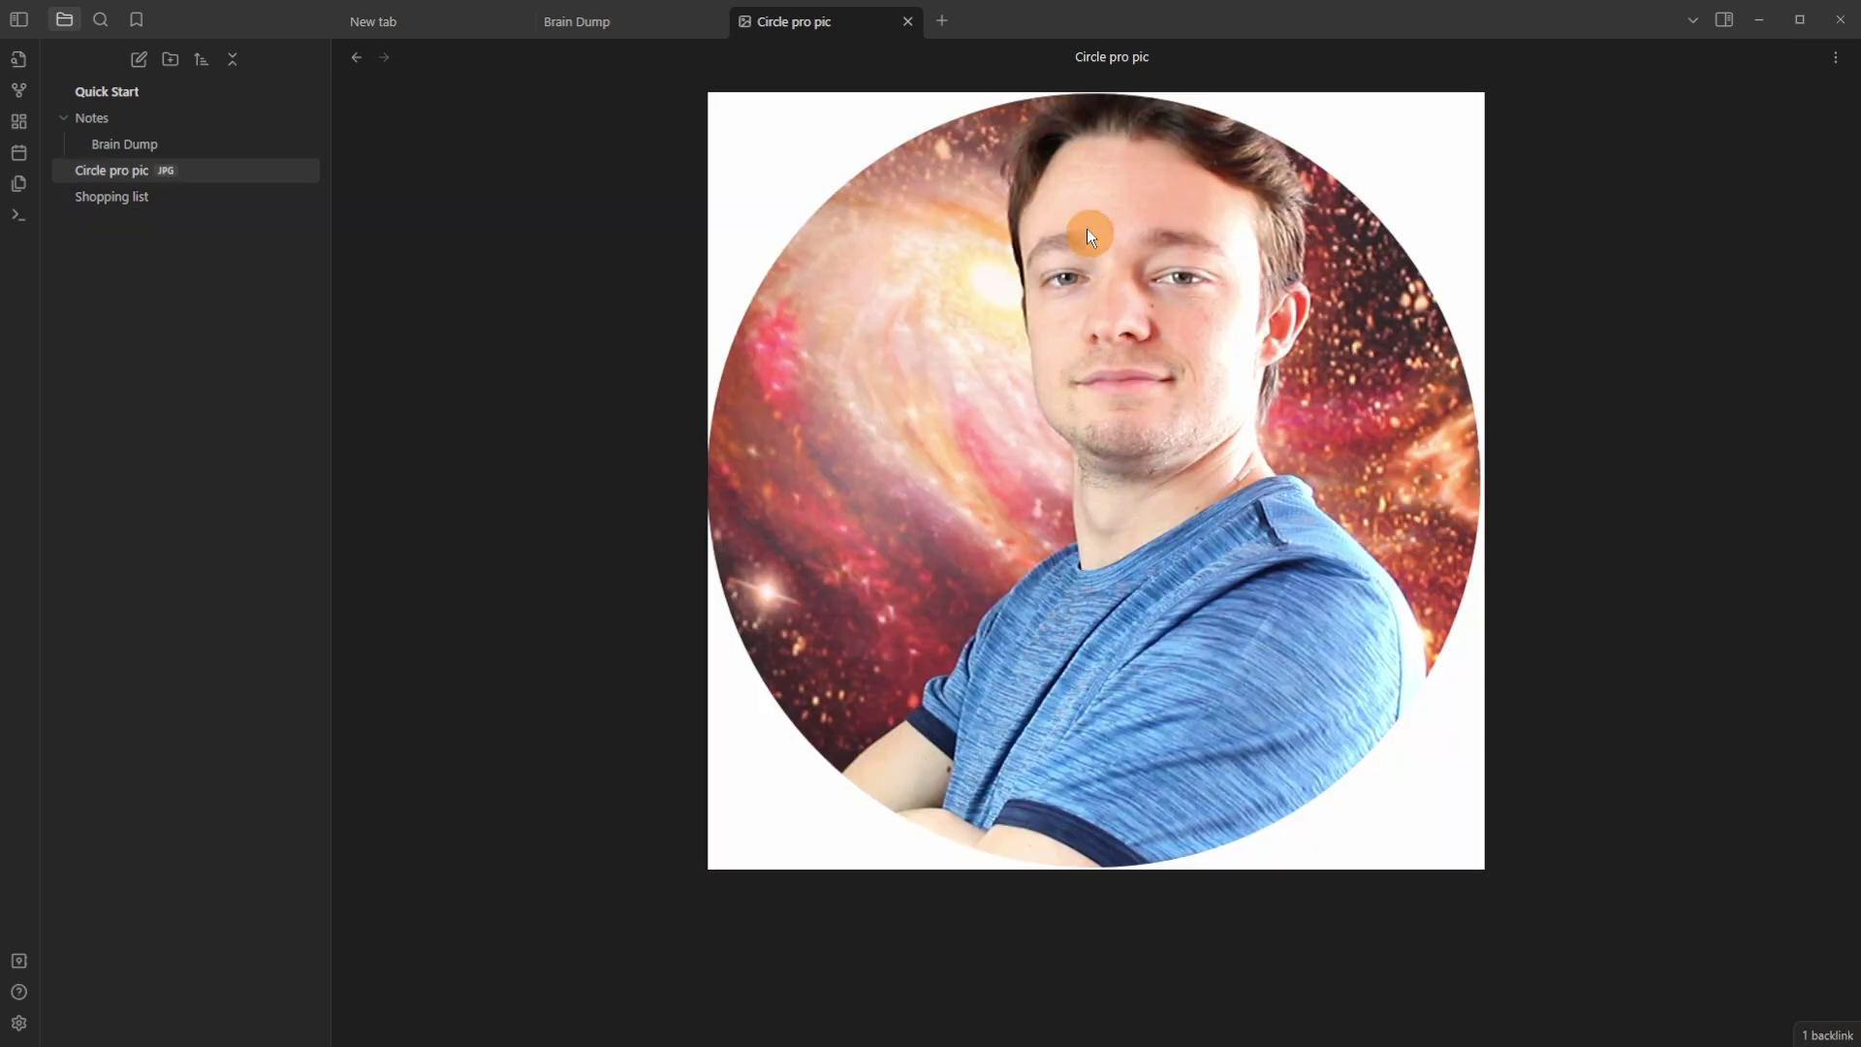
{"action": "left_click", "coordinate": [353, 57]}
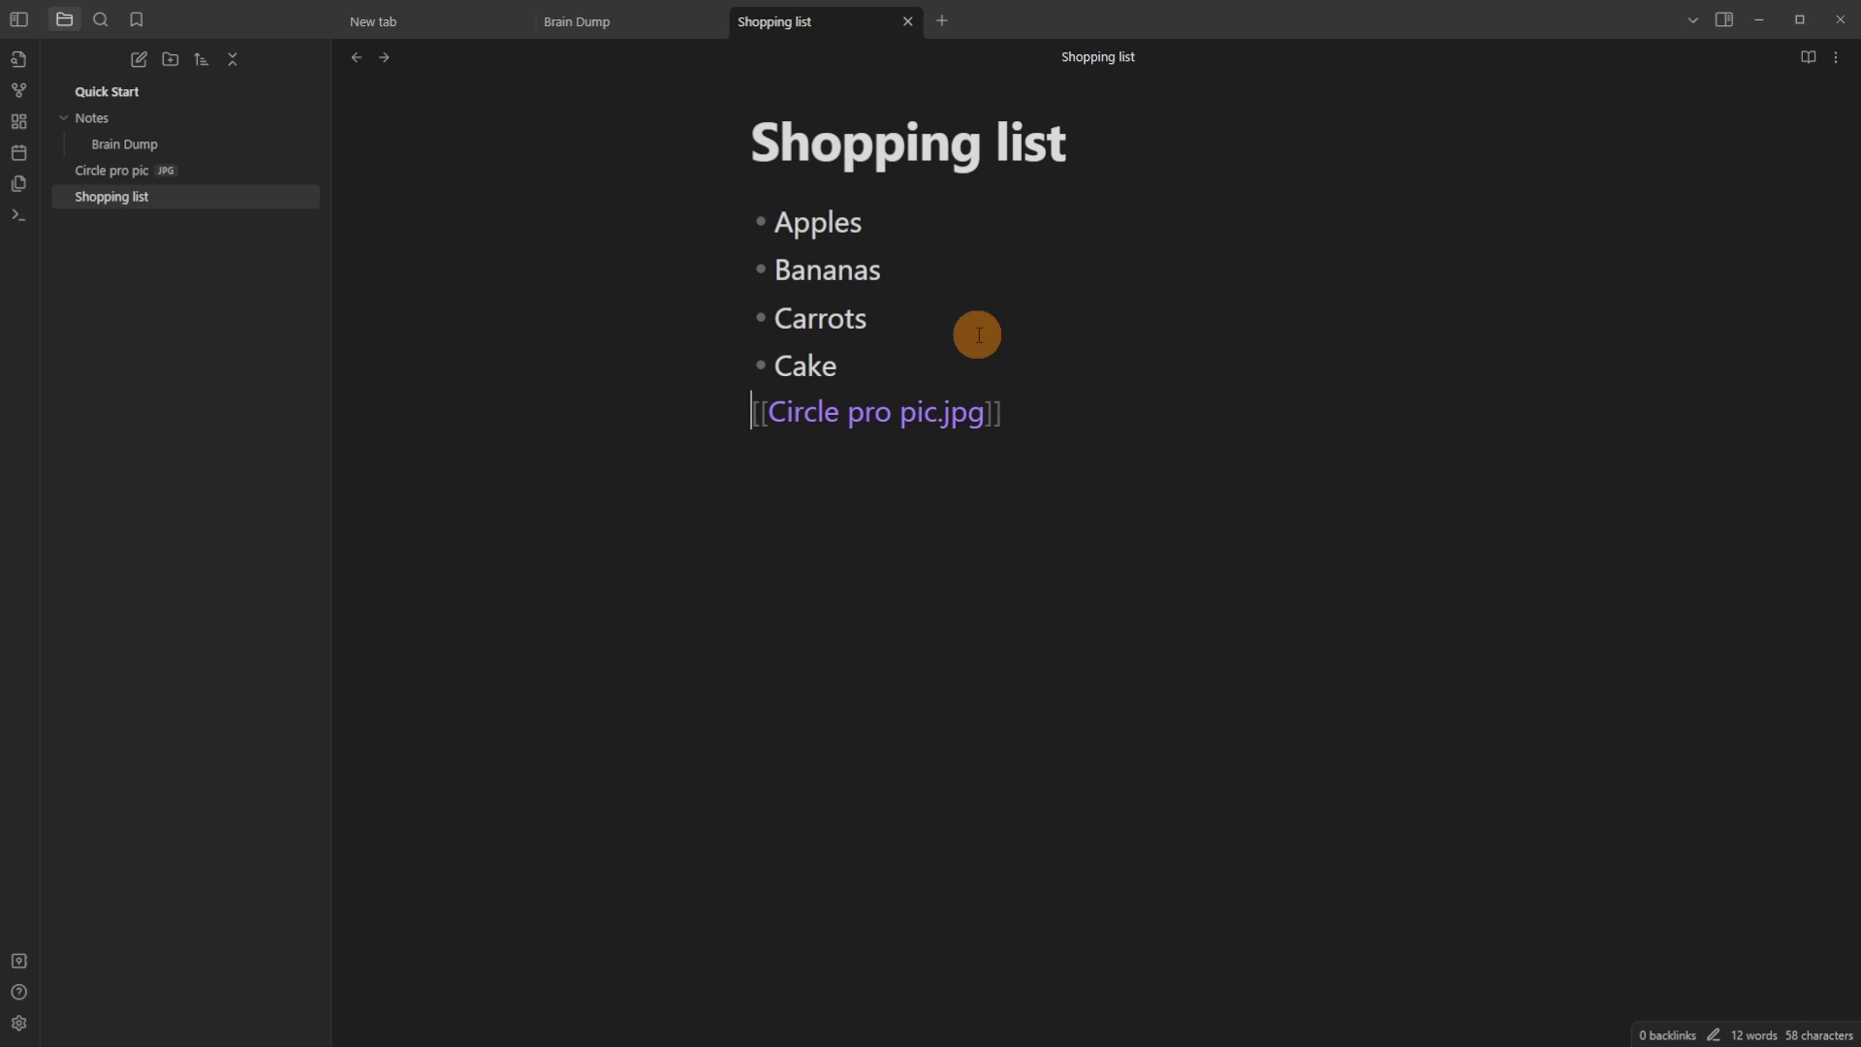
Add an internal link to Circle pro pic.jpg below Heading 6 in the Brain Dump note and follow it to the image and back
{"action": "key", "text": "ctrl+shift+Tab"}
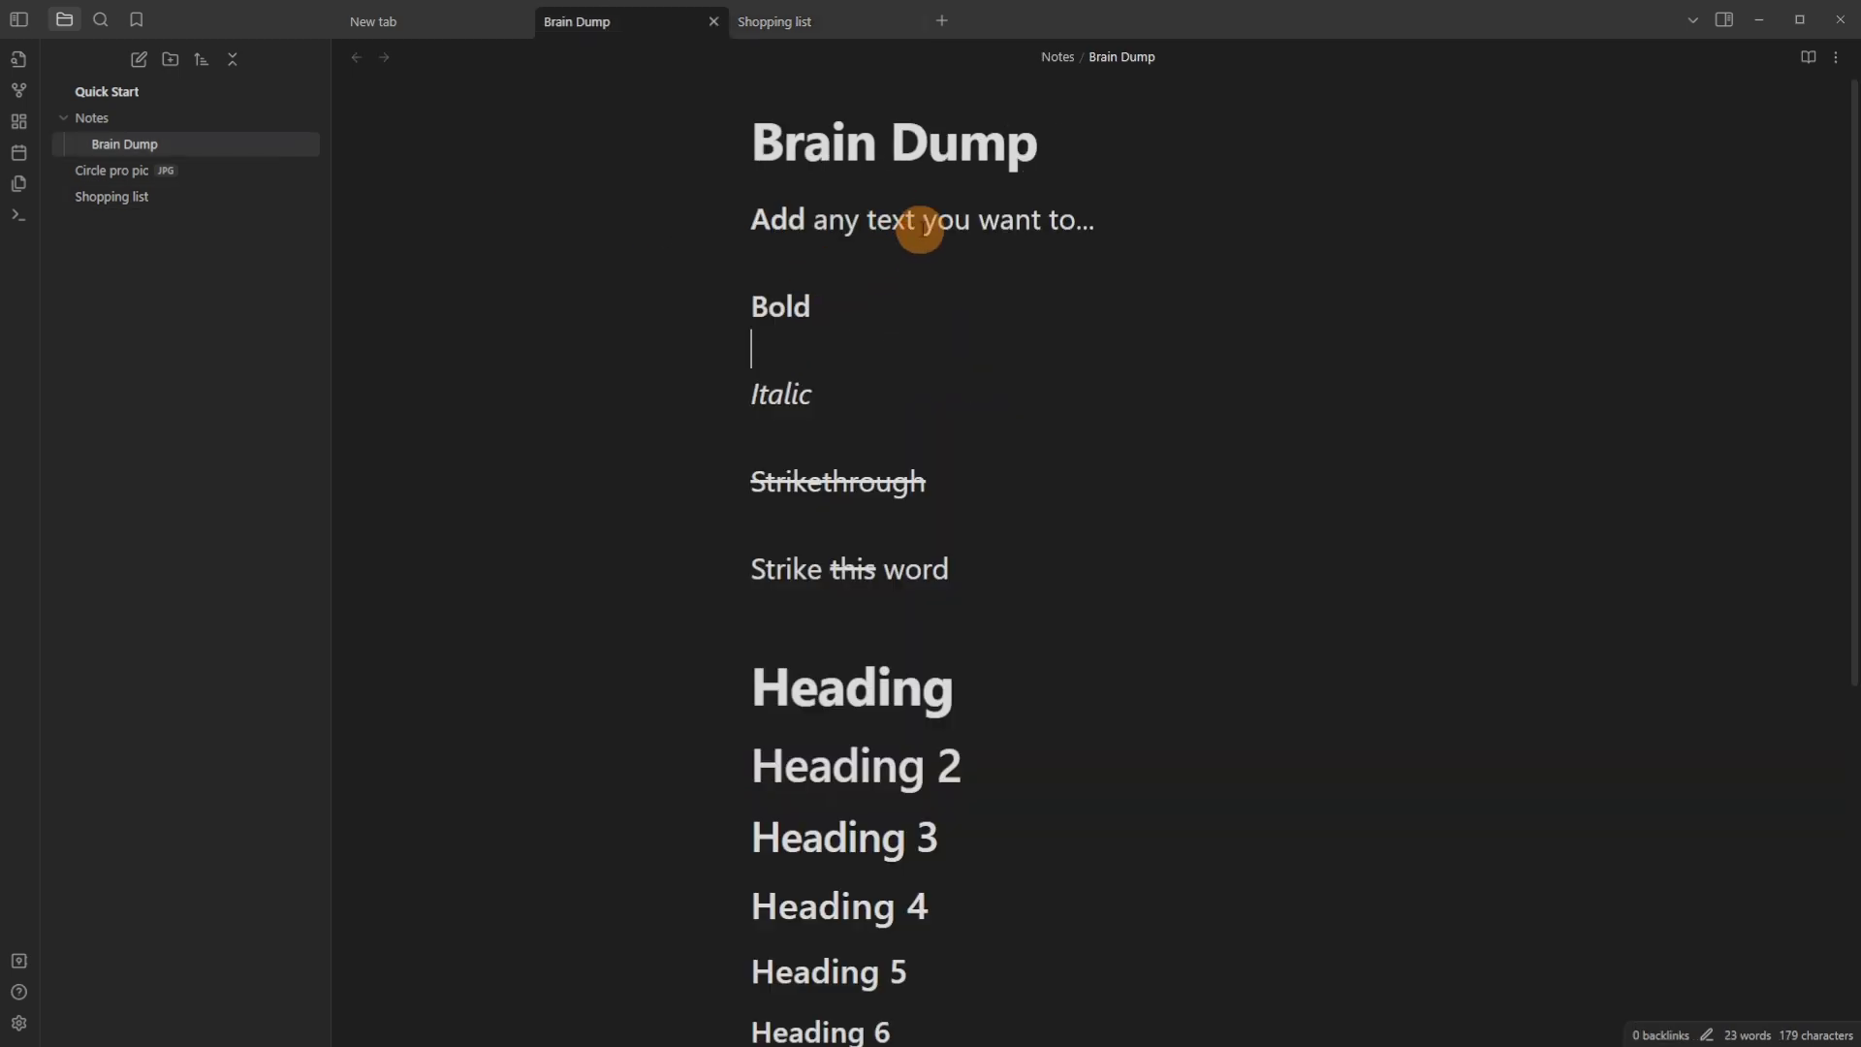
{"action": "scroll", "coordinate": [959, 281], "scroll_direction": "down", "scroll_amount": 6}
{"action": "left_click", "coordinate": [933, 579]}
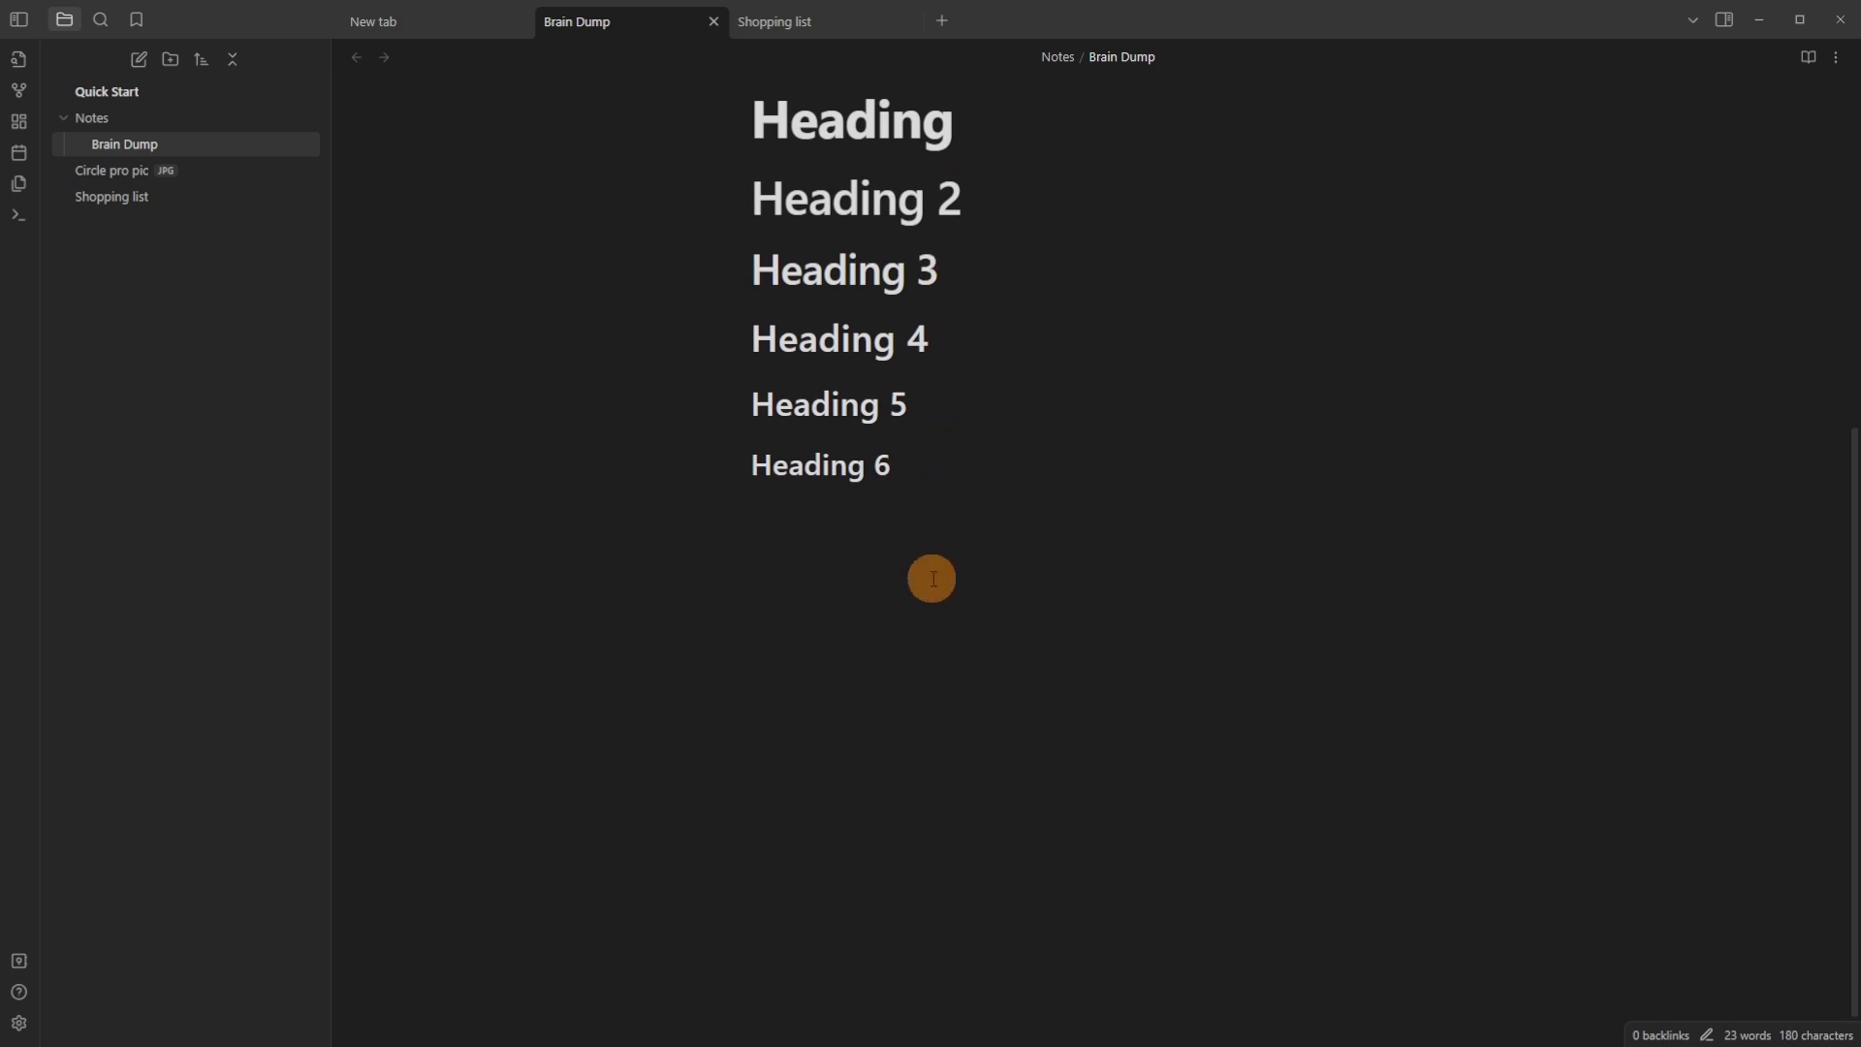
{"action": "type", "text": "[["}
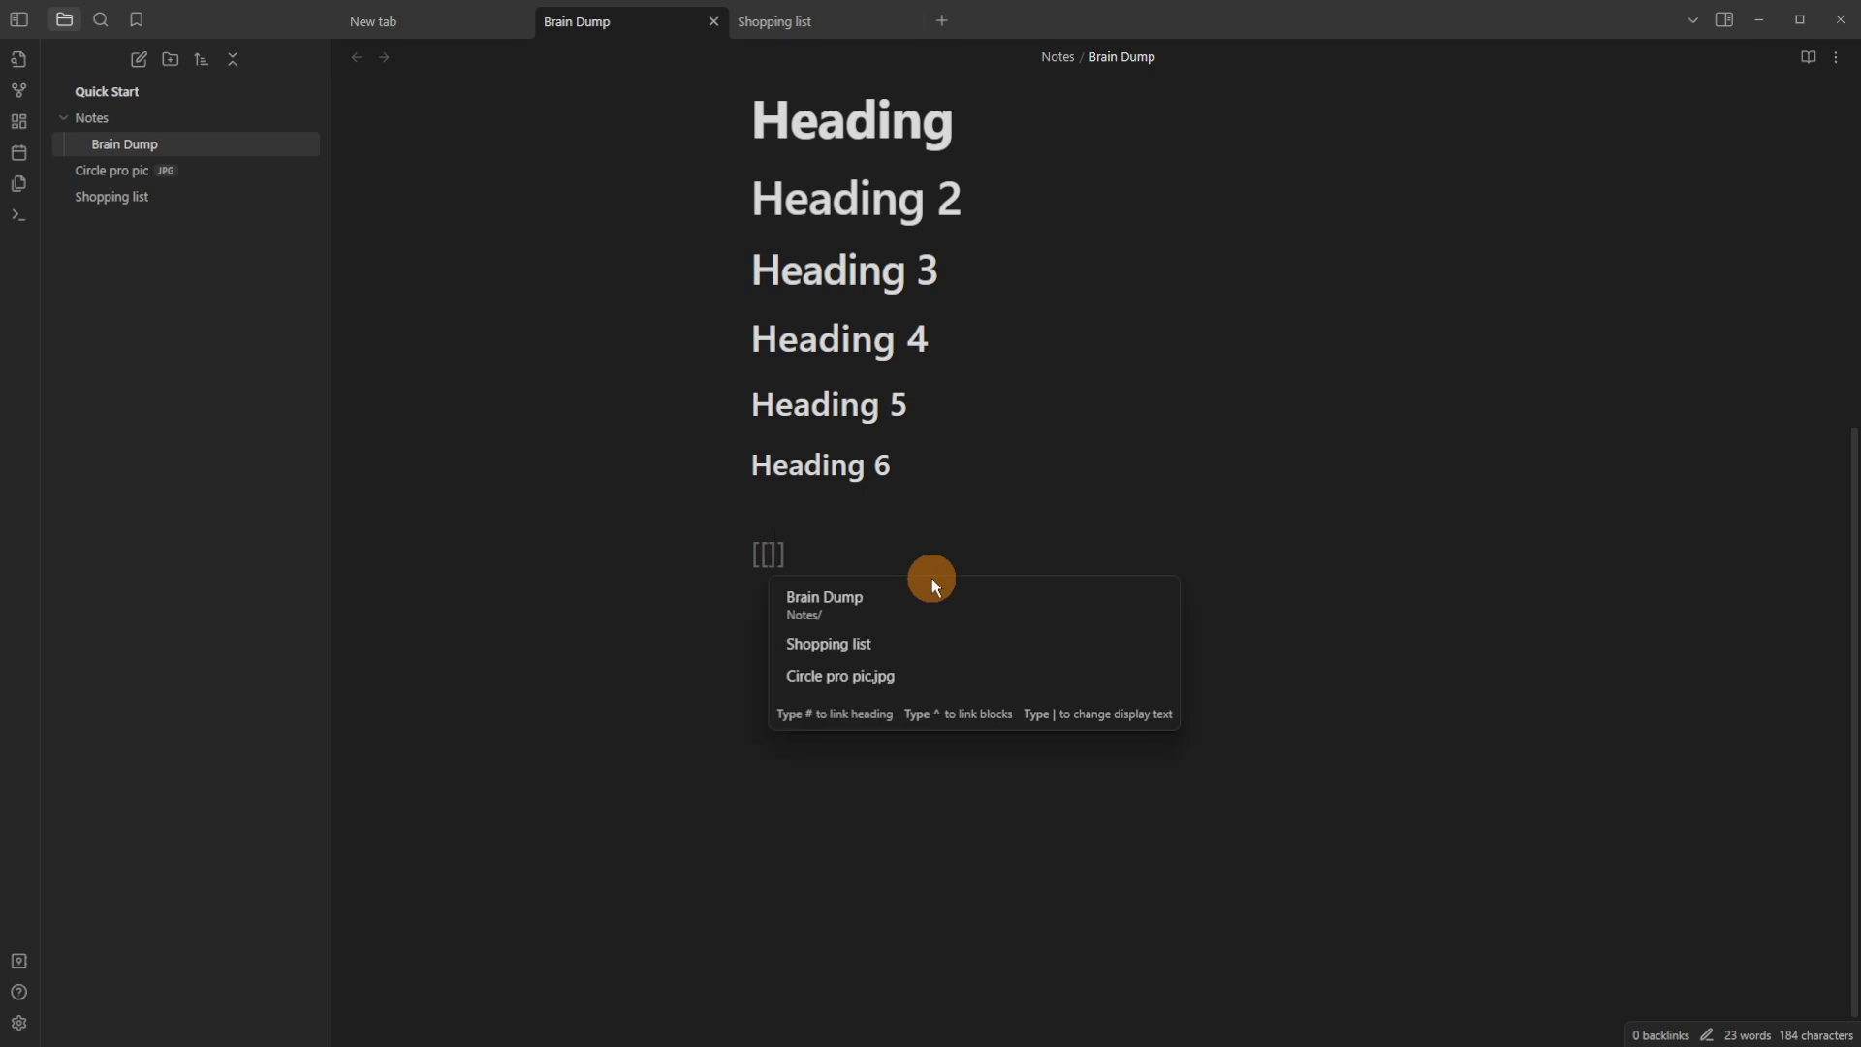
{"action": "left_click", "coordinate": [894, 674]}
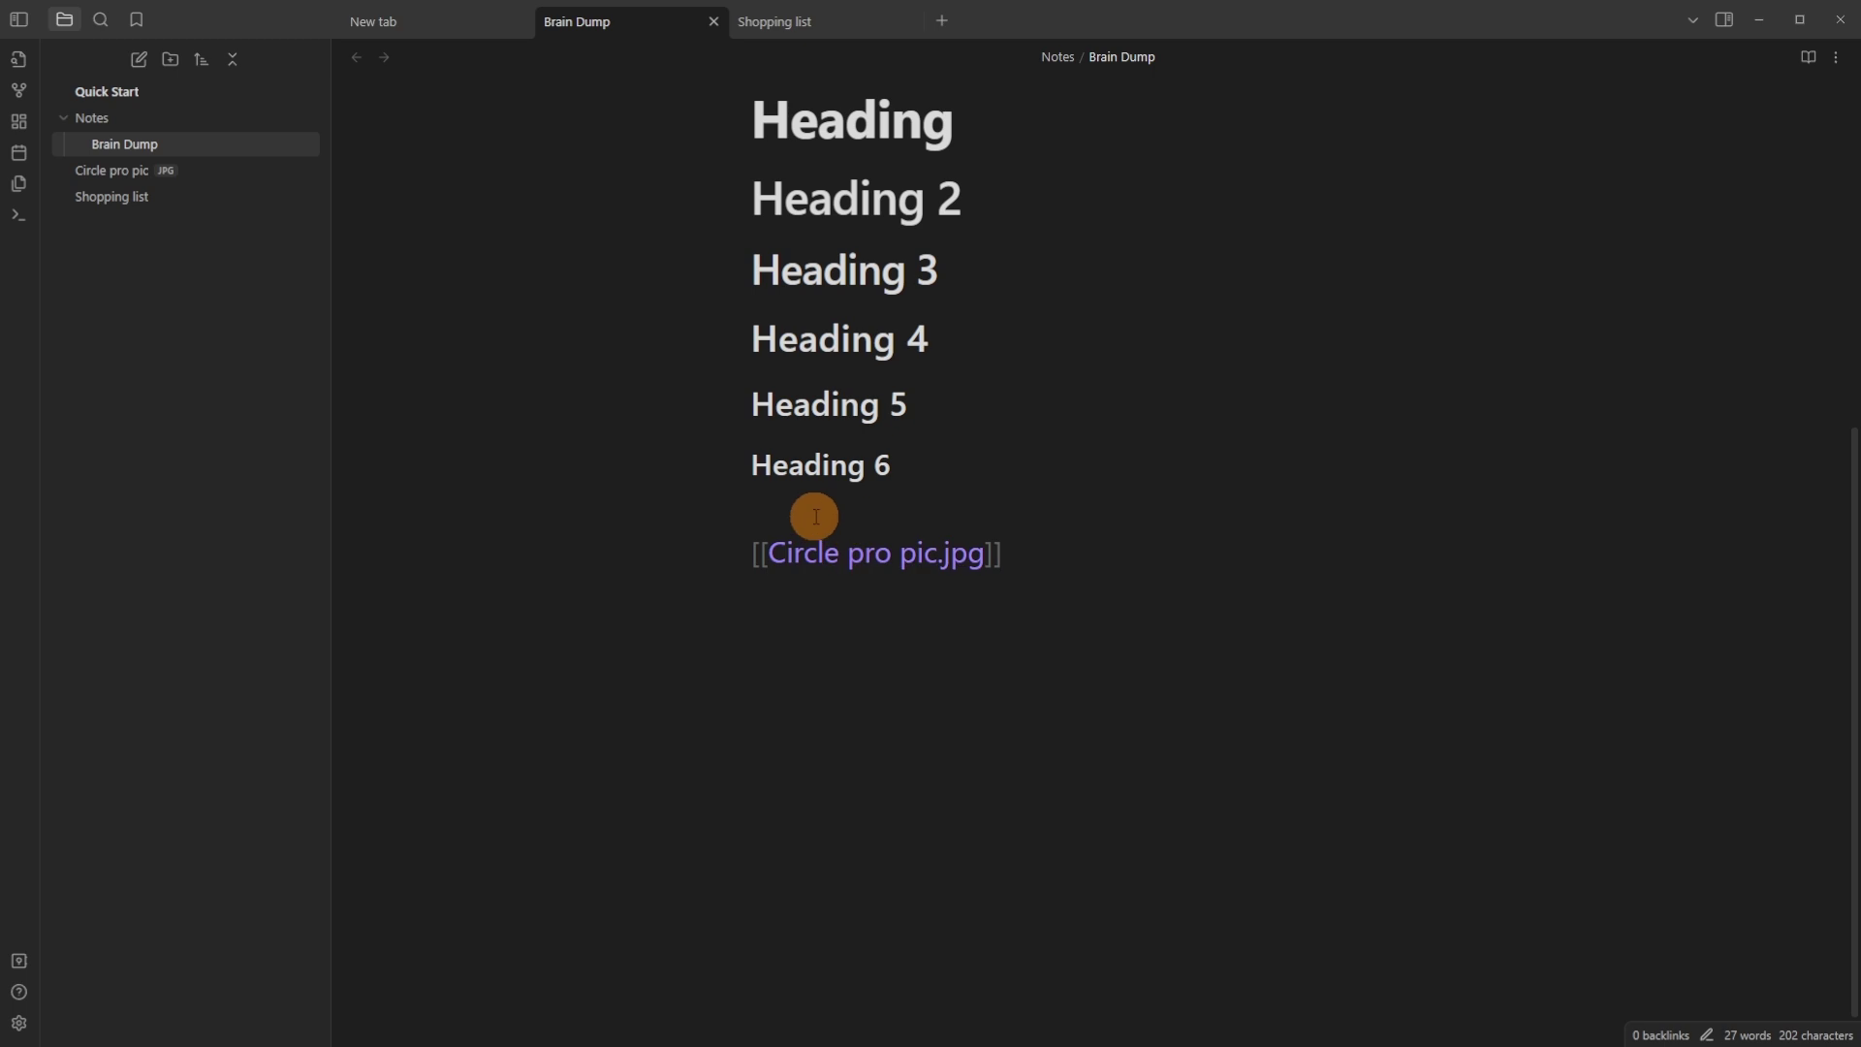
{"action": "left_click", "coordinate": [824, 568]}
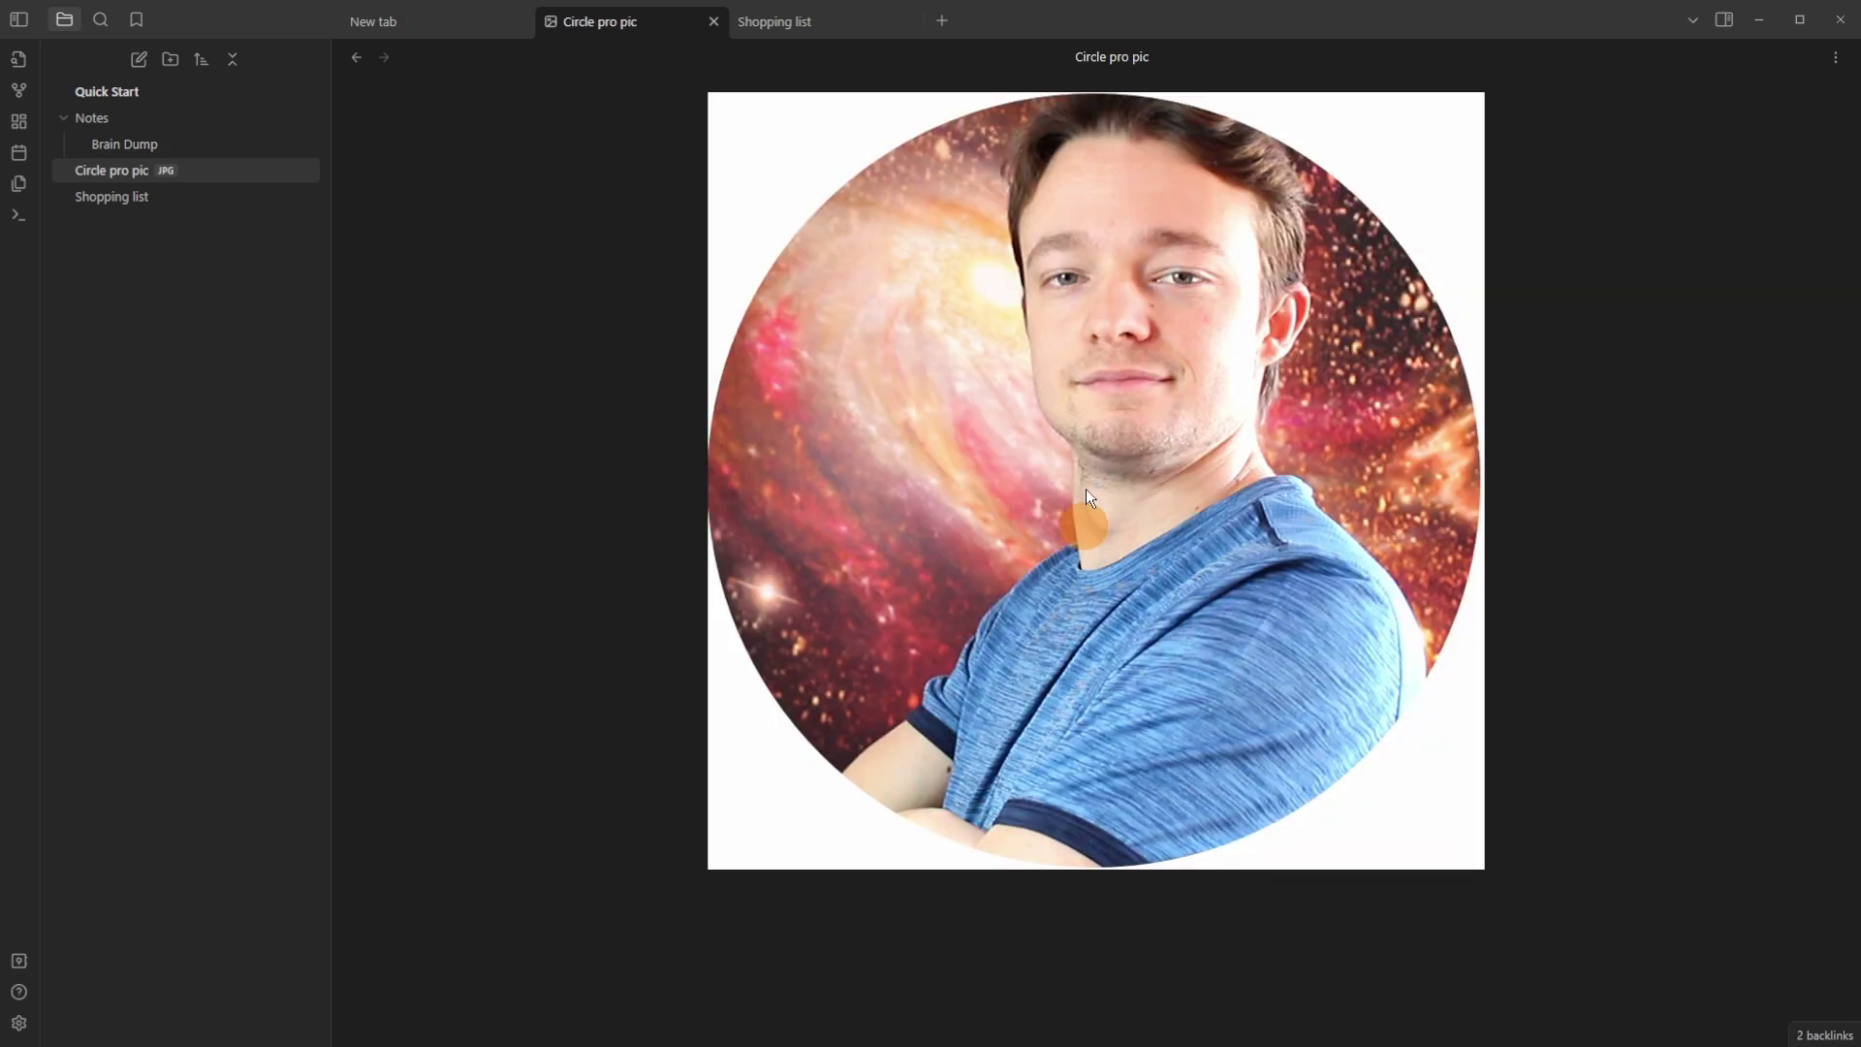
{"action": "left_click", "coordinate": [344, 56]}
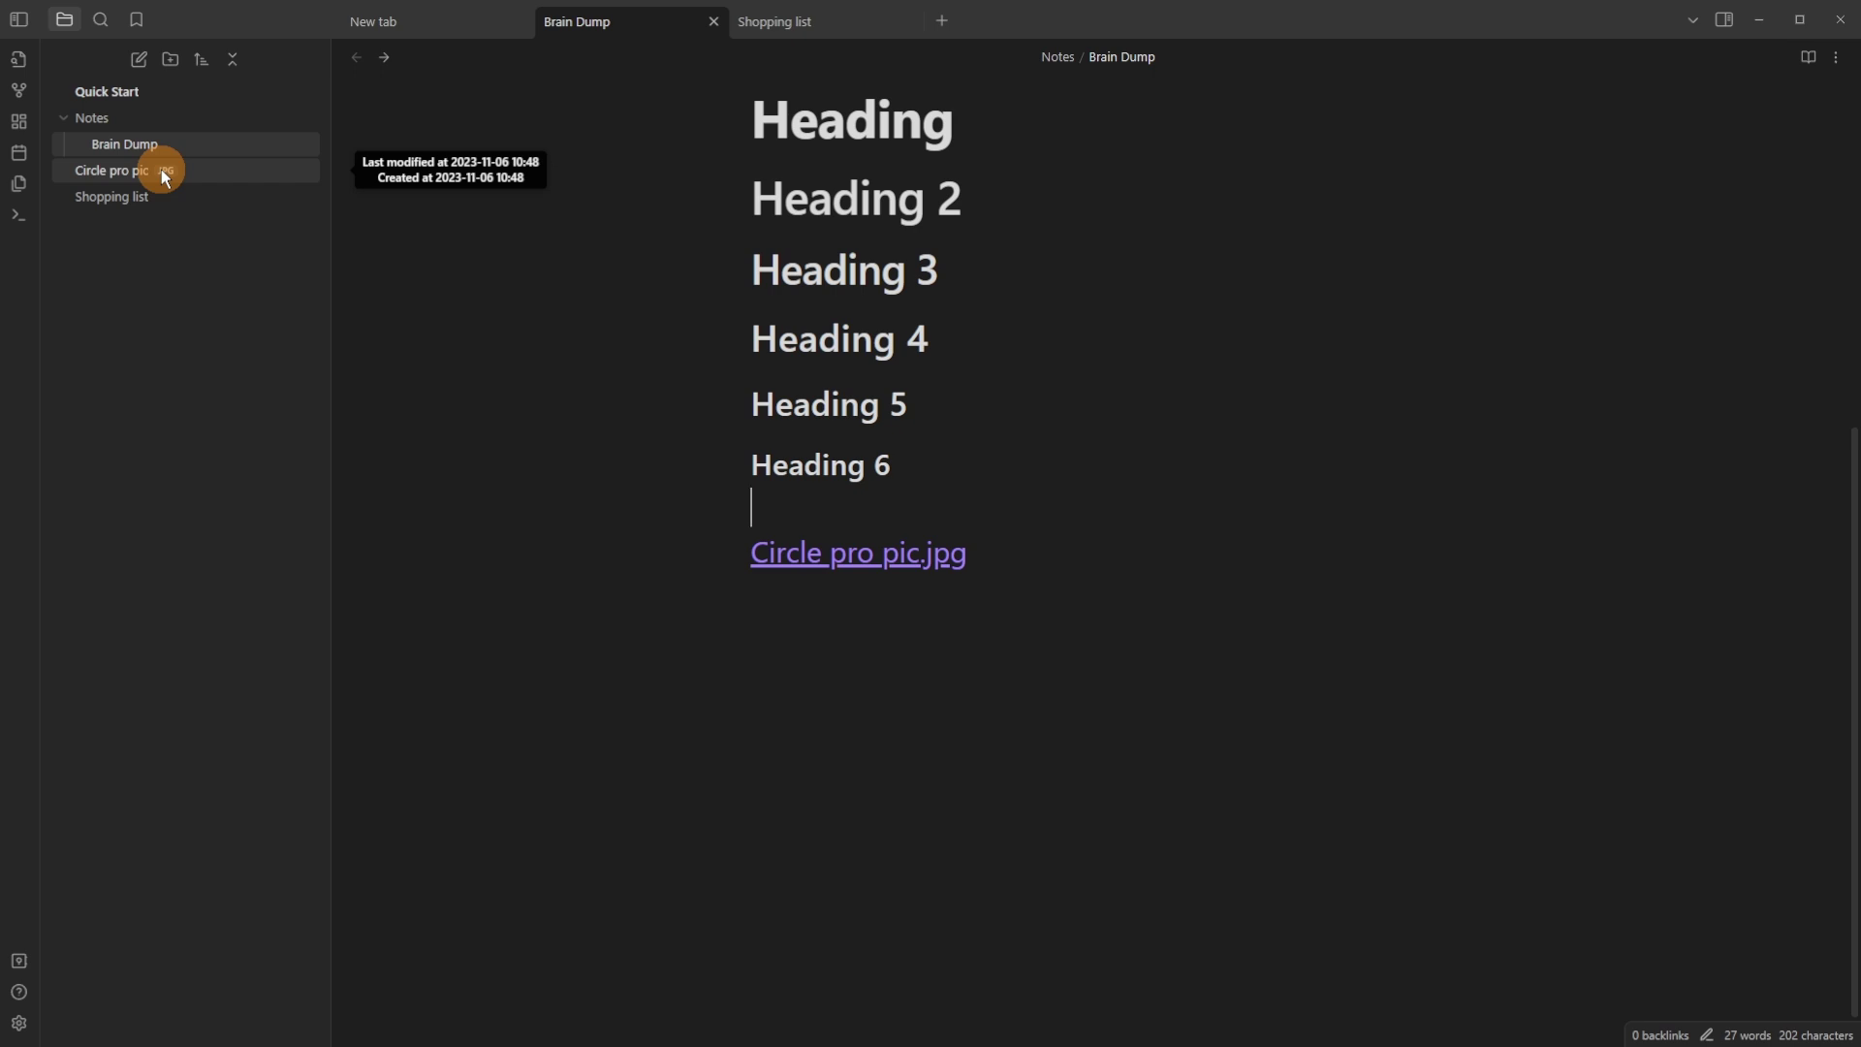
Turn the Circle pro pic.jpg link in Brain Dump into an embedded image by prefixing it with an exclamation mark
{"action": "left_click_drag", "start_coordinate": [165, 177], "coordinate": [816, 503]}
{"action": "type", "text": "!"}
{"action": "left_click", "coordinate": [815, 503]}
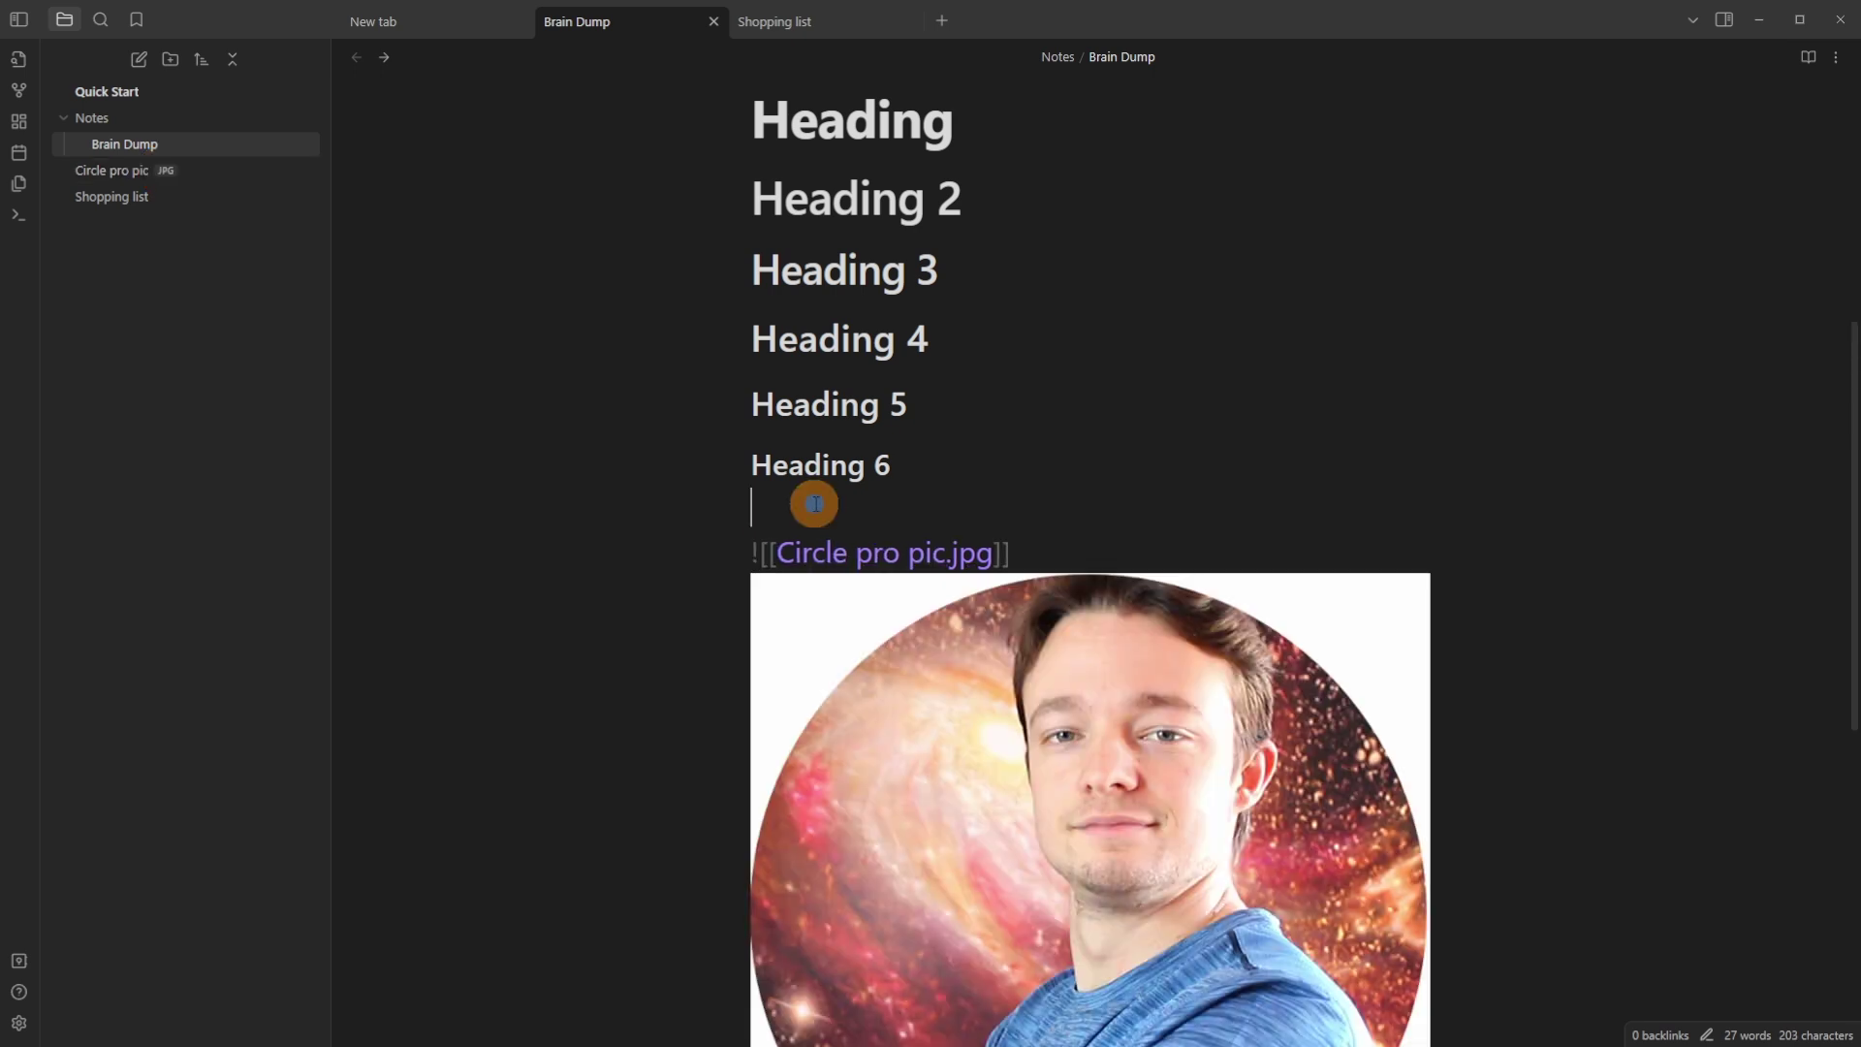
Open the linked Circle pro pic image in a new tab, hide and restore the file sidebar, and expand the backlinks sidebar
{"action": "left_click", "coordinate": [988, 581], "text": "ctrl"}
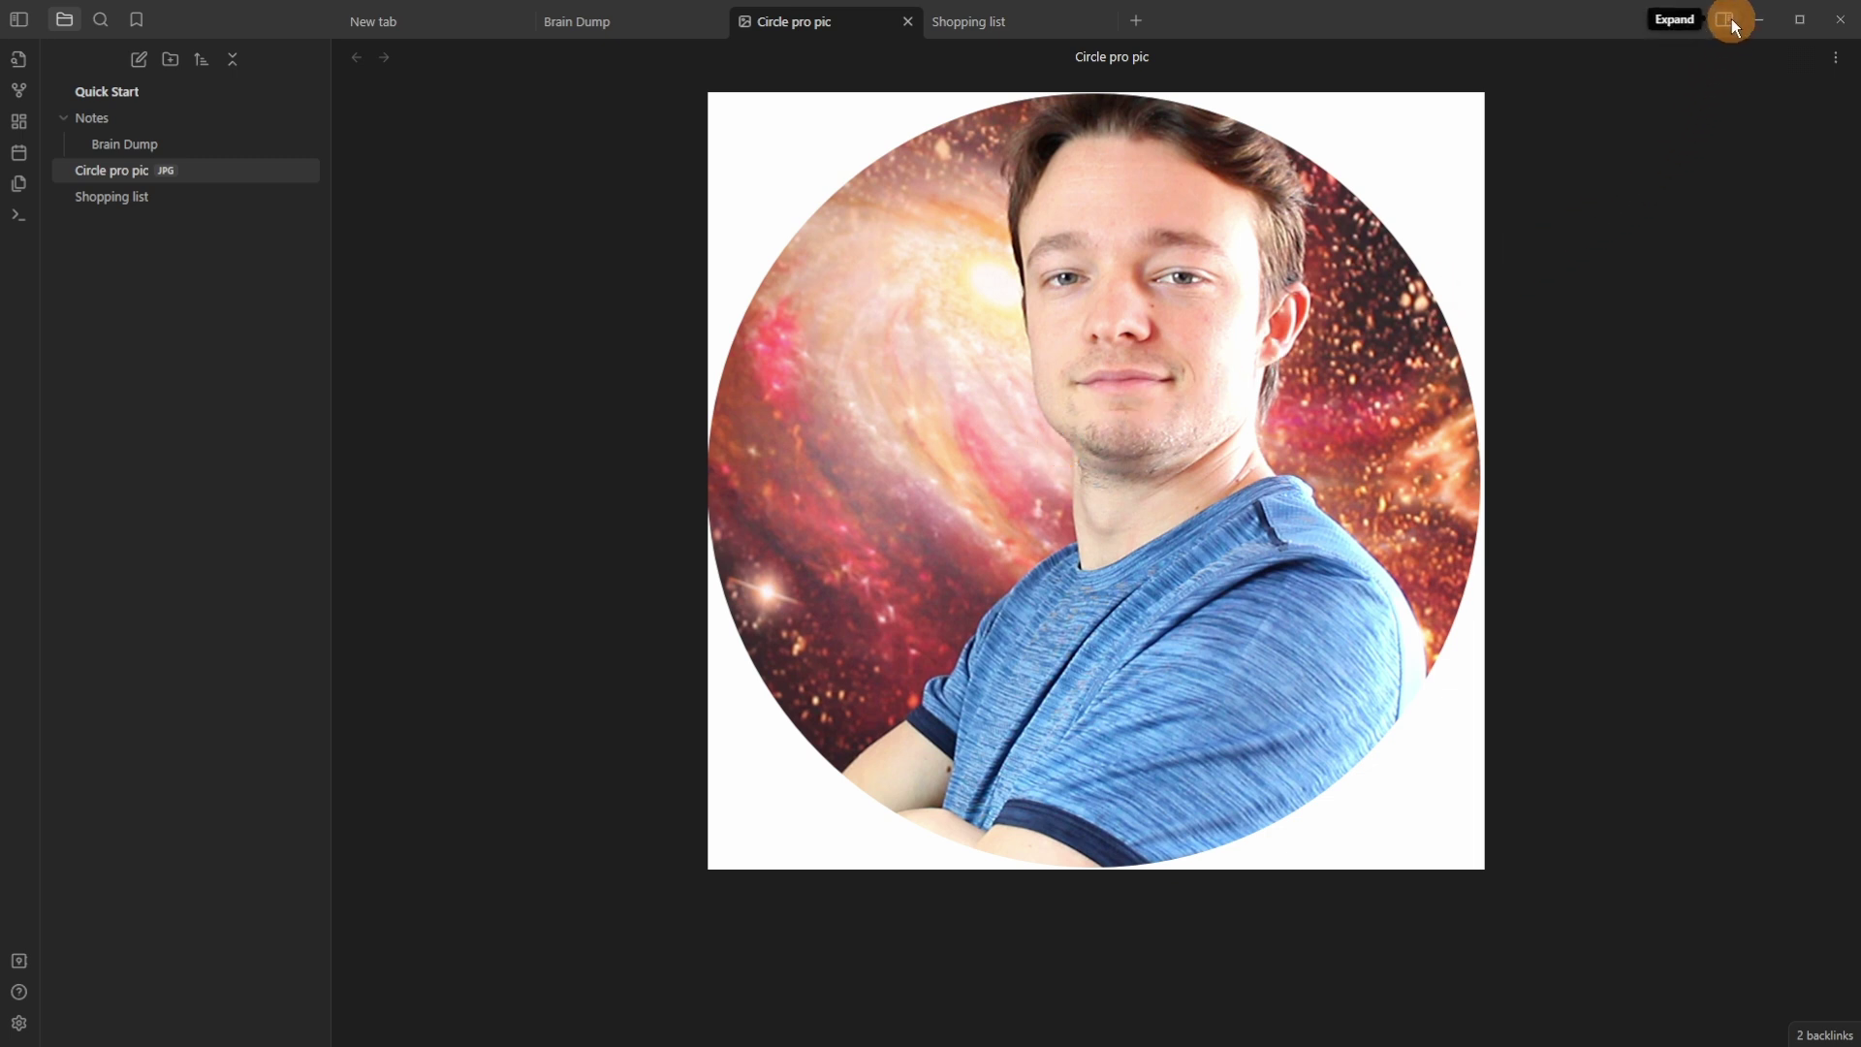
{"action": "left_click", "coordinate": [18, 23]}
{"action": "left_click", "coordinate": [17, 23]}
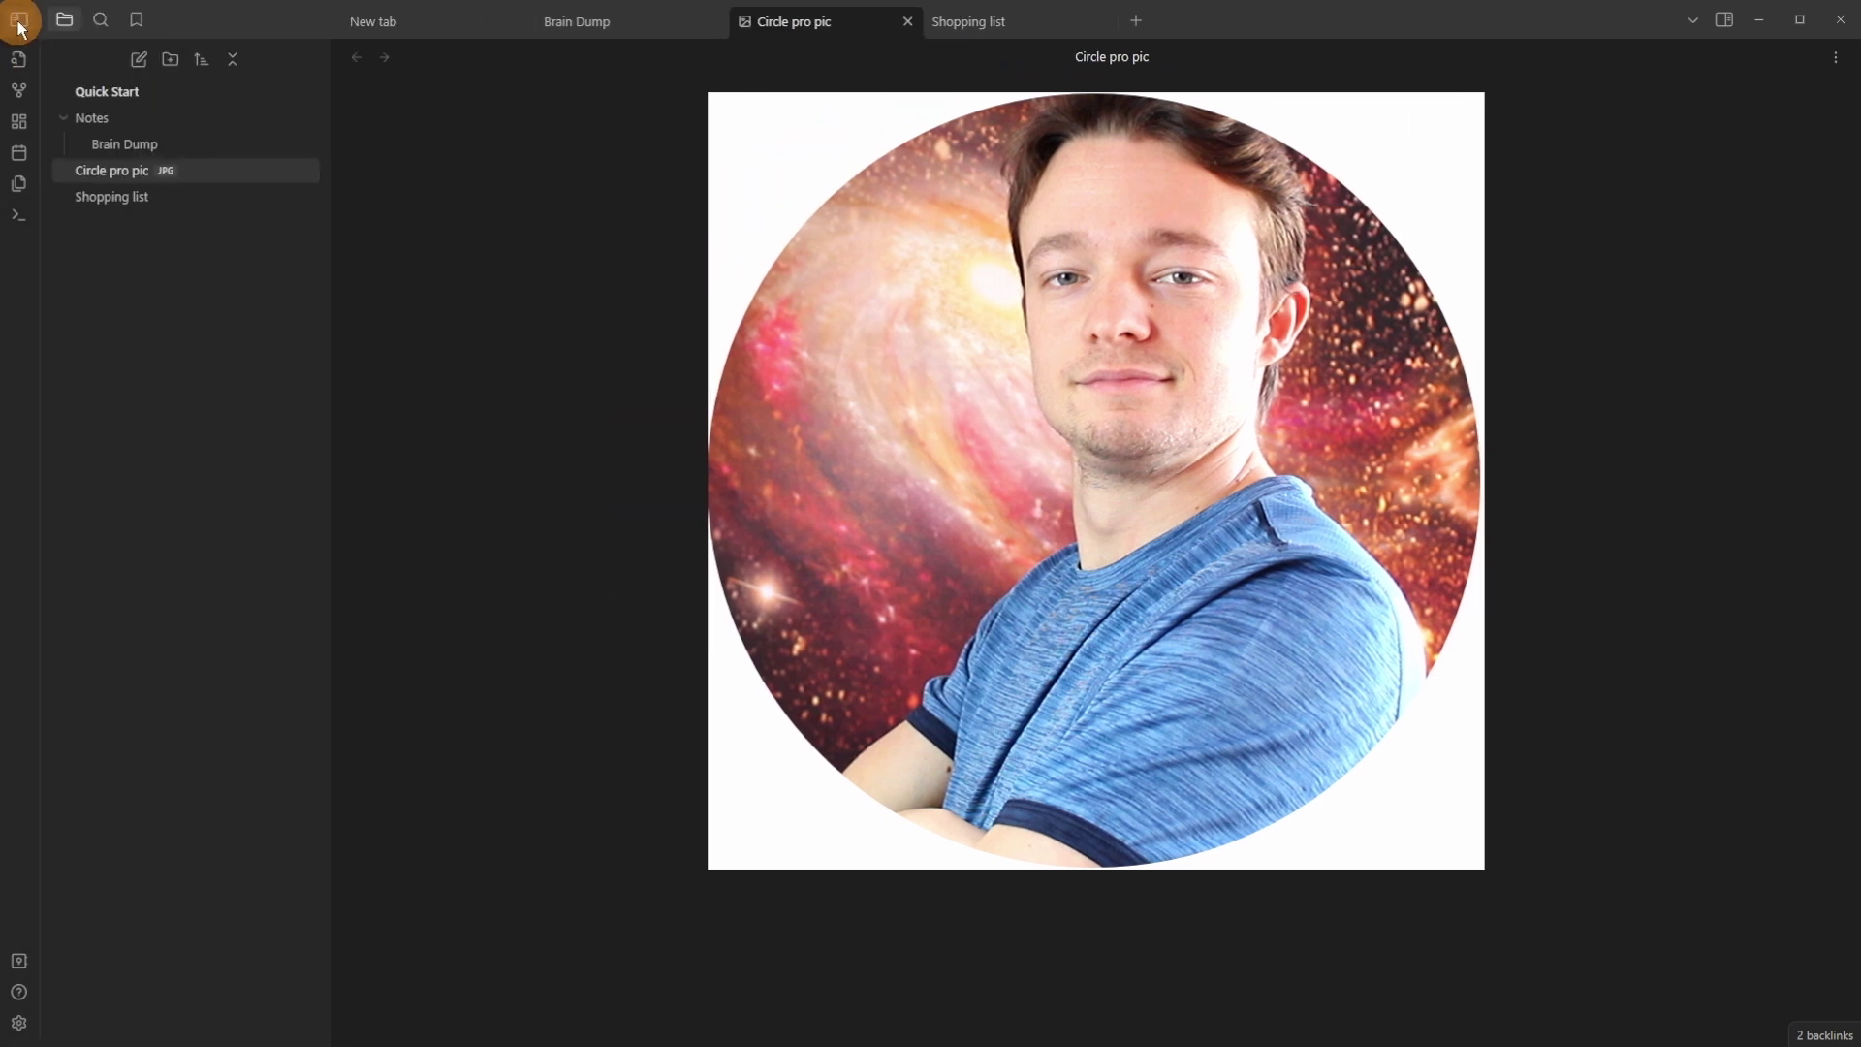
{"action": "left_click", "coordinate": [1723, 26]}
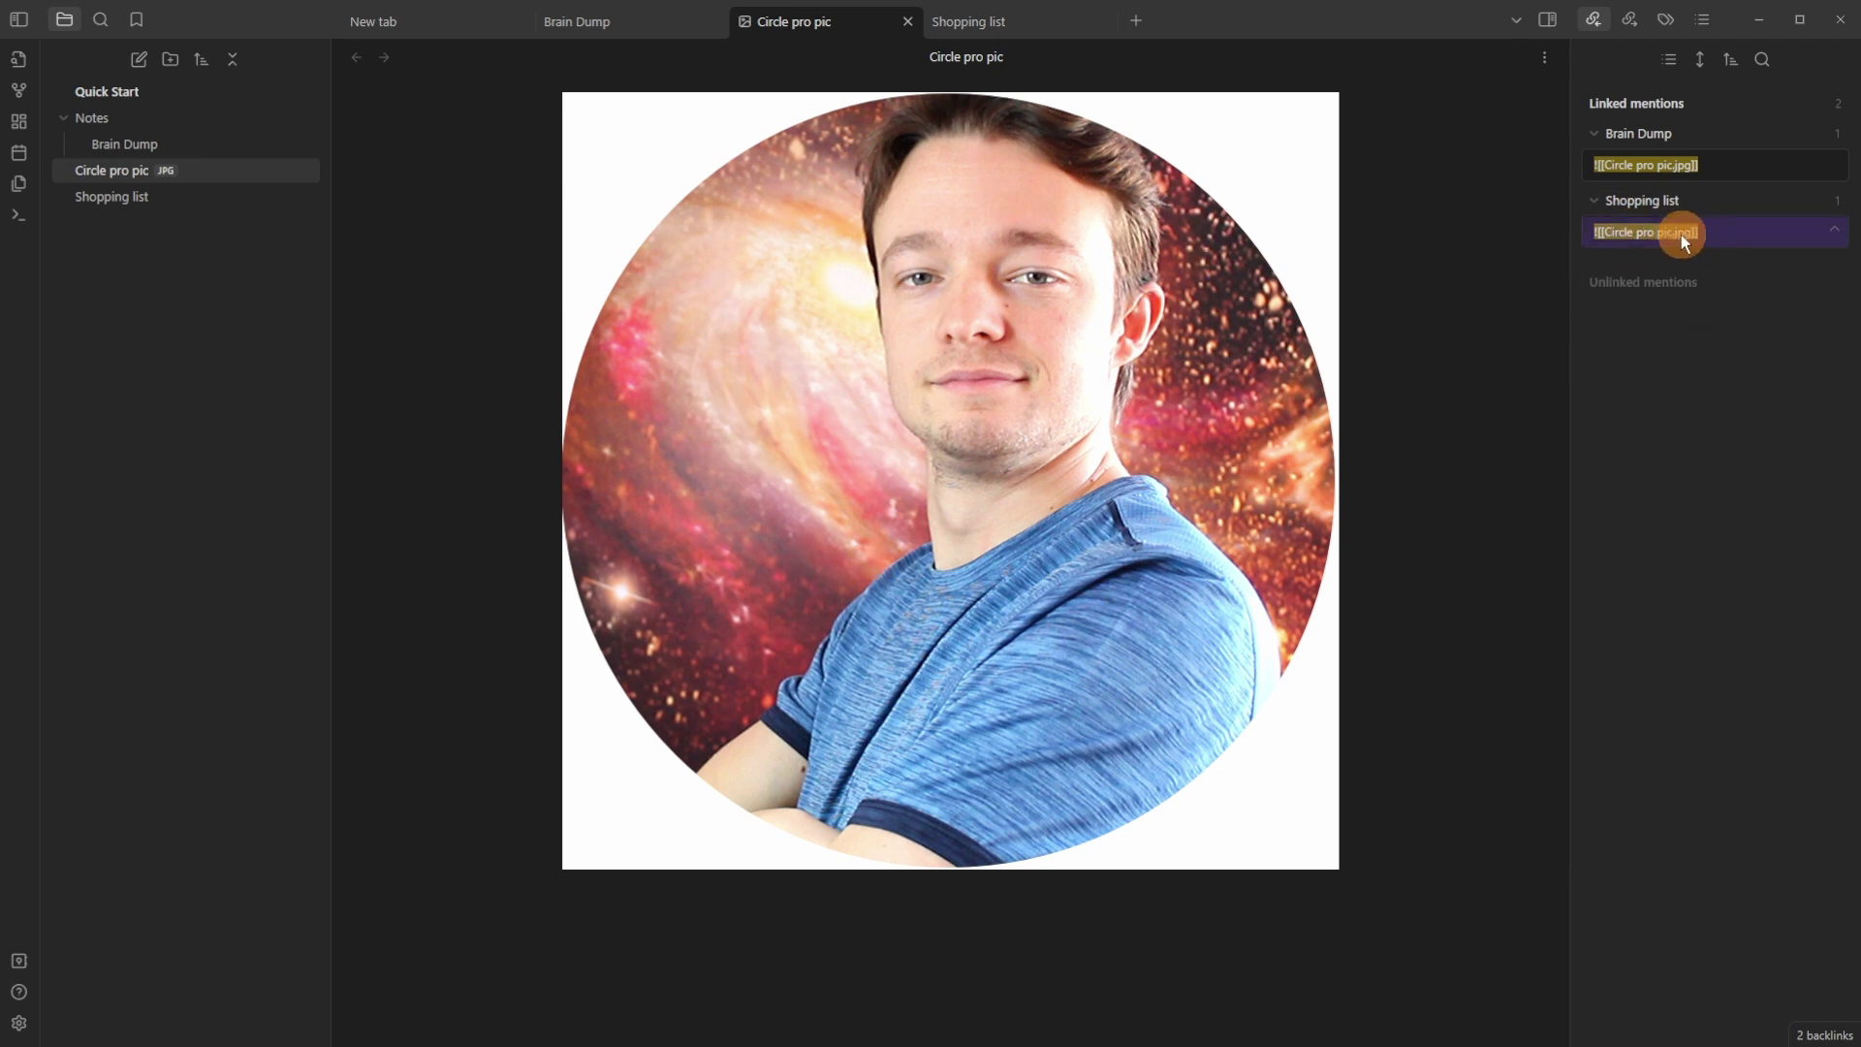
Open the Shopping list note from the image's linked mentions, dismiss the link highlight and return to the image
{"action": "left_click", "coordinate": [1651, 205]}
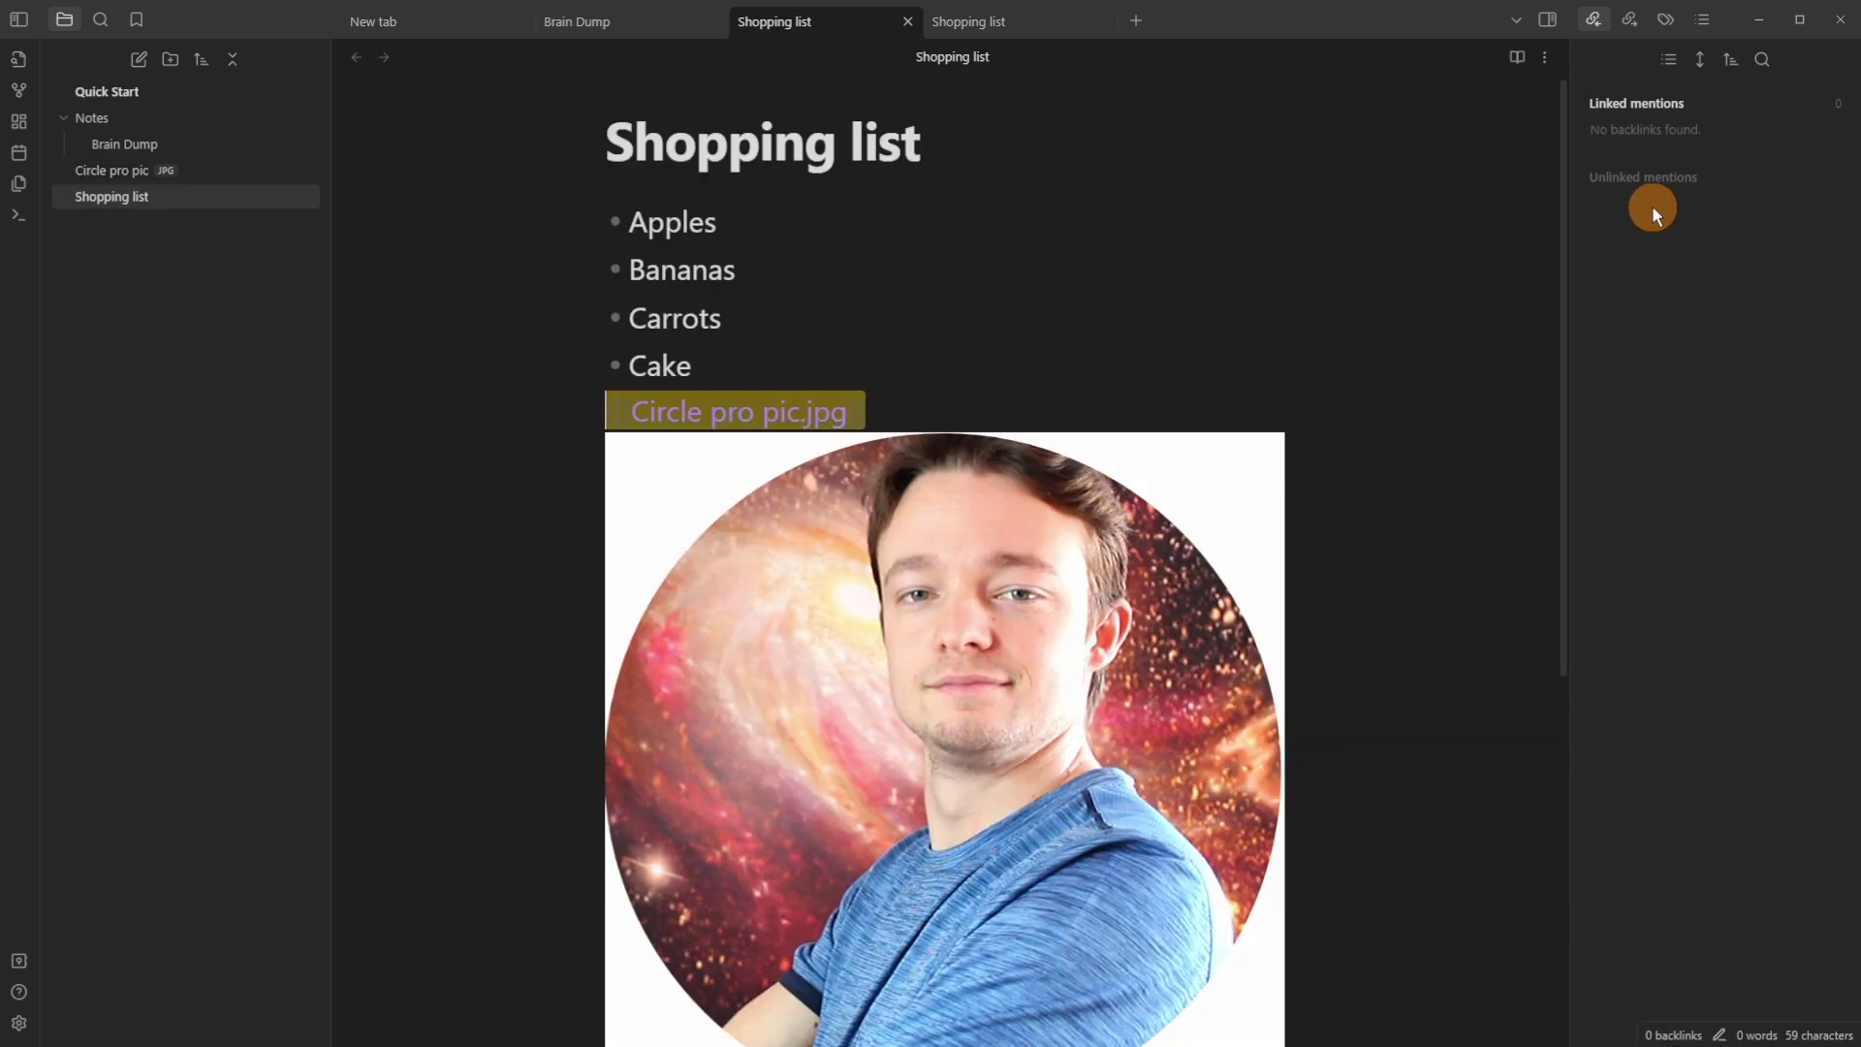
{"action": "left_click", "coordinate": [897, 326]}
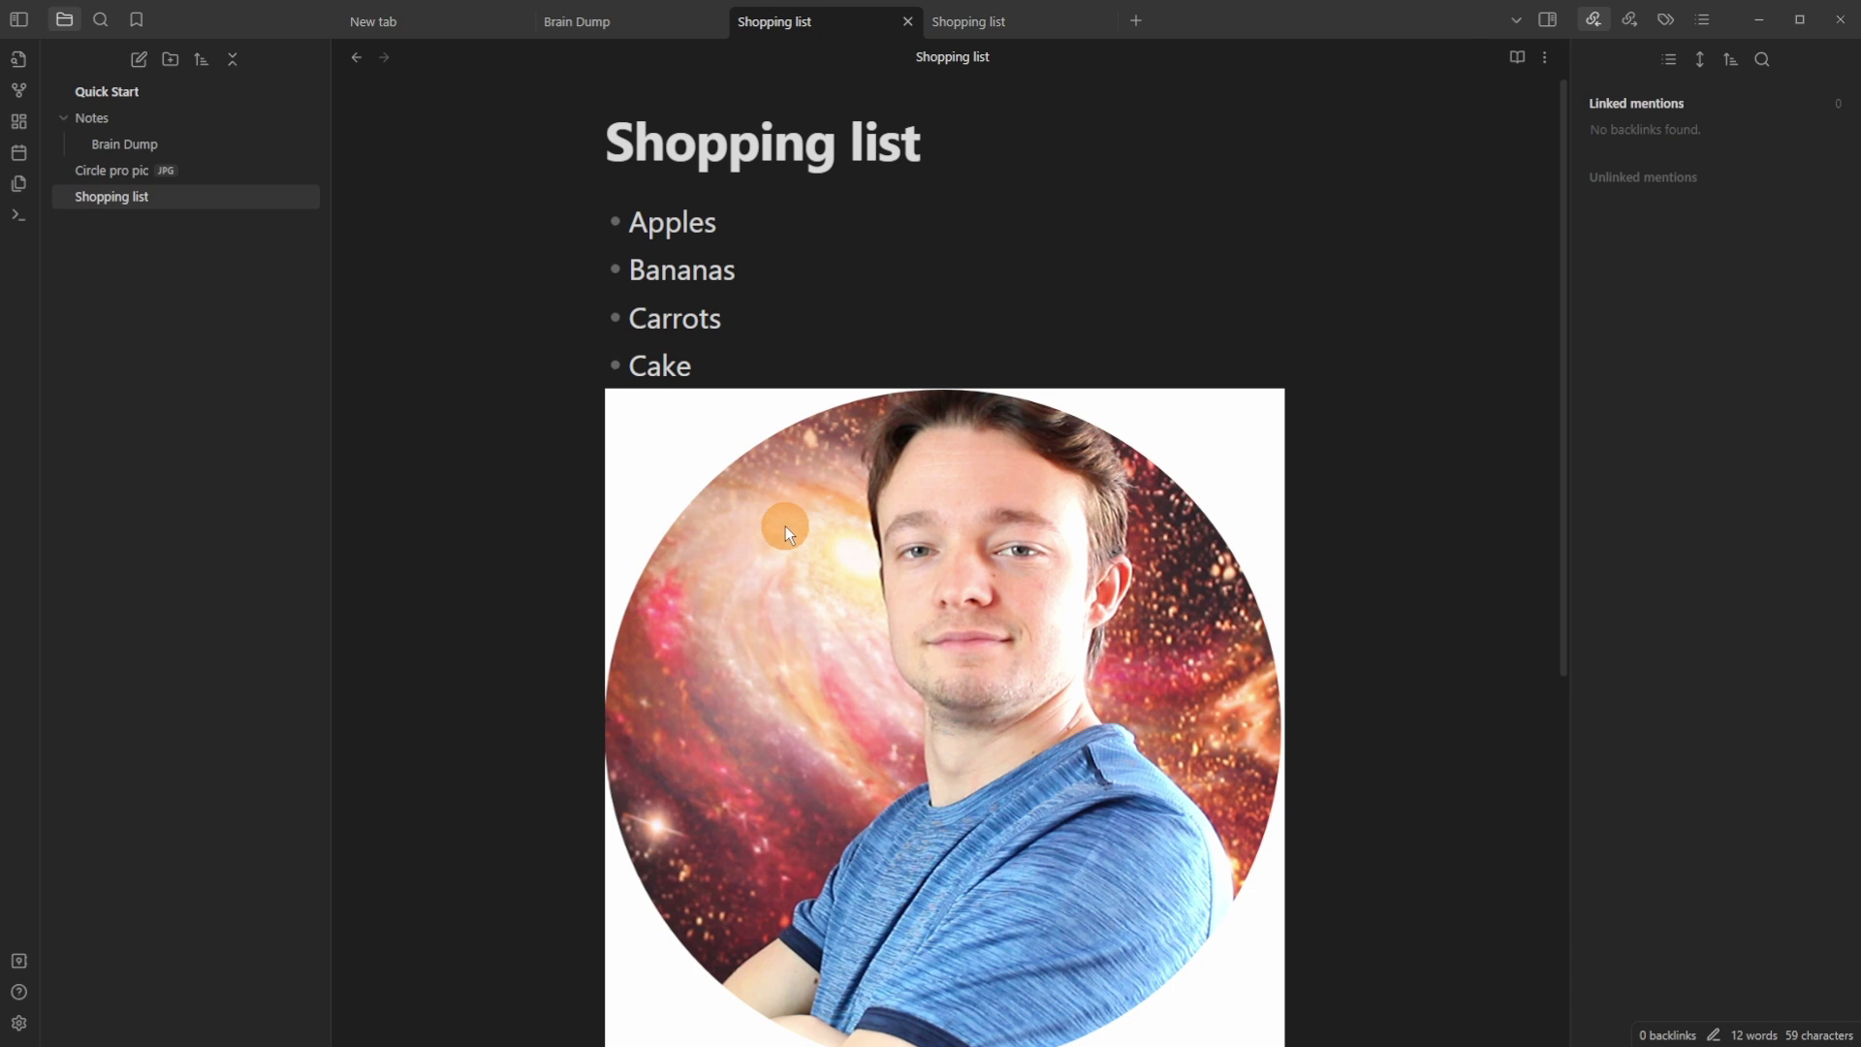
{"action": "left_click", "coordinate": [359, 58]}
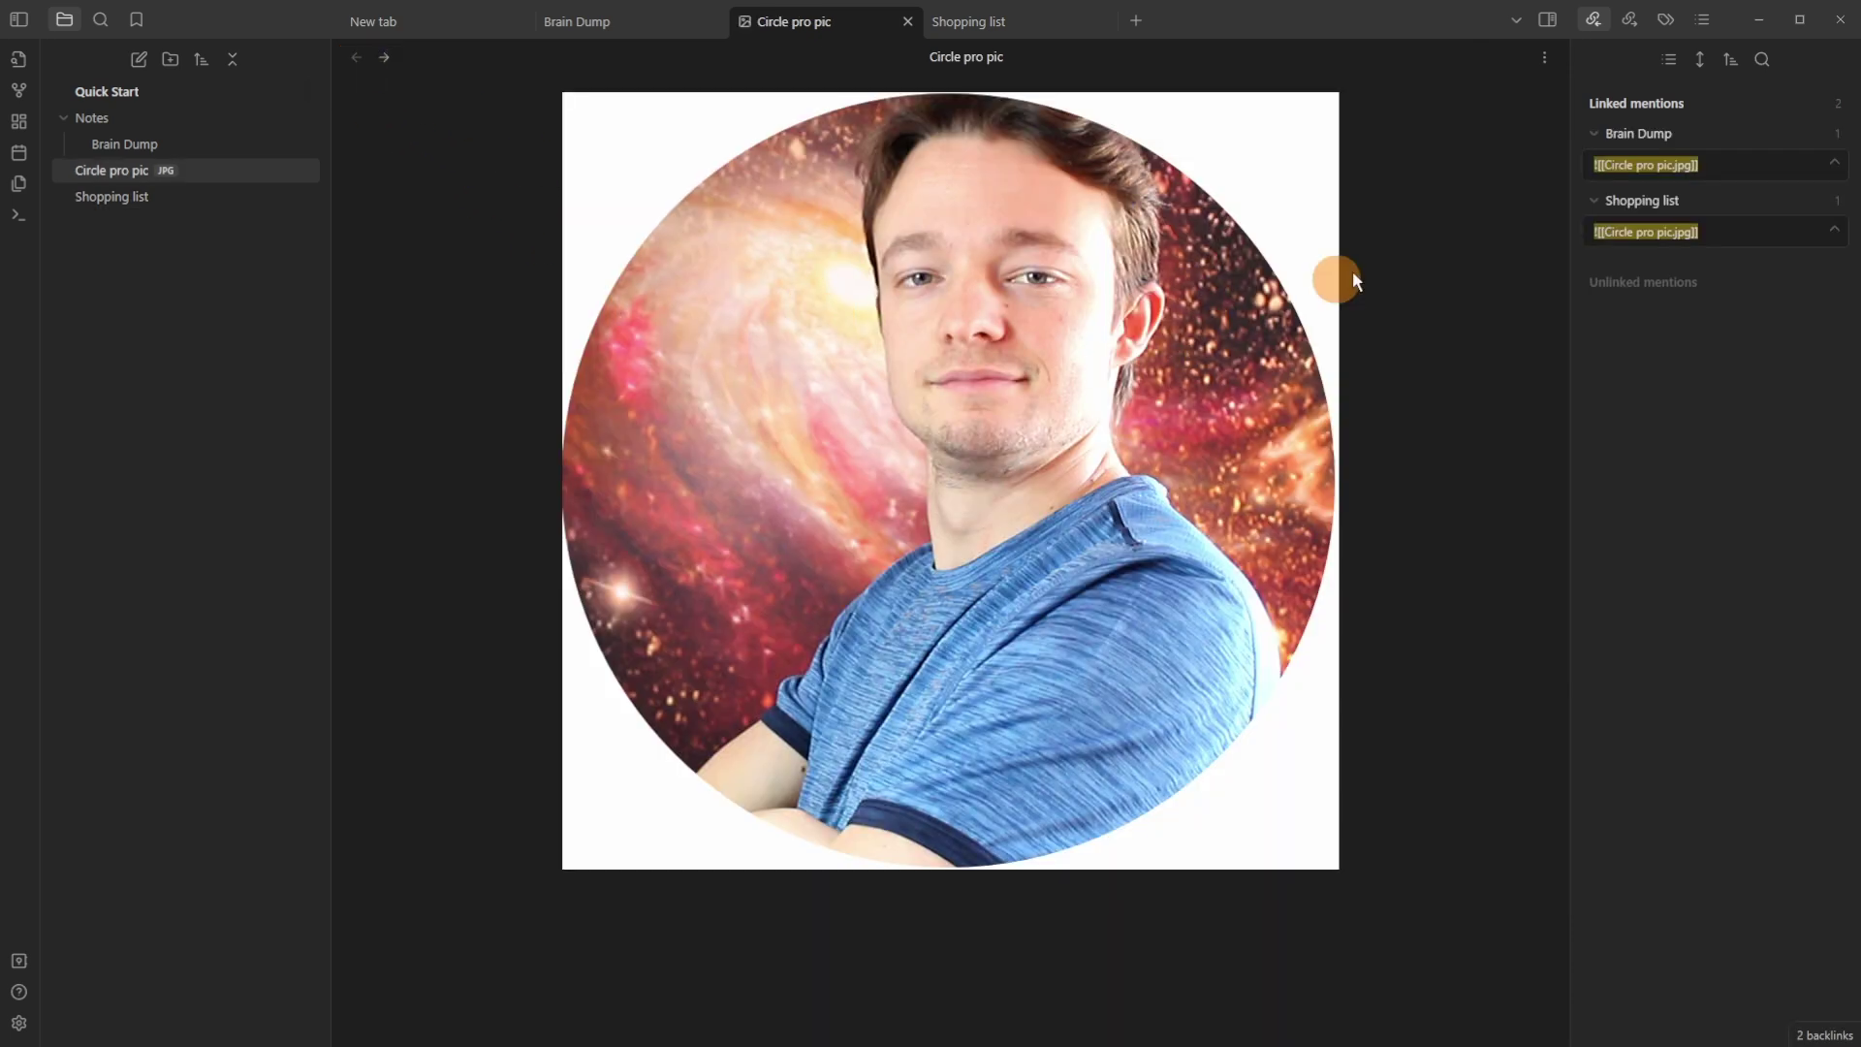
Open the Brain Dump note from the image's linked mentions and add two line breaks to it
{"action": "left_click", "coordinate": [1679, 133]}
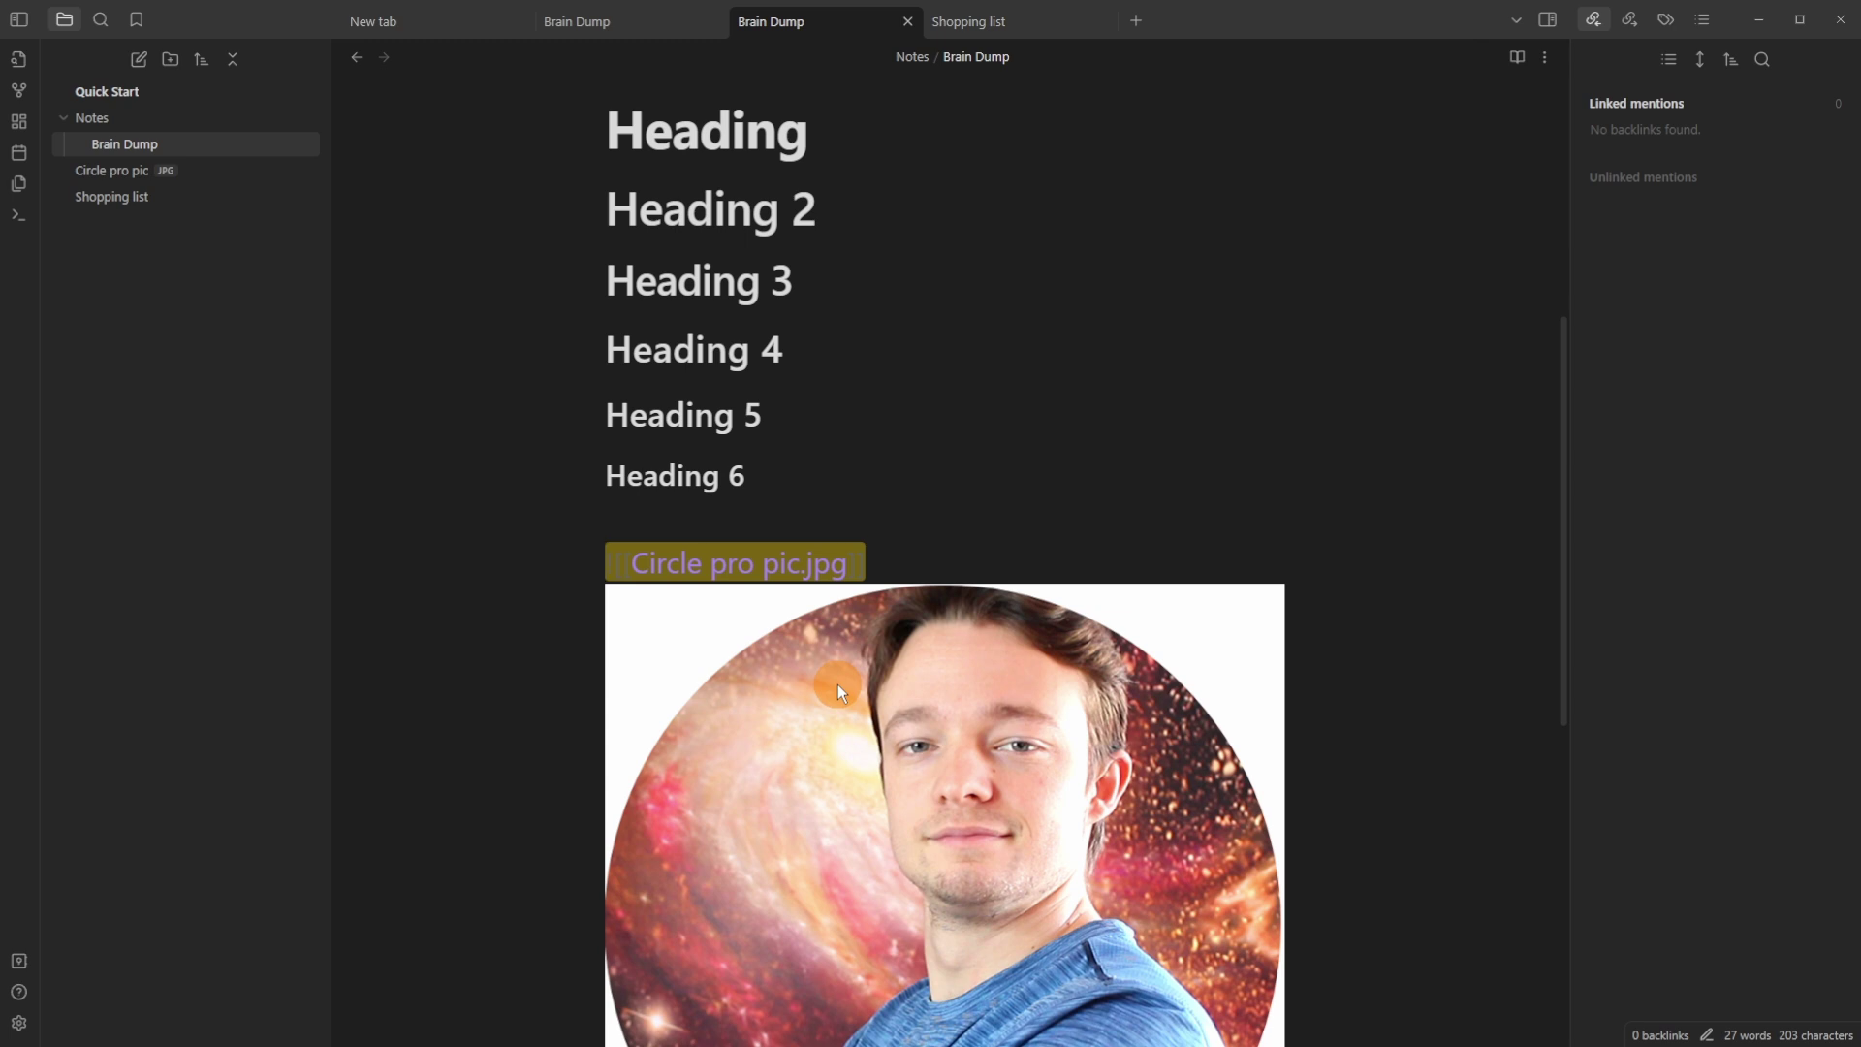
{"action": "key", "text": "Return"}
{"action": "key", "text": "Return"}
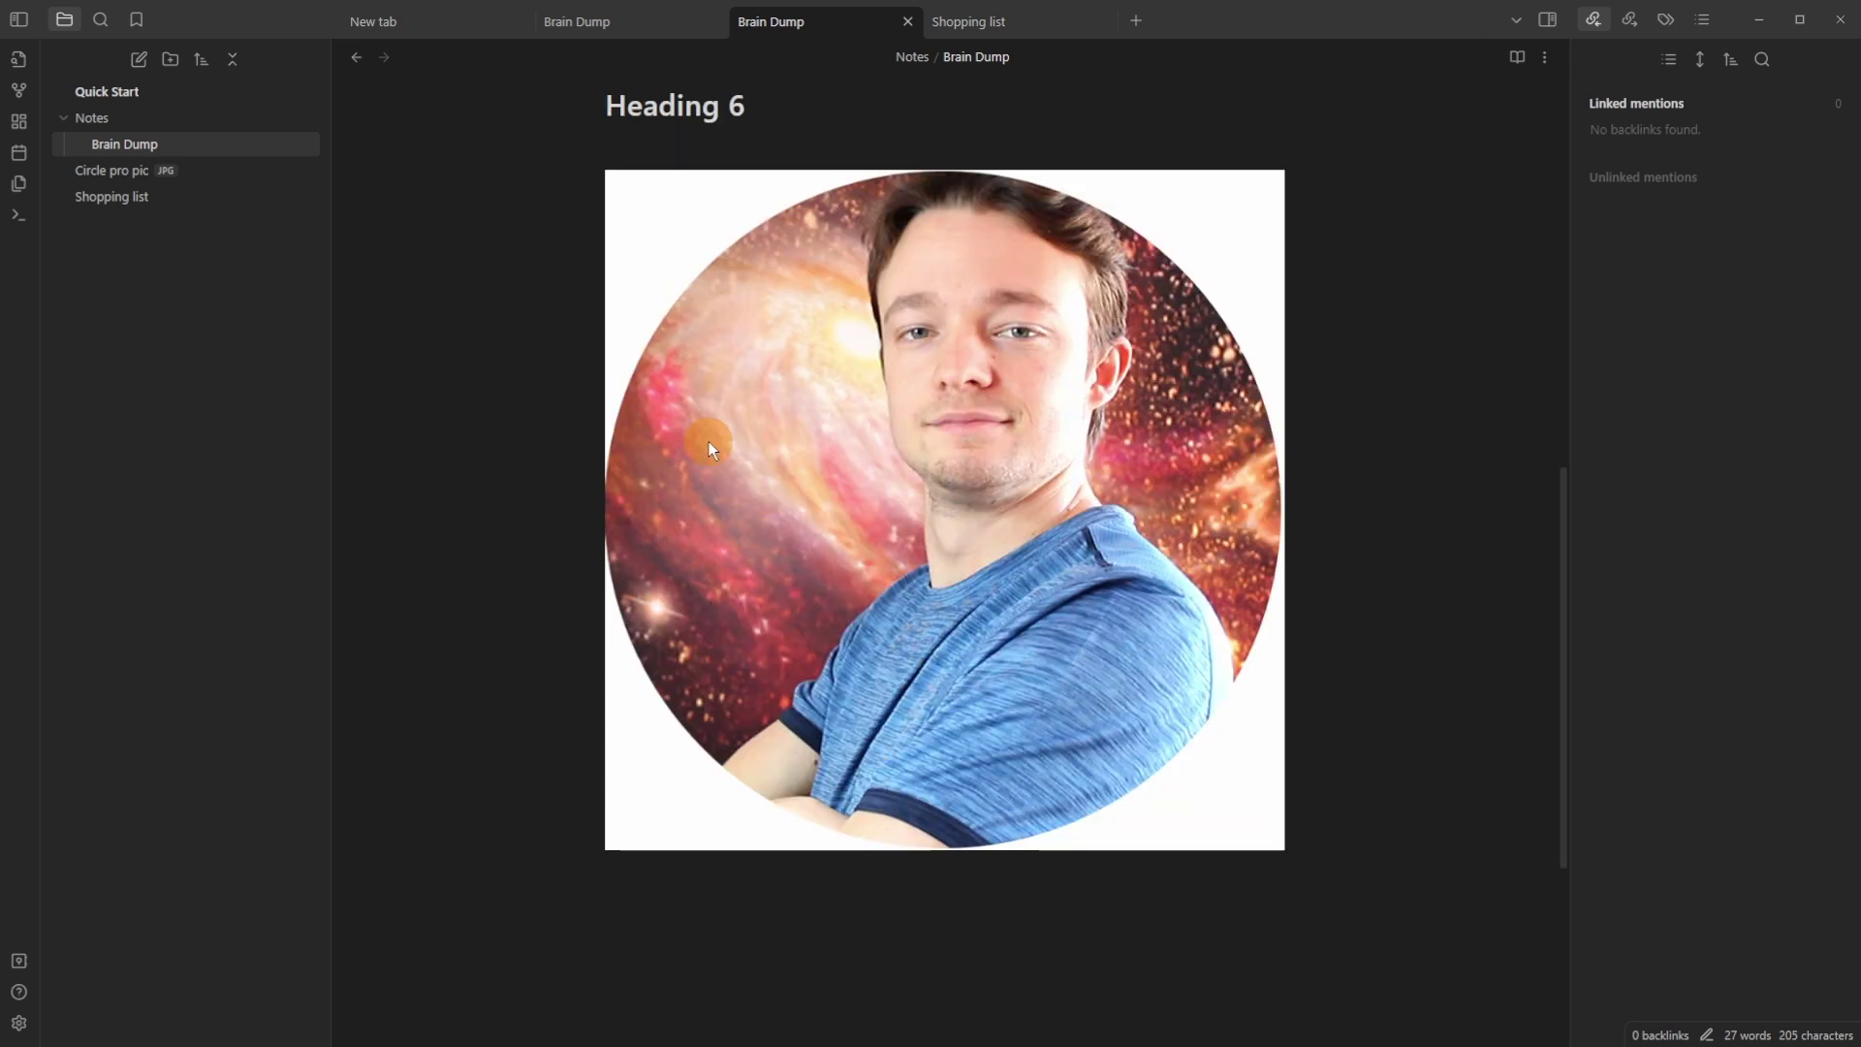
Create a folder named Images in the vault and set it as the attachment folder
{"action": "left_click", "coordinate": [169, 60]}
{"action": "type", "text": "Images"}
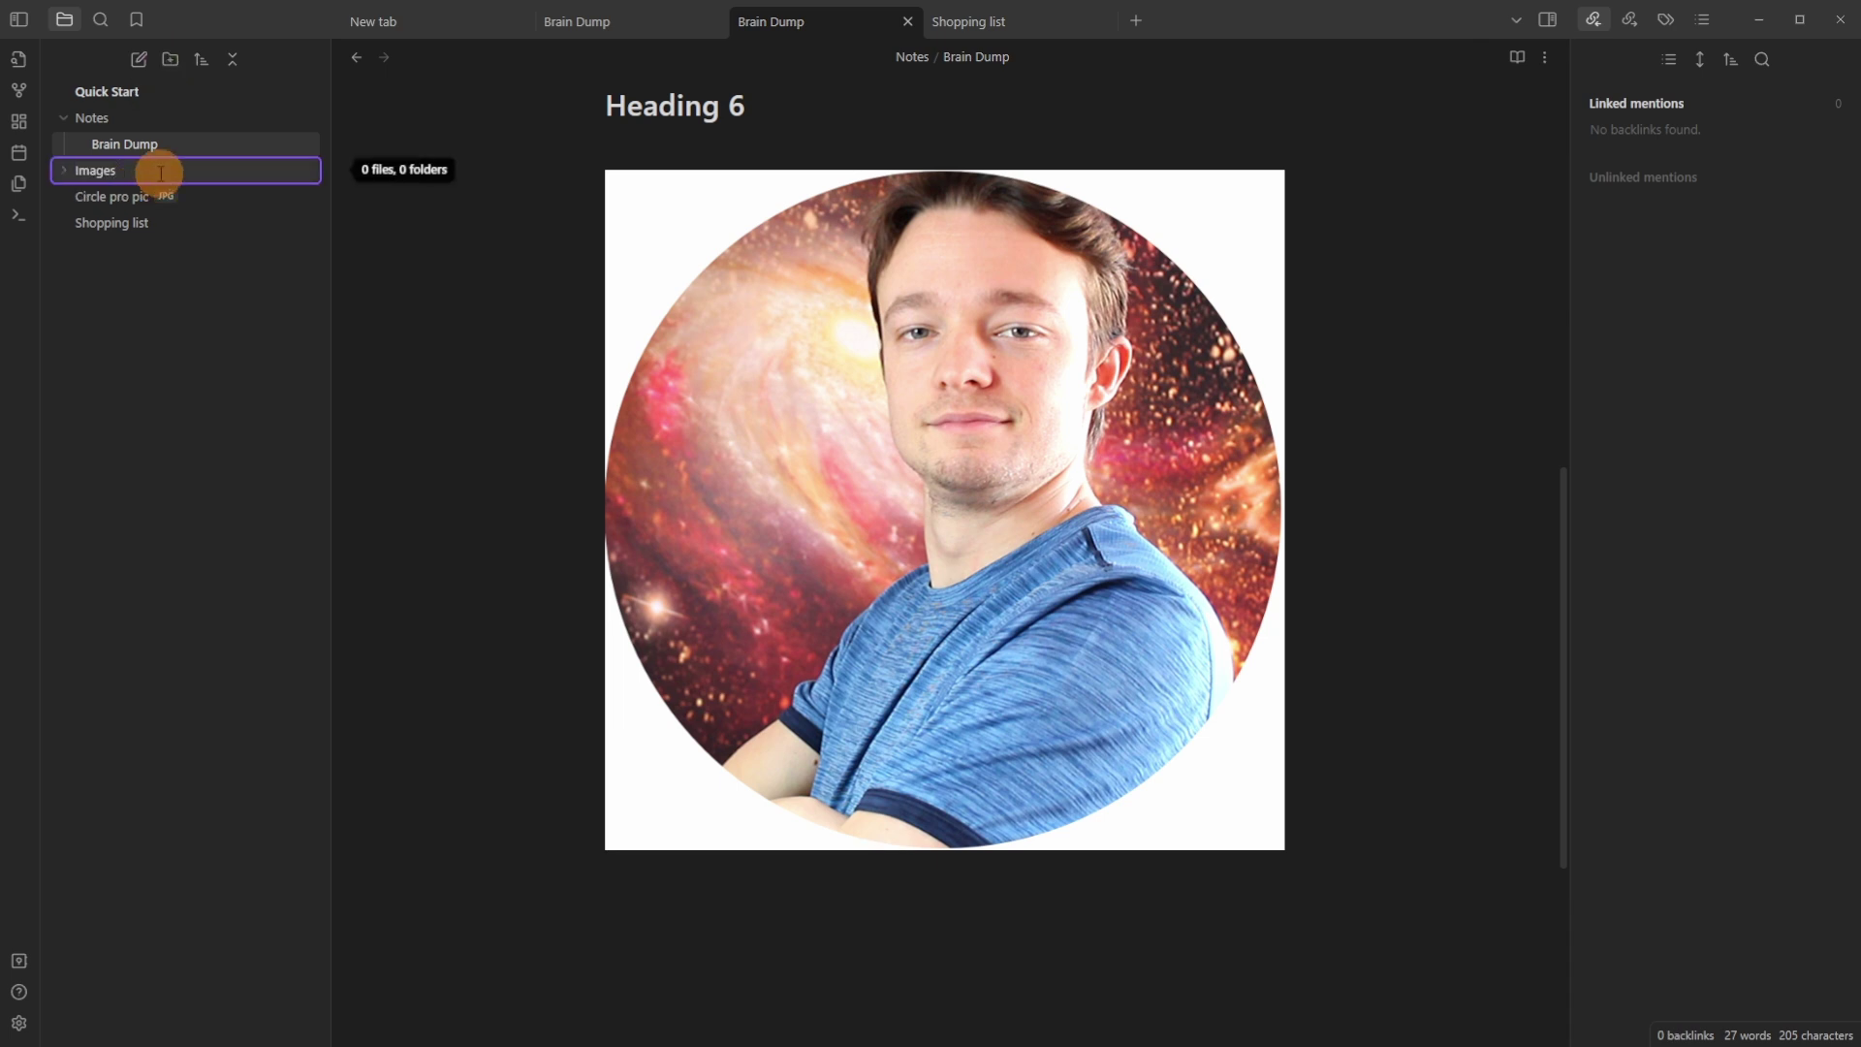
{"action": "key", "text": "Return"}
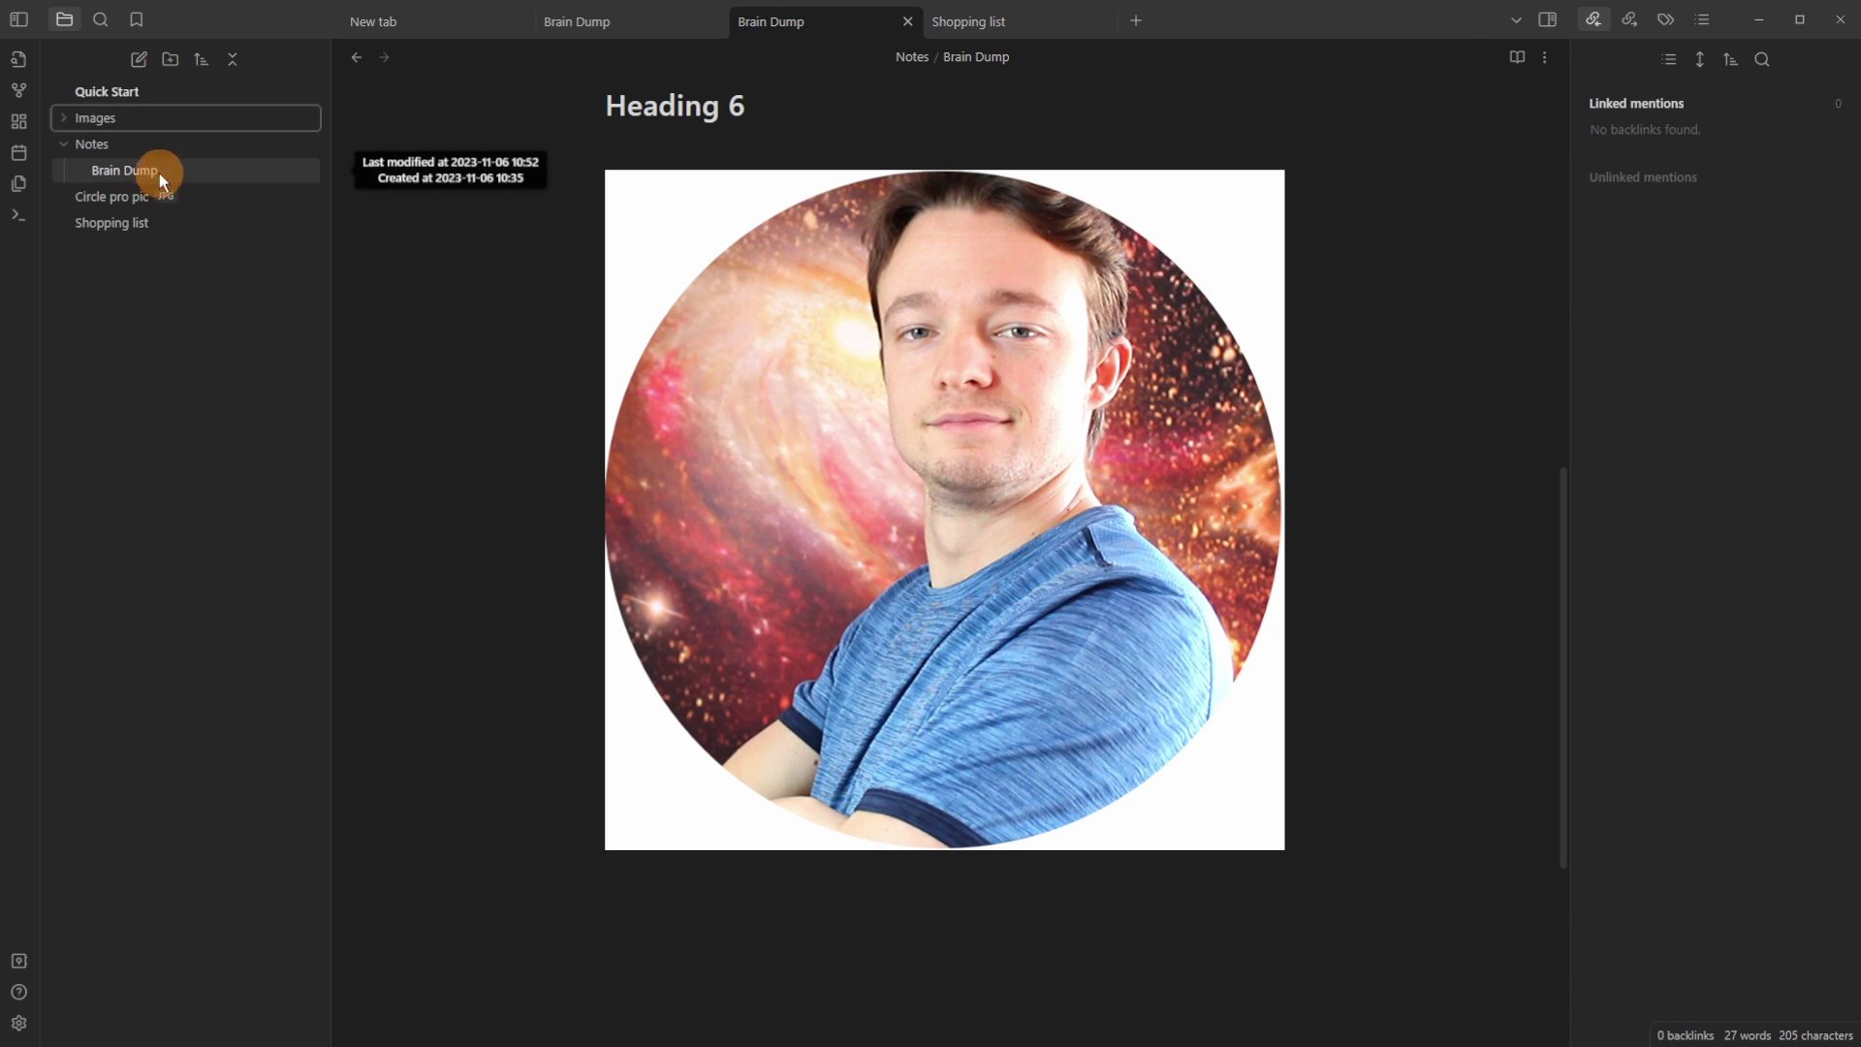
{"action": "right_click", "coordinate": [119, 125]}
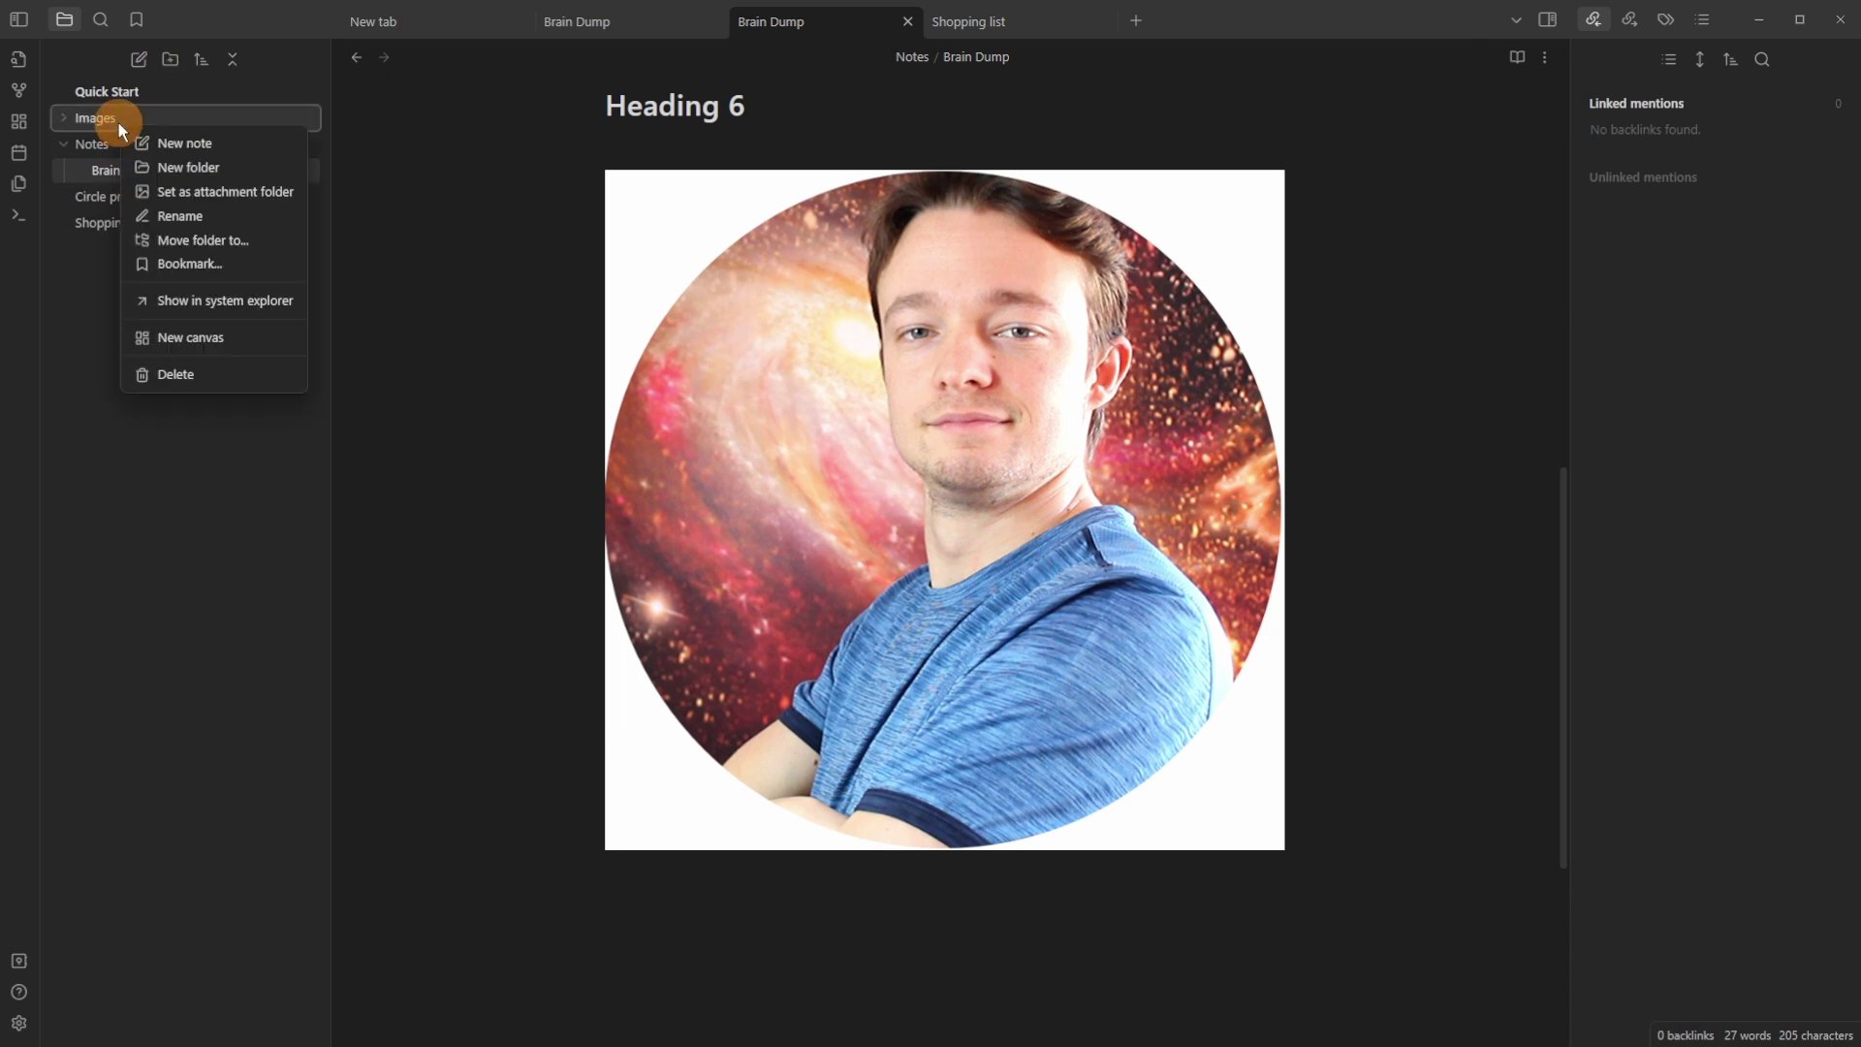
{"action": "left_click", "coordinate": [235, 194]}
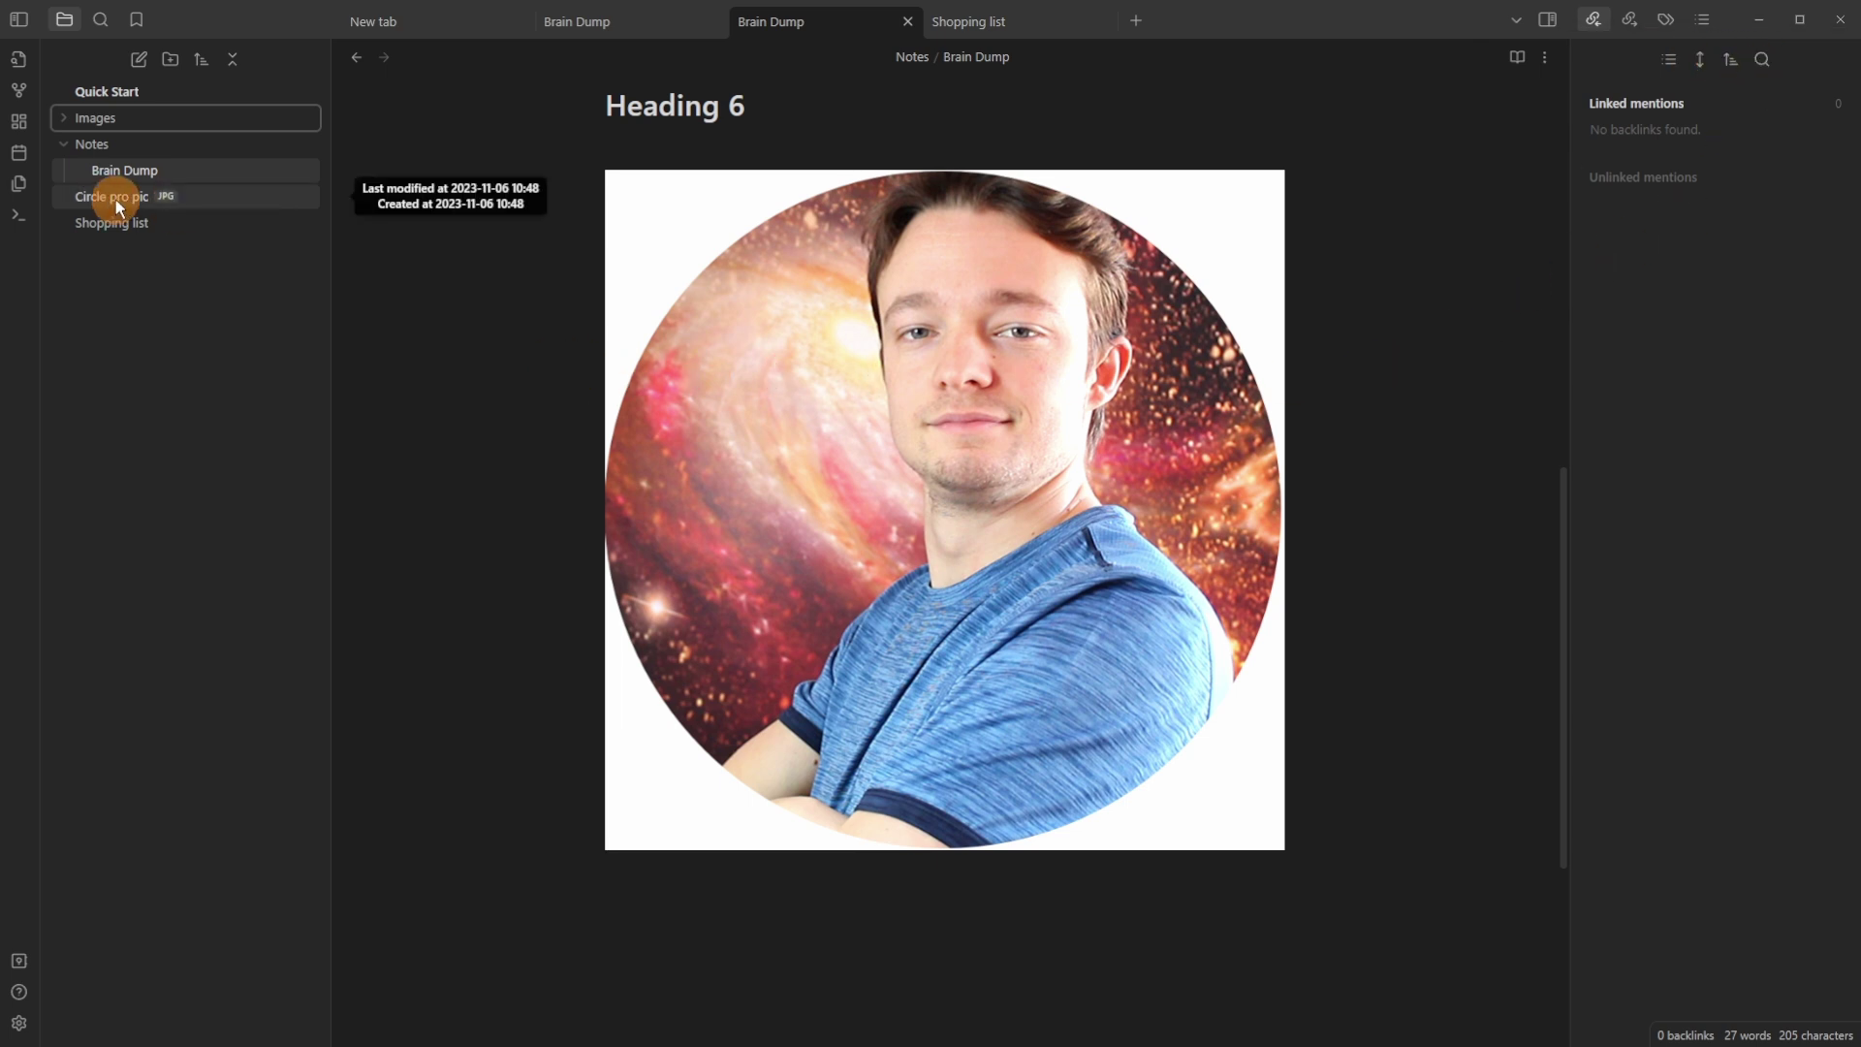
Move the Circle pro pic image into the Images folder and expand that folder
{"action": "left_click_drag", "start_coordinate": [117, 205], "coordinate": [159, 124]}
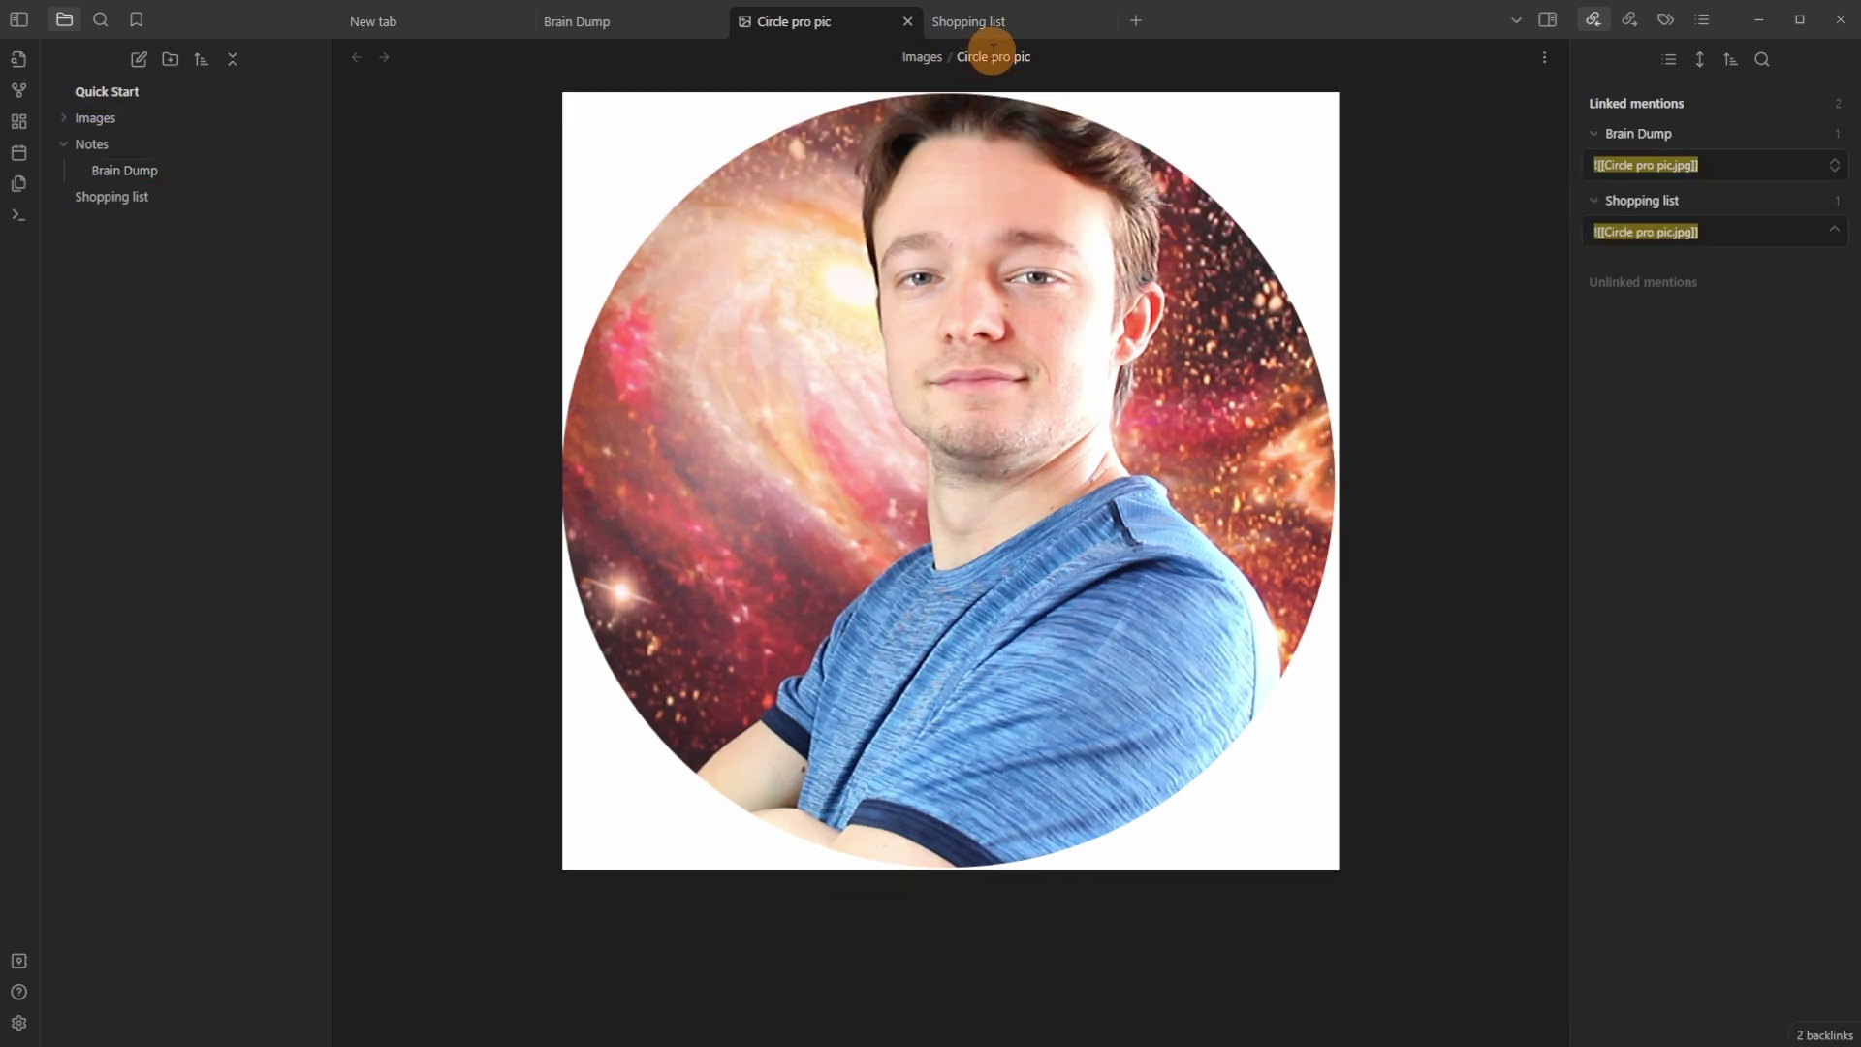
{"action": "left_click", "coordinate": [81, 120]}
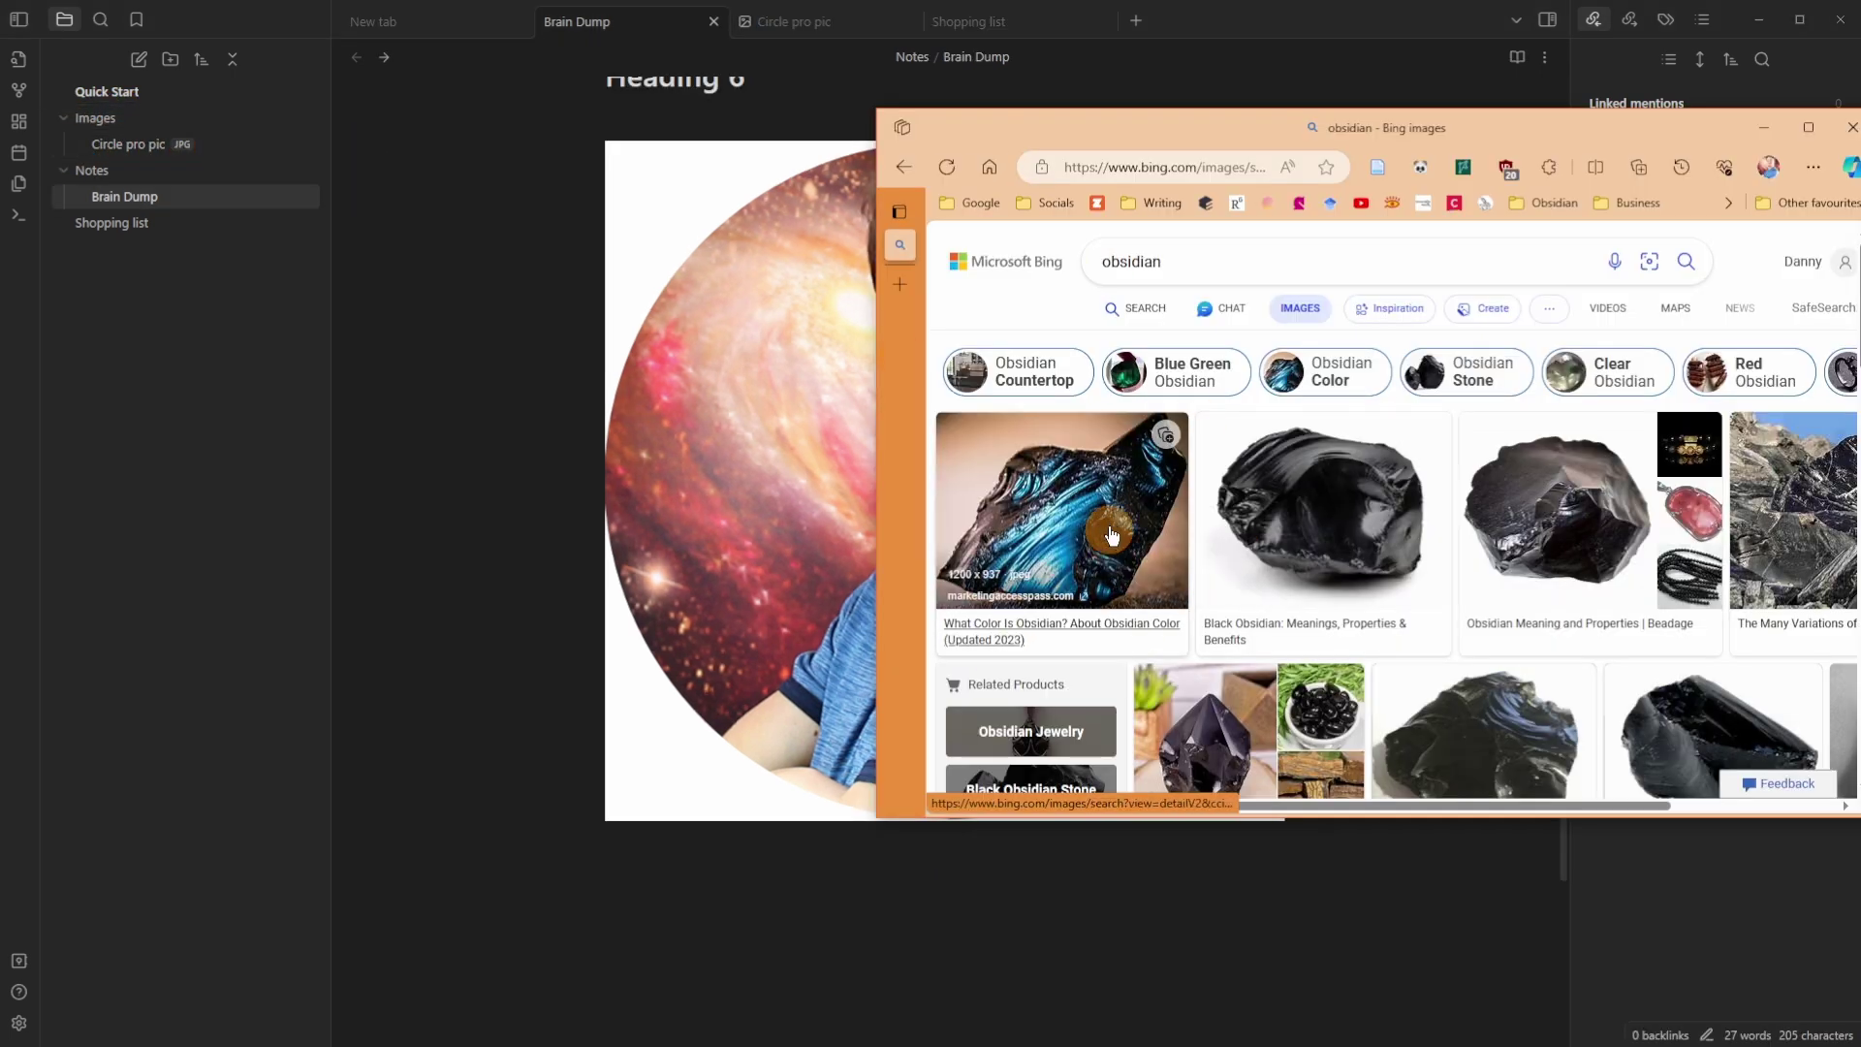
Add the first obsidian picture from the Bing image results to the Brain Dump note, and paste a screen snip of the results below it
{"action": "left_click_drag", "start_coordinate": [1095, 514], "coordinate": [758, 898]}
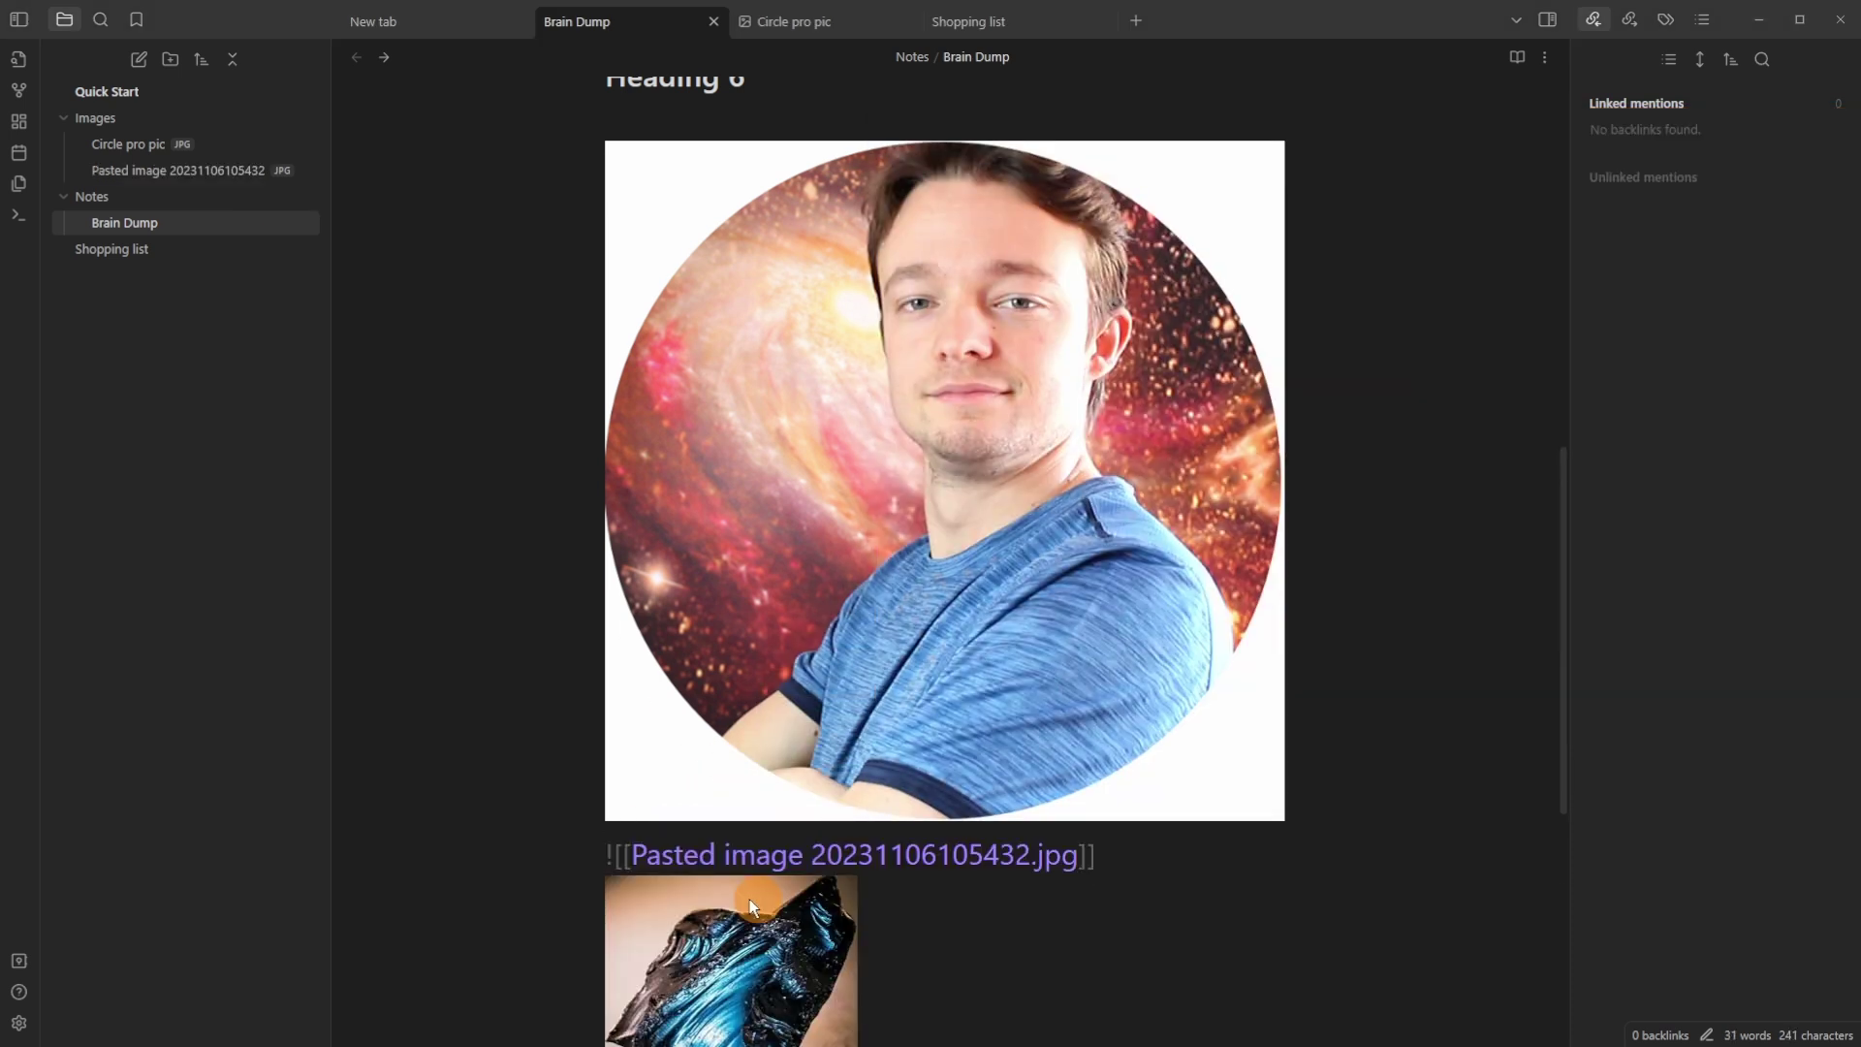
{"action": "scroll", "coordinate": [903, 519], "scroll_direction": "down", "scroll_amount": 3}
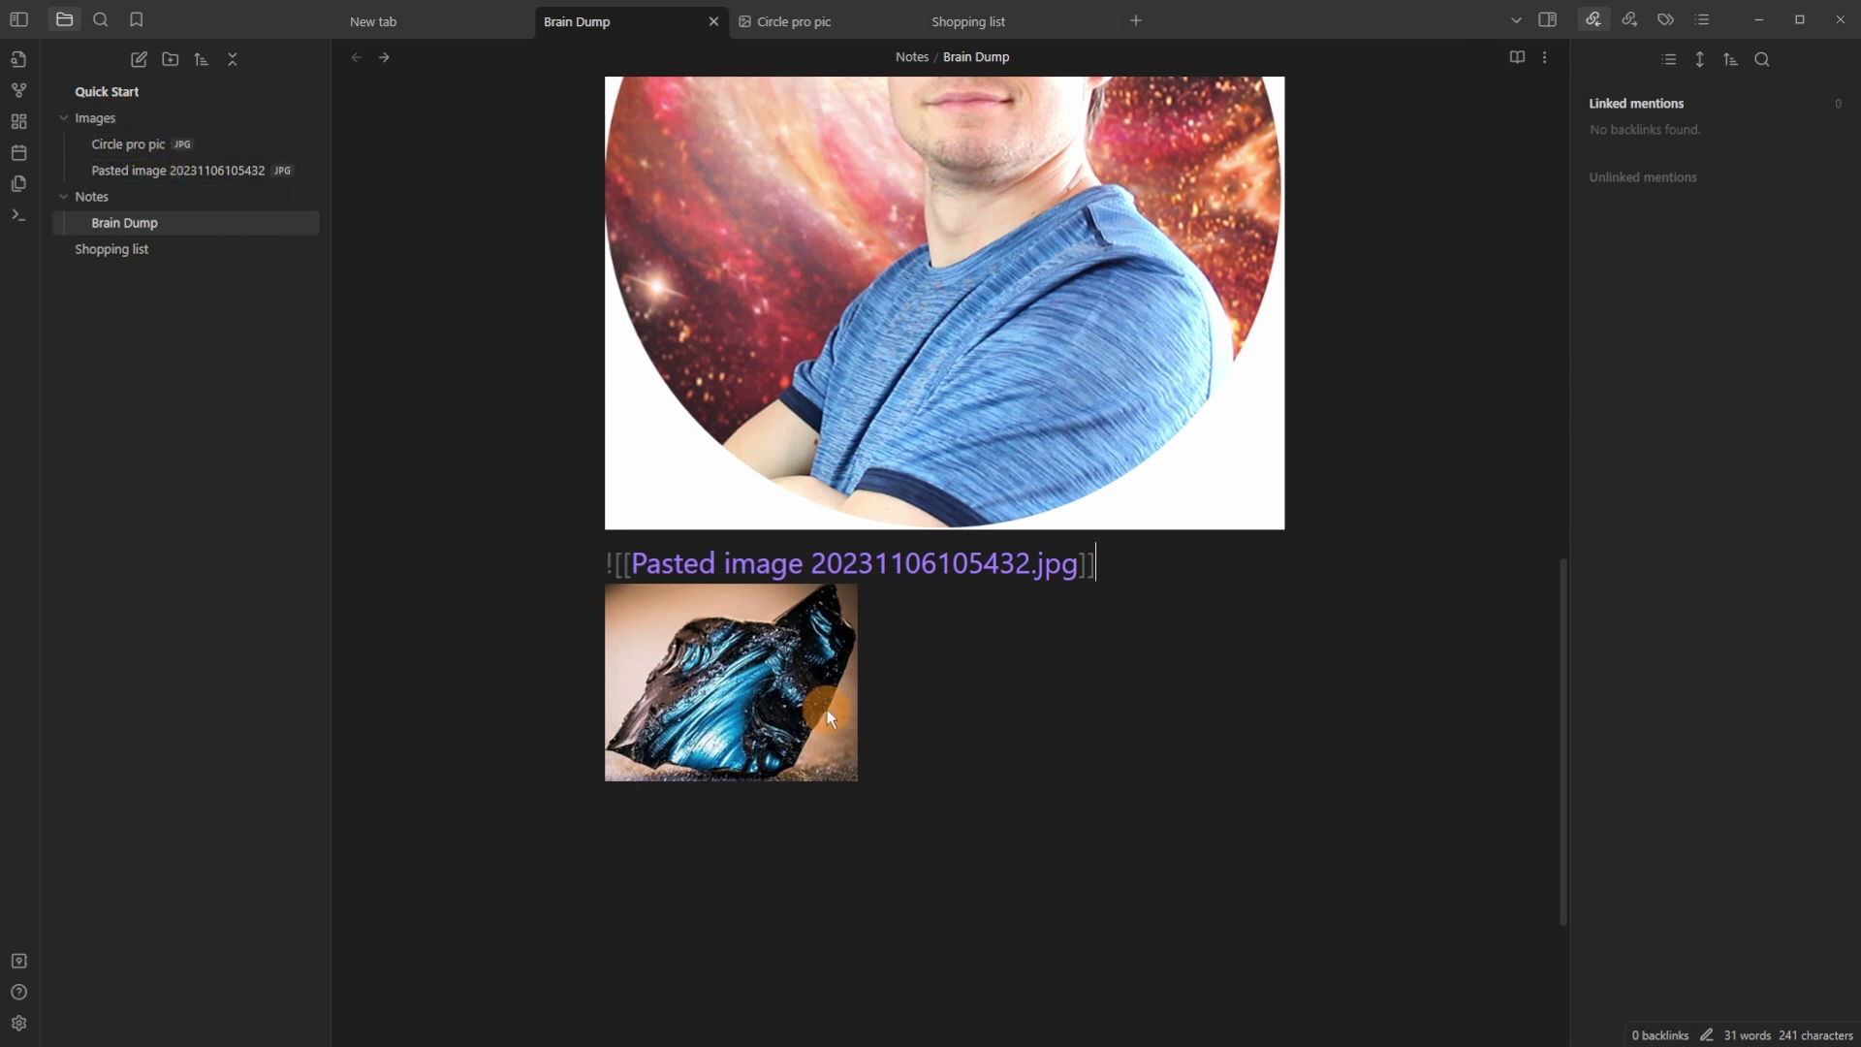
{"action": "key", "text": "alt+Tab"}
{"action": "key", "text": "super+shift+s"}
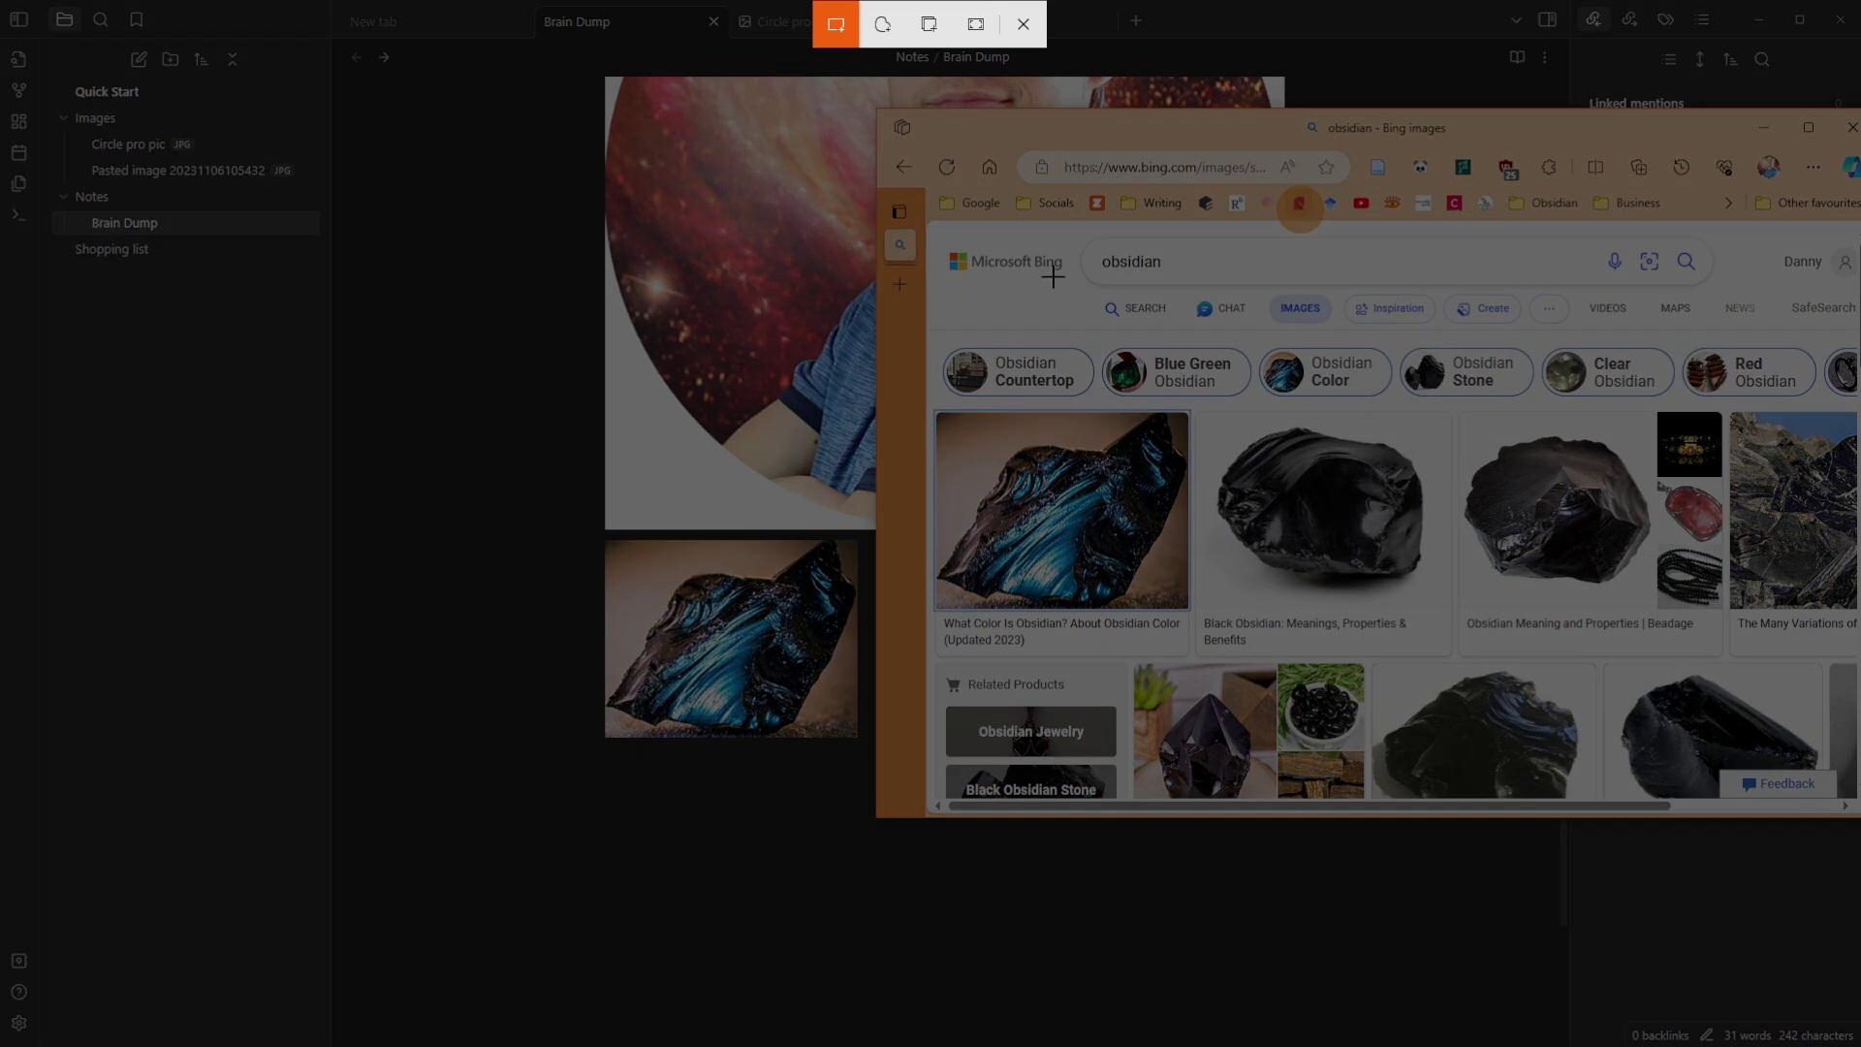
{"action": "left_click_drag", "start_coordinate": [951, 270], "coordinate": [1732, 693]}
{"action": "left_click", "coordinate": [786, 890]}
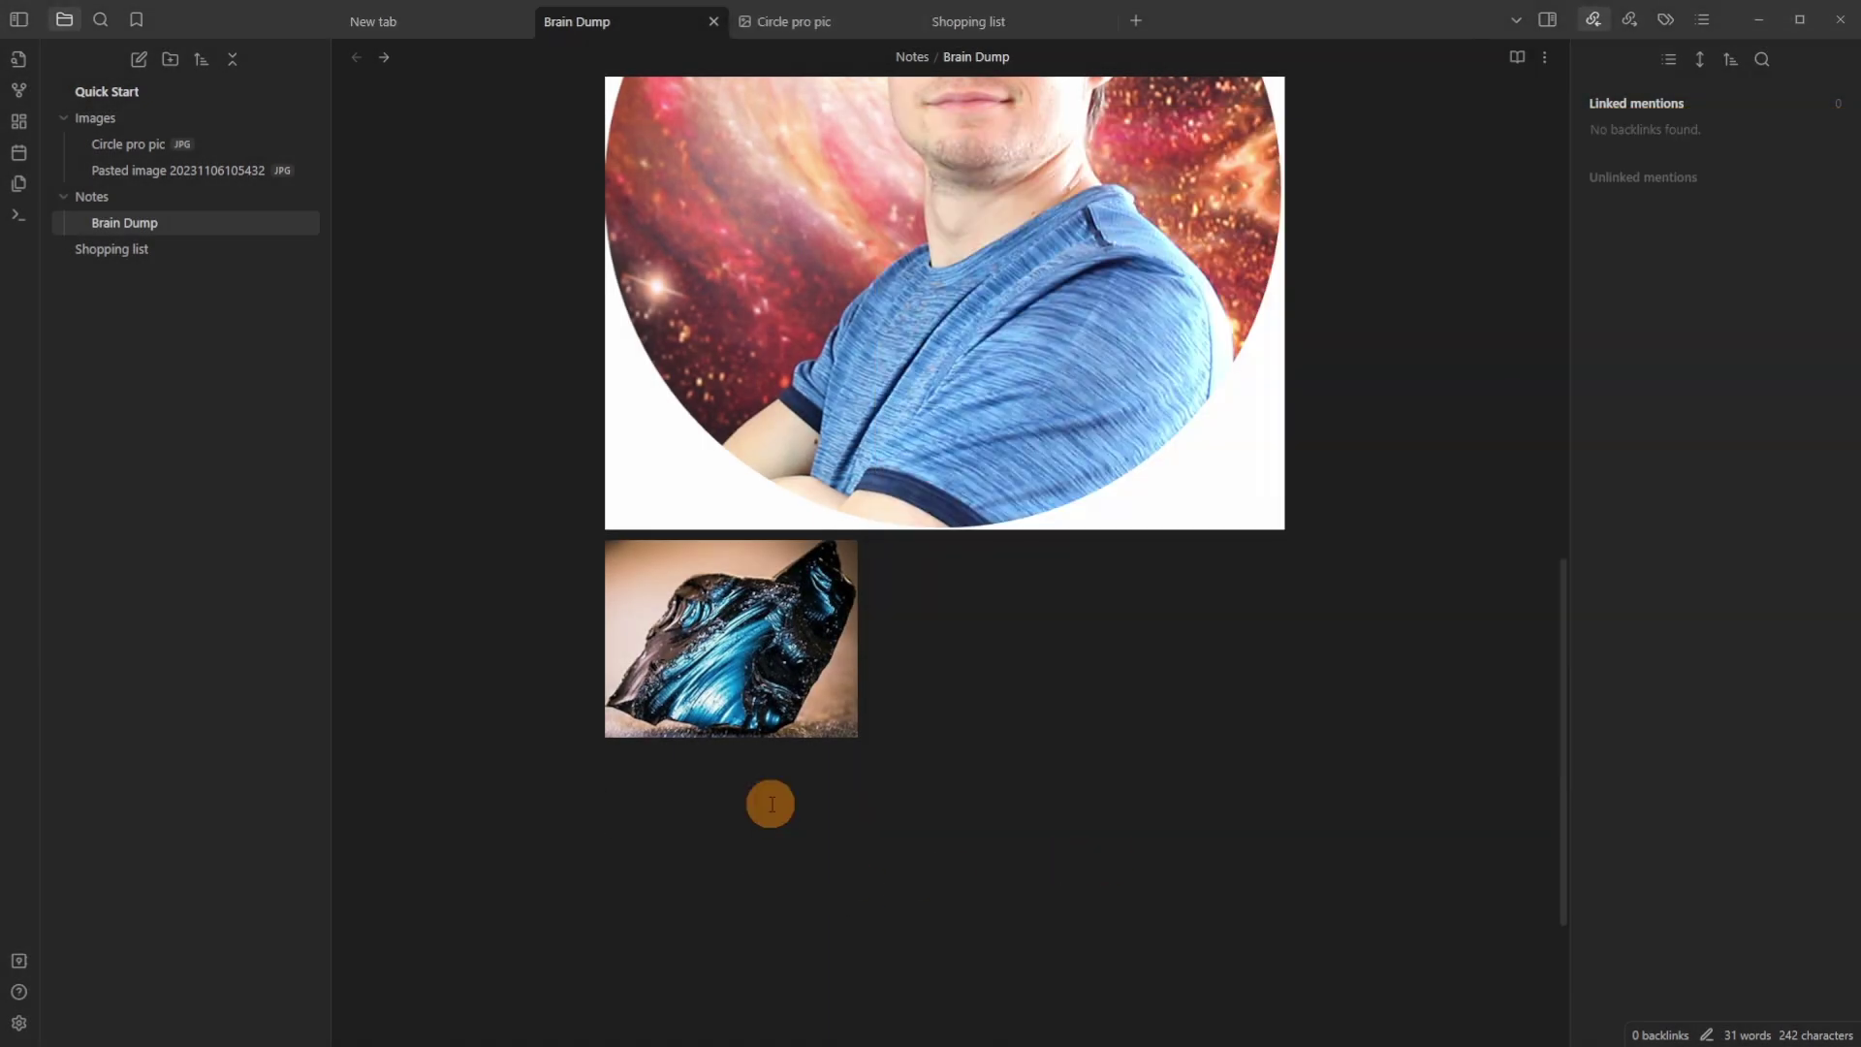
{"action": "type", "text": "![[Pasted image 20231106105452.png]]"}
{"action": "scroll", "coordinate": [772, 780], "scroll_direction": "down", "scroll_amount": 3}
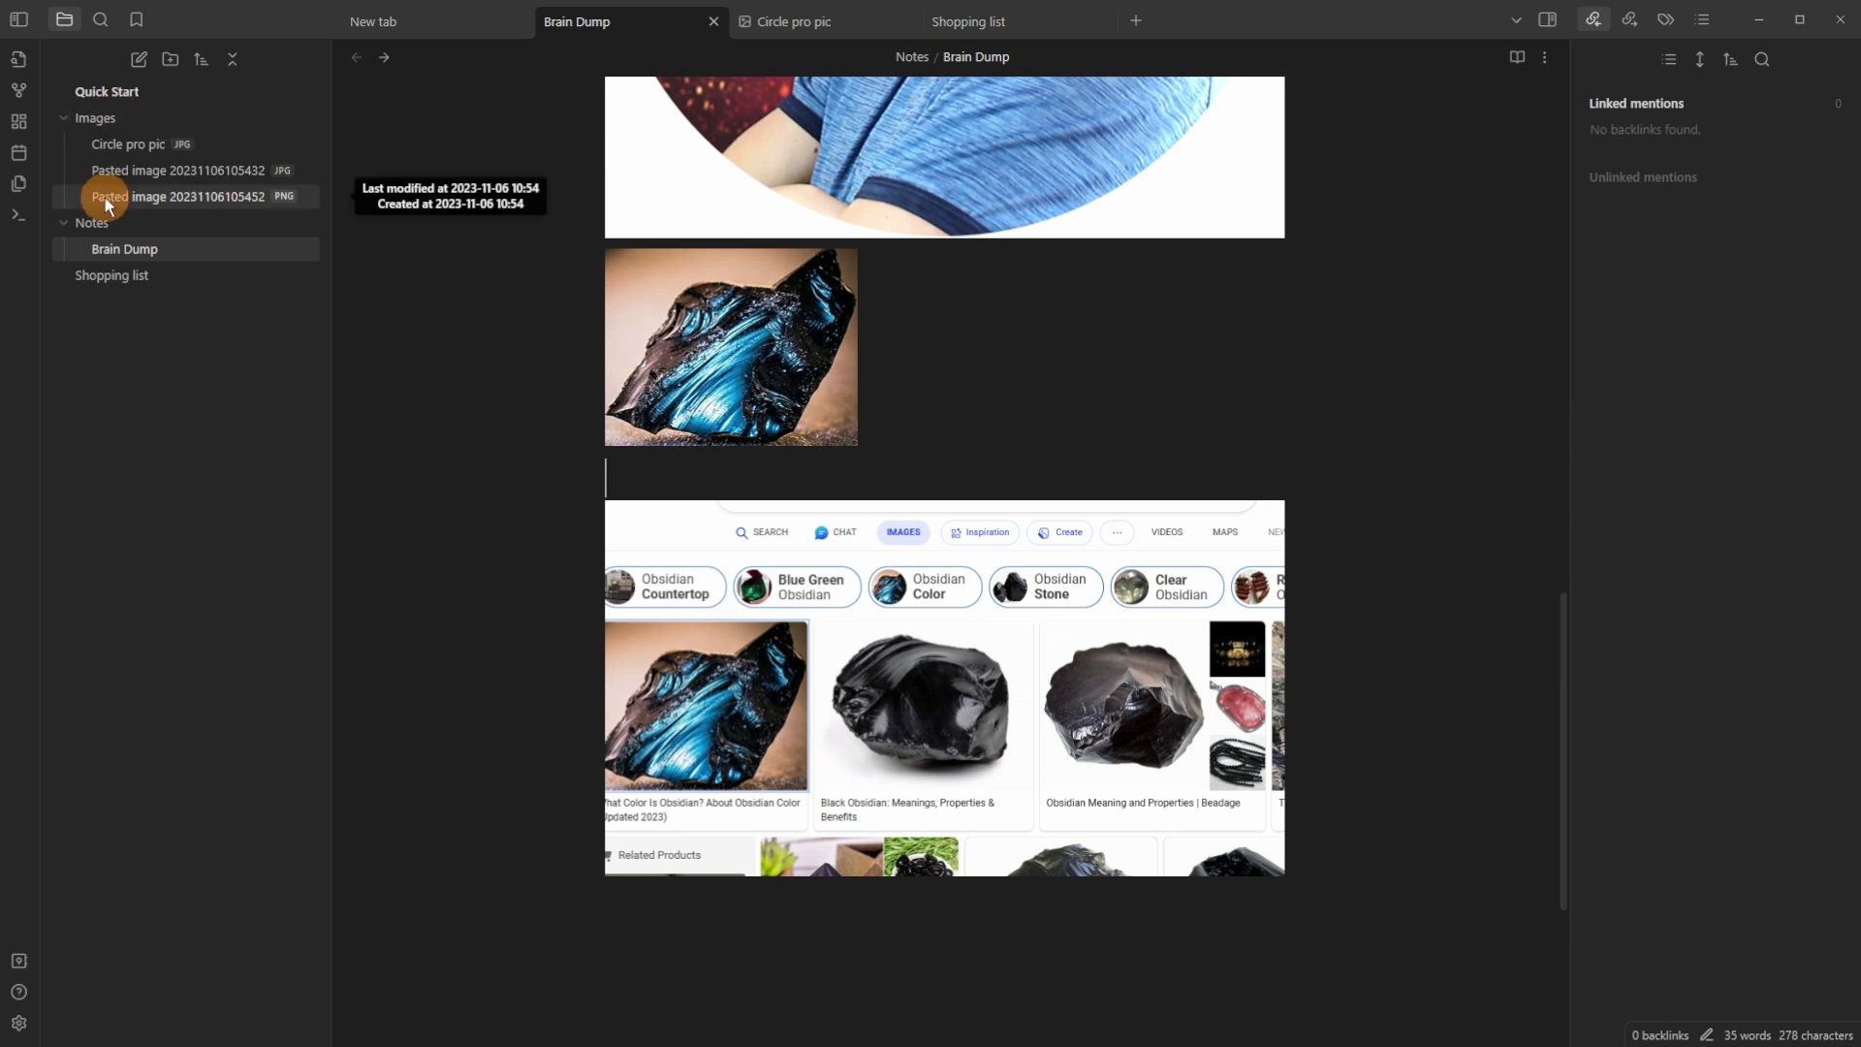
Rename the pasted JPG as Obsidian image and choose to always update internal links
{"action": "left_click", "coordinate": [165, 172]}
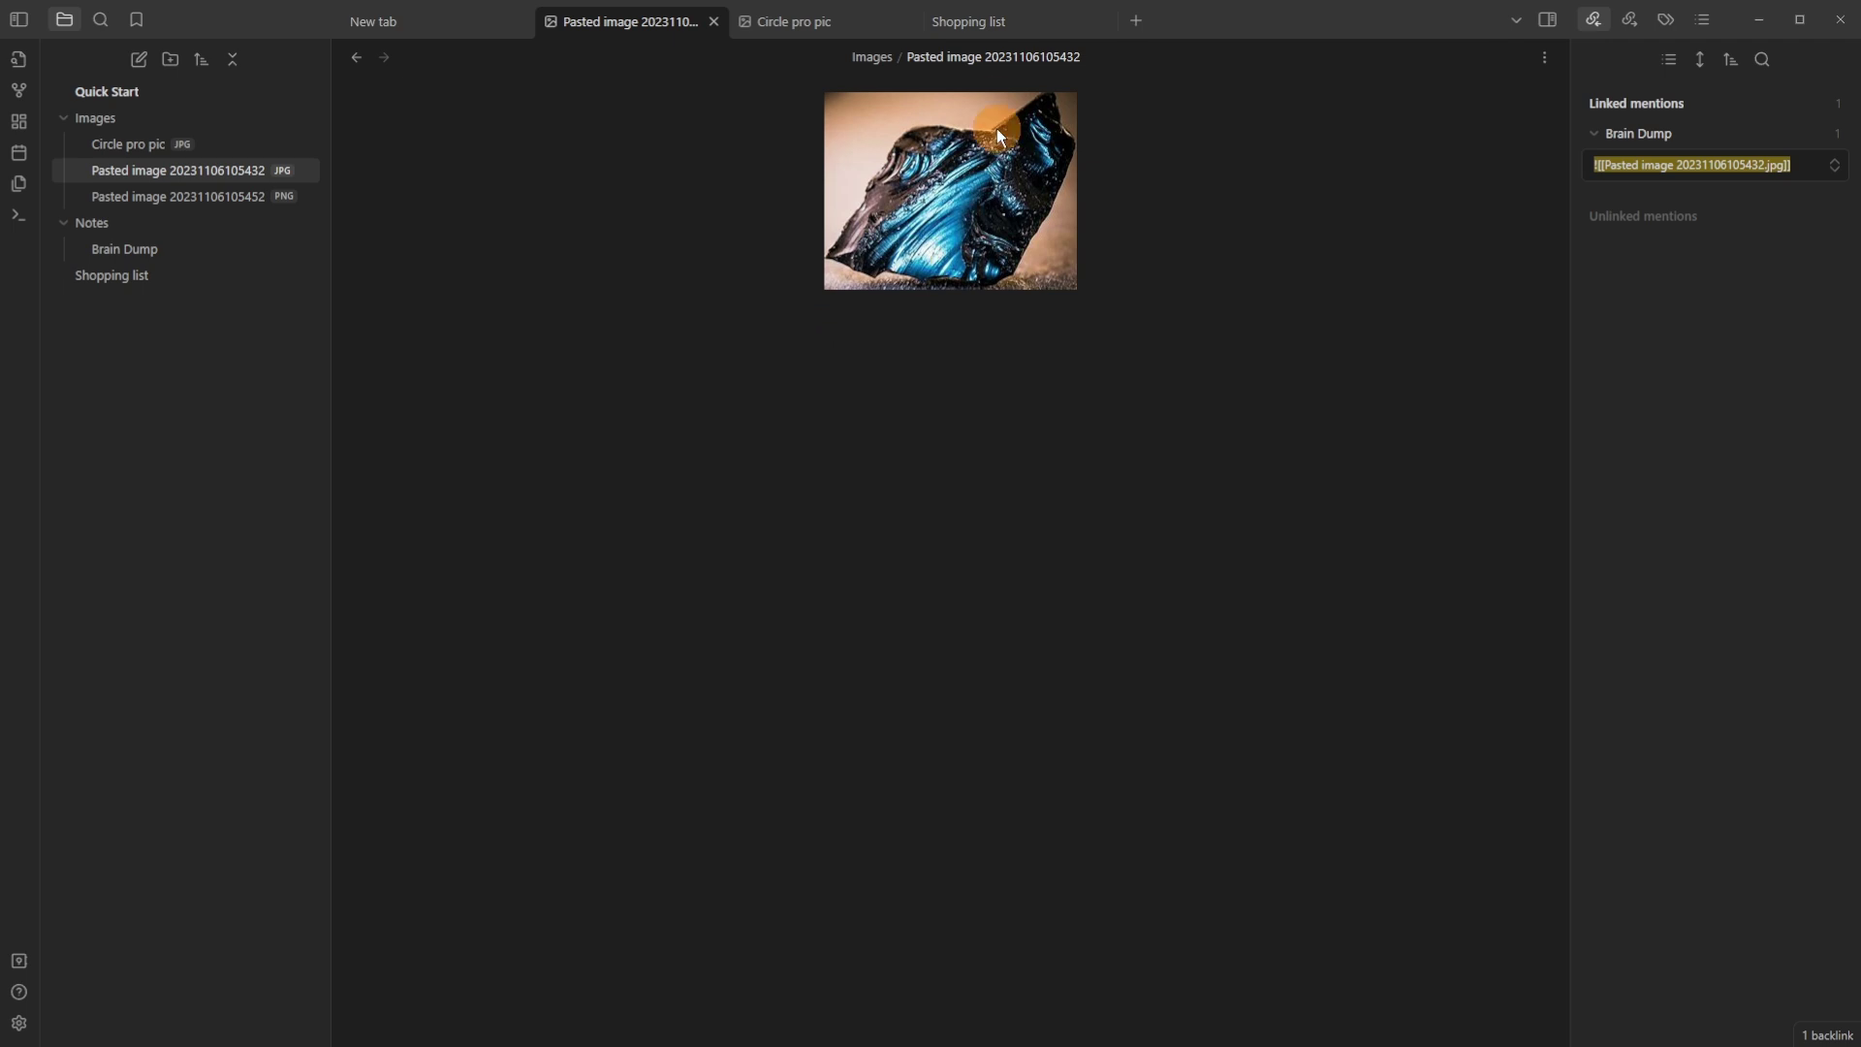
{"action": "left_click", "coordinate": [987, 57]}
{"action": "key", "text": "ctrl+a"}
{"action": "type", "text": "Obsidian image"}
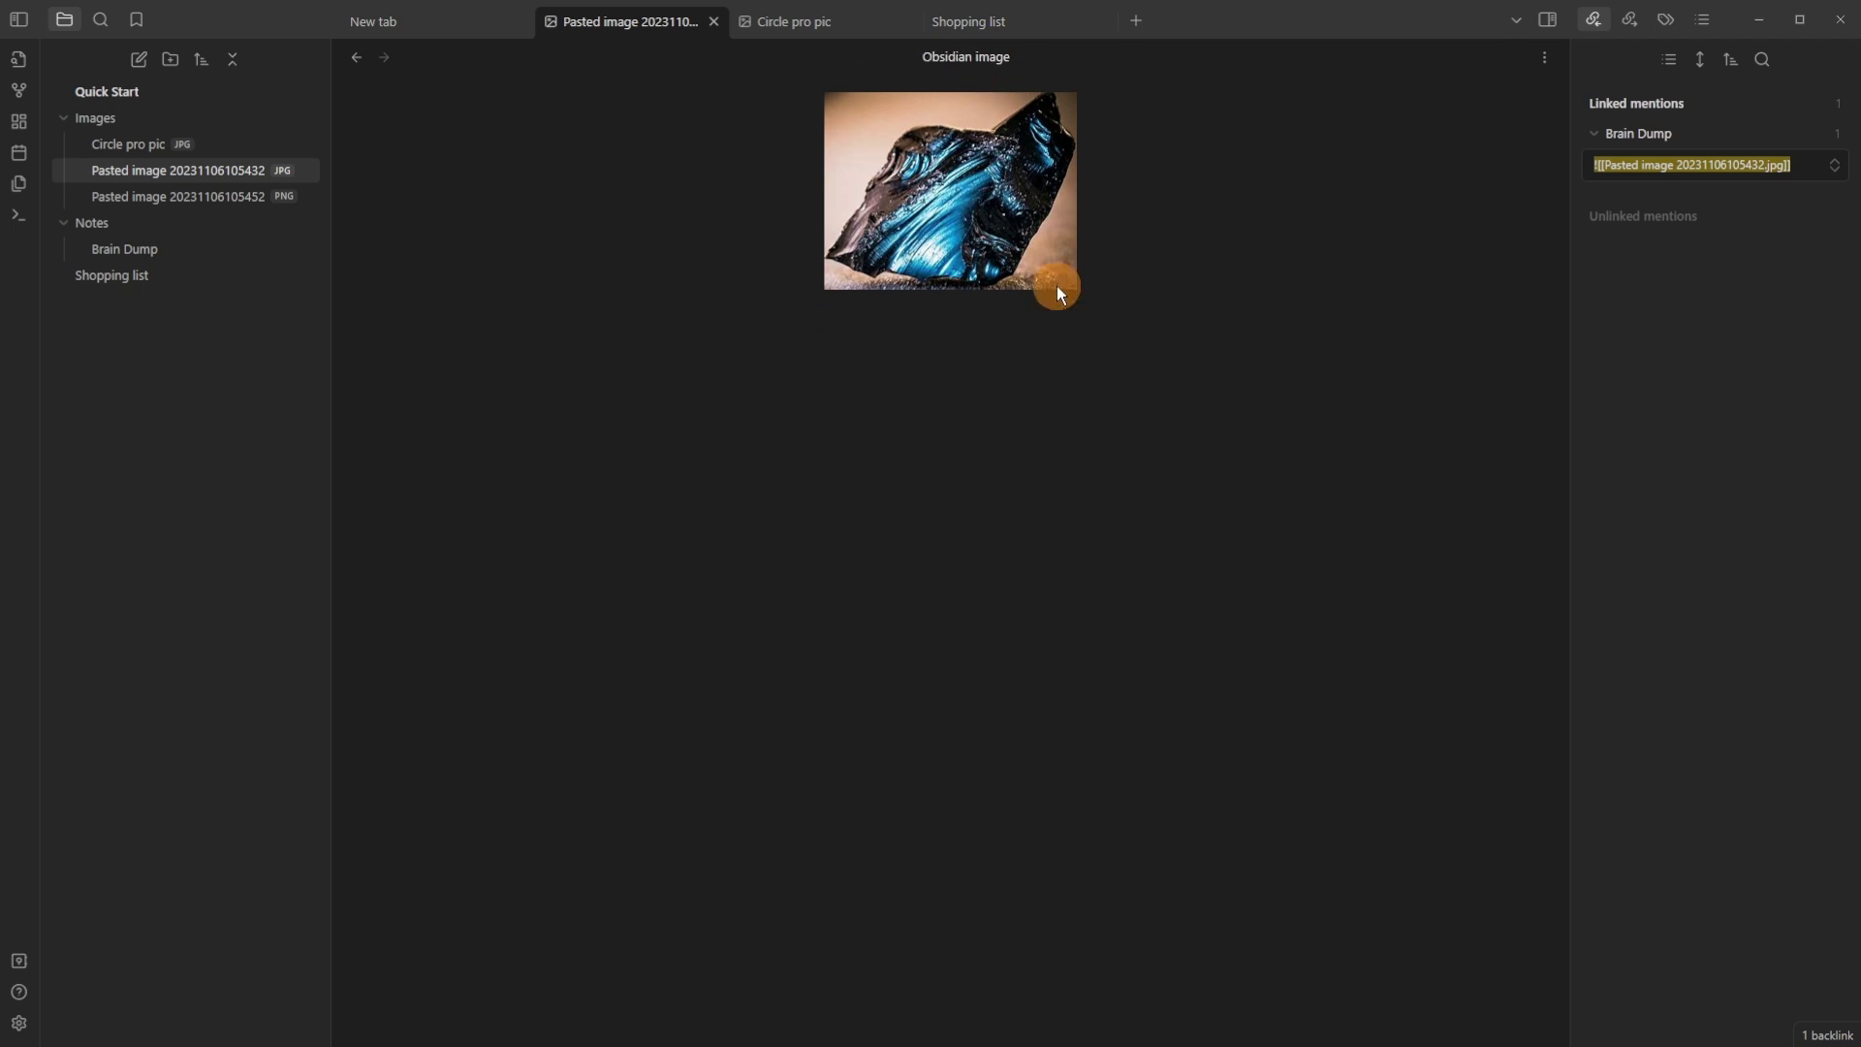
{"action": "key", "text": "Return"}
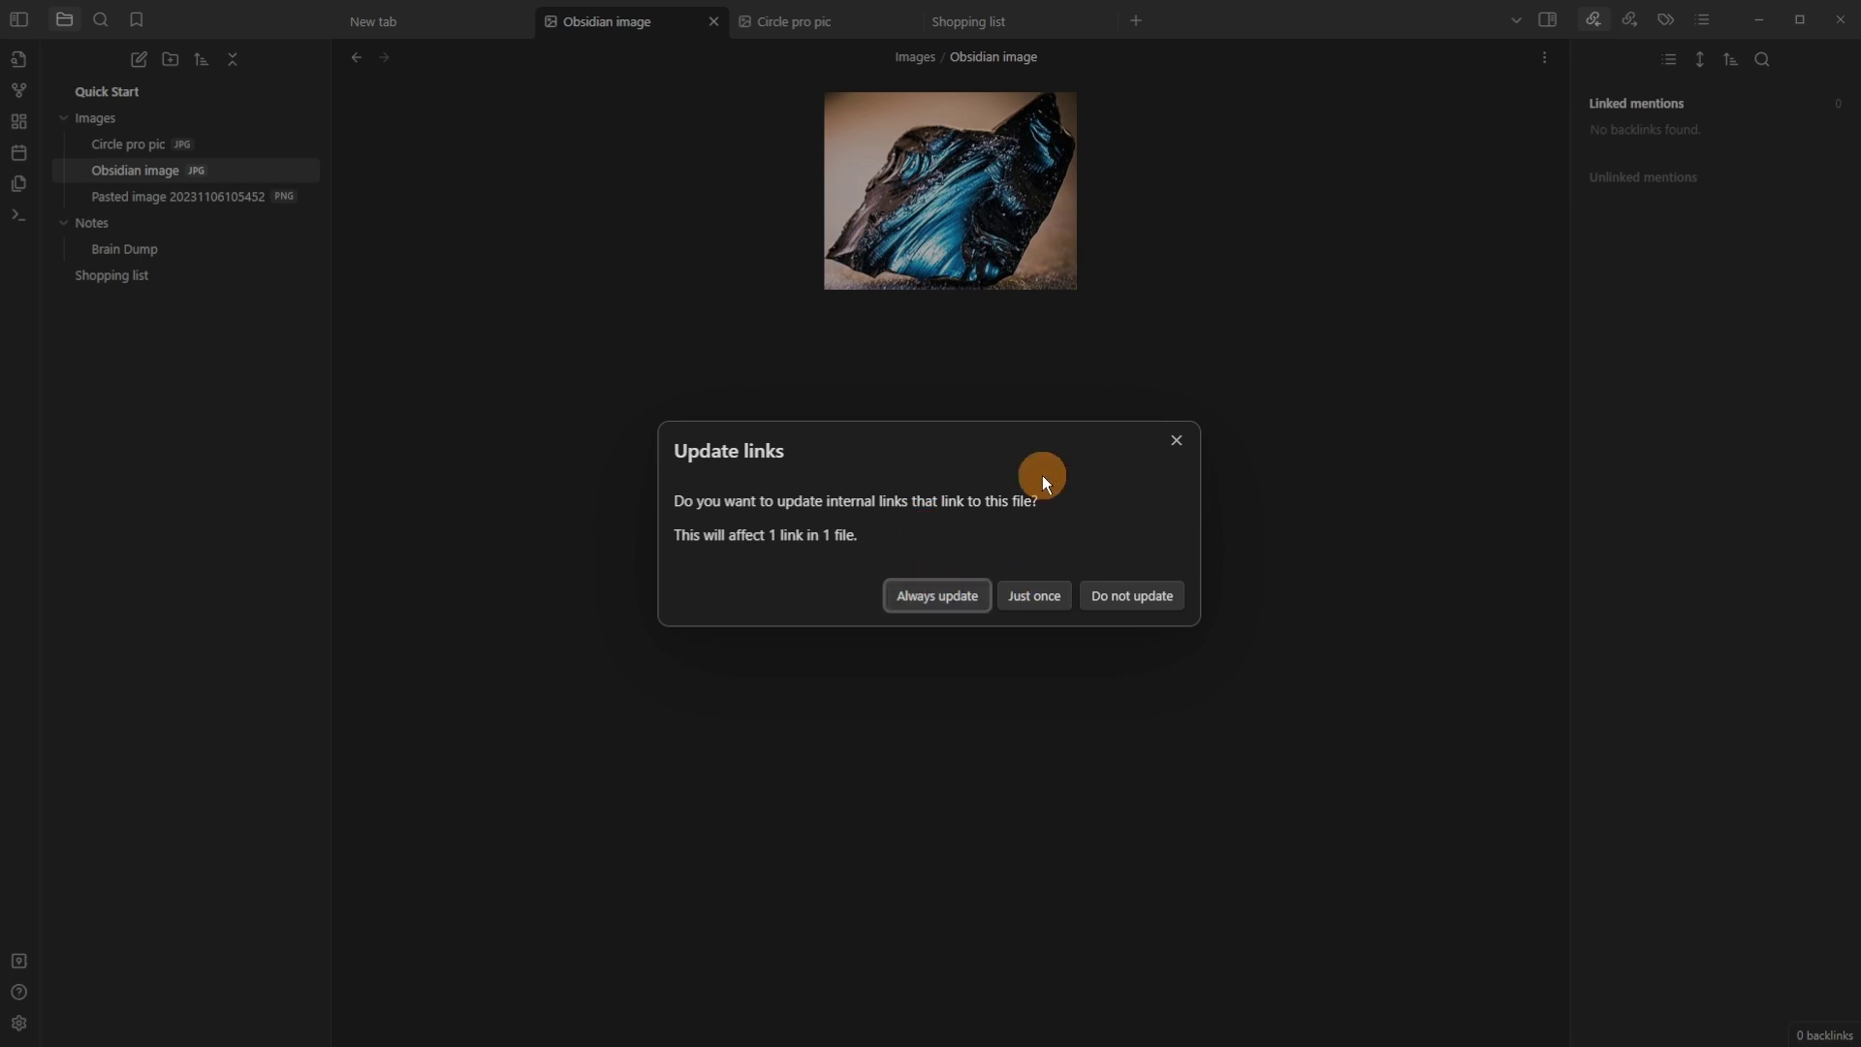
{"action": "left_click", "coordinate": [956, 593]}
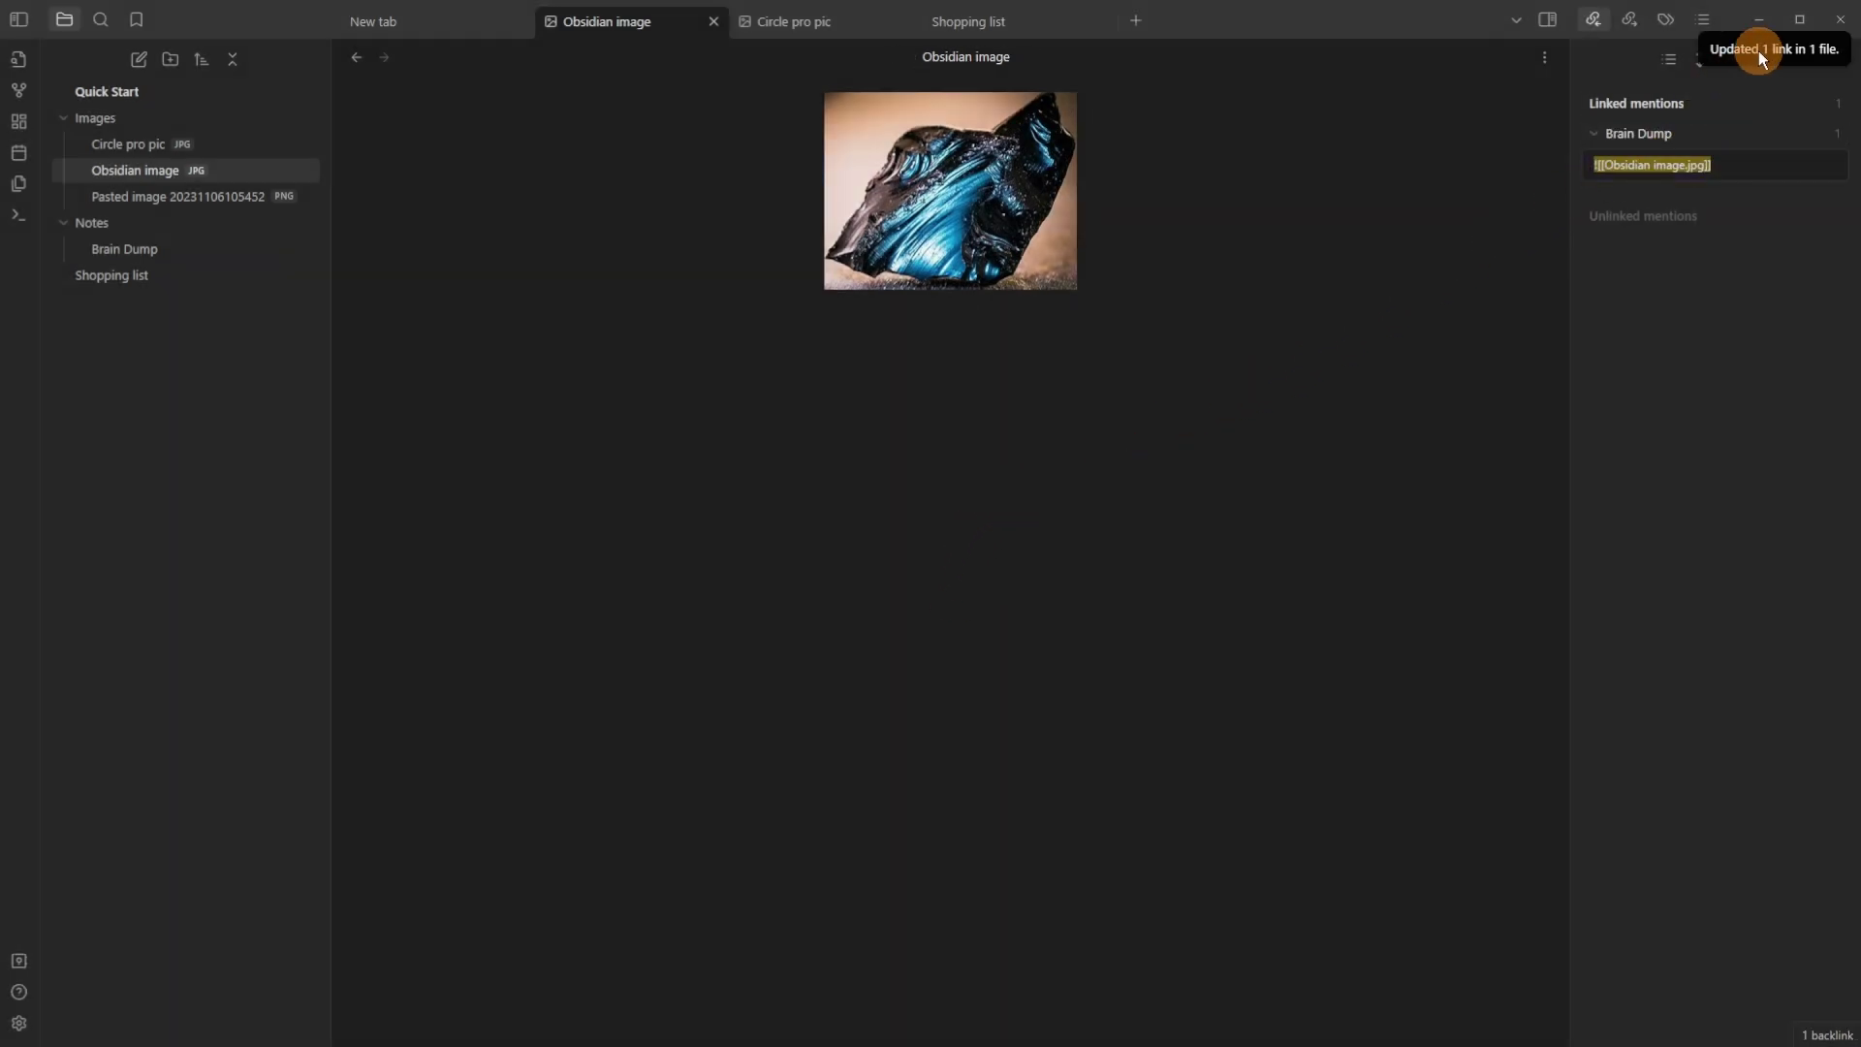
Open Brain Dump from the renamed image's linked mentions and check the embedded image link
{"action": "left_click", "coordinate": [1700, 133]}
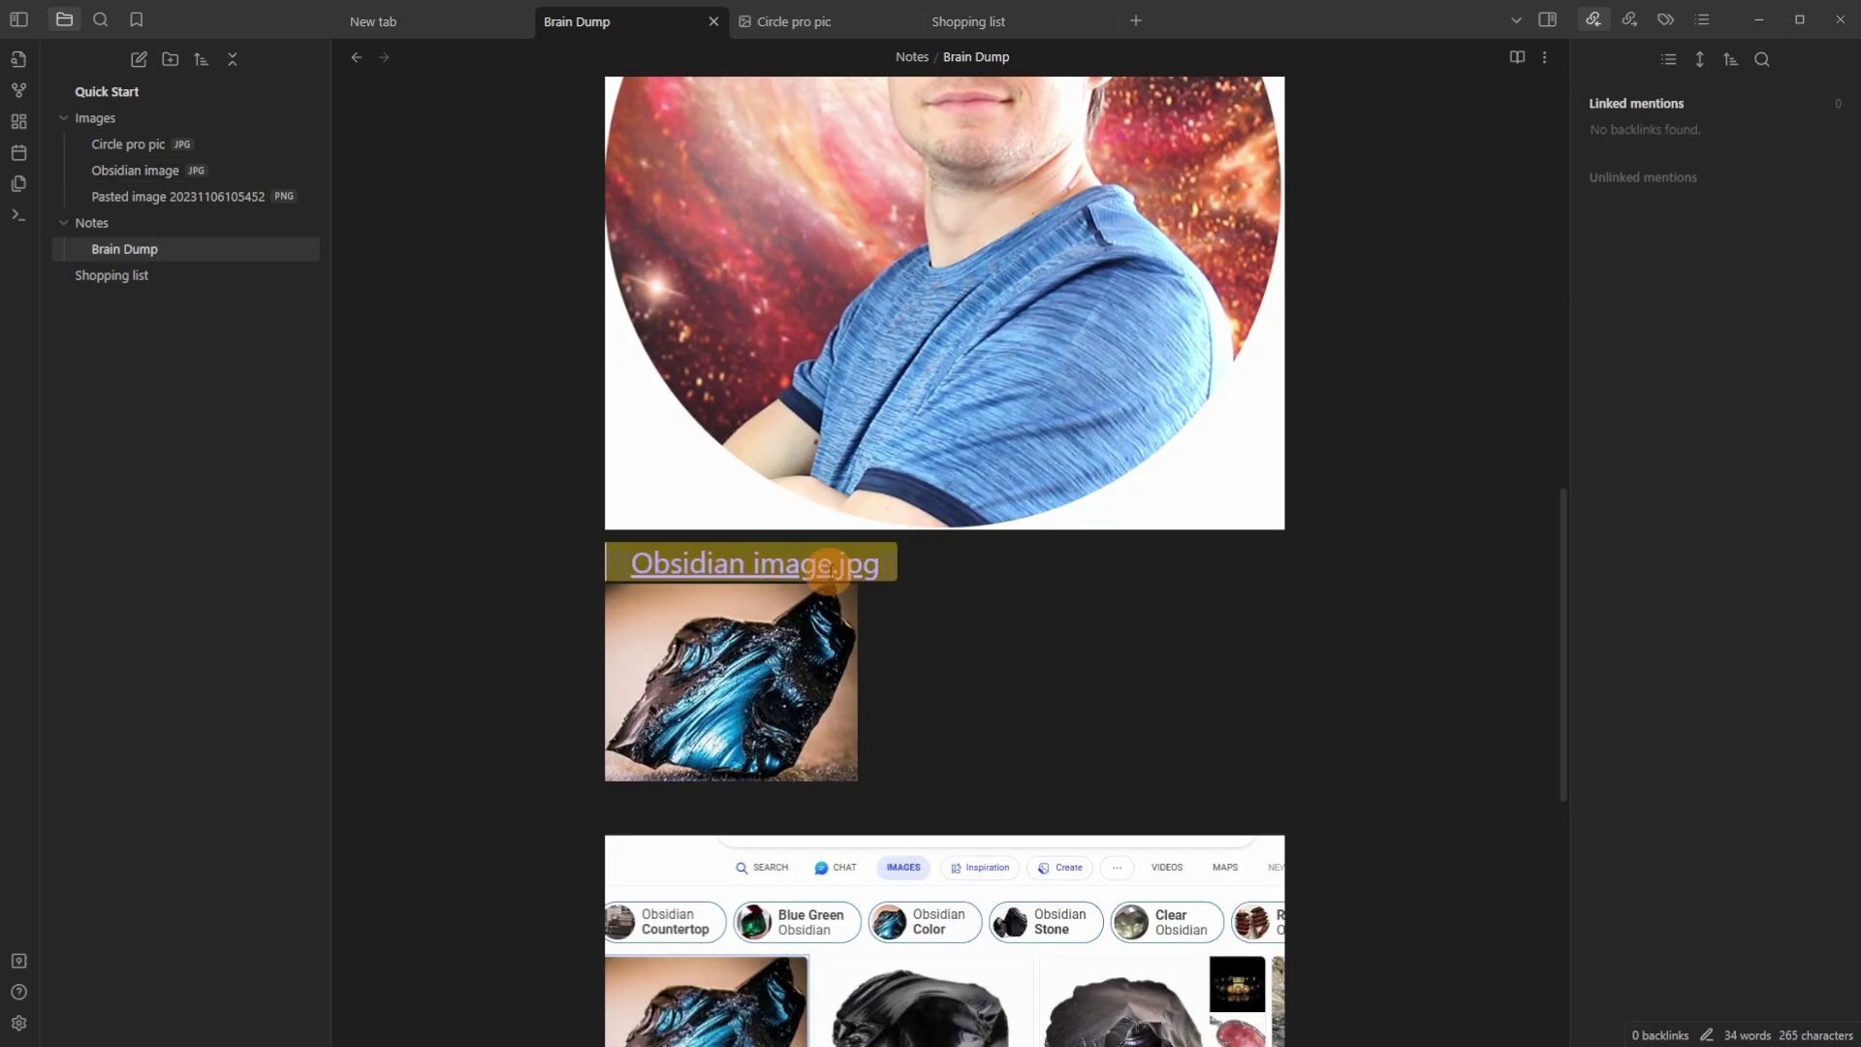
{"action": "left_click", "coordinate": [916, 565]}
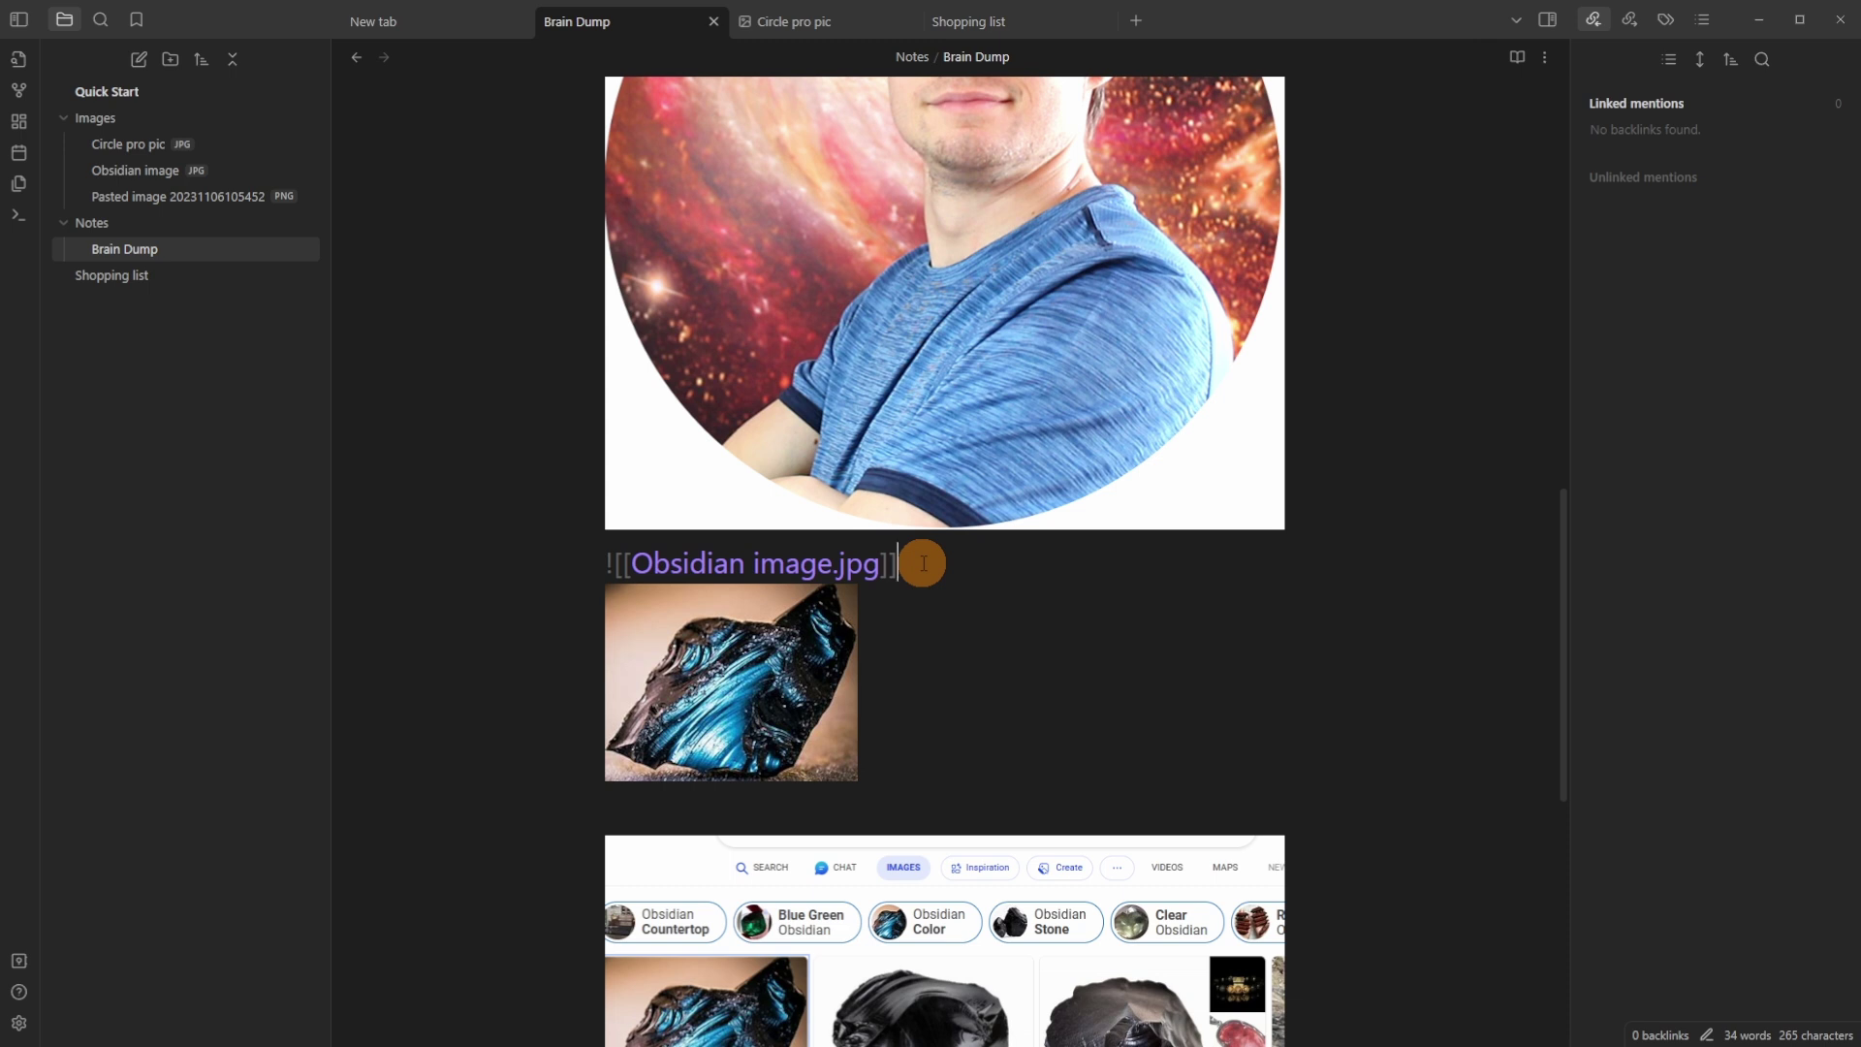
{"action": "scroll", "coordinate": [923, 552], "scroll_direction": "up", "scroll_amount": 5}
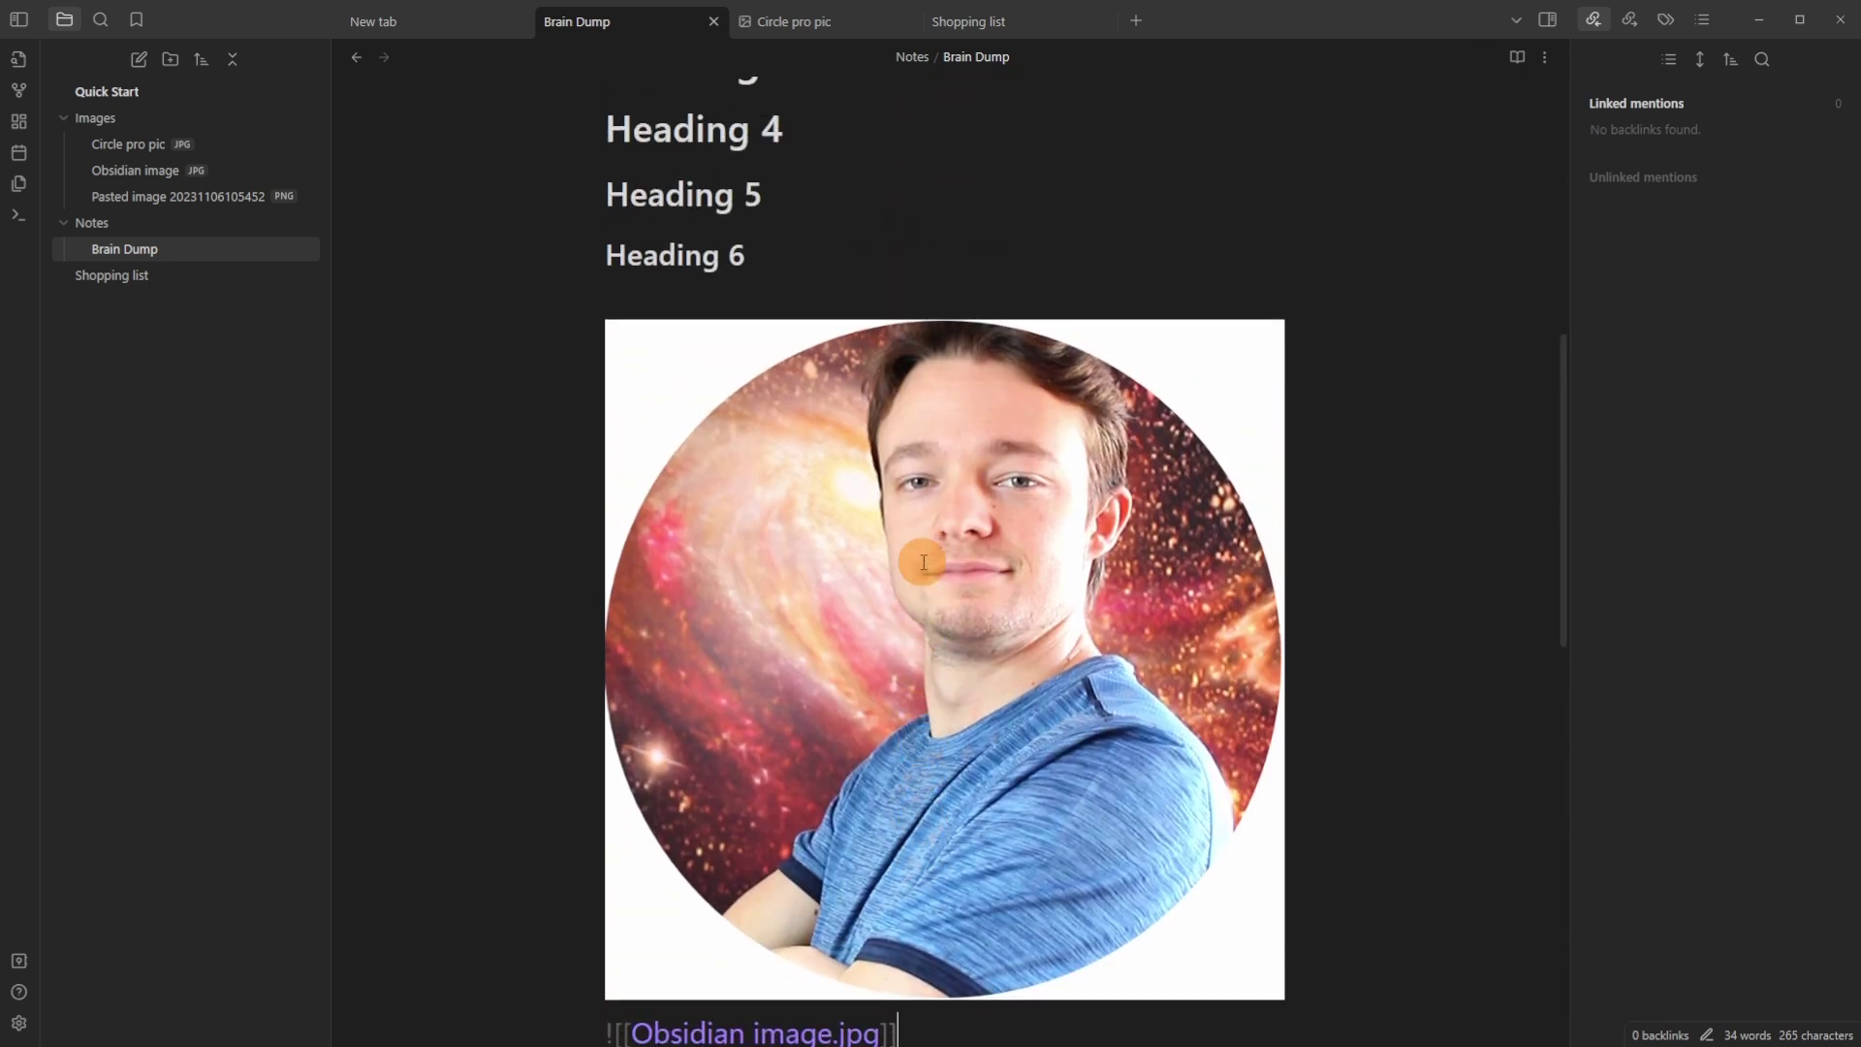
{"action": "scroll", "coordinate": [892, 601], "scroll_direction": "down", "scroll_amount": 5}
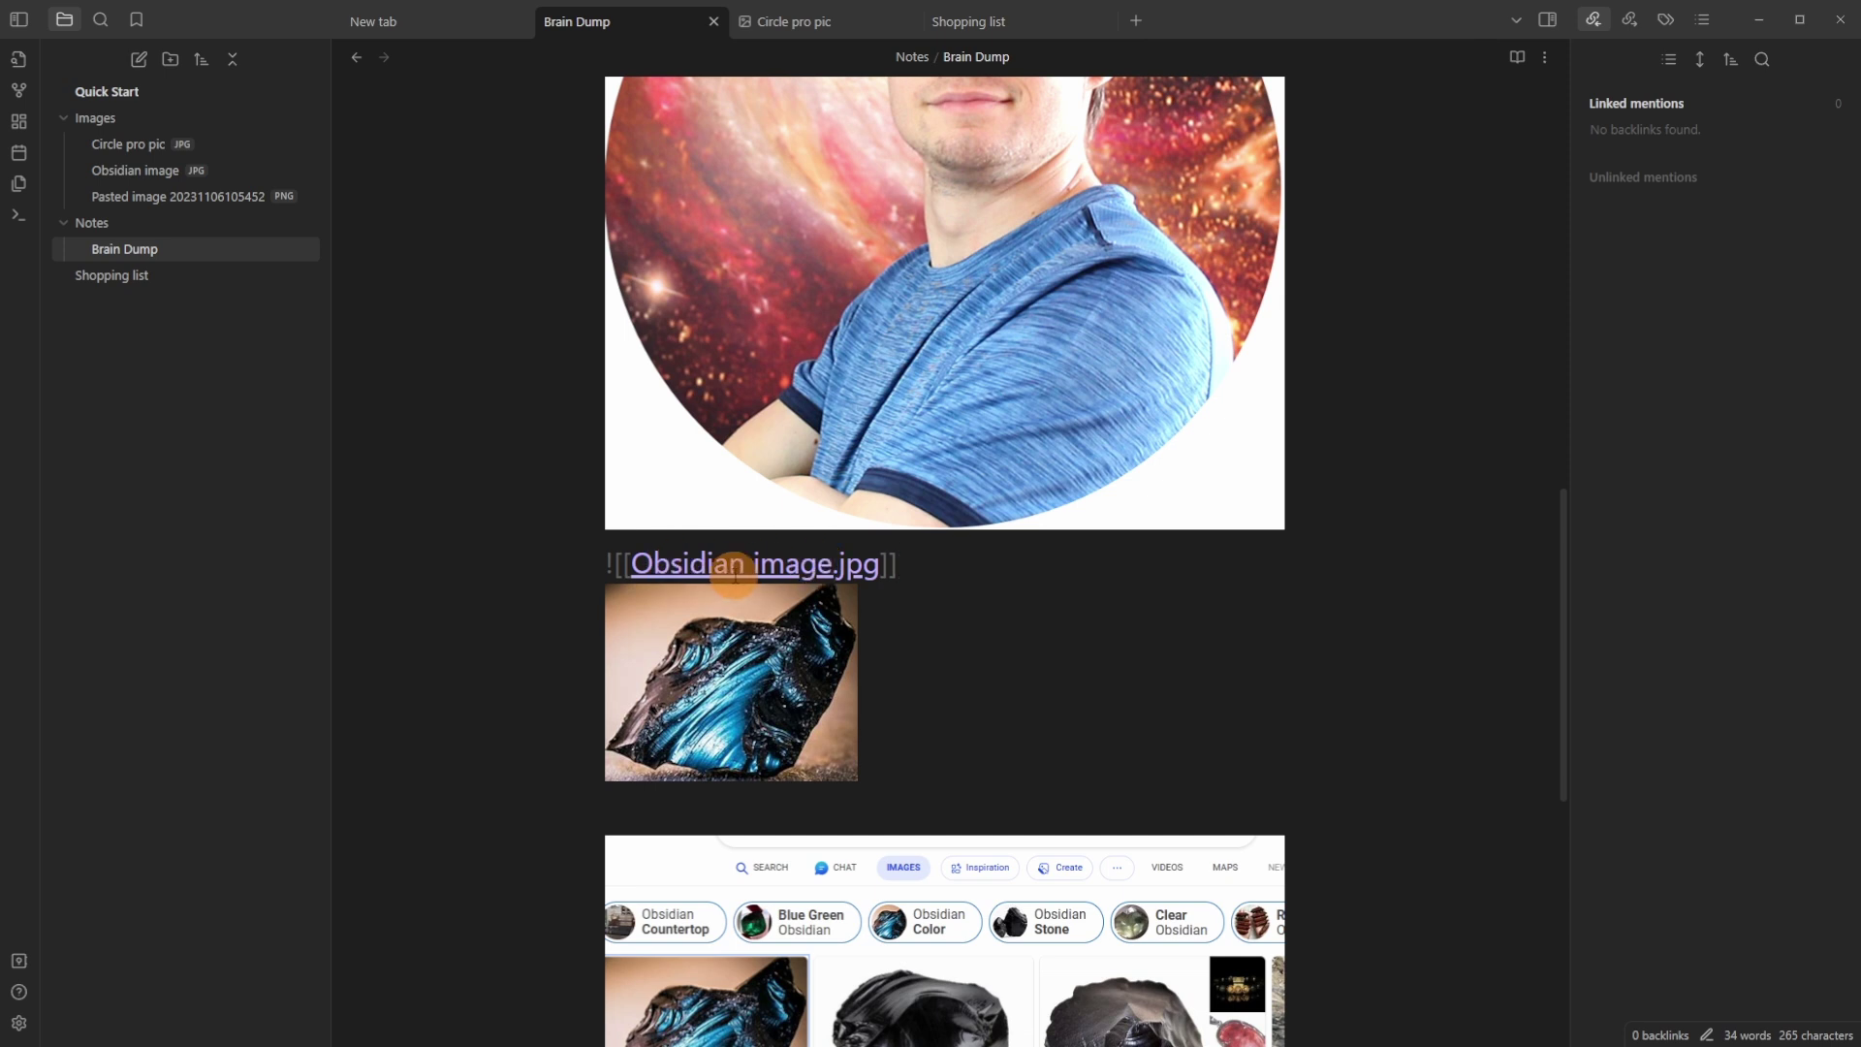
{"action": "scroll", "coordinate": [734, 575], "scroll_direction": "down", "scroll_amount": 2}
{"action": "left_click", "coordinate": [790, 576]}
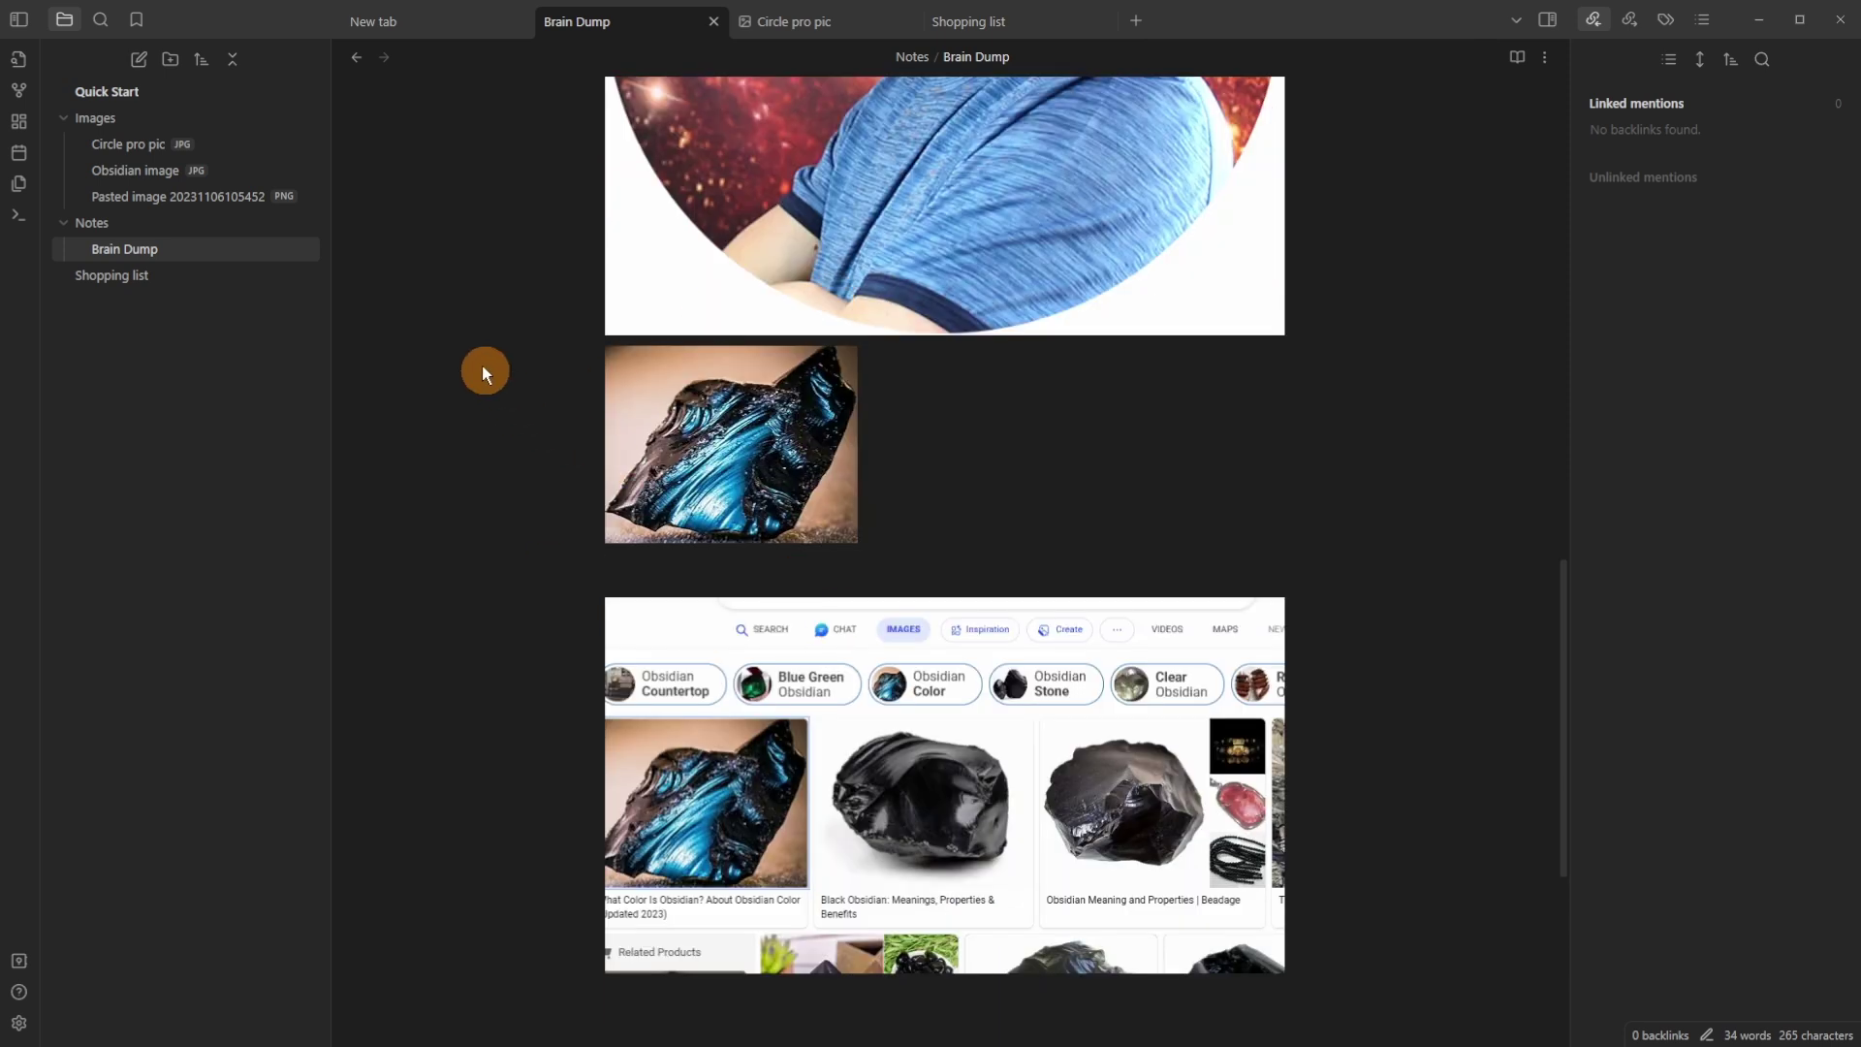
Rename the pasted PNG as Search screenshot and reveal its embed link in the Brain Dump note
{"action": "right_click", "coordinate": [201, 198]}
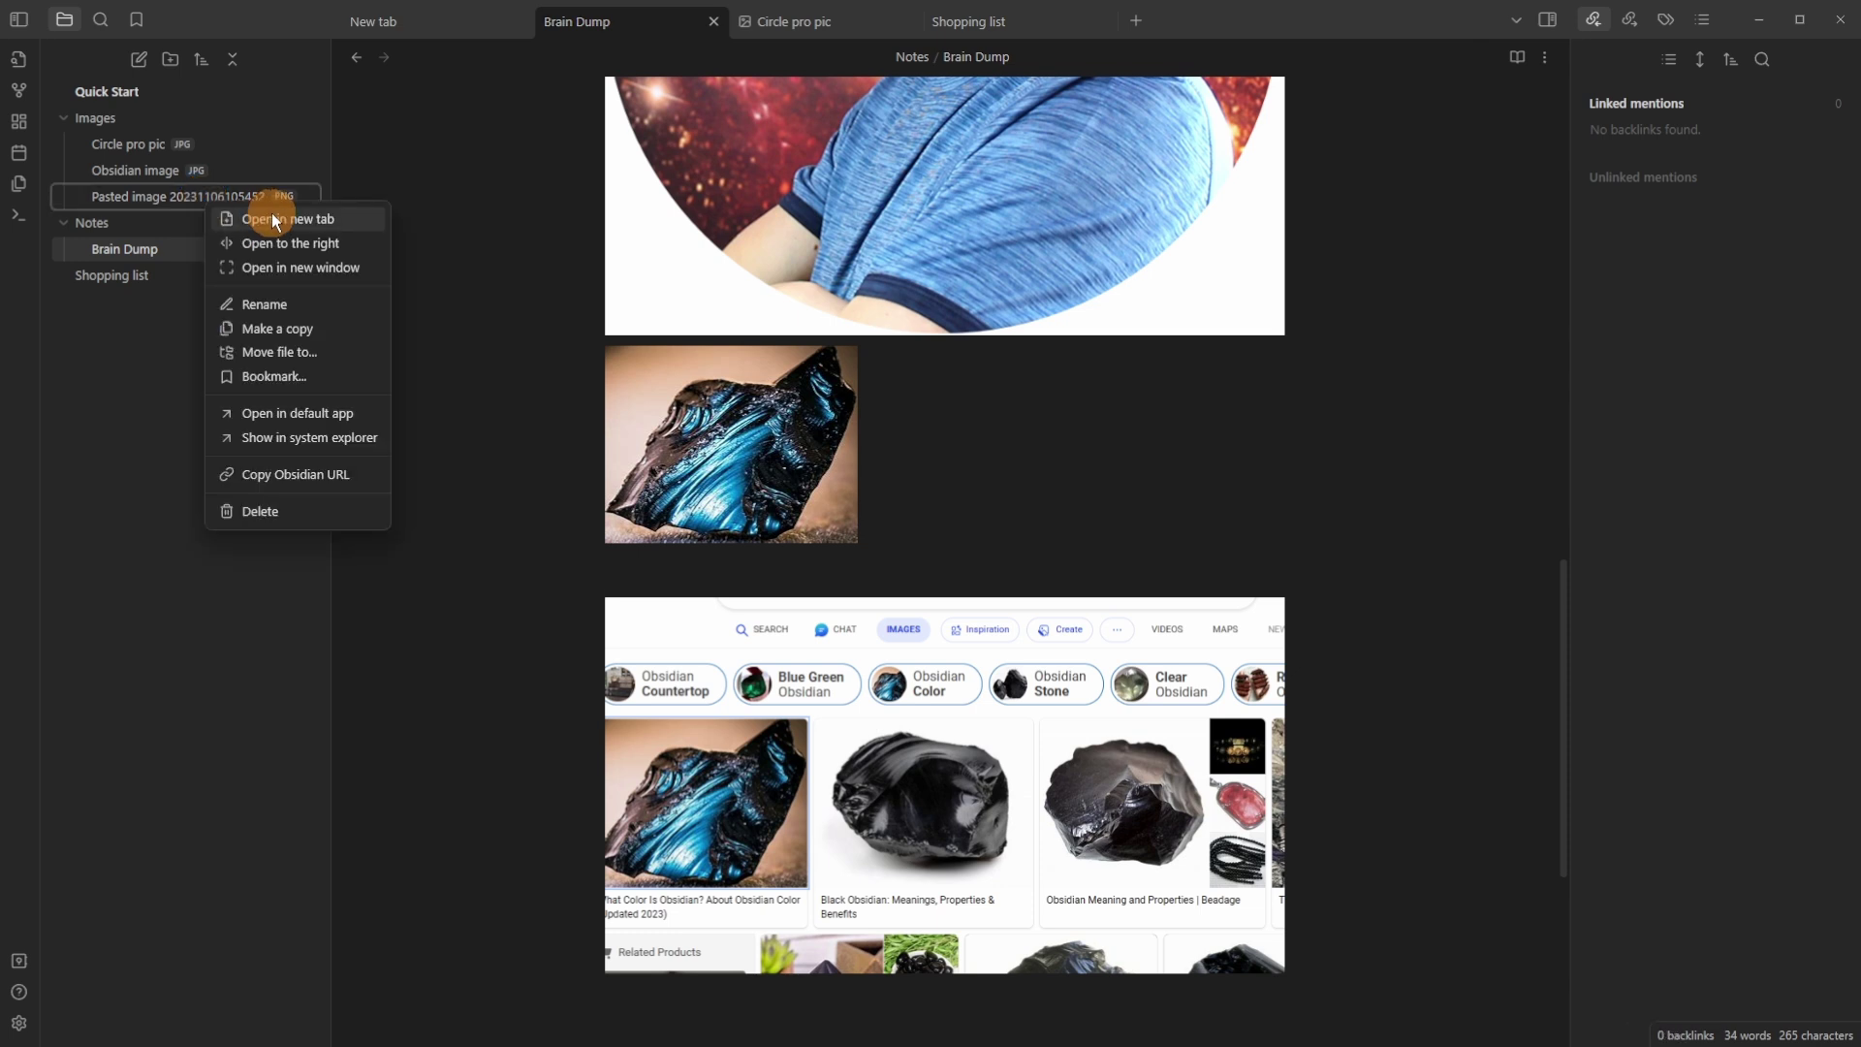
{"action": "left_click", "coordinate": [301, 308]}
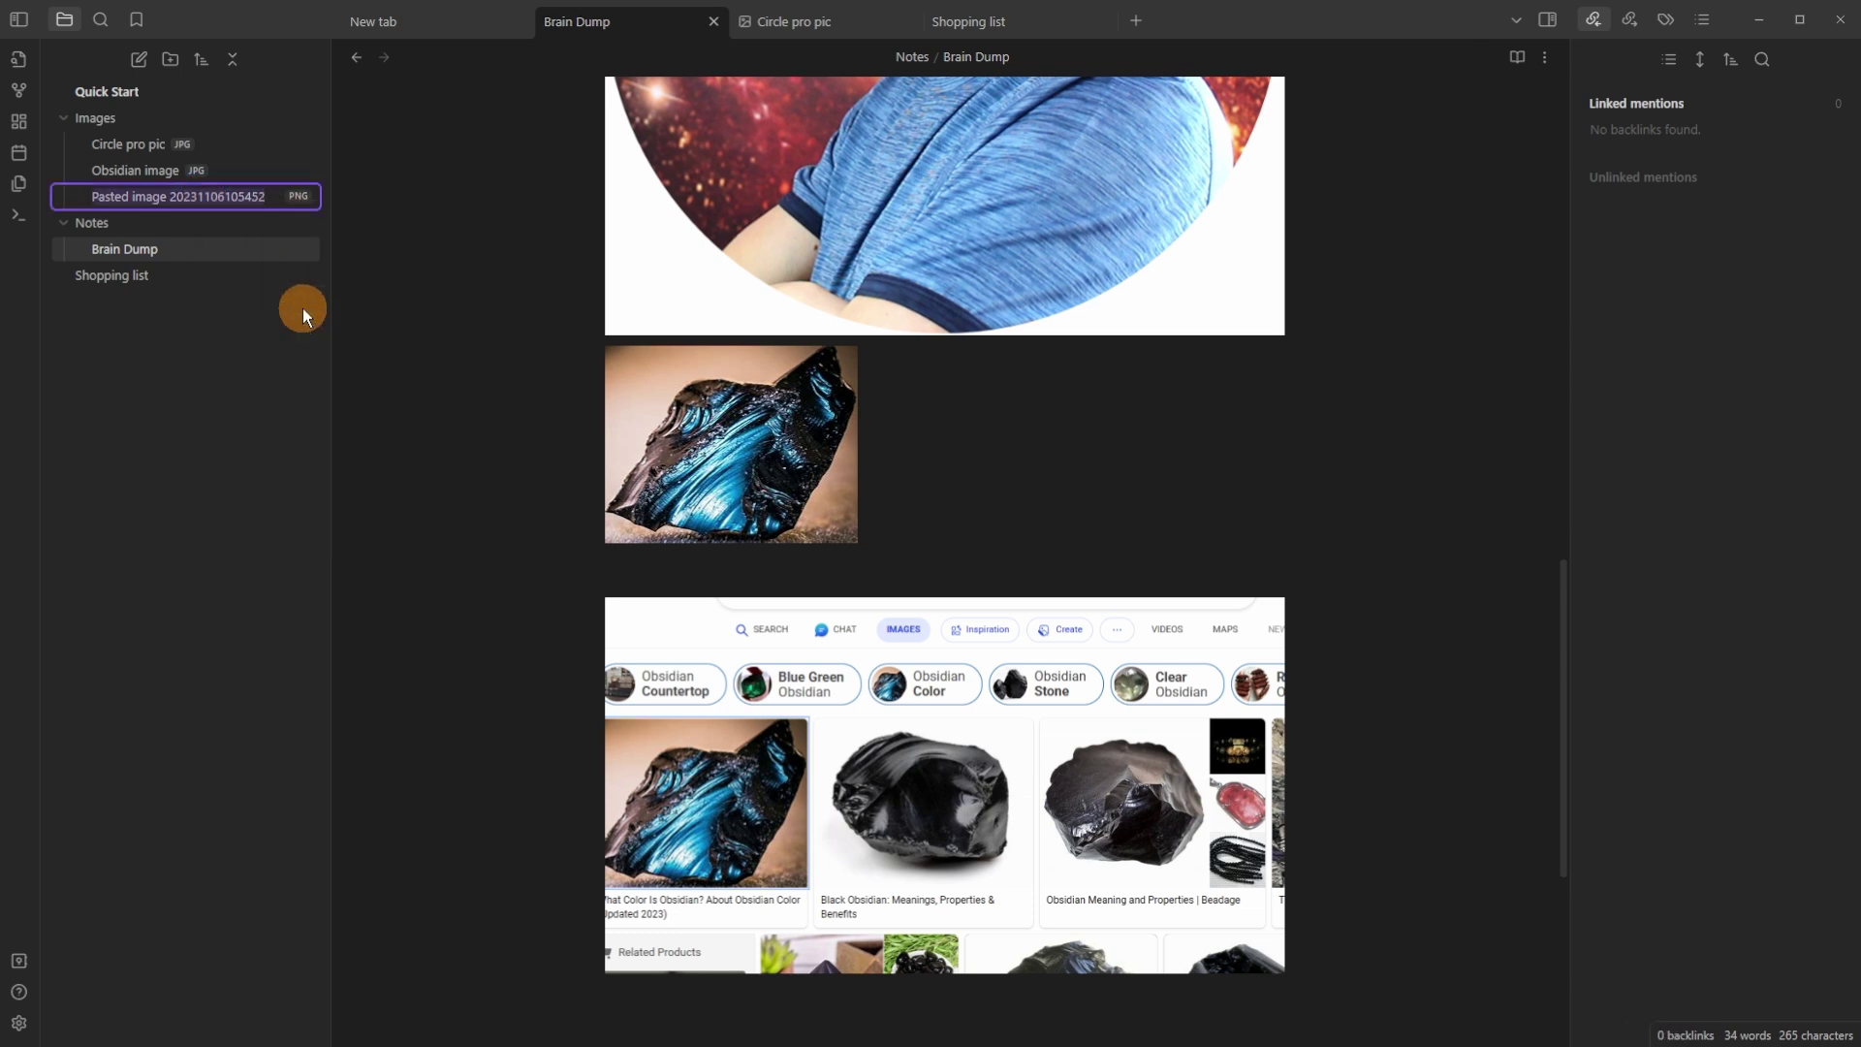
{"action": "type", "text": "Search screenshot"}
{"action": "key", "text": "Return"}
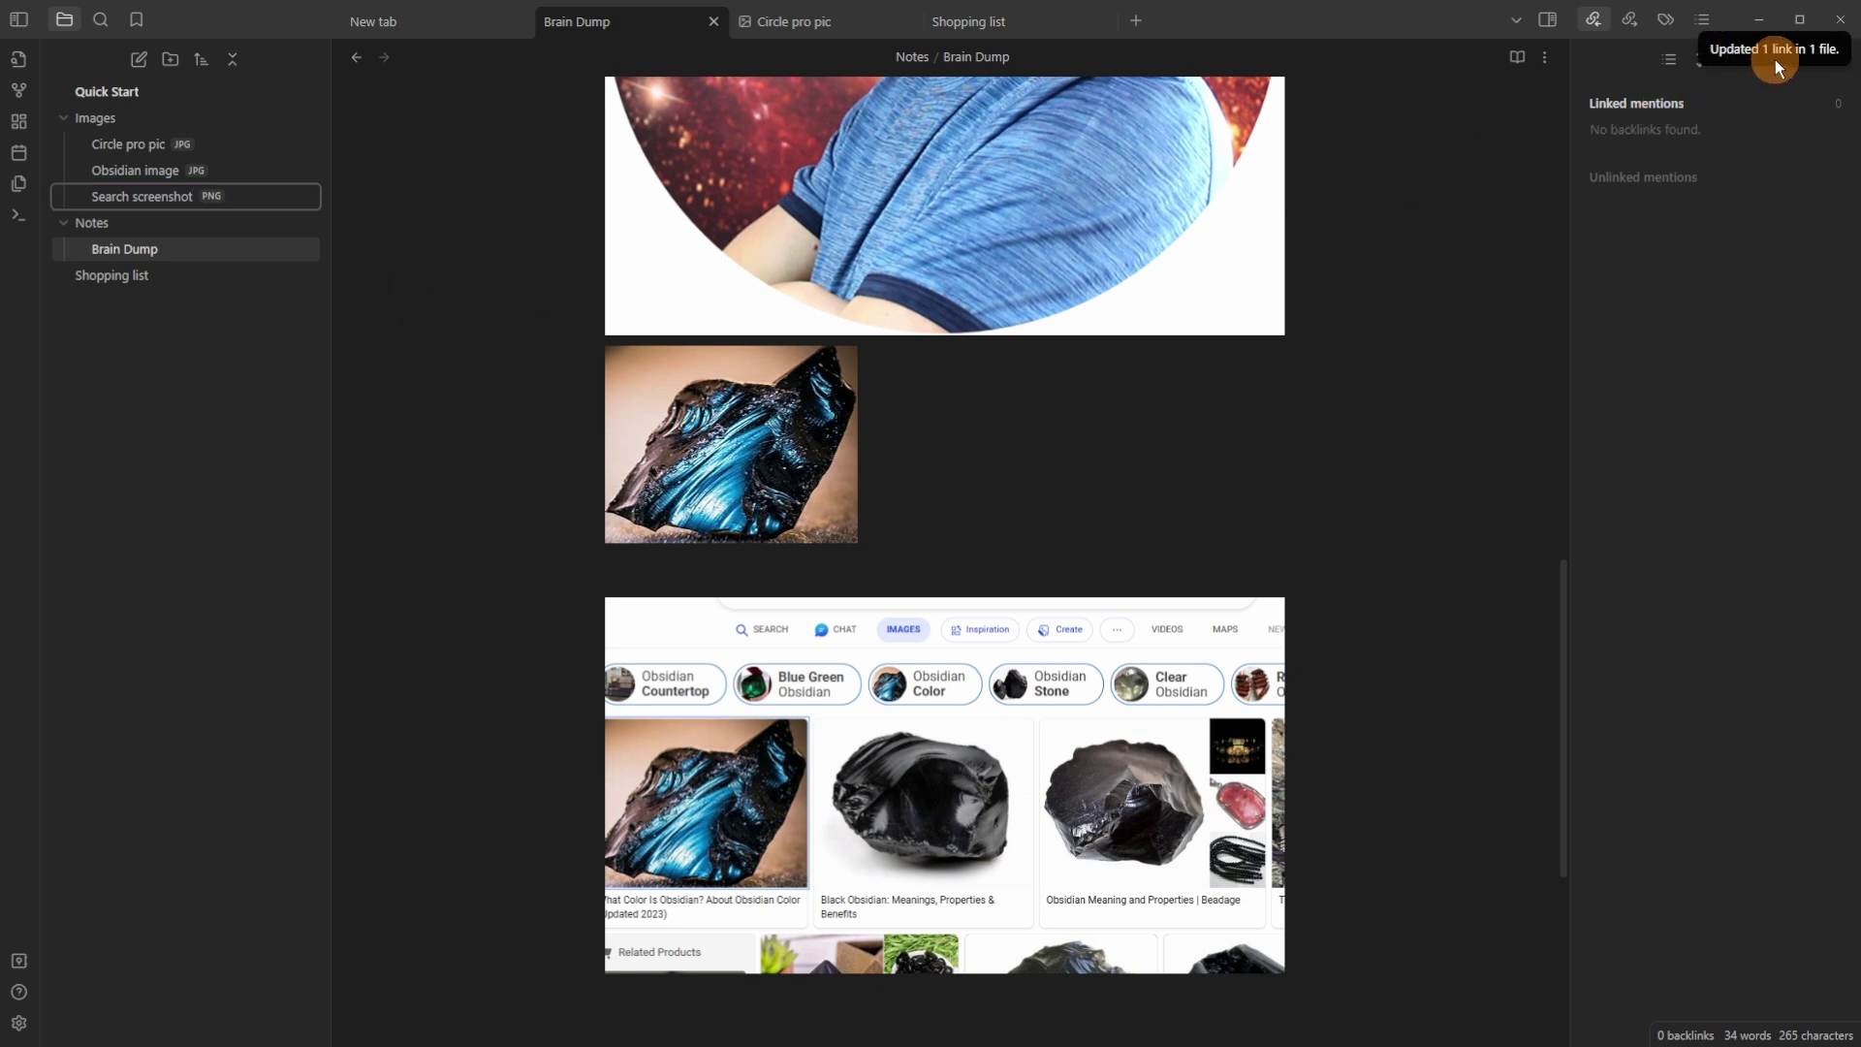
{"action": "left_click", "coordinate": [960, 669]}
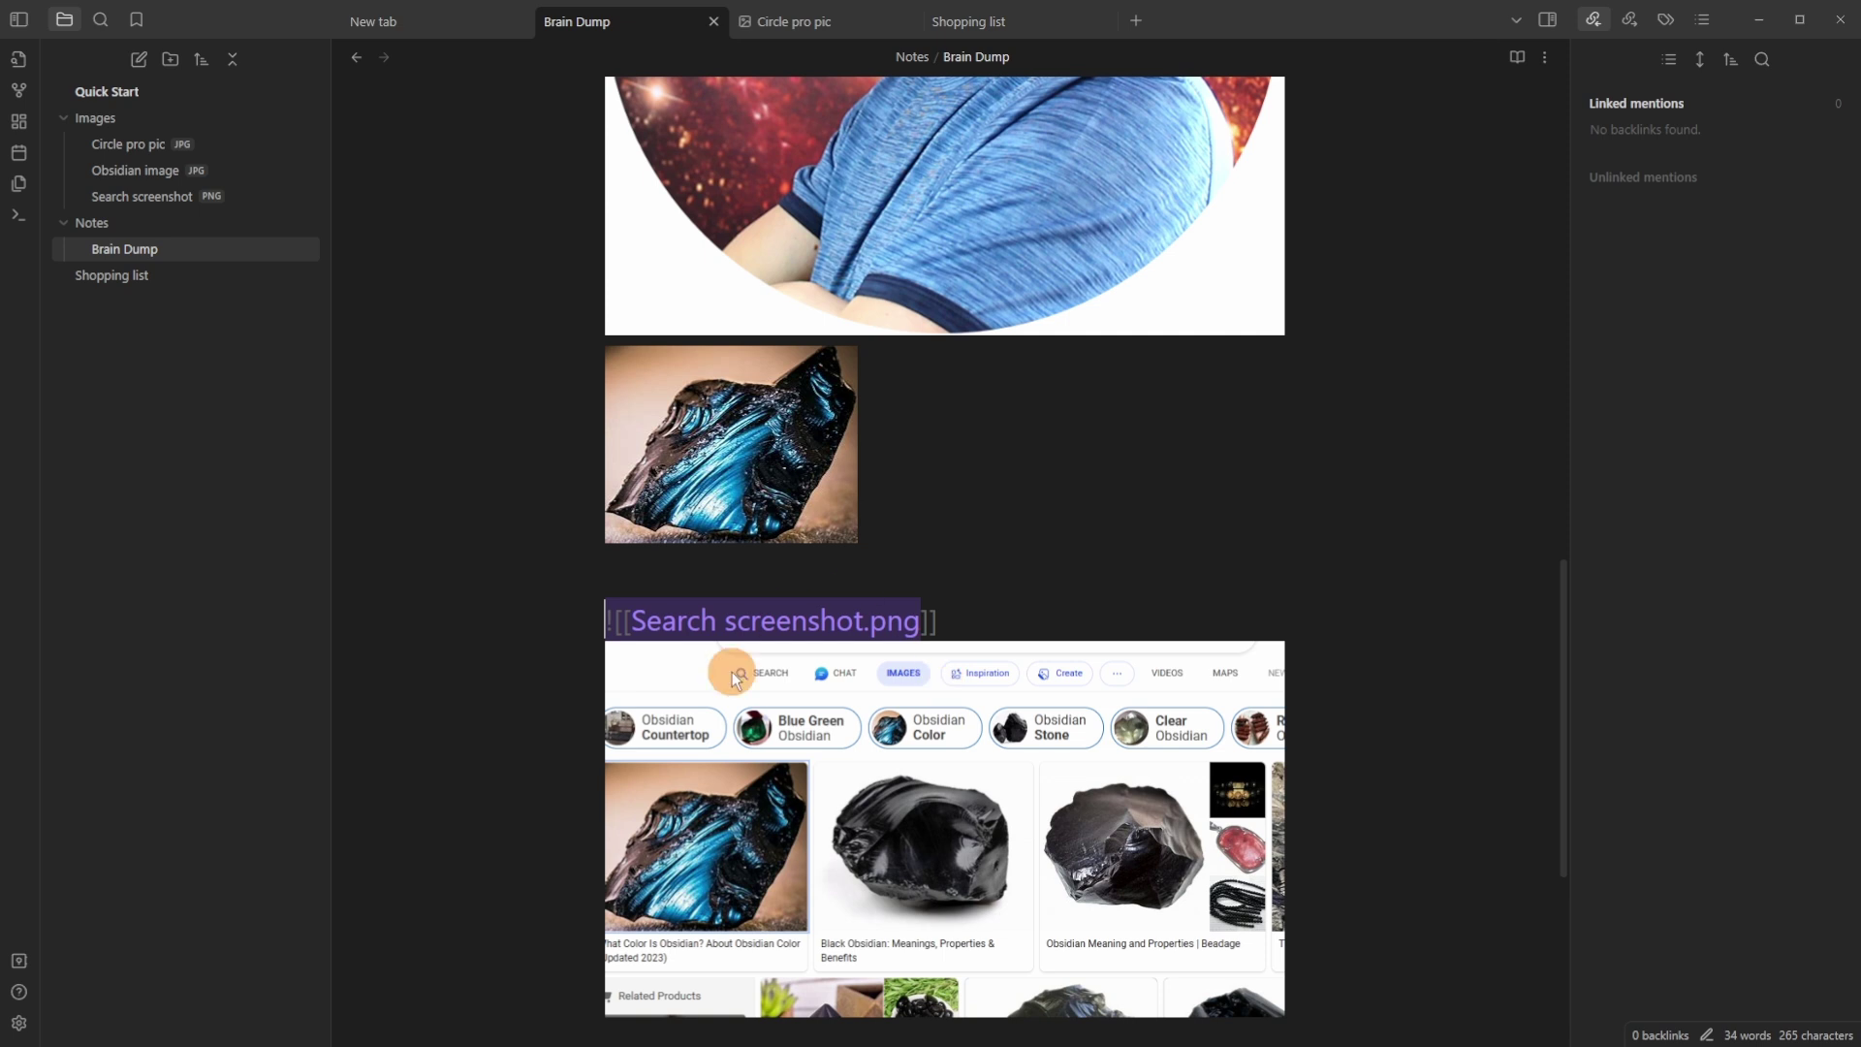
{"action": "left_click", "coordinate": [683, 620]}
{"action": "left_click", "coordinate": [775, 620]}
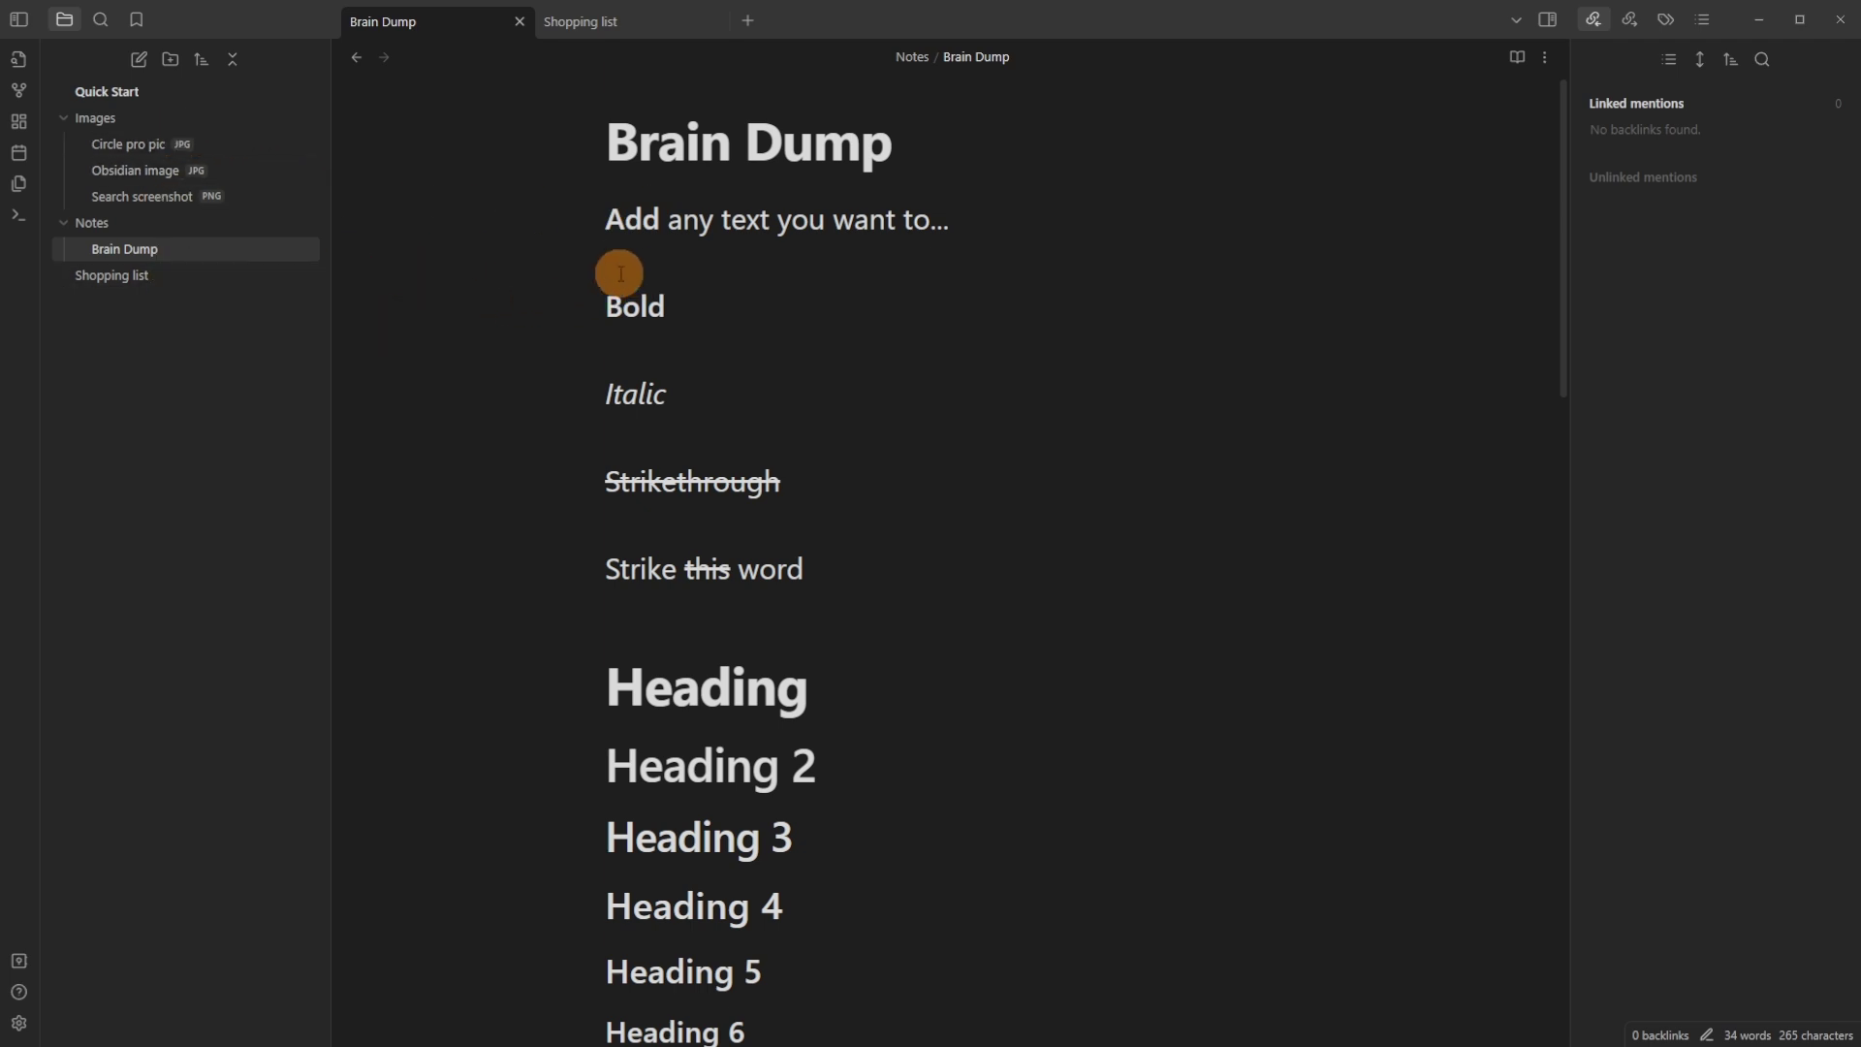
Switch between Brain Dump and Shopping list, and split Shopping list to the right of Brain Dump
{"action": "left_click", "coordinate": [608, 36]}
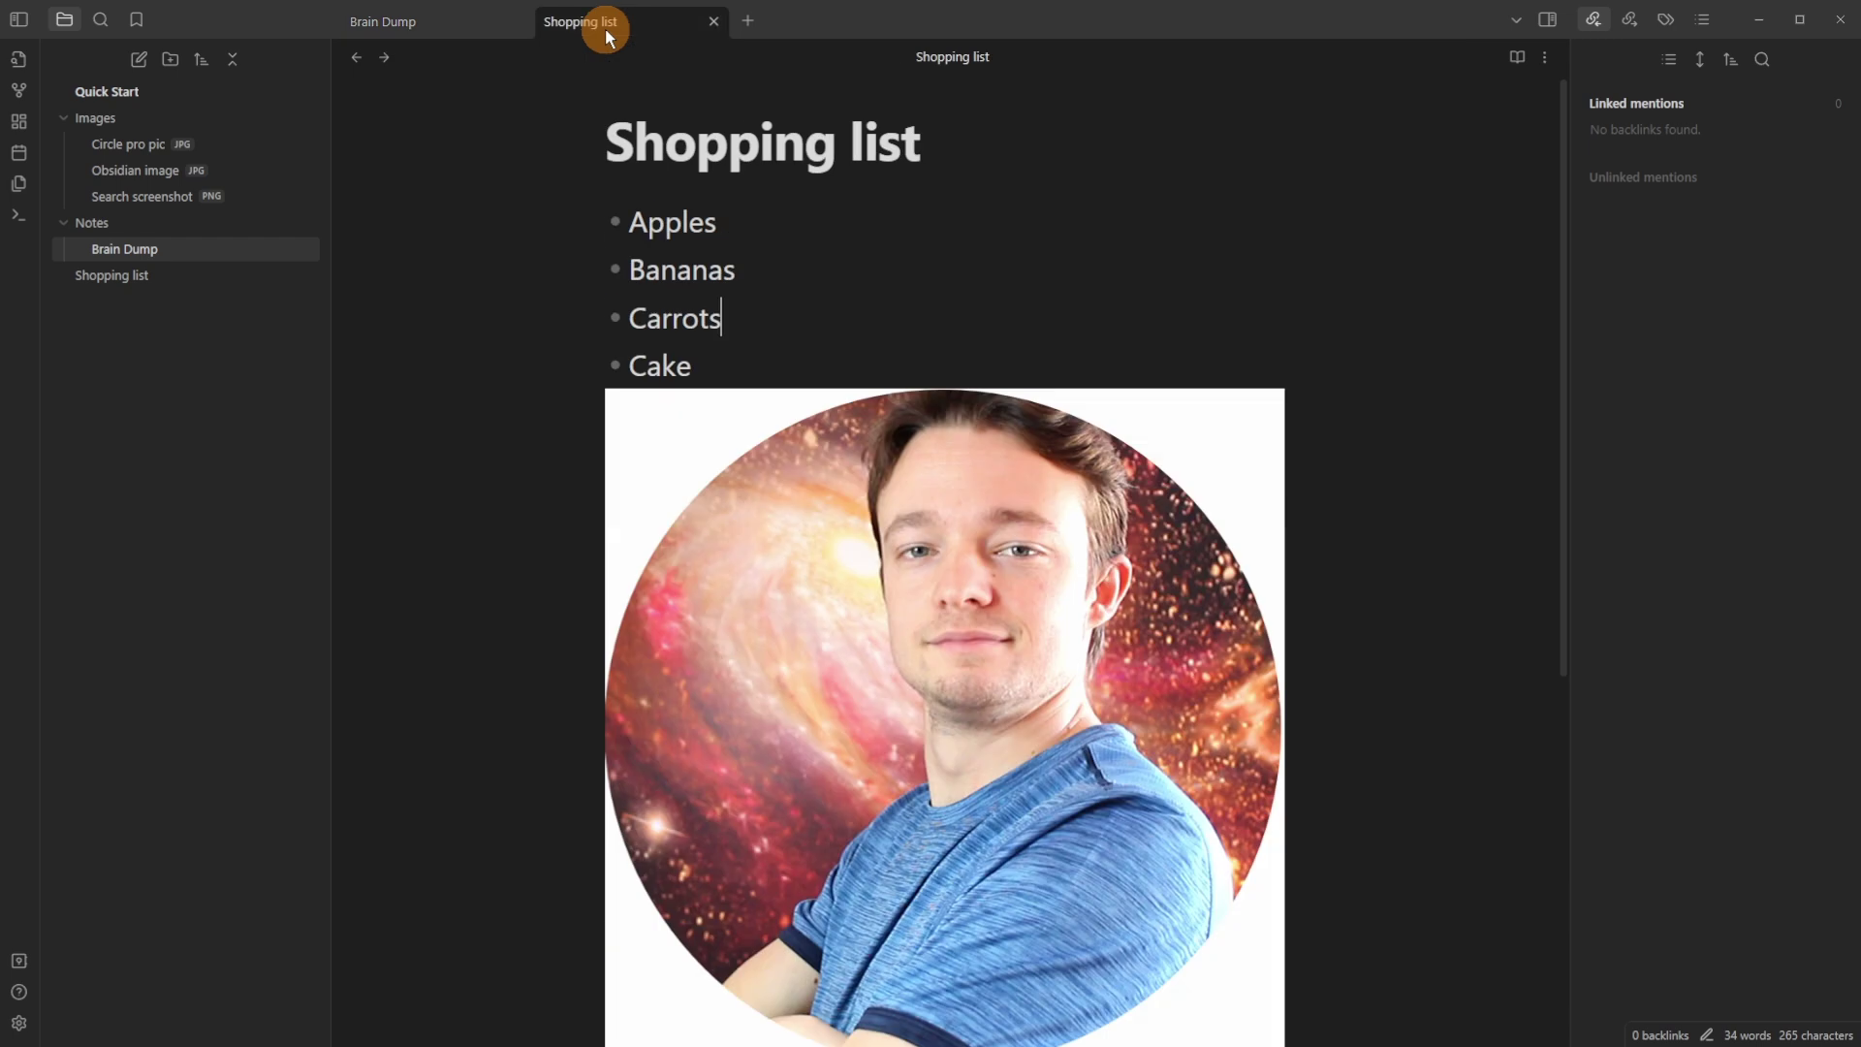
{"action": "left_click", "coordinate": [421, 28]}
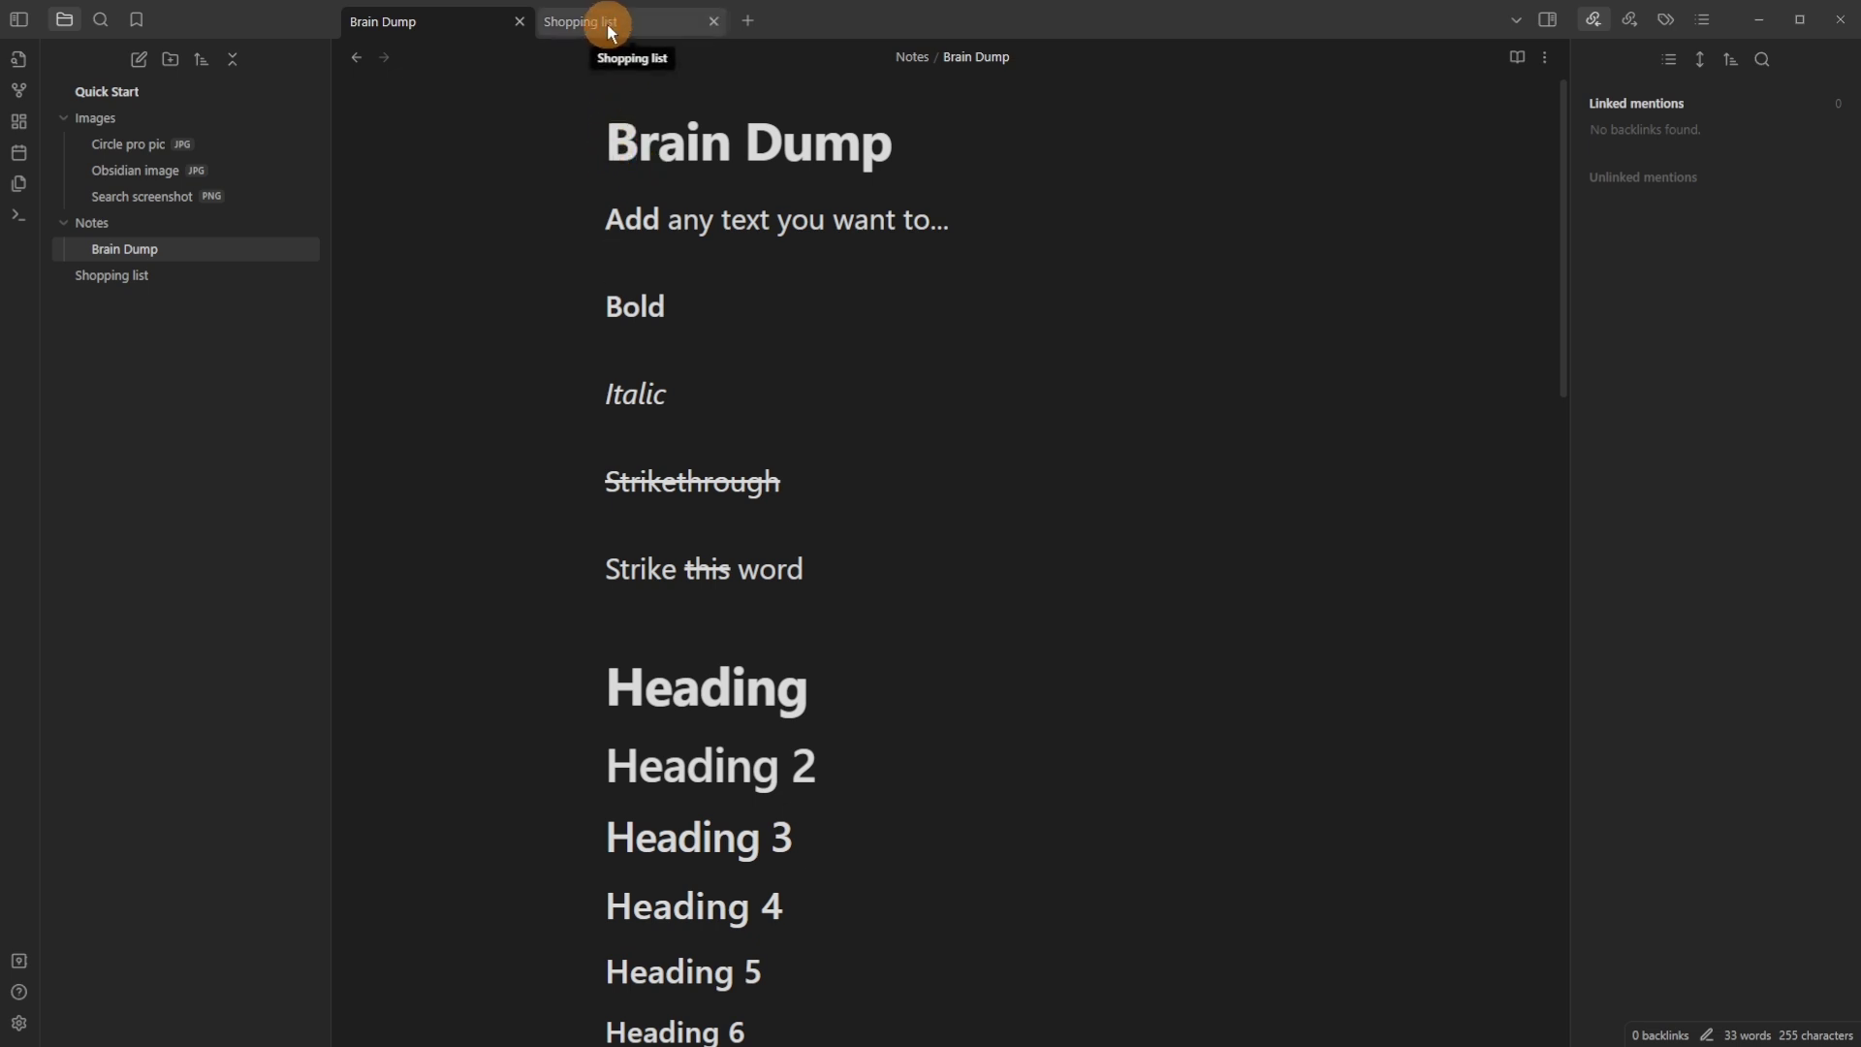
{"action": "mouse_move", "coordinate": [609, 31]}
{"action": "left_mouse_down"}
{"action": "mouse_move", "coordinate": [776, 137]}
{"action": "mouse_move", "coordinate": [1173, 237]}
{"action": "mouse_move", "coordinate": [1359, 322]}
{"action": "left_mouse_up"}
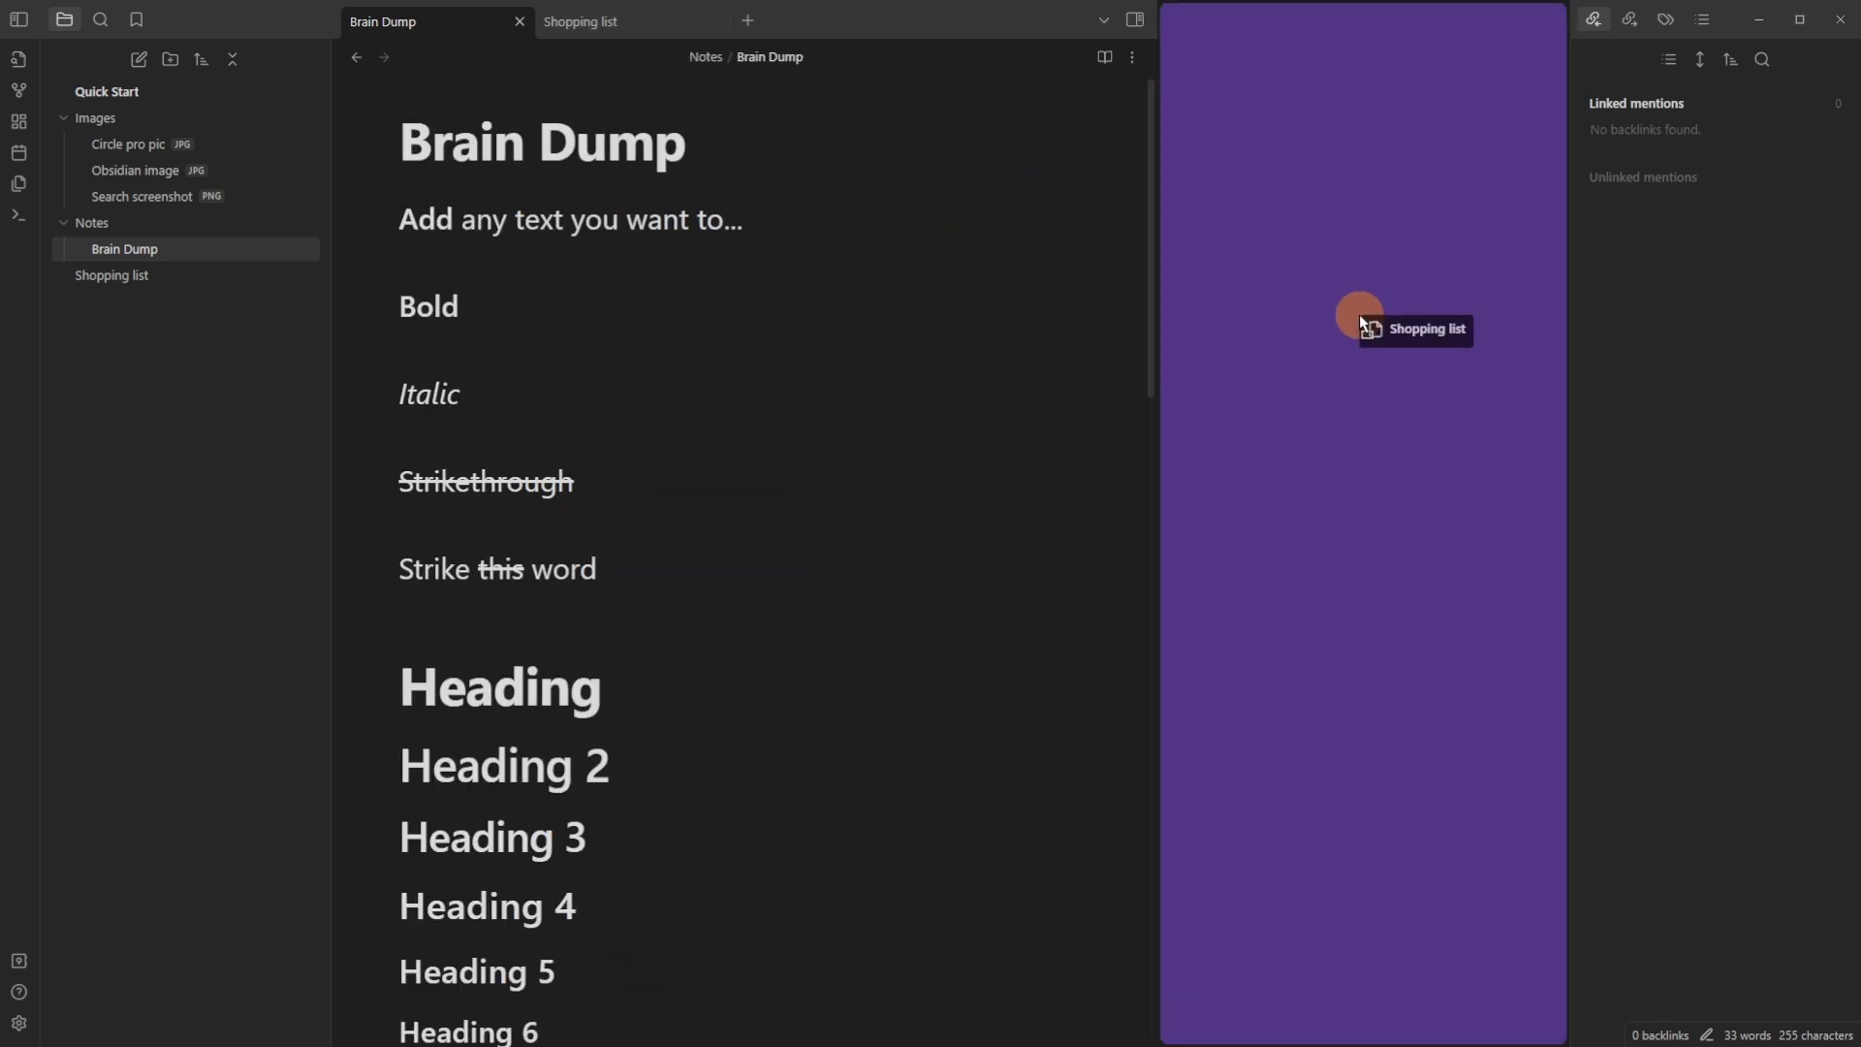
{"action": "left_click_drag", "start_coordinate": [1358, 314], "coordinate": [1359, 314]}
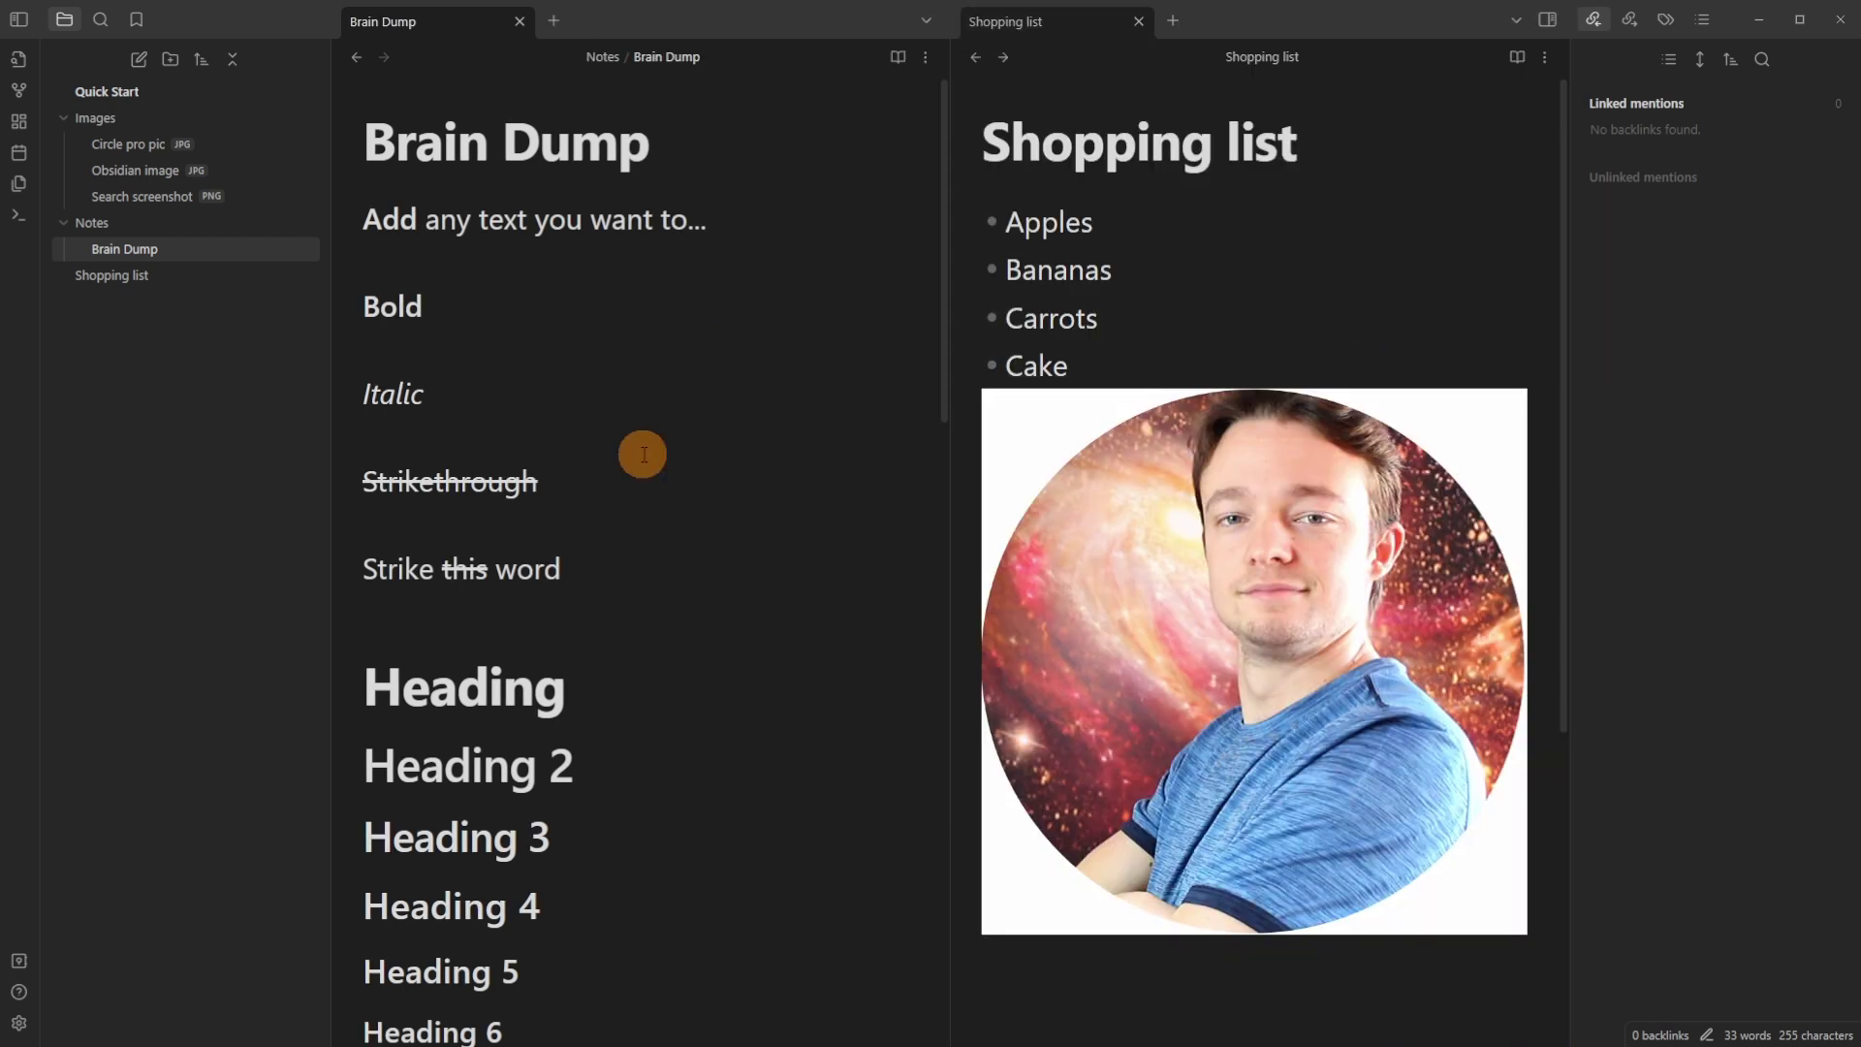
{"action": "left_click", "coordinate": [1123, 358]}
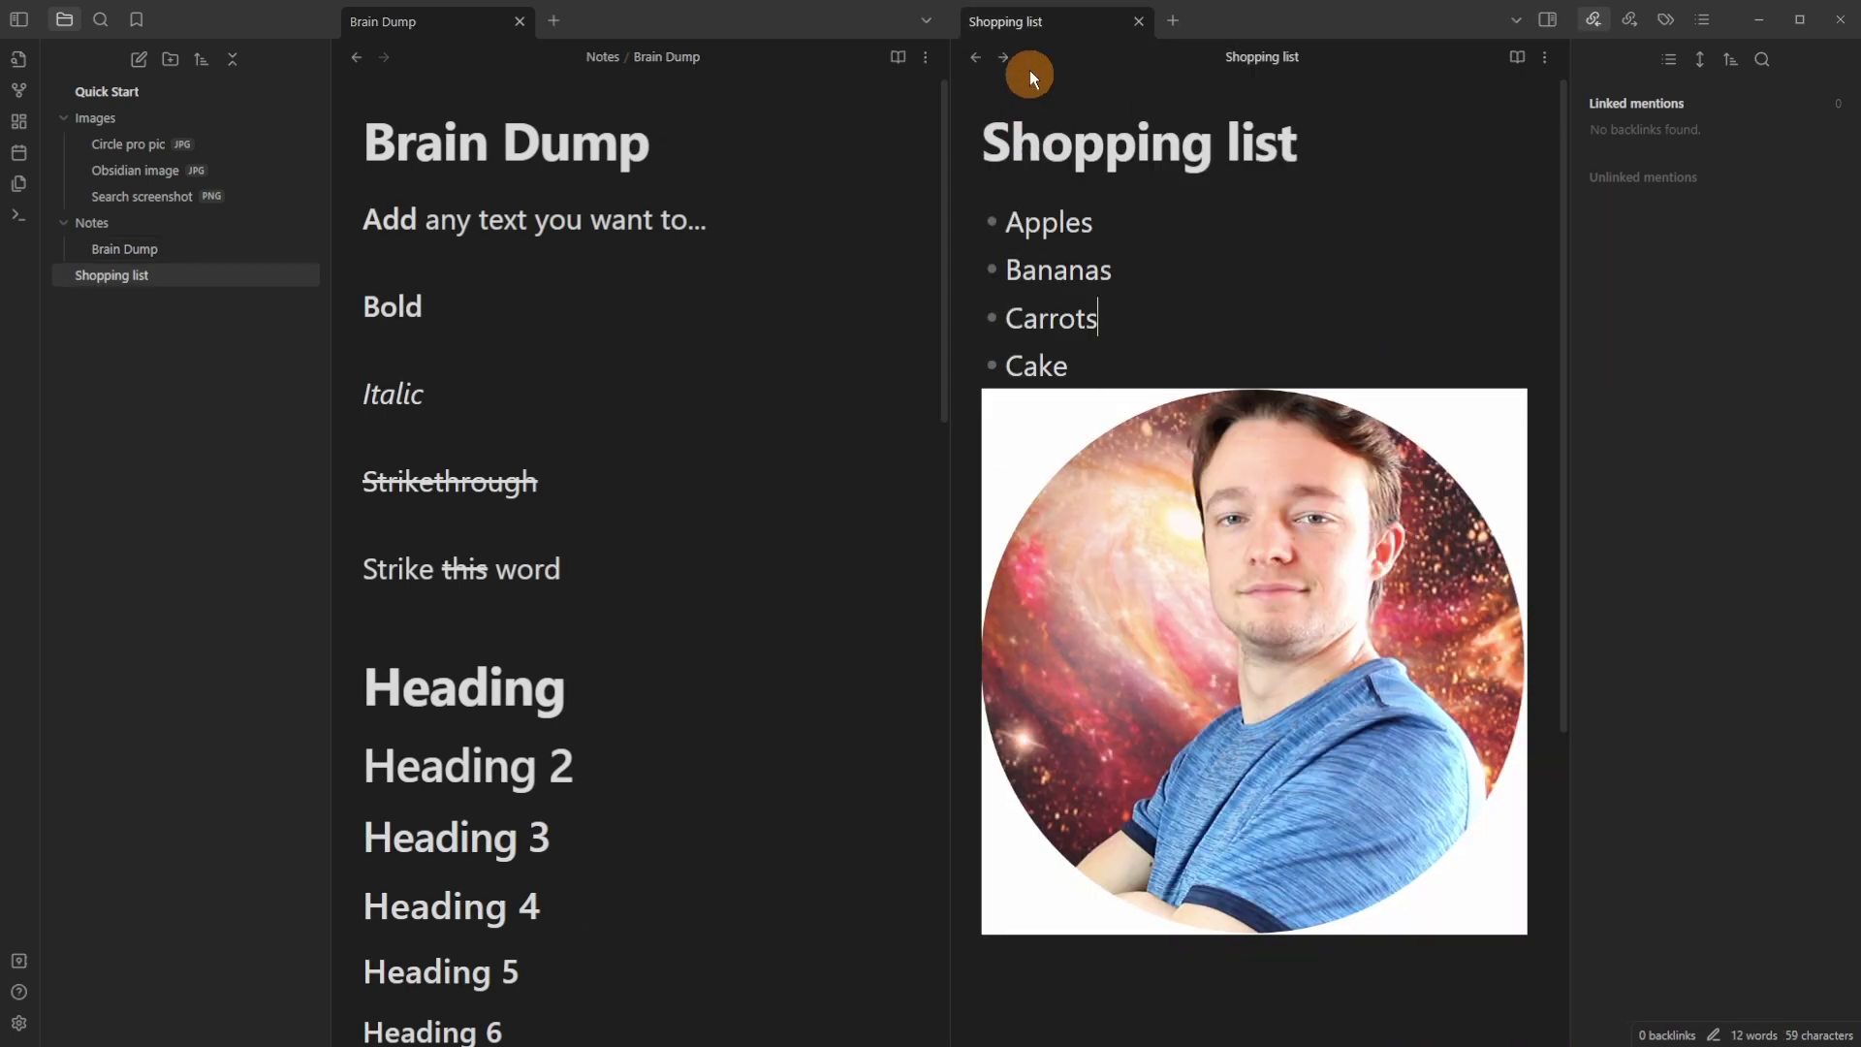
Move the Shopping list note into a split below Brain Dump and look through both notes
{"action": "left_click_drag", "start_coordinate": [1019, 29], "coordinate": [630, 859]}
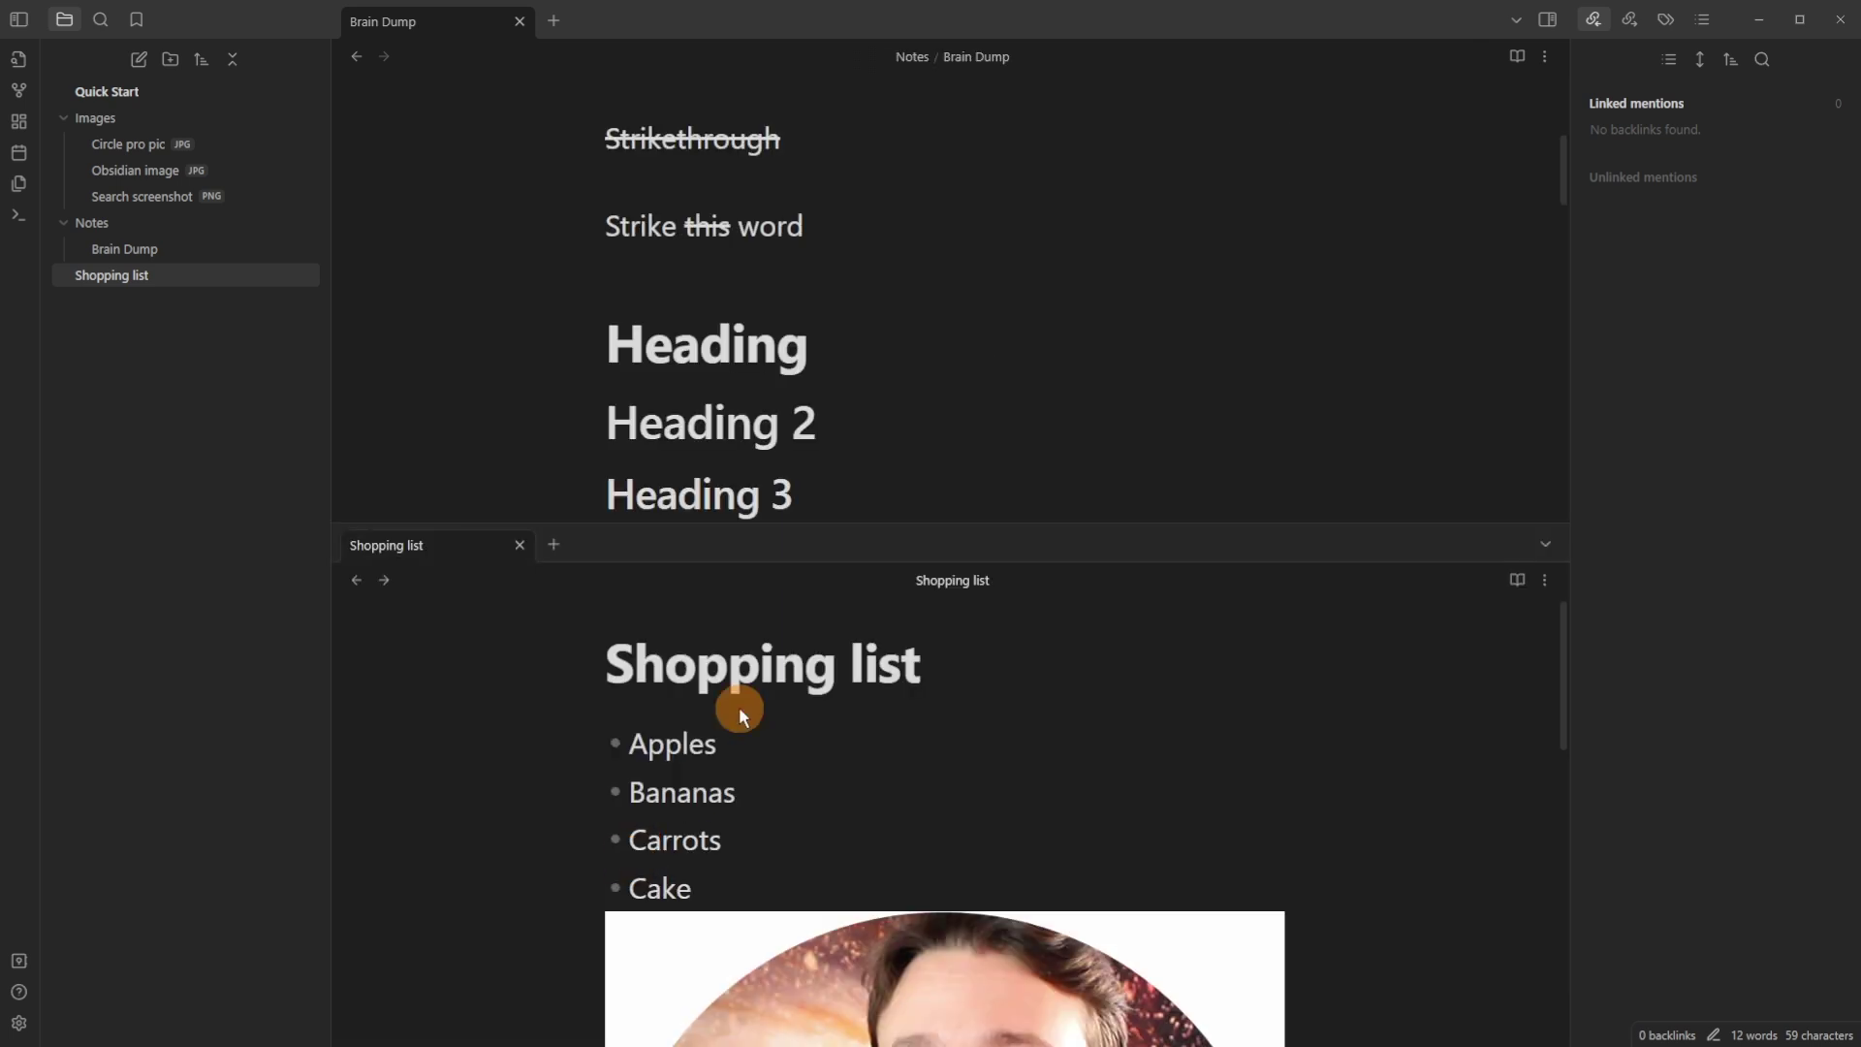
{"action": "scroll", "coordinate": [900, 340], "scroll_direction": "down", "scroll_amount": 2}
{"action": "scroll", "coordinate": [897, 341], "scroll_direction": "up", "scroll_amount": 1}
{"action": "scroll", "coordinate": [853, 871], "scroll_direction": "down", "scroll_amount": 4}
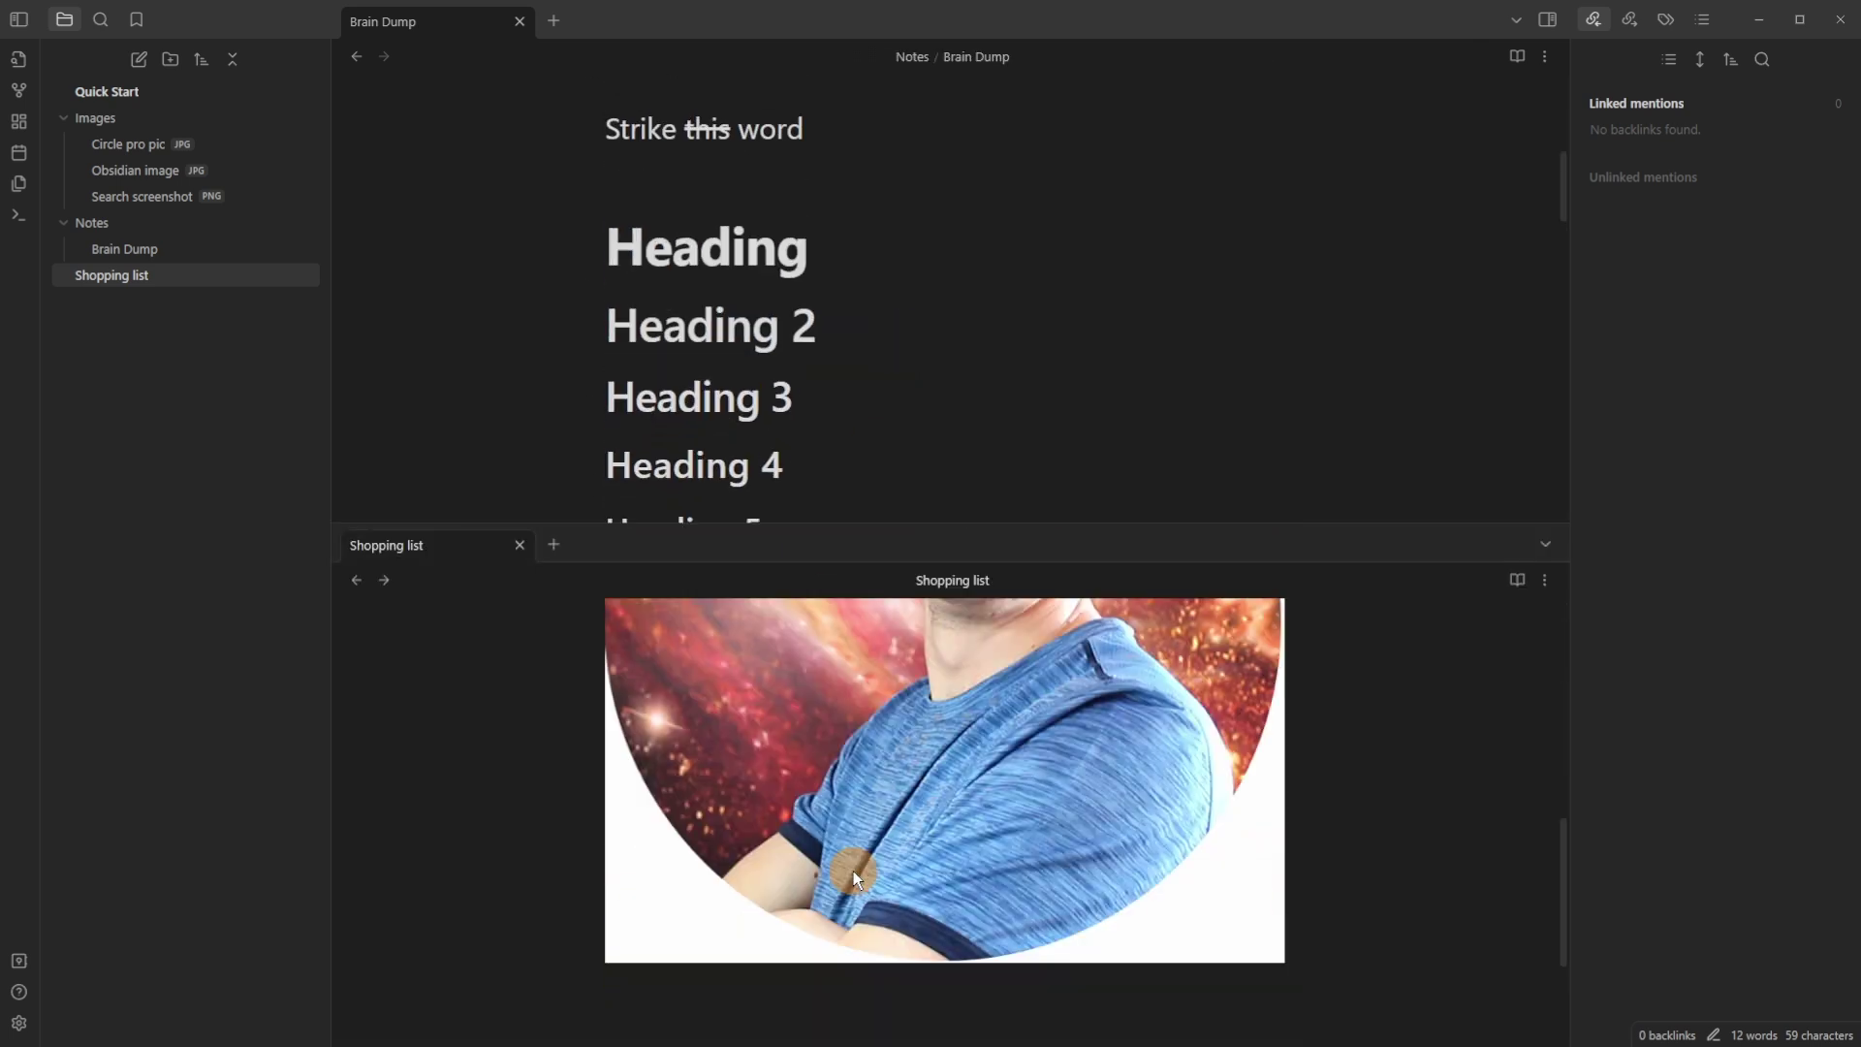
{"action": "scroll", "coordinate": [855, 853], "scroll_direction": "up", "scroll_amount": 4}
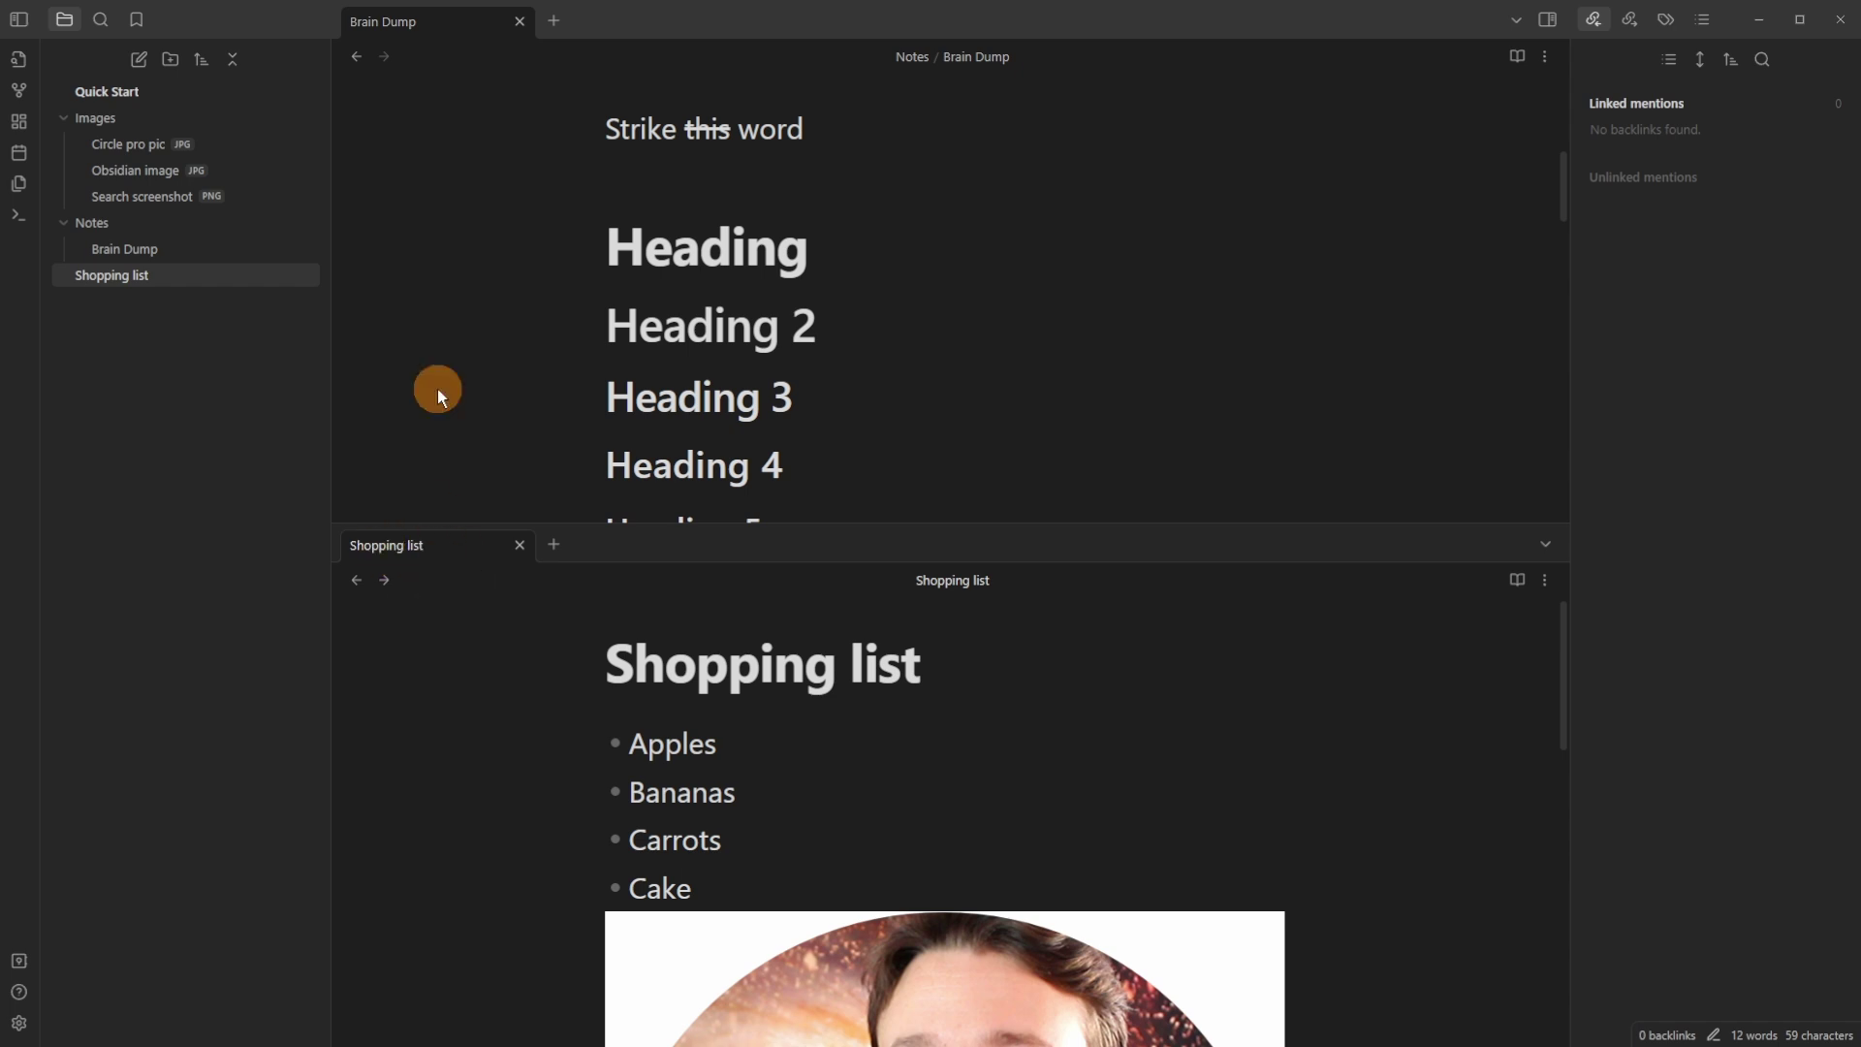
Open Brain Dump a second time in a new tab of the upper pane
{"action": "left_click", "coordinate": [424, 144]}
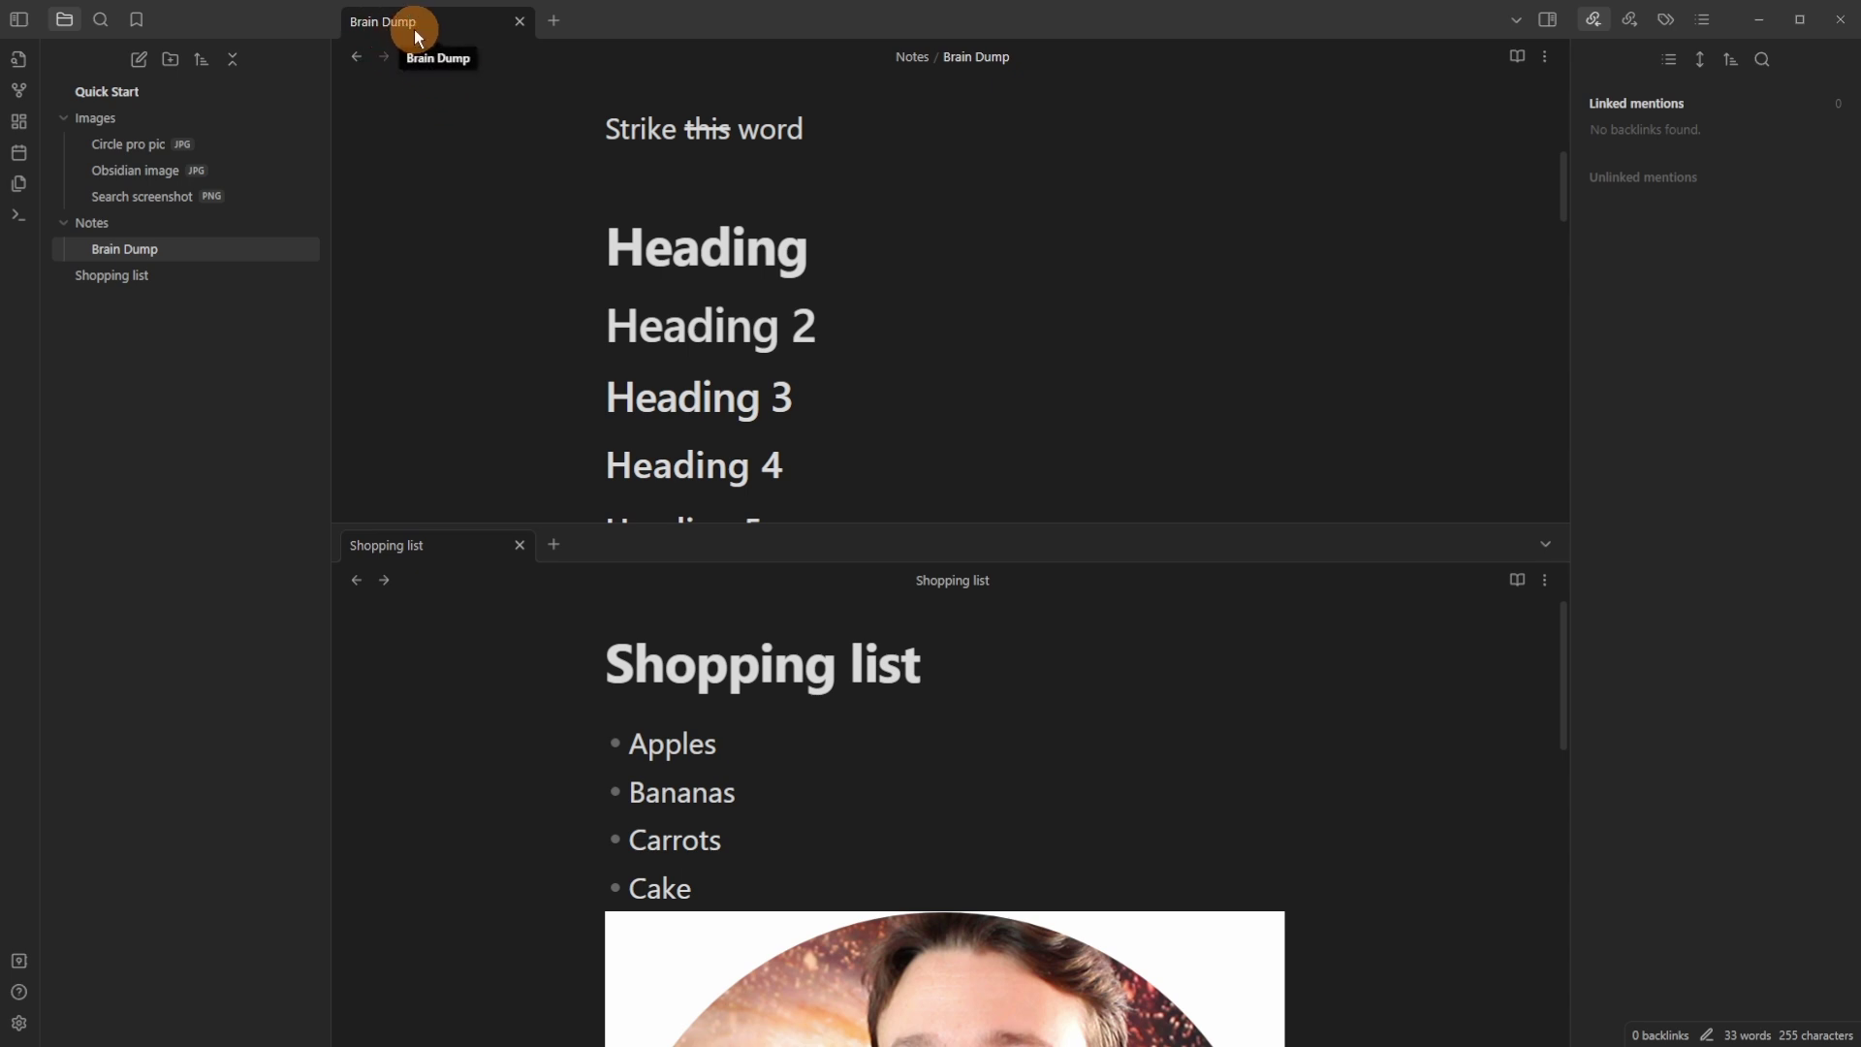
{"action": "left_click", "coordinate": [553, 23]}
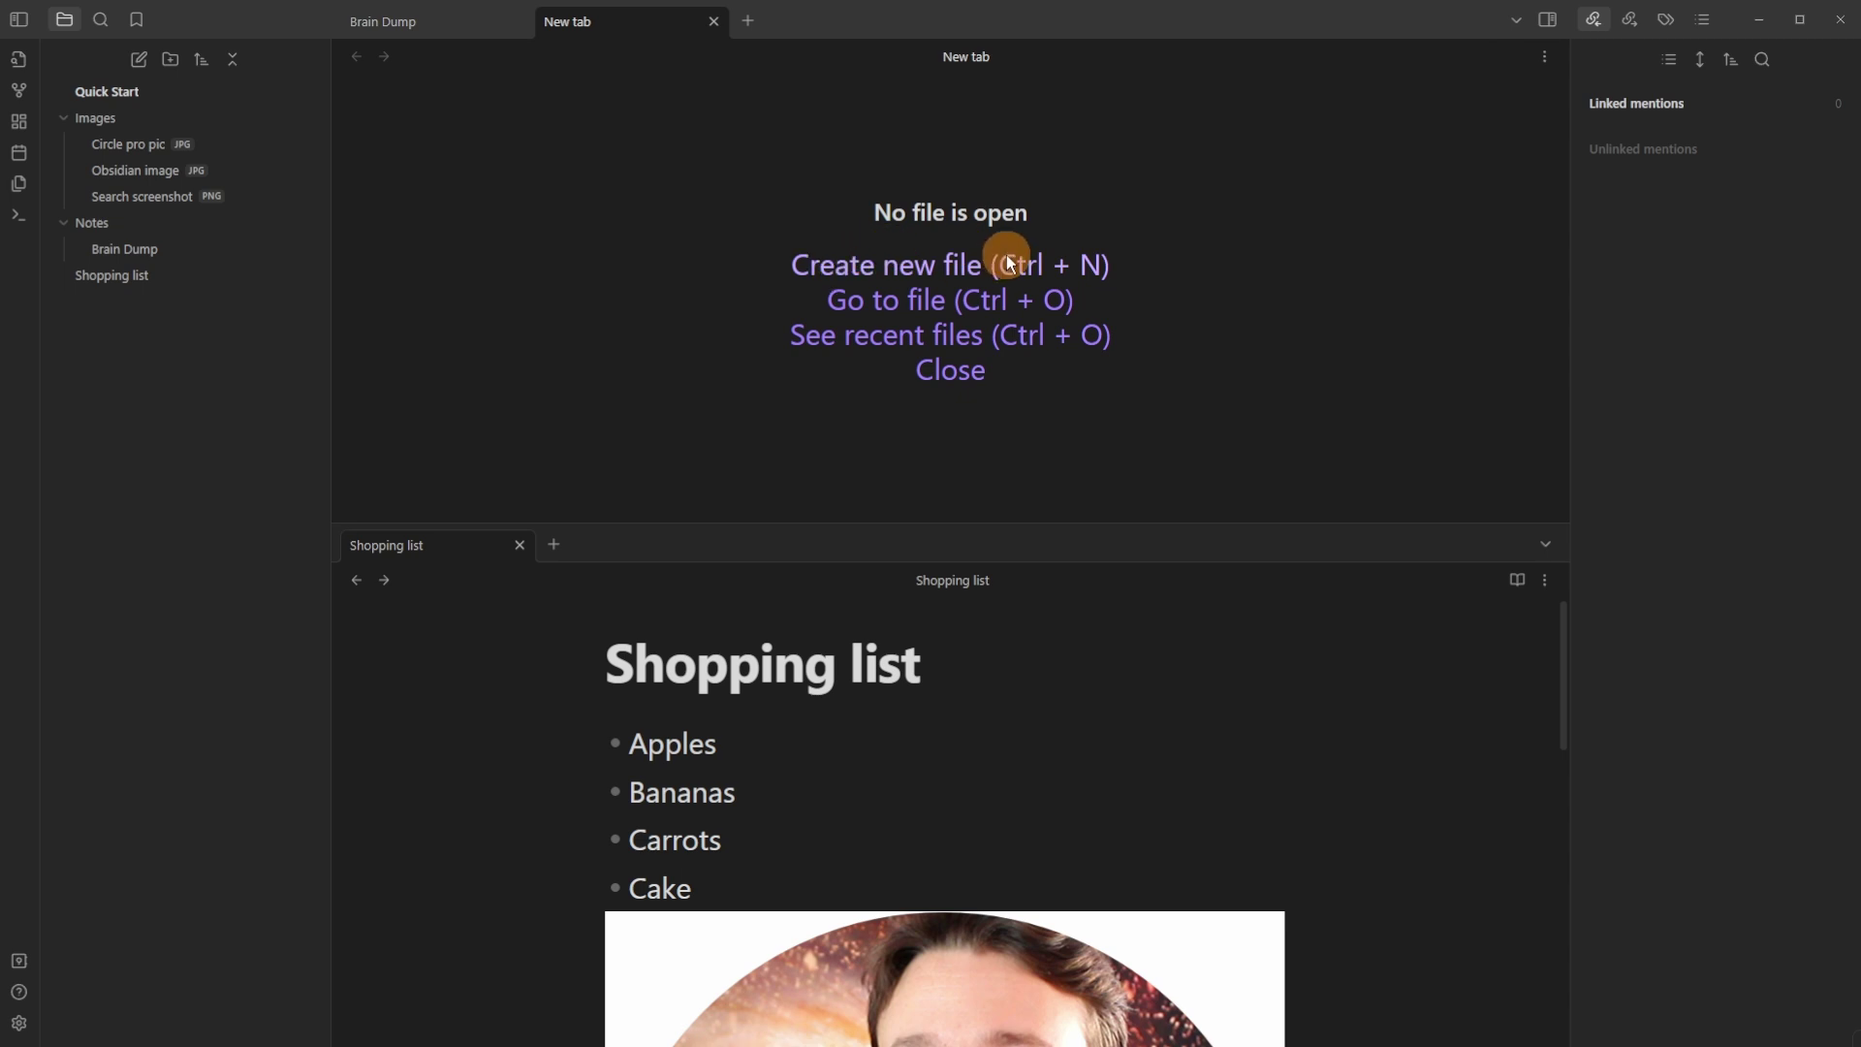
{"action": "left_click", "coordinate": [917, 303]}
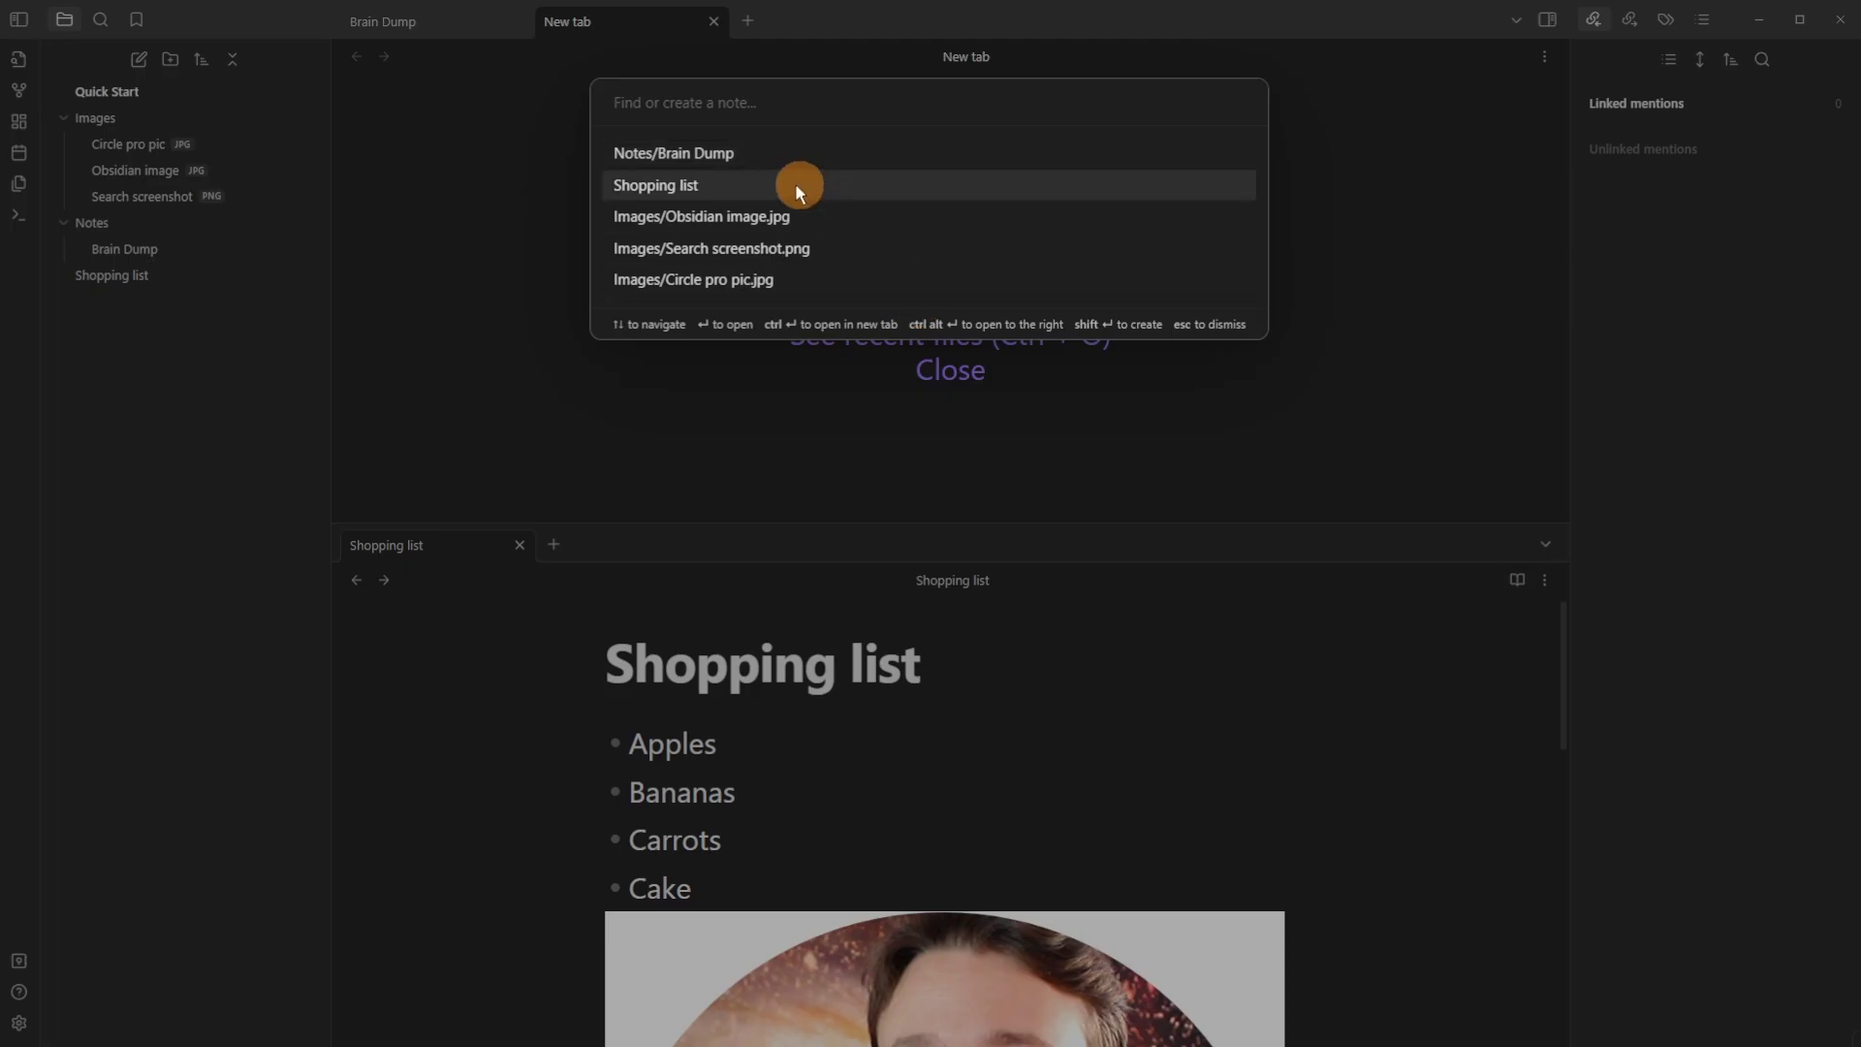
{"action": "left_click", "coordinate": [744, 155]}
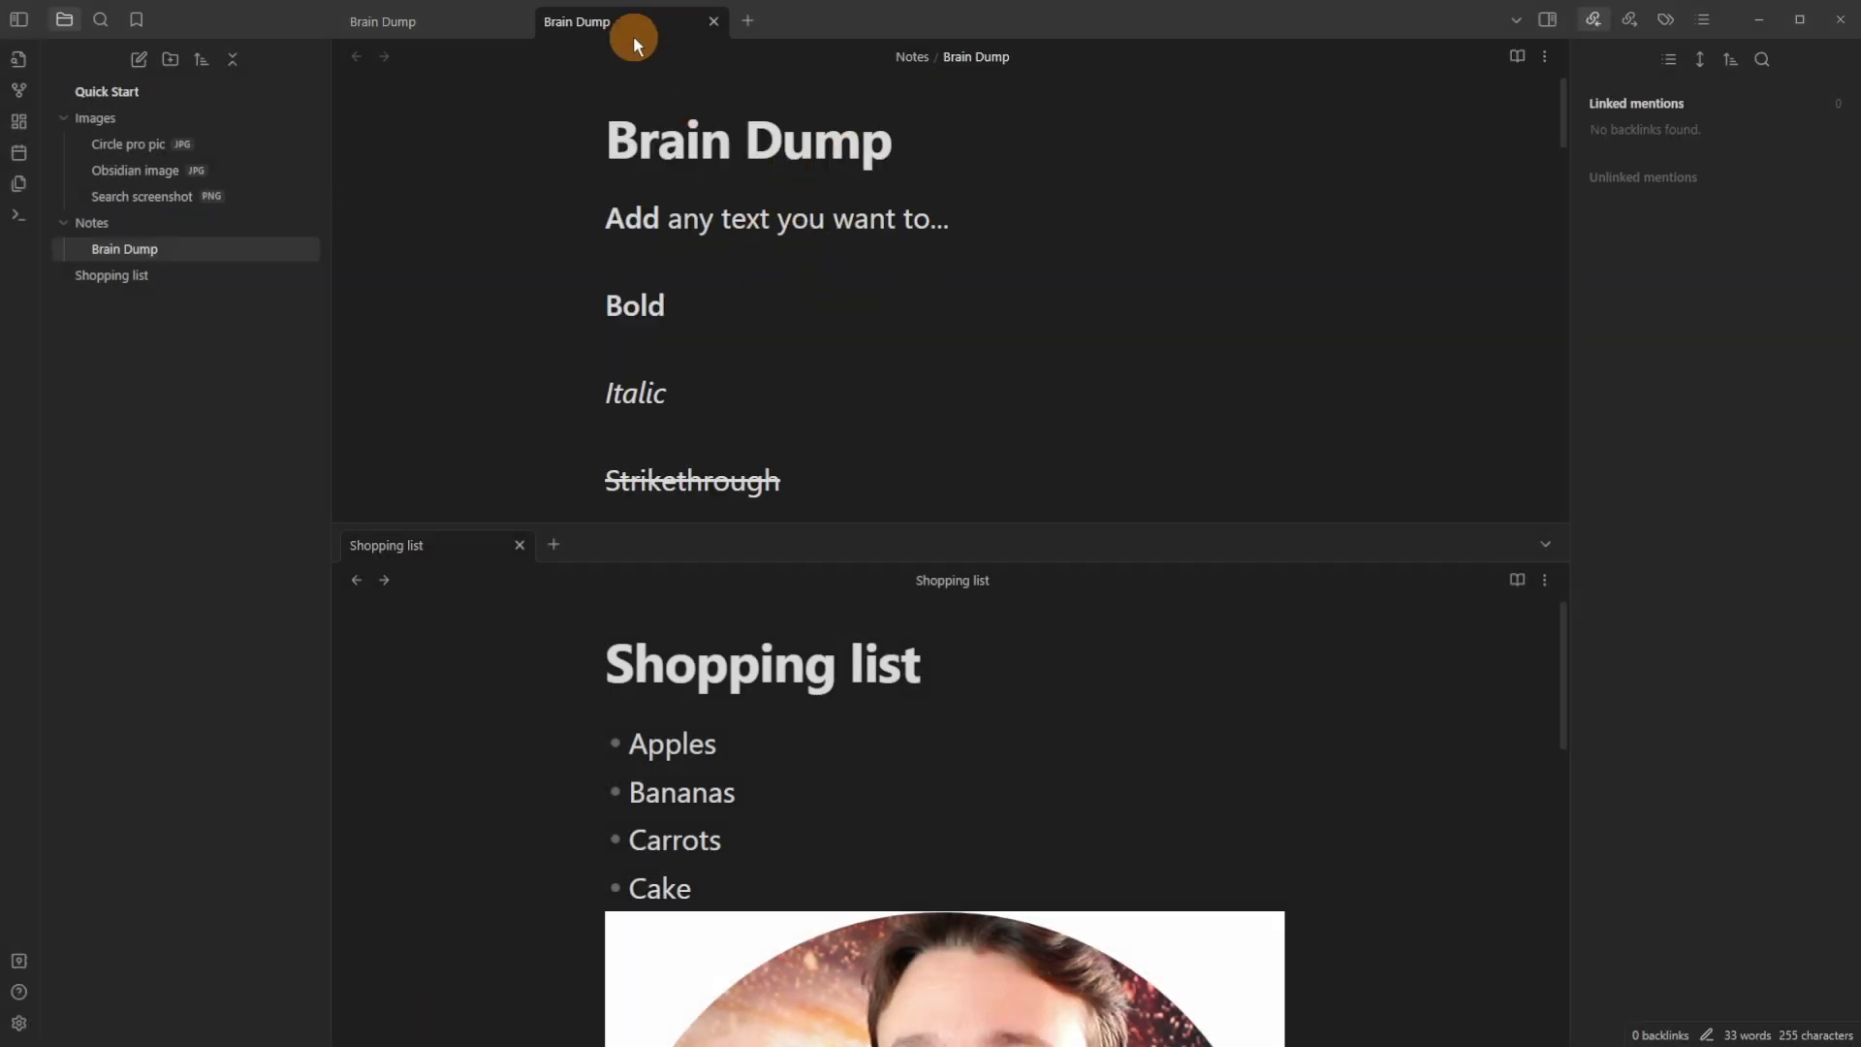
Split the second Brain Dump tab to the right of the first, and place the cursor after Heading 2 in the first copy
{"action": "left_click", "coordinate": [426, 27]}
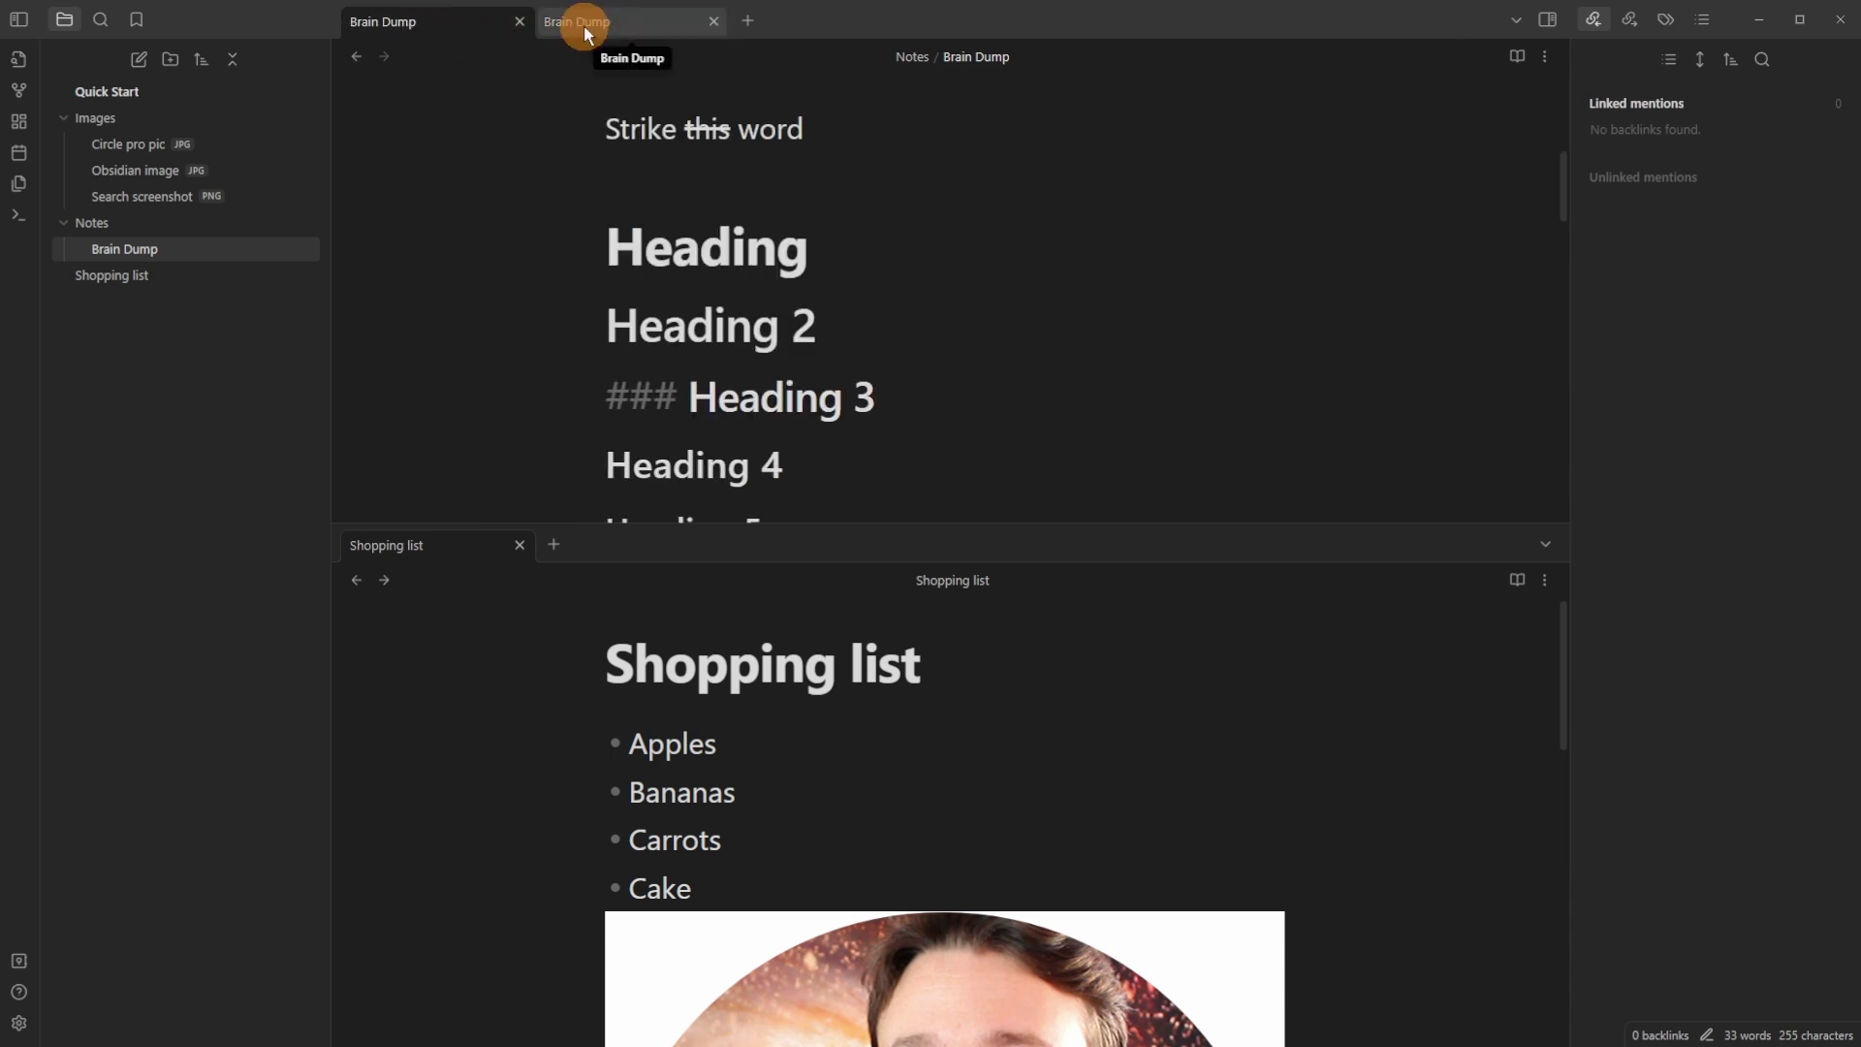
{"action": "left_click_drag", "start_coordinate": [586, 32], "coordinate": [1332, 290]}
{"action": "left_click", "coordinate": [1092, 278]}
{"action": "scroll", "coordinate": [699, 349], "scroll_direction": "down", "scroll_amount": 5}
{"action": "left_click", "coordinate": [699, 349]}
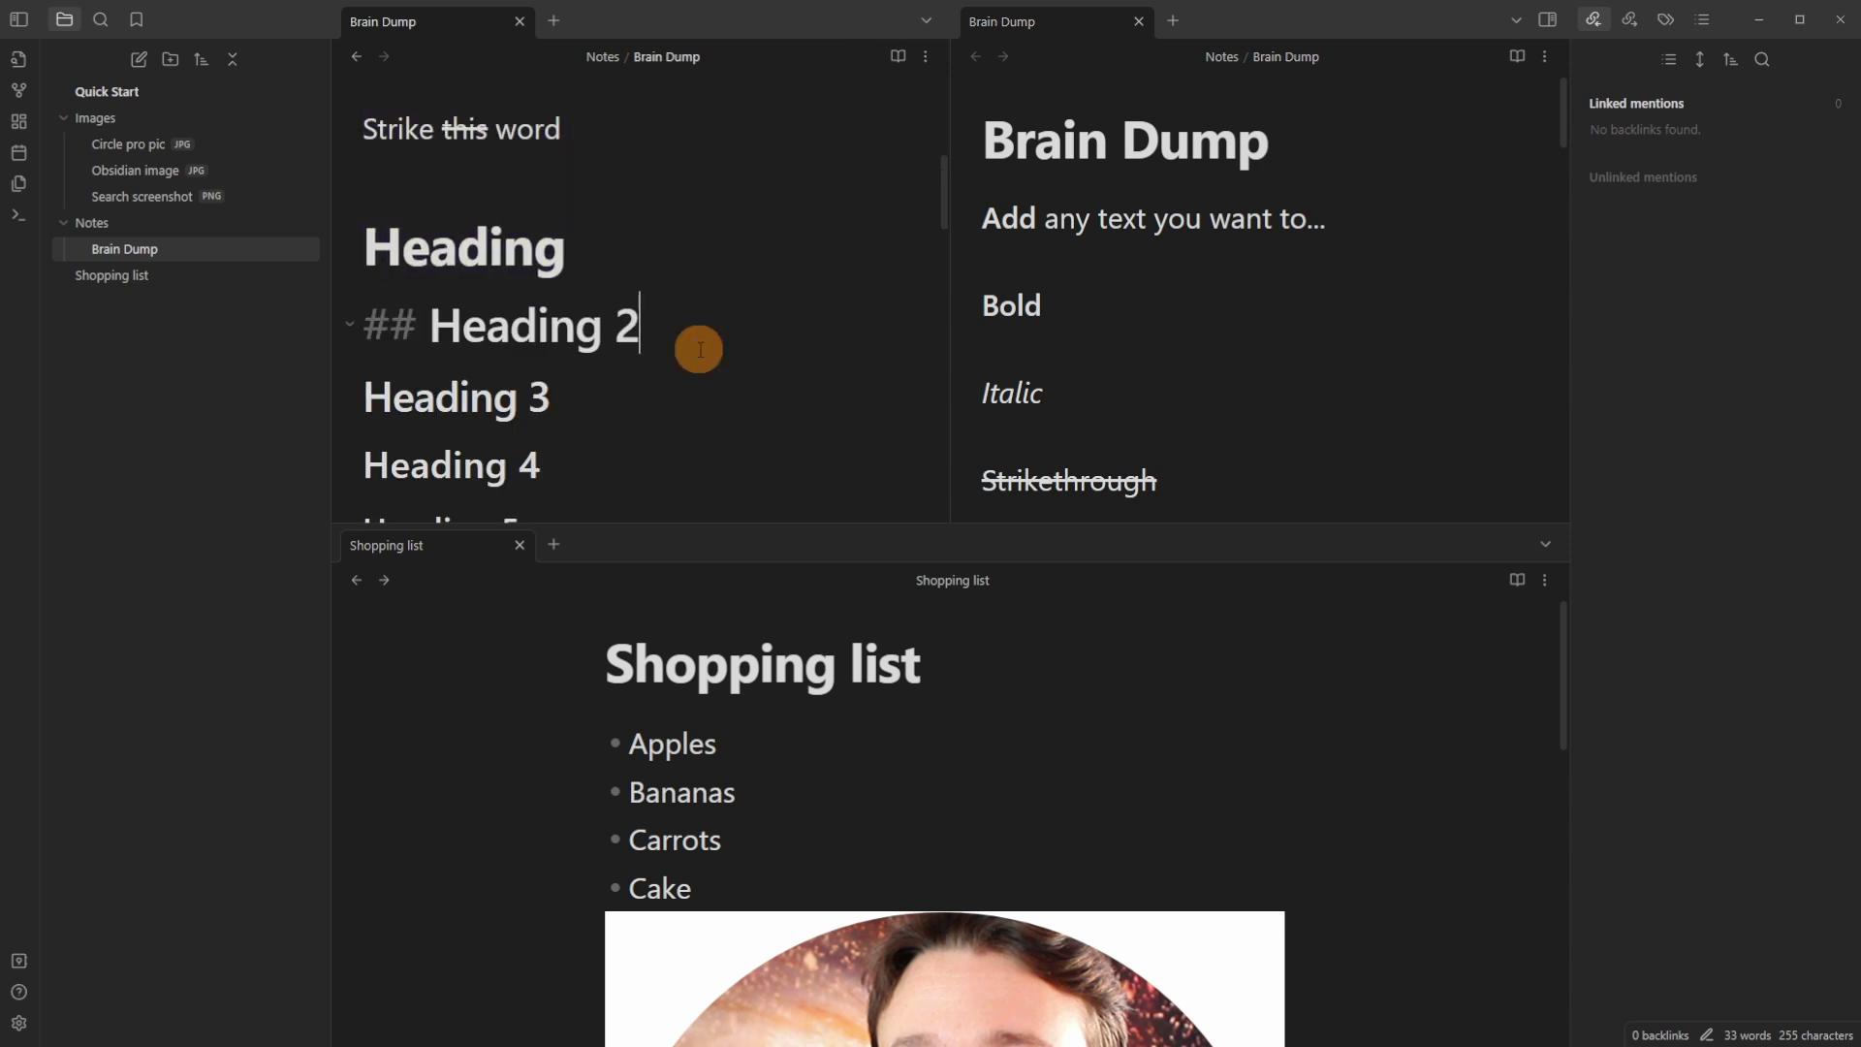
View the beginning of the first Brain Dump copy and the search screenshot near the end of the second copy
{"action": "scroll", "coordinate": [581, 242], "scroll_direction": "up", "scroll_amount": 5}
{"action": "left_click", "coordinate": [1137, 217]}
{"action": "scroll", "coordinate": [1183, 261], "scroll_direction": "down", "scroll_amount": 10}
{"action": "scroll", "coordinate": [1169, 238], "scroll_direction": "down", "scroll_amount": 5}
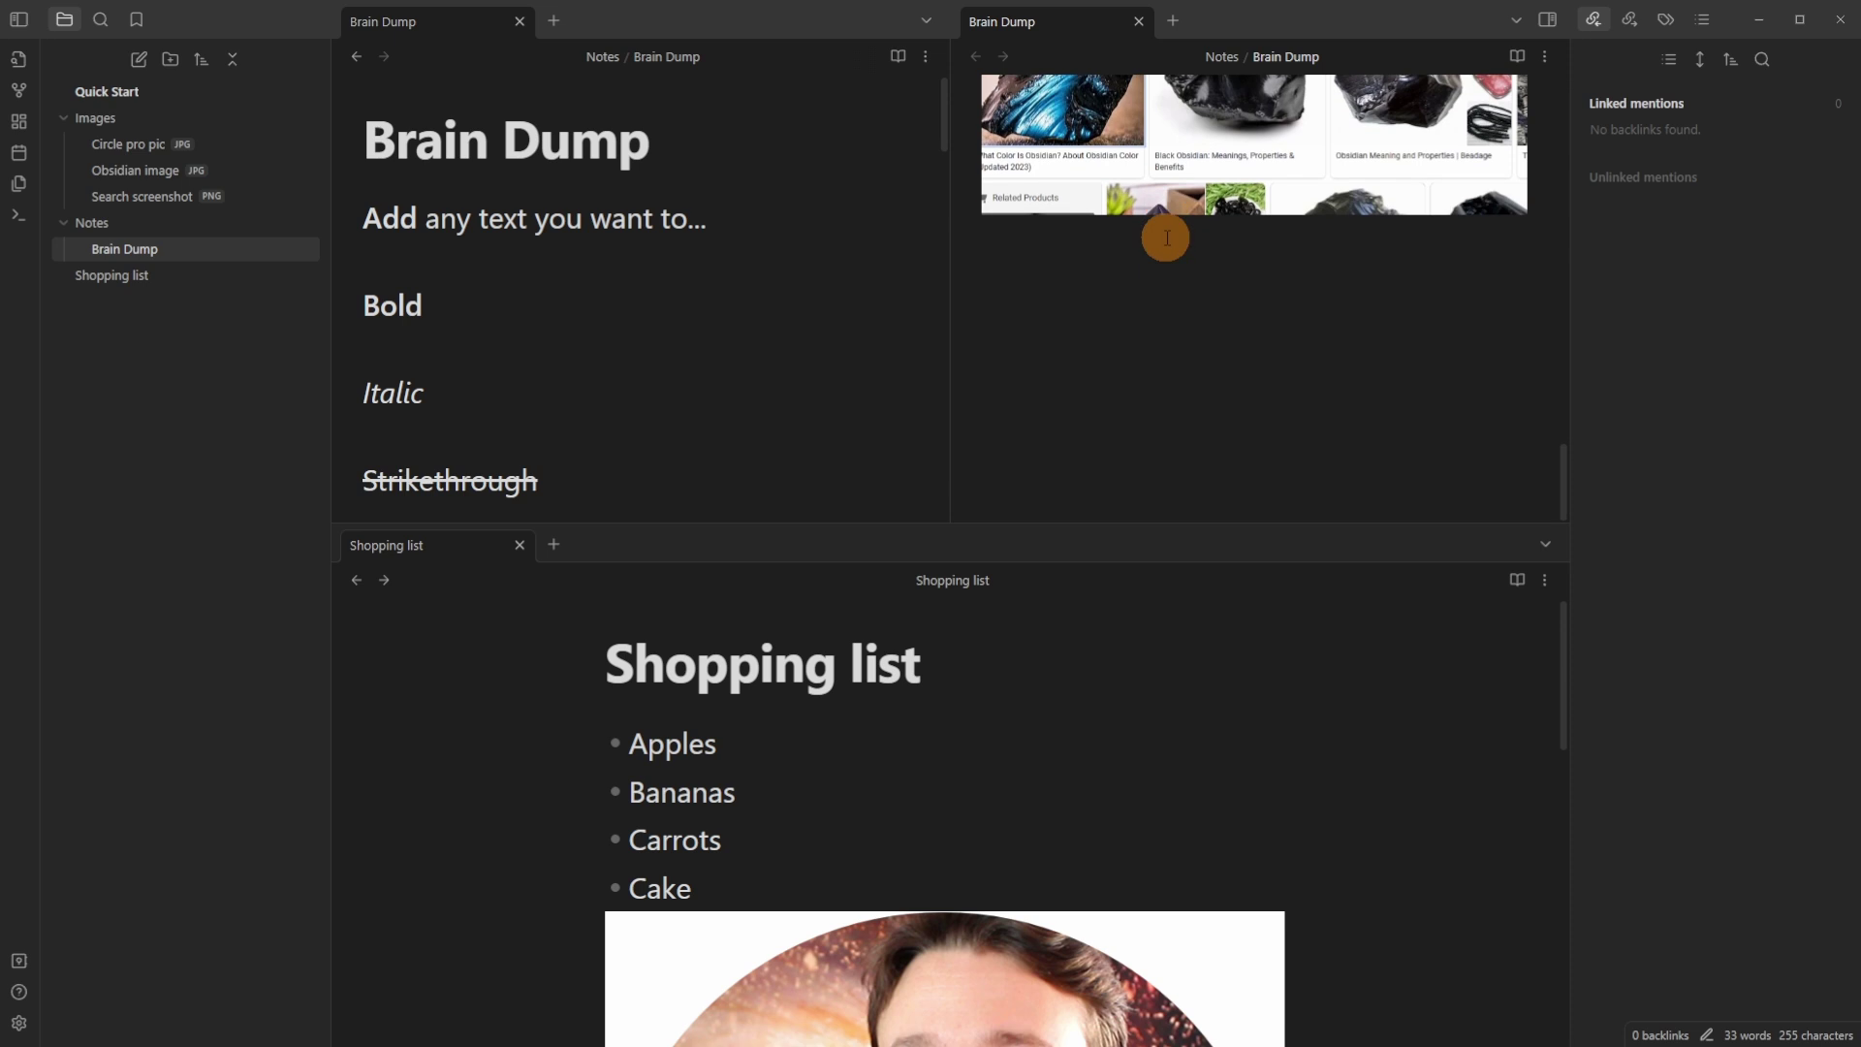
{"action": "scroll", "coordinate": [1182, 308], "scroll_direction": "up", "scroll_amount": 6}
{"action": "scroll", "coordinate": [1183, 308], "scroll_direction": "down", "scroll_amount": 1}
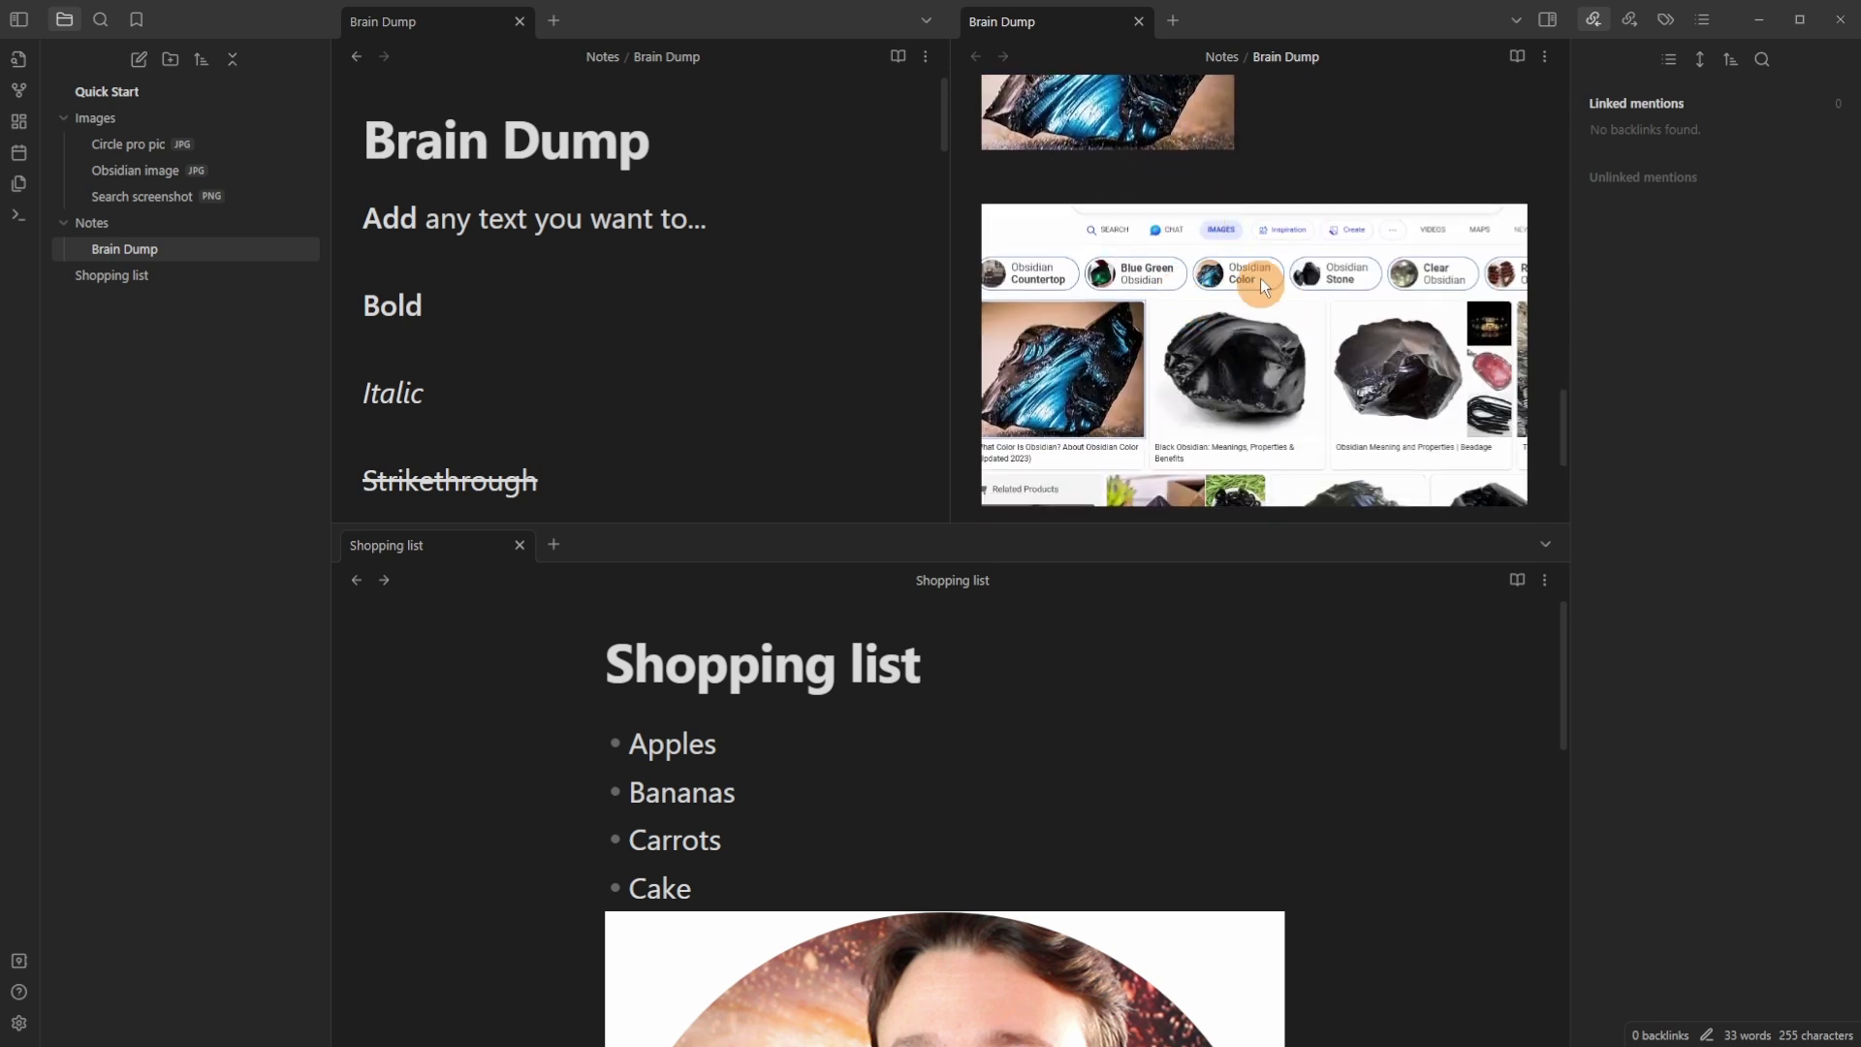
Switch between the first Brain Dump copy, Shopping list and the second copy, placing the cursor after the Search screenshot.png embed
{"action": "left_click", "coordinate": [643, 249]}
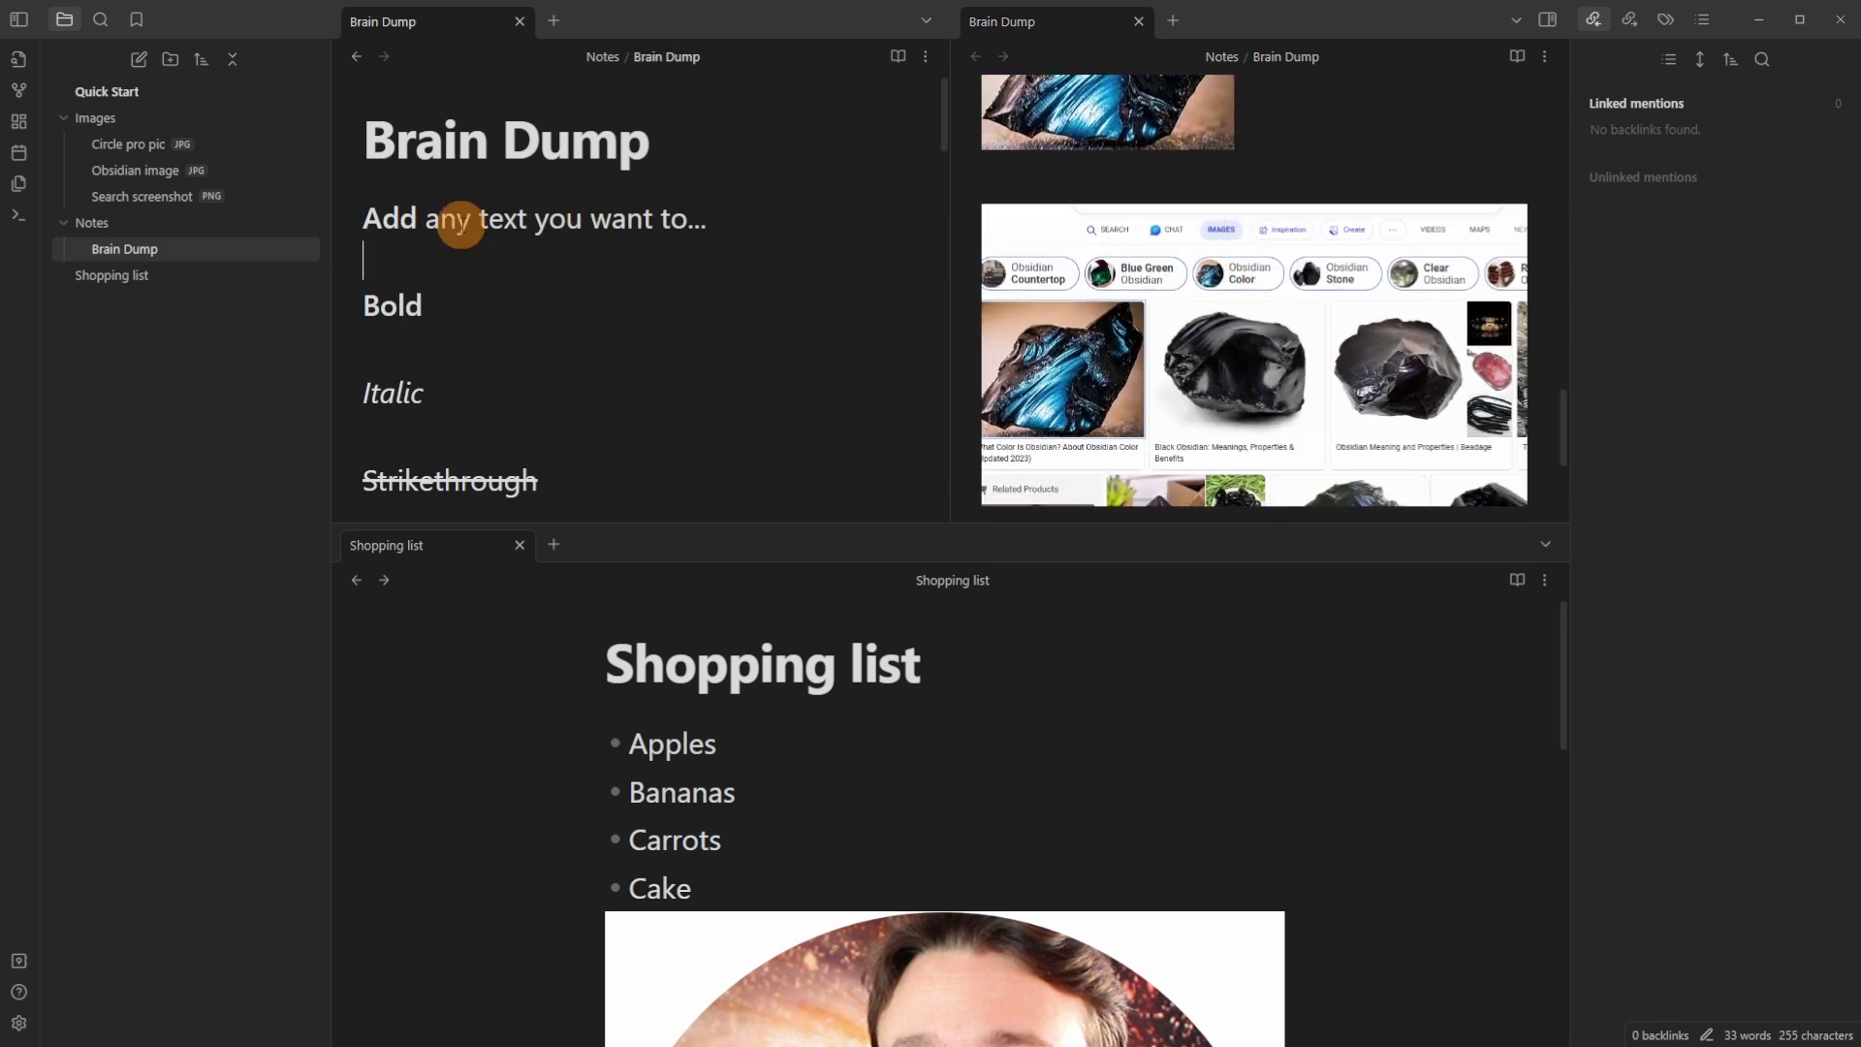
{"action": "left_click", "coordinate": [712, 768]}
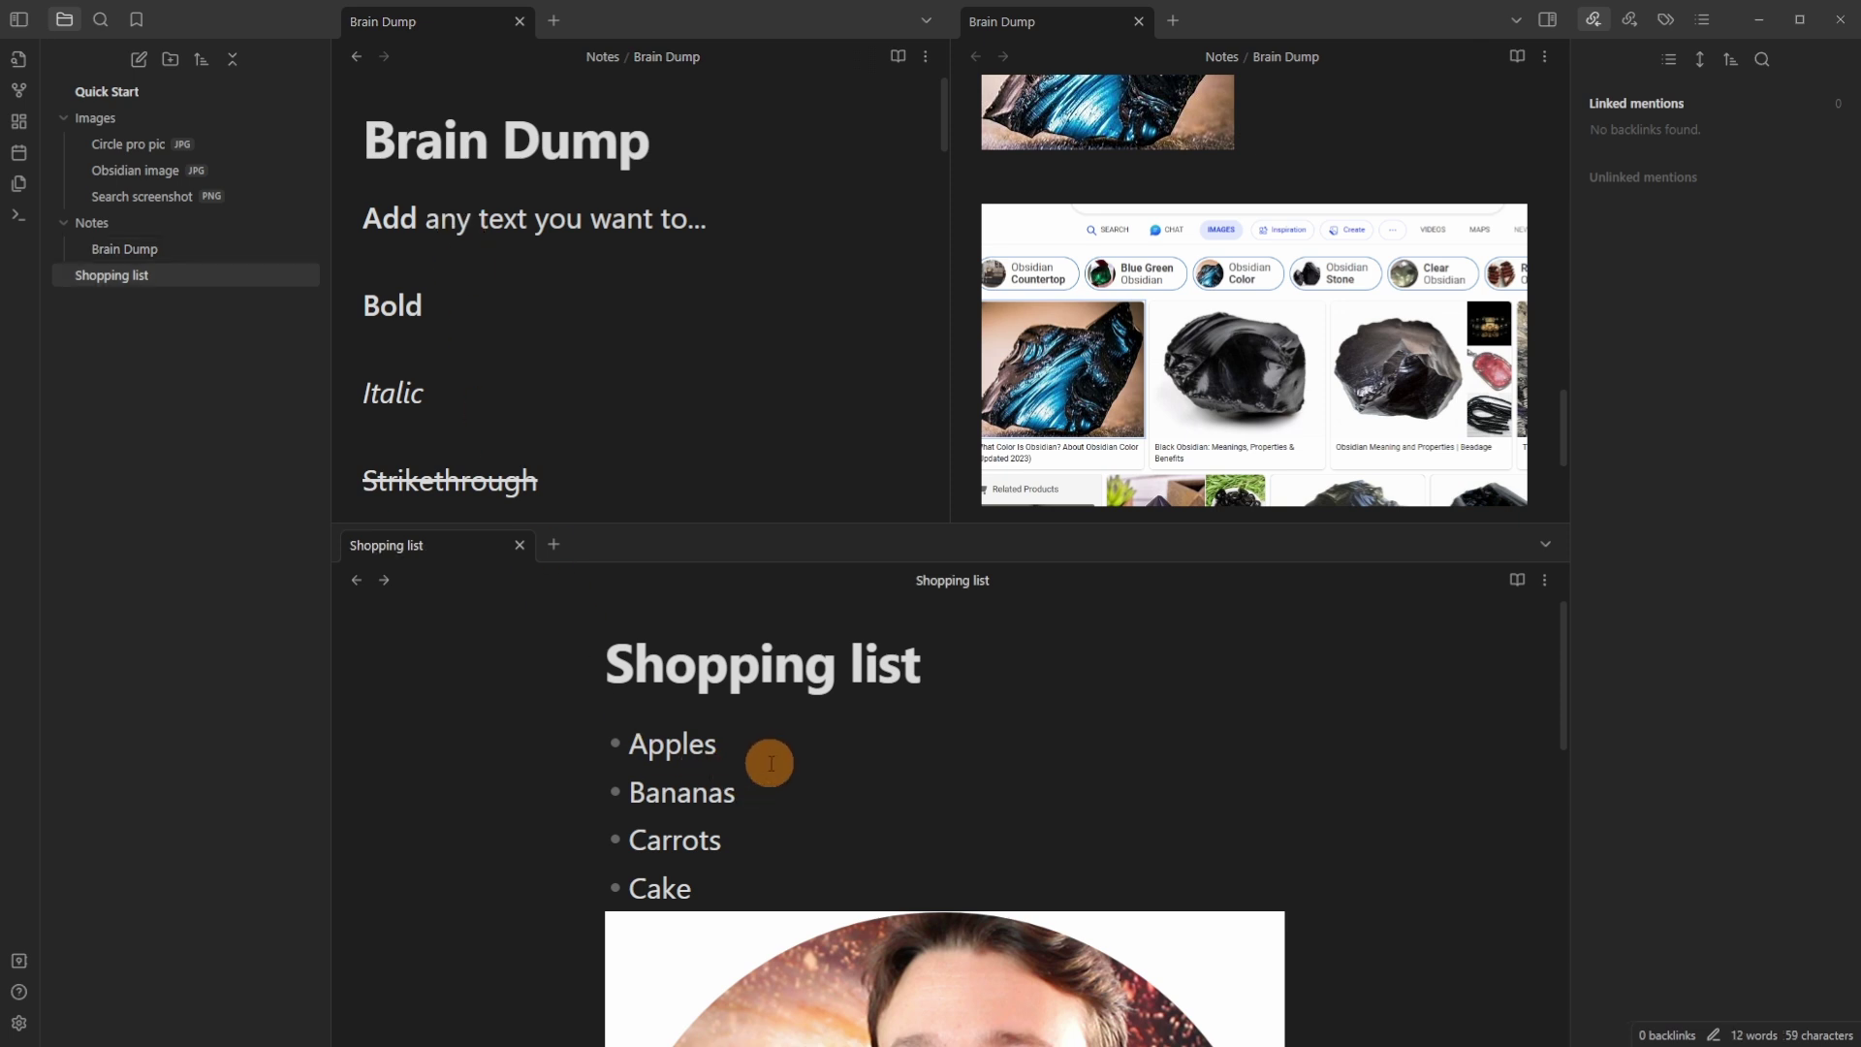
{"action": "scroll", "coordinate": [770, 763], "scroll_direction": "down", "scroll_amount": 1}
{"action": "left_click", "coordinate": [1282, 271]}
{"action": "left_click", "coordinate": [1323, 225]}
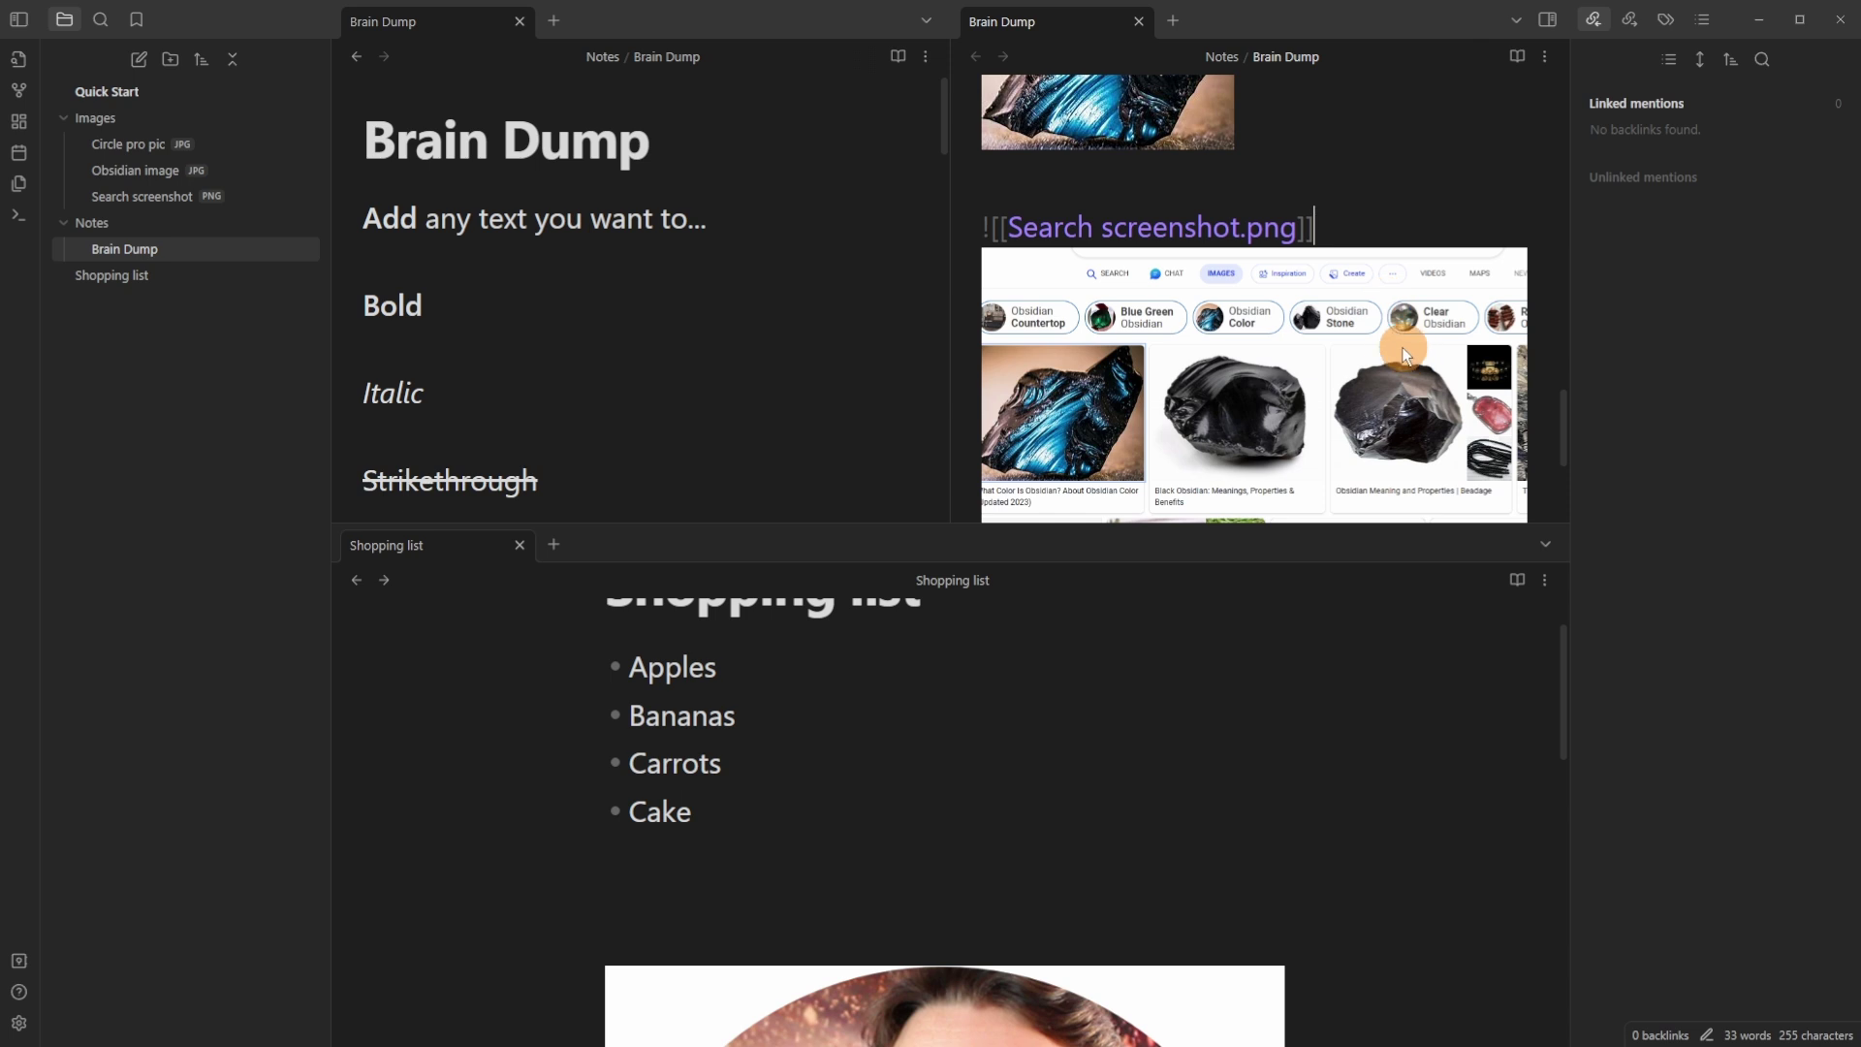
Insert an internal link to the Shopping list note on a new line above Bold in the first Brain Dump copy
{"action": "left_click", "coordinate": [529, 256]}
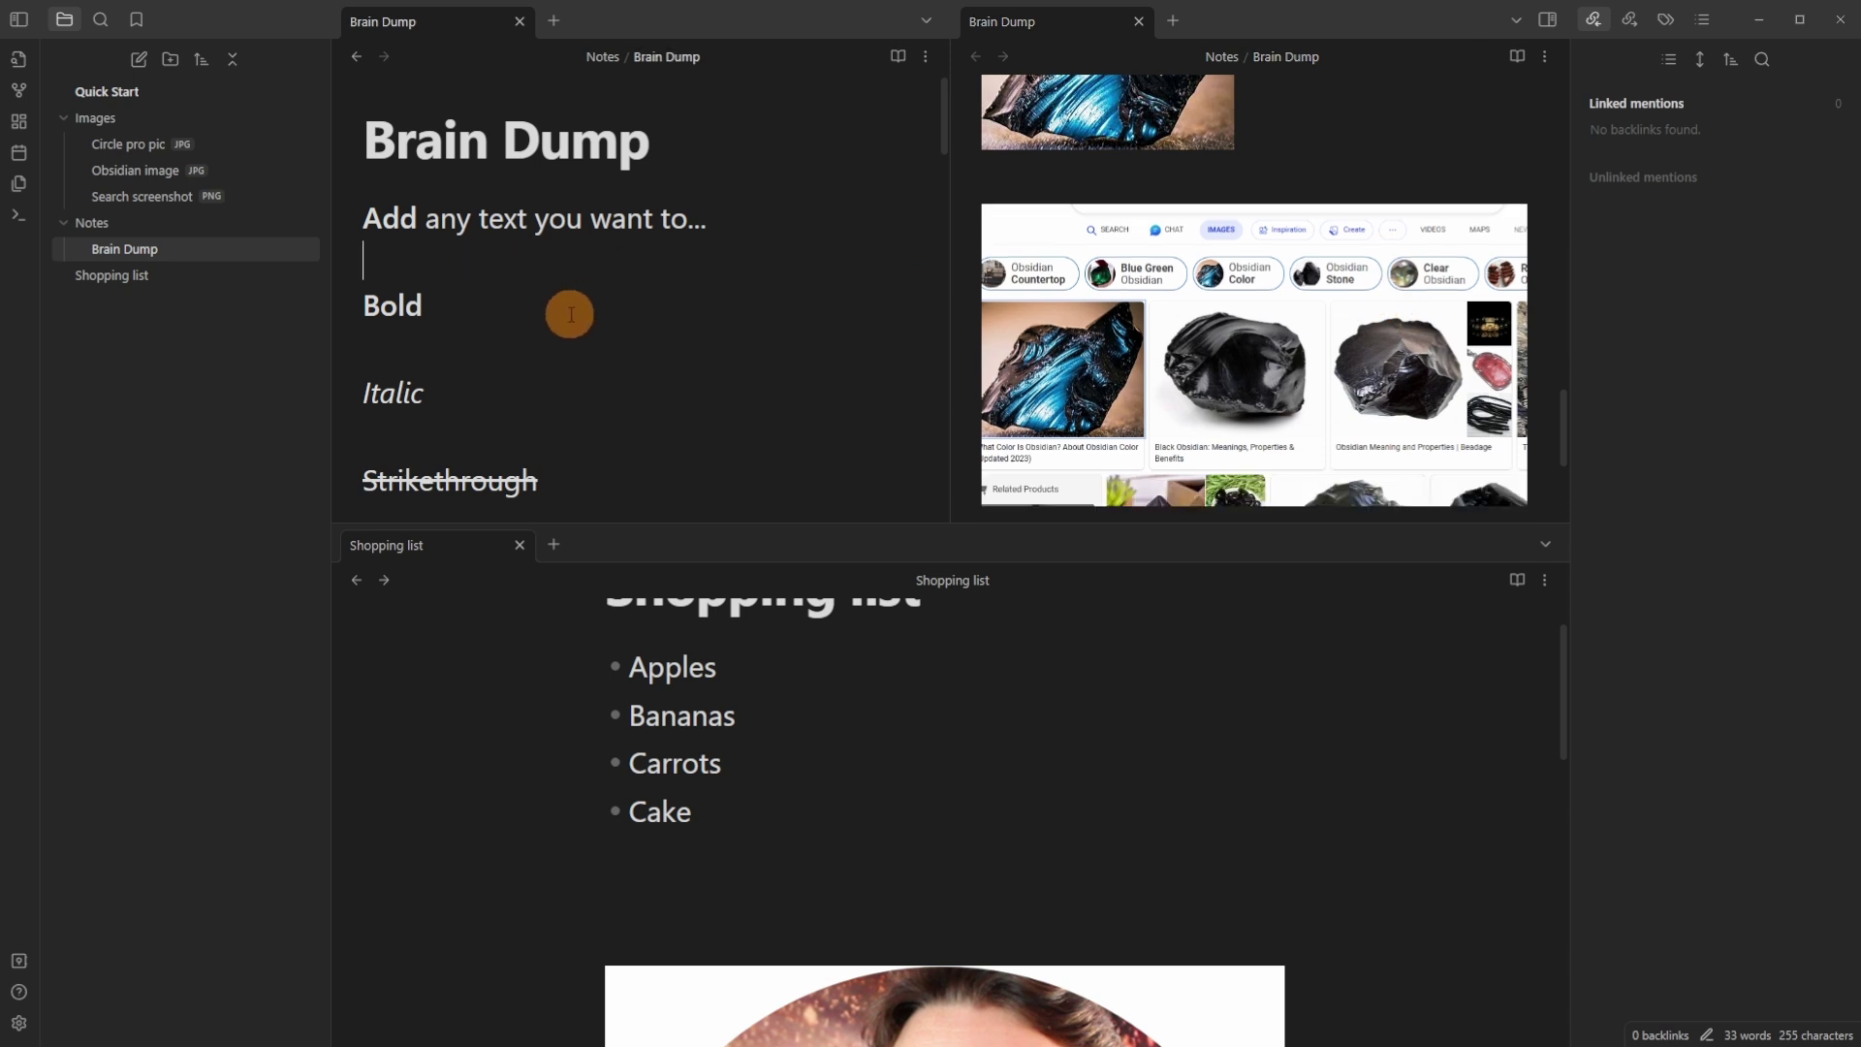
{"action": "key", "text": "Return"}
{"action": "key", "text": "Return"}
{"action": "key", "text": "Up"}
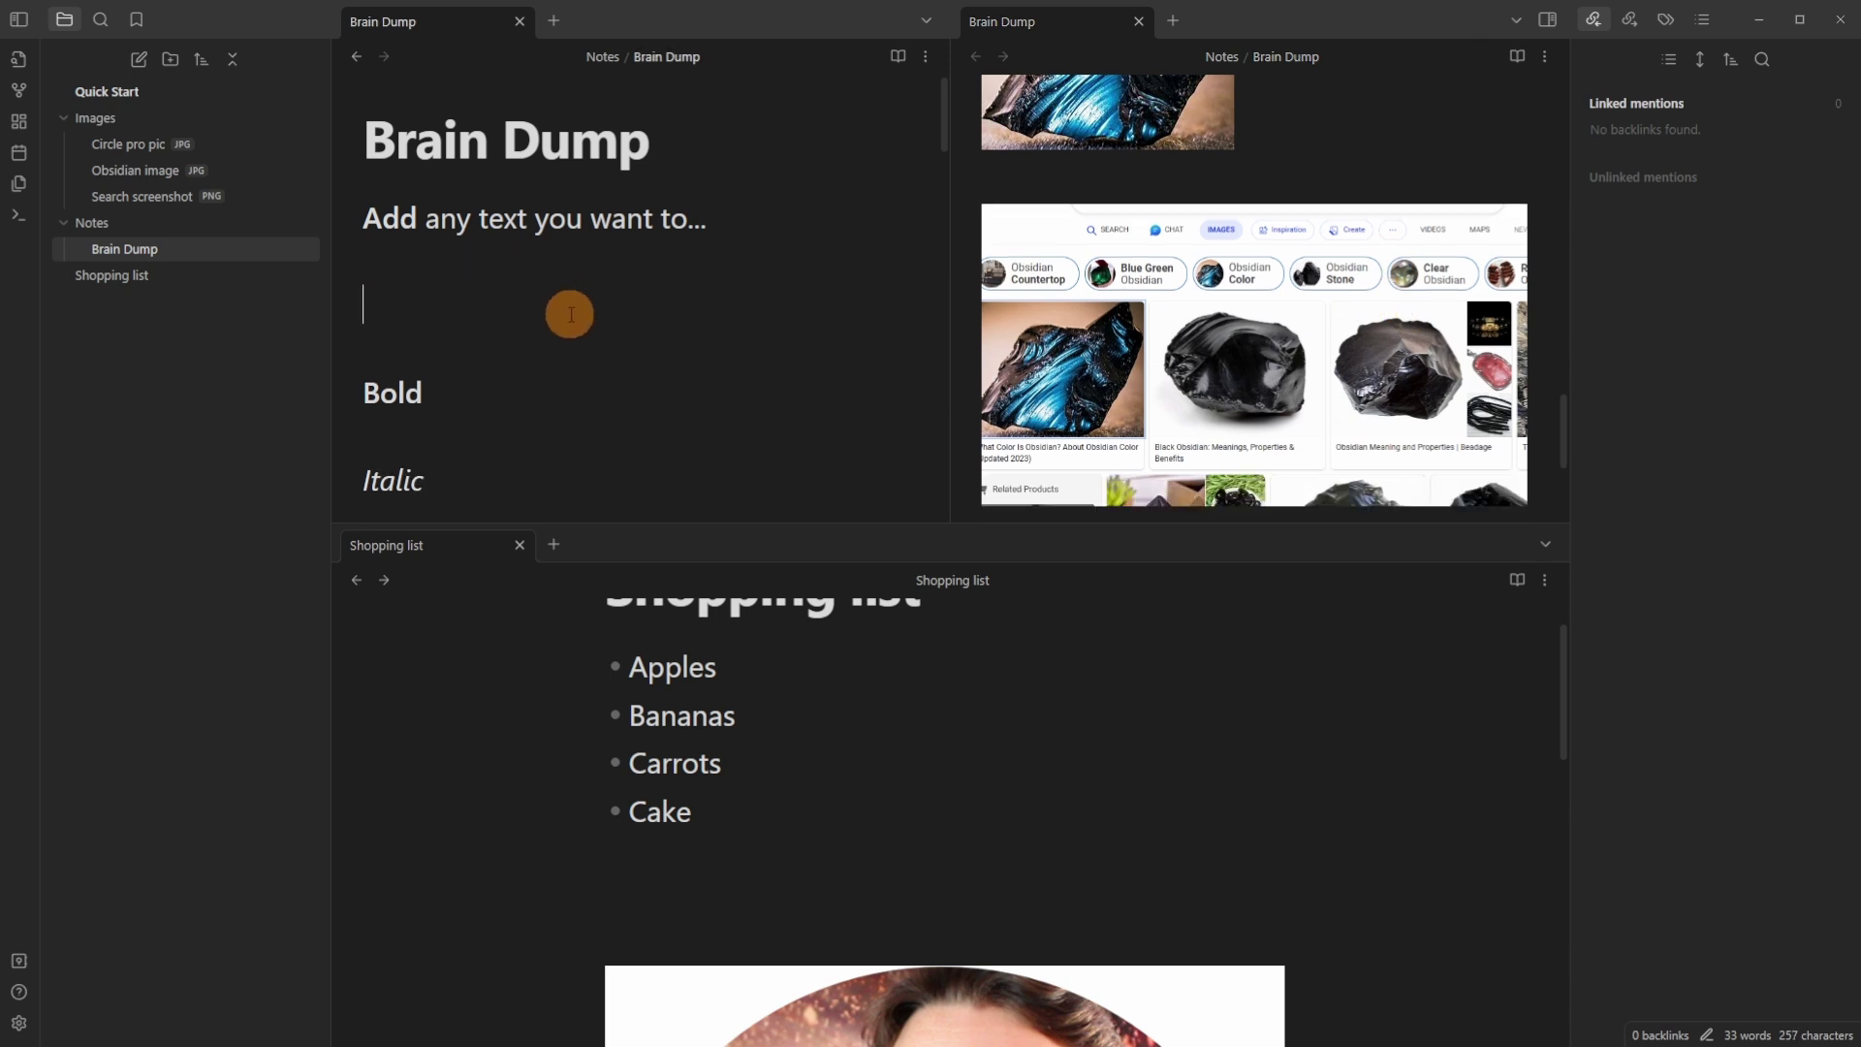
{"action": "type", "text": "[["}
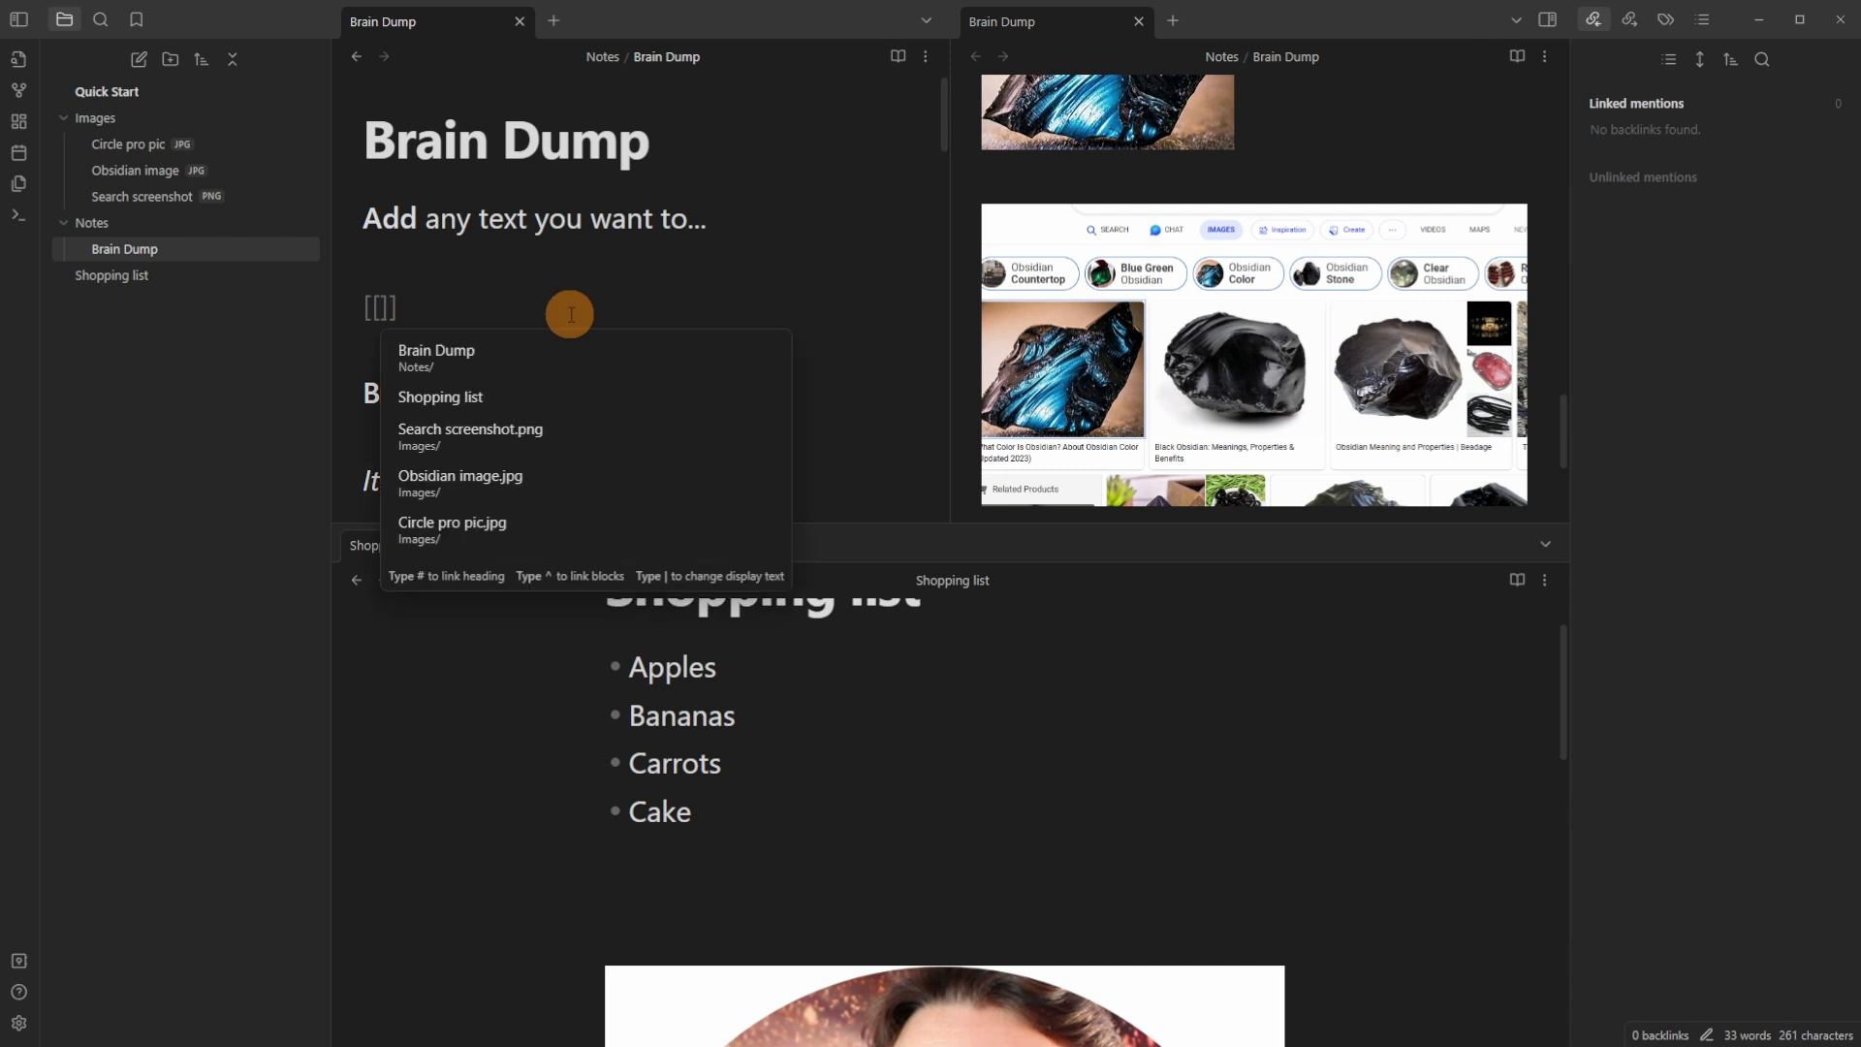
{"action": "left_click", "coordinate": [500, 404]}
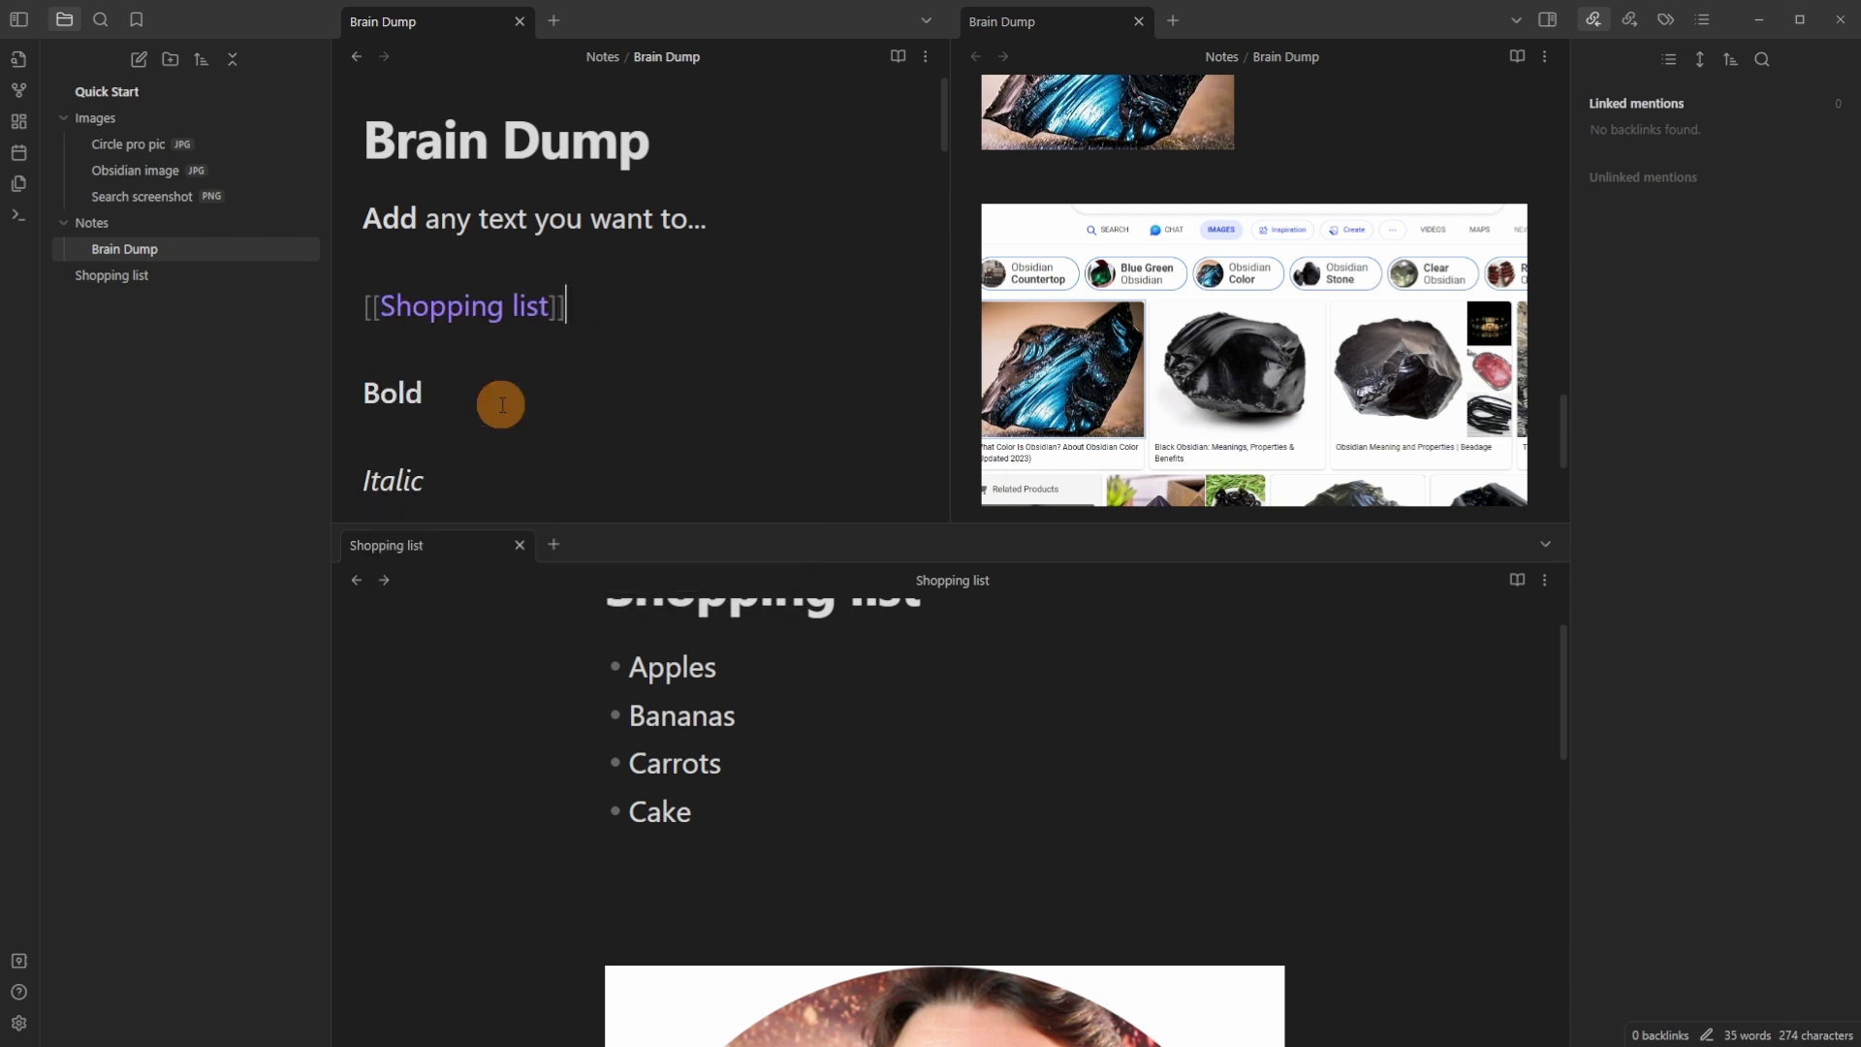
{"action": "left_click", "coordinate": [441, 261]}
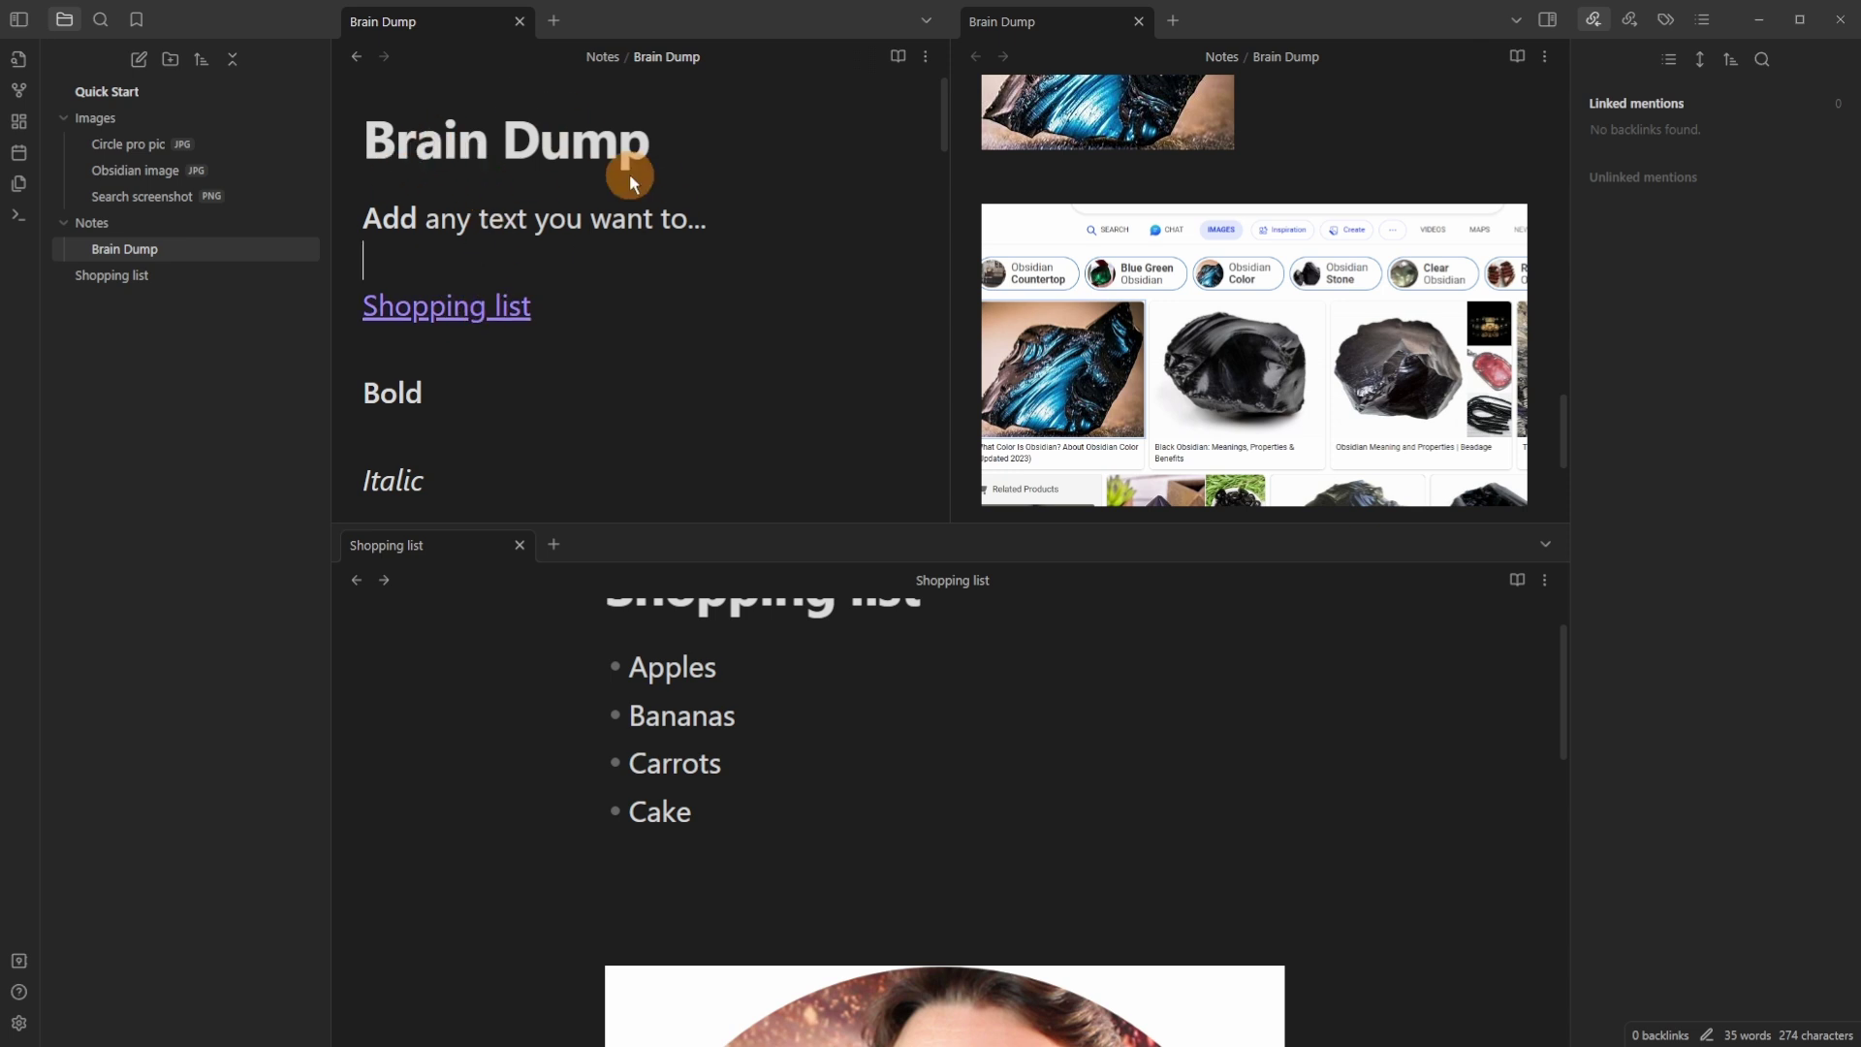
Check the Shopping list note and its linked mentions, and close both Brain Dump panes above it
{"action": "left_click", "coordinate": [687, 880]}
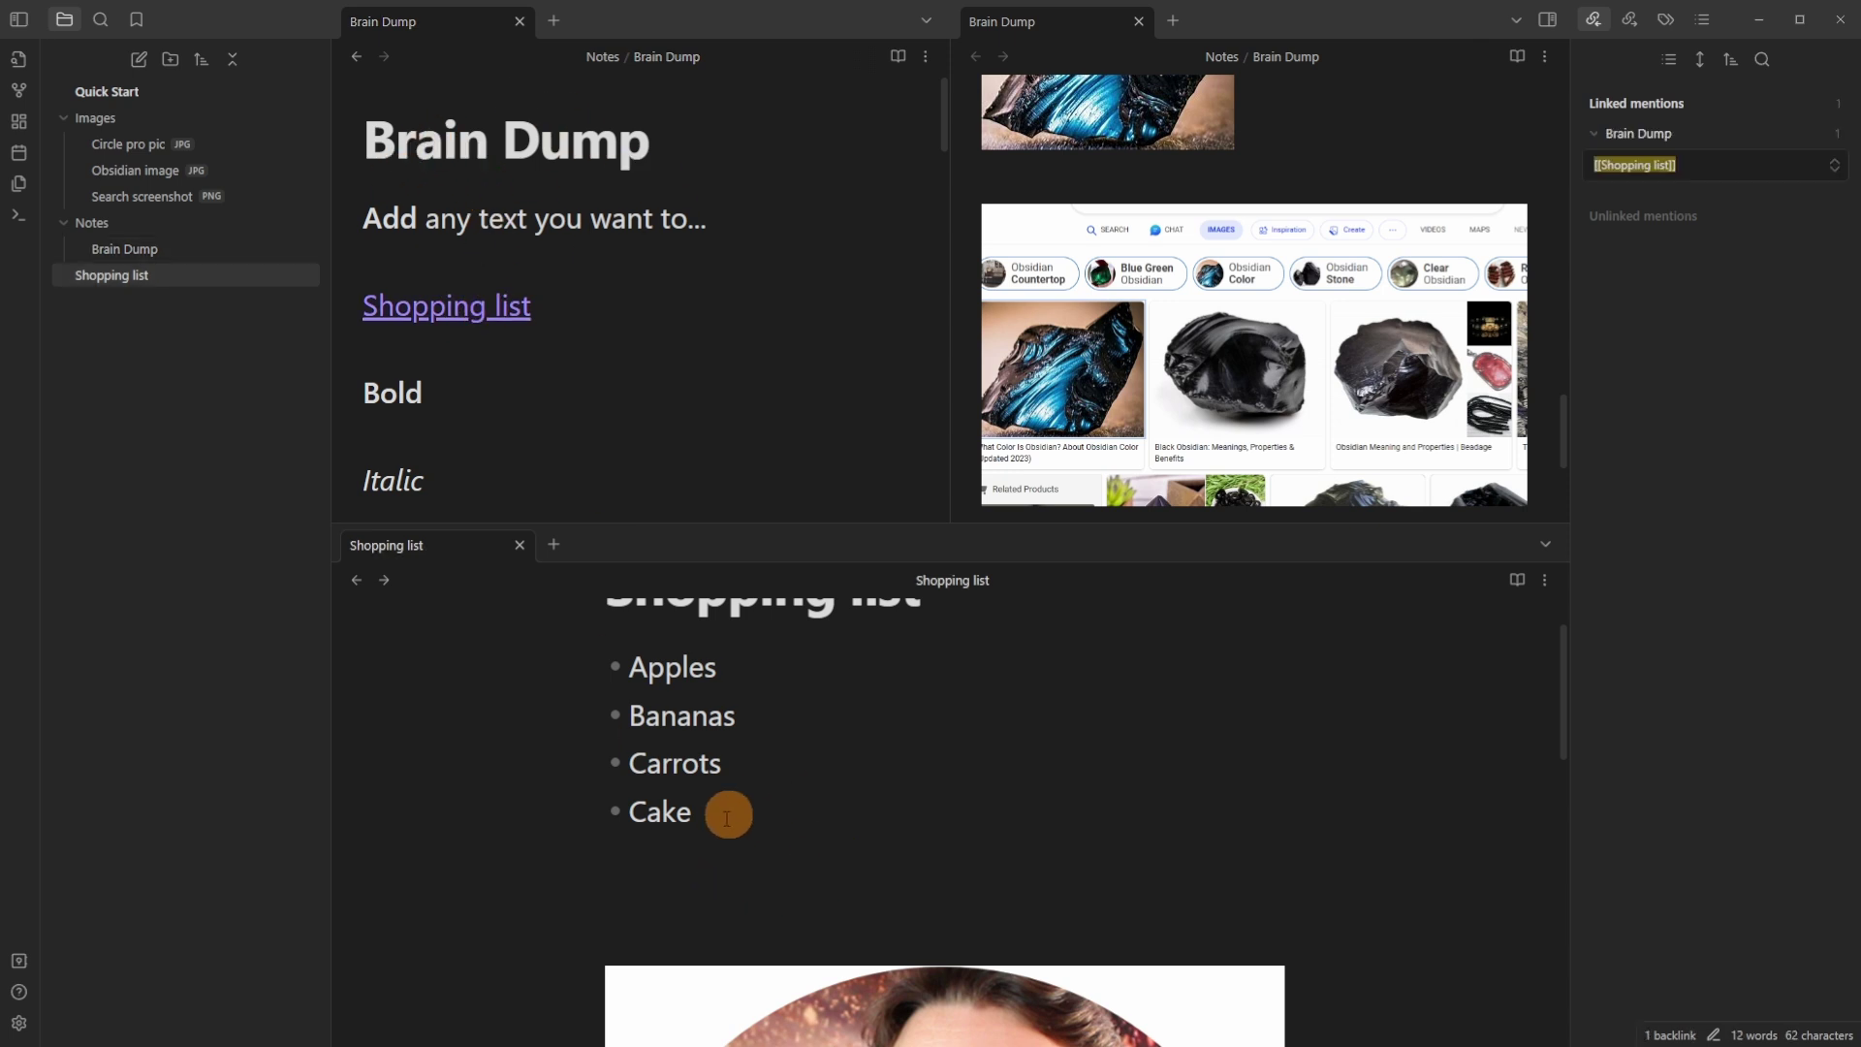
{"action": "scroll", "coordinate": [793, 823], "scroll_direction": "down", "scroll_amount": 1}
{"action": "scroll", "coordinate": [798, 826], "scroll_direction": "up", "scroll_amount": 2}
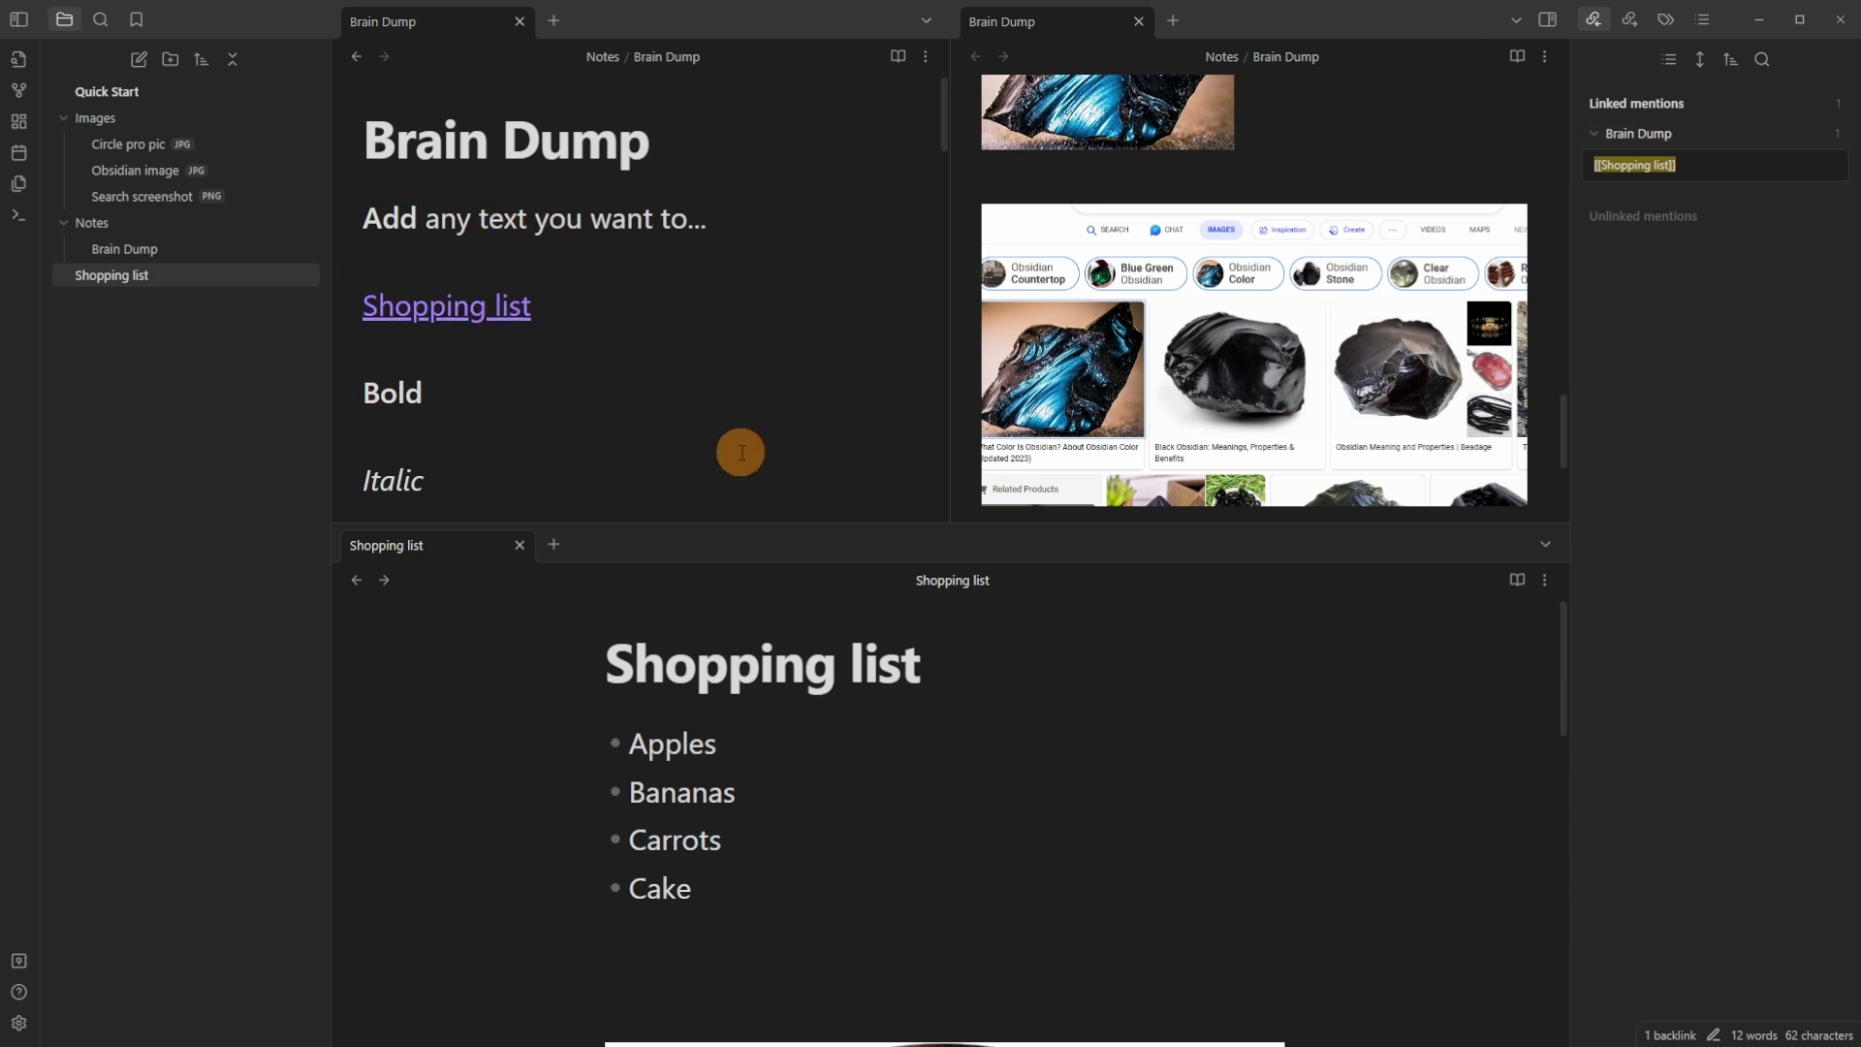
{"action": "scroll", "coordinate": [780, 779], "scroll_direction": "down", "scroll_amount": 2}
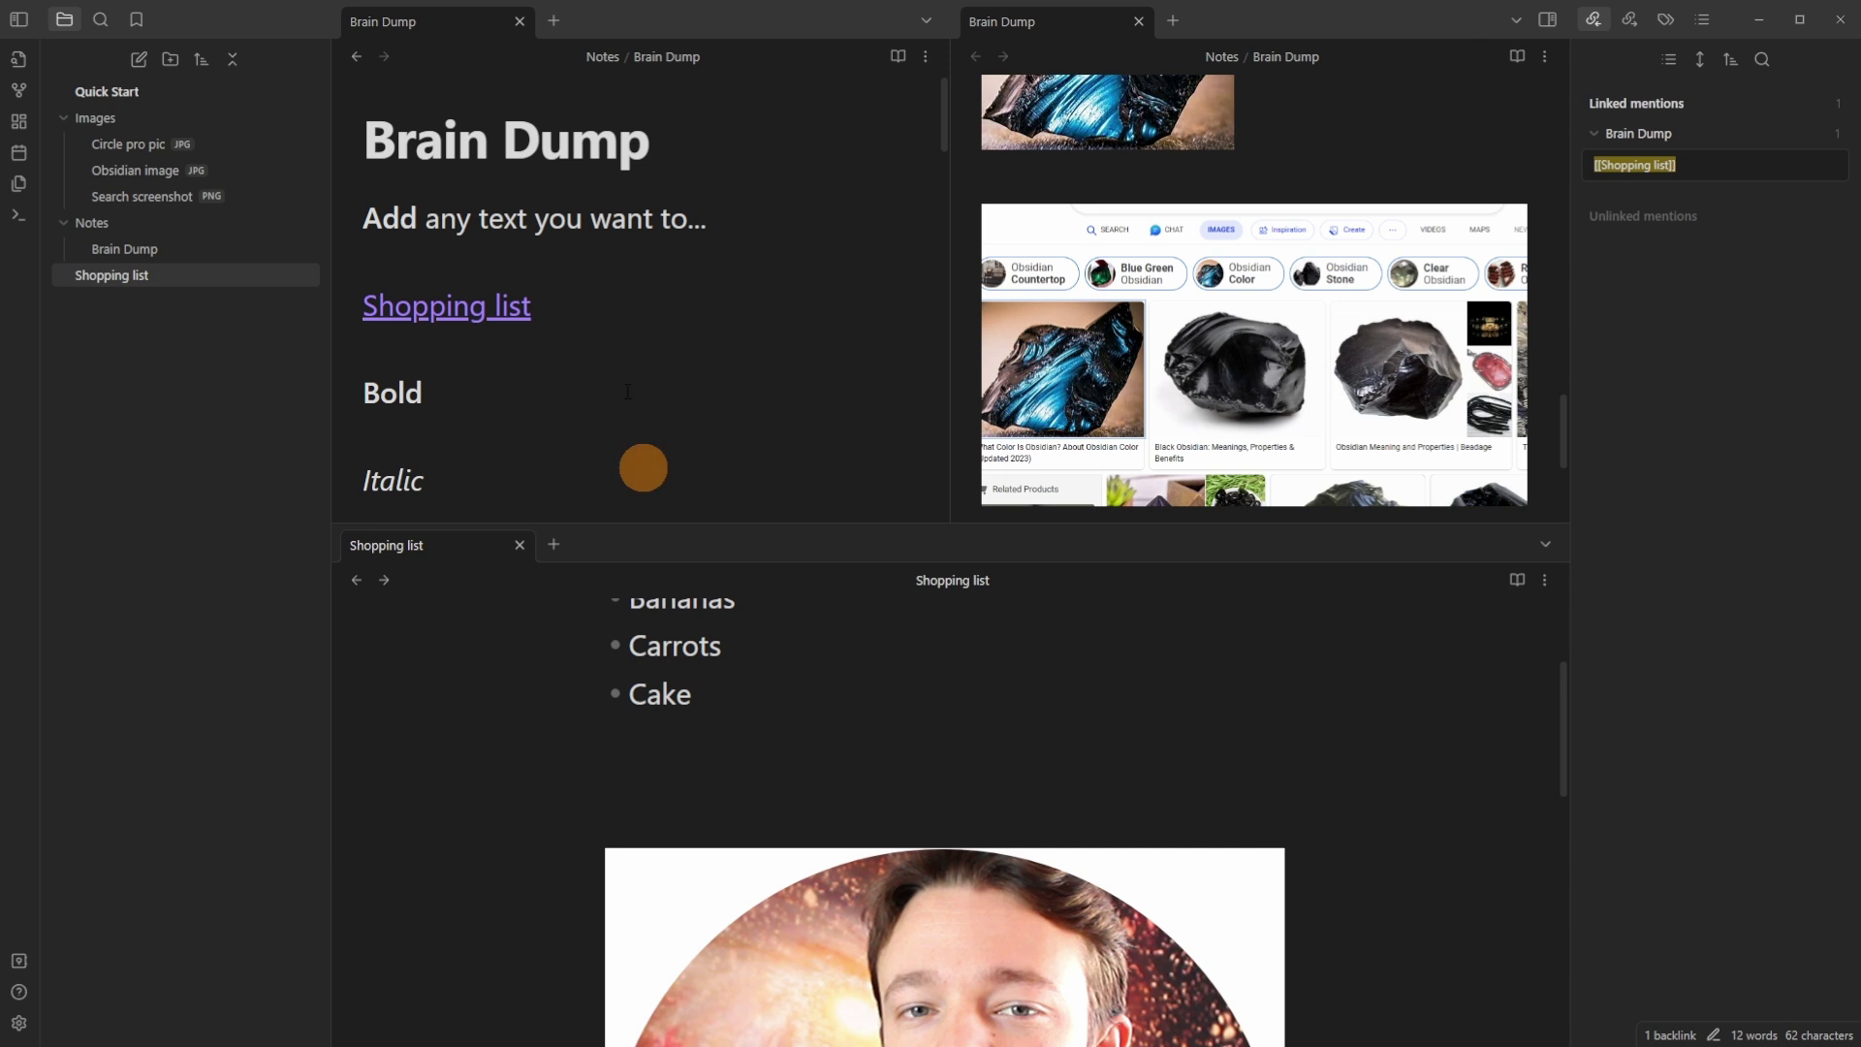
{"action": "left_click", "coordinate": [519, 21]}
{"action": "left_click", "coordinate": [521, 22]}
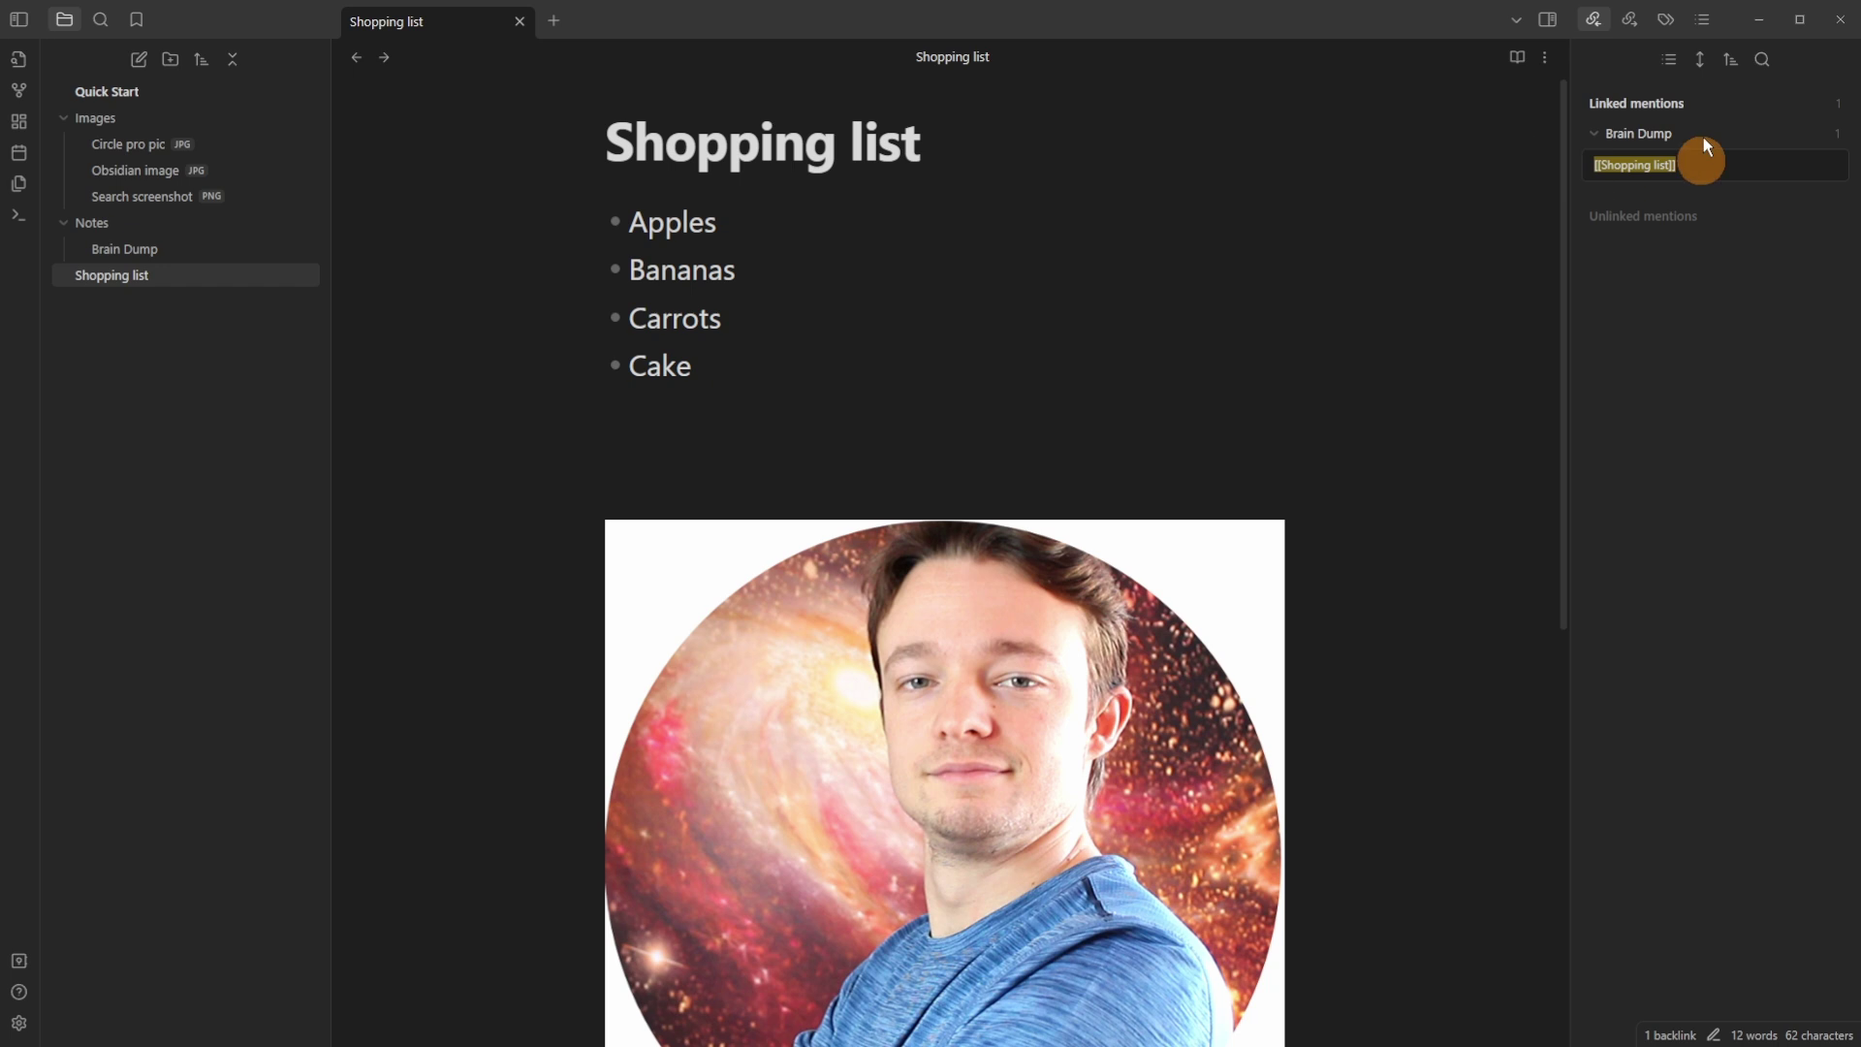
Open Brain Dump from Shopping list's linked mentions and follow its link back to Shopping list
{"action": "left_click", "coordinate": [1667, 137]}
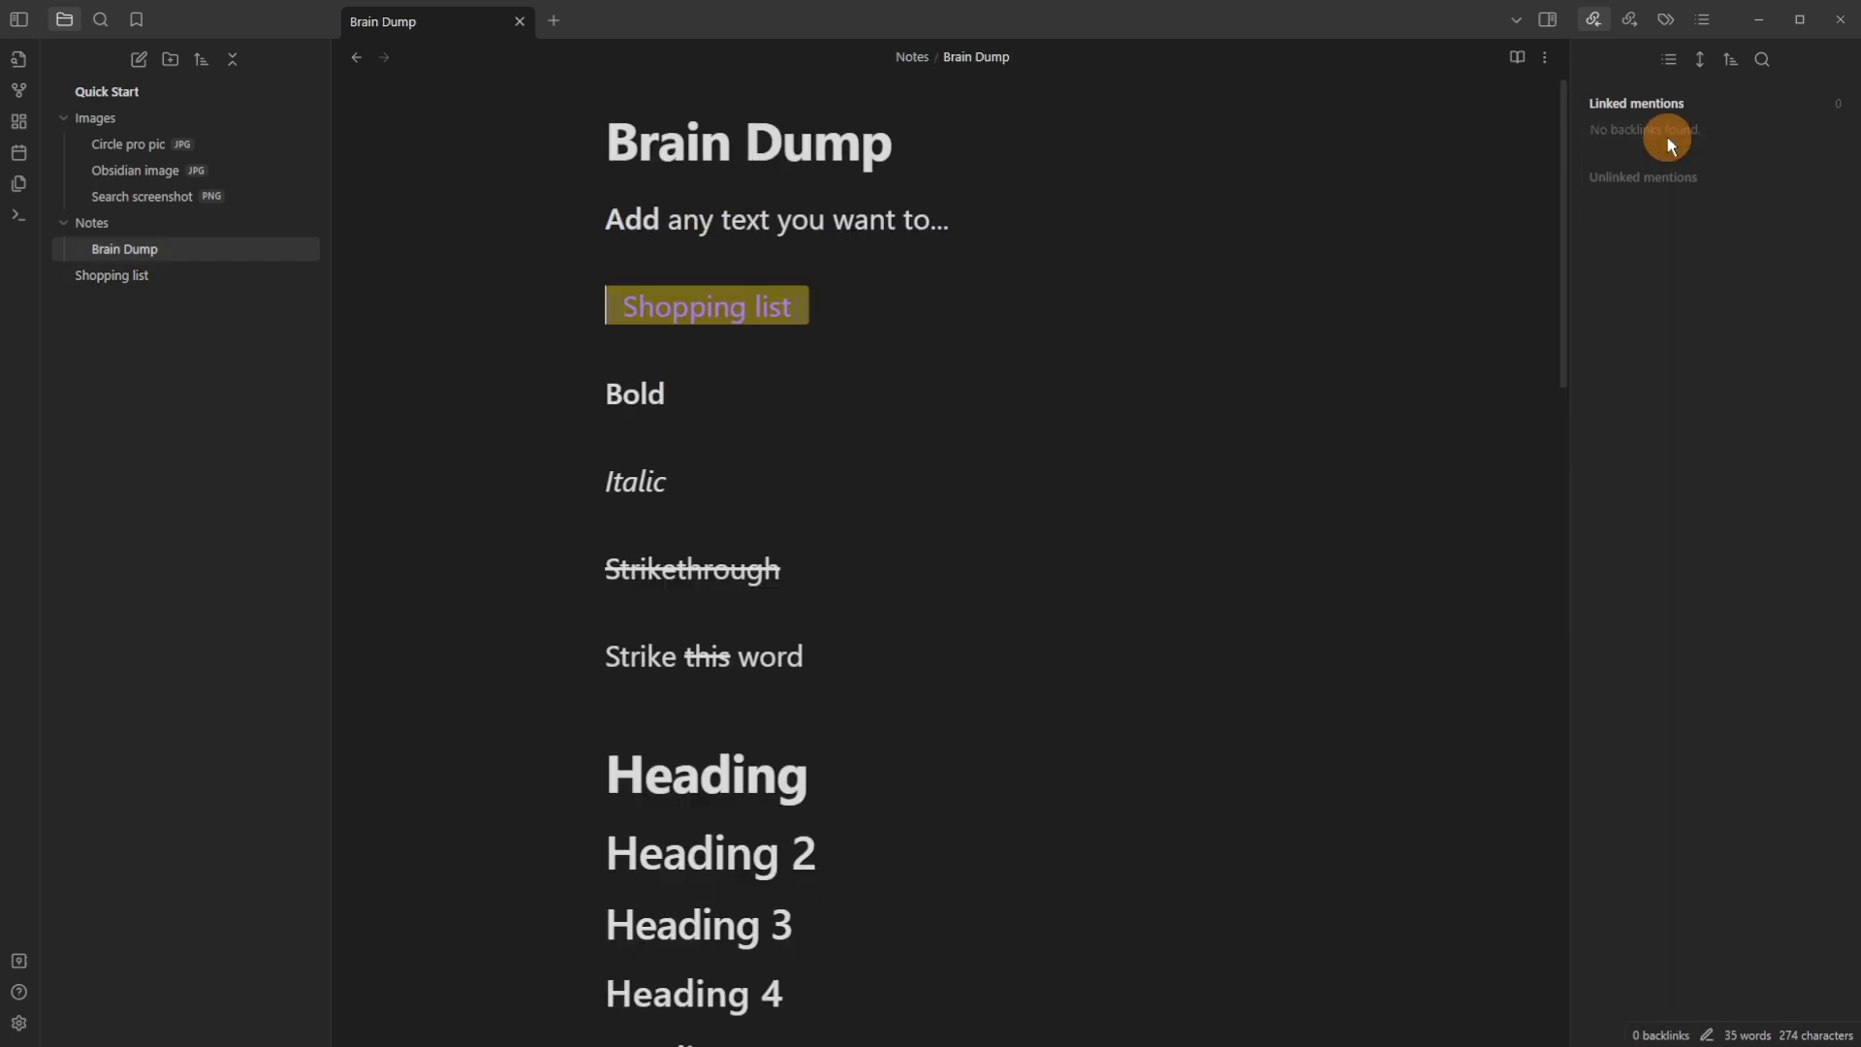
{"action": "left_click", "coordinate": [660, 346]}
{"action": "left_click", "coordinate": [659, 320]}
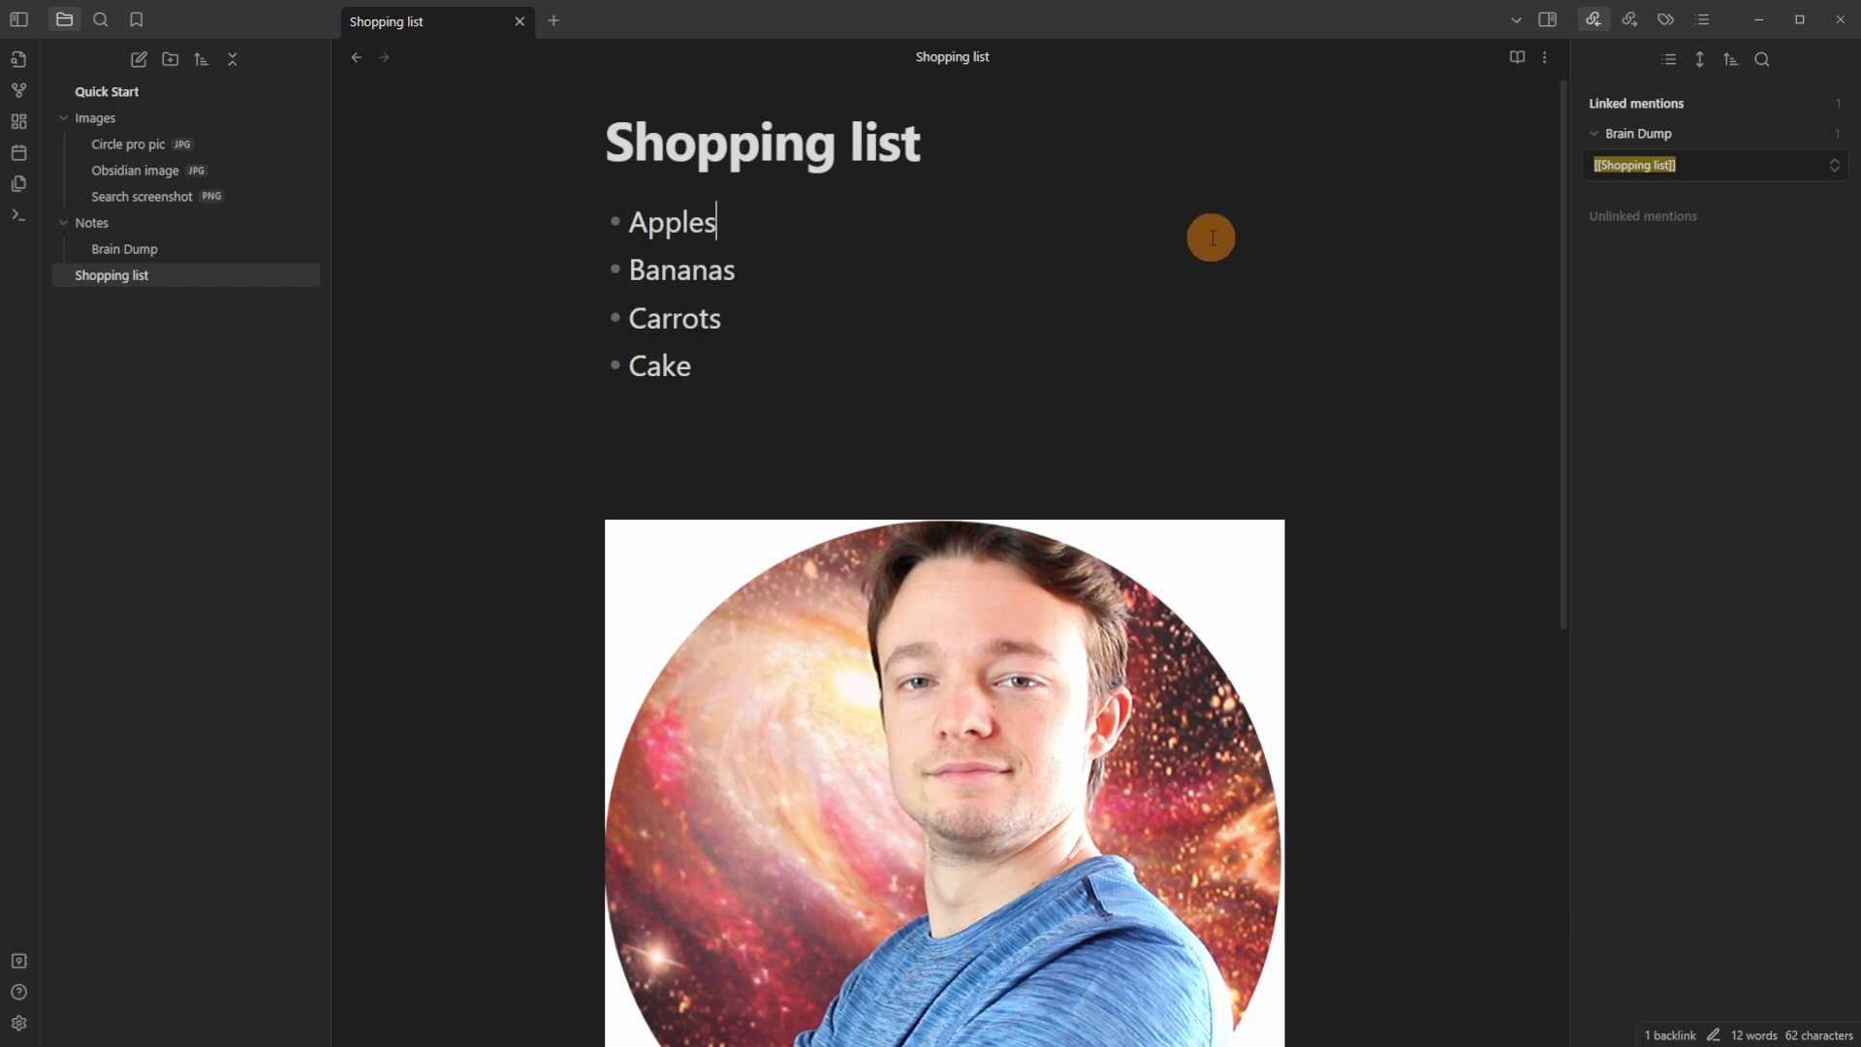
Bookmark the Shopping list note, keeping the default title and no bookmark group
{"action": "left_click", "coordinate": [1545, 57]}
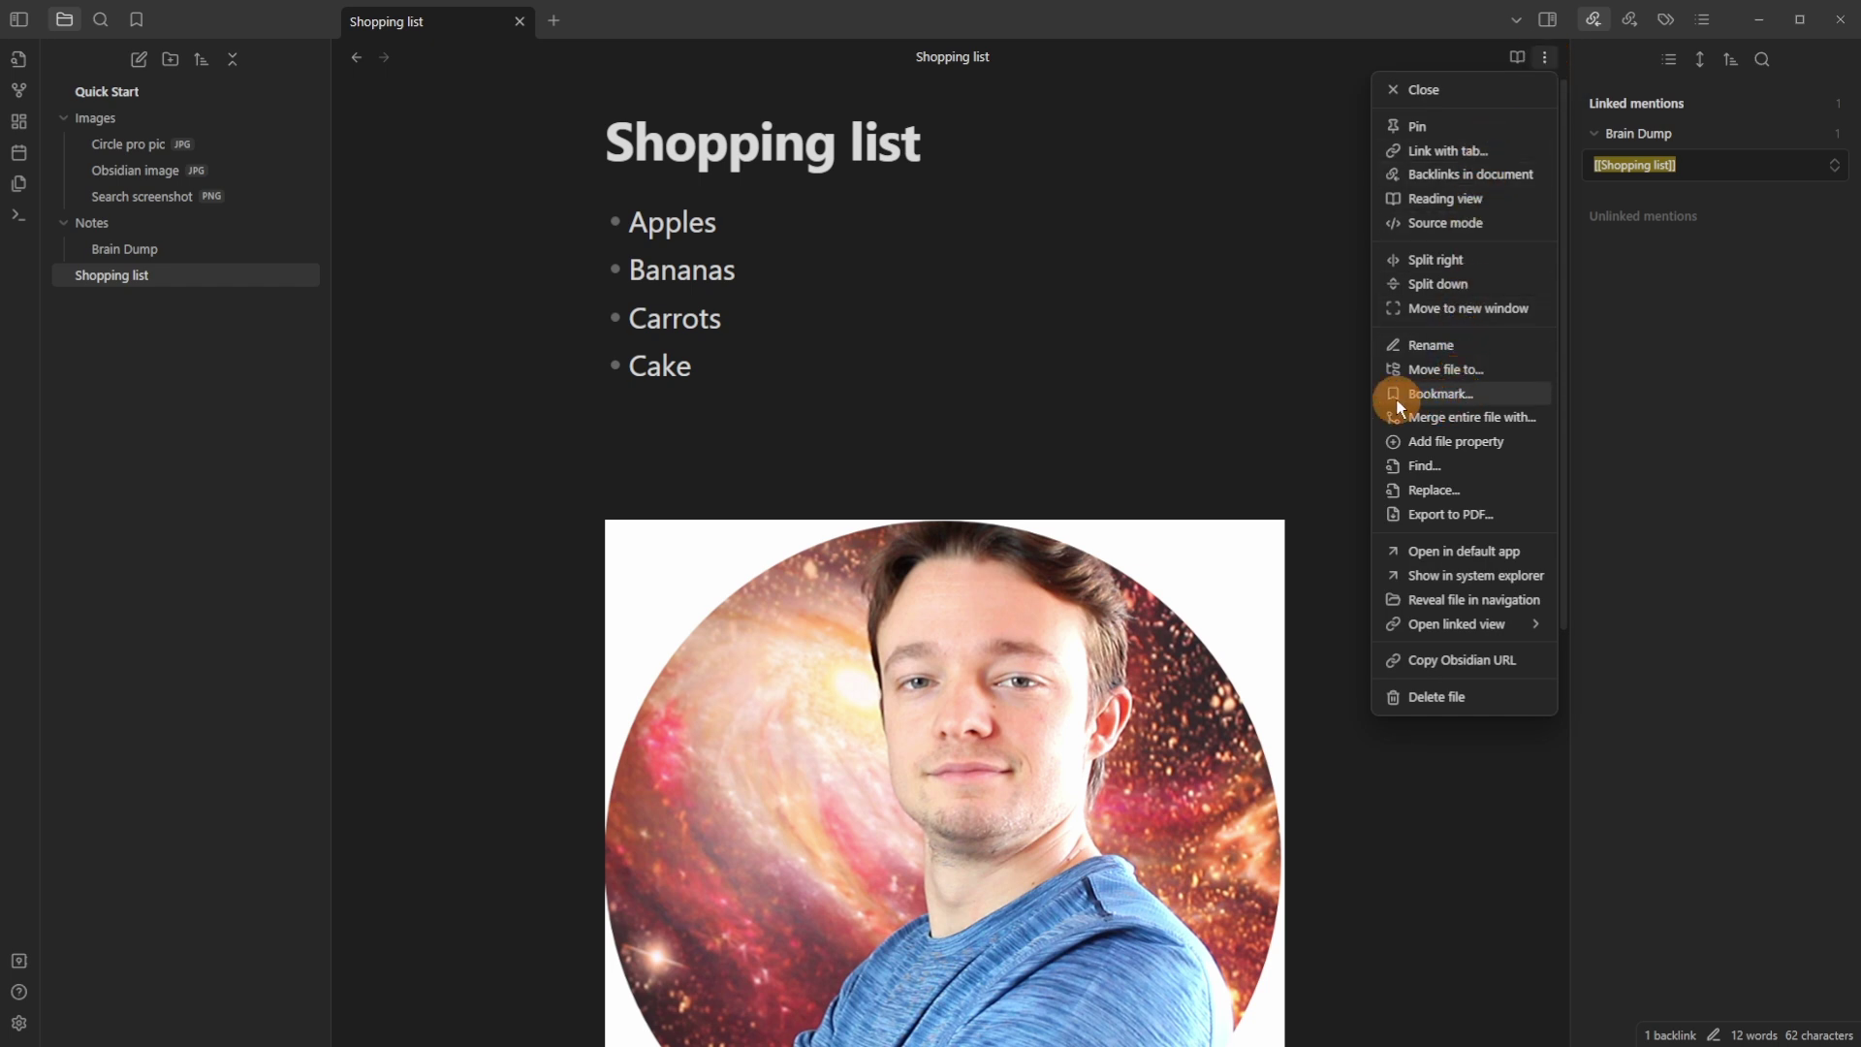
{"action": "left_click", "coordinate": [1476, 393]}
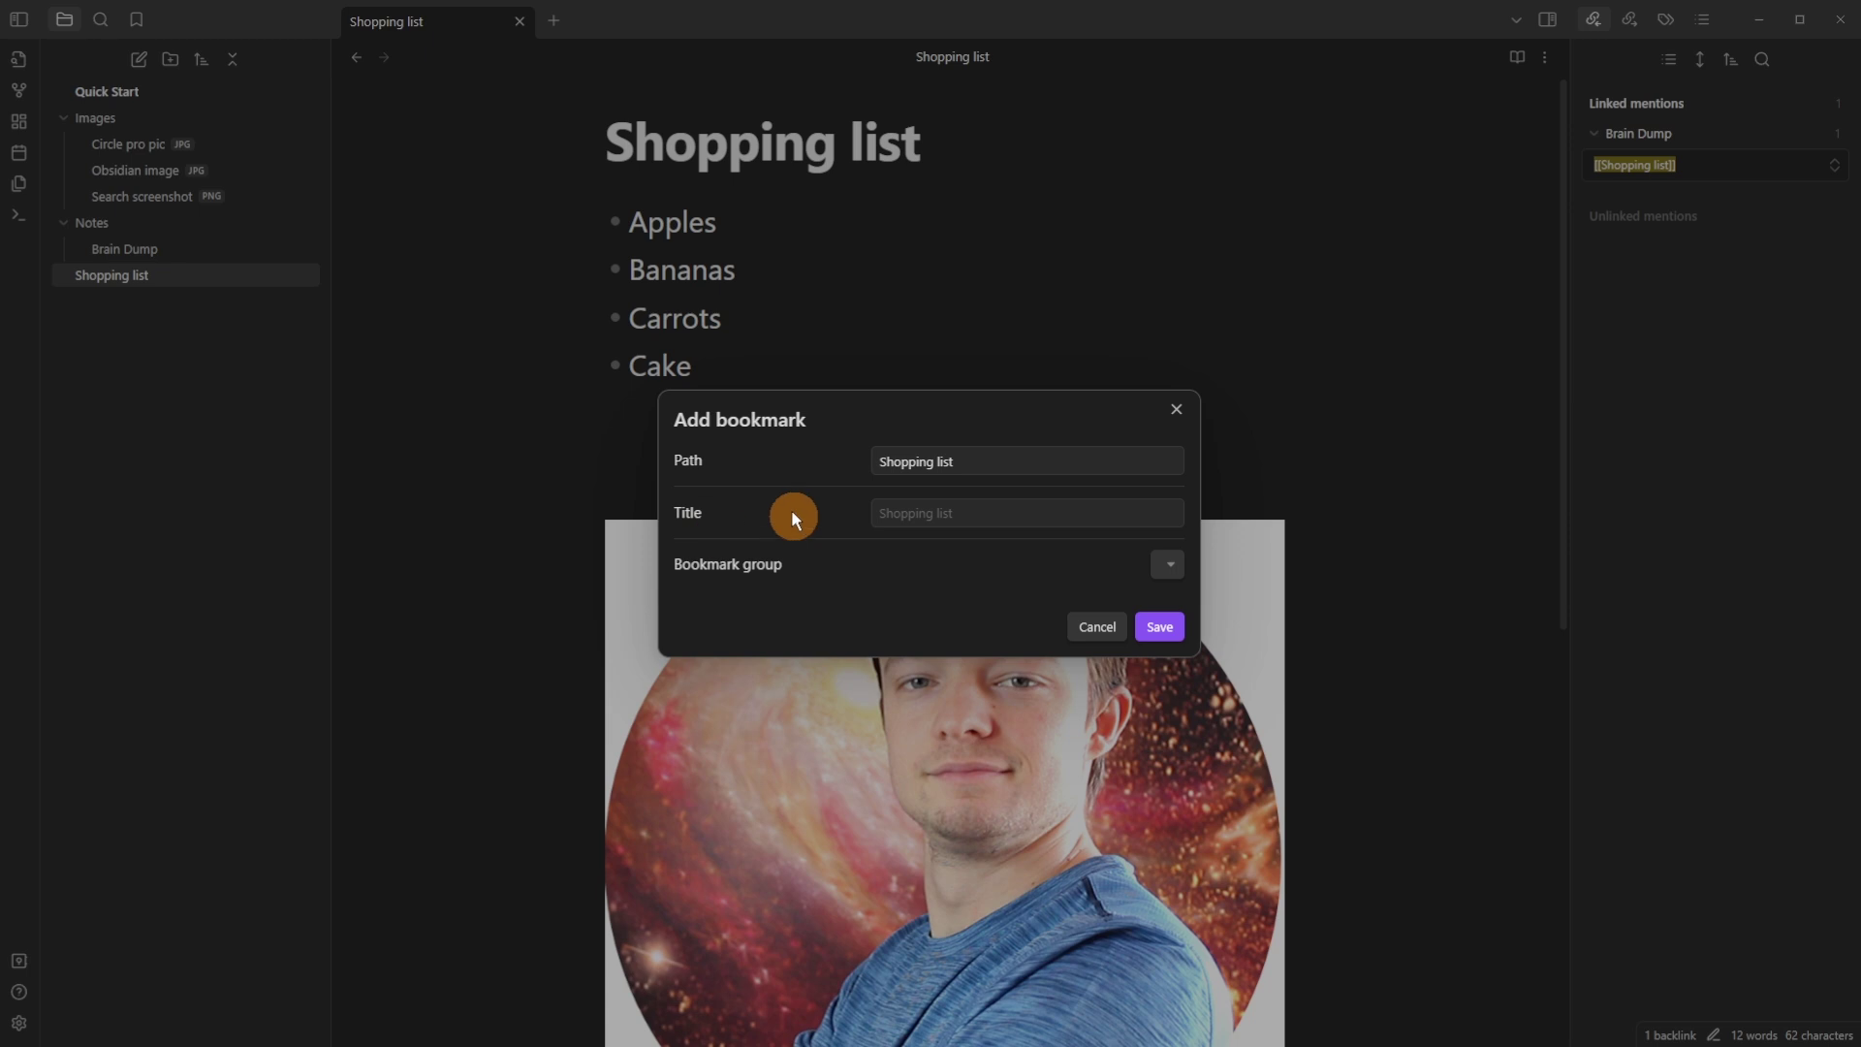
{"action": "left_click", "coordinate": [930, 514]}
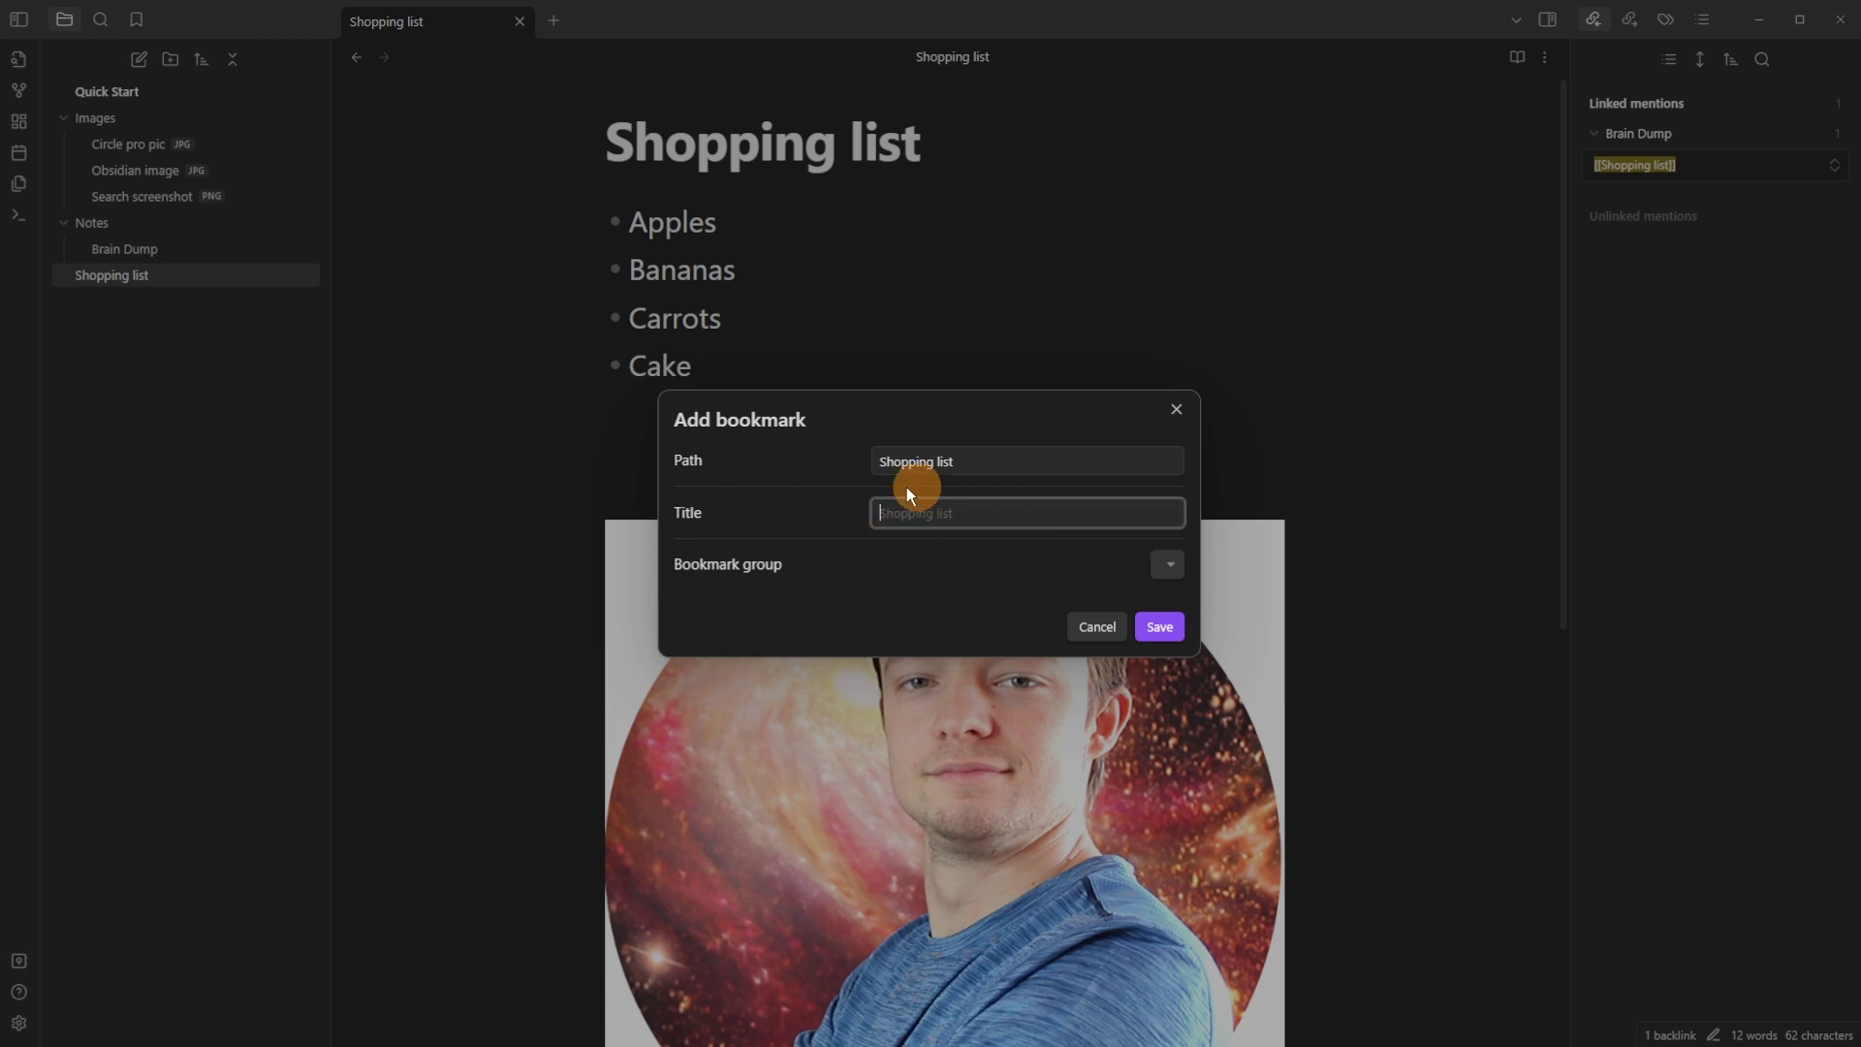
{"action": "left_click", "coordinate": [1176, 632]}
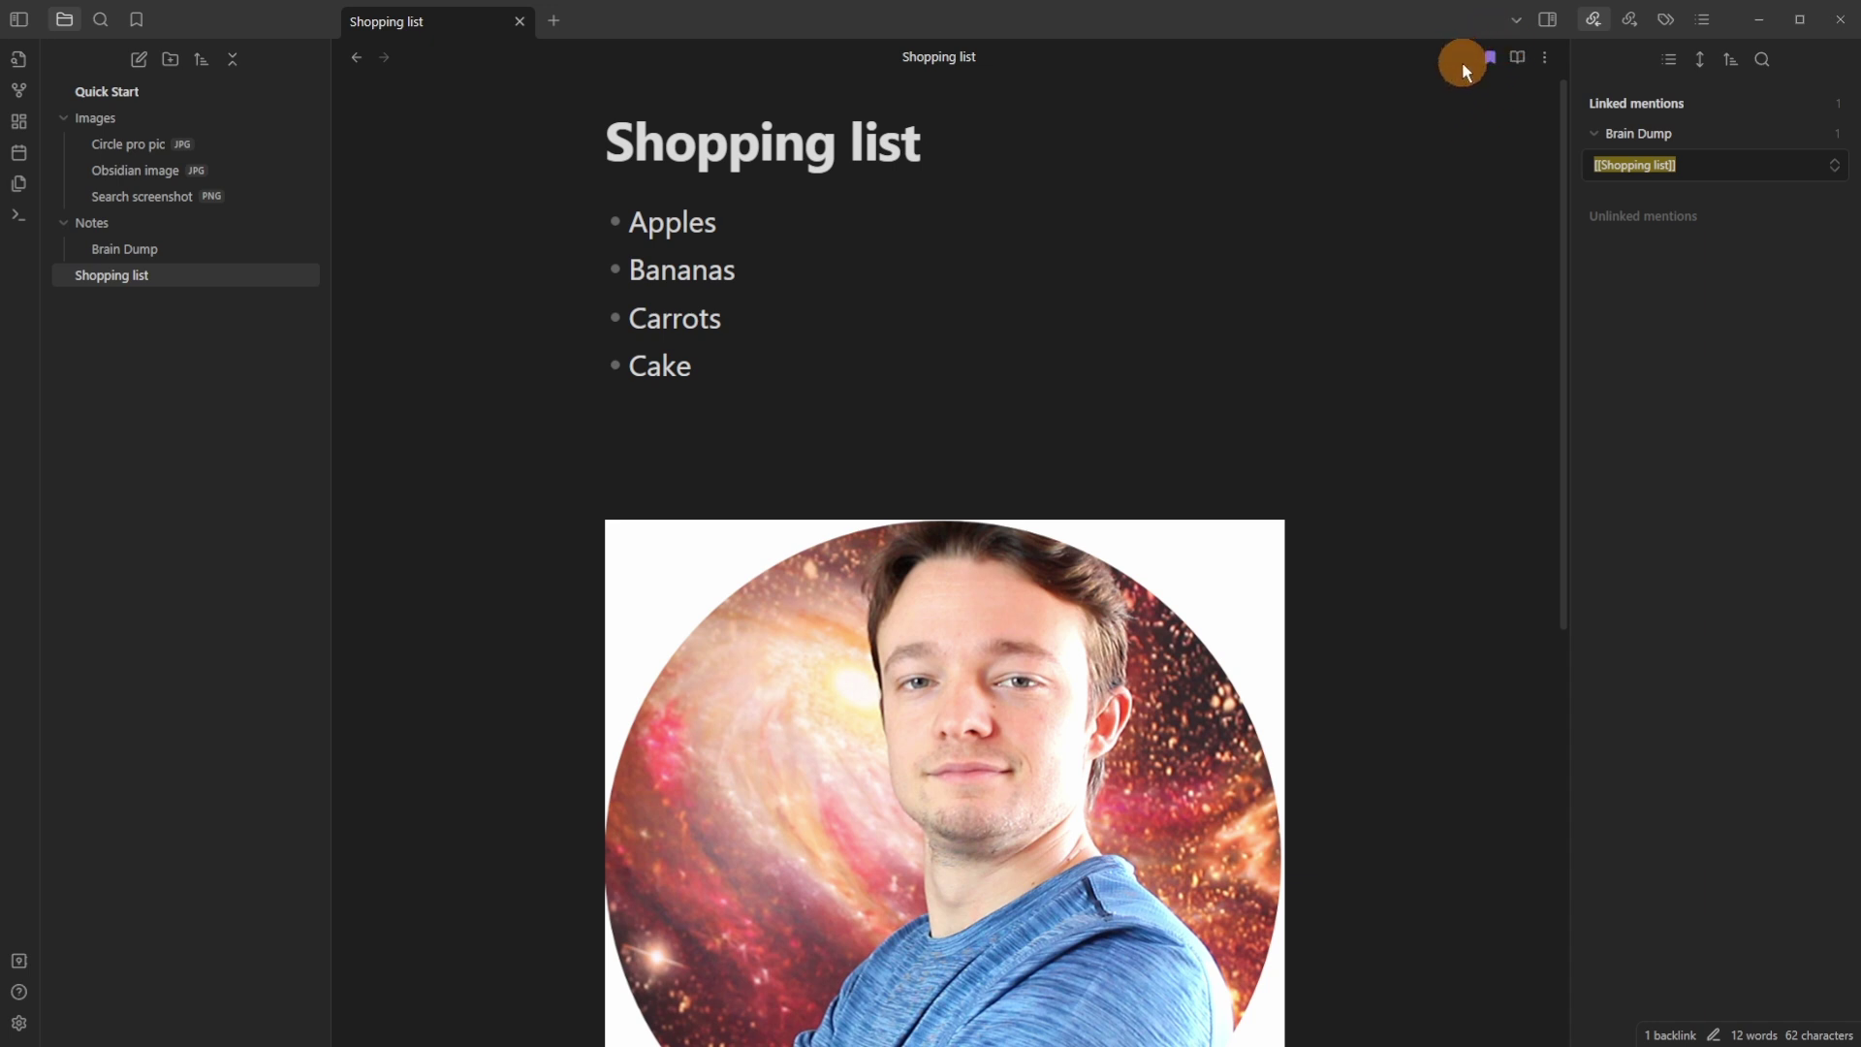
Show the bookmarks, split them into their own pane below in the same sidebar, and display the file explorer above them
{"action": "left_click", "coordinate": [135, 20]}
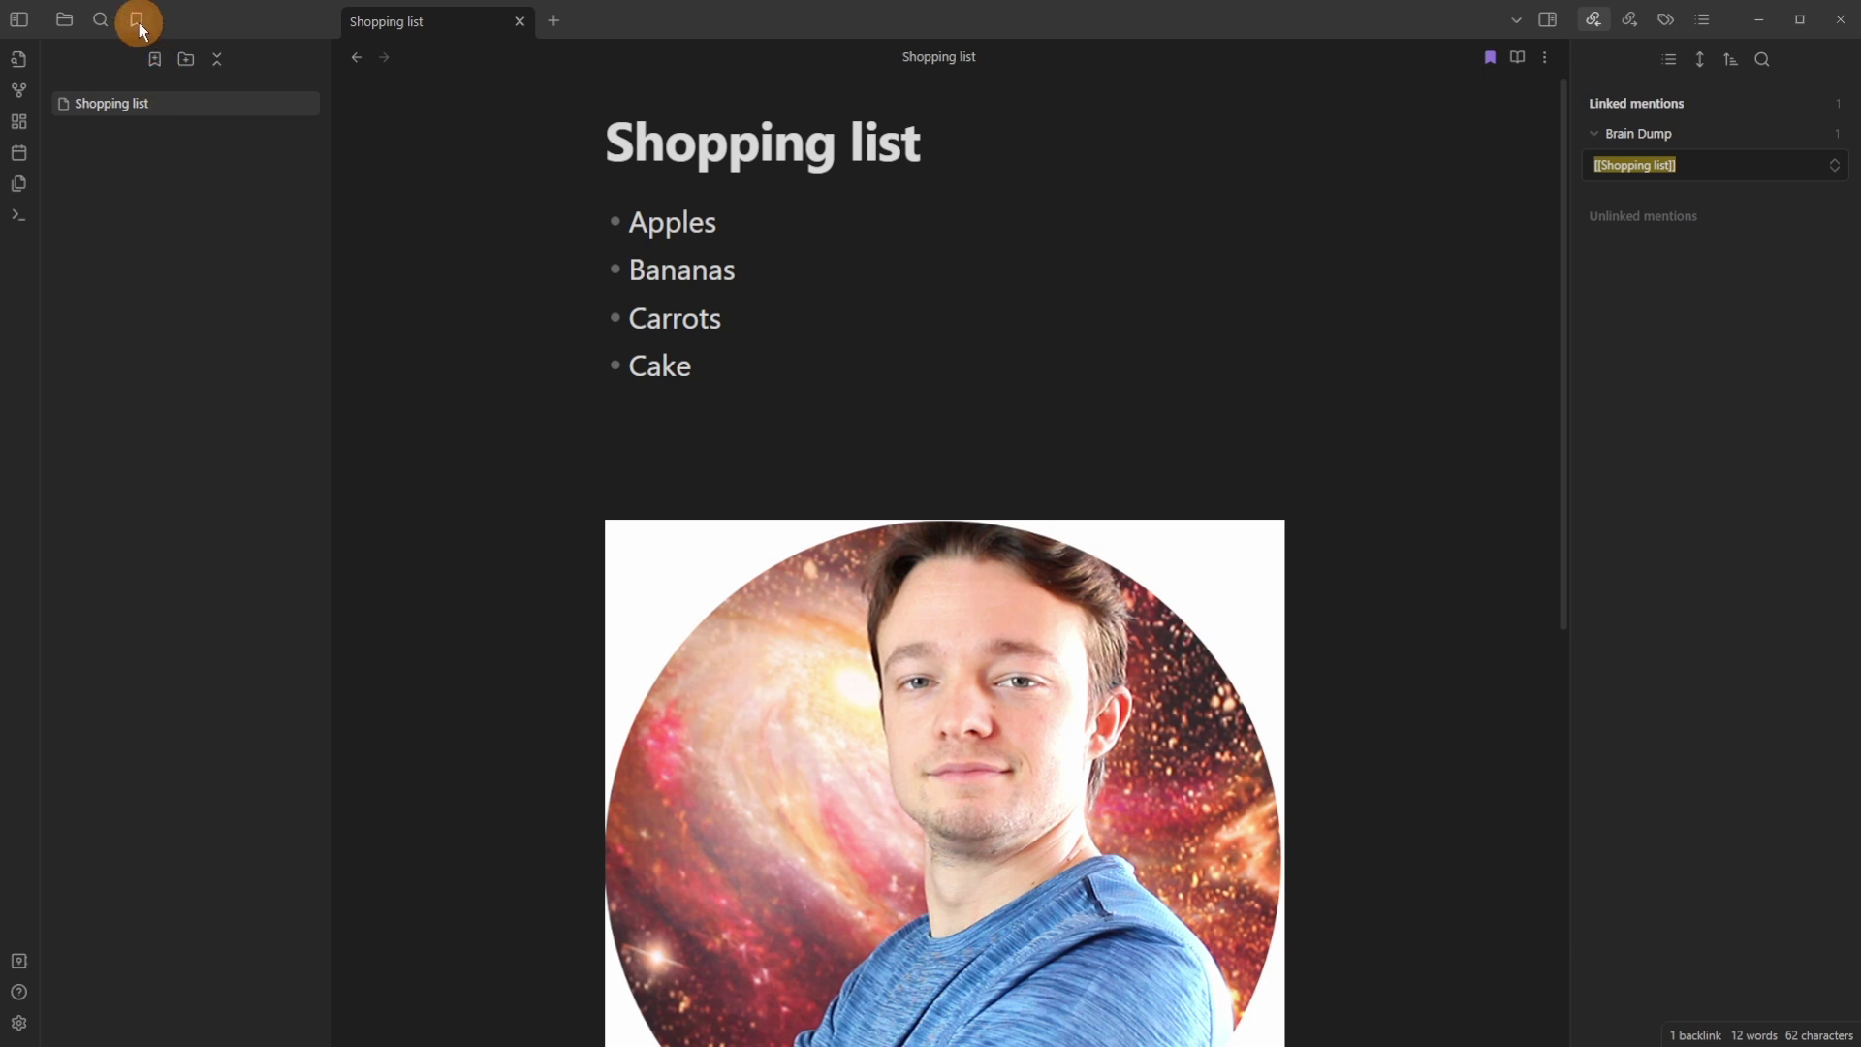
{"action": "left_click_drag", "start_coordinate": [137, 21], "coordinate": [136, 241]}
{"action": "left_click_drag", "start_coordinate": [135, 473], "coordinate": [138, 916]}
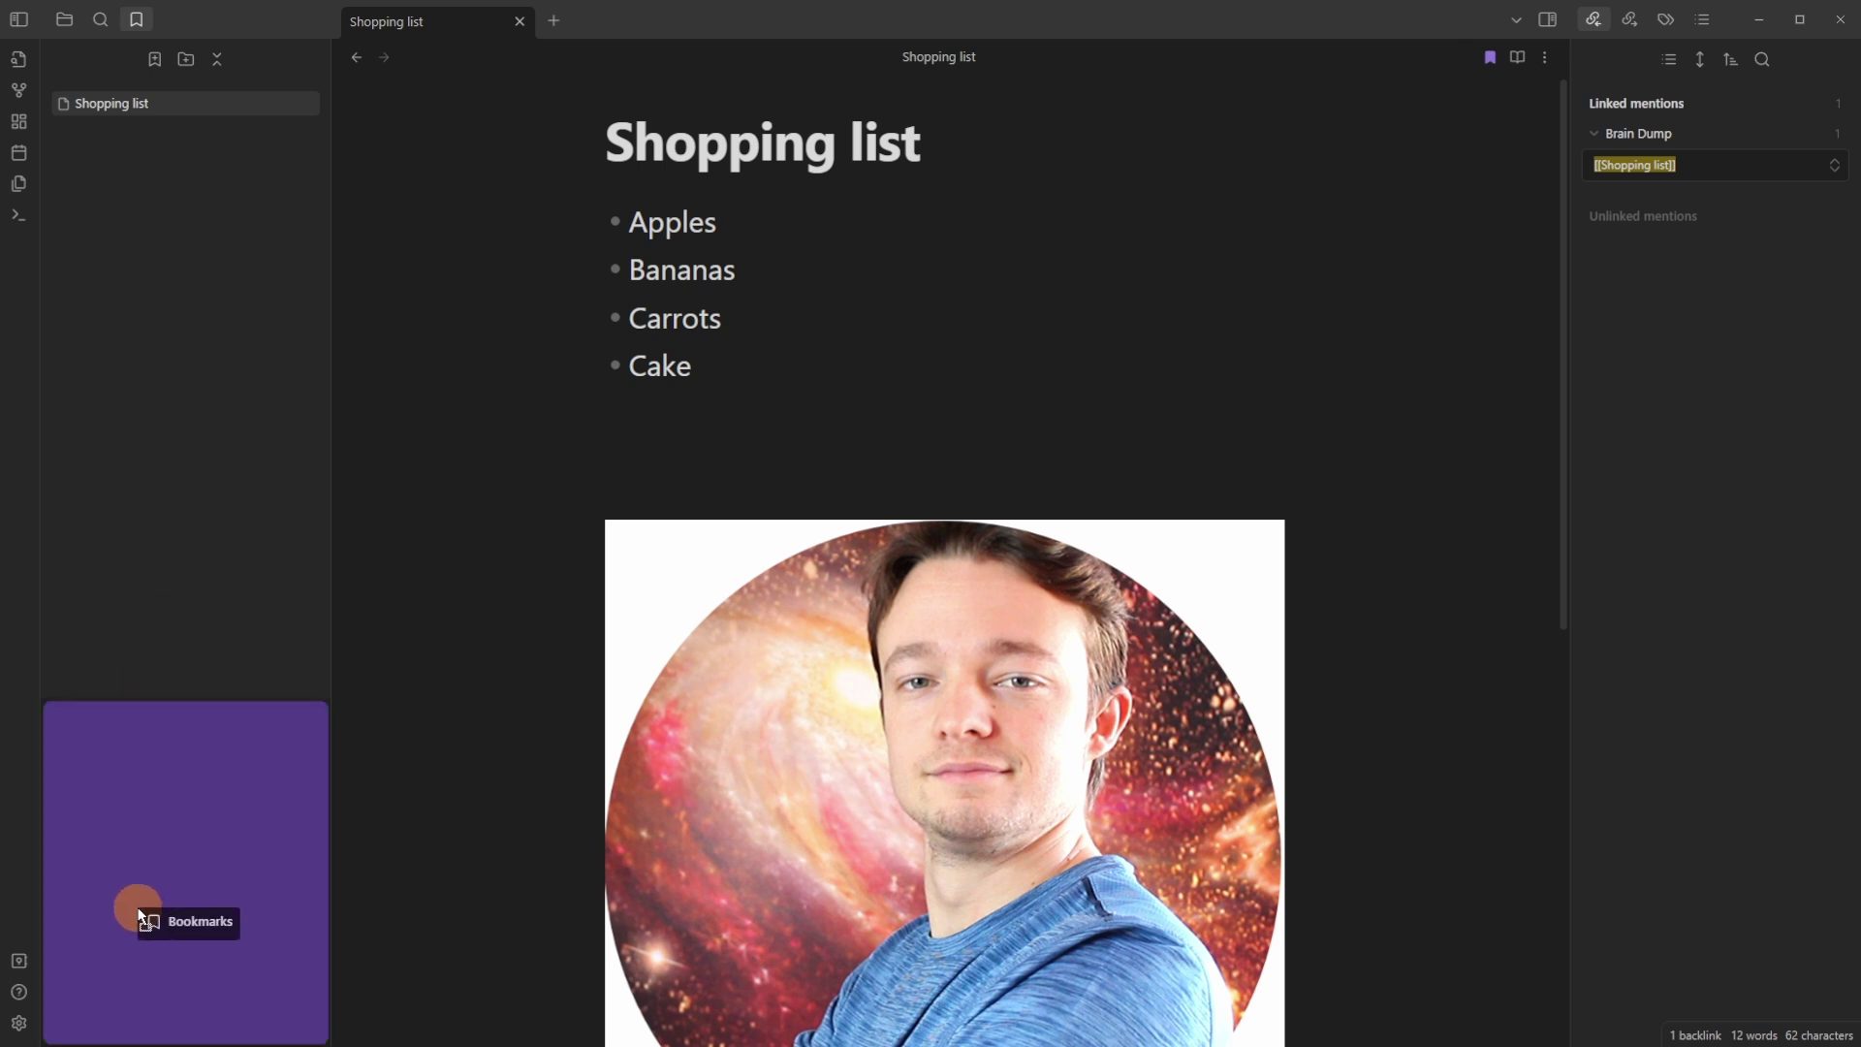
{"action": "left_click_drag", "start_coordinate": [141, 914], "coordinate": [139, 911]}
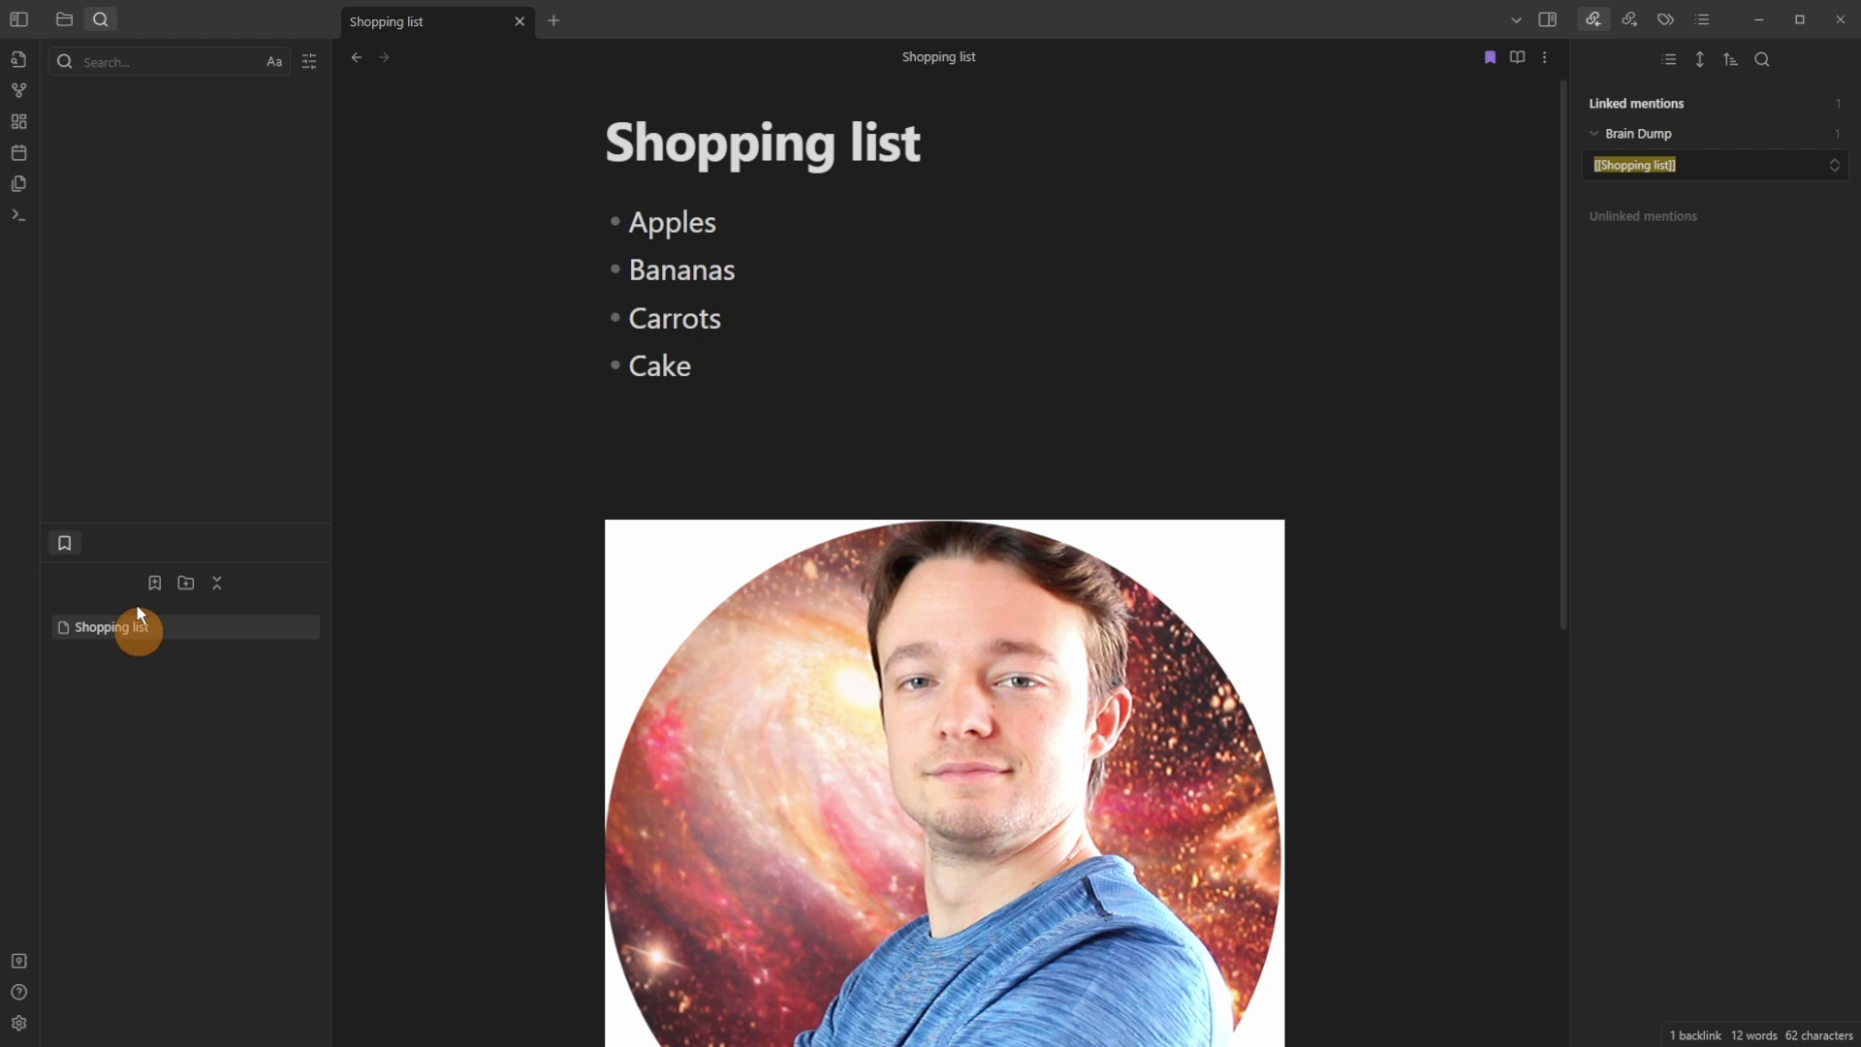
{"action": "left_click", "coordinate": [65, 19]}
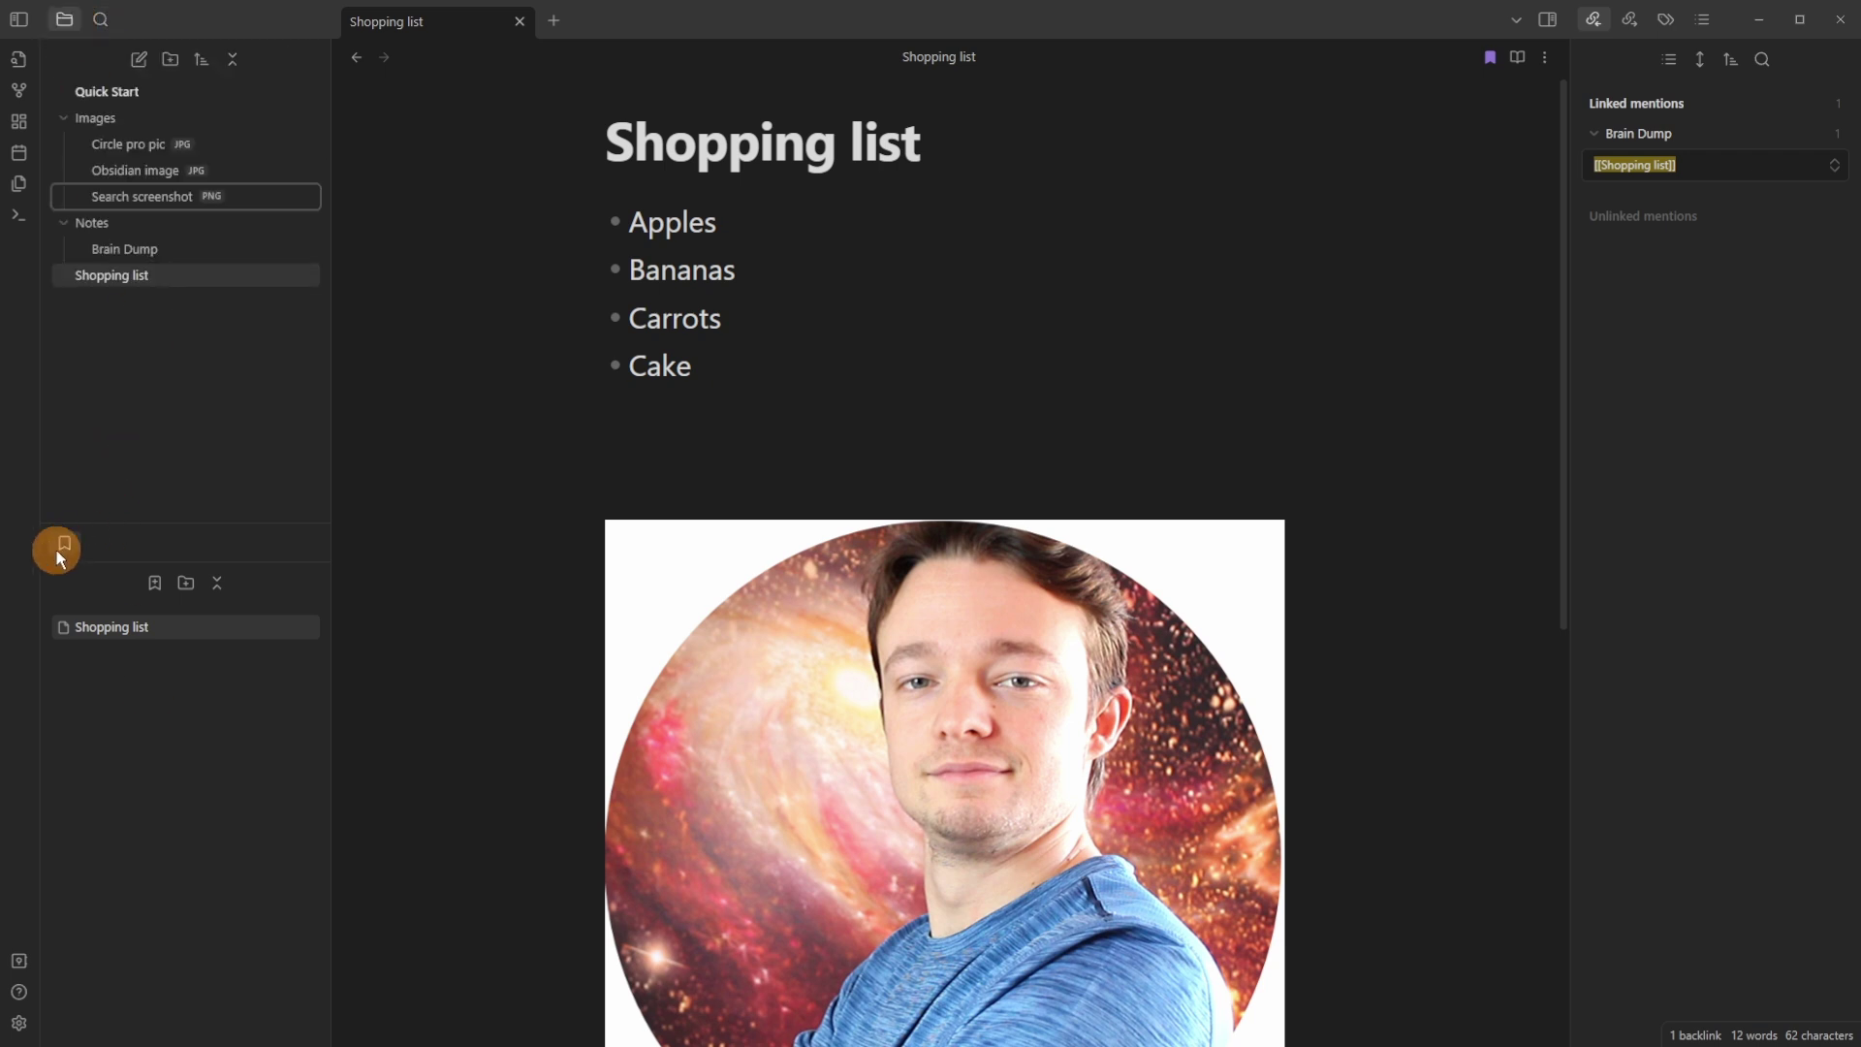
Move the Bookmarks view above the file explorer, turn it into a tab beside Shopping list, and return to Shopping list
{"action": "left_click_drag", "start_coordinate": [57, 545], "coordinate": [72, 12]}
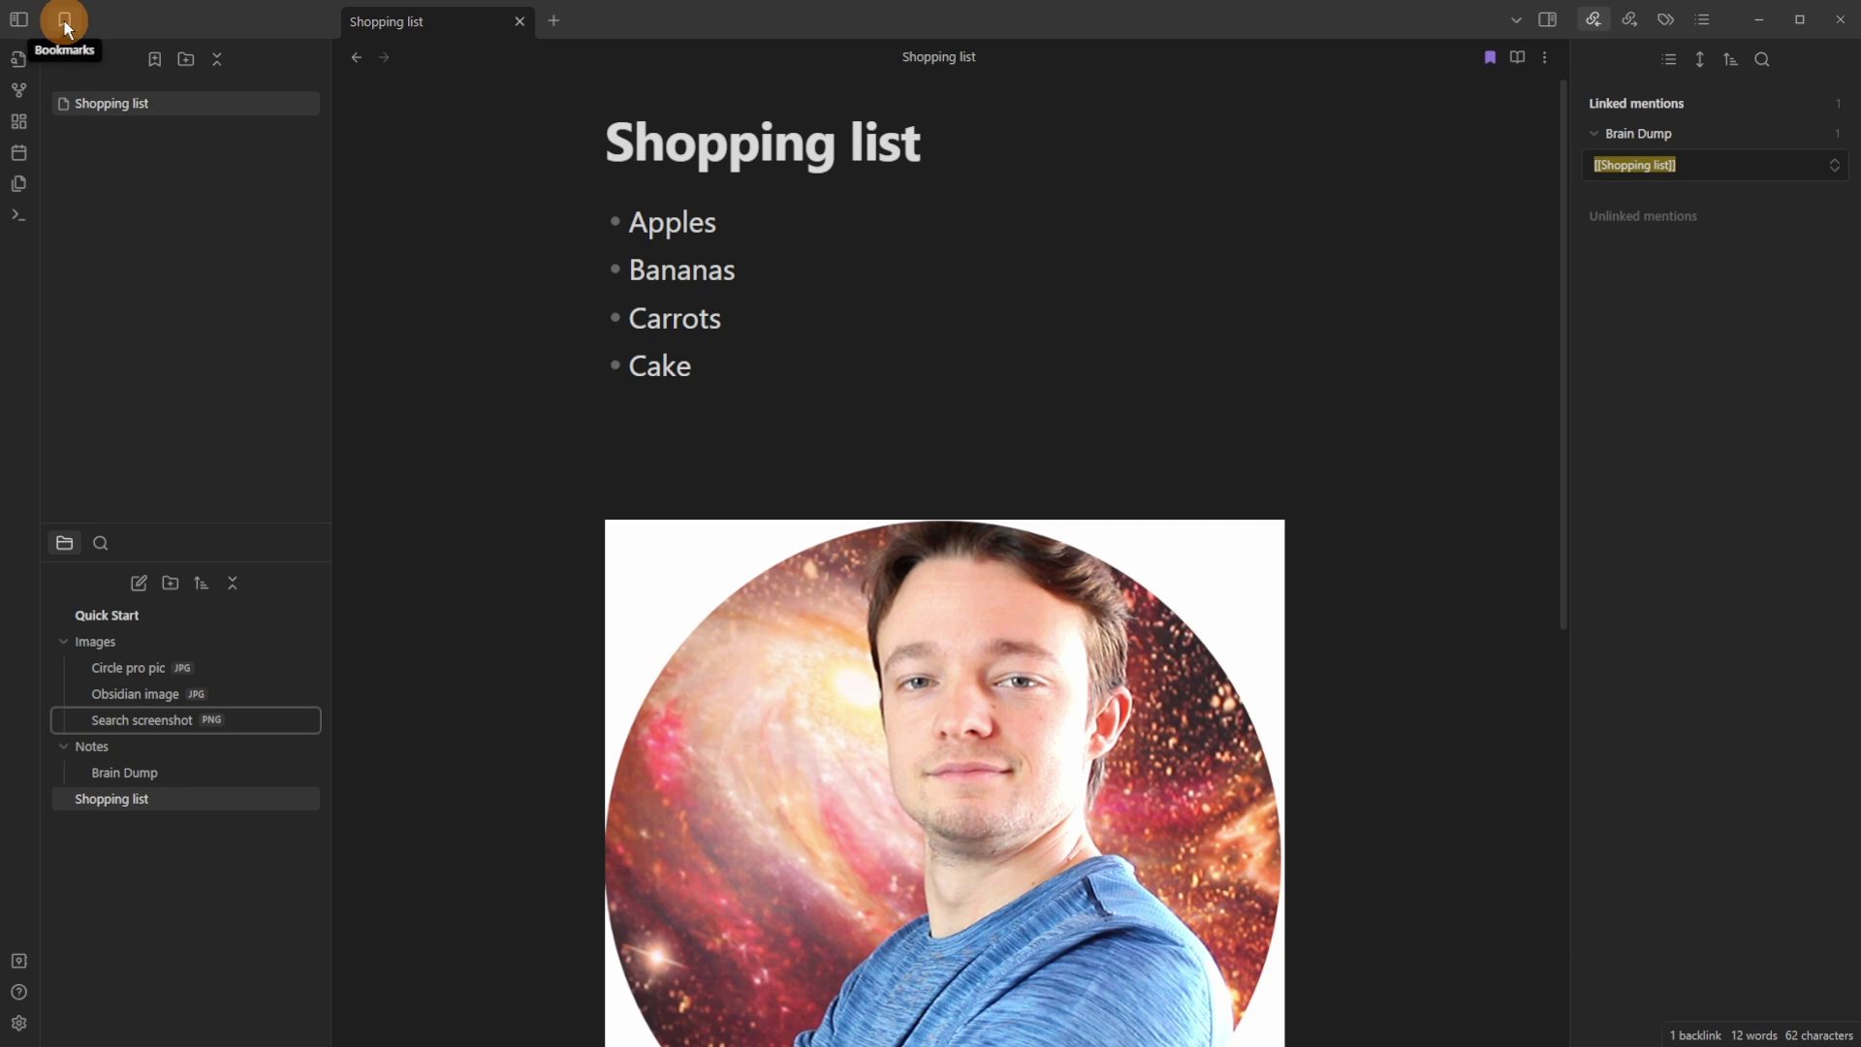
{"action": "left_click_drag", "start_coordinate": [66, 27], "coordinate": [548, 44]}
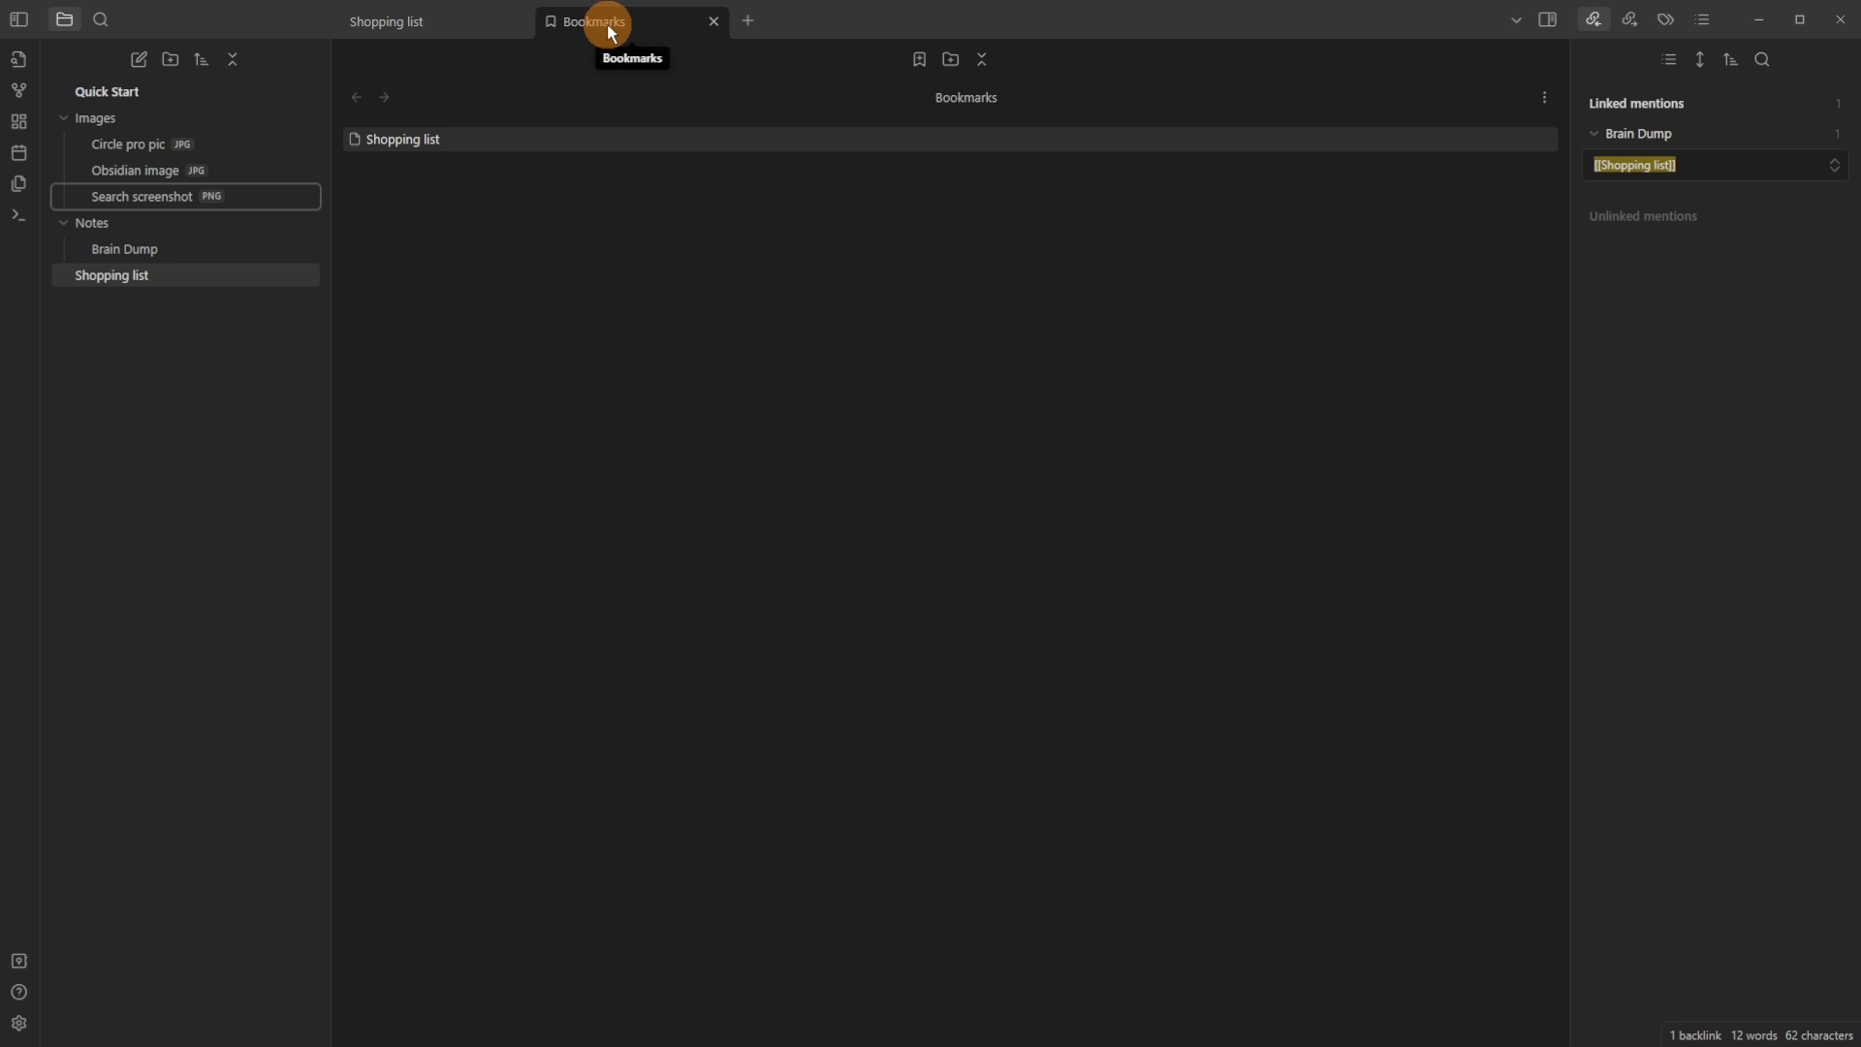
{"action": "left_click", "coordinate": [432, 21]}
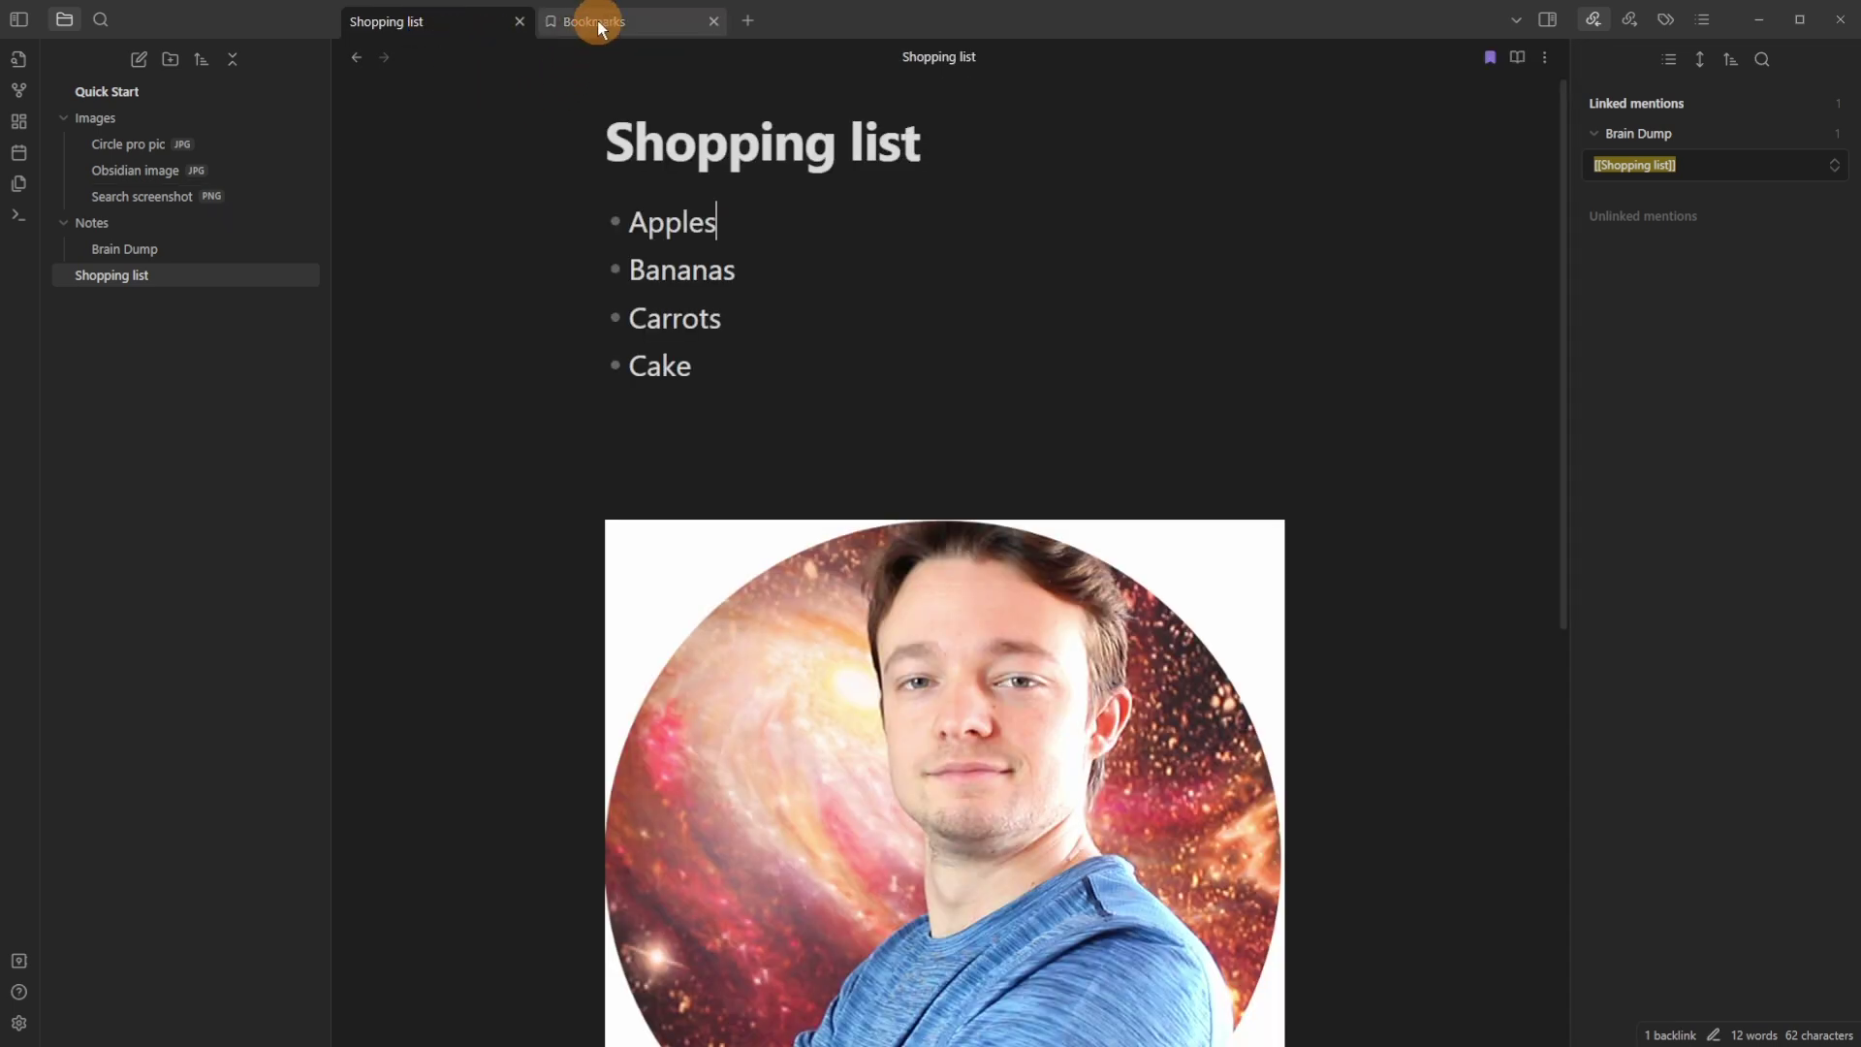
Move Bookmarks into the sidebar with the backlinks, and split Bookmarks and Tags into separate panes stacked there
{"action": "left_click_drag", "start_coordinate": [594, 21], "coordinate": [1717, 35]}
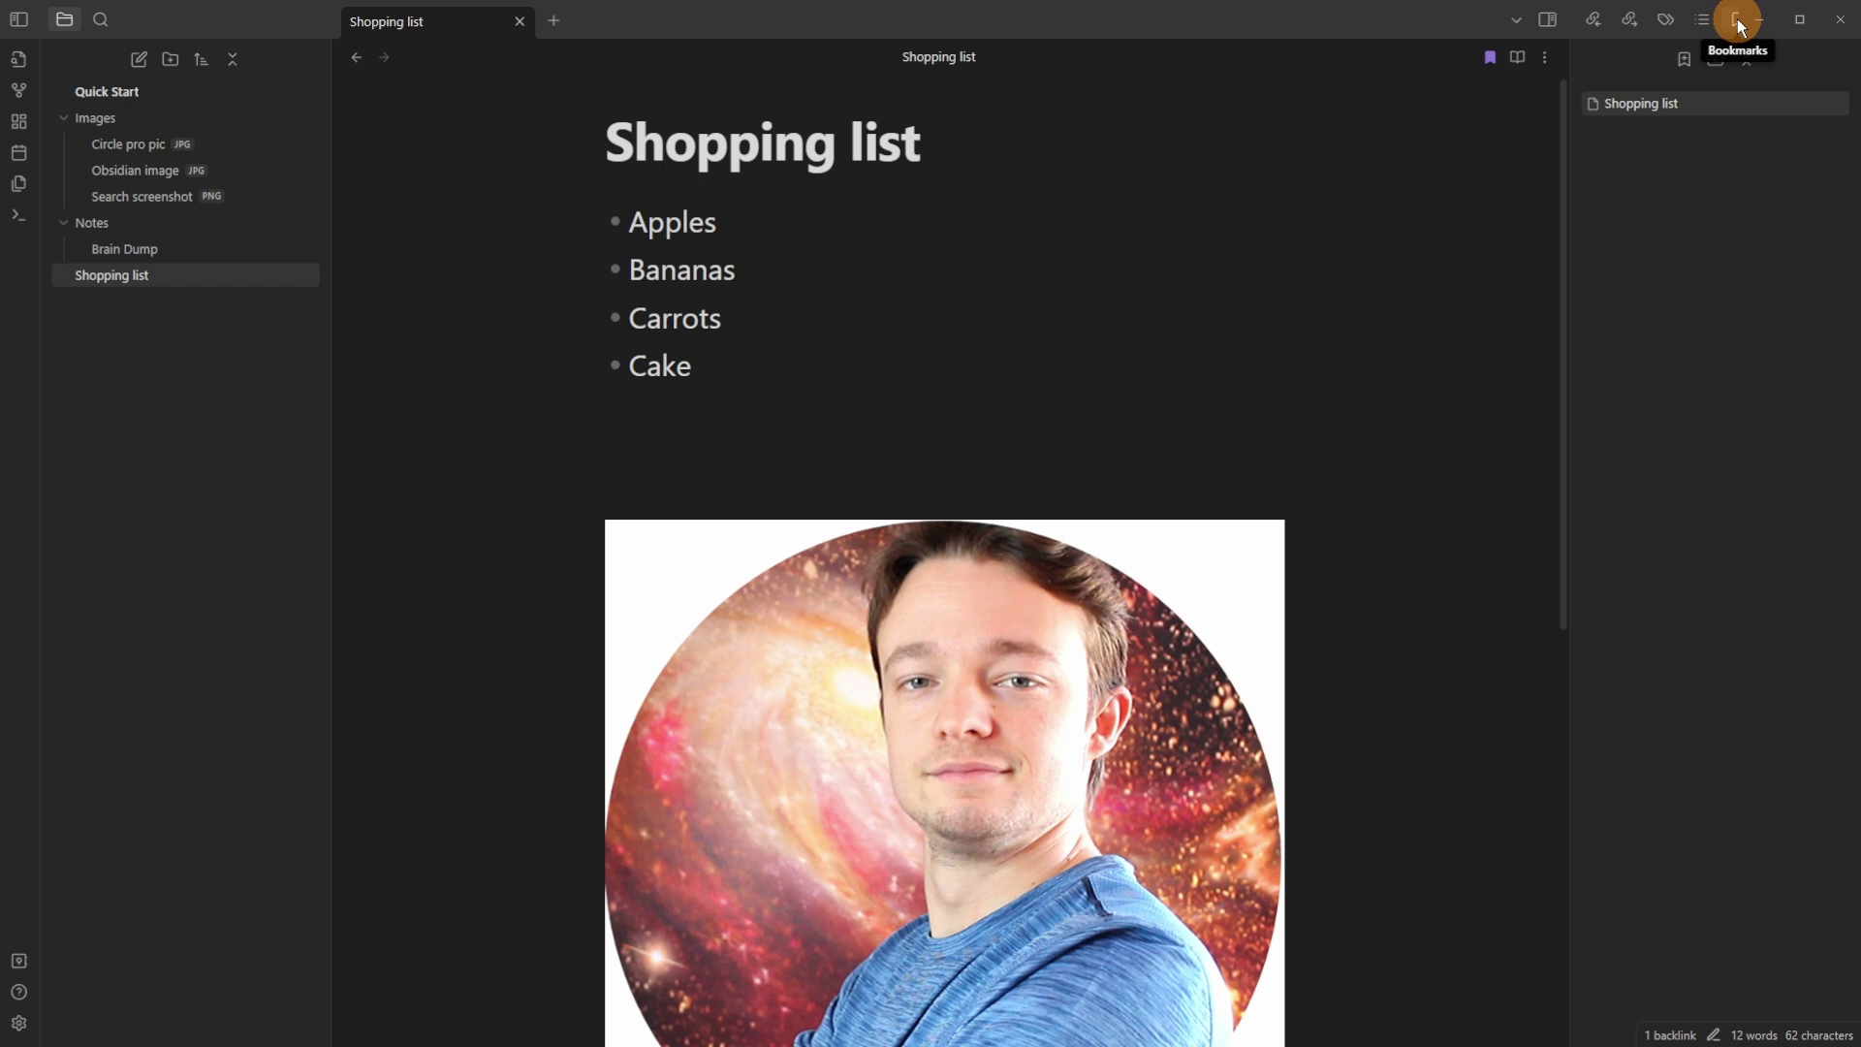
{"action": "left_click_drag", "start_coordinate": [1737, 20], "coordinate": [1756, 824]}
{"action": "left_click_drag", "start_coordinate": [1668, 26], "coordinate": [1678, 416]}
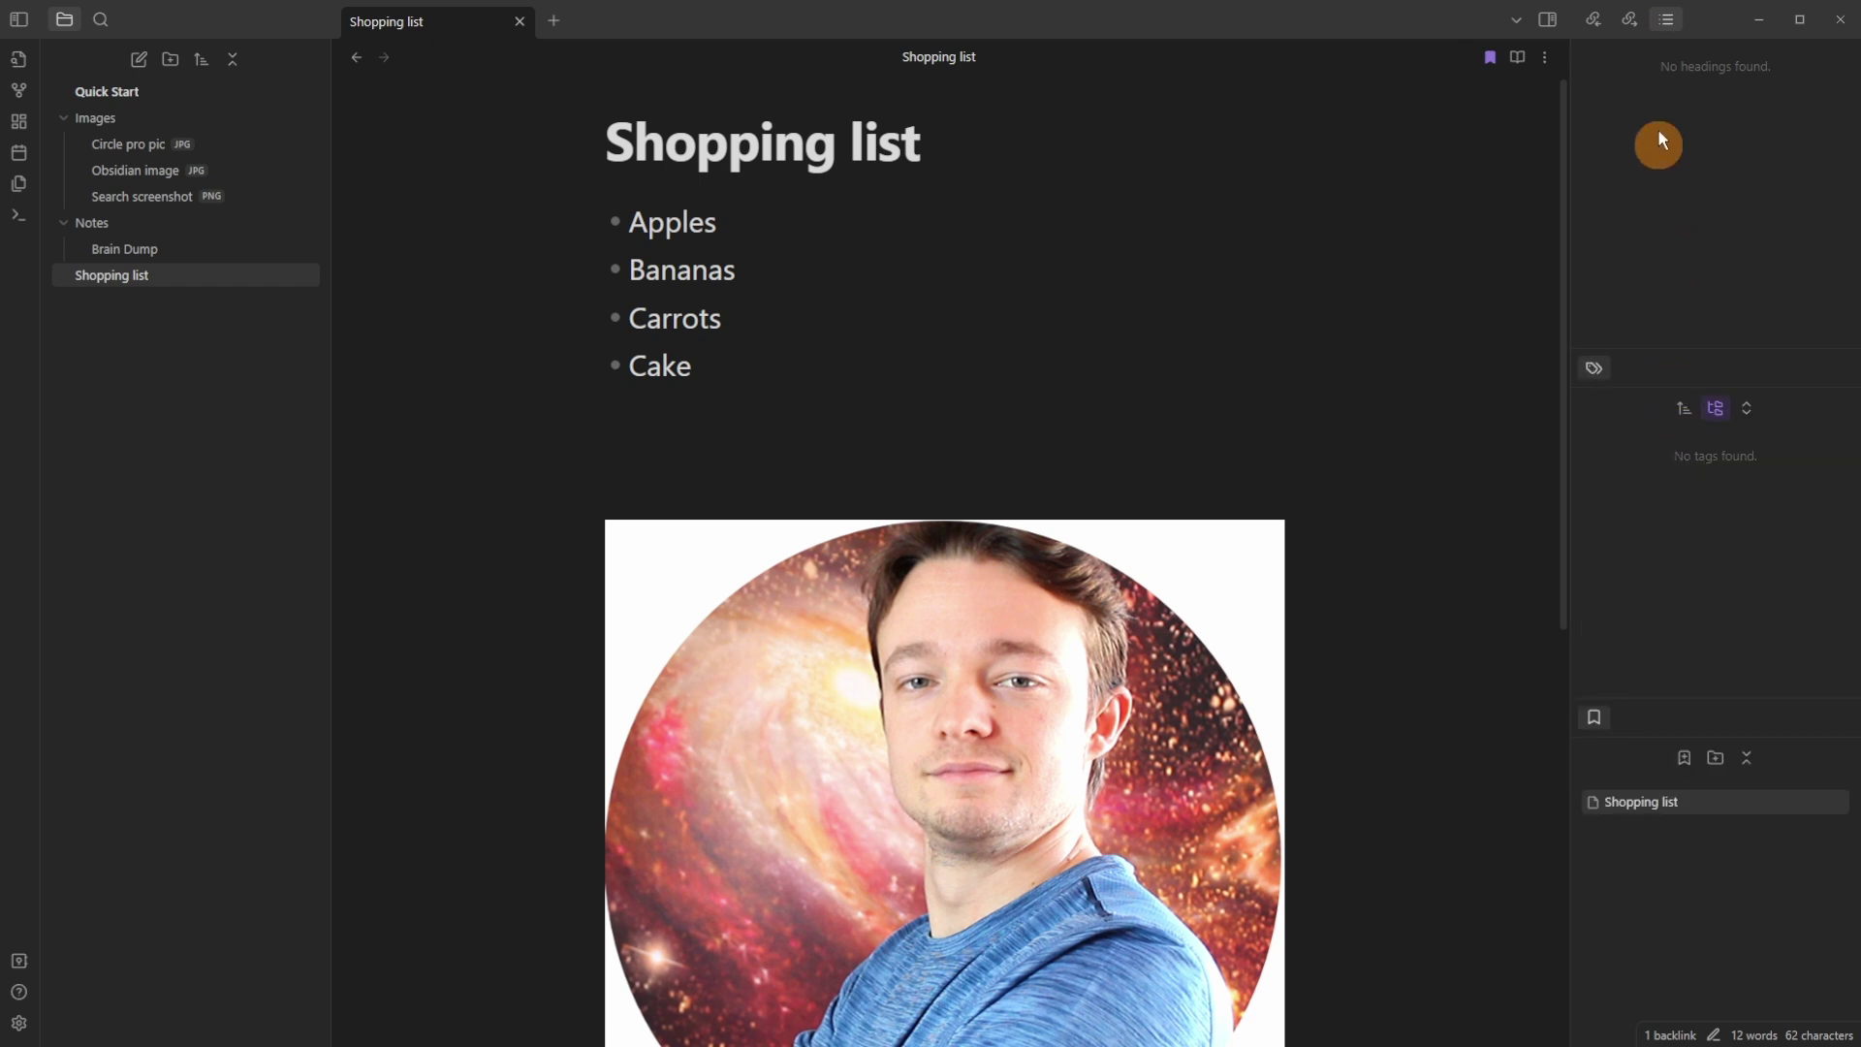
Move the Outline view to a pane in the file explorer's sidebar, and split Search into its own pane above it
{"action": "left_click_drag", "start_coordinate": [1669, 26], "coordinate": [218, 869]}
{"action": "left_click_drag", "start_coordinate": [107, 29], "coordinate": [190, 585]}
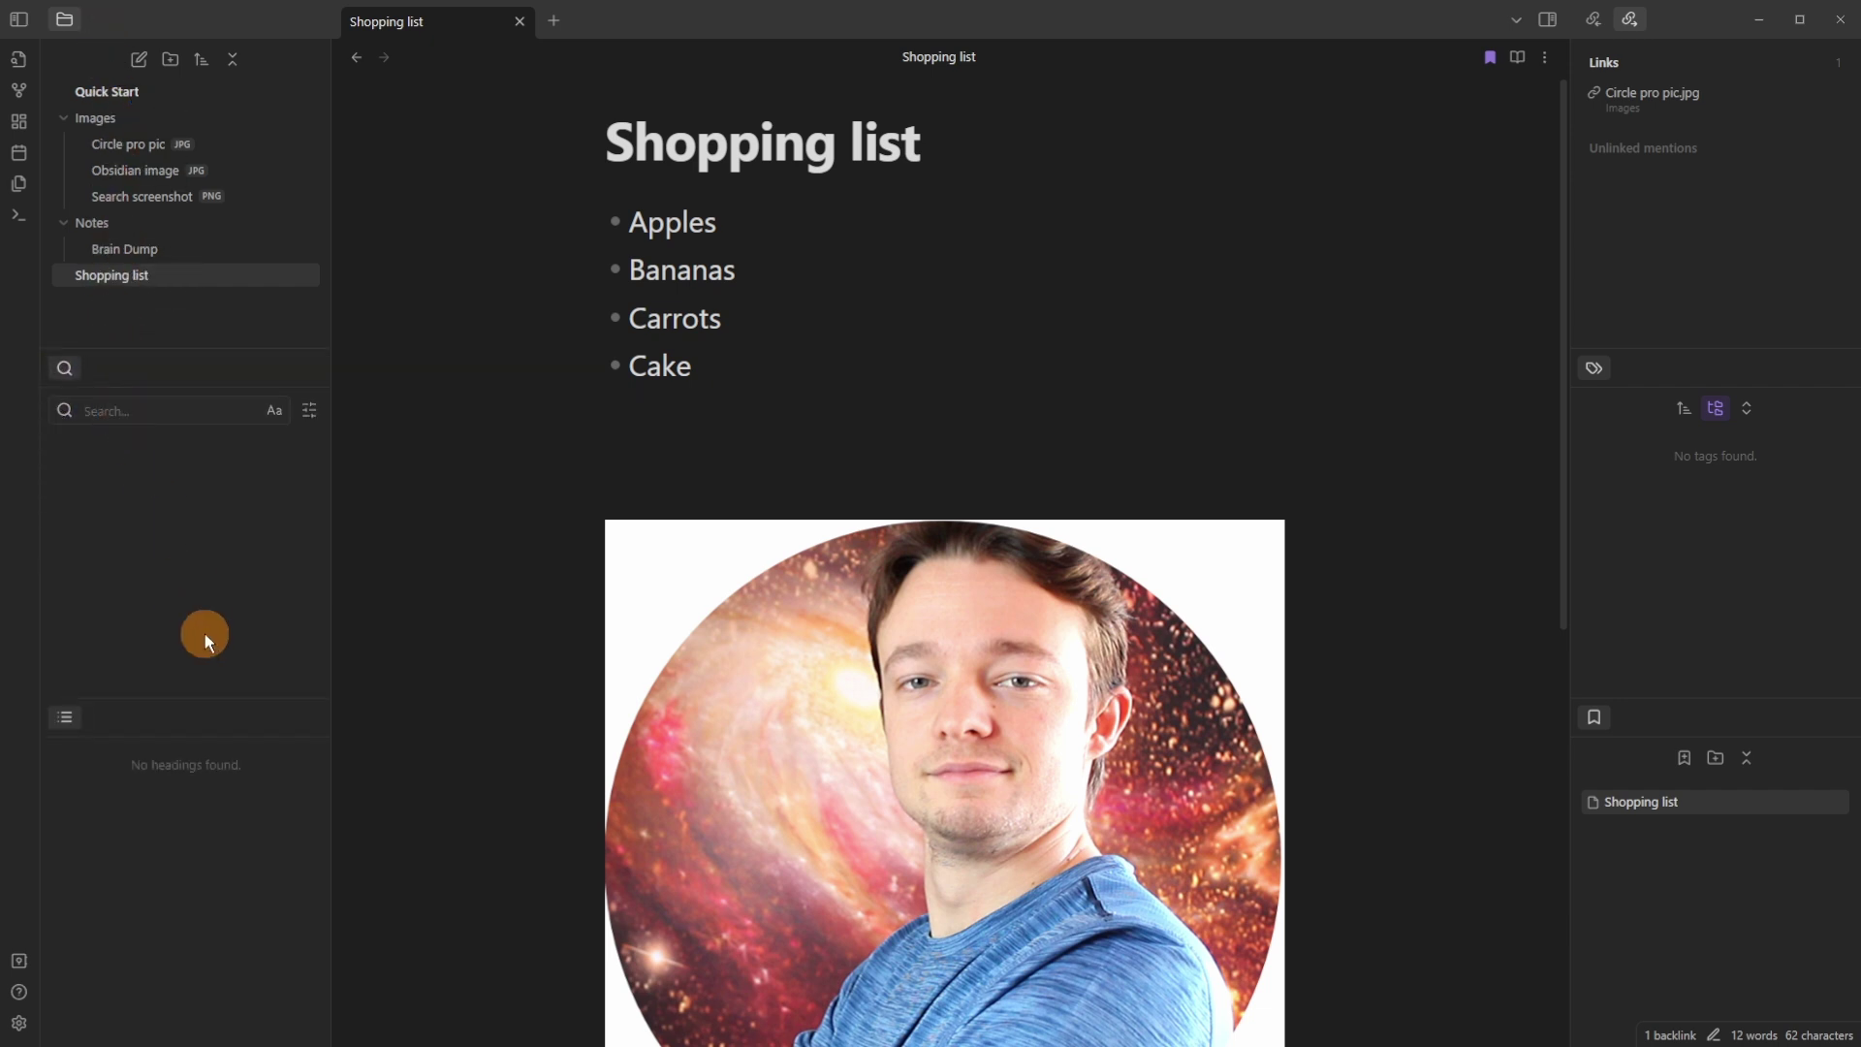
{"action": "left_click", "coordinate": [841, 443]}
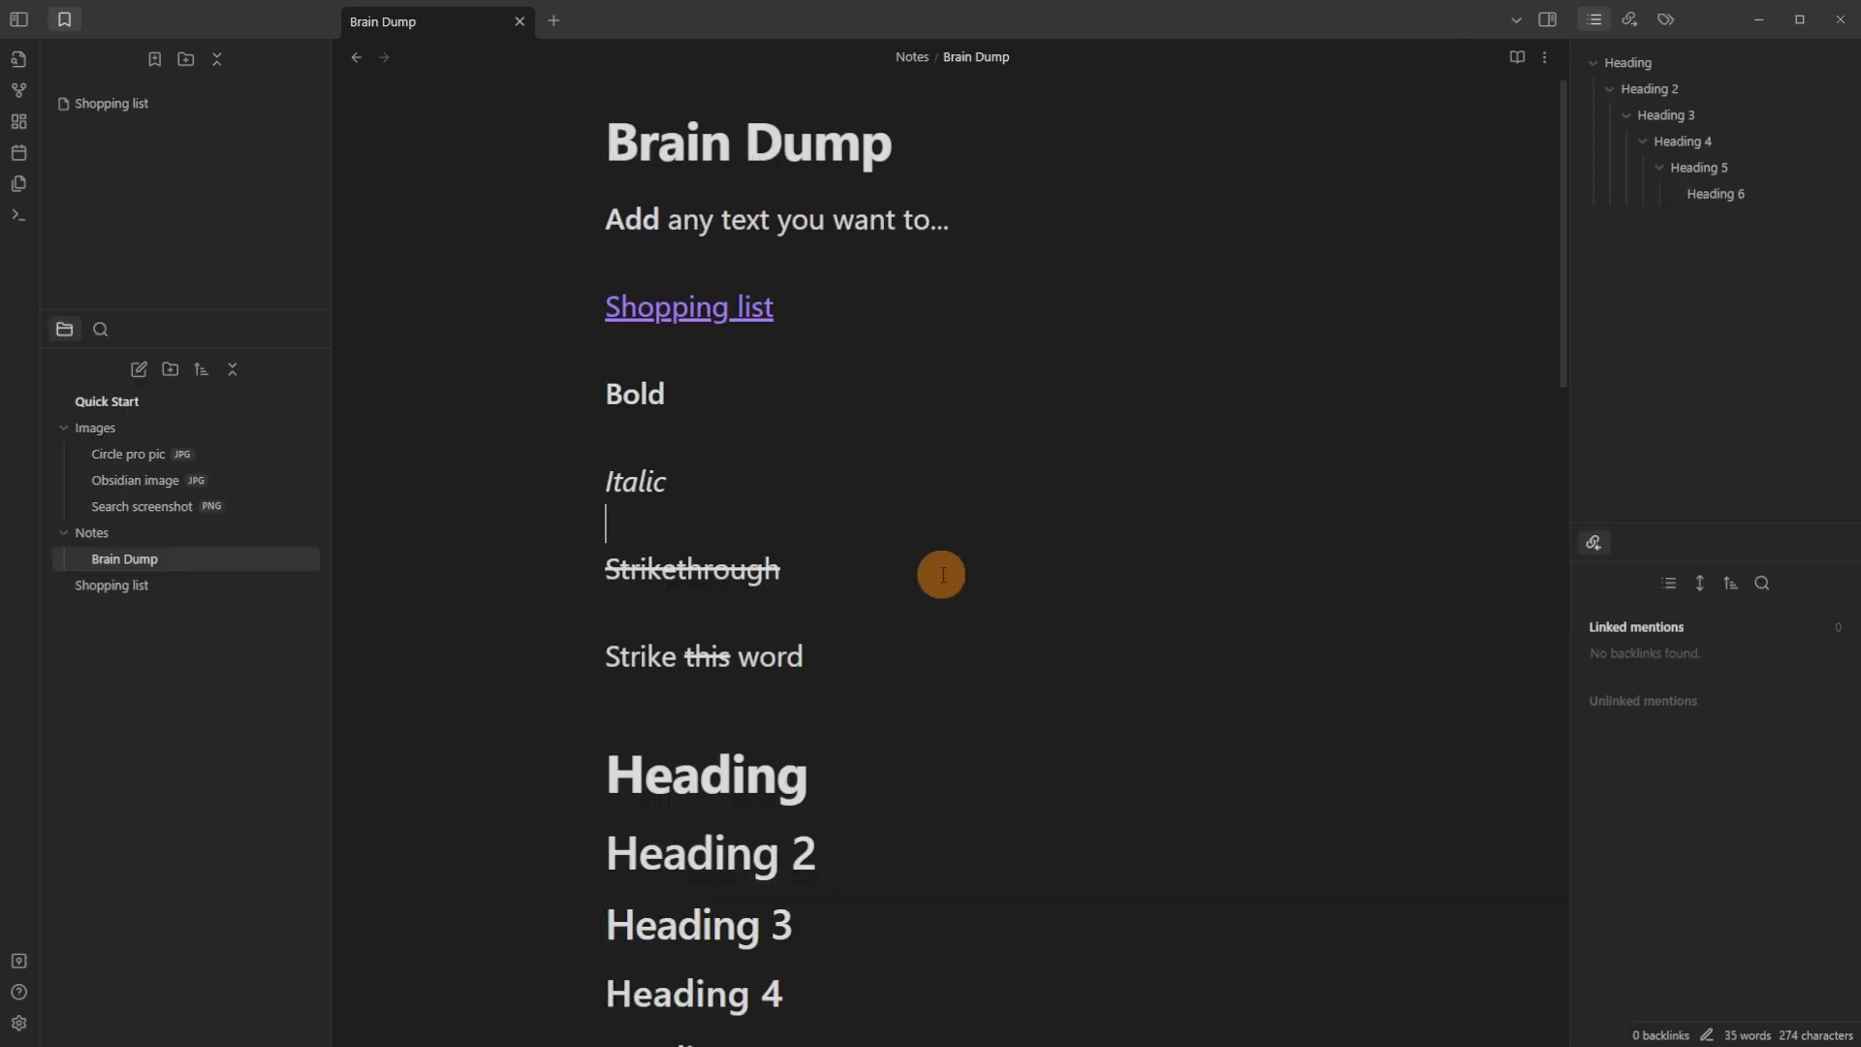
Place the cursor in Heading 2 of Brain Dump, and jump through Headings 4, 5, 6 and 3 using the outline
{"action": "left_click", "coordinate": [934, 571]}
{"action": "scroll", "coordinate": [926, 570], "scroll_direction": "down", "scroll_amount": 3}
{"action": "left_click", "coordinate": [847, 509]}
{"action": "scroll", "coordinate": [872, 490], "scroll_direction": "down", "scroll_amount": 3}
{"action": "left_click", "coordinate": [908, 307]}
{"action": "left_click", "coordinate": [887, 364]}
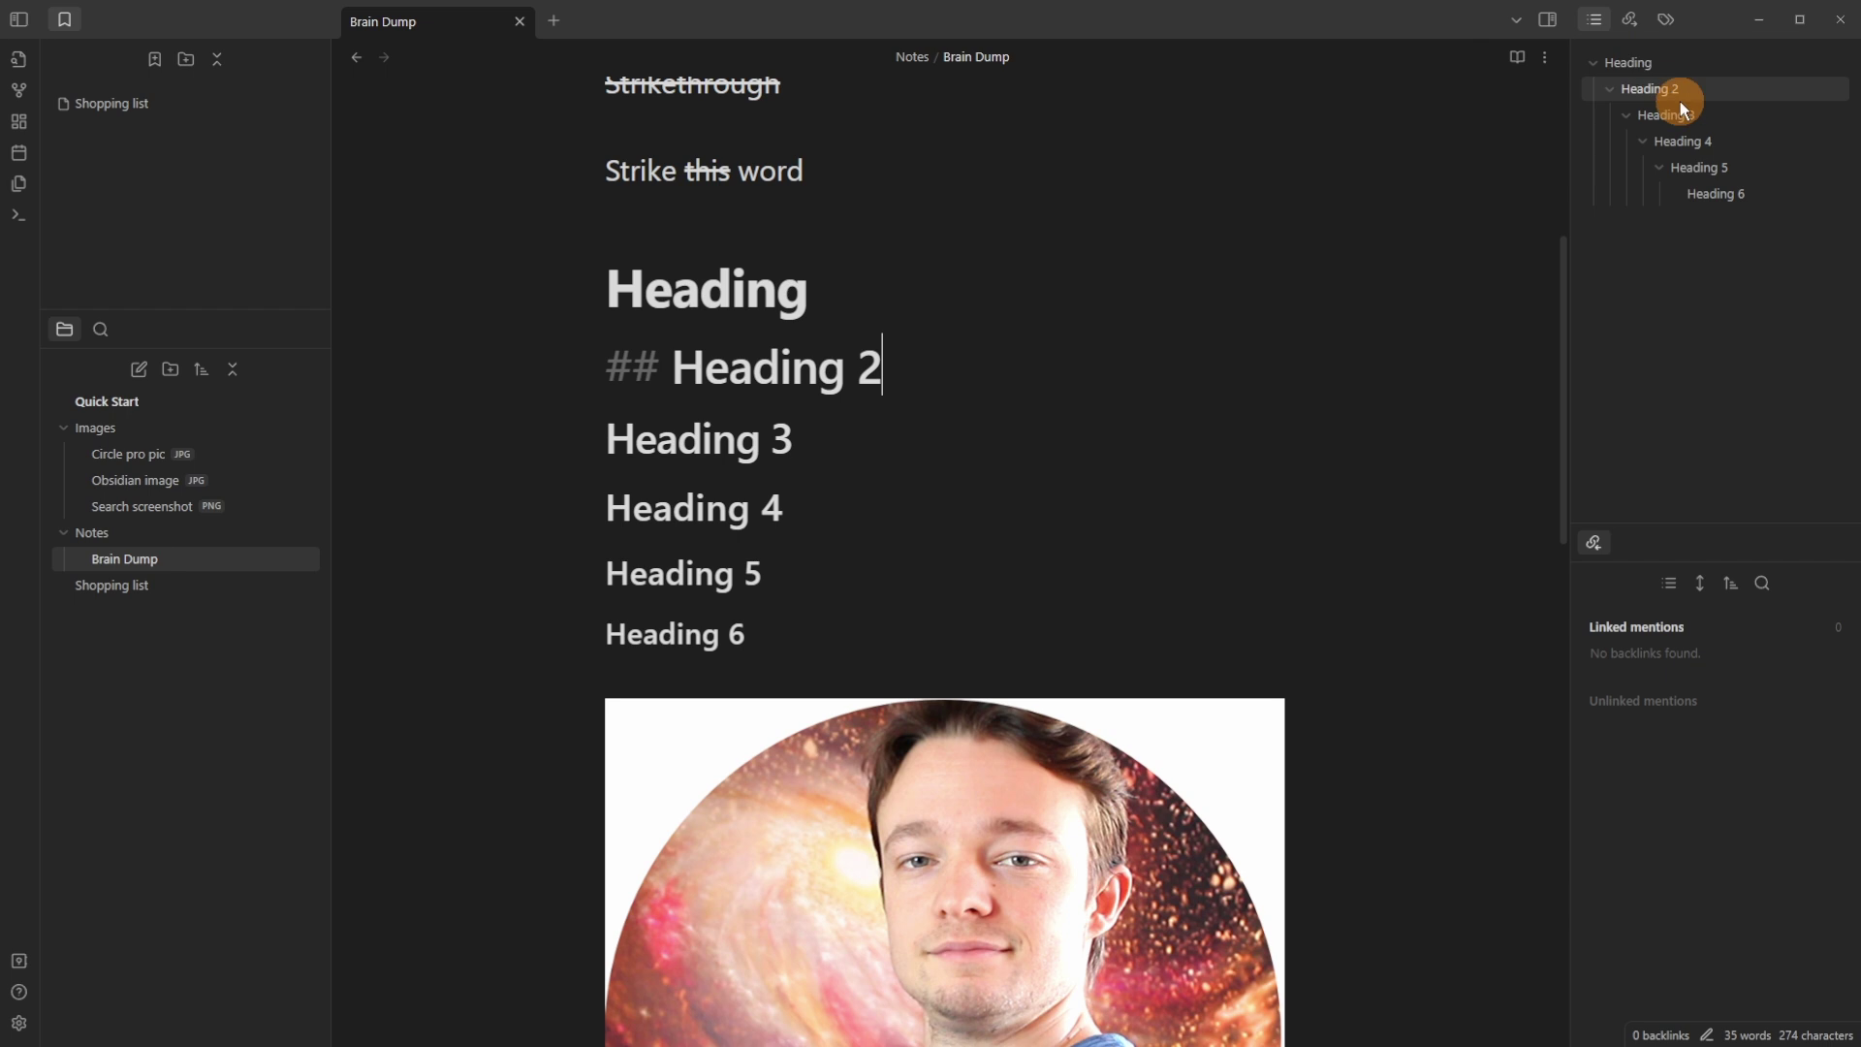
{"action": "left_click", "coordinate": [1713, 144]}
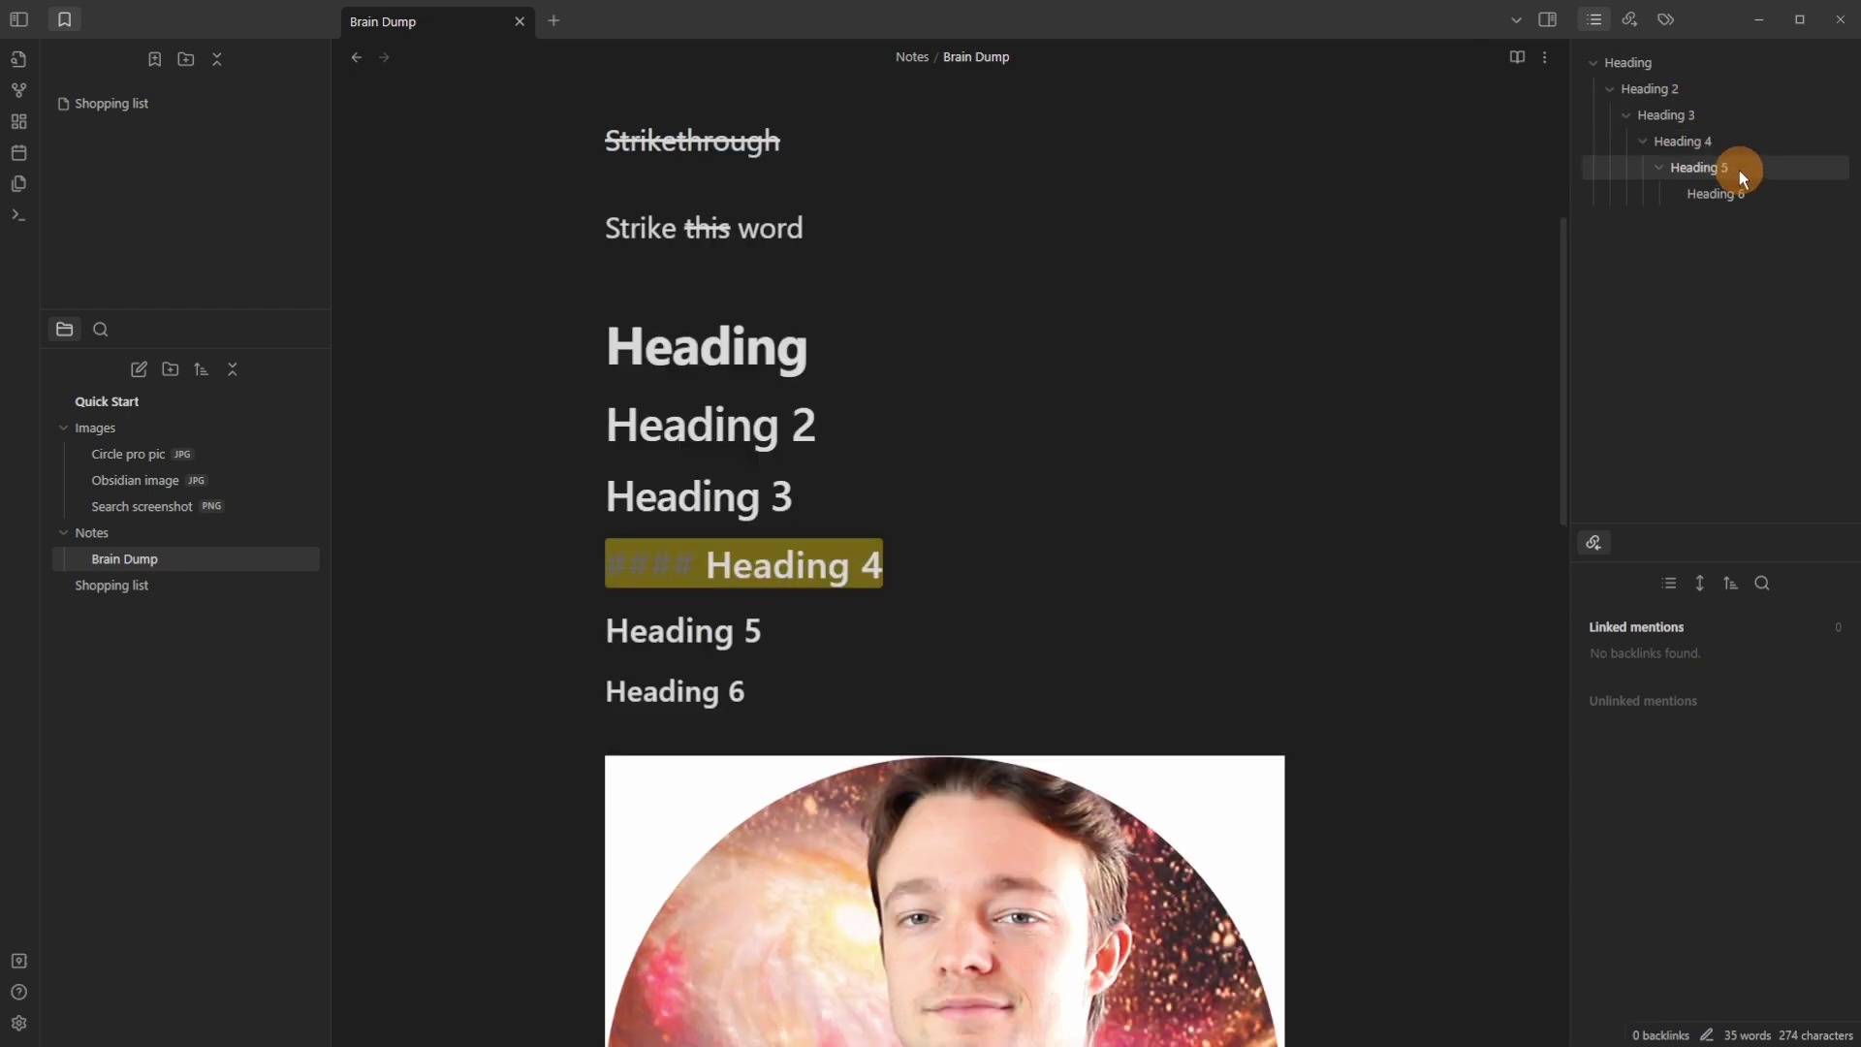
{"action": "left_click", "coordinate": [1741, 170]}
{"action": "left_click", "coordinate": [1747, 192]}
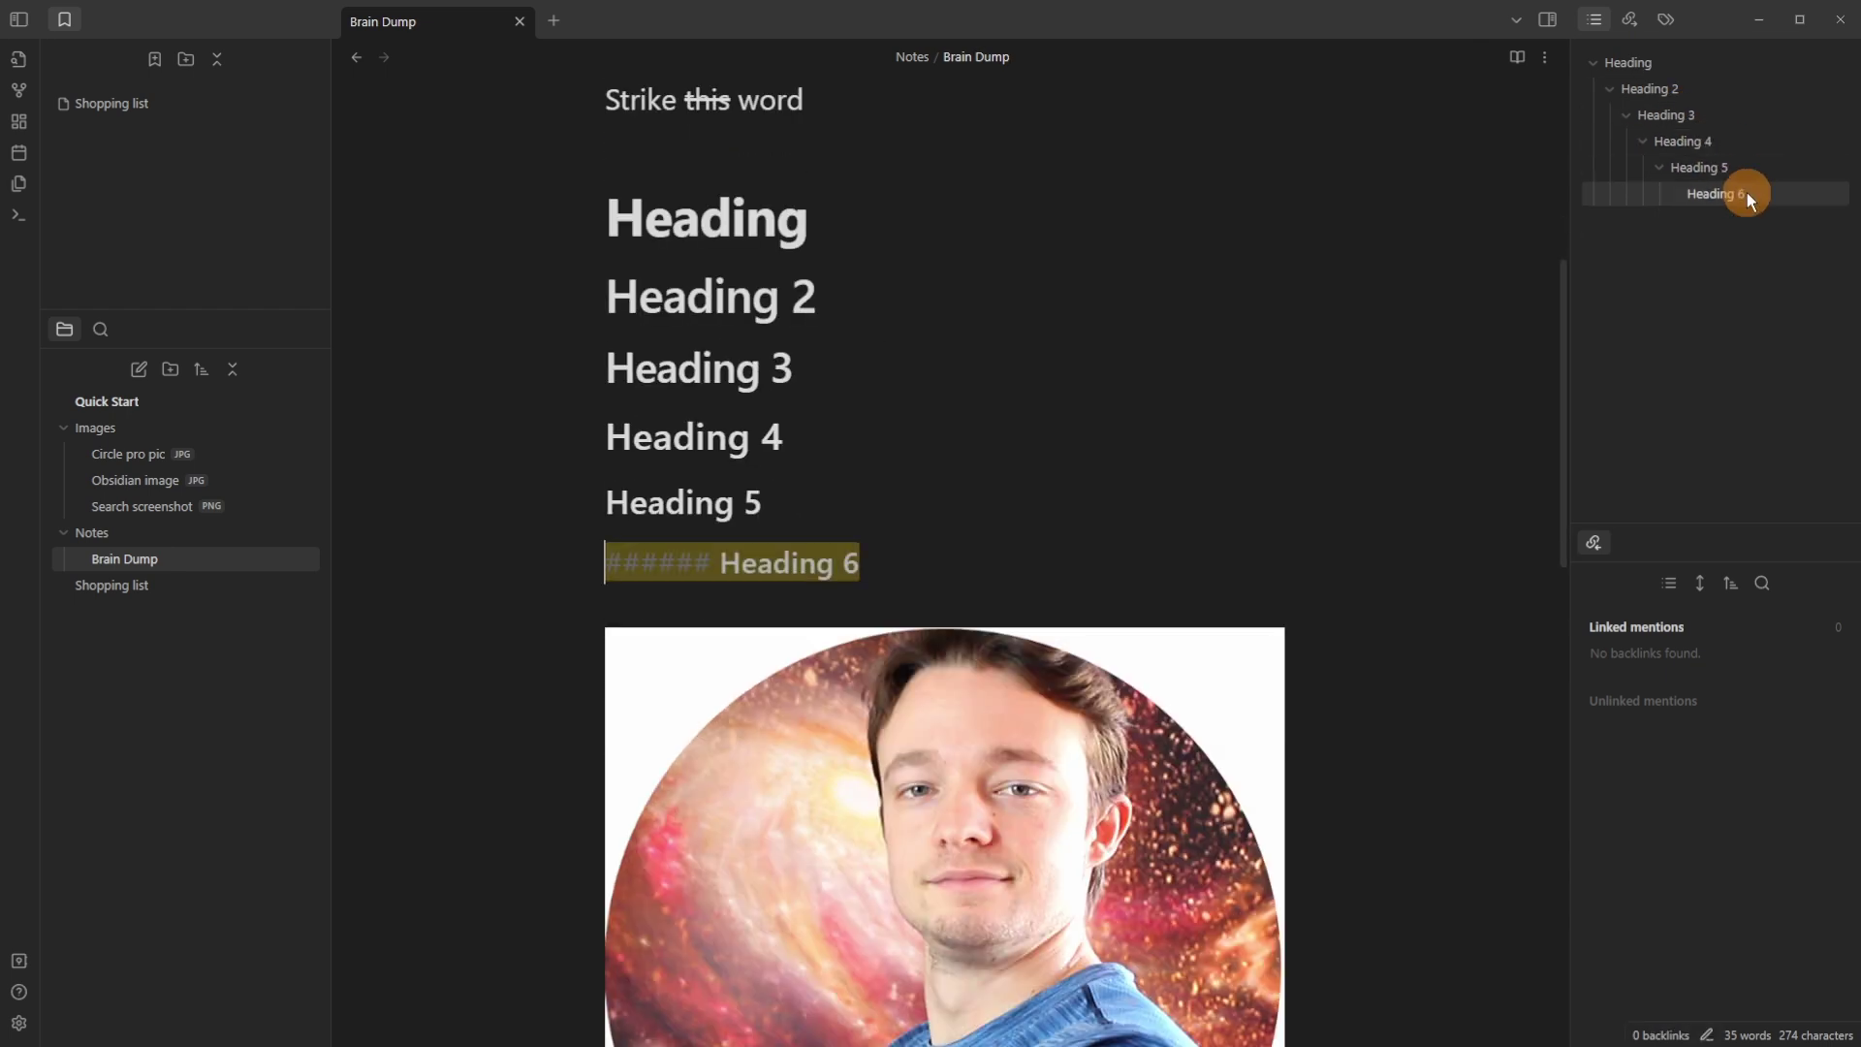
{"action": "left_click", "coordinate": [1700, 119]}
Add a level 1 Markdown heading reading "Heading 1" at the end of Brain Dump, below the last image
{"action": "scroll", "coordinate": [1163, 652], "scroll_direction": "down", "scroll_amount": 10}
{"action": "left_click", "coordinate": [881, 676]}
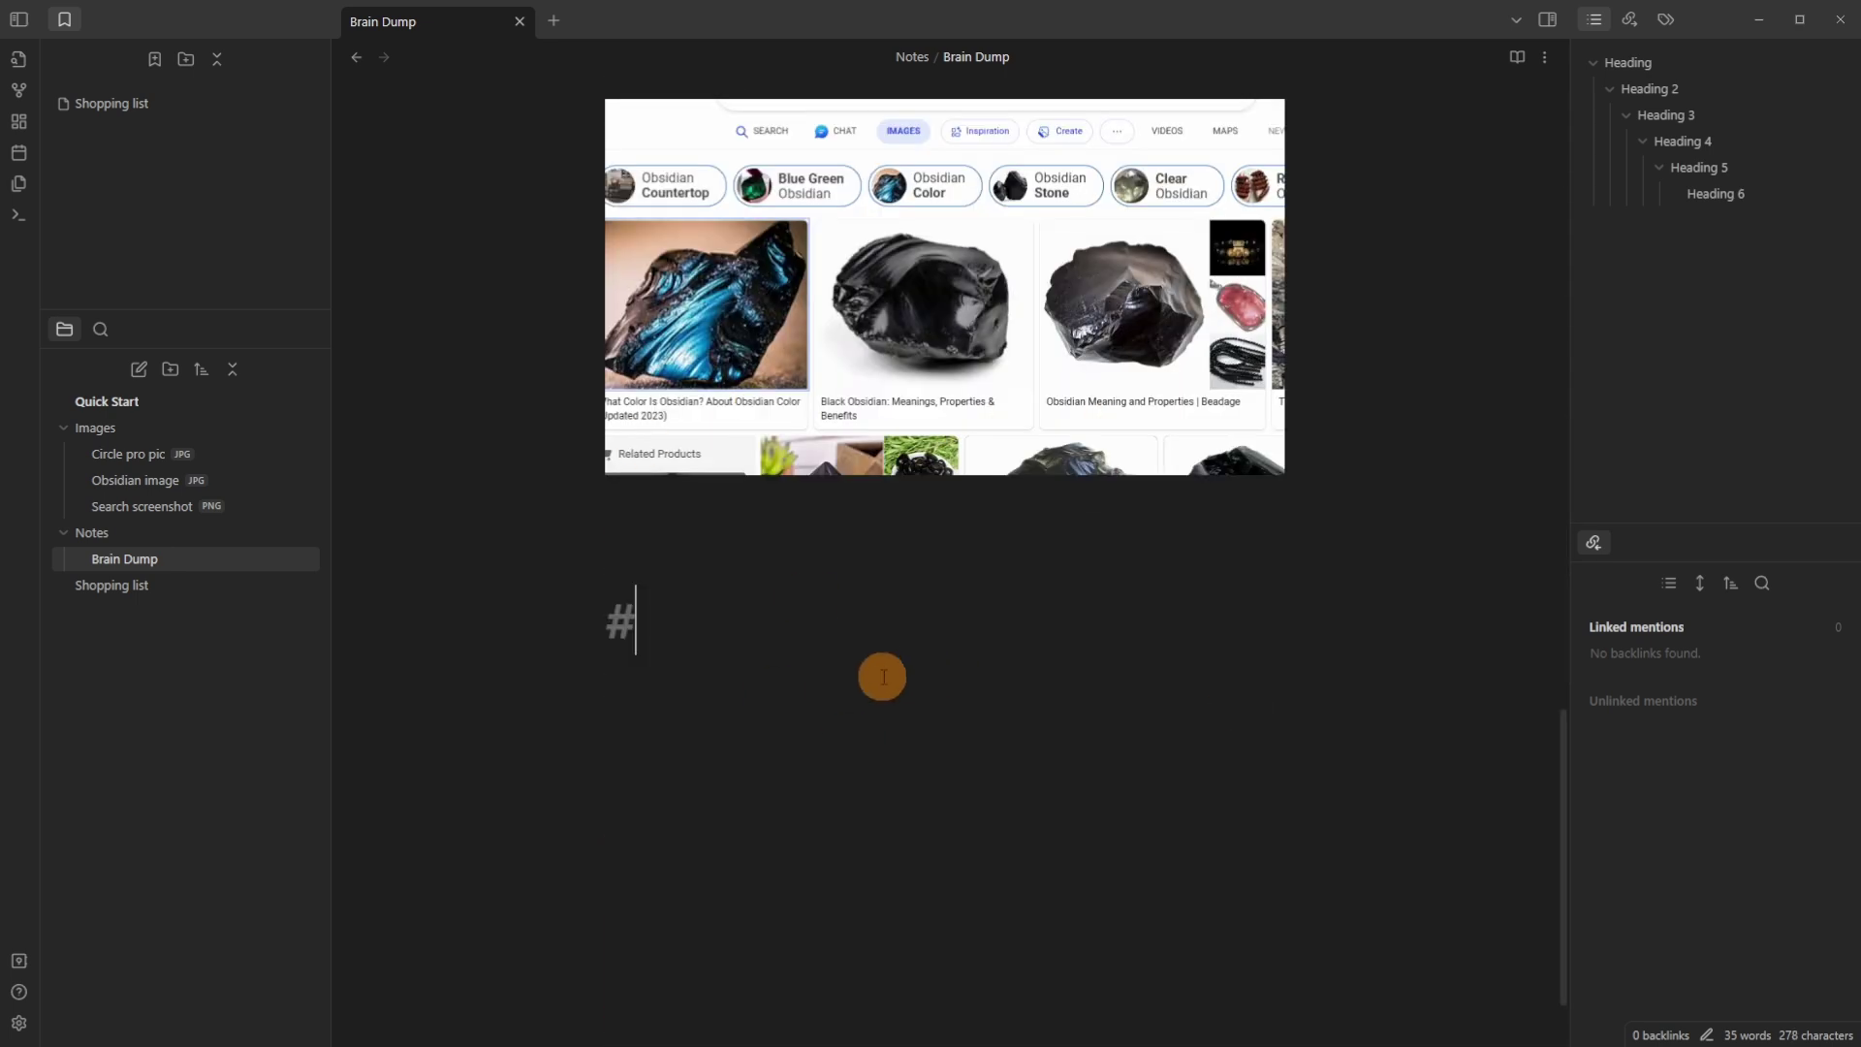
{"action": "type", "text": "# Heading 1"}
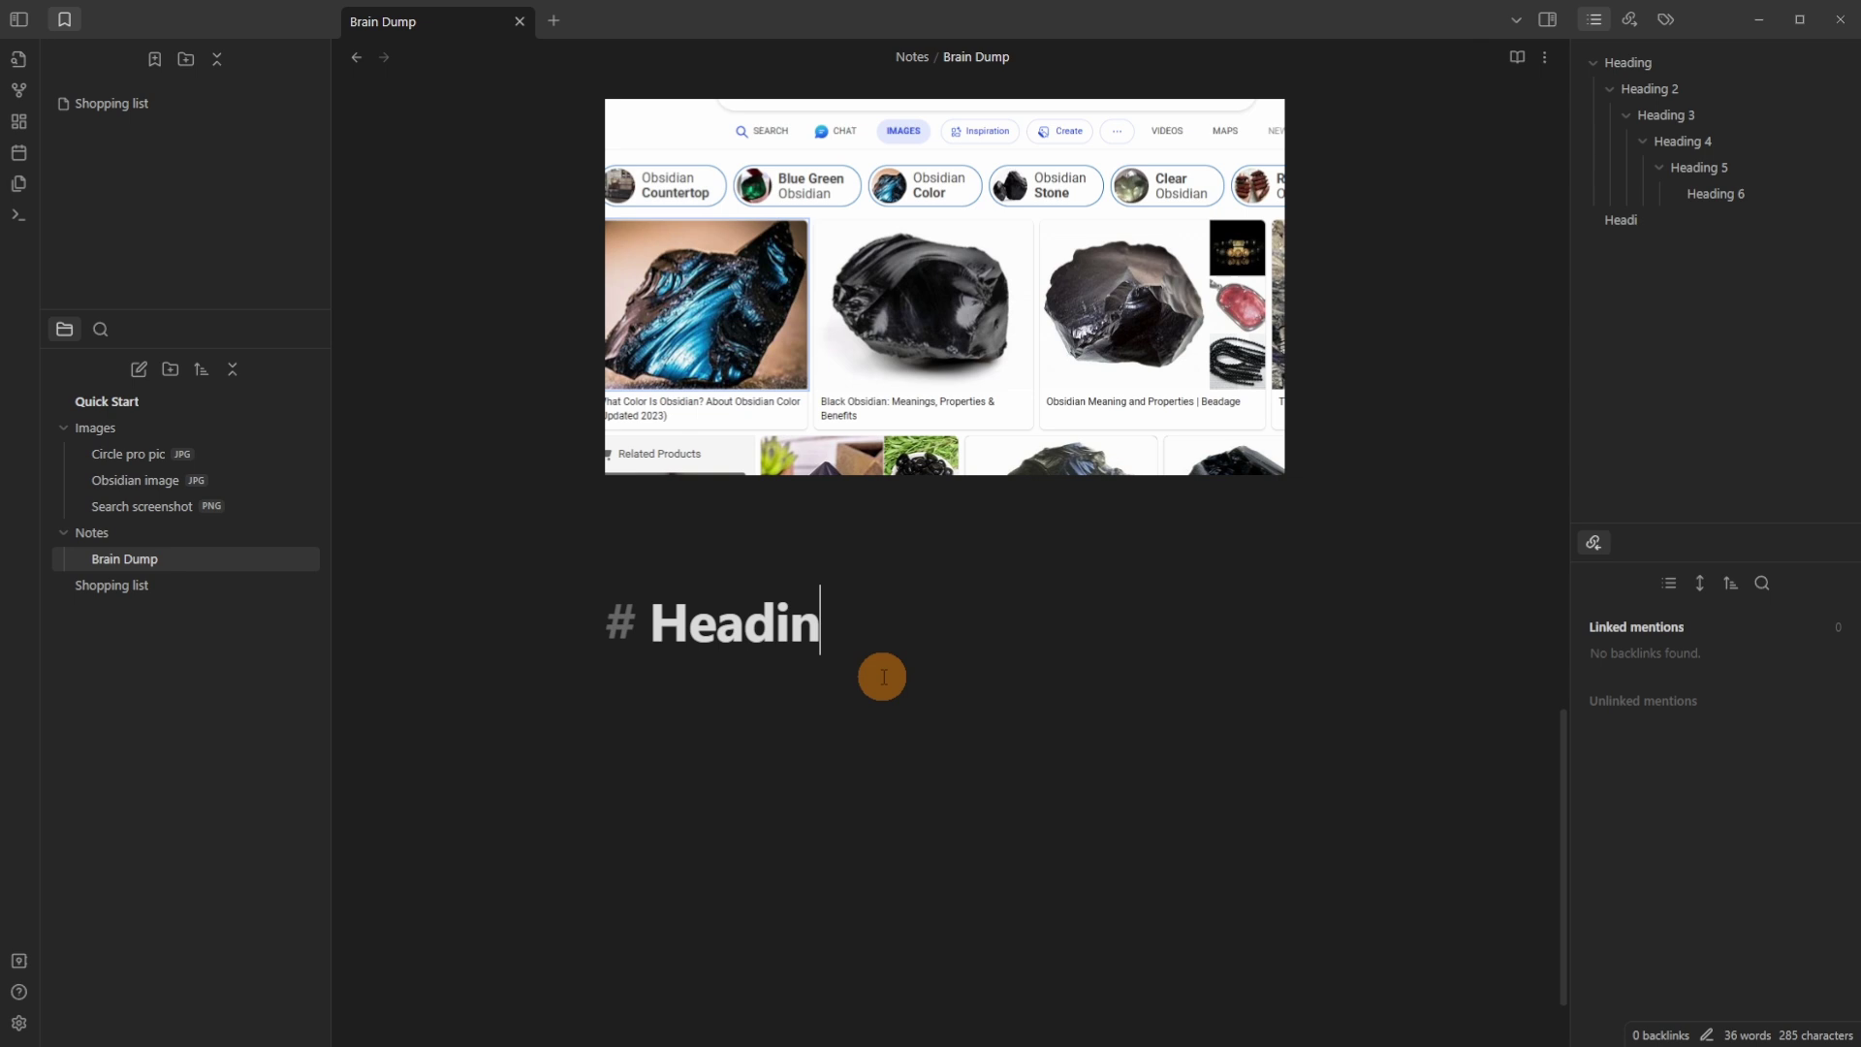
{"action": "left_click", "coordinate": [855, 548]}
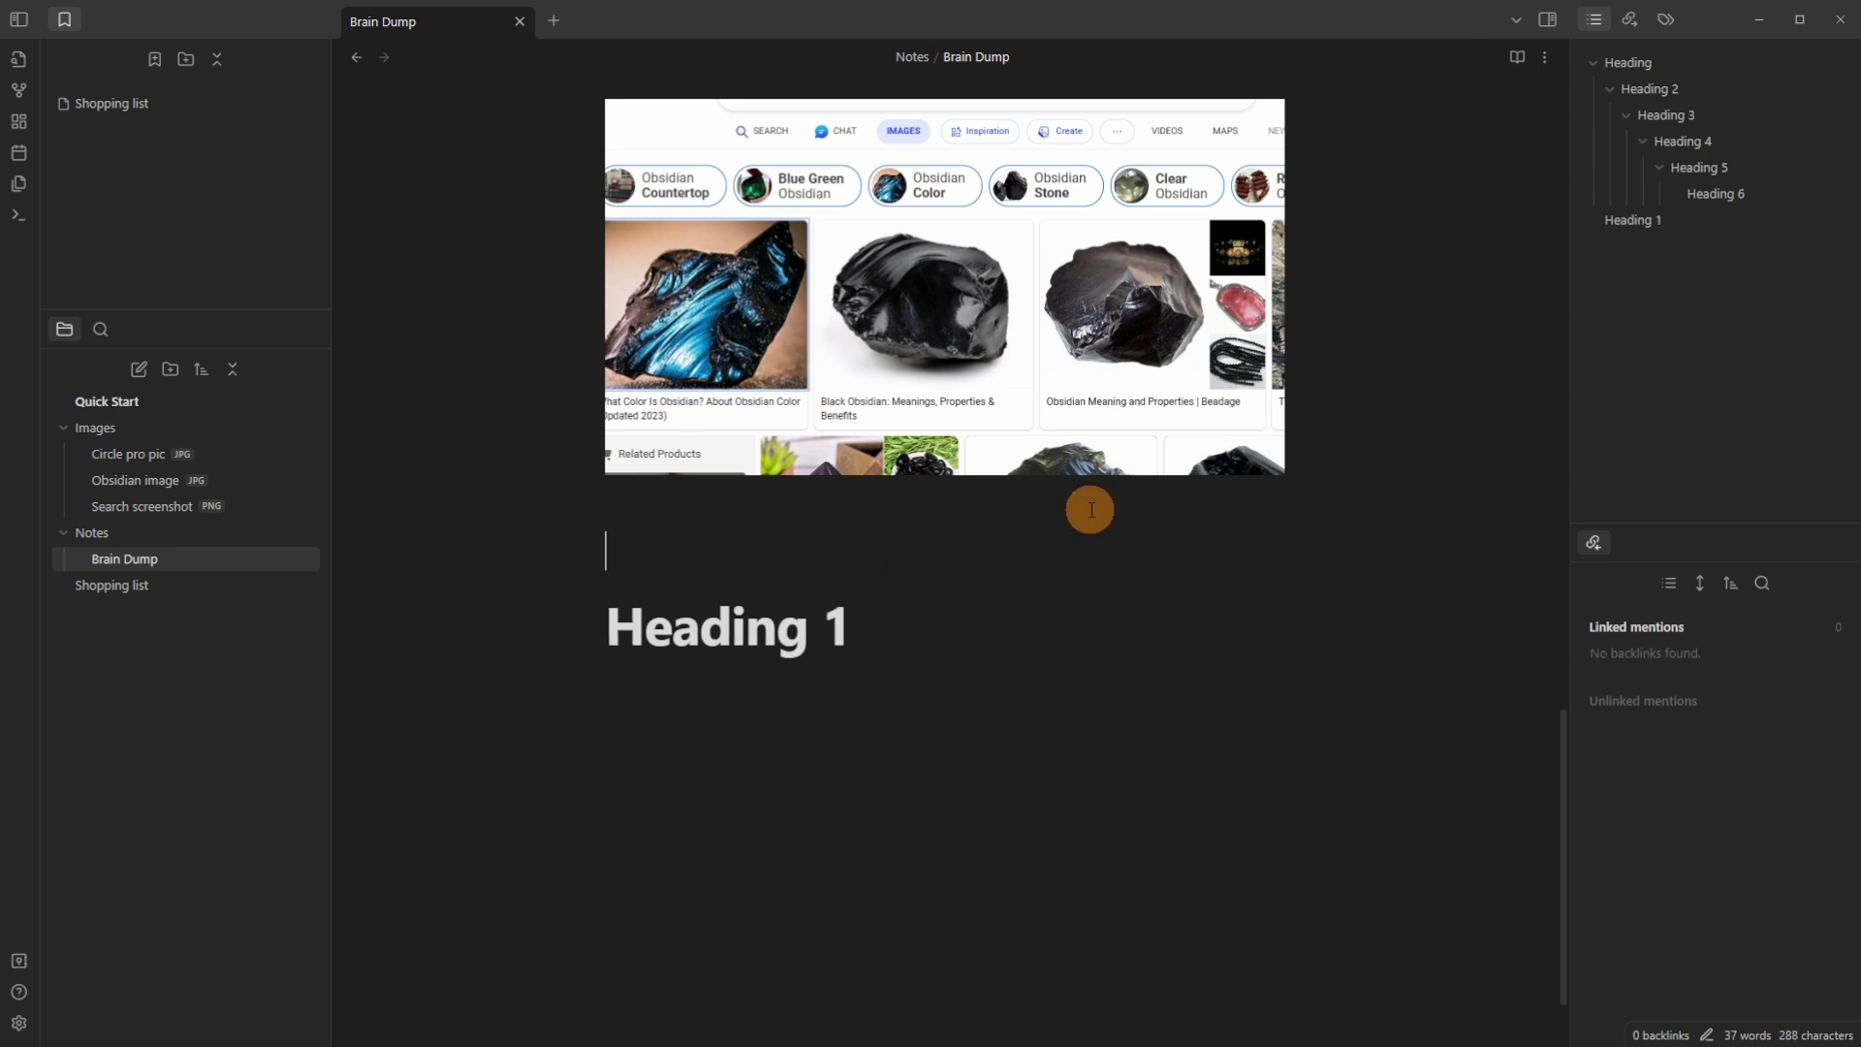
Use the outline to jump to Heading 1, Heading 4, Heading 3 and back to Heading 1 in Brain Dump
{"action": "left_click", "coordinate": [1645, 222]}
{"action": "left_click", "coordinate": [1686, 143]}
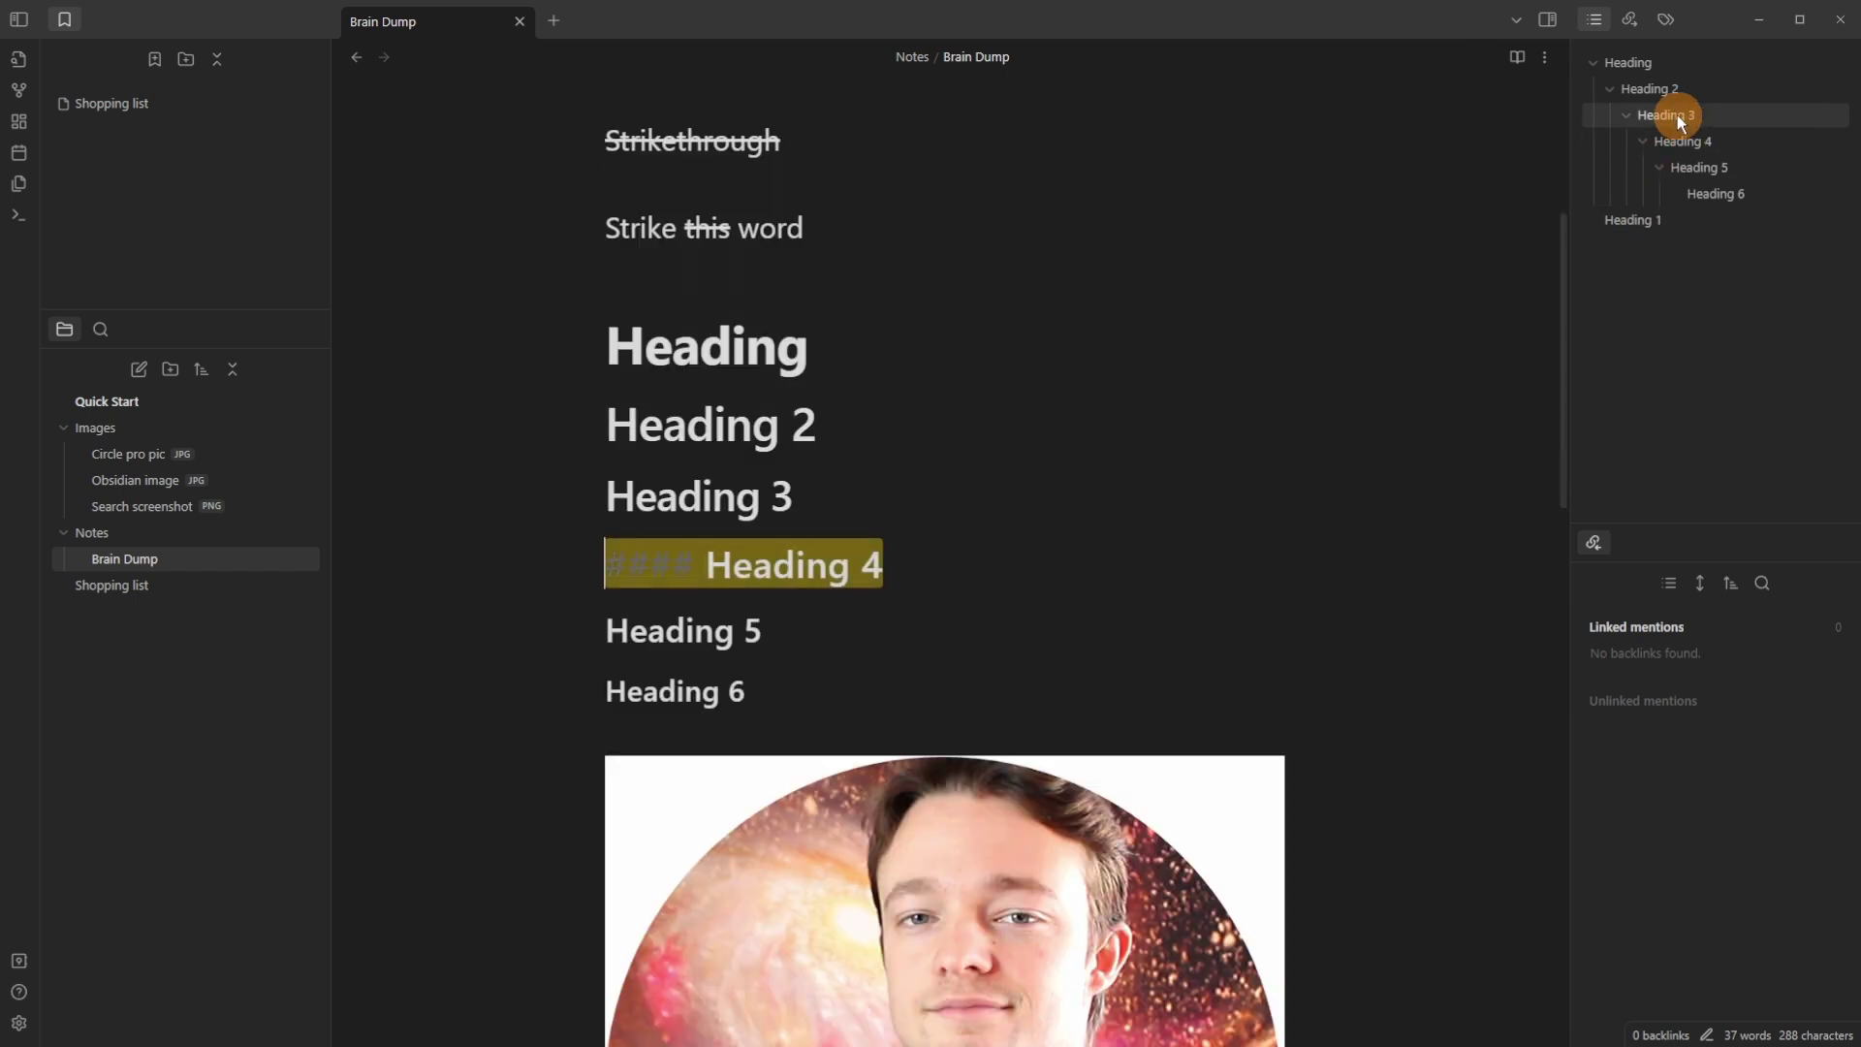
{"action": "left_click", "coordinate": [1671, 112]}
{"action": "left_click", "coordinate": [1666, 221]}
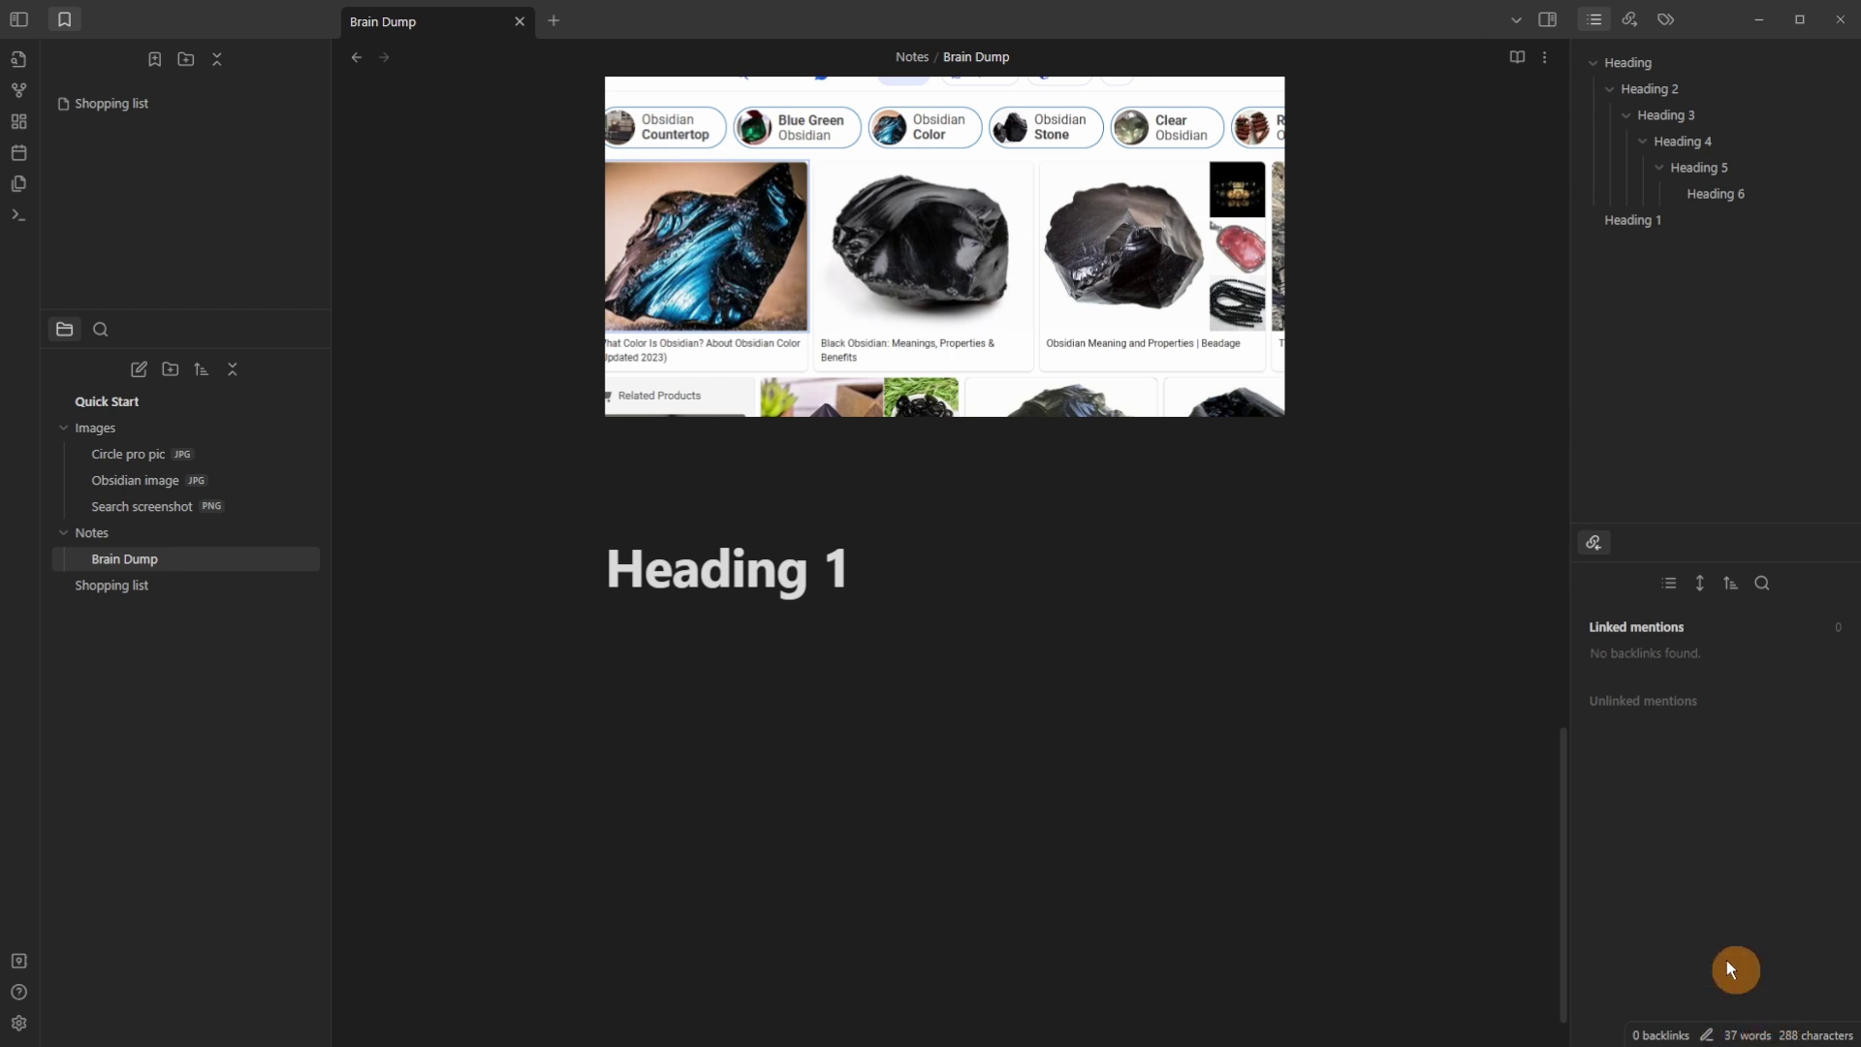
{"action": "left_click", "coordinate": [785, 690]}
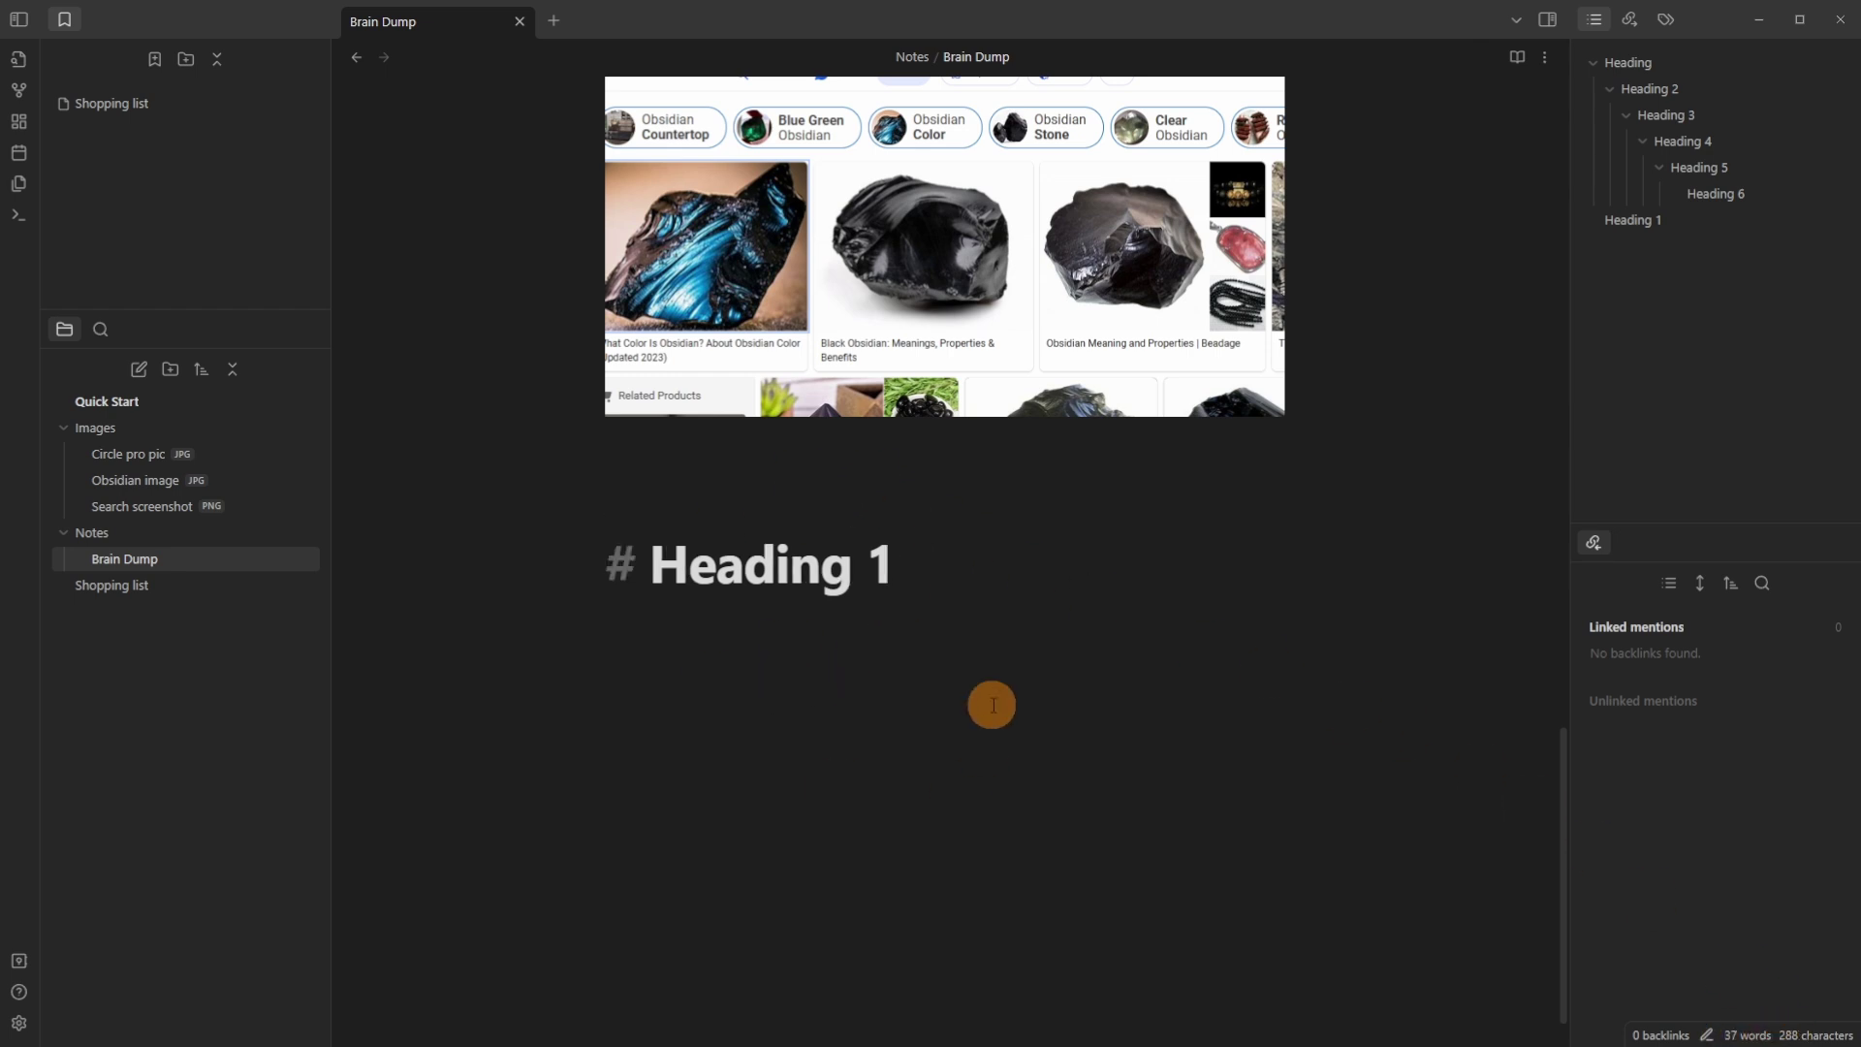
{"action": "key", "text": "Return"}
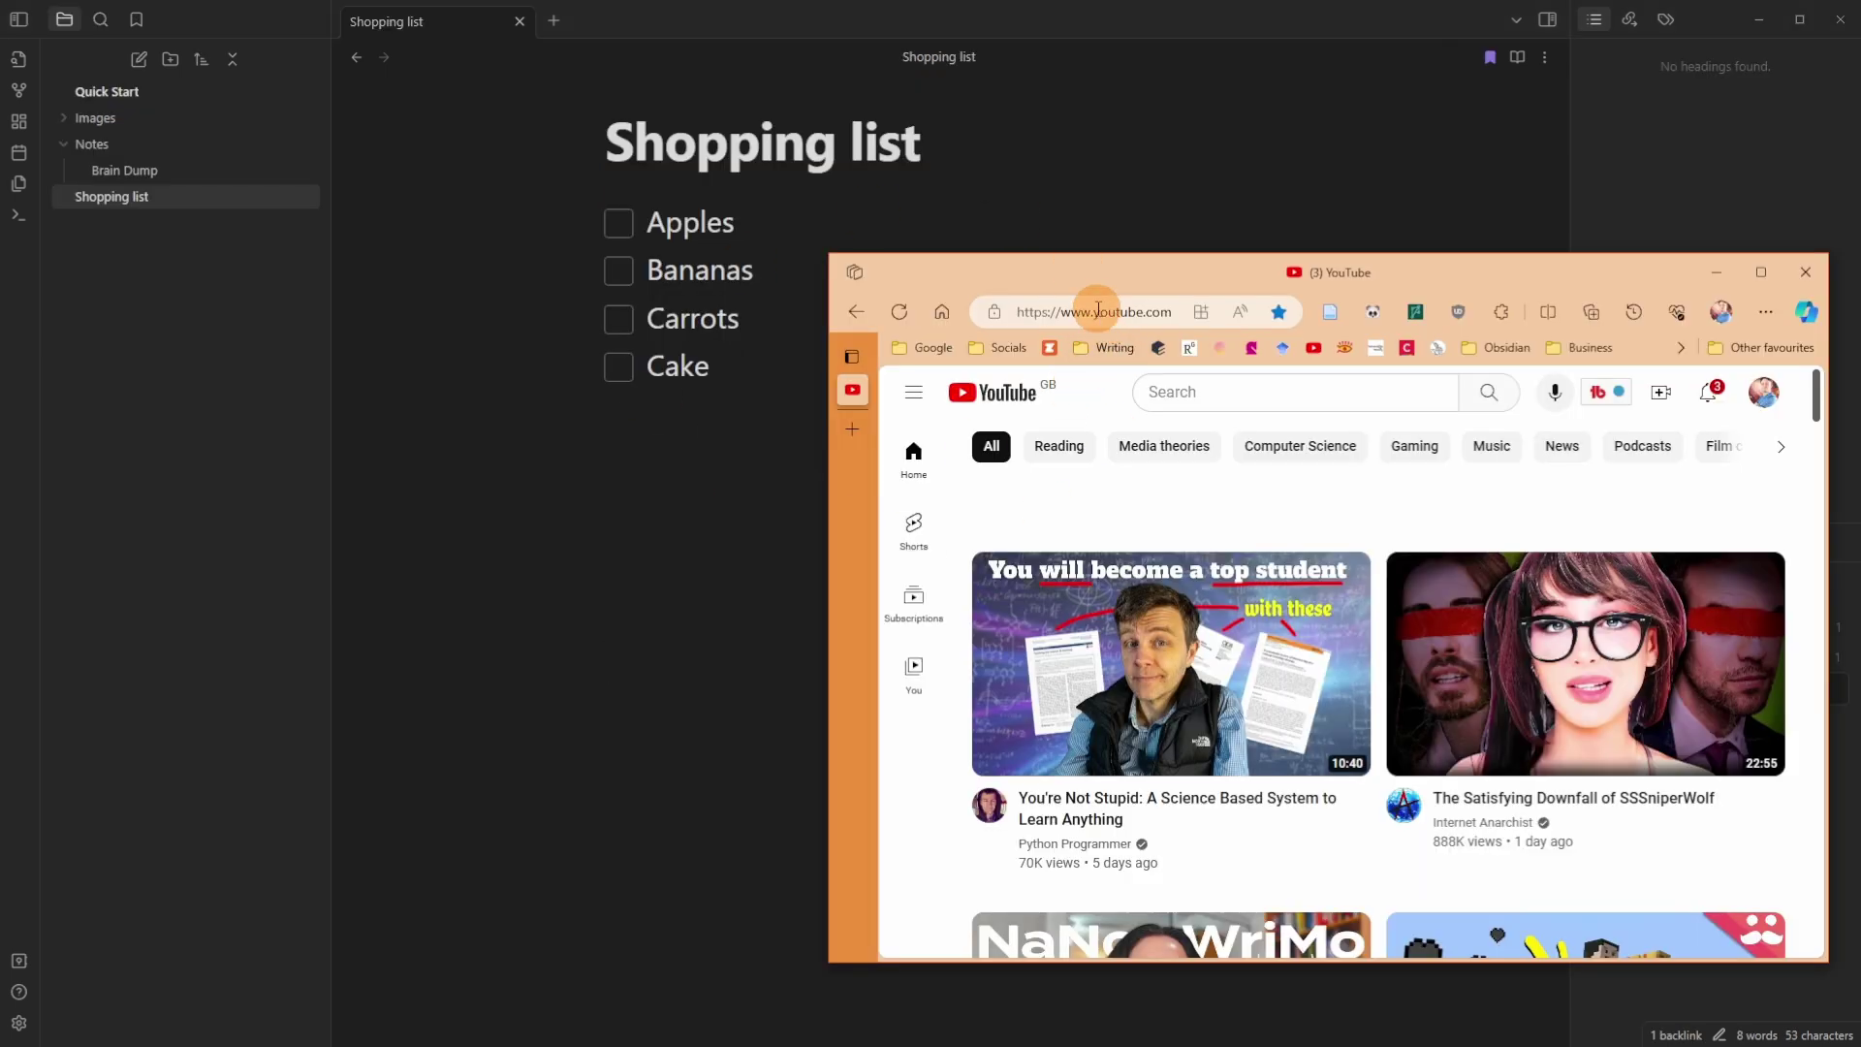
{"action": "left_click", "coordinate": [1098, 313]}
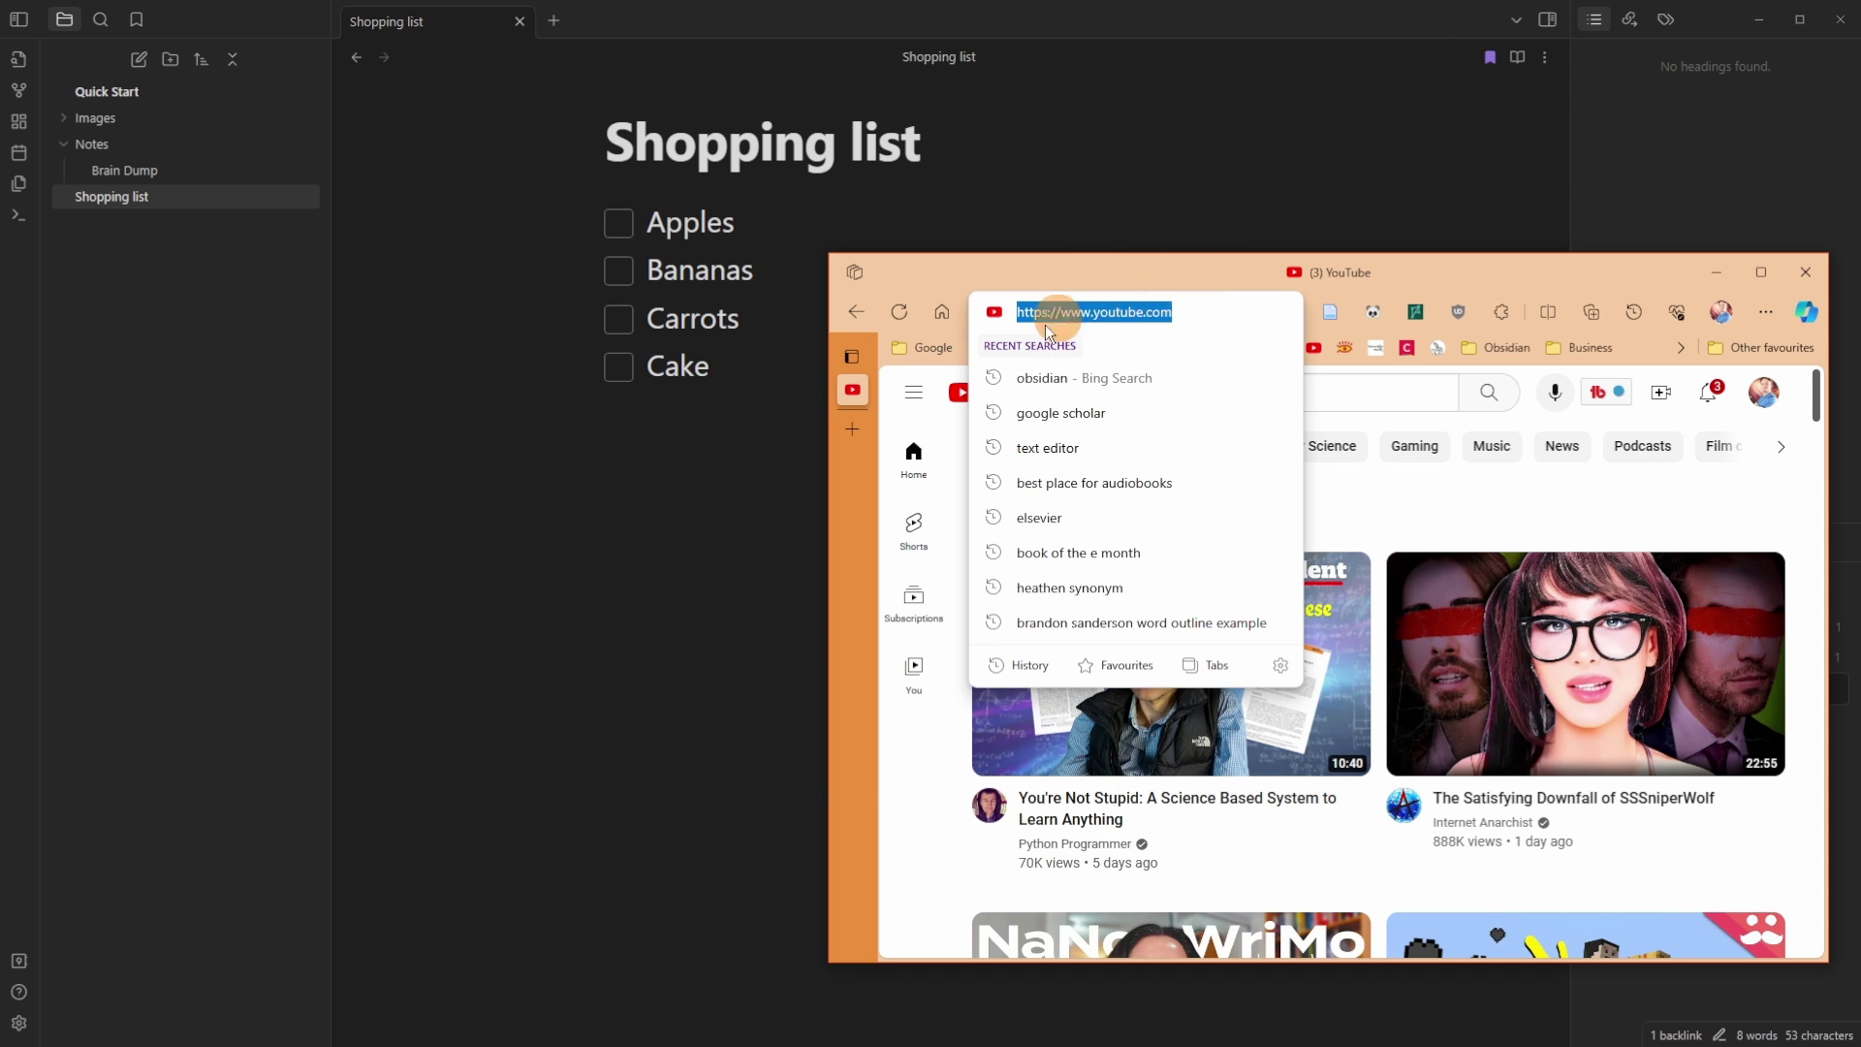
{"action": "left_click", "coordinate": [690, 438]}
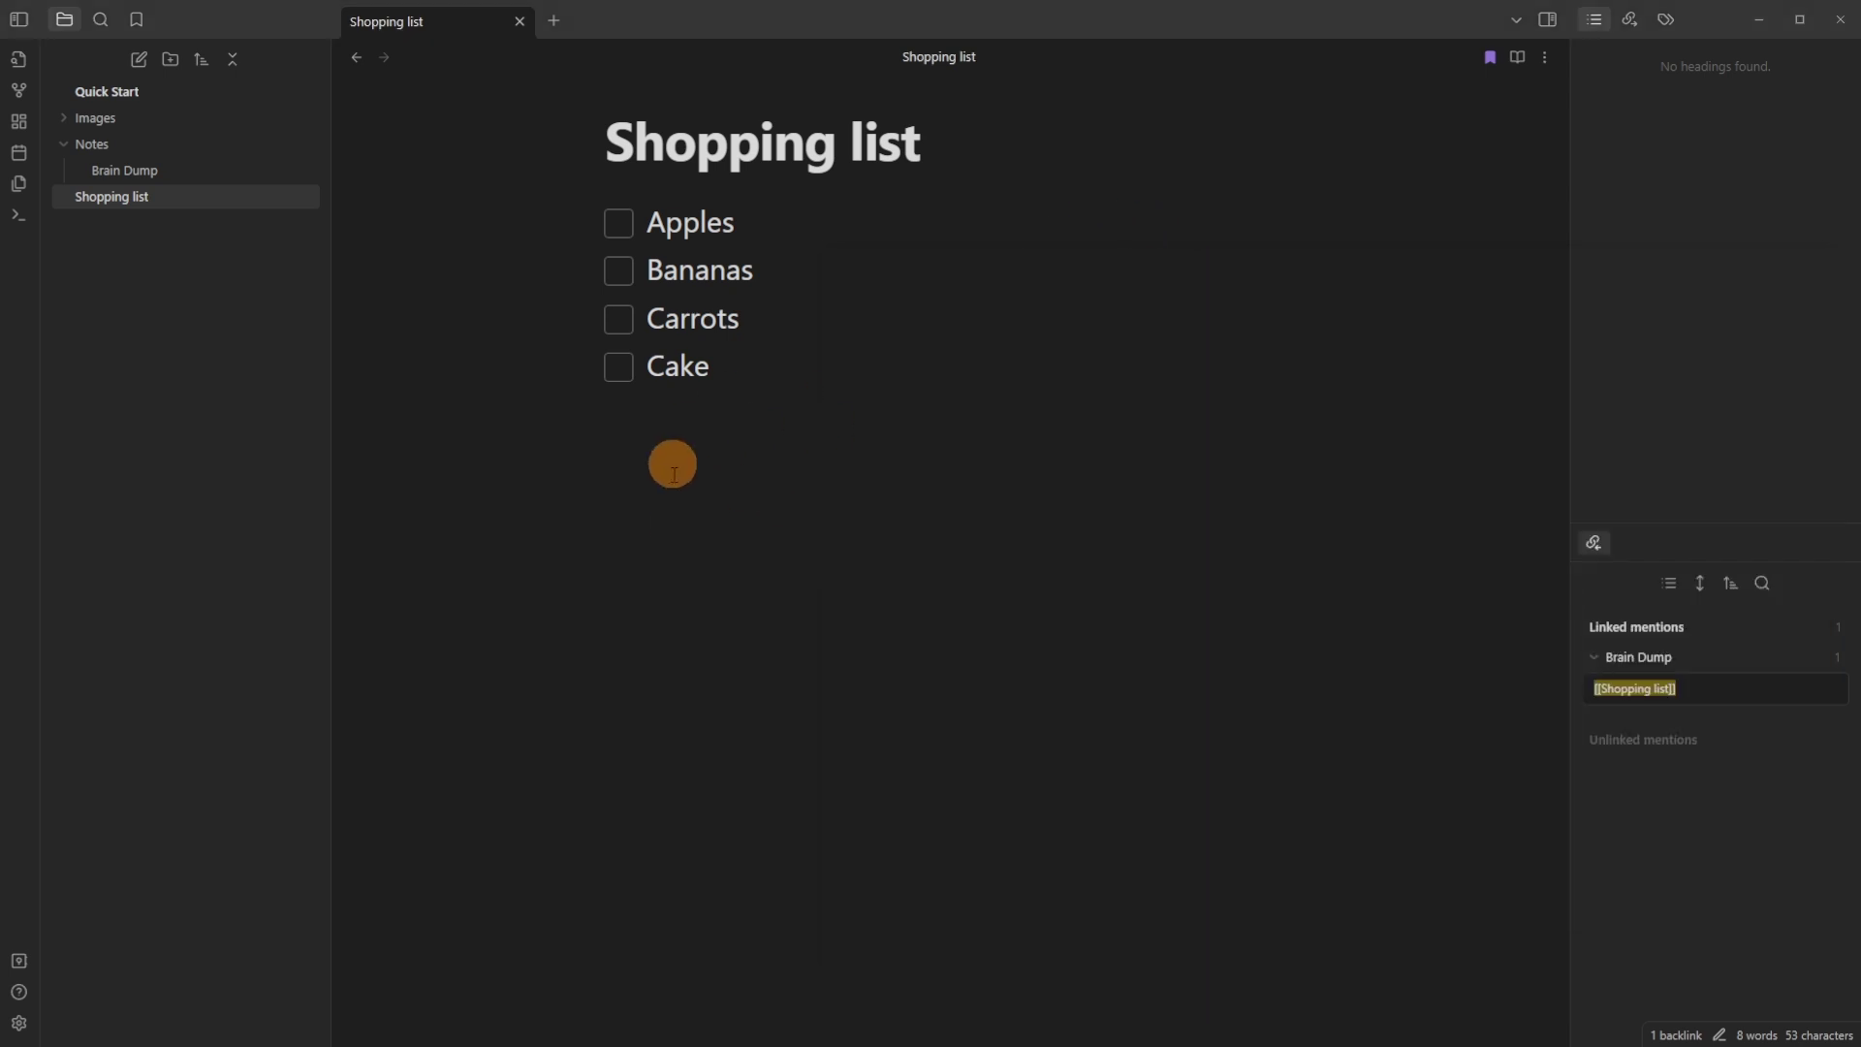
{"action": "type", "text": "[(3) YouTube](https://www.youtube.com/)"}
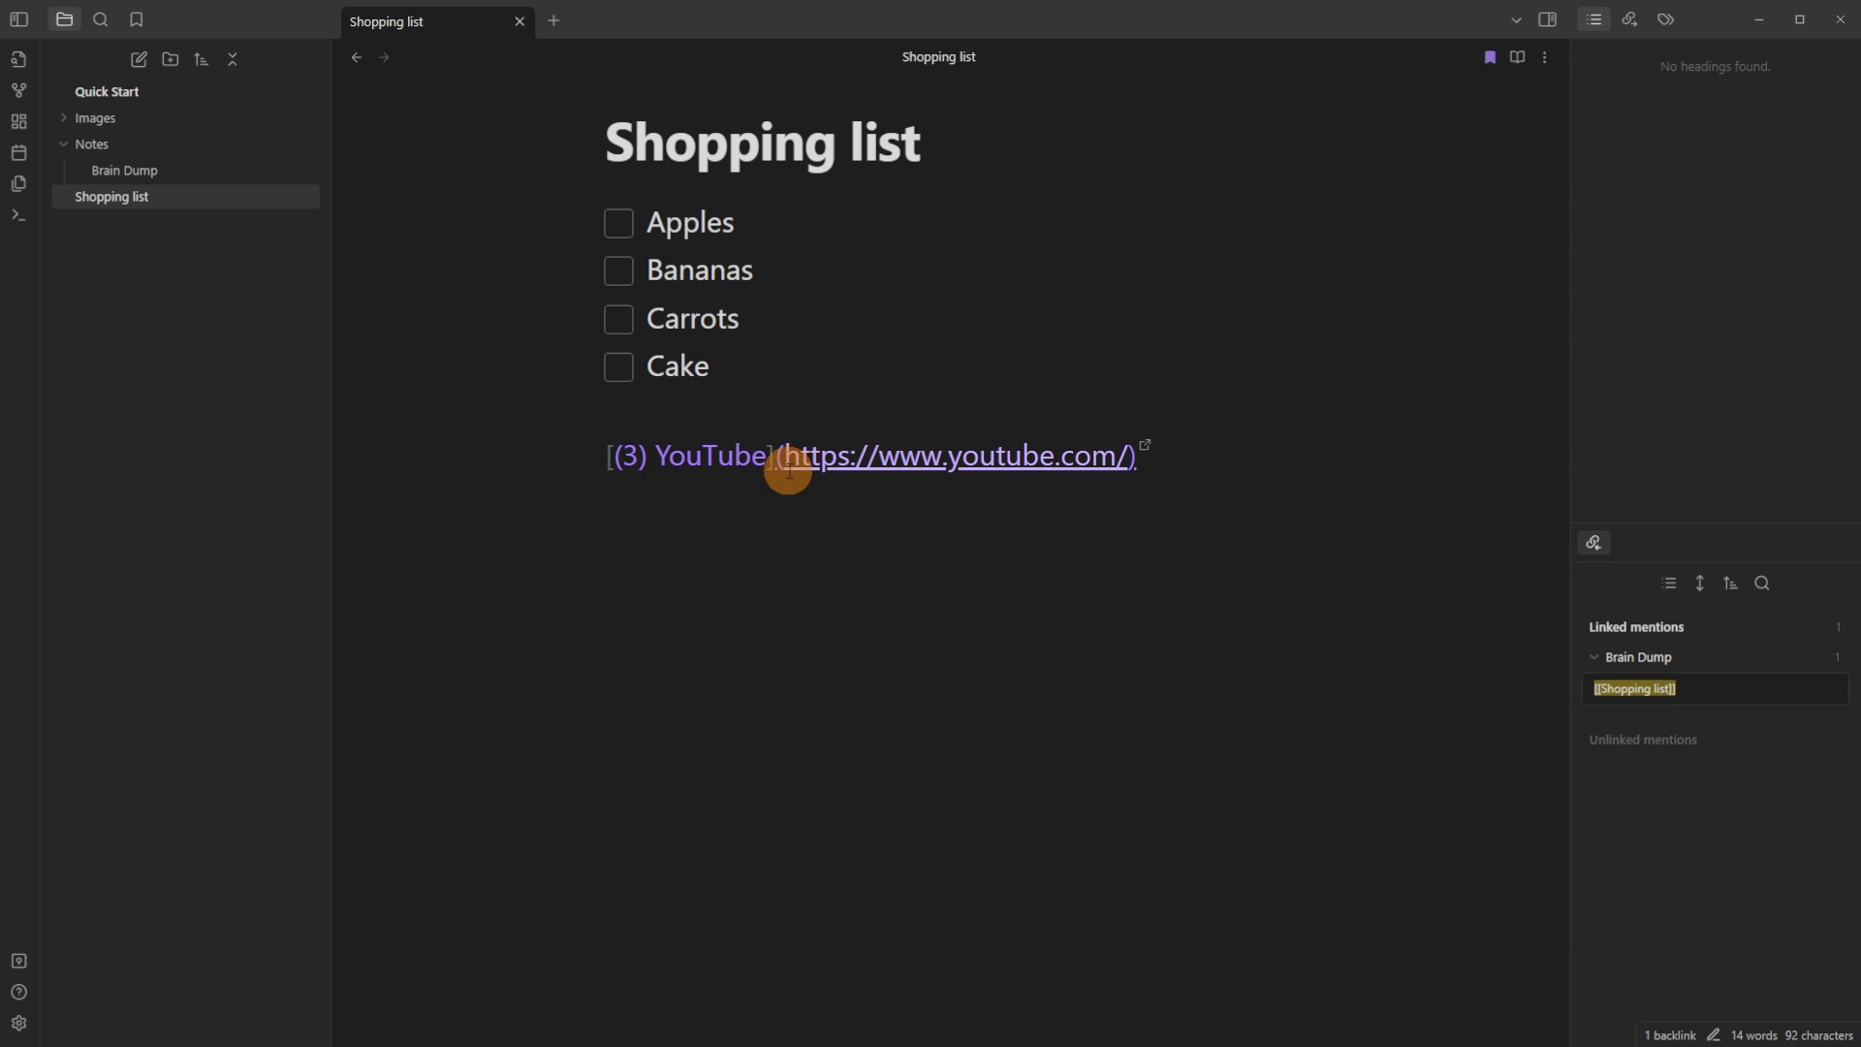
{"action": "left_click_drag", "start_coordinate": [784, 455], "coordinate": [1121, 468]}
{"action": "key", "text": "ctrl+c"}
{"action": "left_click", "coordinate": [1127, 657]}
{"action": "key", "text": "Return"}
{"action": "key", "text": "Return"}
{"action": "key", "text": "ctrl+v"}
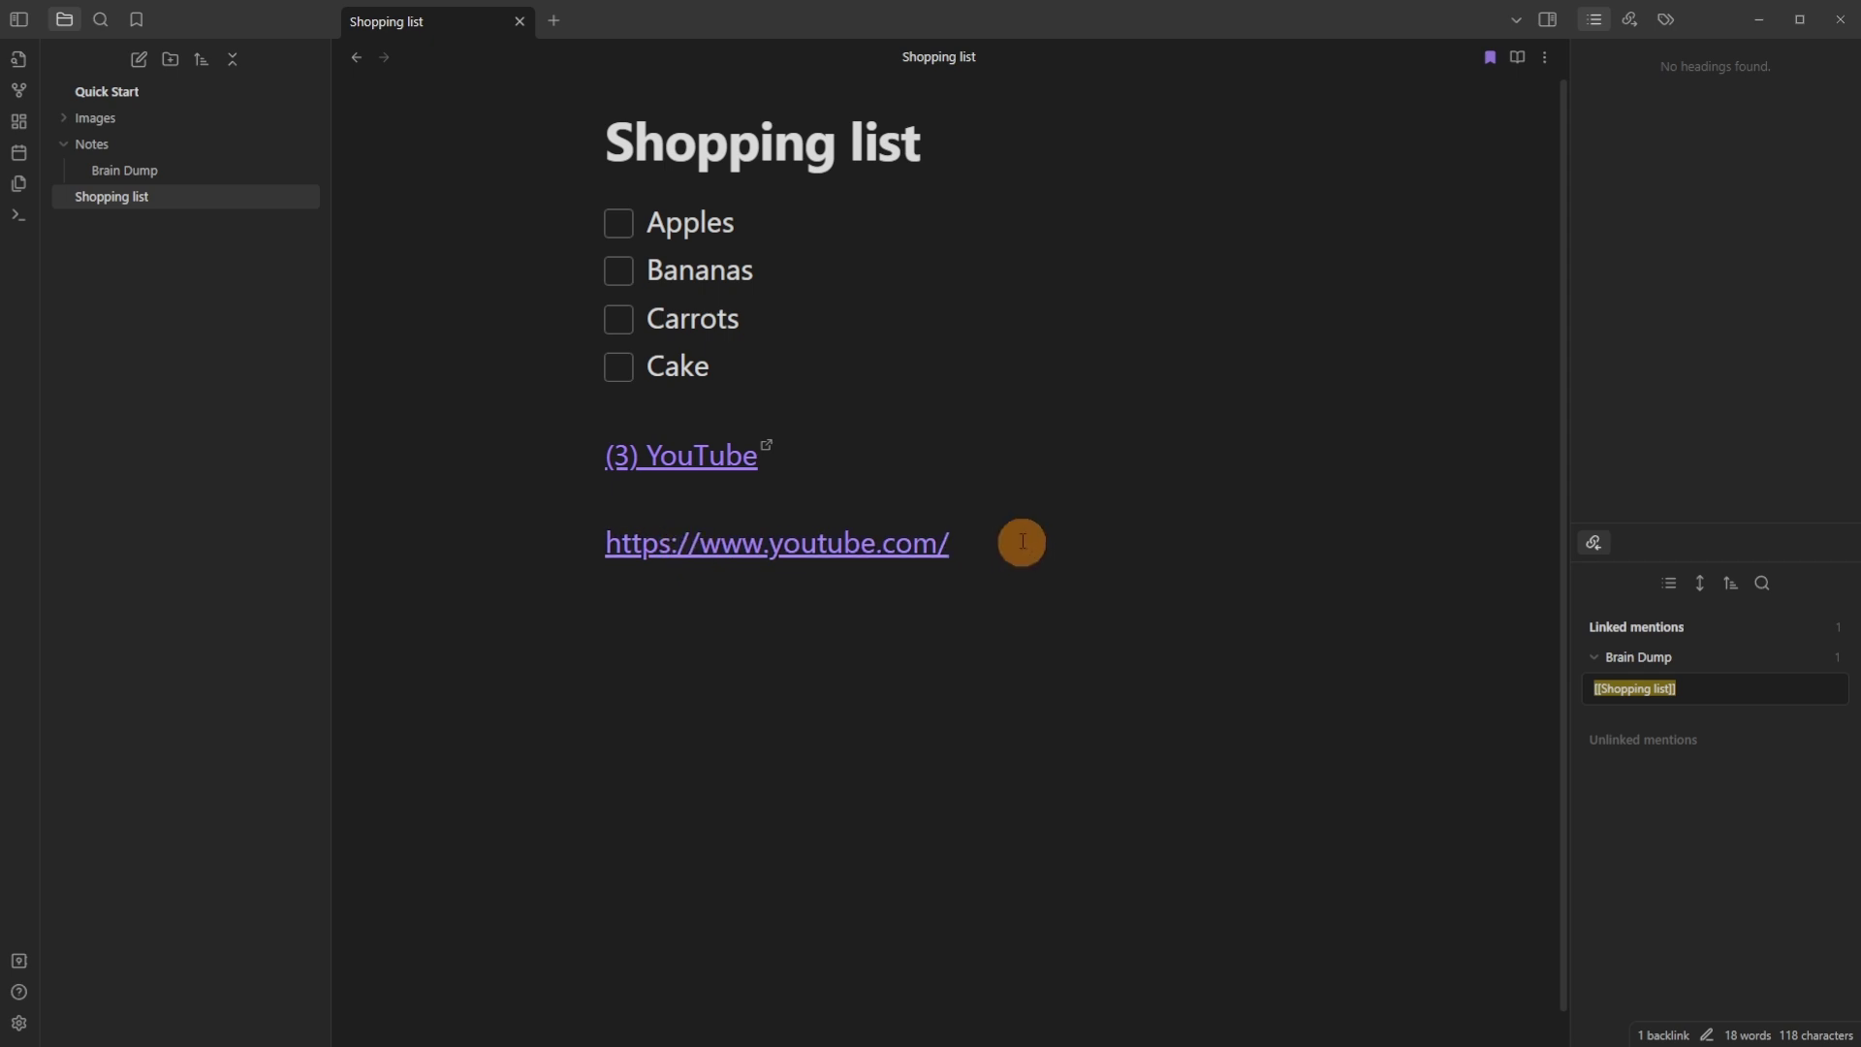
{"action": "left_click", "coordinate": [858, 545]}
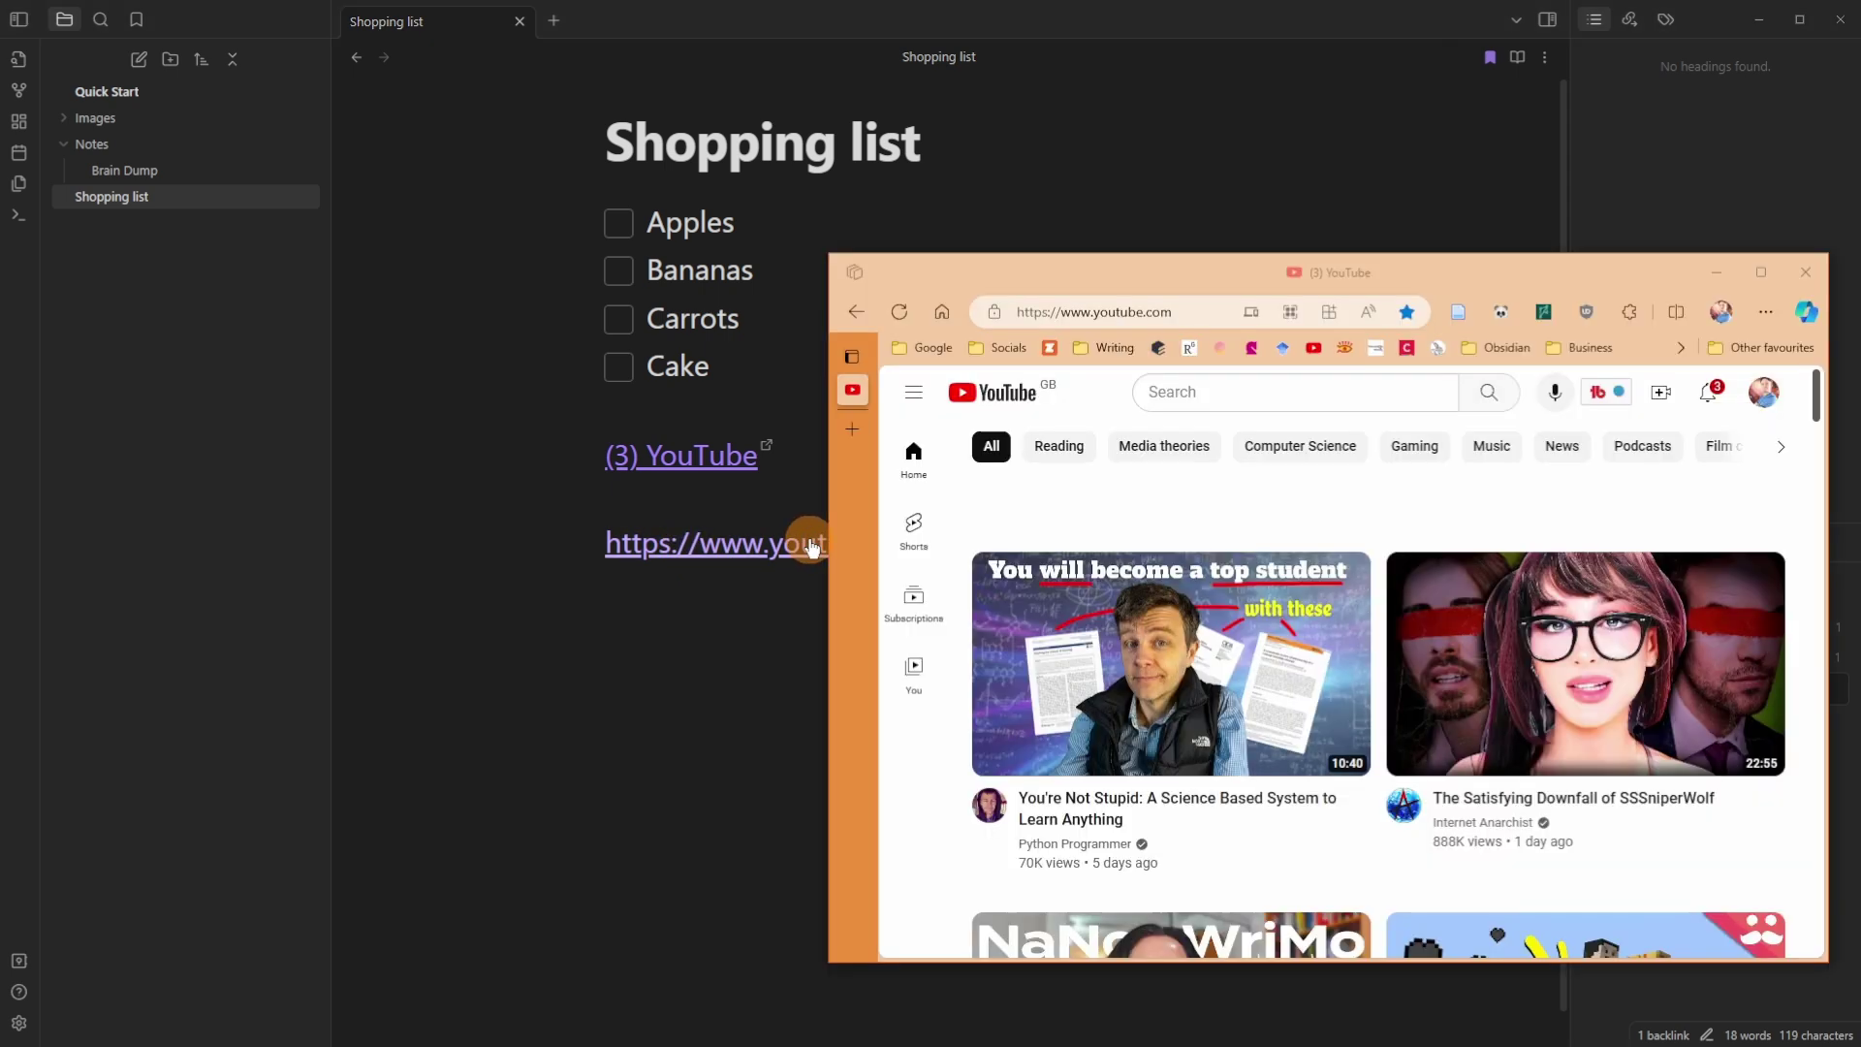
{"action": "left_click", "coordinate": [1804, 272]}
Examine the Markdown syntax of the (3) YouTube link, comparing its bracketed title and parenthesised URL with the rendered link
{"action": "left_click", "coordinate": [1114, 456]}
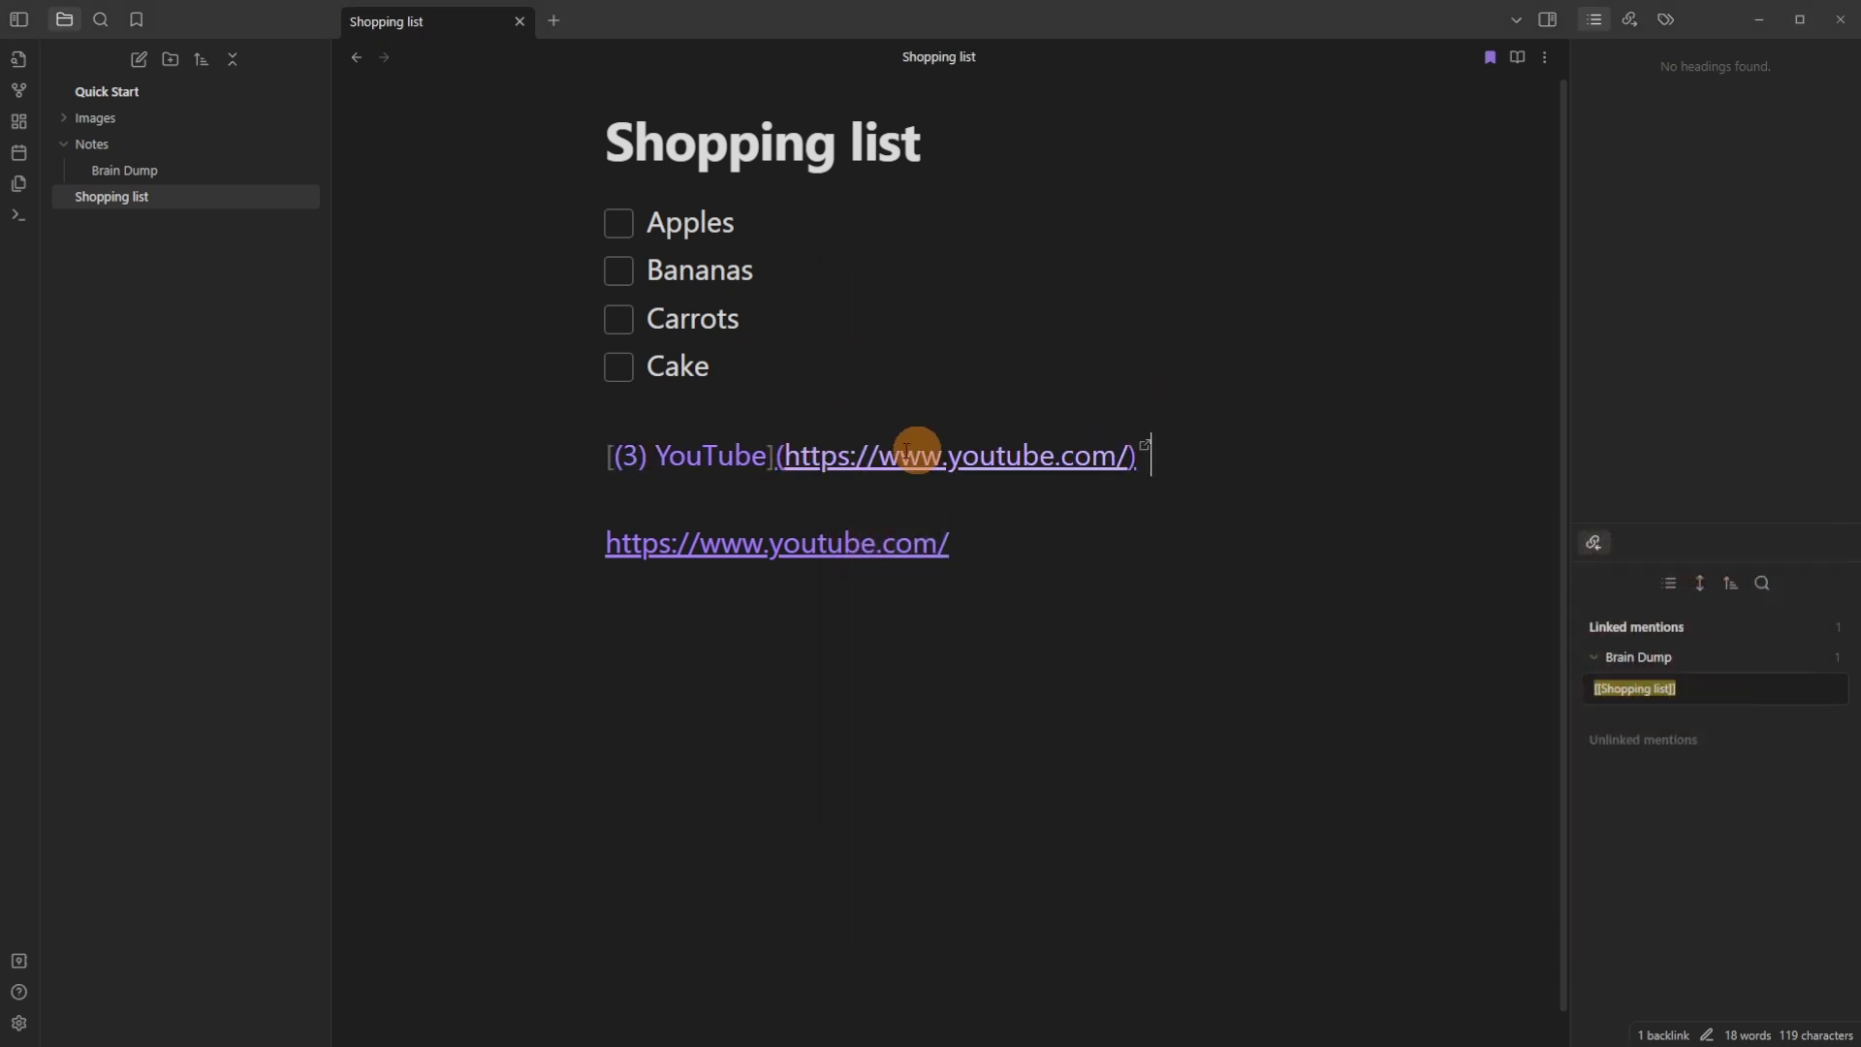
{"action": "left_click", "coordinate": [608, 454]}
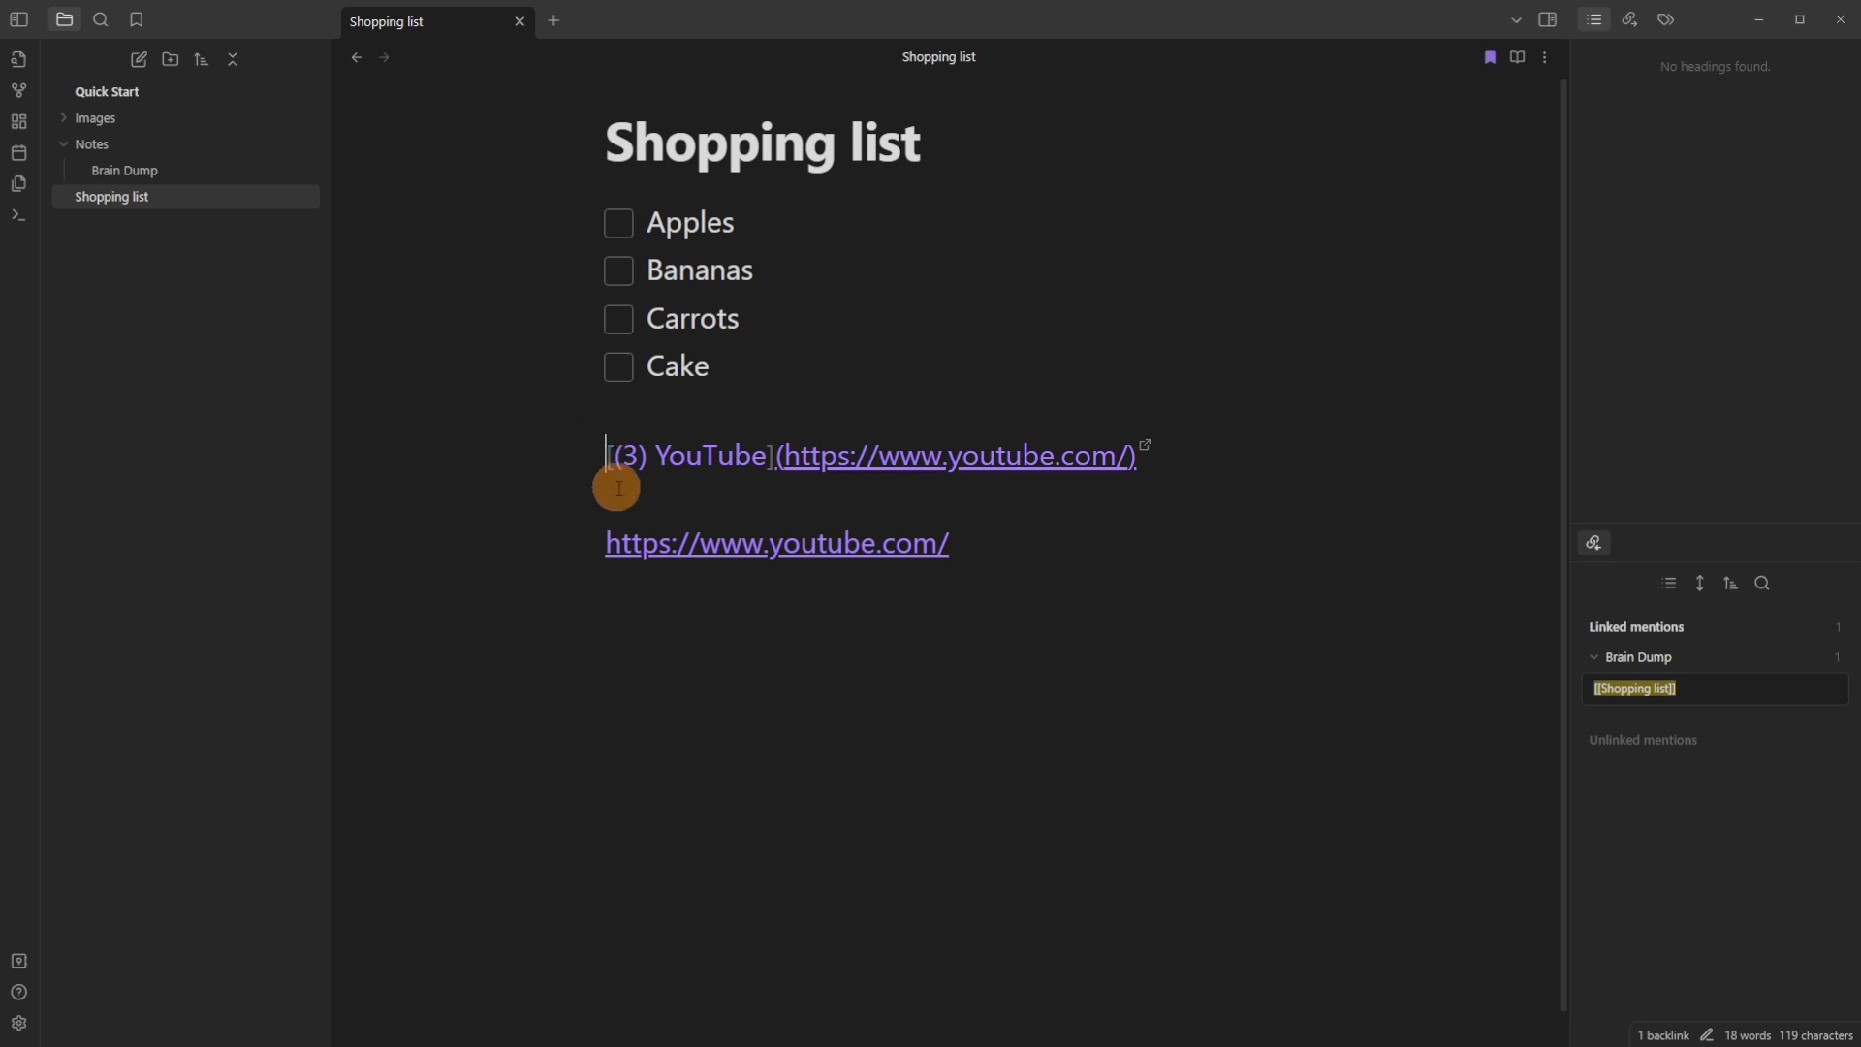
{"action": "left_click", "coordinate": [765, 457]}
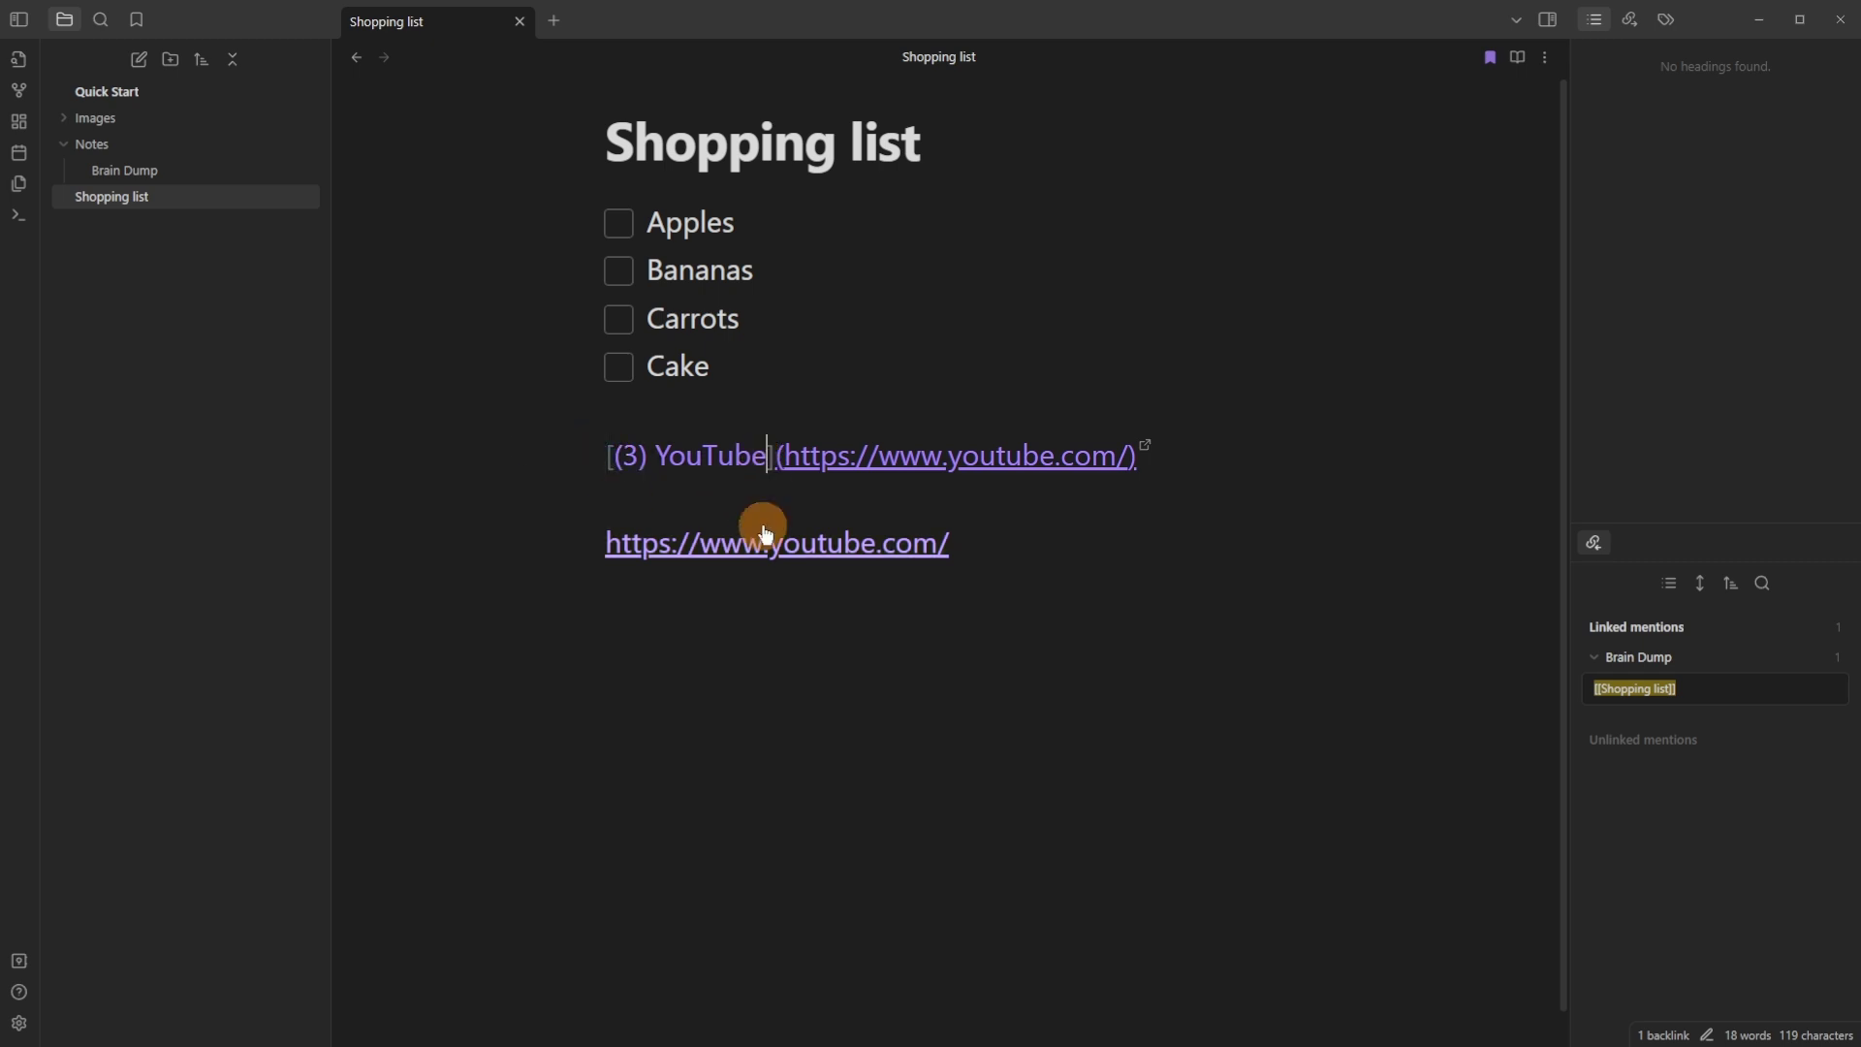
{"action": "left_click", "coordinate": [1163, 461]}
{"action": "left_click", "coordinate": [839, 616]}
{"action": "left_click", "coordinate": [815, 489]}
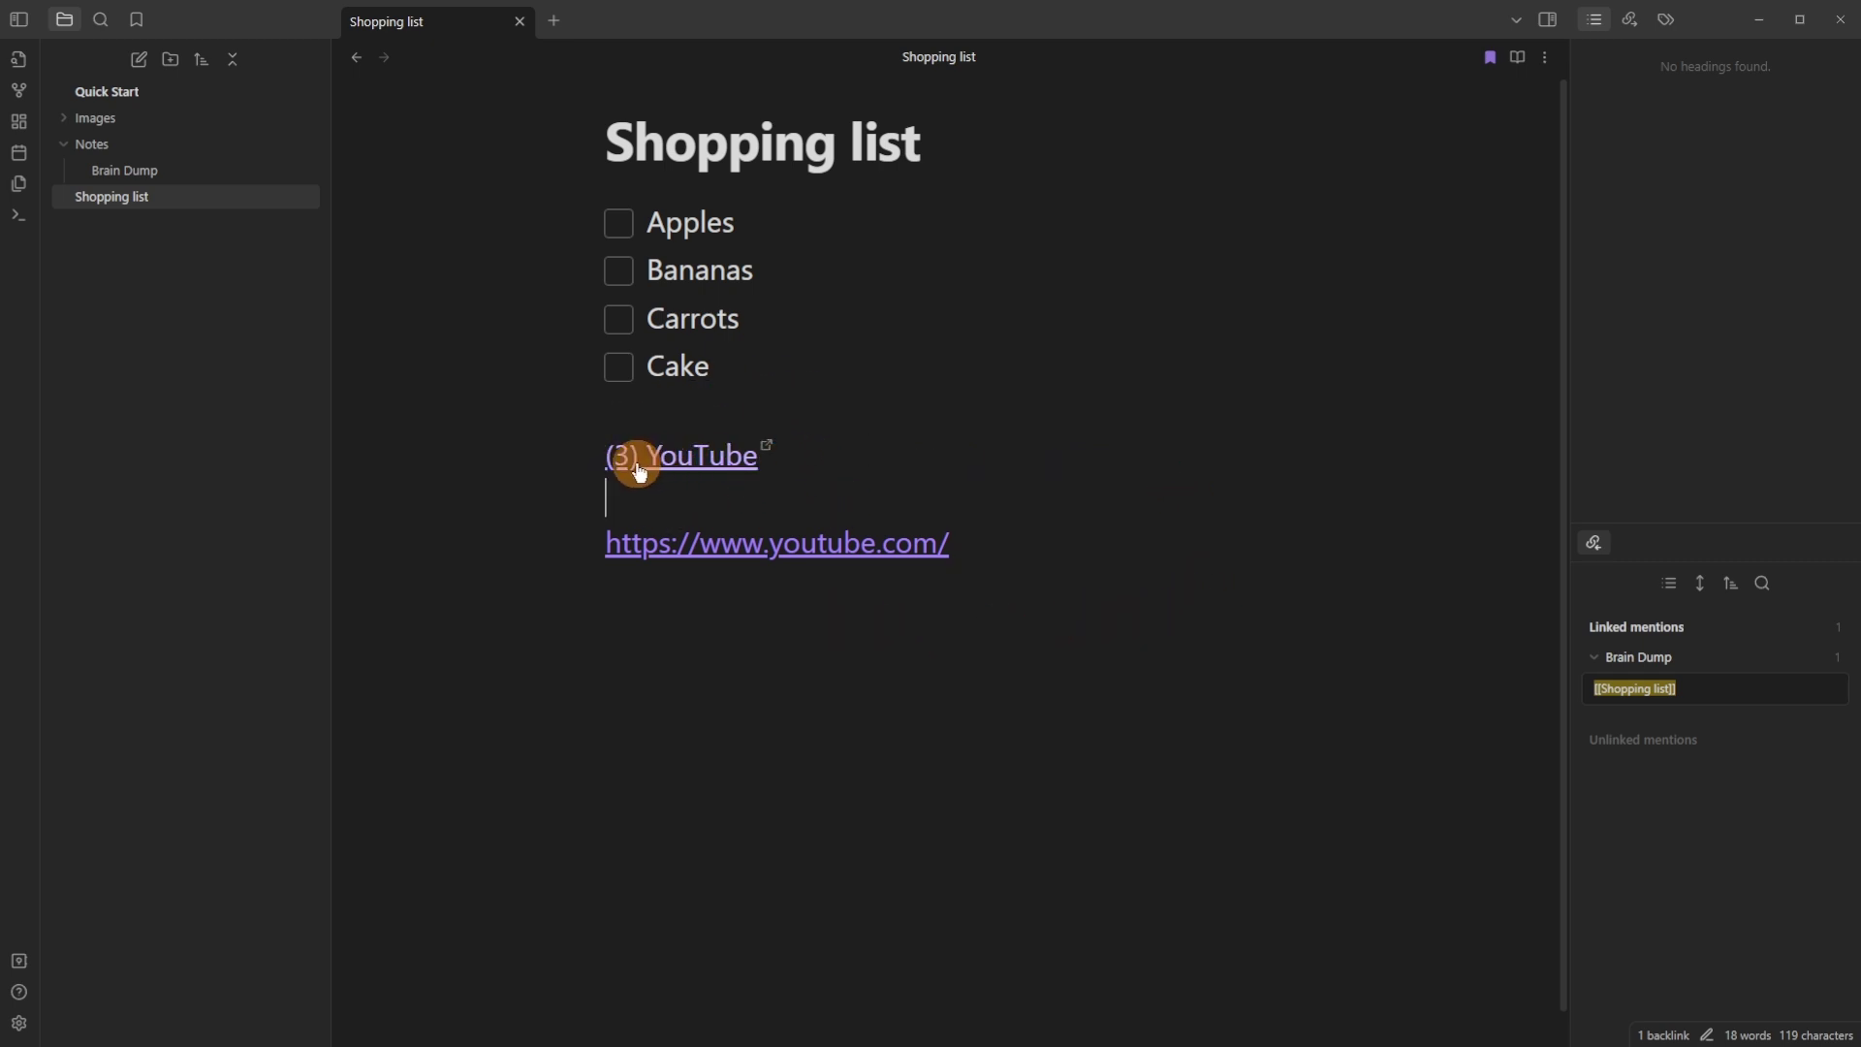
{"action": "left_click", "coordinate": [800, 464]}
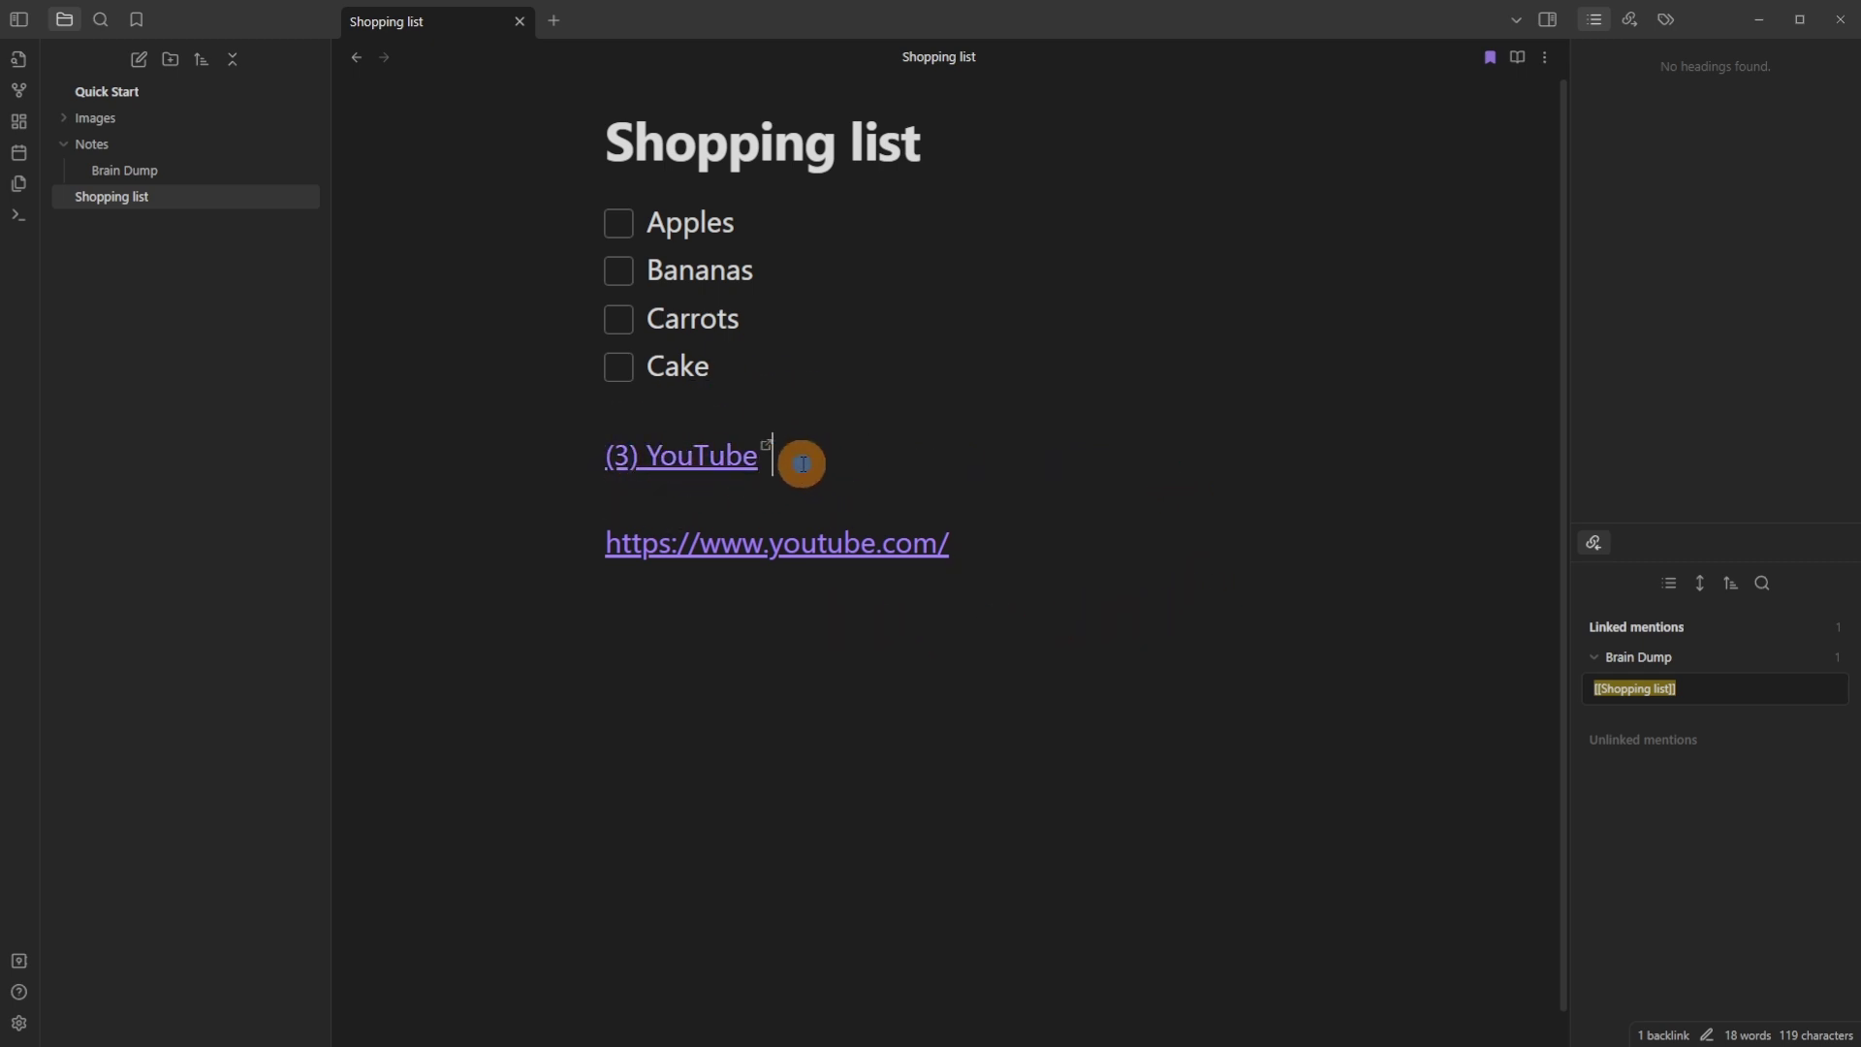
Shorten the display text of the (3) YouTube link to "YouTube"
{"action": "left_click", "coordinate": [657, 463]}
{"action": "key", "text": "BackSpace"}
{"action": "key", "text": "BackSpace"}
{"action": "key", "text": "BackSpace"}
{"action": "key", "text": "BackSpace"}
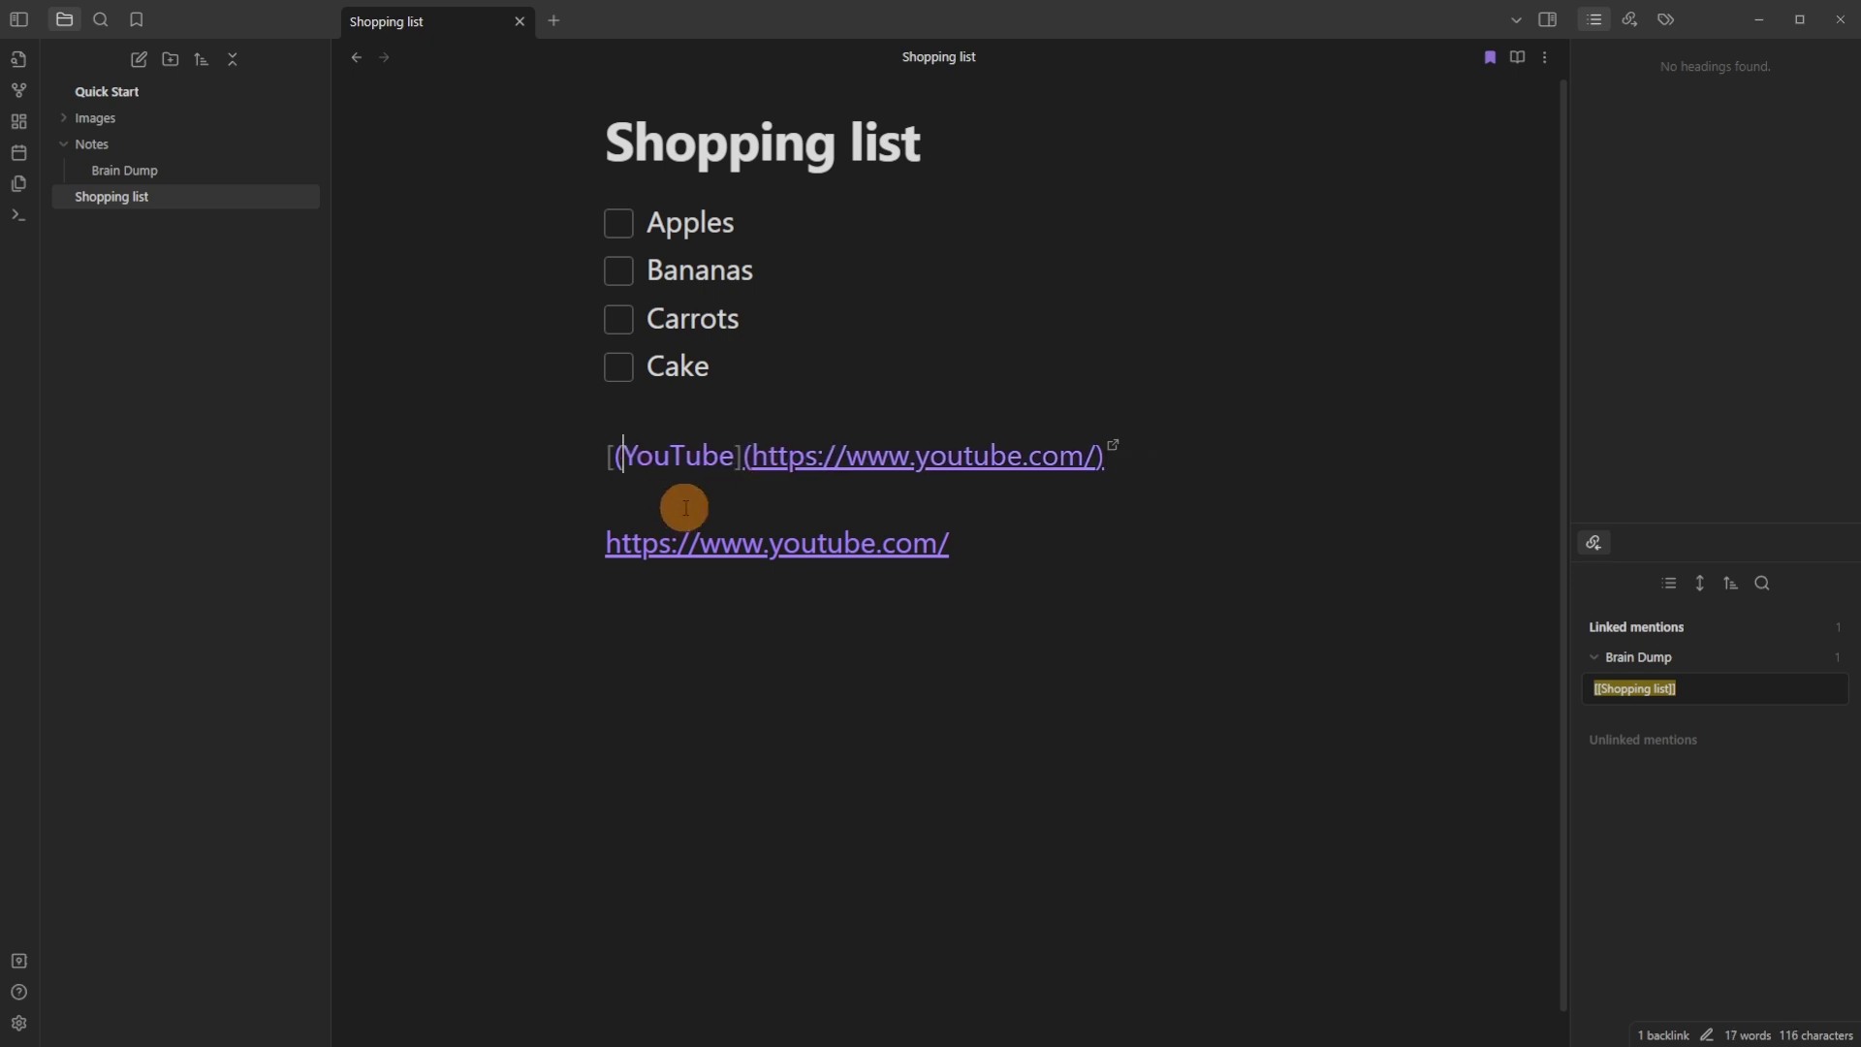
{"action": "left_click", "coordinate": [706, 507]}
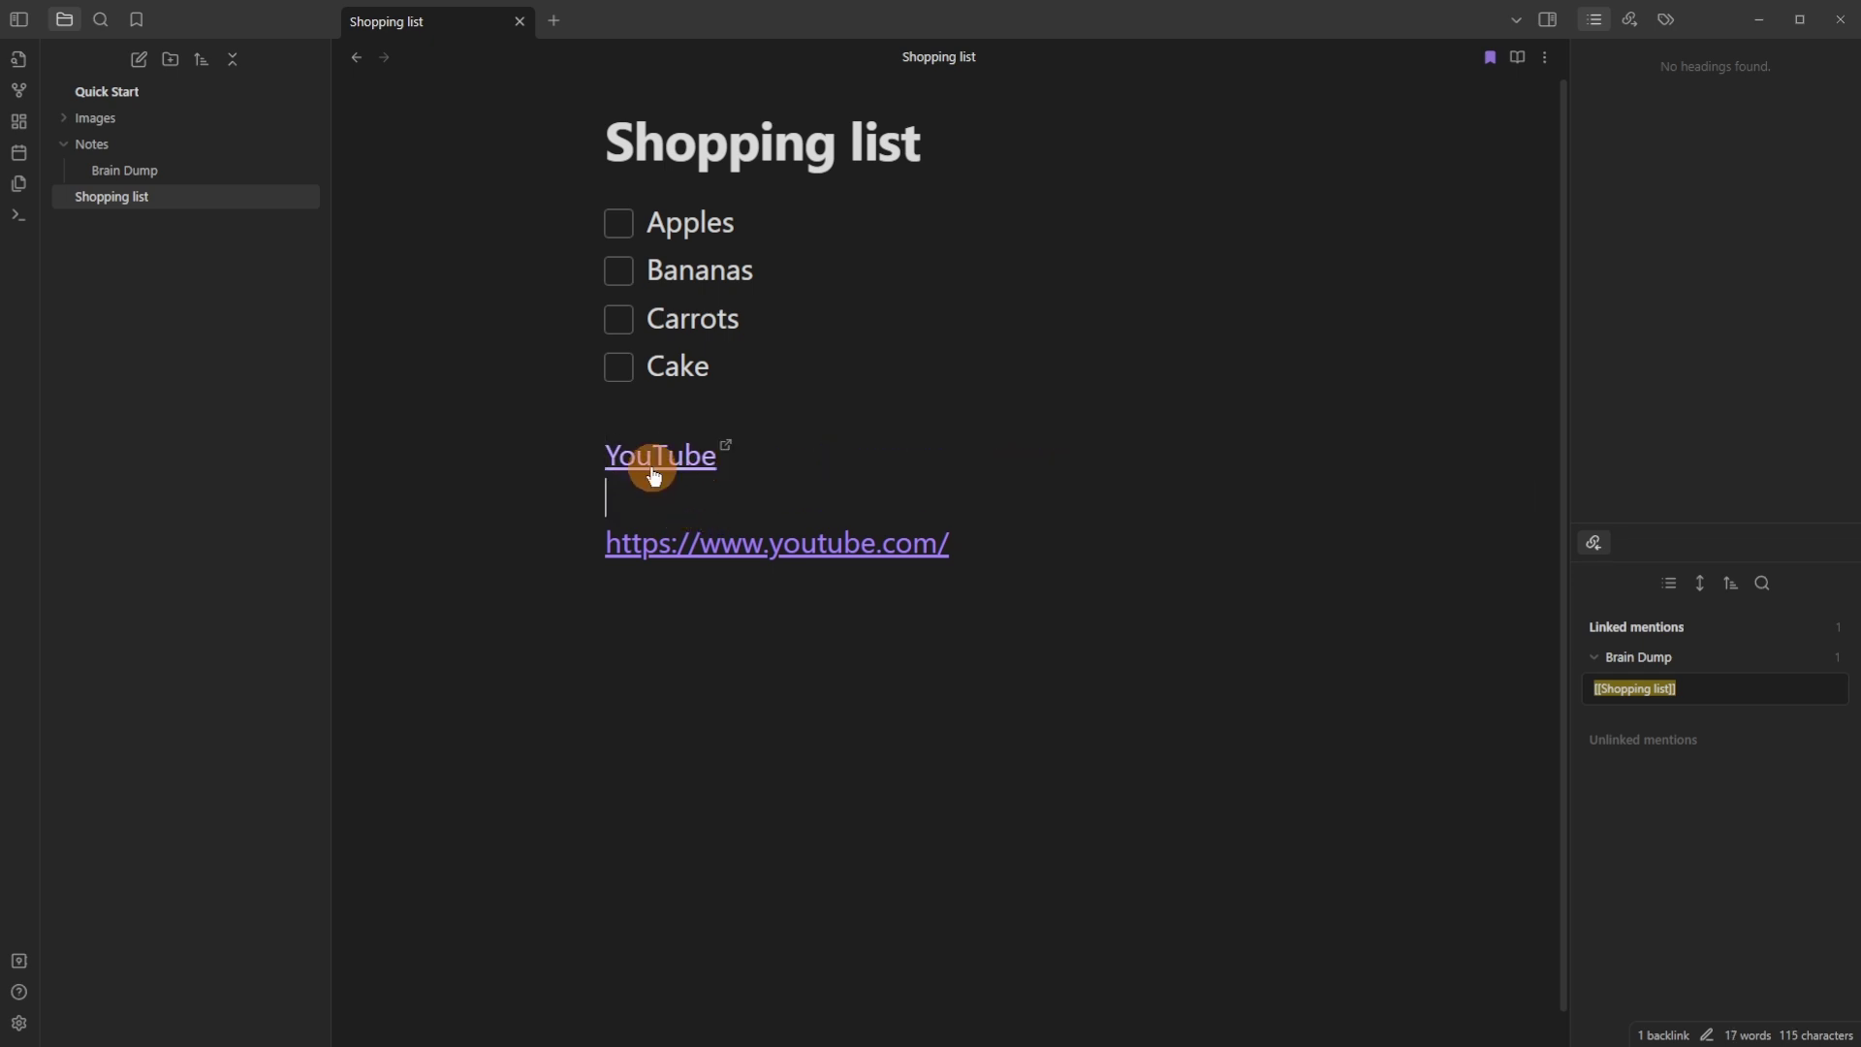
{"action": "key", "text": "ctrl+v"}
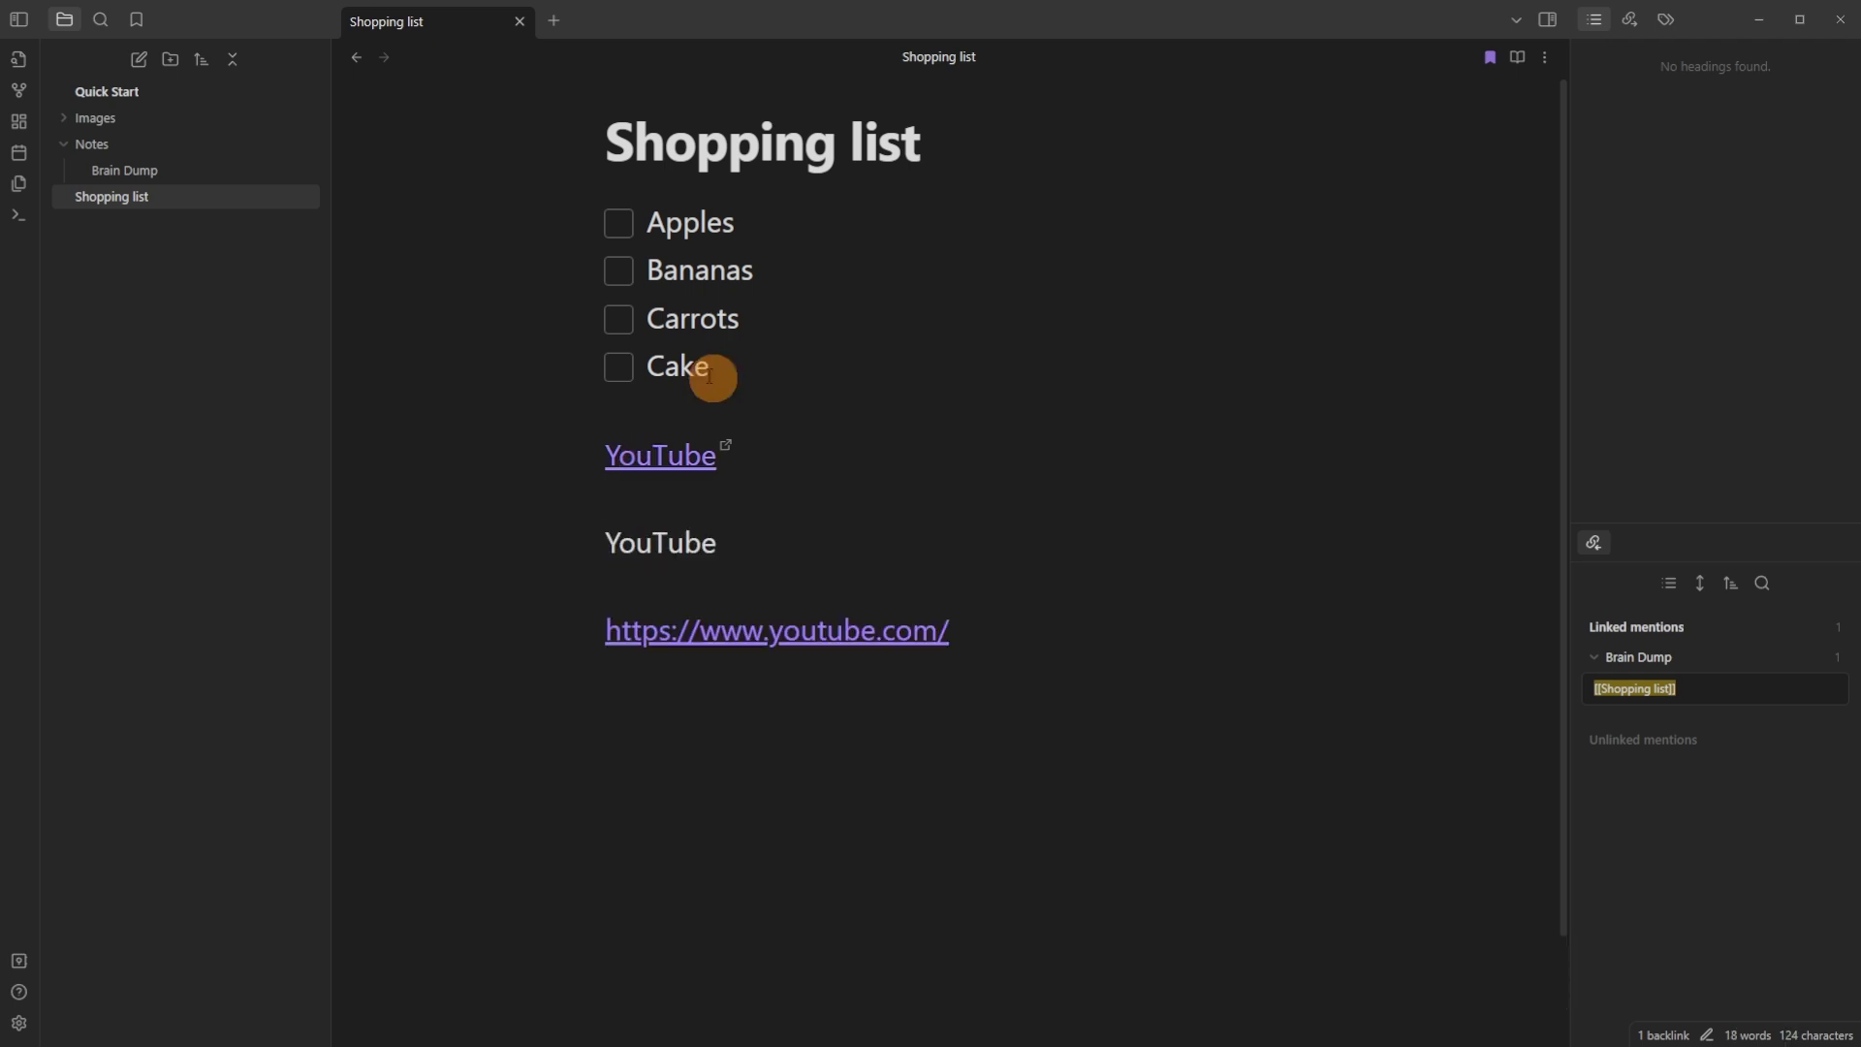
{"action": "left_click_drag", "start_coordinate": [931, 631], "coordinate": [578, 628]}
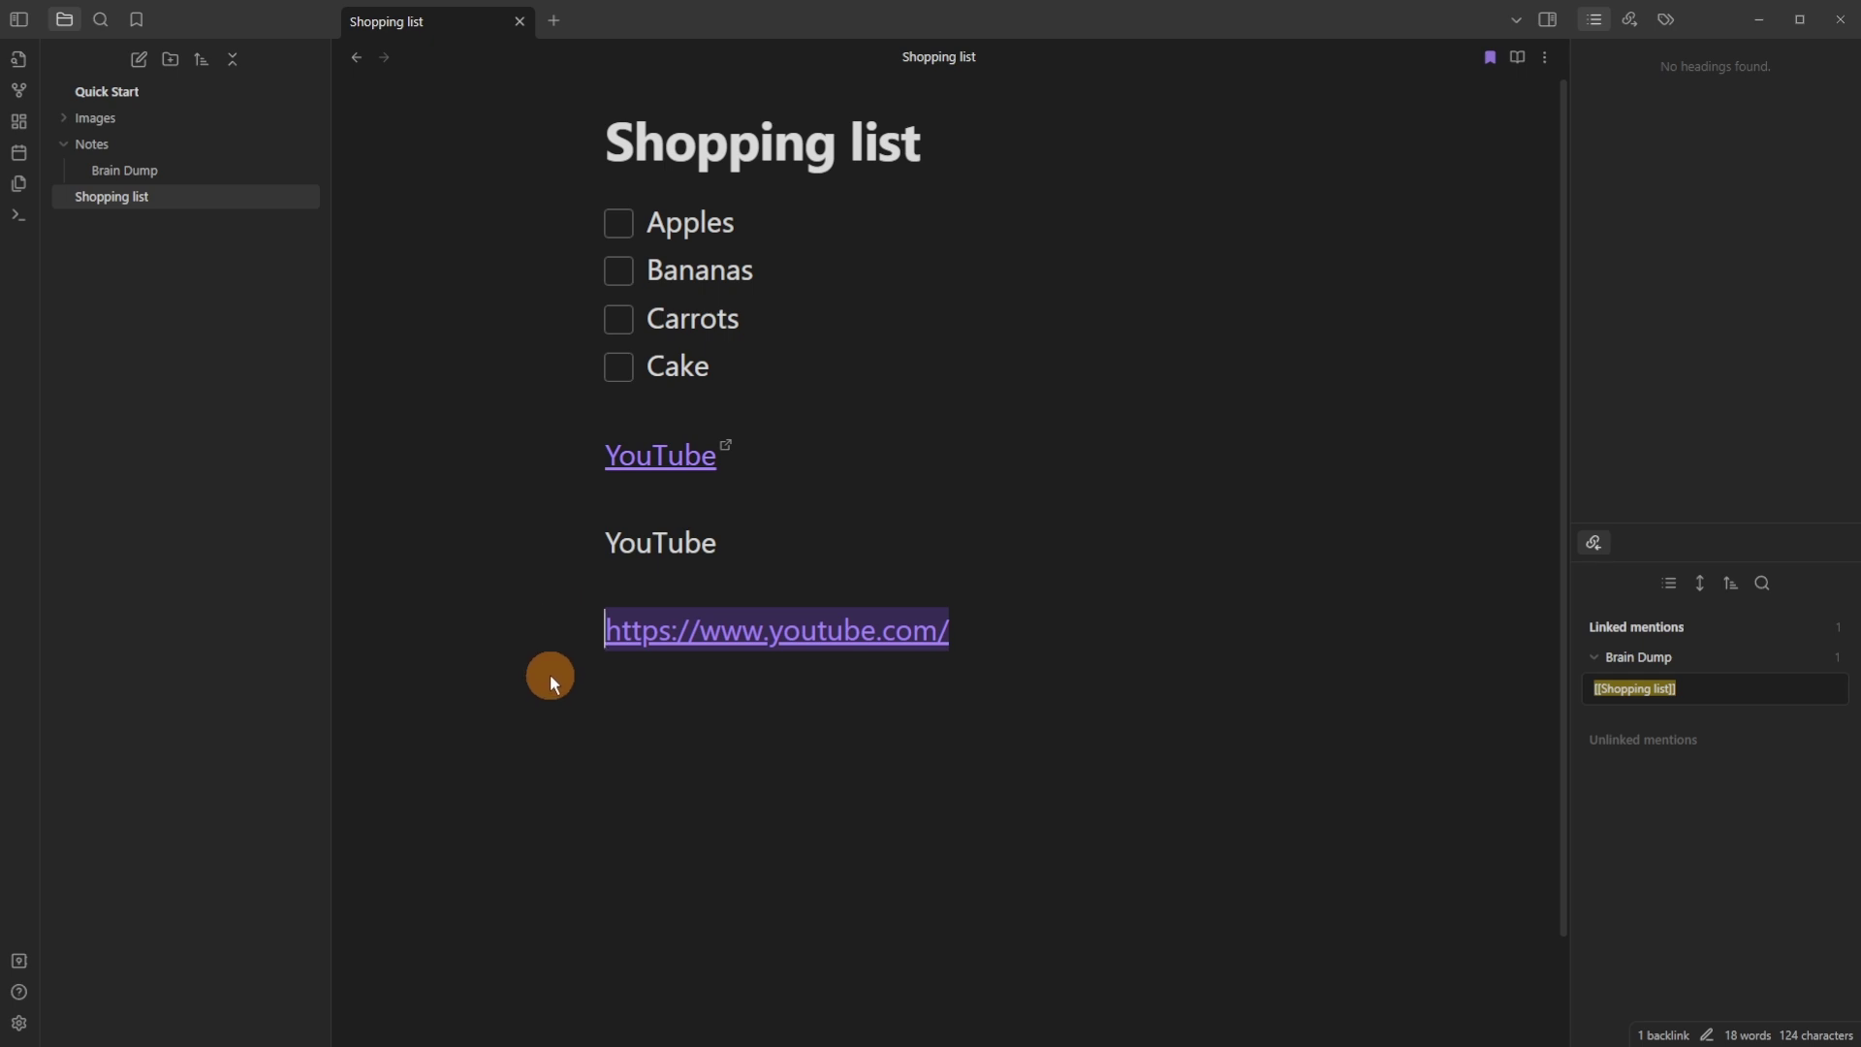
{"action": "left_click_drag", "start_coordinate": [718, 543], "coordinate": [638, 543]}
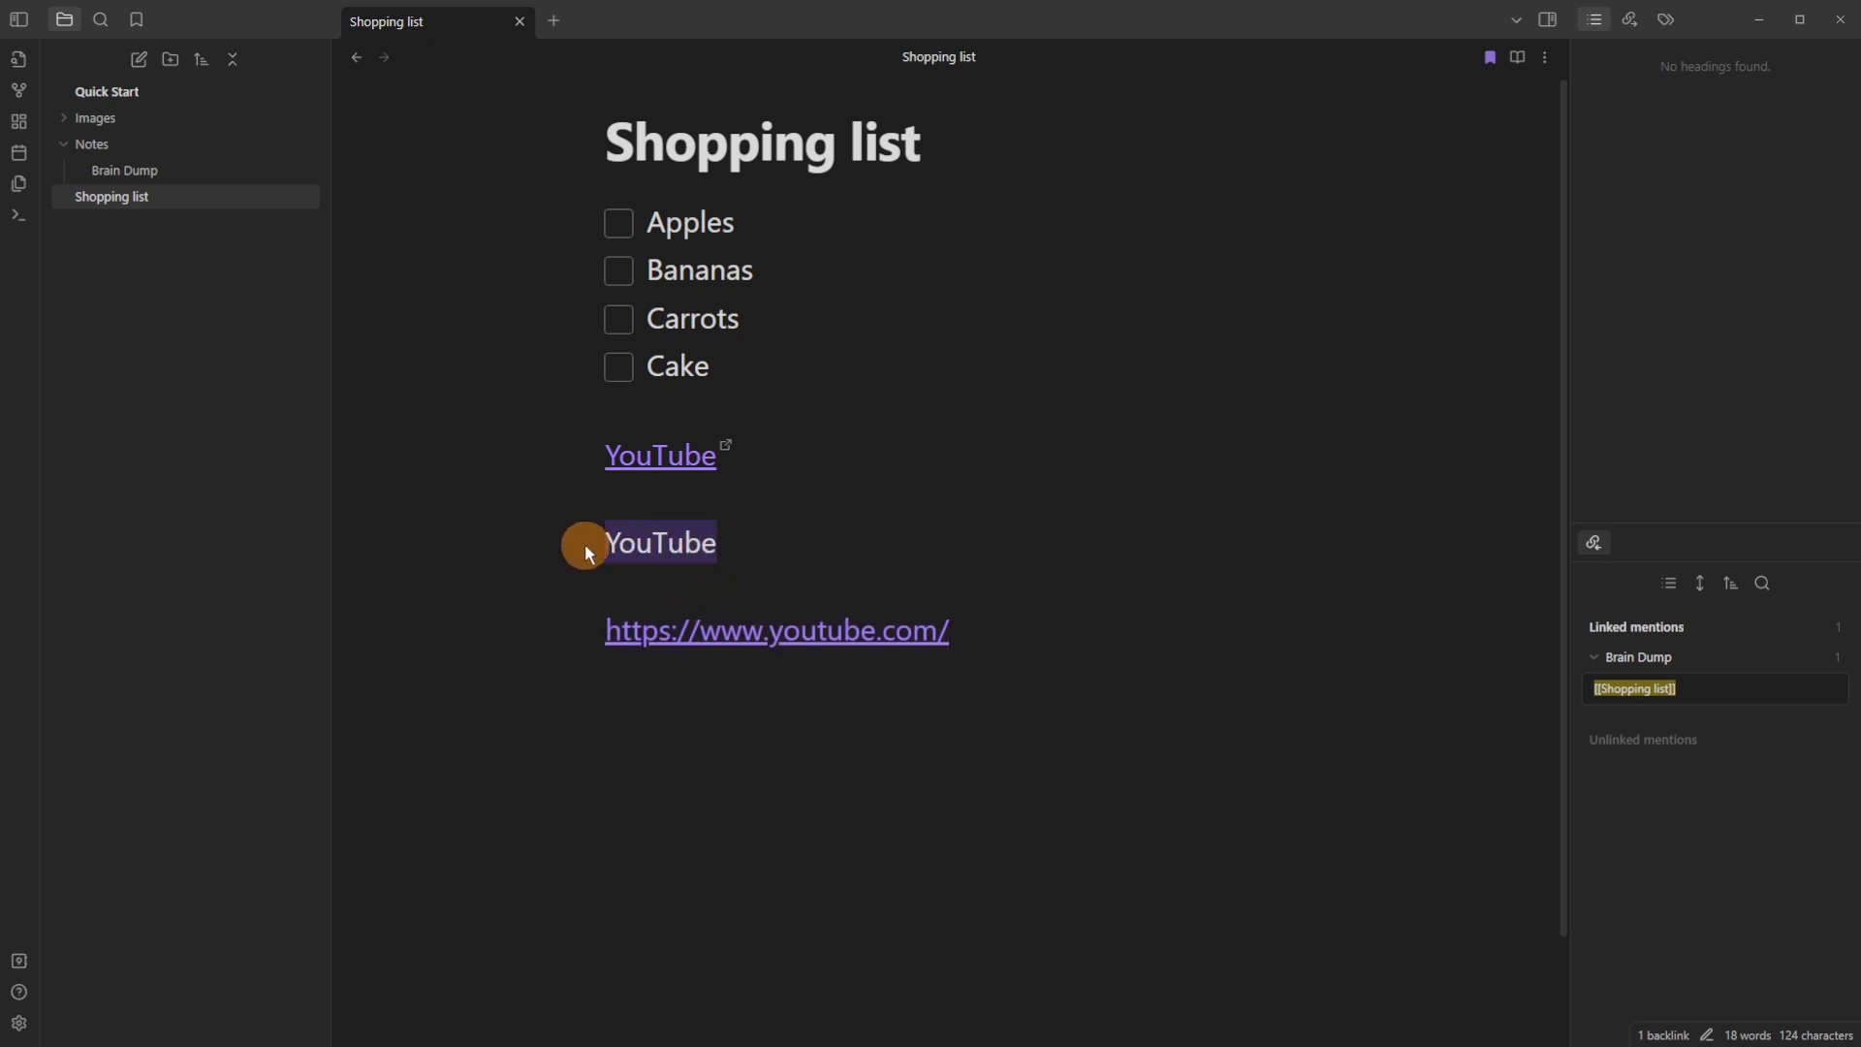
{"action": "key", "text": "ctrl+k"}
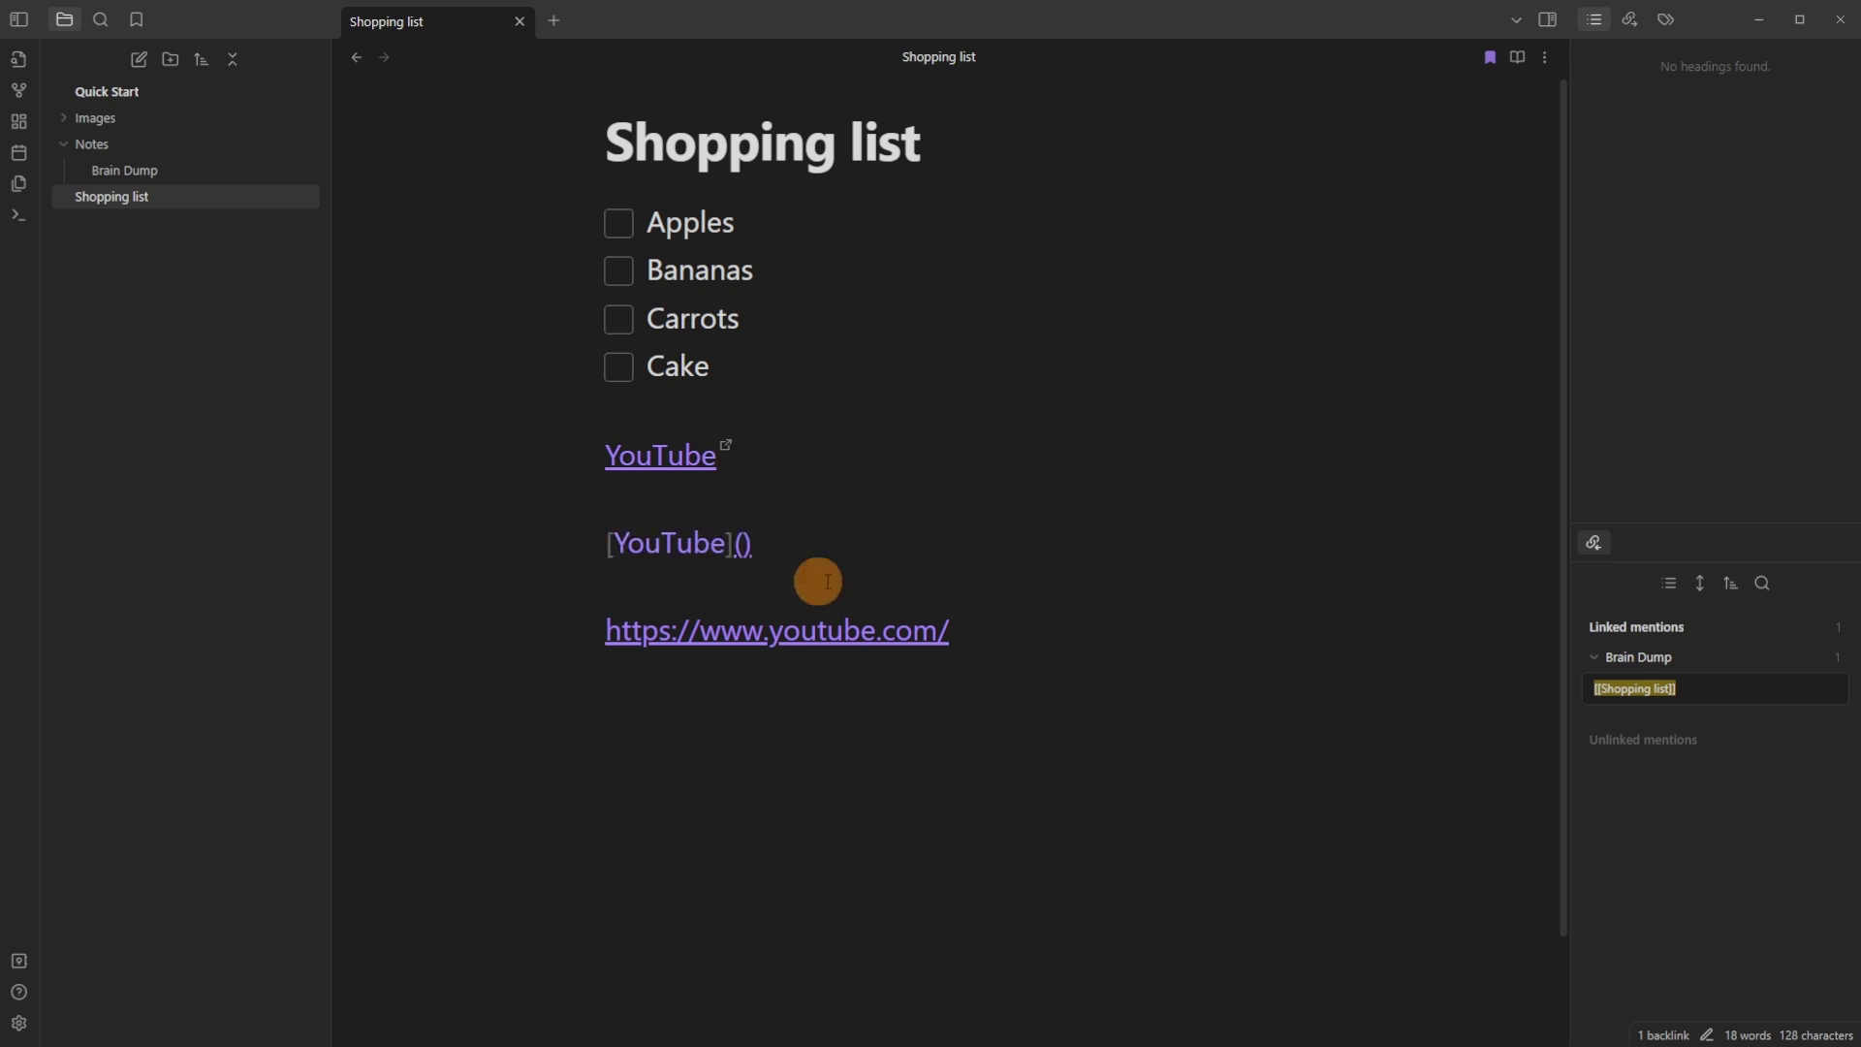
{"action": "key", "text": "ctrl+v"}
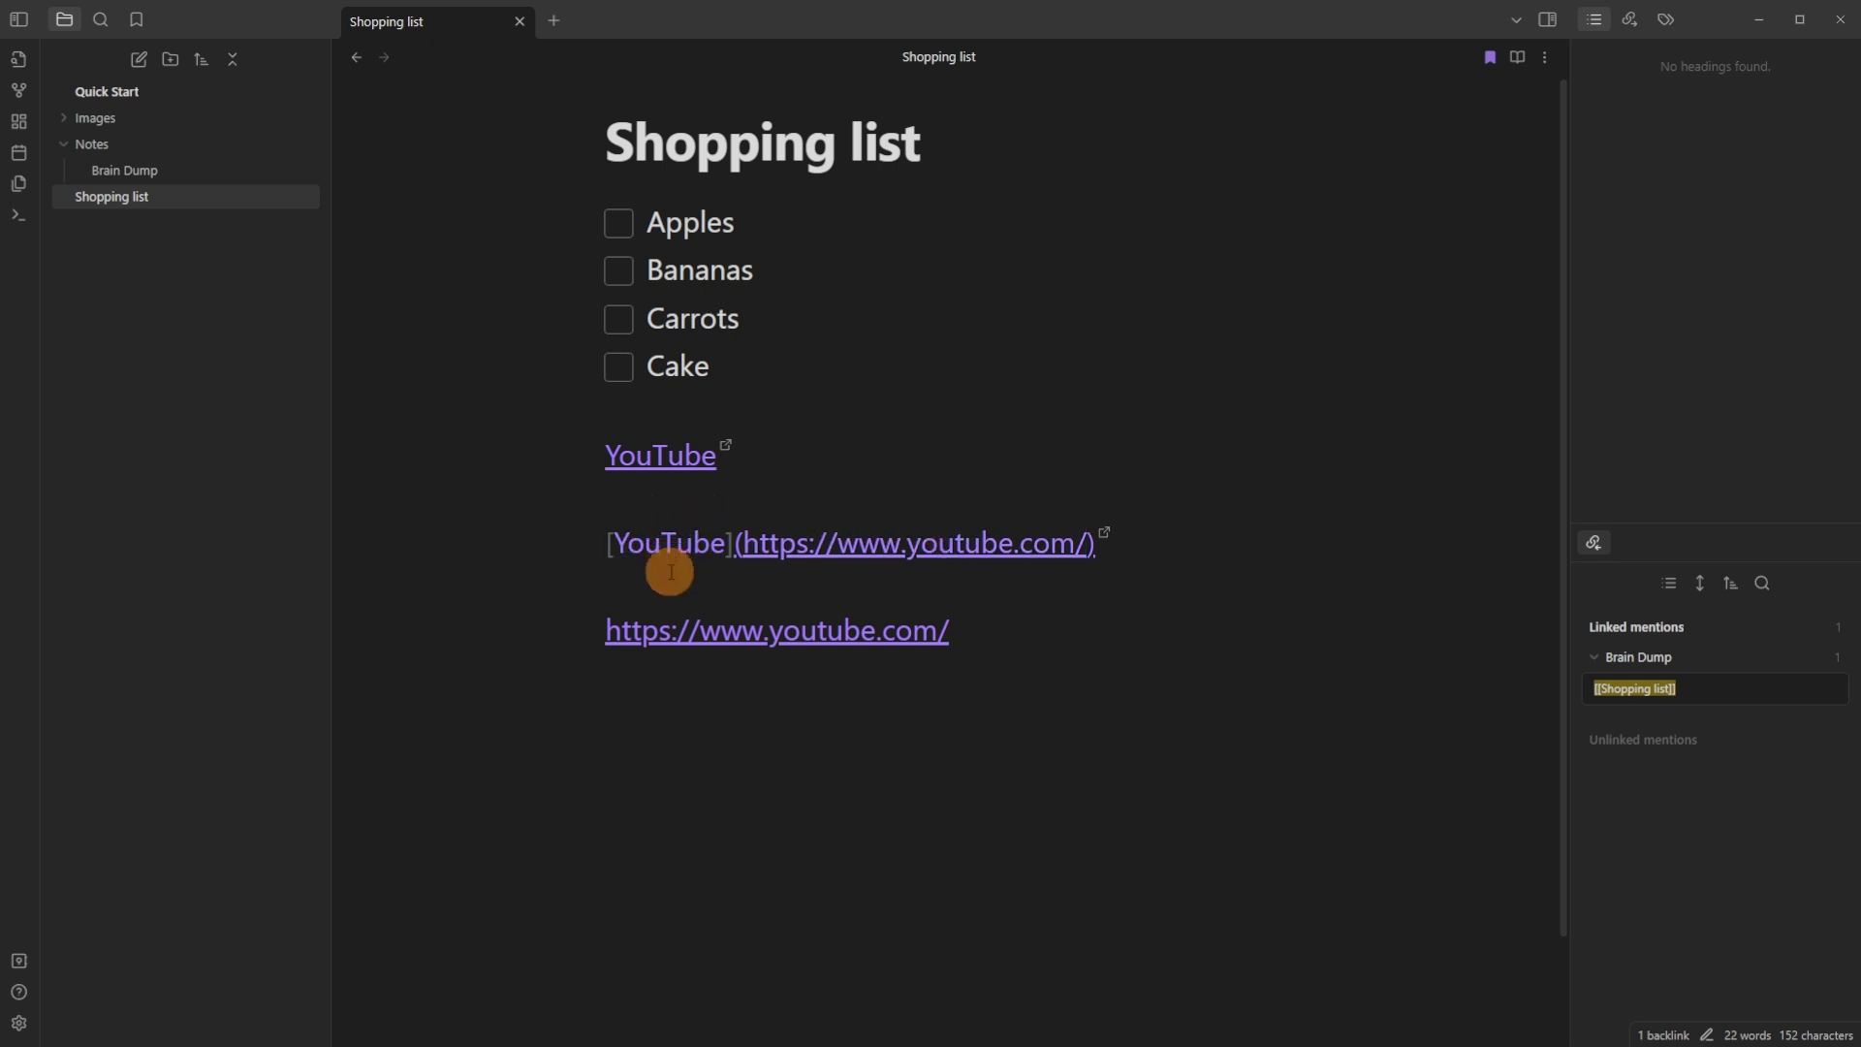
{"action": "left_click", "coordinate": [889, 746]}
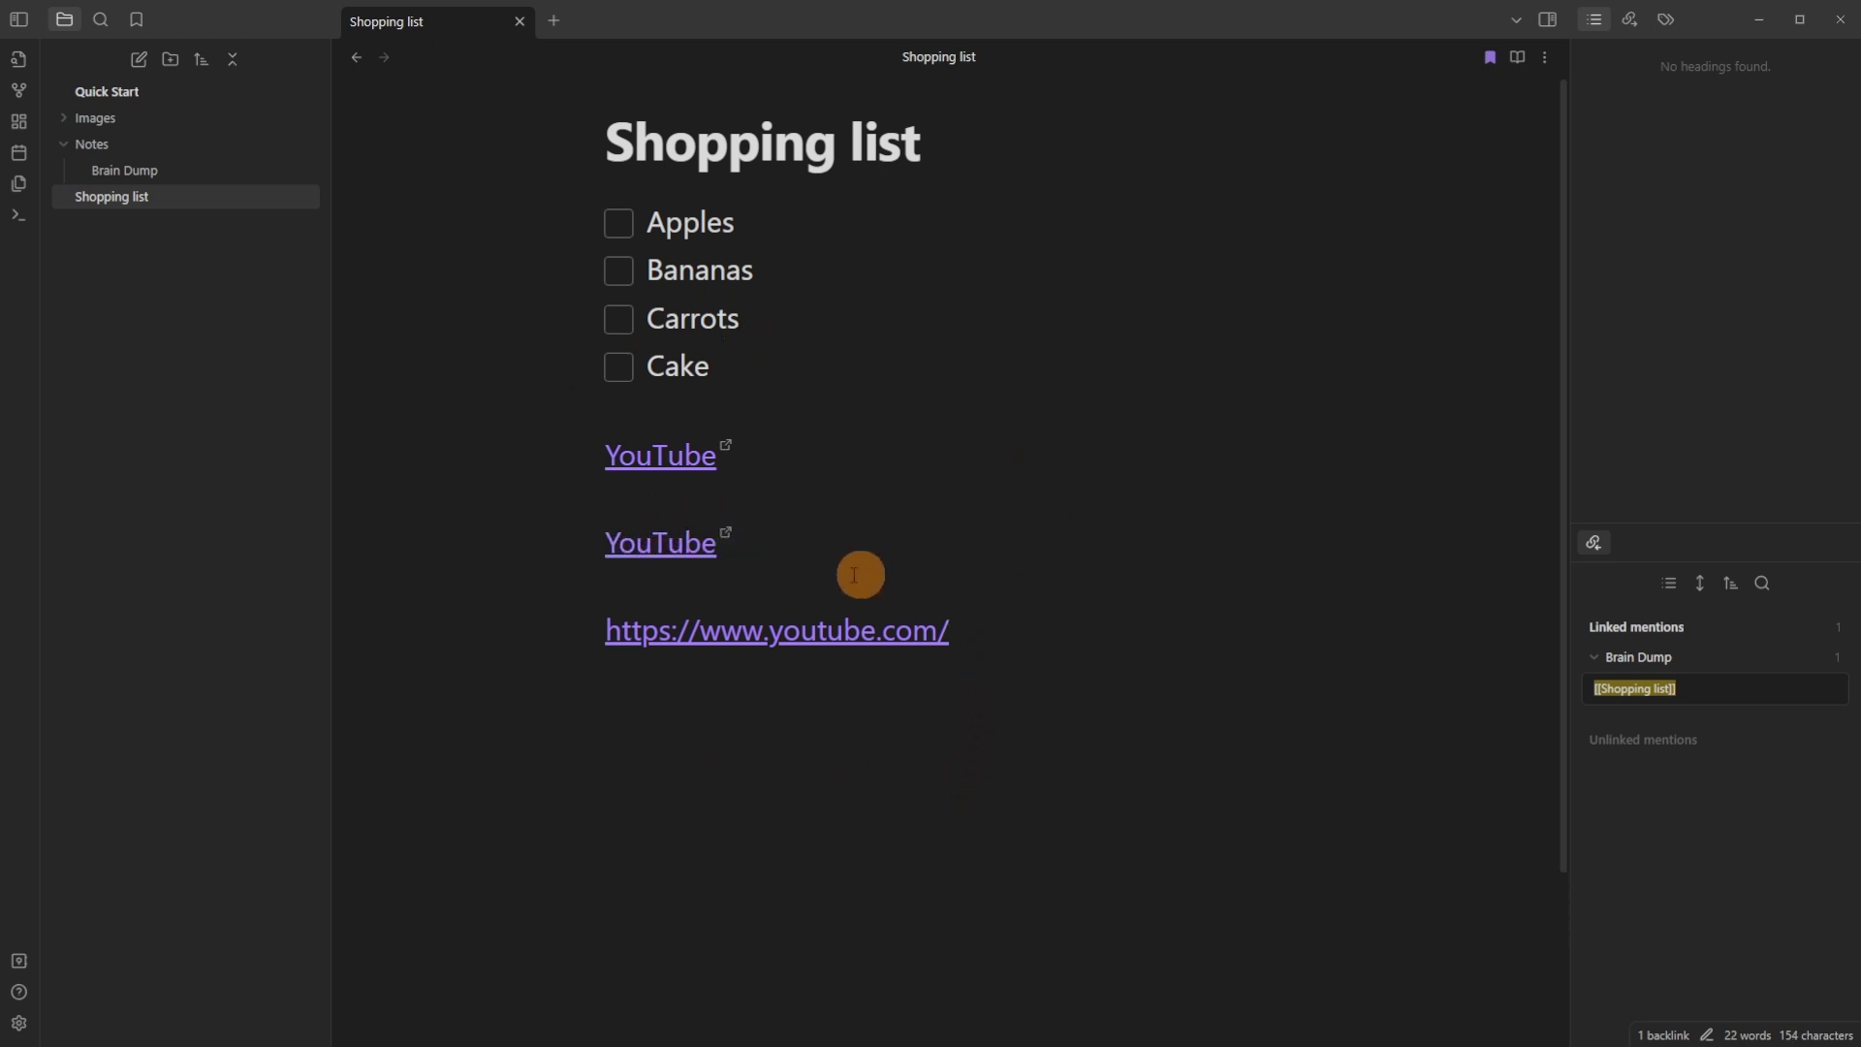